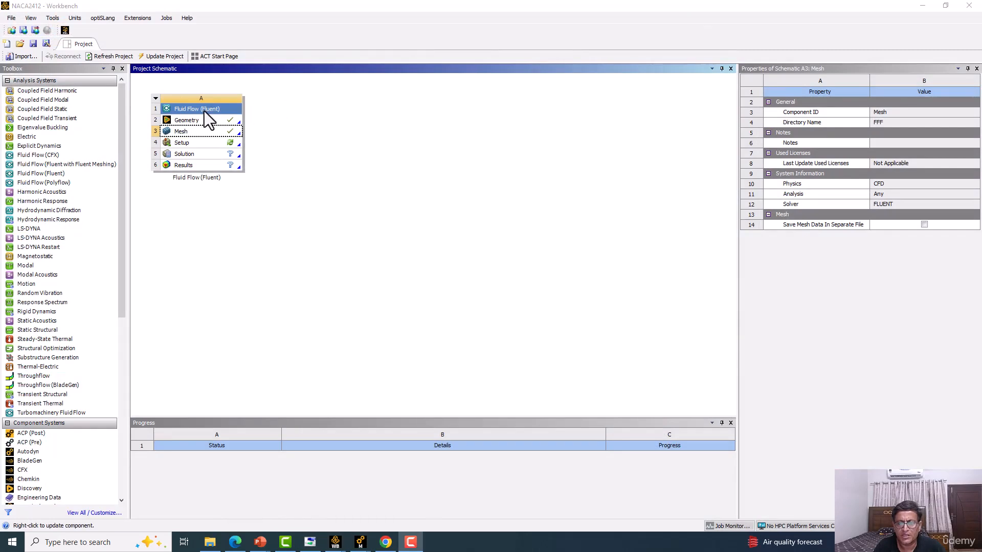
Step: Launch Fluent from the Setup cell with double precision off and 4 solver processes
left_click(190, 143)
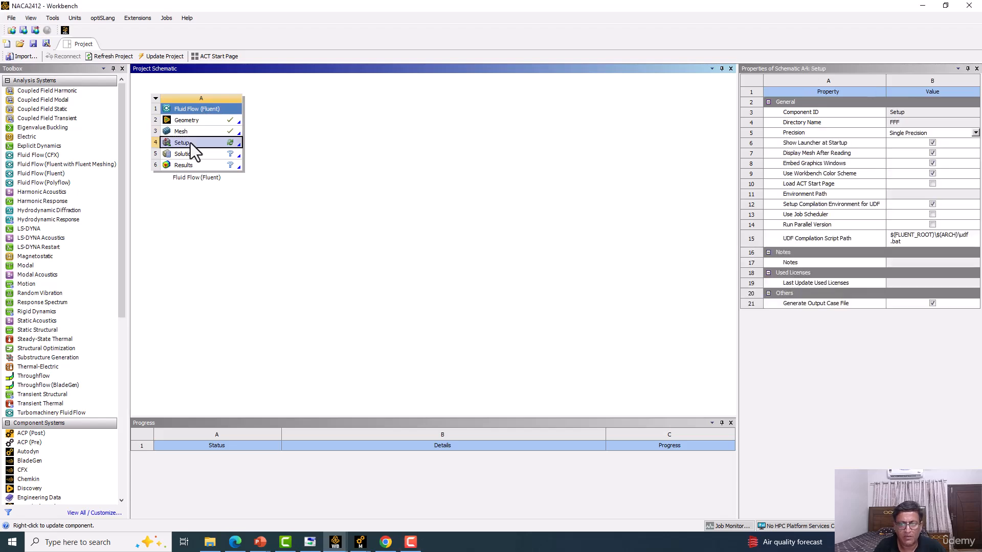
double_click(190, 142)
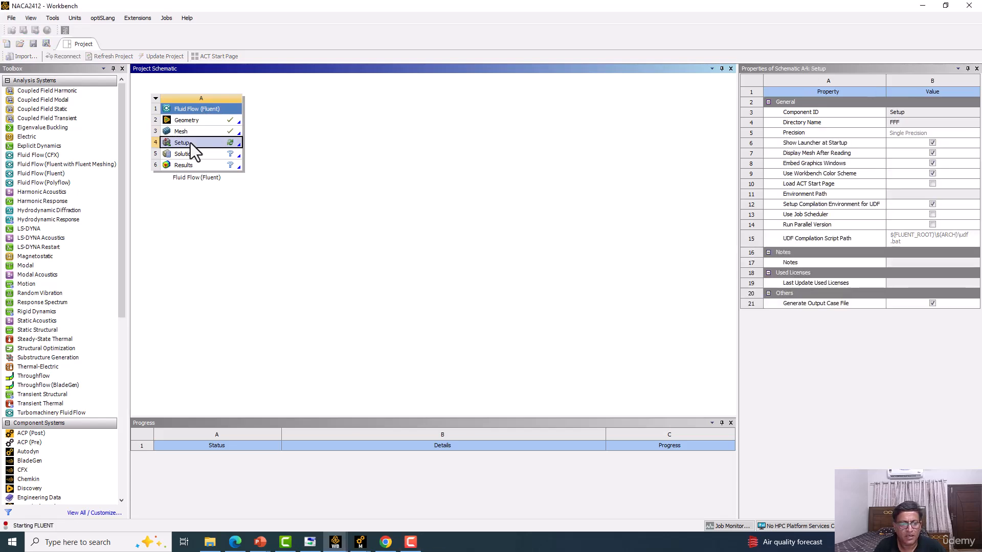
left_click(503, 197)
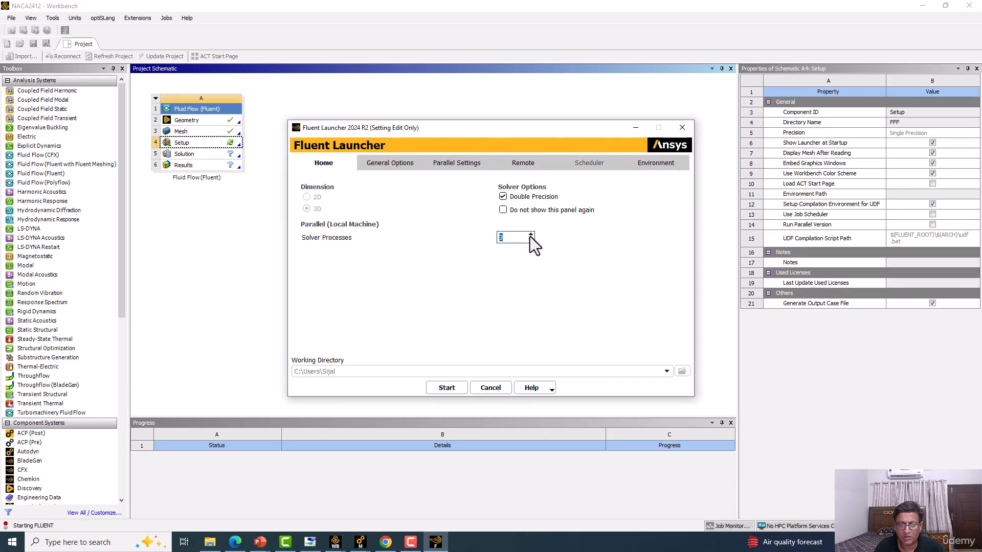
left_click(503, 197)
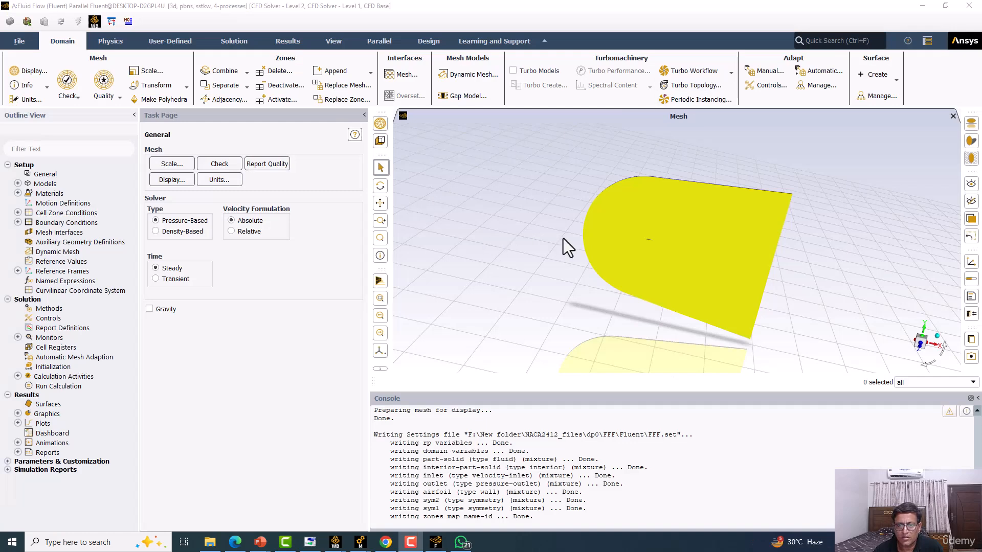
Step: Turn off the reflections, shadows and ground grid around the mesh, and enlarge the graphics area by shrinking the console and task page
middle_click_drag(621, 235, 664, 237)
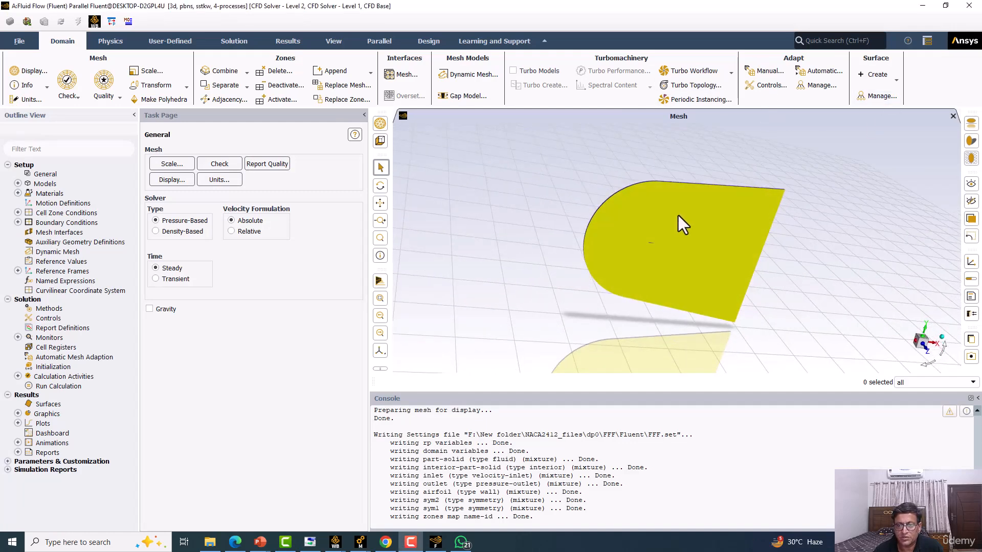
left_click_drag(686, 219, 648, 245)
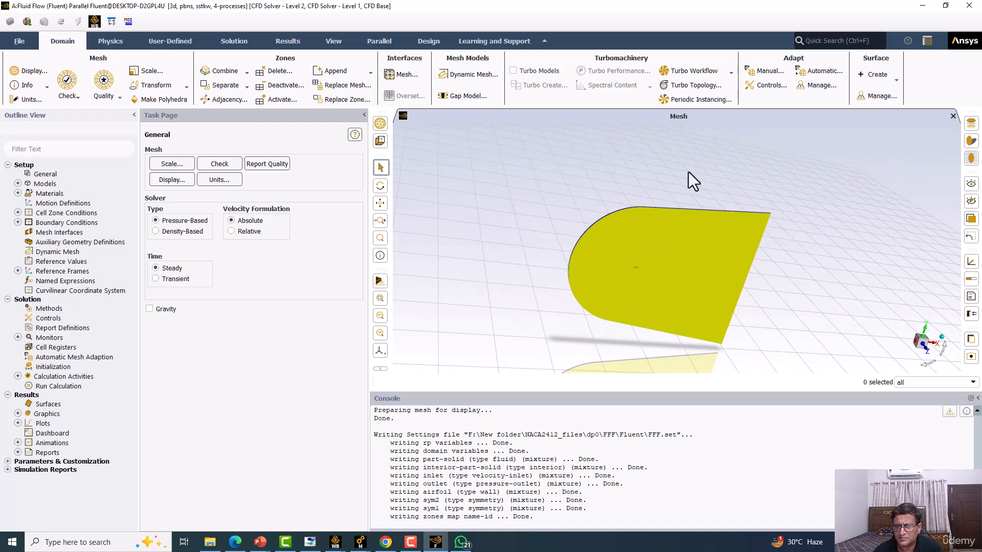
left_click(966, 159)
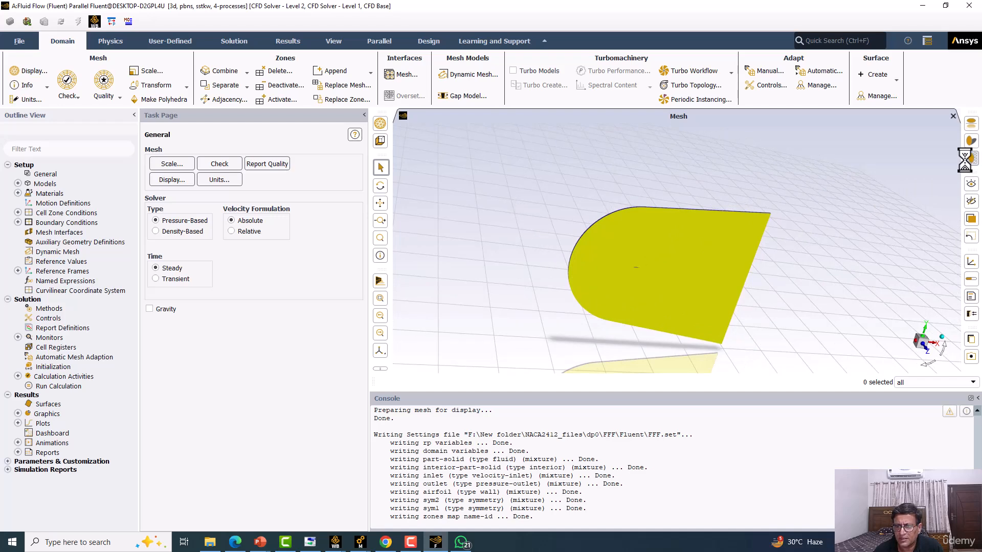
left_click(968, 126)
left_click(968, 126)
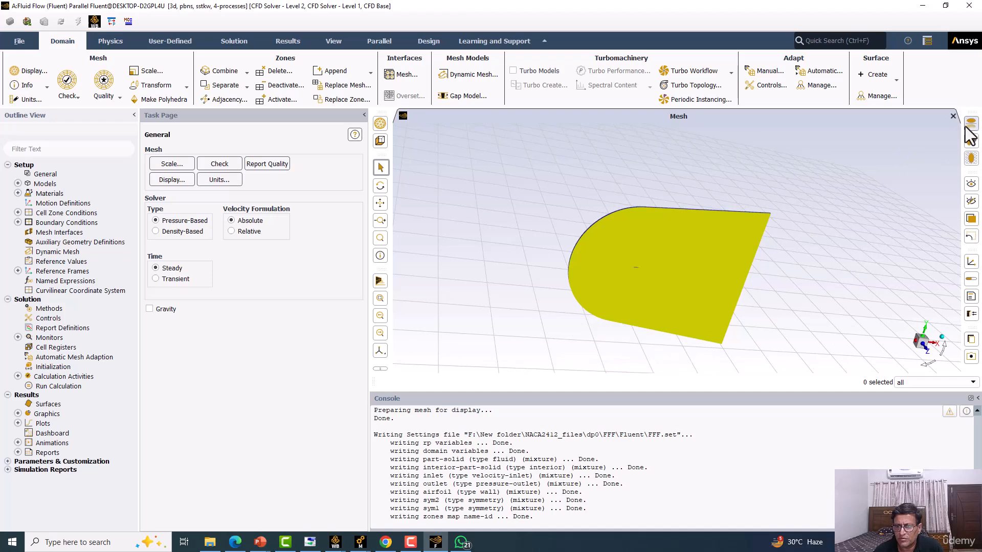
left_click(972, 158)
scroll(742, 213, "up", 3)
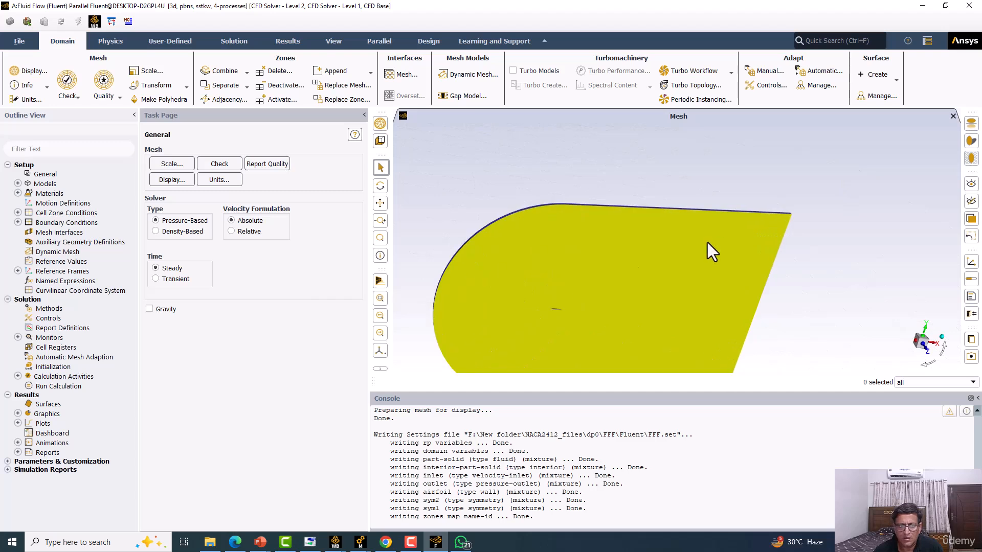
left_click_drag(409, 394, 406, 464)
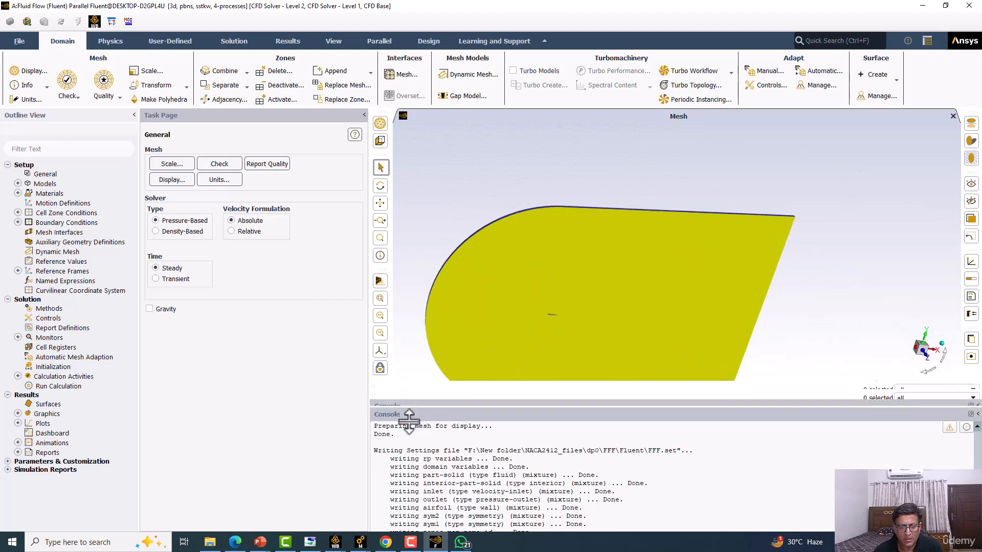
left_click_drag(368, 418, 296, 396)
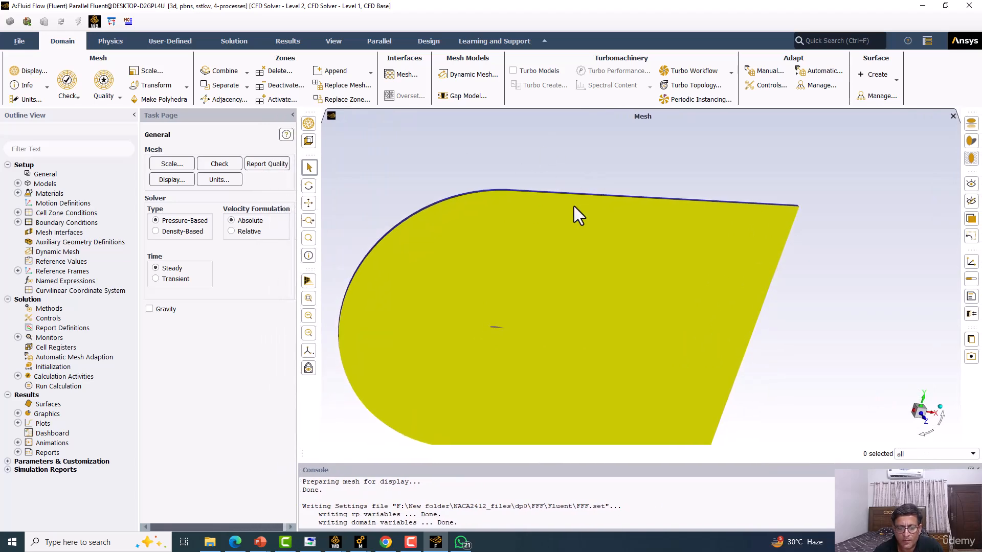
Step: Switch to the Calculator, compute 43.8 ÷ 340, and close it
left_click(123, 542)
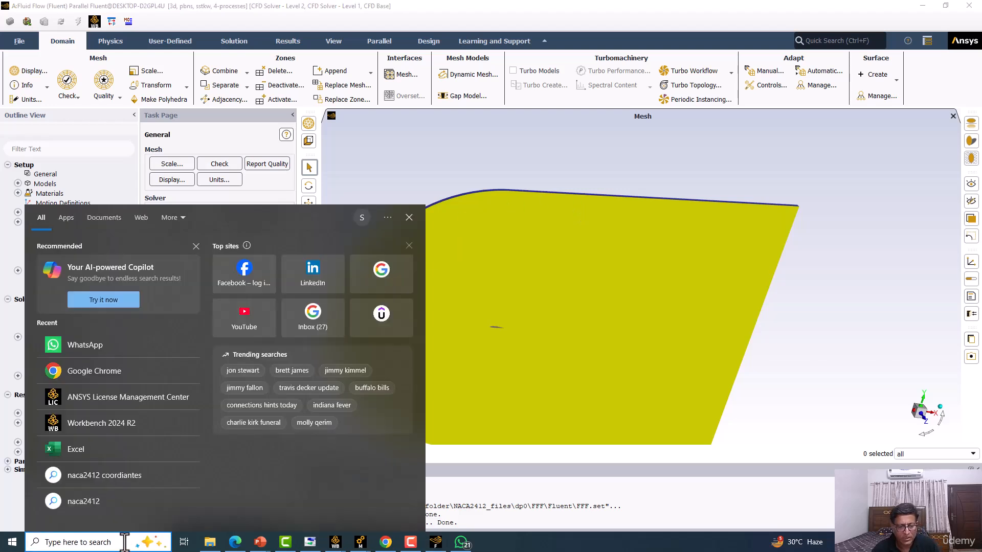
type("ca")
left_click(105, 269)
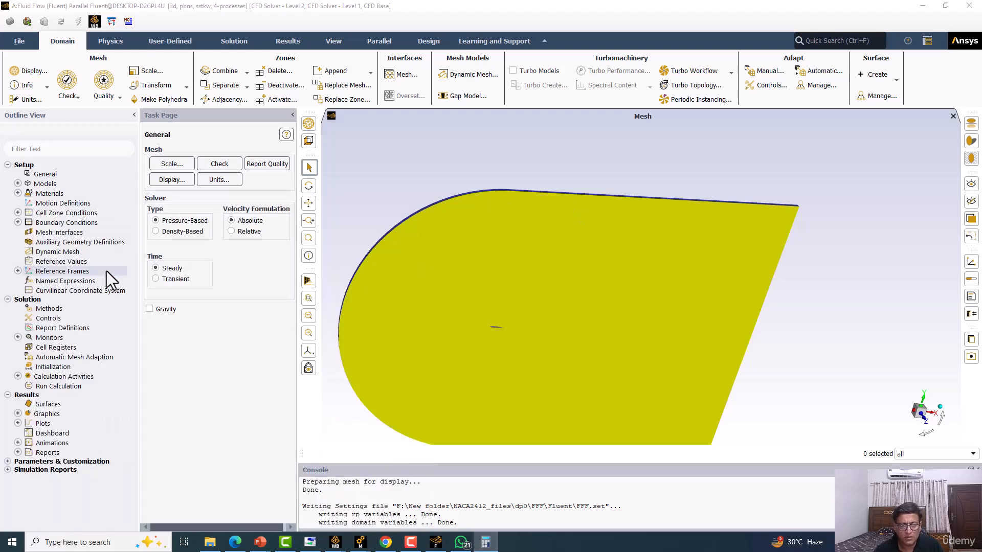
type("43.8 ÷")
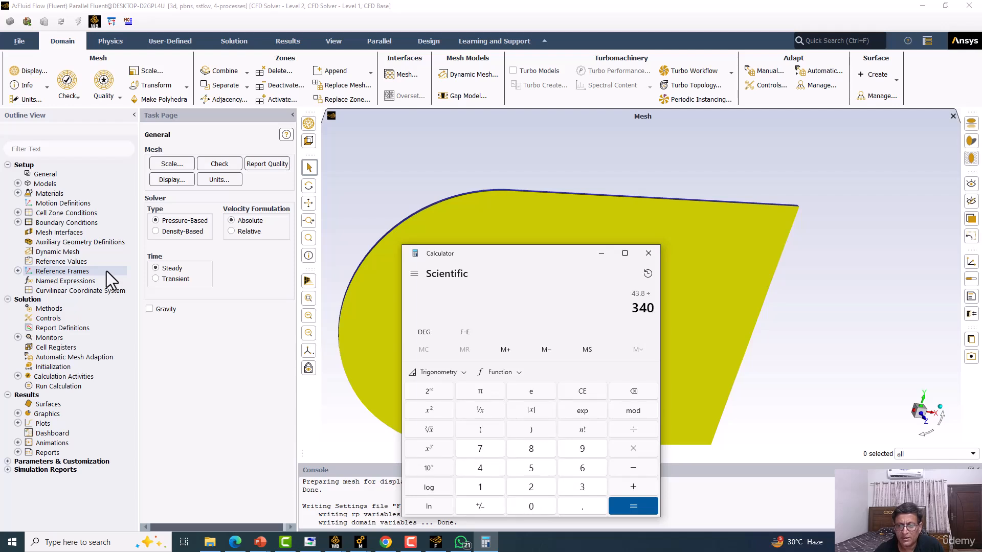
key("Return")
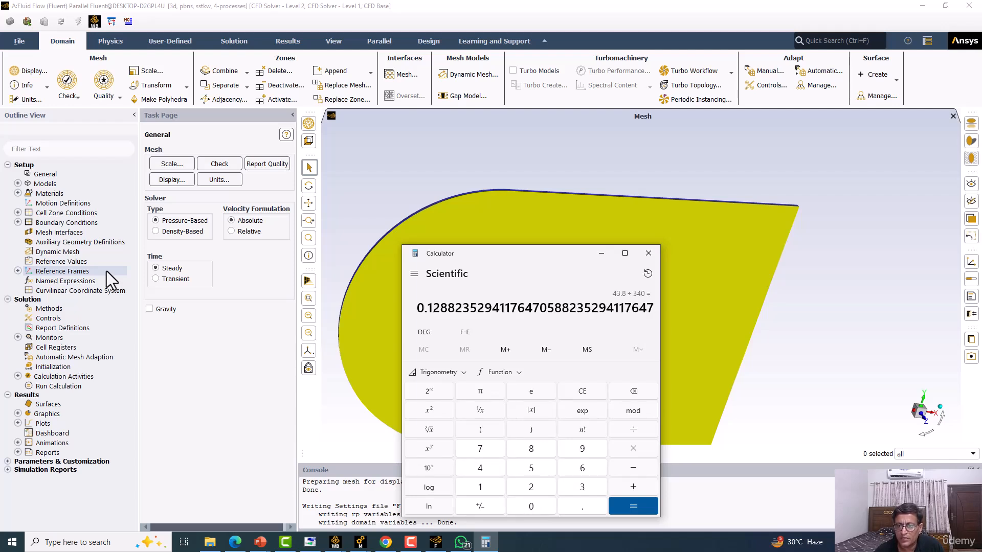
left_click(643, 251)
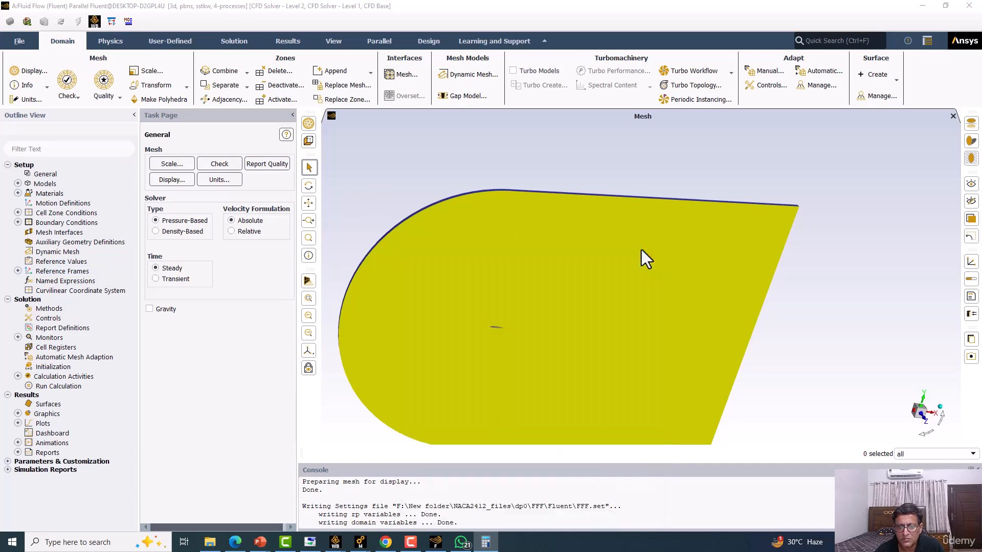
Step: Display the mesh with both edges and faces on the airfoil, inlet, outlet, sym1 and sym2 surfaces
scroll(471, 301, "down", 2)
scroll(467, 304, "up", 5)
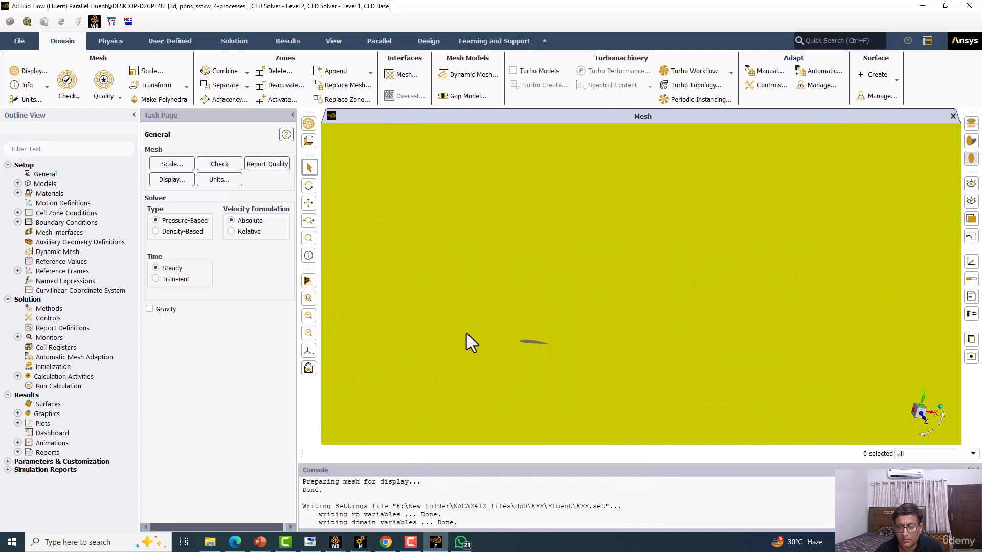
scroll(569, 268, "down", 5)
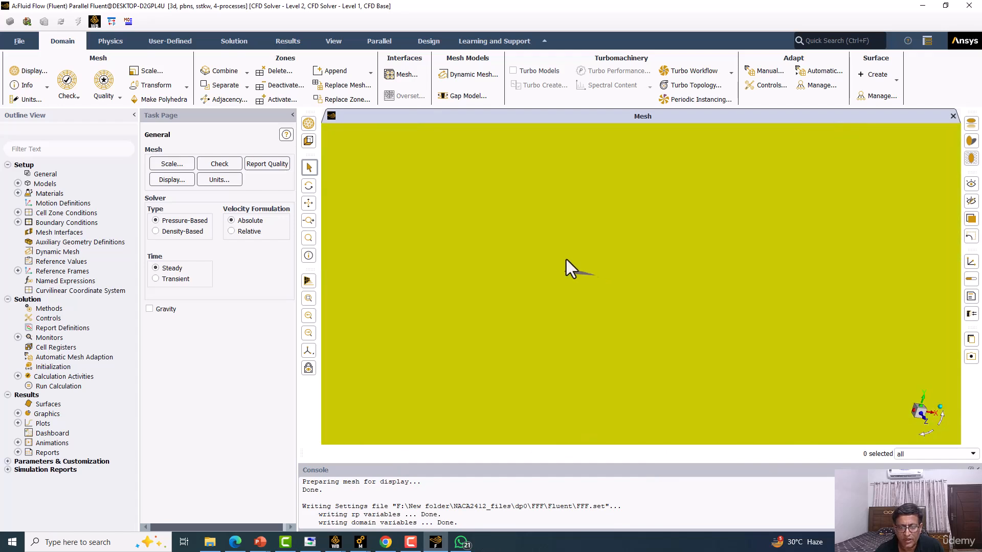
left_click_drag(506, 215, 484, 265)
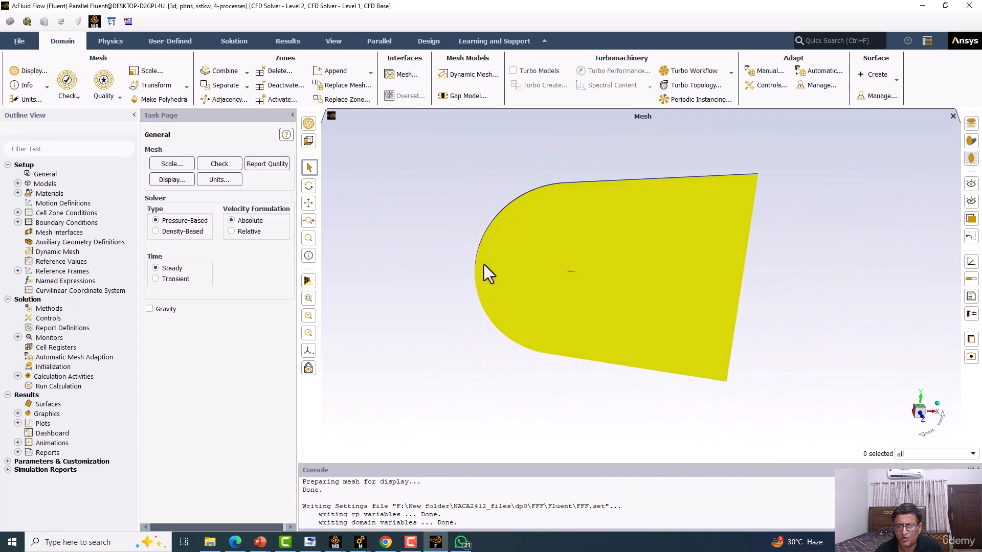
scroll(535, 268, "up", 2)
left_click(171, 179)
left_click(165, 303)
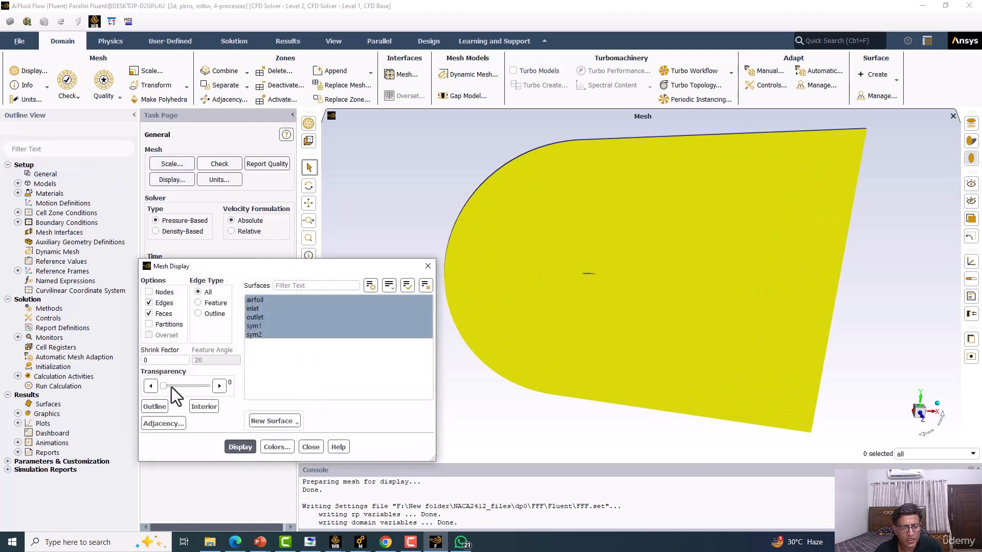
left_click(240, 446)
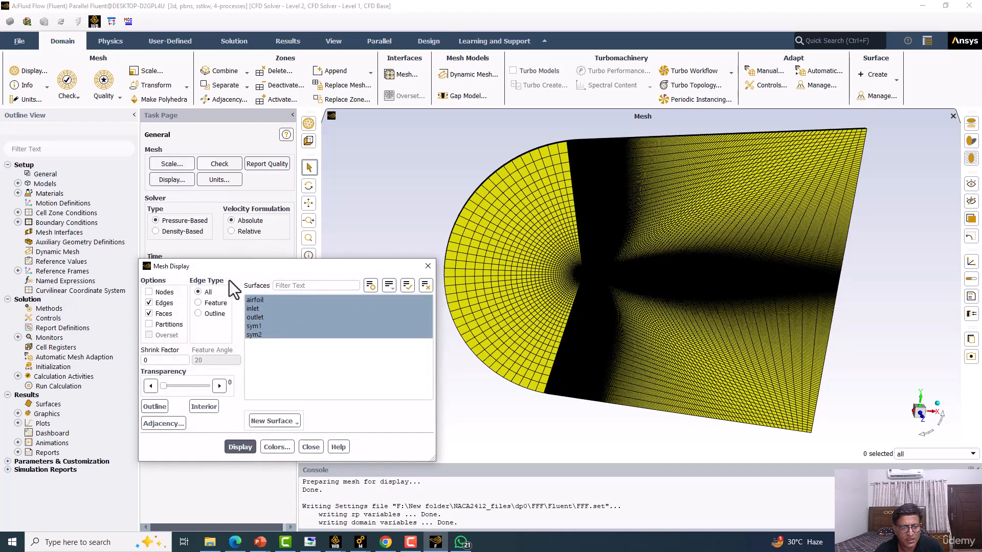
Step: Exclude the sym2 surface from the mesh display and redraw the mesh
left_click(259, 334)
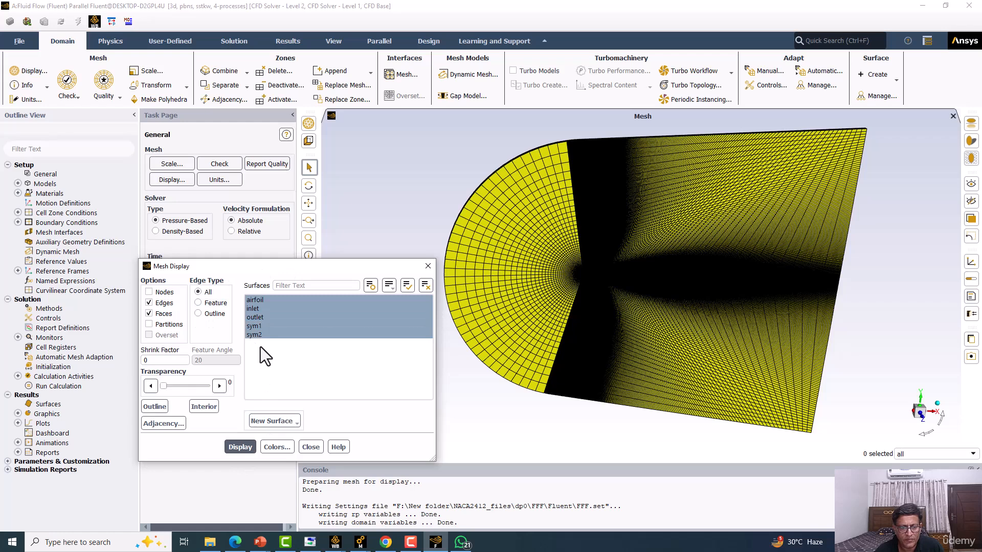
left_click(259, 336)
left_click(234, 445)
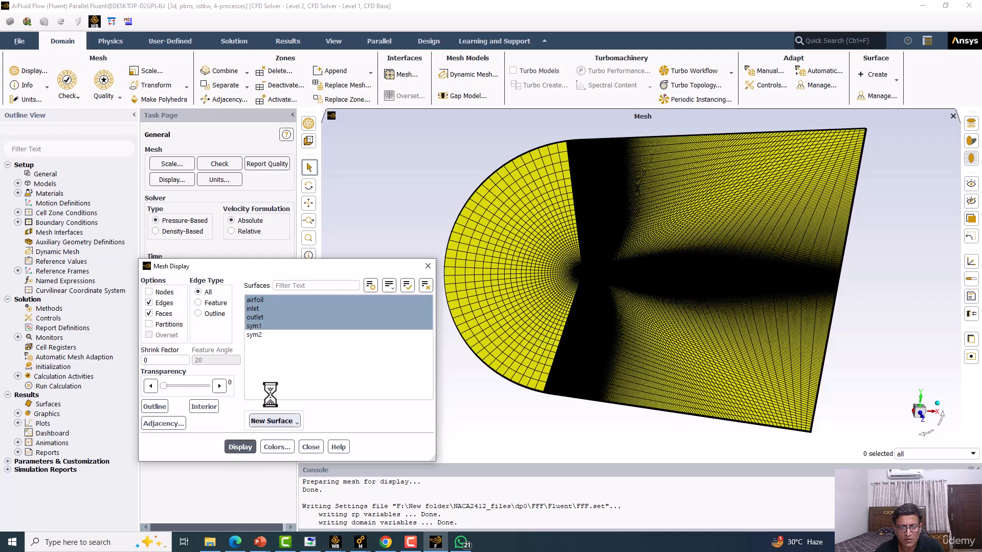
left_click_drag(325, 267, 267, 236)
left_click_drag(539, 208, 560, 358)
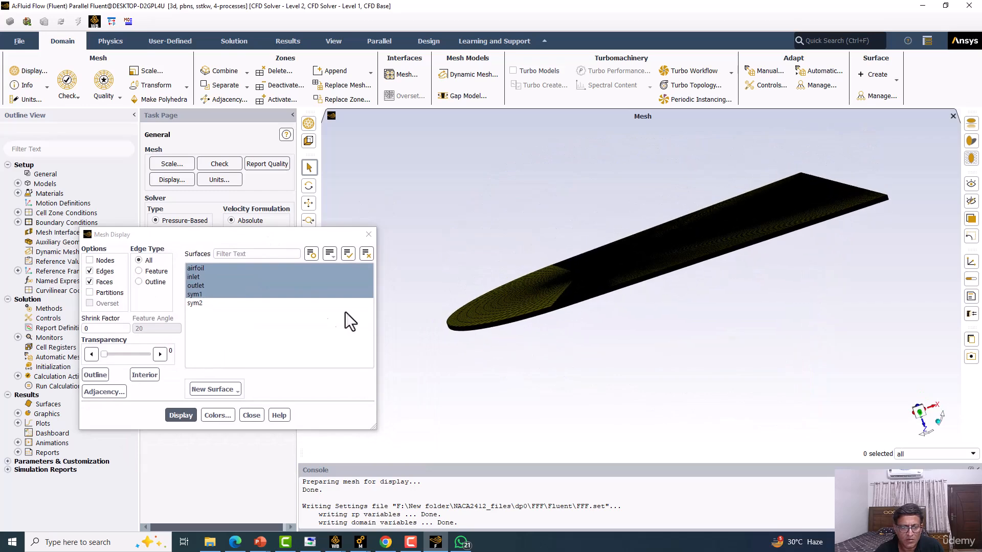
Step: Redraw the mesh with only the airfoil, inlet and outlet surfaces, leaving out both symmetry planes
left_click(193, 303)
left_click(180, 415)
left_click(196, 303)
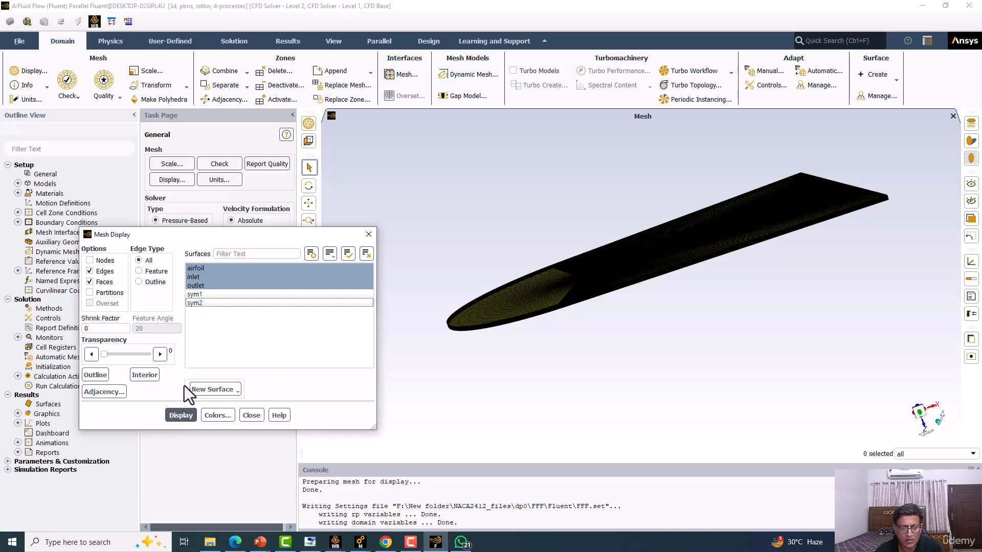
left_click(180, 415)
middle_click_drag(498, 289, 492, 185)
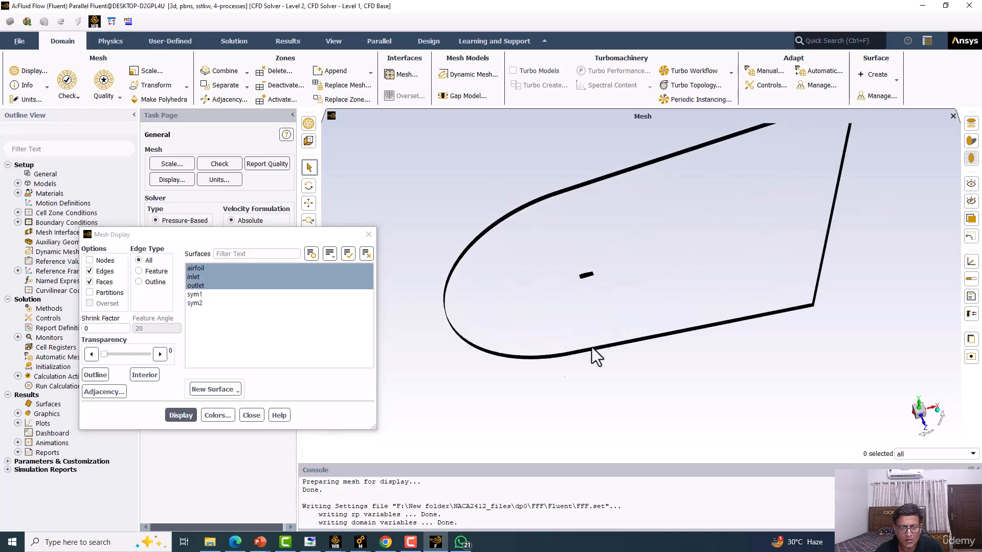
Step: Display the sym1 surface together with the airfoil, inlet and outlet, keeping sym2 out
left_click(197, 294)
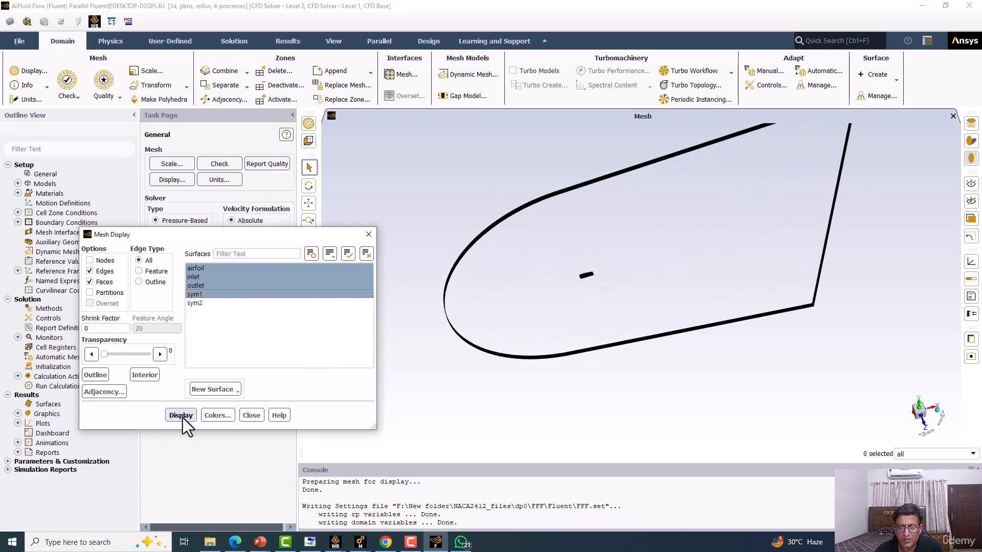
left_click(180, 415)
left_click_drag(486, 284, 587, 303)
middle_click_drag(587, 304, 548, 246)
scroll(575, 307, "up", 5)
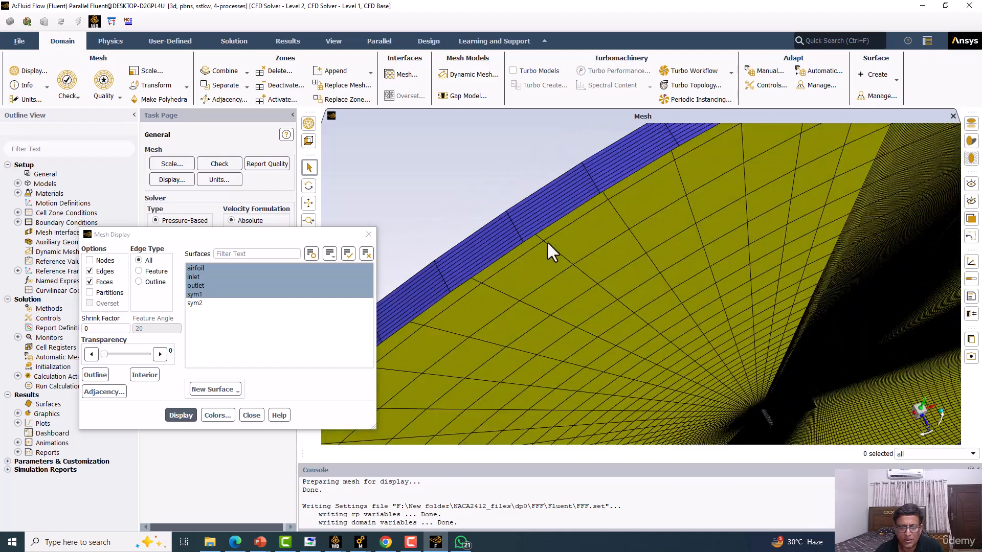
Step: Set the mesh colors to By Surface and redraw the mesh
left_click(219, 415)
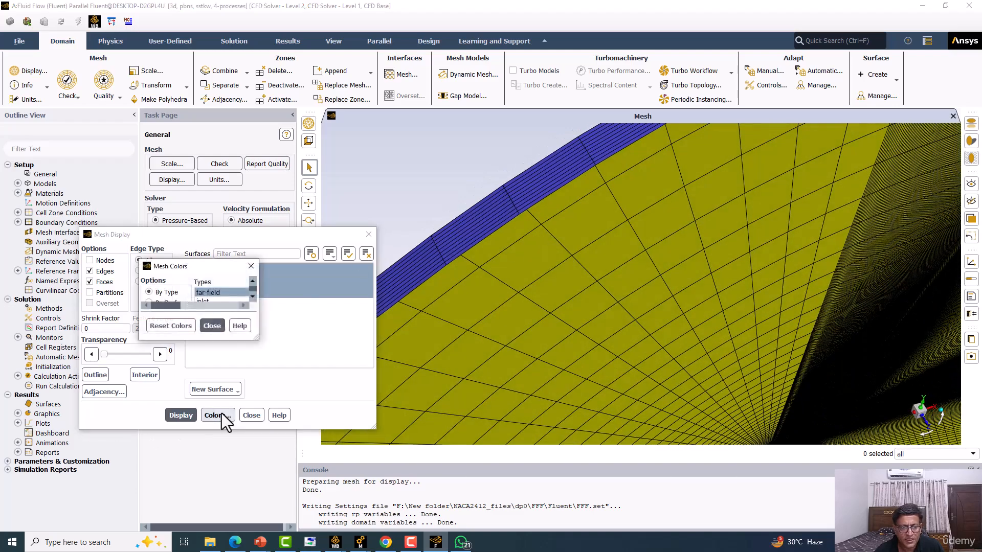
left_click(149, 303)
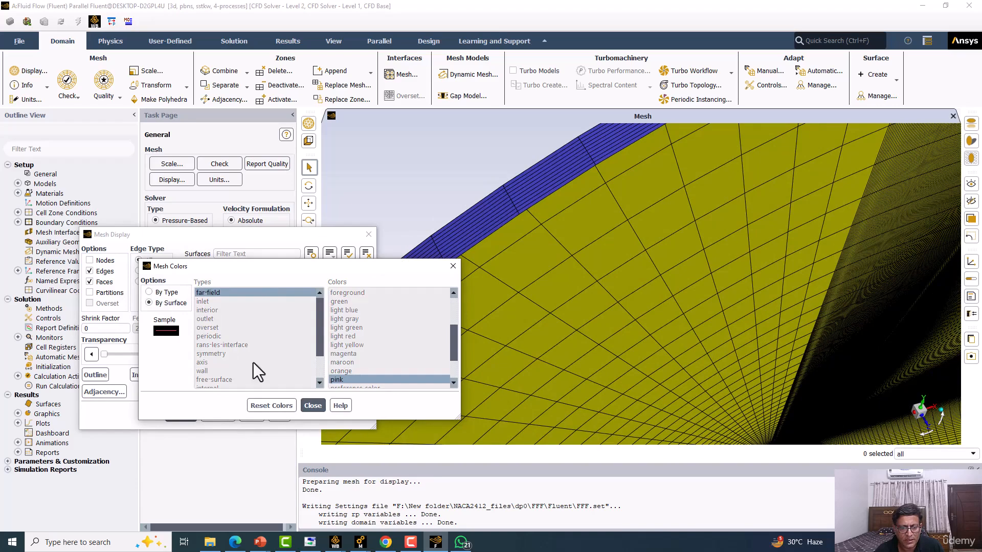
left_click(312, 406)
left_click(180, 415)
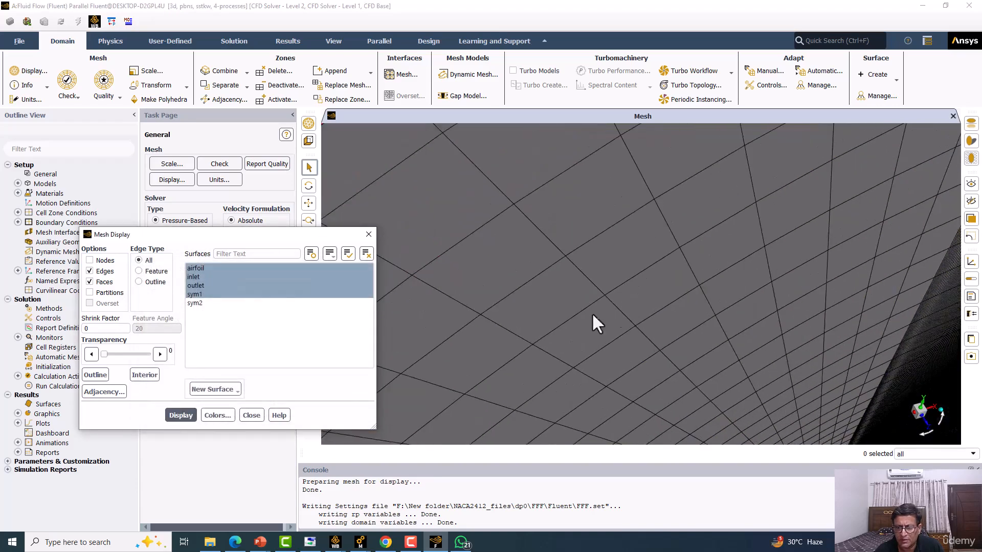
Step: Examine the mesh around the airfoil's leading edge and on its surface up close
scroll(620, 311, "down", 10)
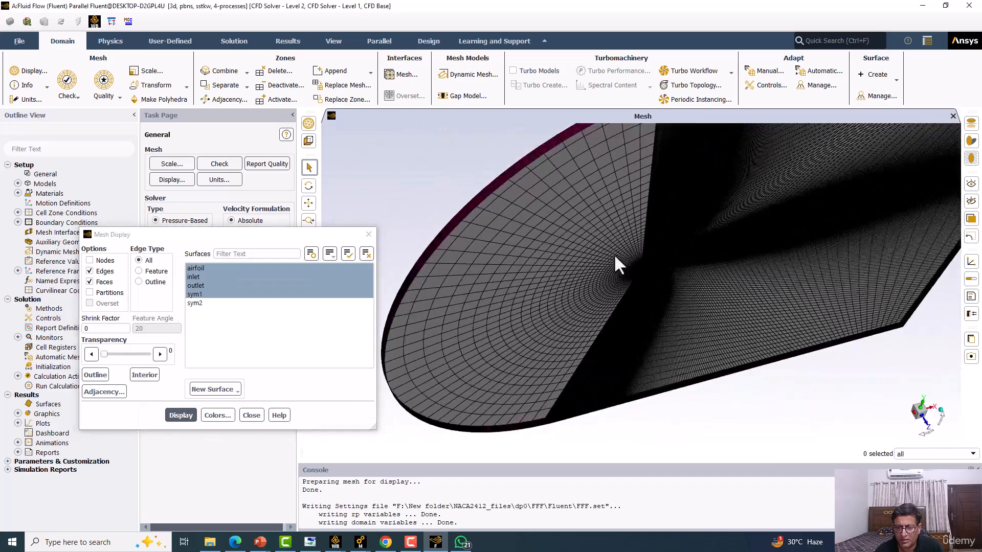
scroll(618, 263, "up", 10)
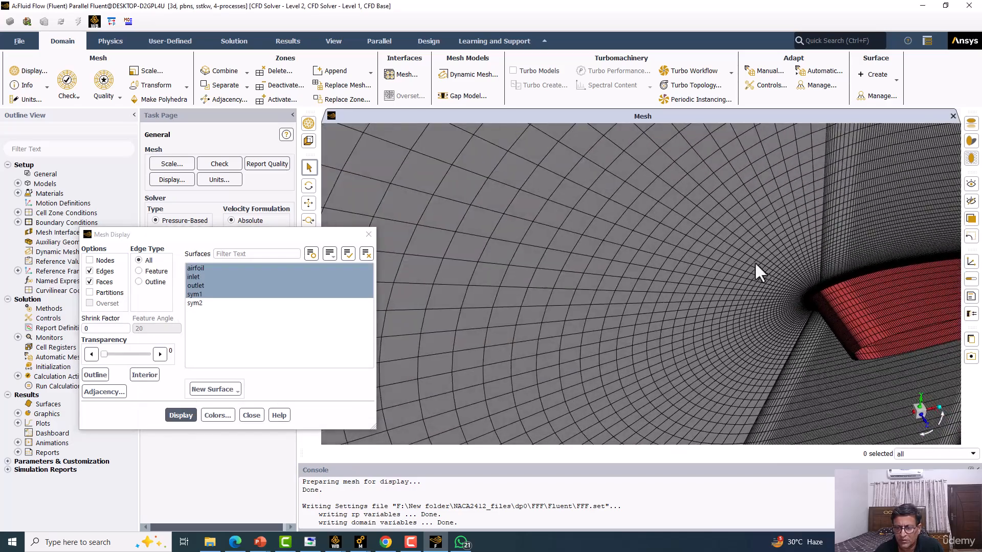
scroll(754, 262, "up", 3)
middle_click_drag(791, 274, 625, 267)
scroll(748, 286, "up", 4)
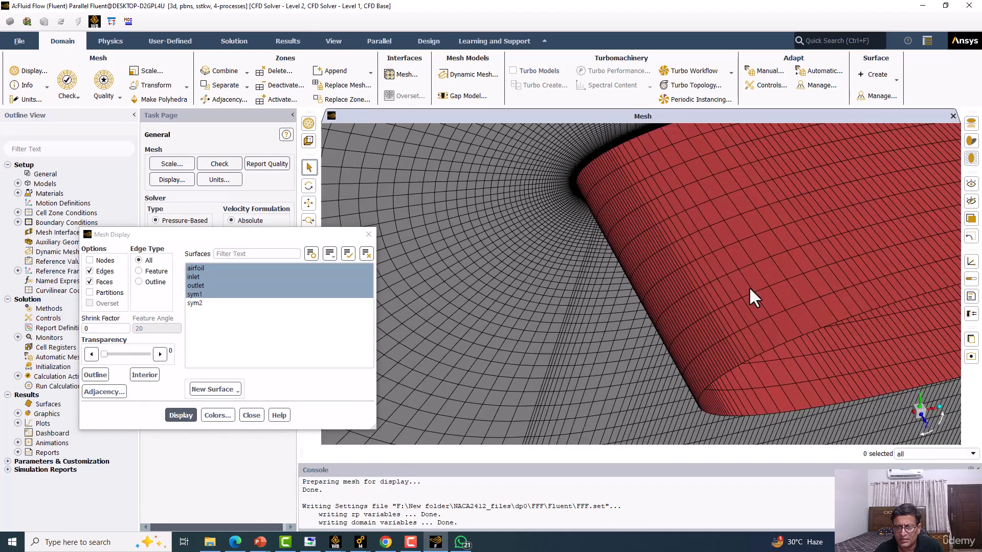
left_click_drag(692, 229, 552, 269)
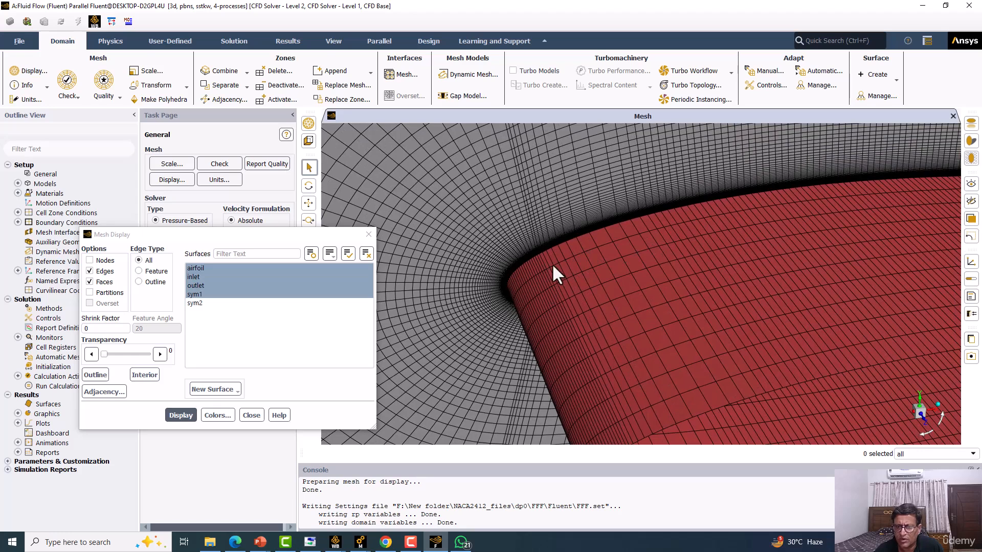
Step: Examine the mesh from the airfoil's leading edge out to the curved inlet boundary and the wake region
left_click_drag(665, 237, 636, 258)
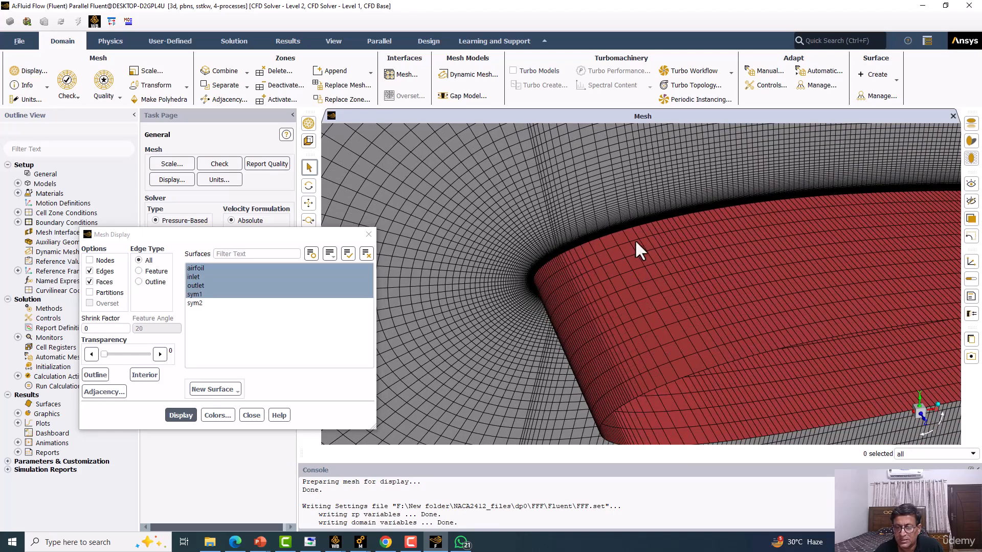
scroll(535, 219, "down", 10)
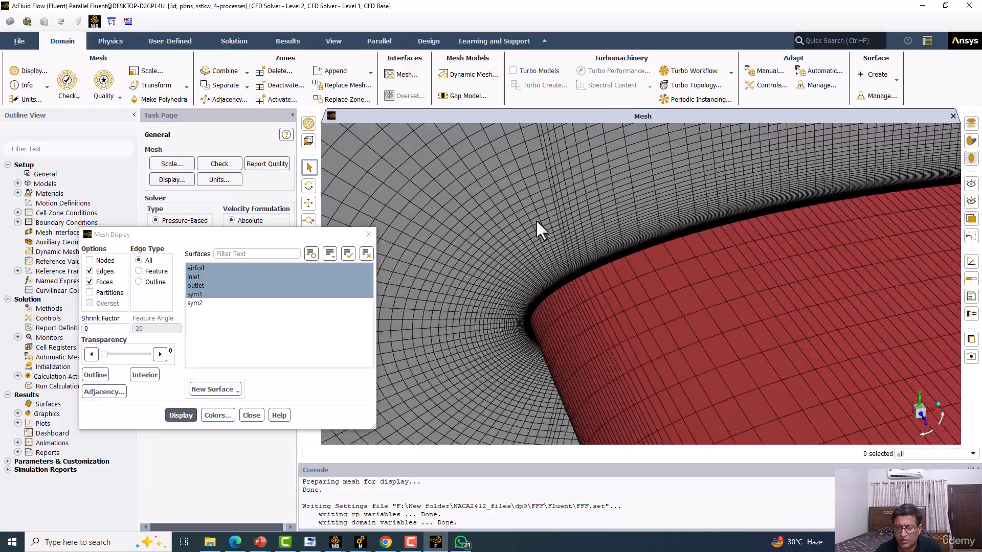
scroll(533, 234, "down", 10)
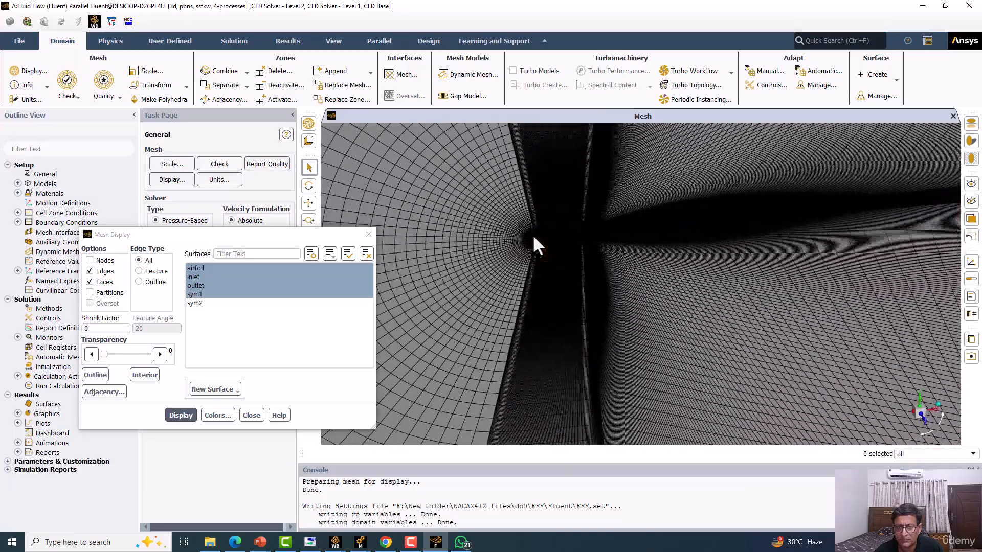
scroll(512, 237, "up", 8)
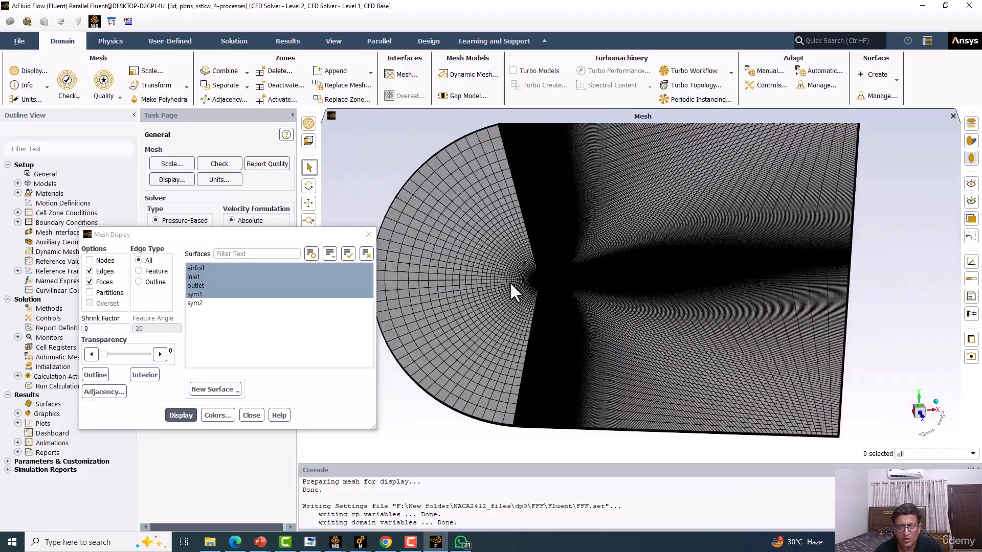
Step: Close the mesh display settings and open the Viscous model settings
left_click(369, 234)
left_click(18, 184)
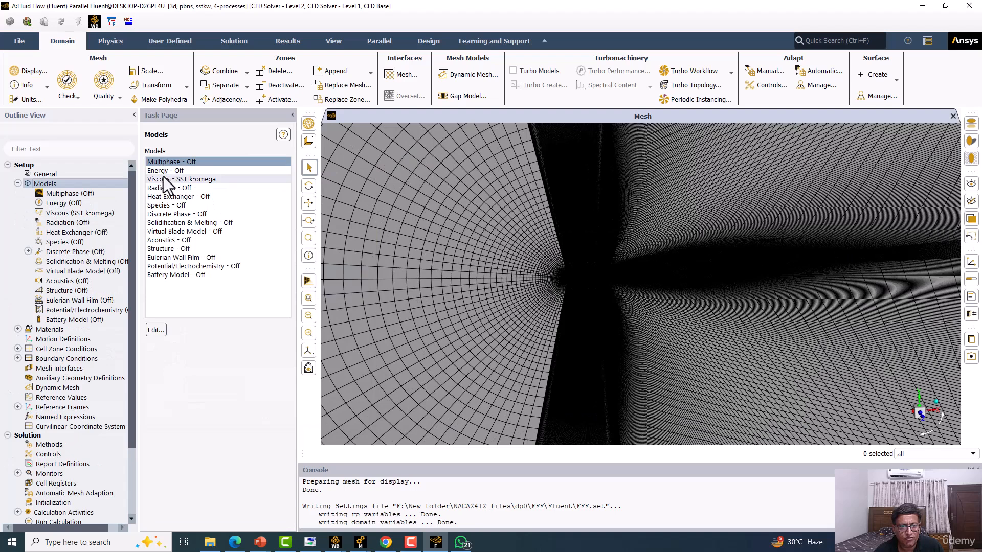
double_click(192, 179)
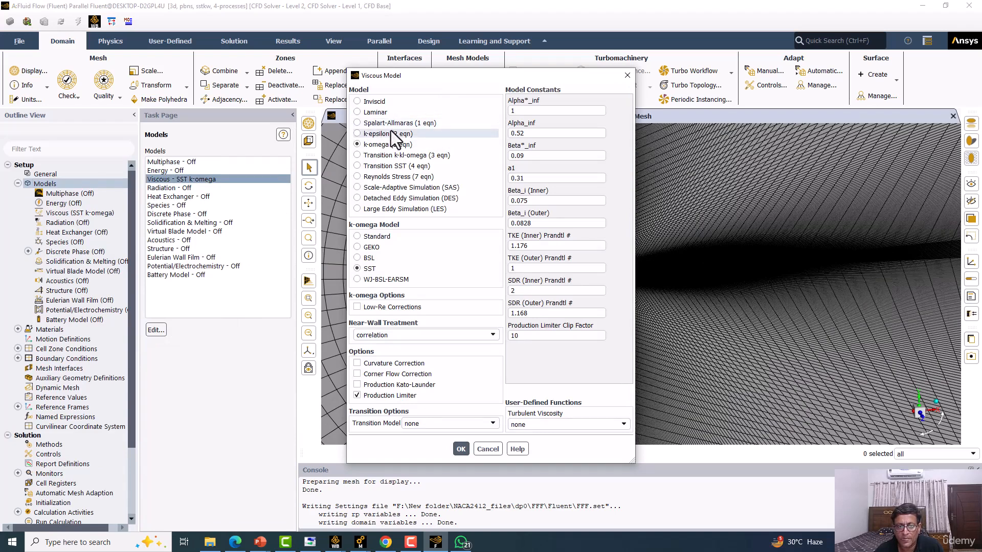
Step: Try the Realizable k-epsilon model with Enhanced Wall Treatment, and switch back to k-omega
left_click(376, 134)
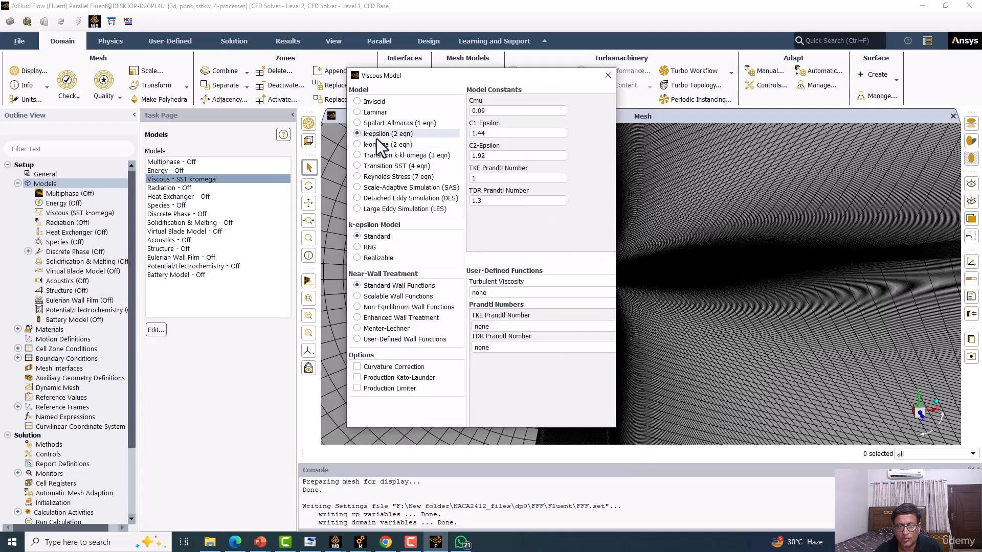
left_click(382, 257)
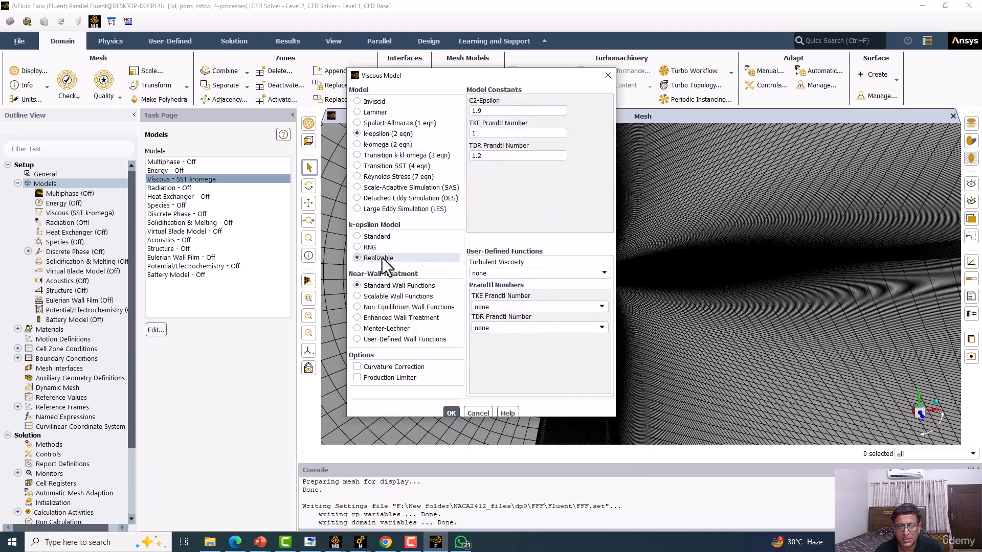
left_click(378, 317)
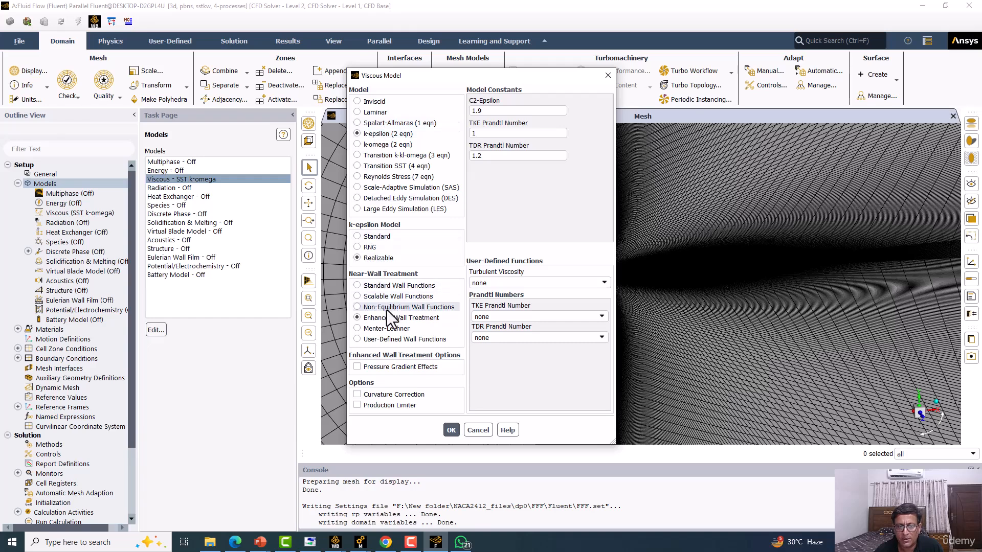
left_click(376, 145)
Step: Open the program preferences and apply the Spalart-Allmaras (1 eqn) viscous model
left_click(23, 42)
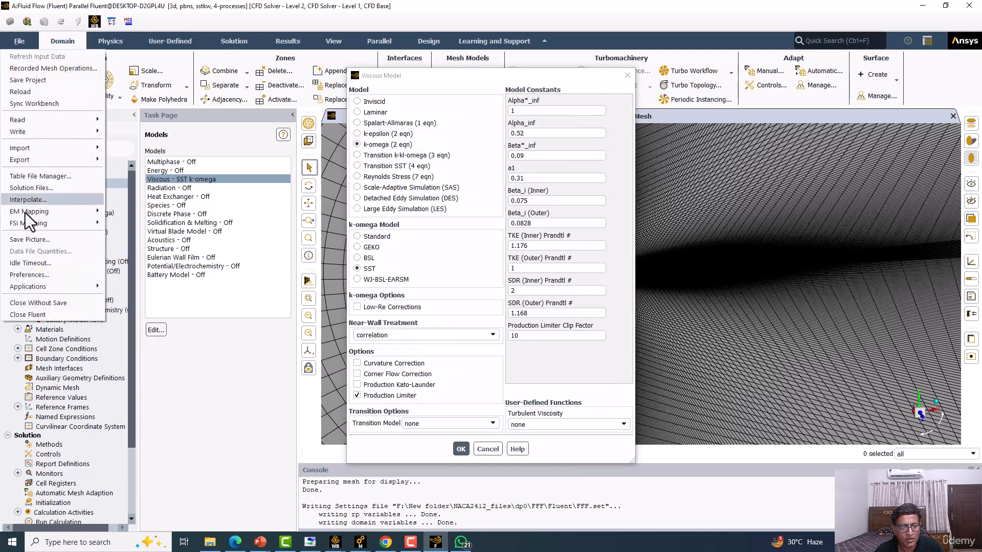
left_click(32, 274)
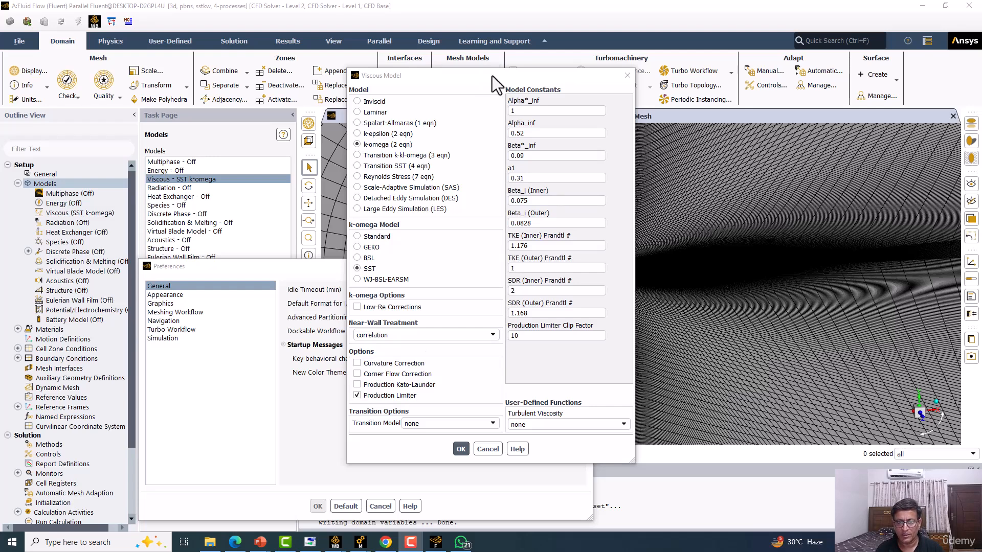
left_click_drag(492, 76, 350, 84)
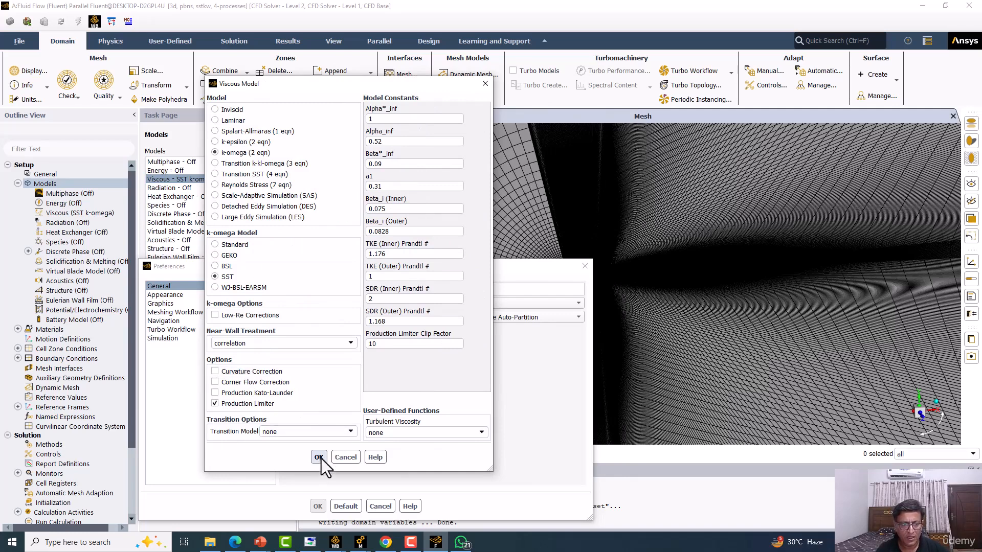
left_click(233, 131)
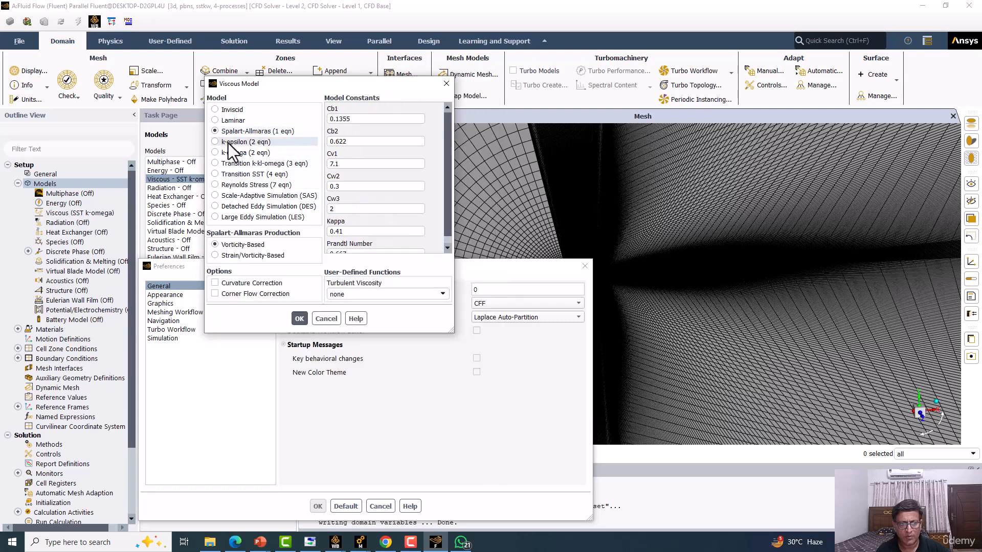
left_click(299, 319)
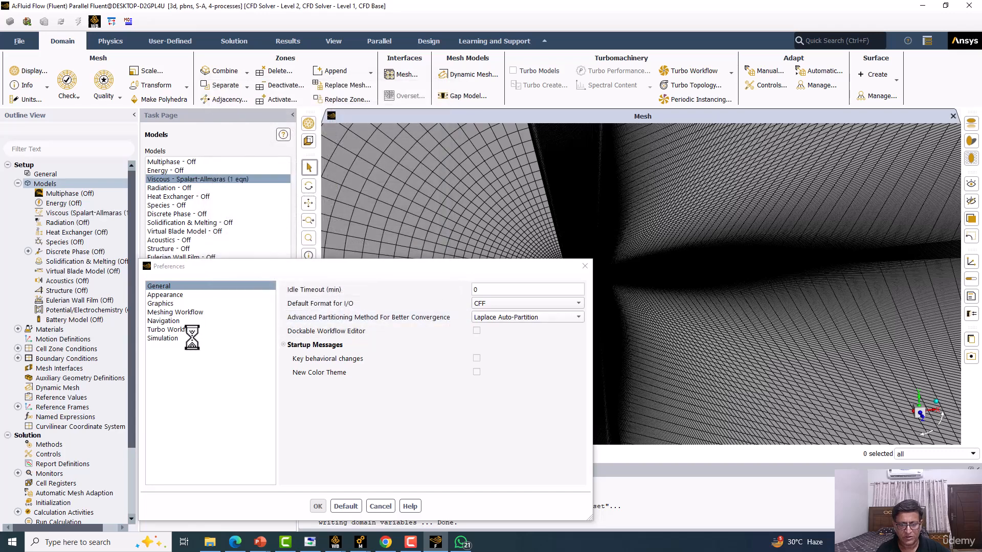
Step: Set the default flow model in the Simulation preferences to Spalart-Allmaras
left_click(163, 339)
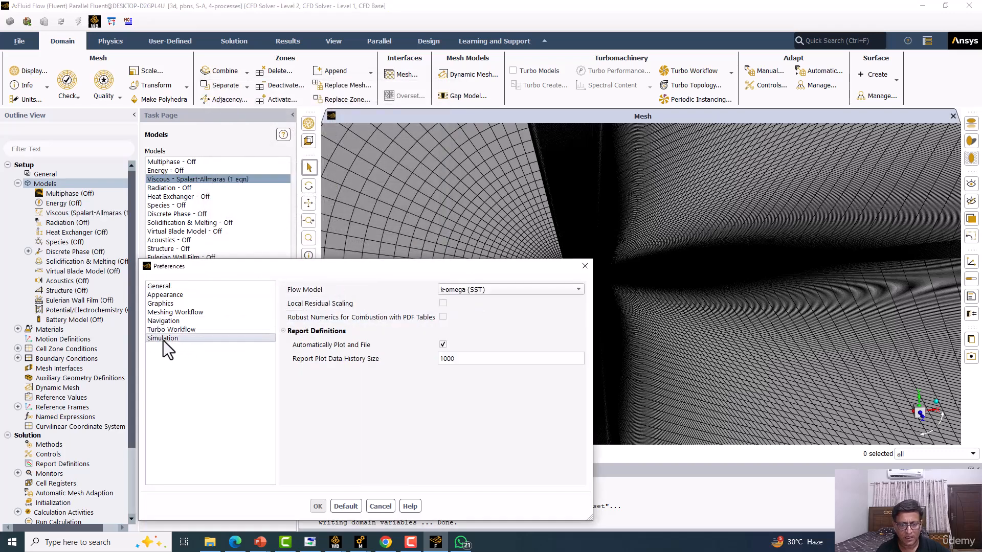
left_click(475, 289)
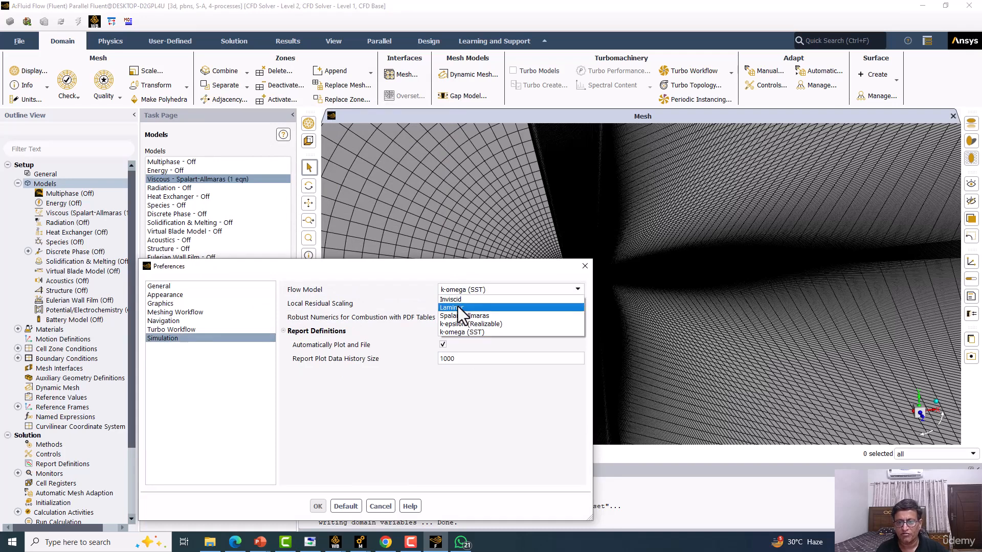
left_click(458, 315)
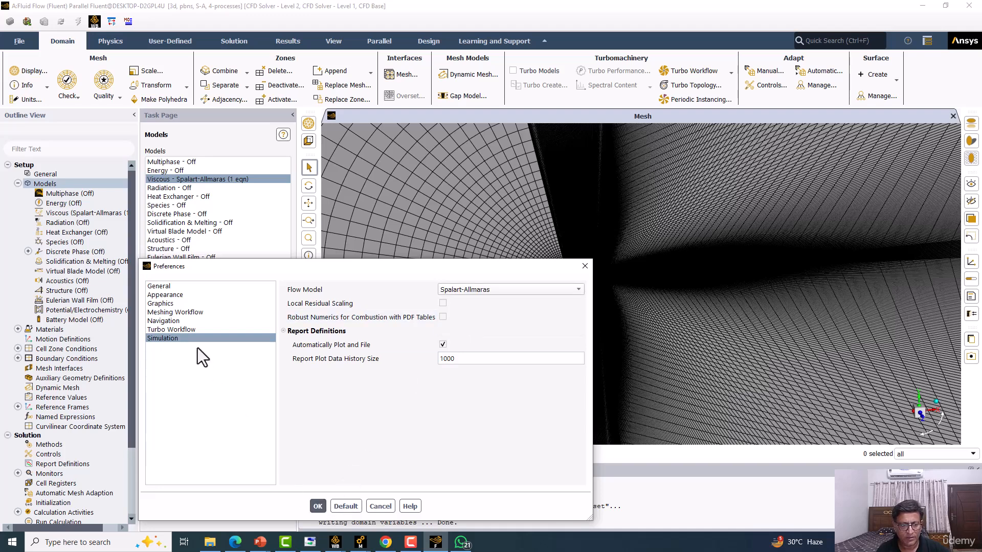
Step: Disable reflections, the ground plane grid and static shadows in the graphics effects preferences, and apply the preferences
left_click(171, 303)
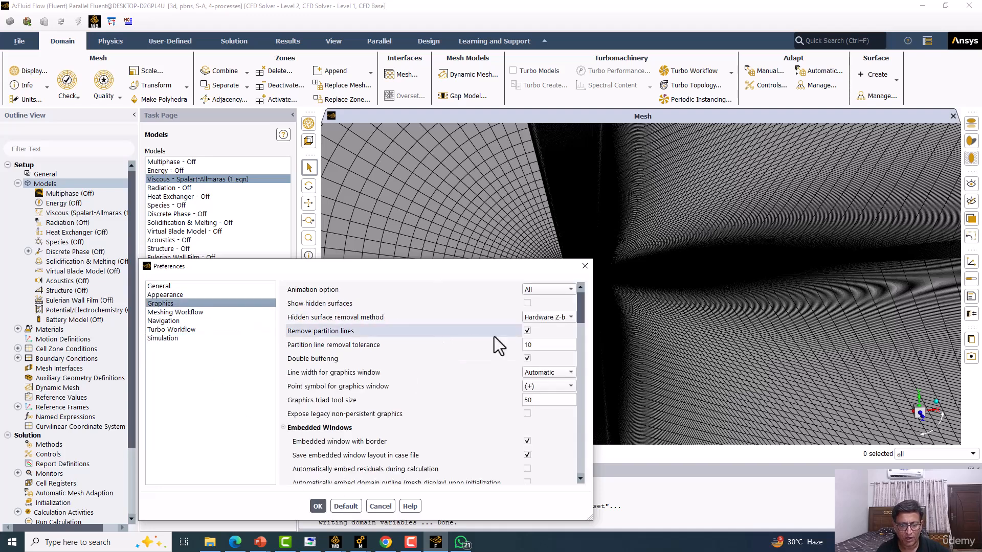
scroll(498, 348, "down", 6)
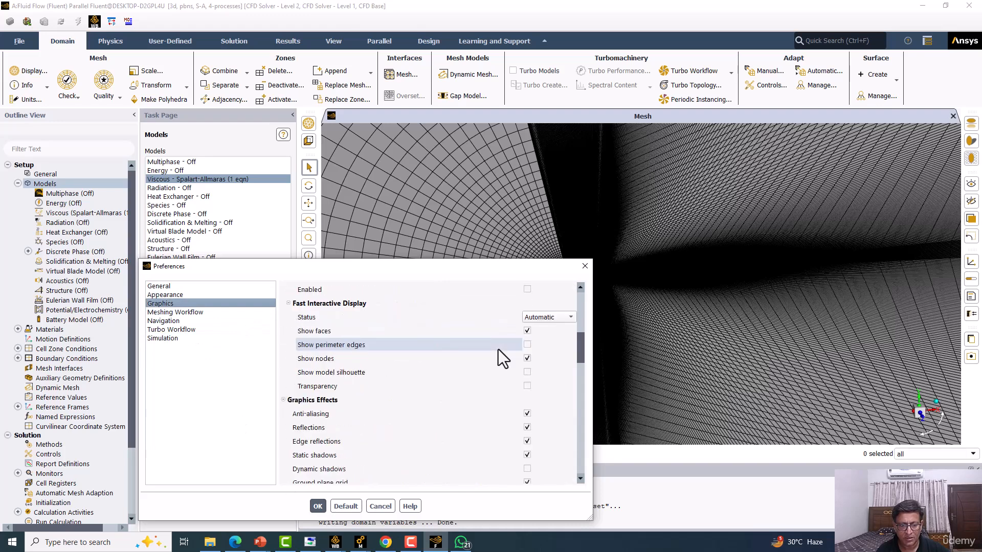
scroll(498, 349, "down", 3)
scroll(497, 349, "up", 6)
scroll(498, 349, "down", 6)
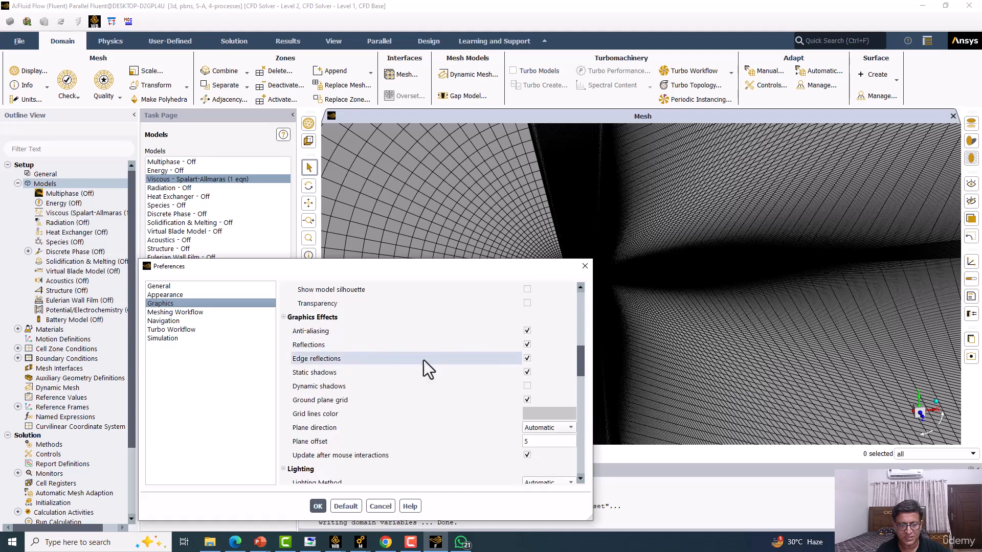
left_click(527, 344)
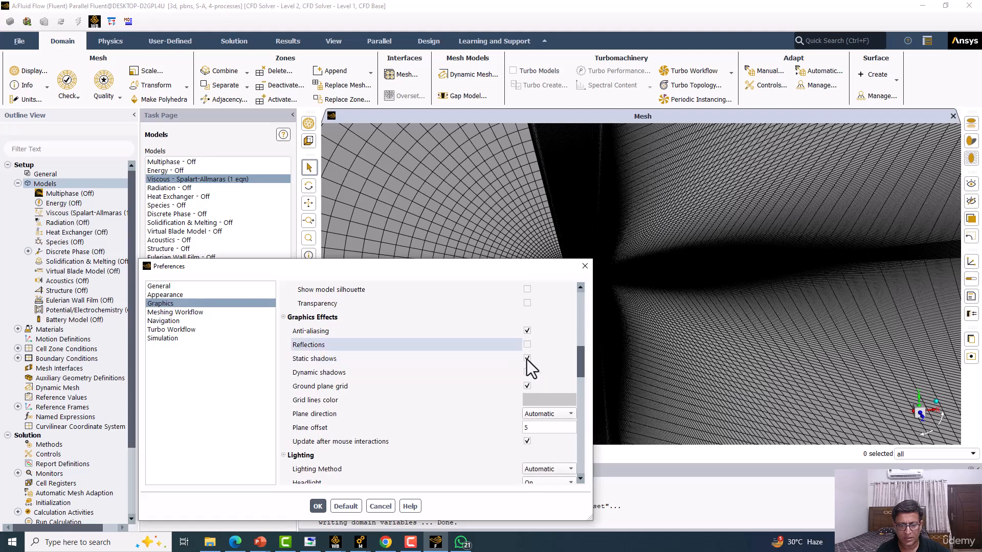
left_click(526, 386)
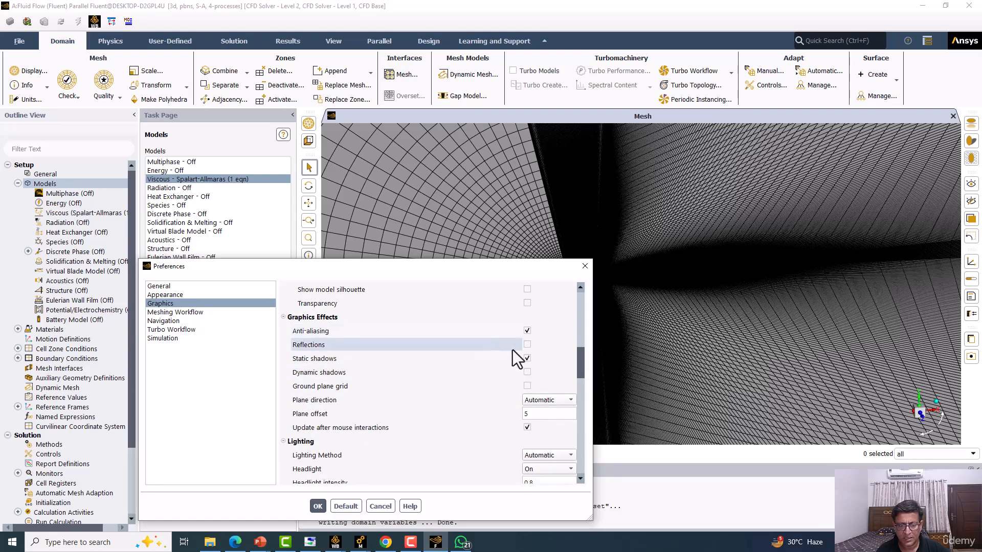
left_click(527, 358)
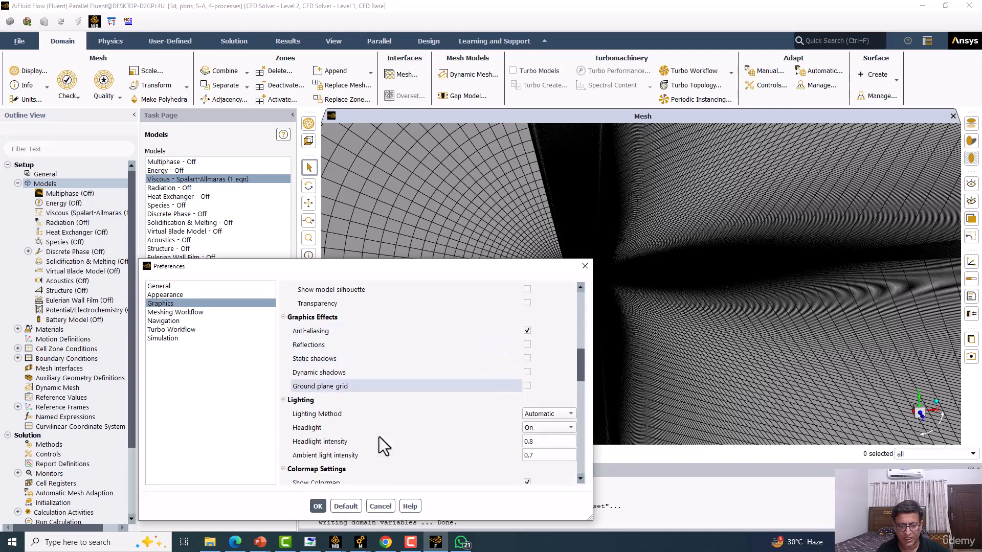
left_click(317, 507)
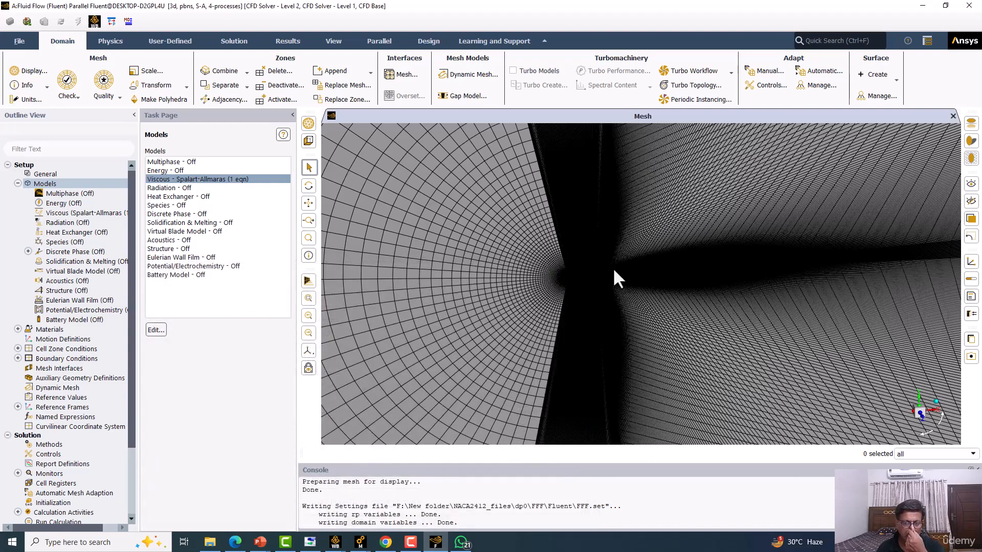
Step: Open the properties of the fluid material air for editing
scroll(613, 268, "up", 5)
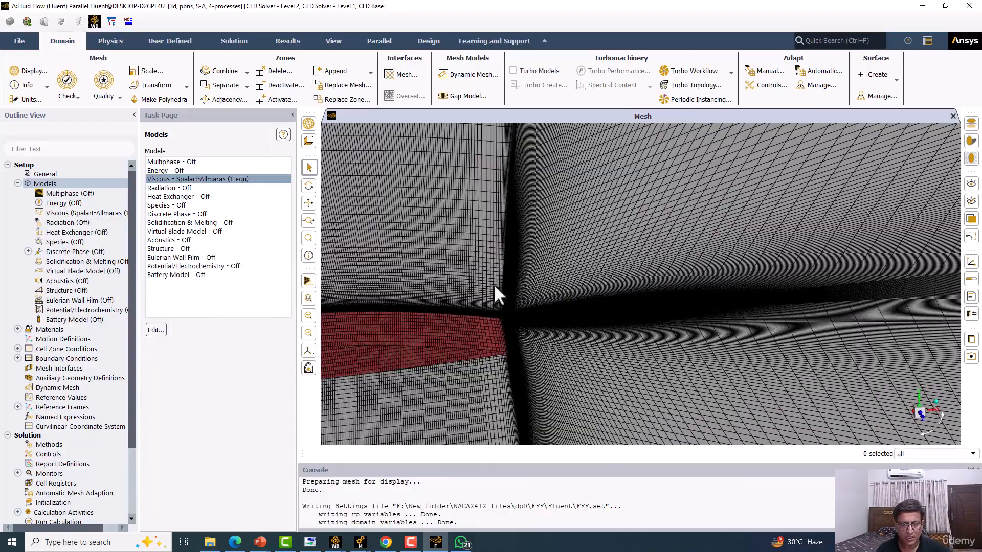
scroll(493, 284, "down", 5)
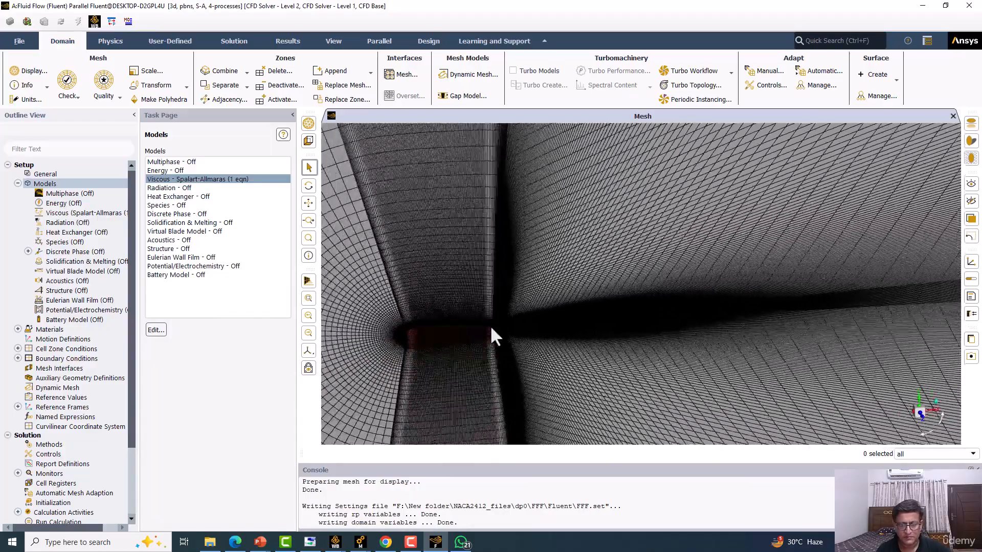
scroll(489, 325, "down", 6)
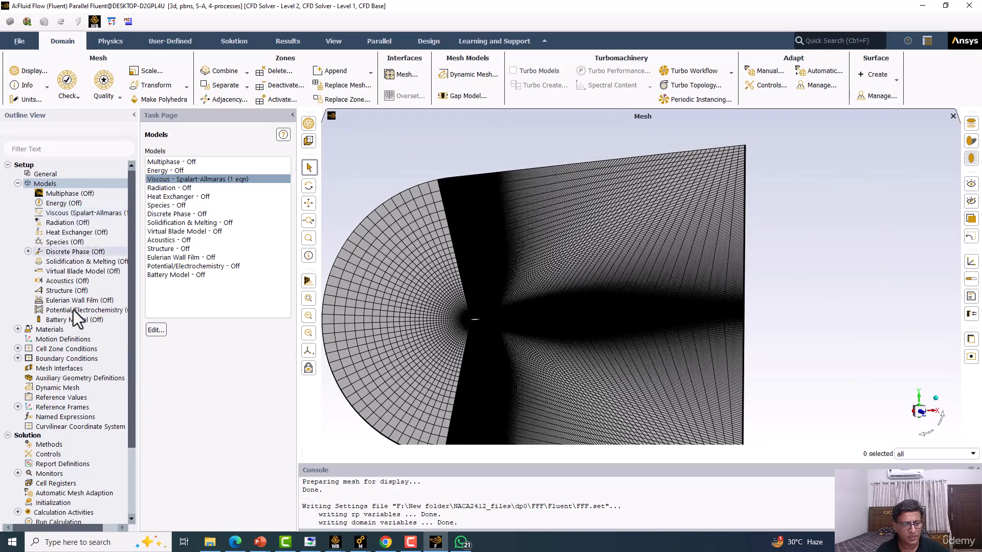
double_click(50, 330)
left_click(164, 171)
left_click(168, 506)
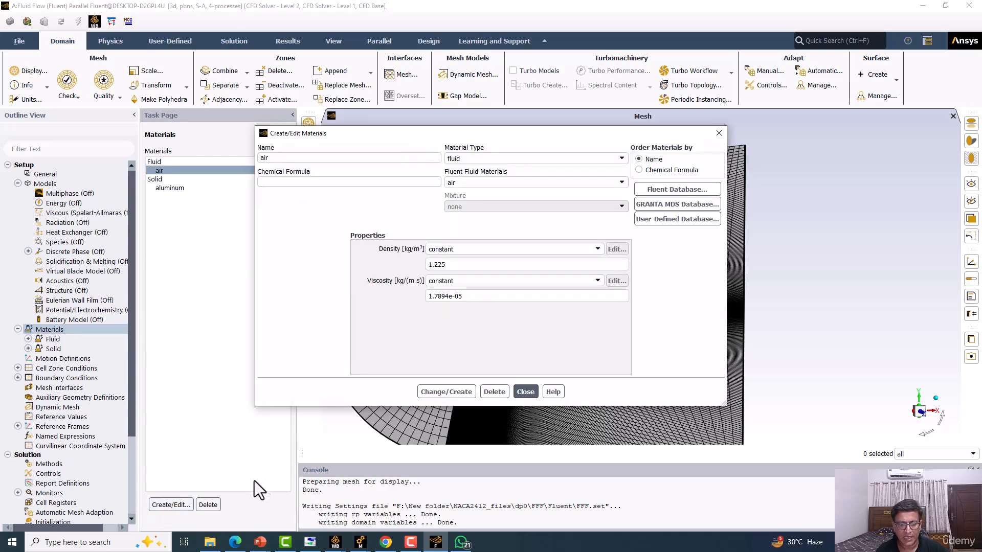
Step: Switch to the NACA 2412 CFD analysis presentation in PowerPoint and show the slide Important parameters for Simulation
left_click(261, 543)
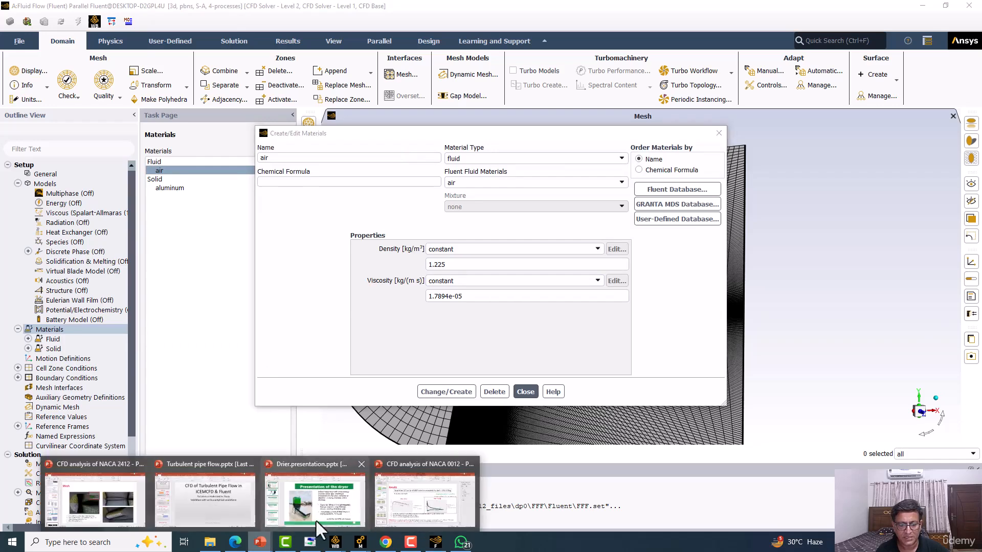
left_click(121, 499)
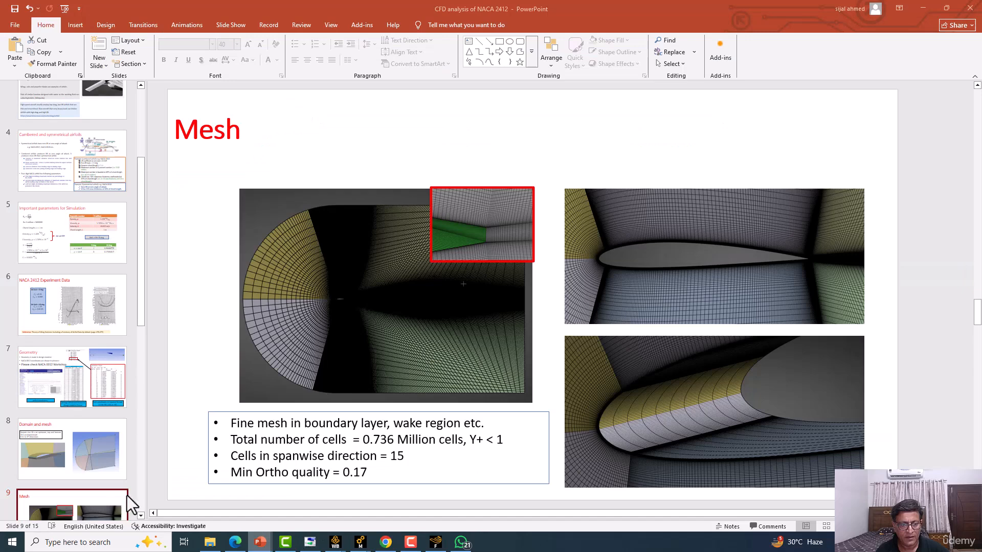
left_click(62, 228)
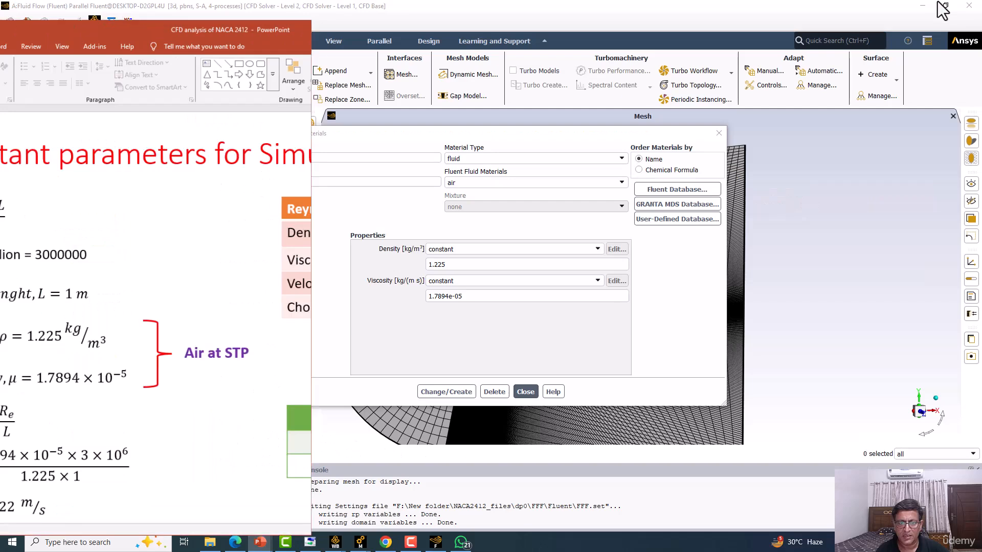
Step: Shrink the presentation window and place it beside air's density and viscosity values for comparison
left_click(946, 8)
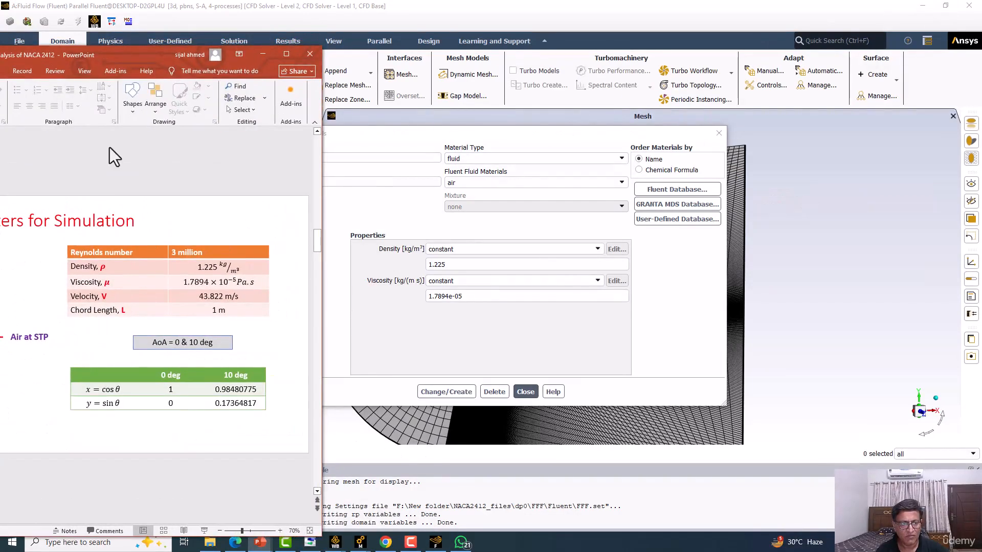
left_click_drag(129, 64, 234, 61)
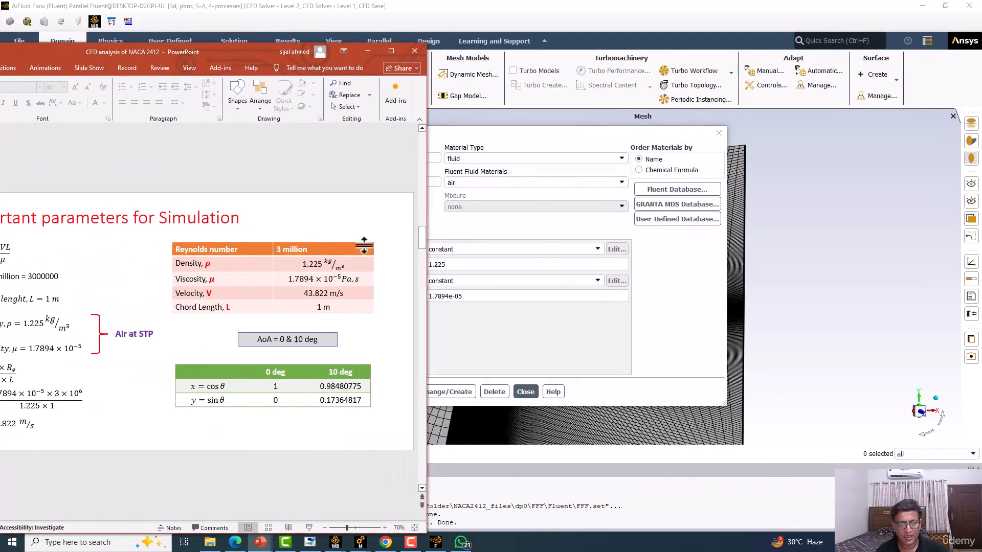
left_click_drag(429, 263, 342, 233)
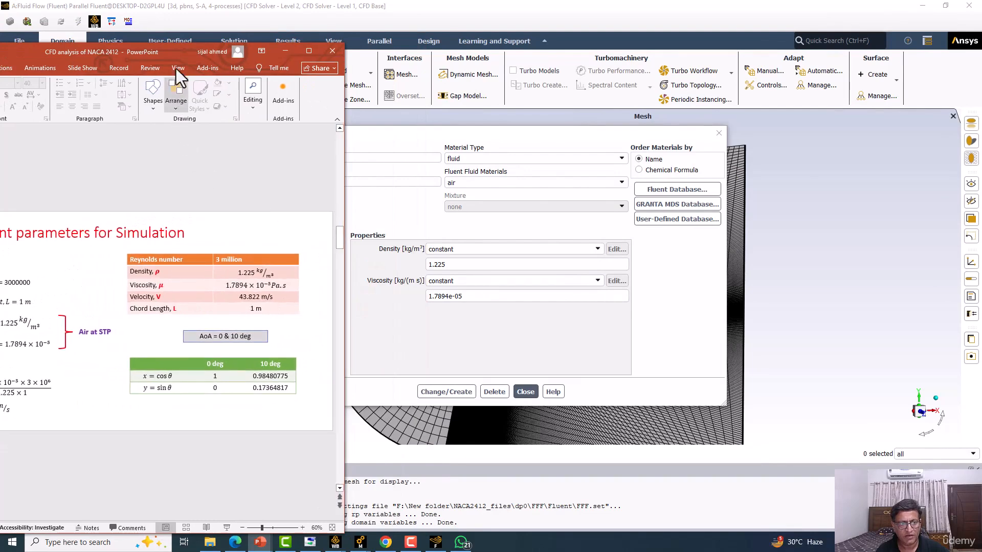
left_click_drag(176, 58, 224, 56)
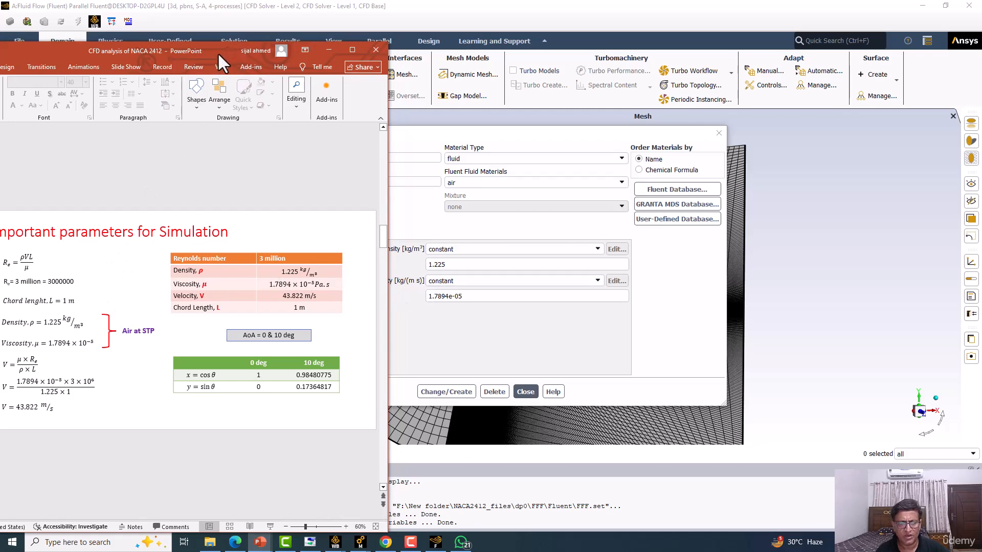
Step: Narrow the presentation window to uncover air's density and viscosity fields, and apply and close the air material settings in Fluent
left_click_drag(213, 51, 263, 51)
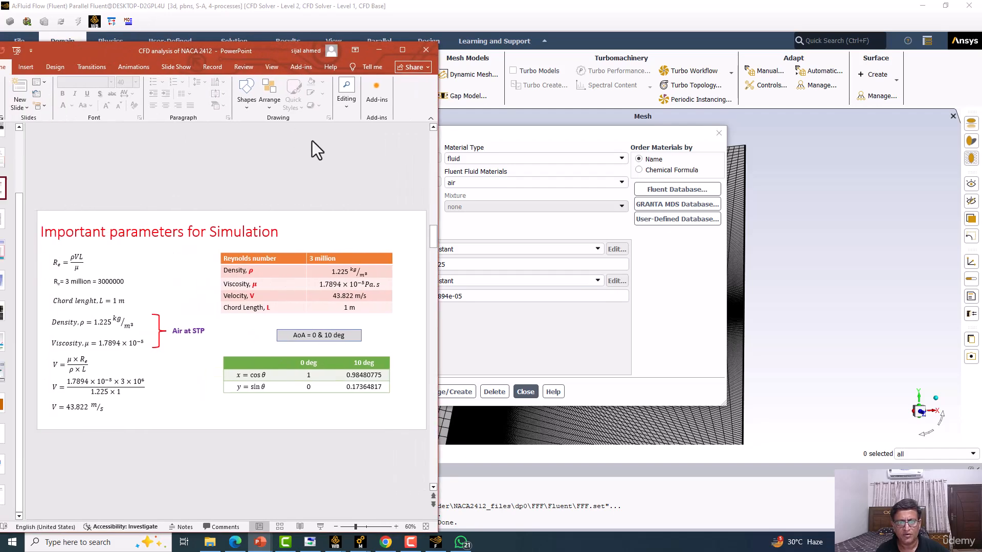
left_click_drag(439, 172, 376, 172)
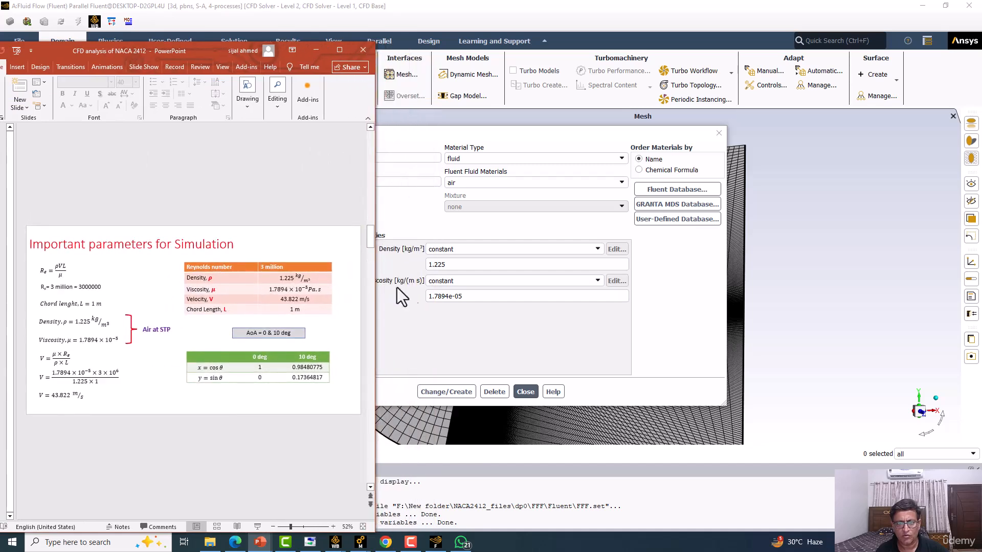
left_click(460, 392)
left_click(525, 392)
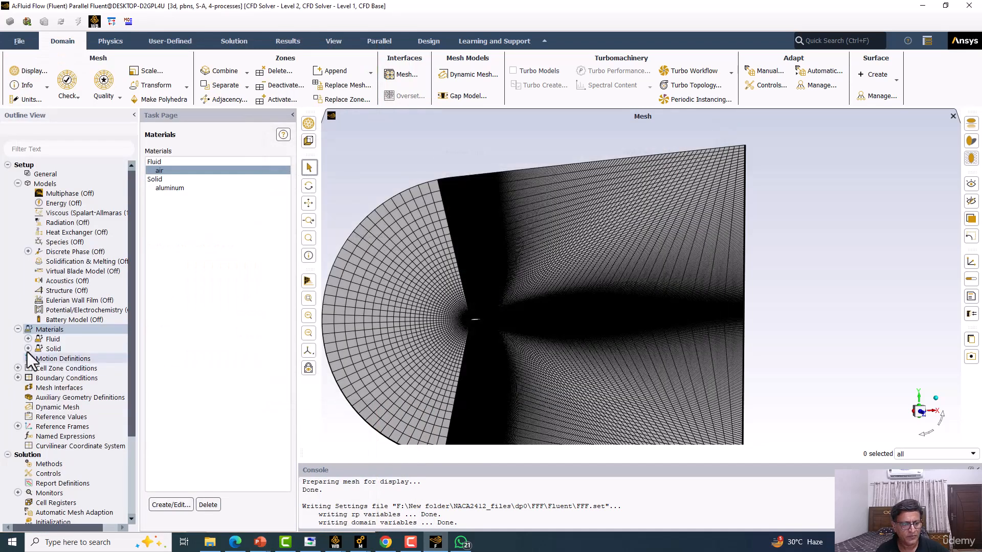
Step: Show the boundary conditions with a widened task page and group the zones by zone type
double_click(62, 378)
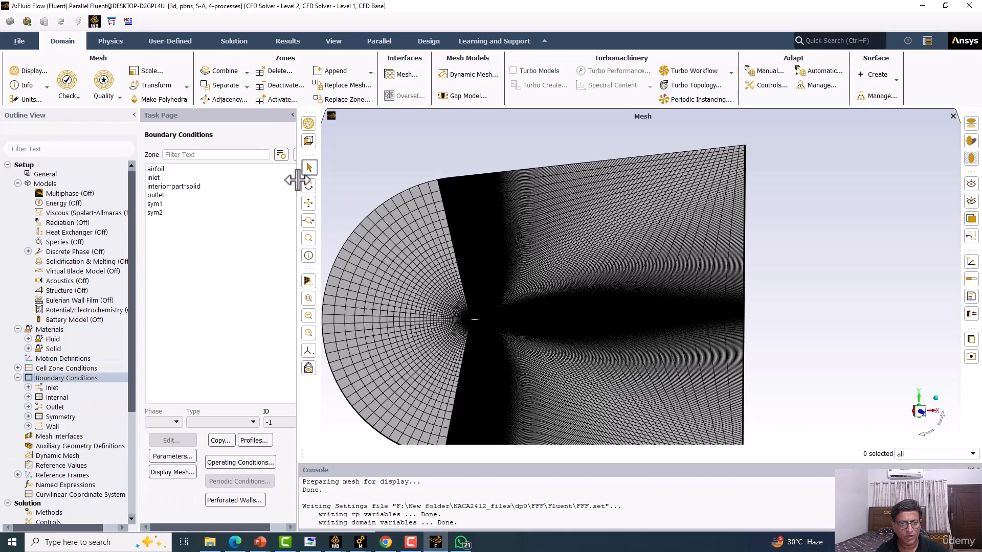
left_click_drag(298, 179, 340, 181)
left_click(324, 154)
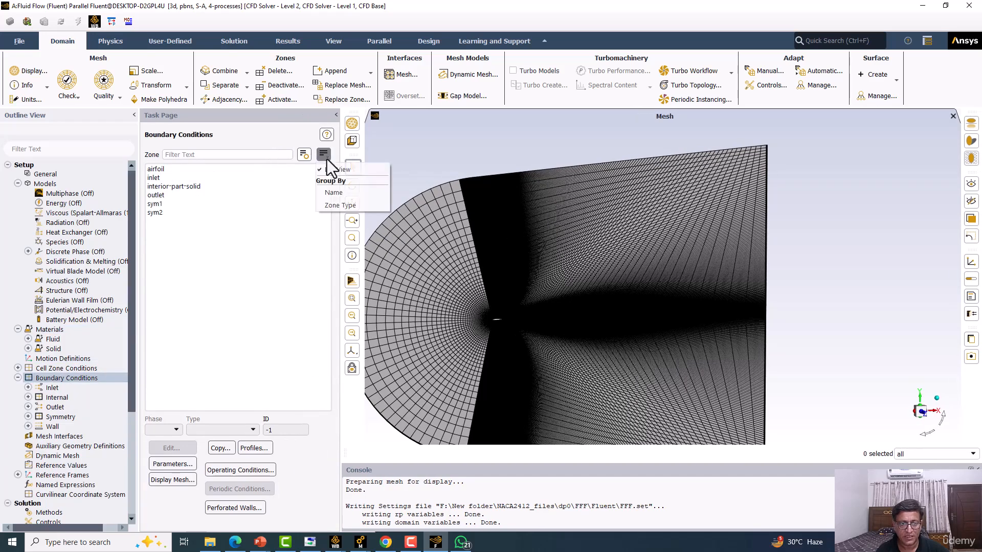
left_click(336, 204)
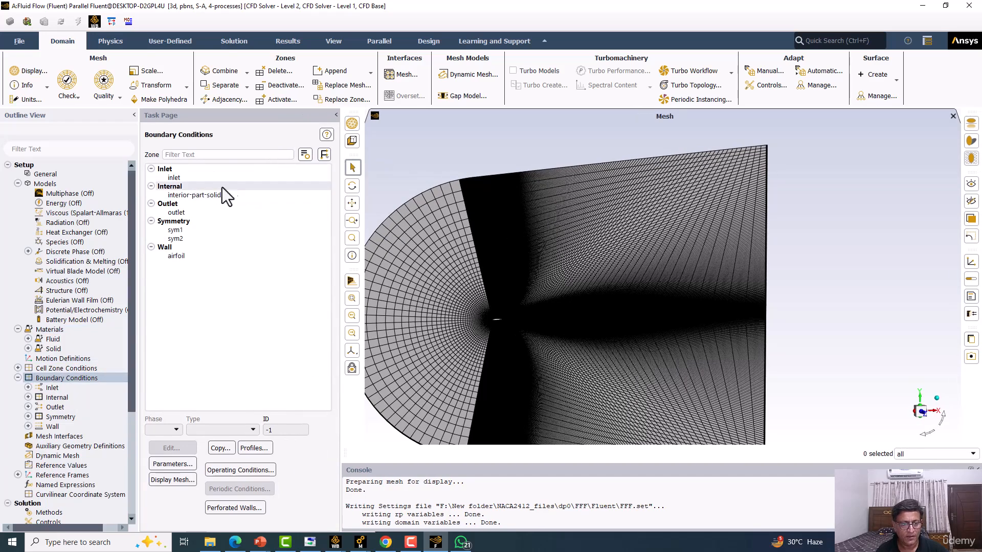
Step: Check the boundary types assigned to the sym2, airfoil and inlet zones
left_click(183, 238)
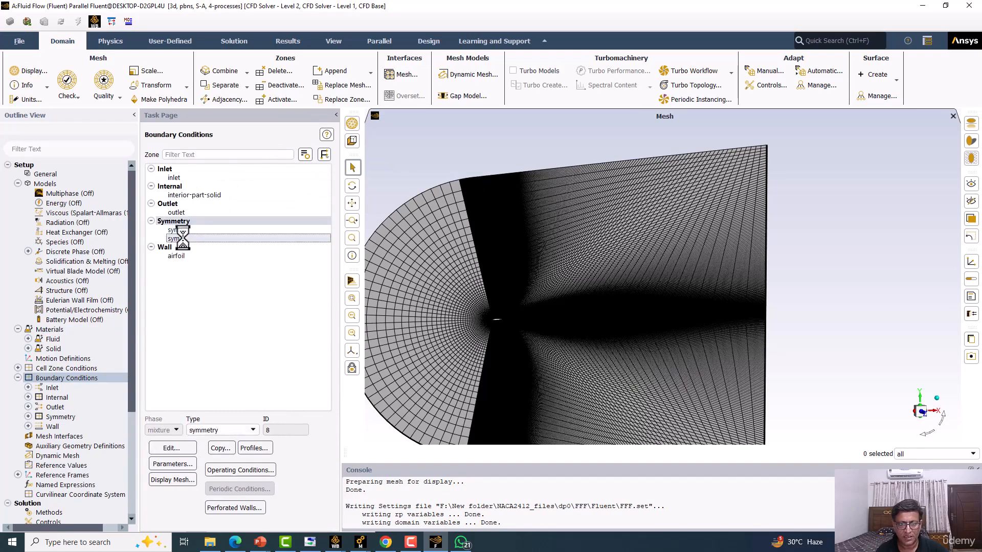
middle_click_drag(593, 236, 677, 248)
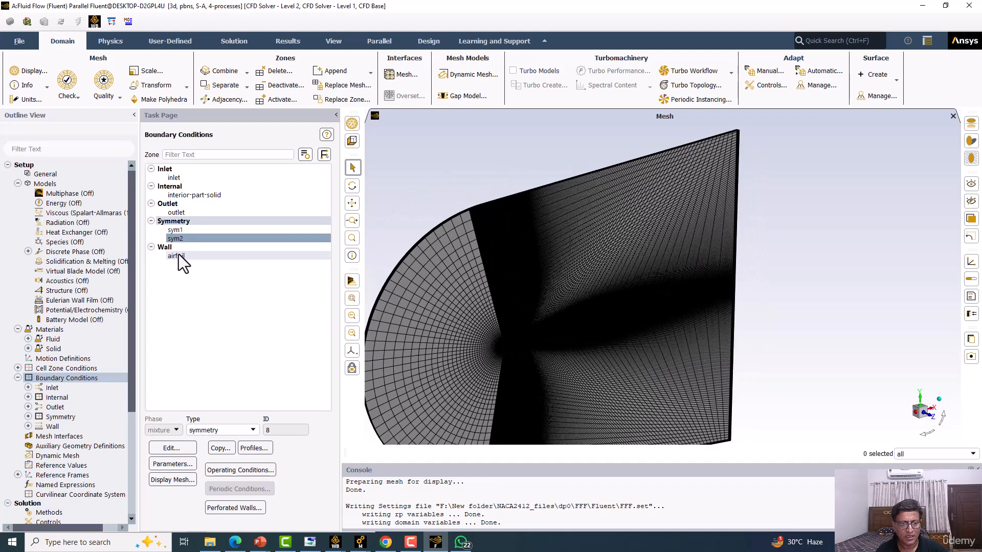
left_click(178, 255)
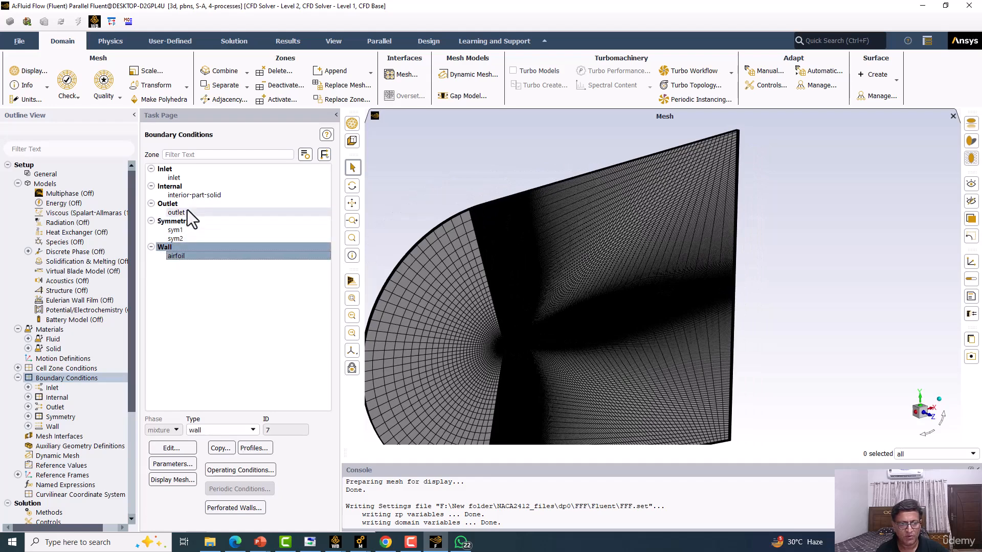
left_click(174, 177)
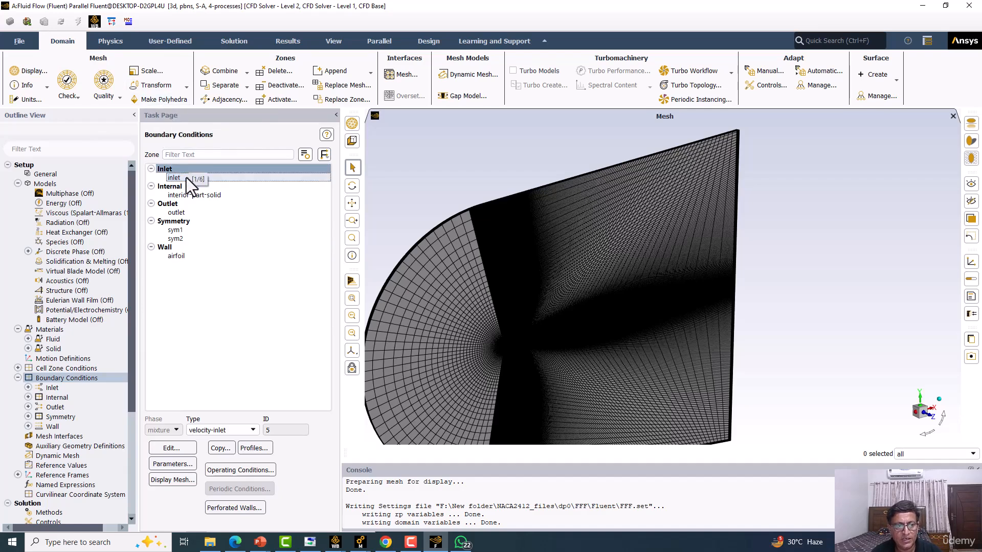
Step: Inspect the operating pressure in the operating conditions and close them without changes
left_click(112, 42)
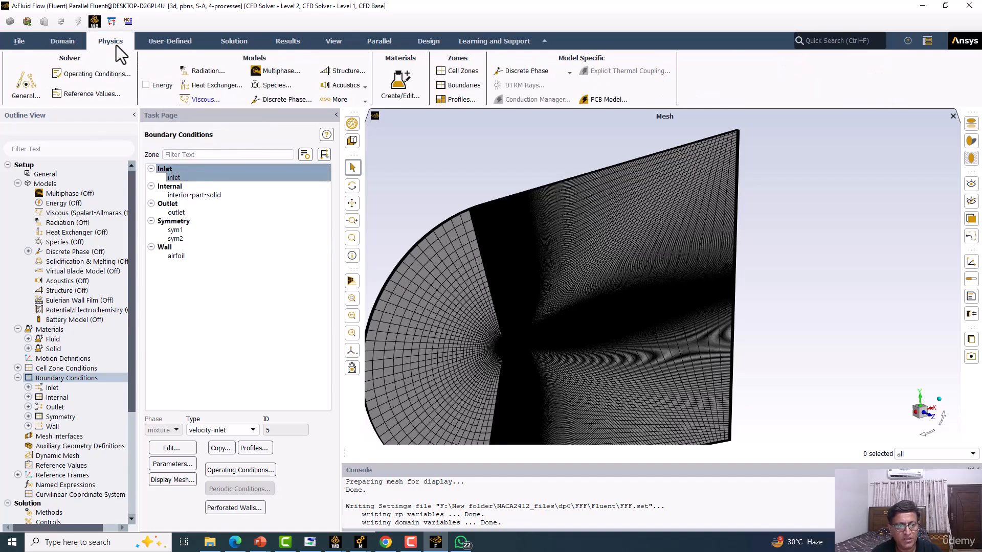
left_click(83, 78)
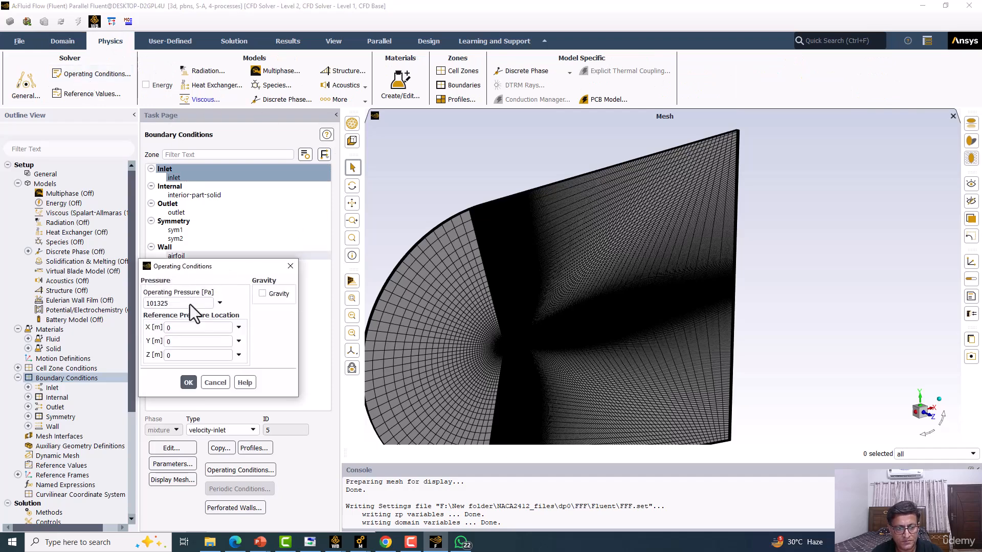
left_click_drag(186, 303, 103, 302)
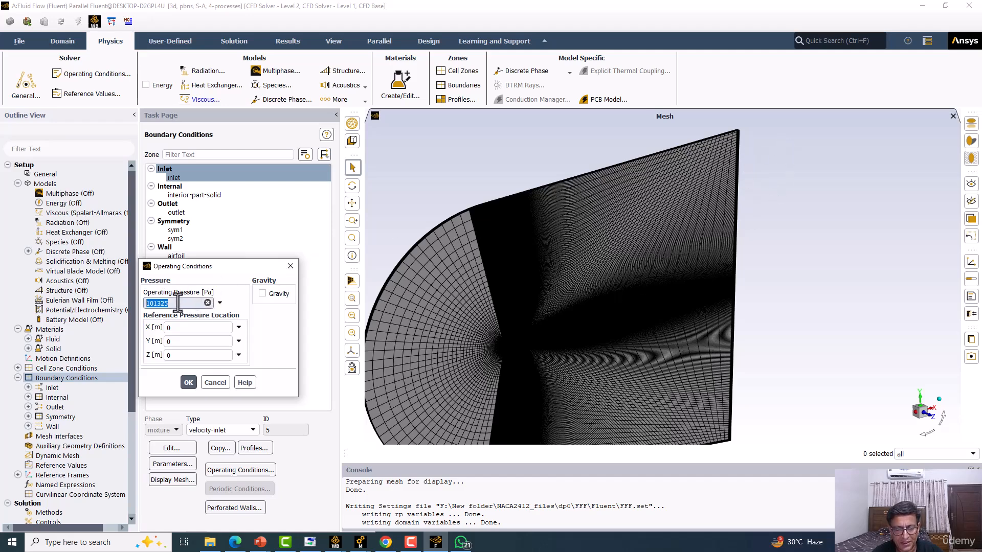
left_click(290, 266)
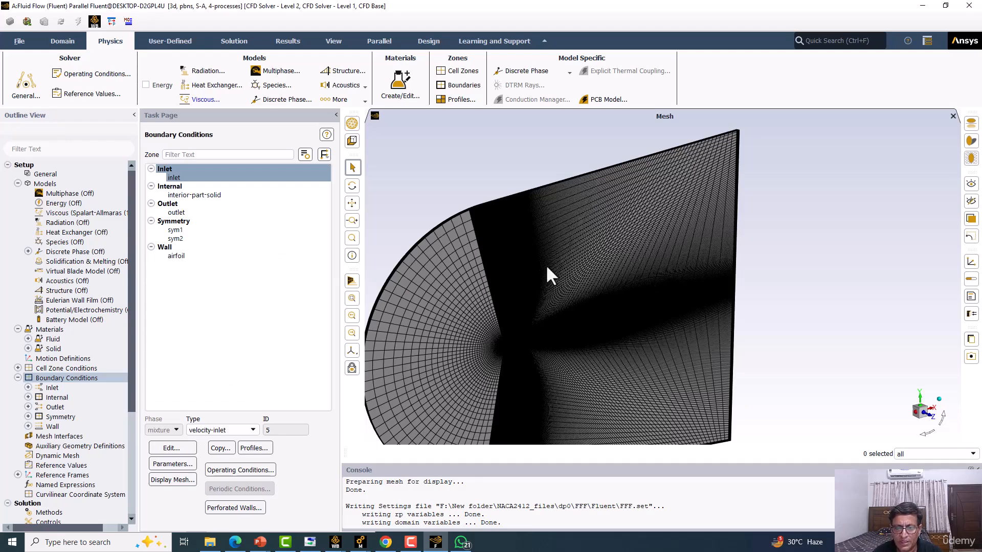
Step: Open the inlet's boundary settings, and copy the calculated velocity 43.822 from the Important parameters slide in the NACA 2412 PowerPoint presentation
scroll(590, 285, "down", 3)
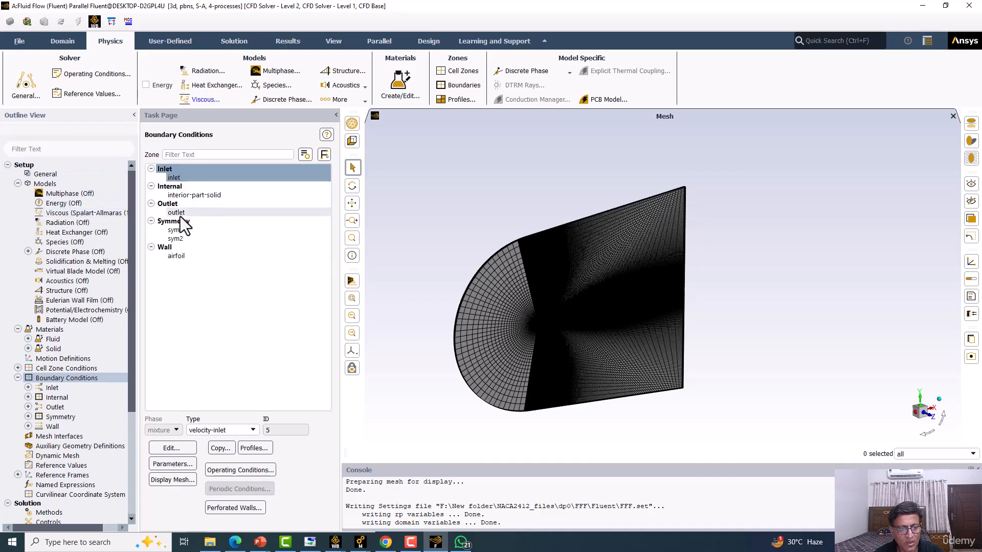
left_click(190, 446)
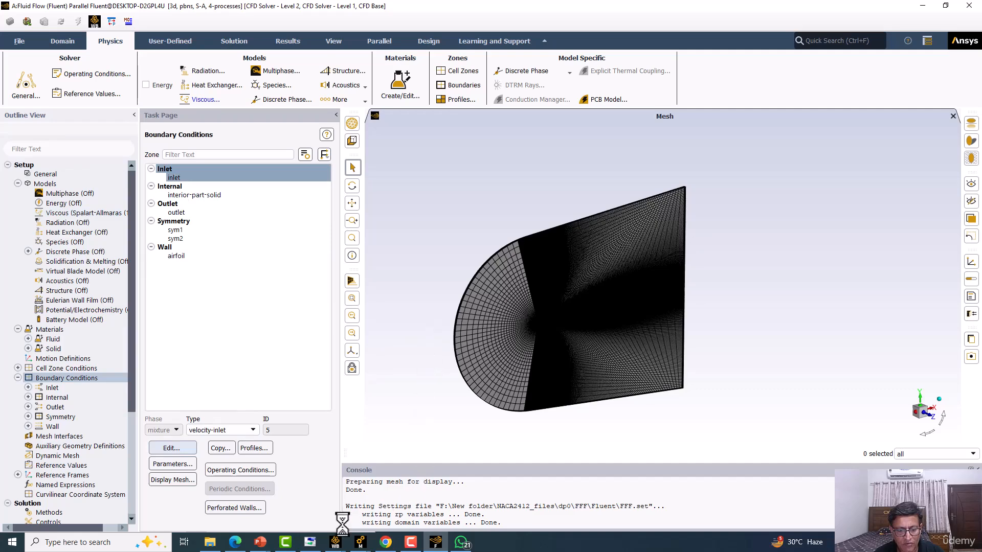
mouse_move(262, 544)
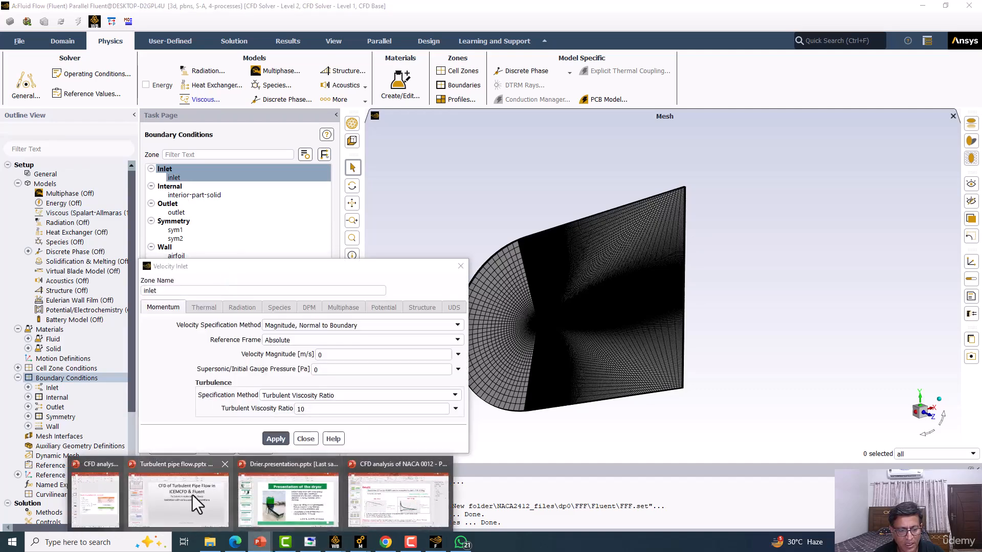
left_click(102, 505)
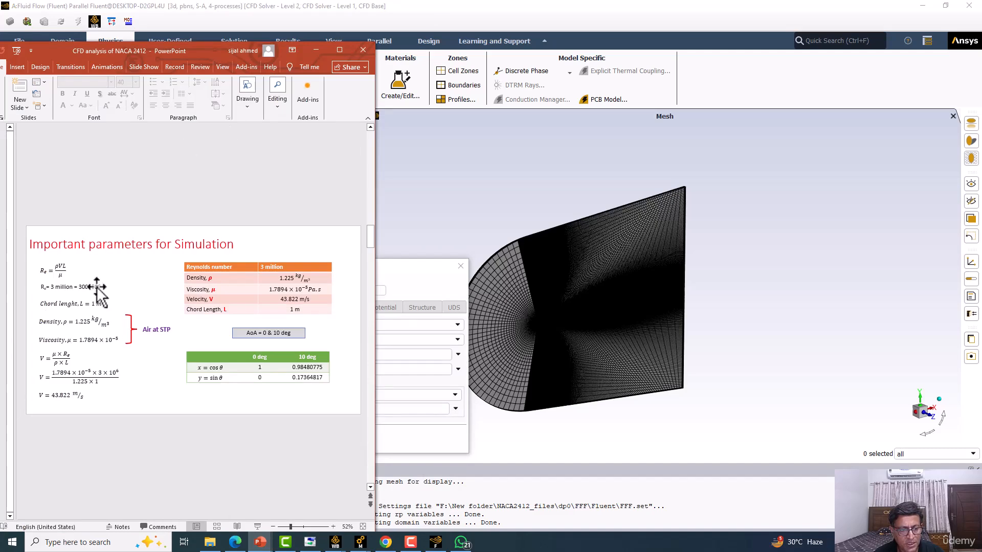
left_click_drag(52, 398, 68, 398)
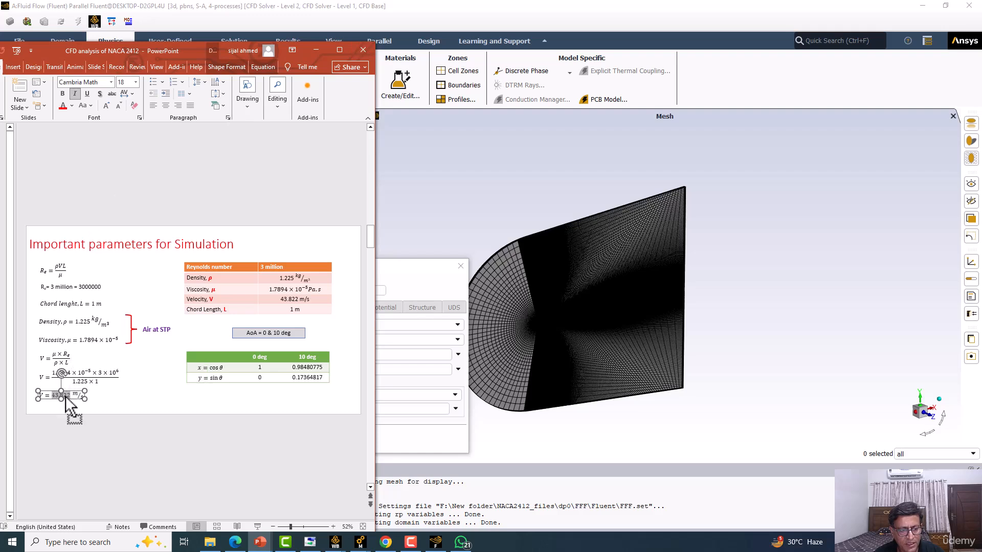
right_click(67, 398)
left_click(88, 197)
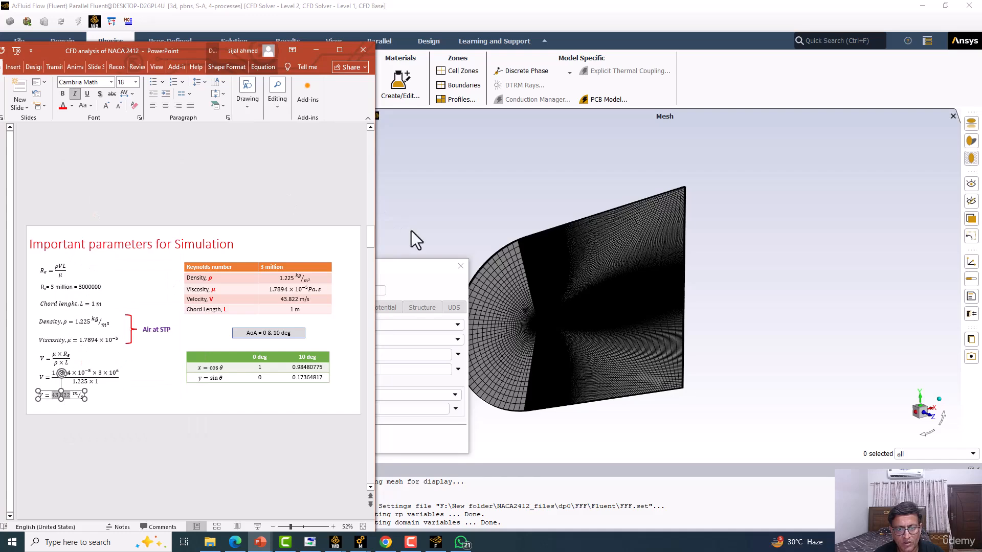
Step: Back in Fluent, specify the inlet velocity by Magnitude and Direction and paste 43.822 m/s as the velocity magnitude
left_click(414, 267)
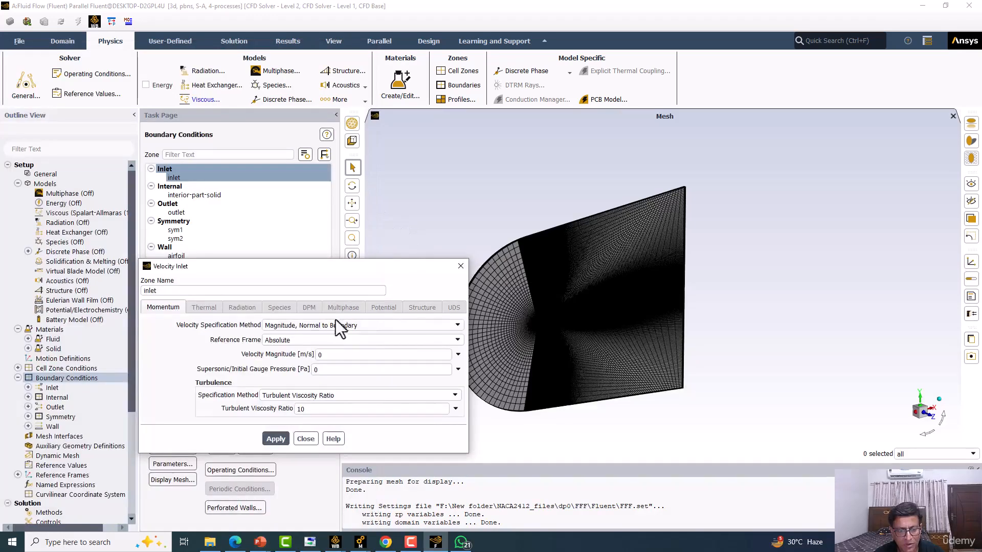
left_click(308, 324)
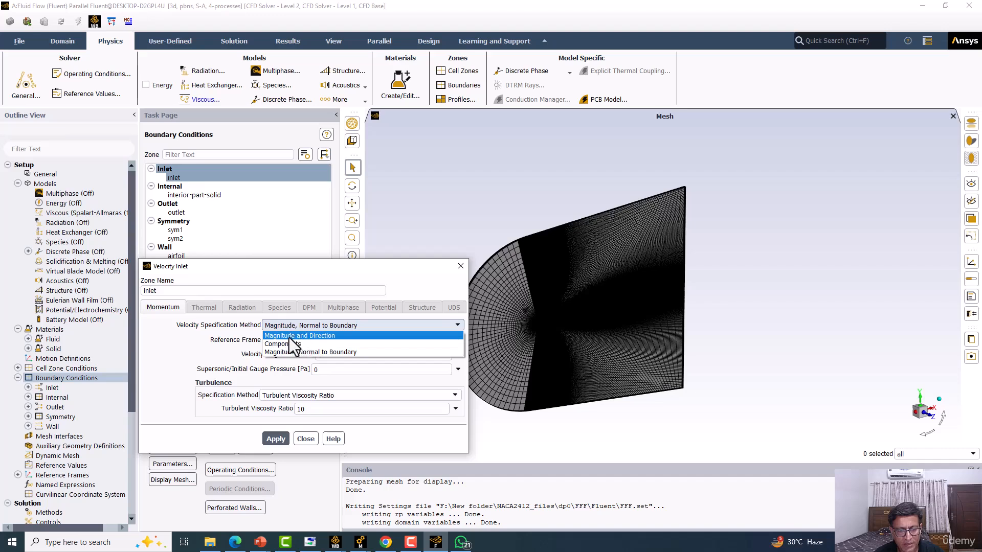
left_click(289, 336)
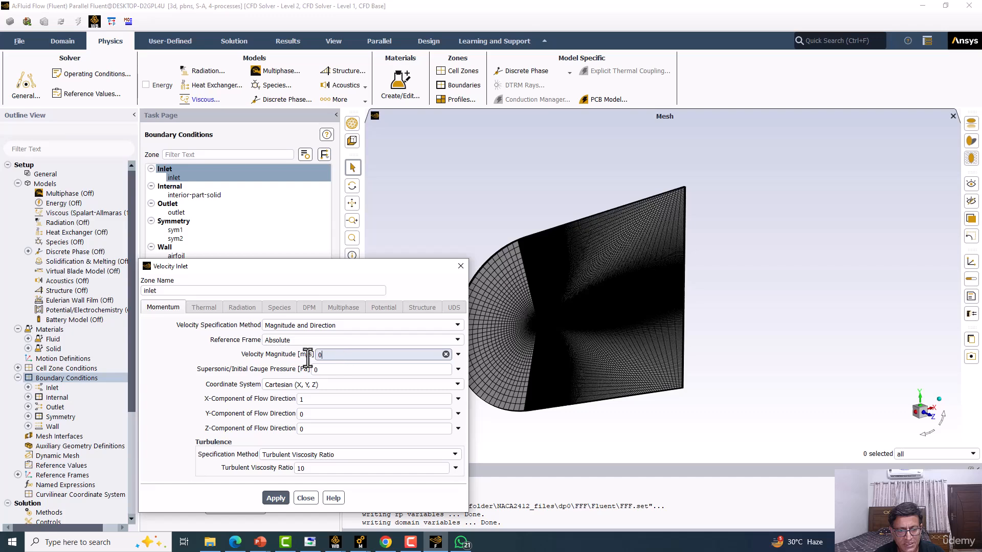
double_click(331, 358)
right_click(330, 358)
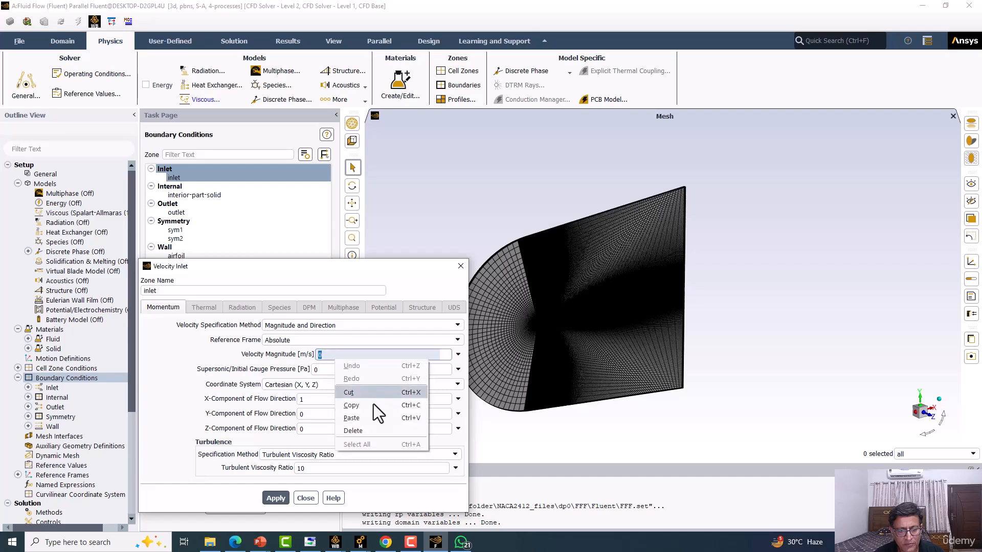
left_click(358, 418)
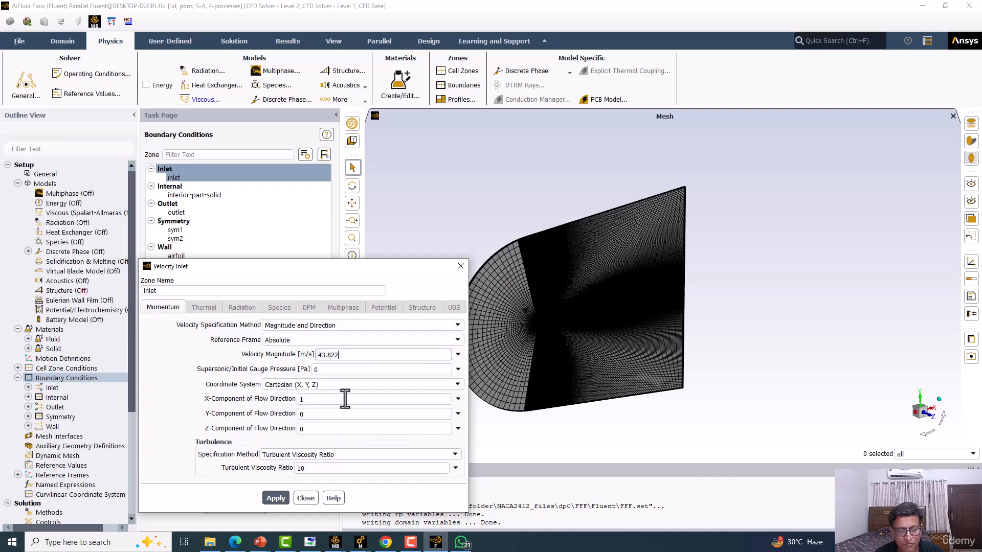
Step: Set the inlet turbulence specification method to Intensity and Length Scale with a turbulent intensity of 1%
double_click(319, 369)
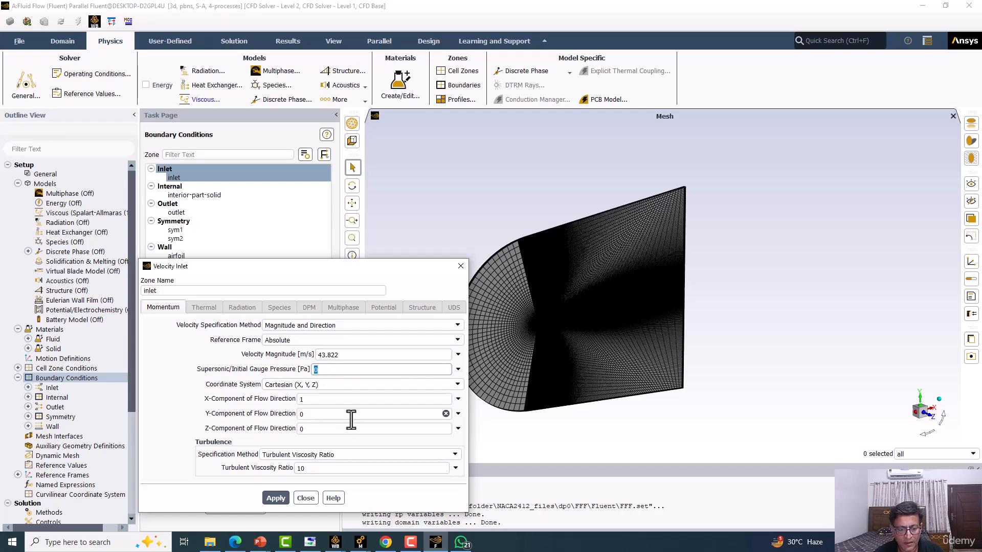
left_click(316, 454)
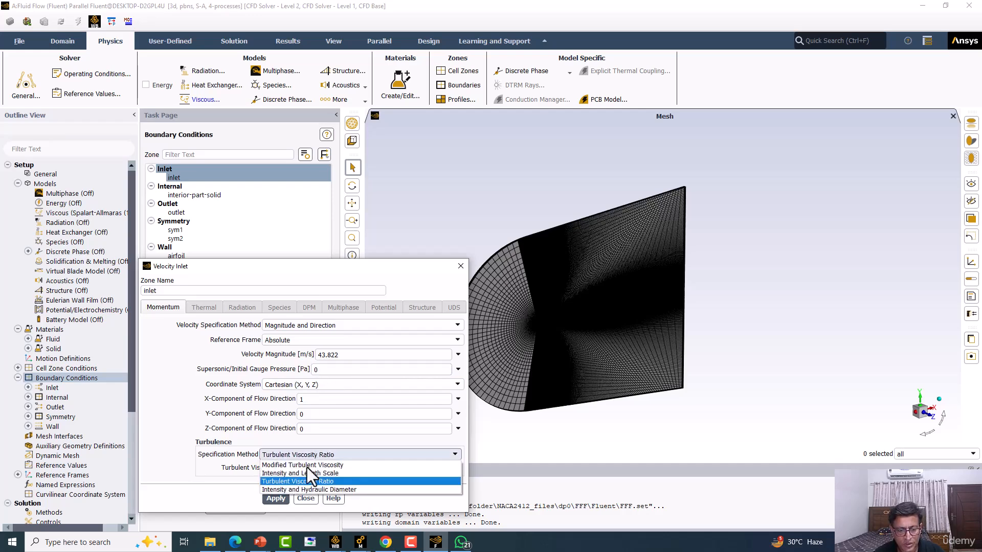
left_click(289, 475)
double_click(326, 468)
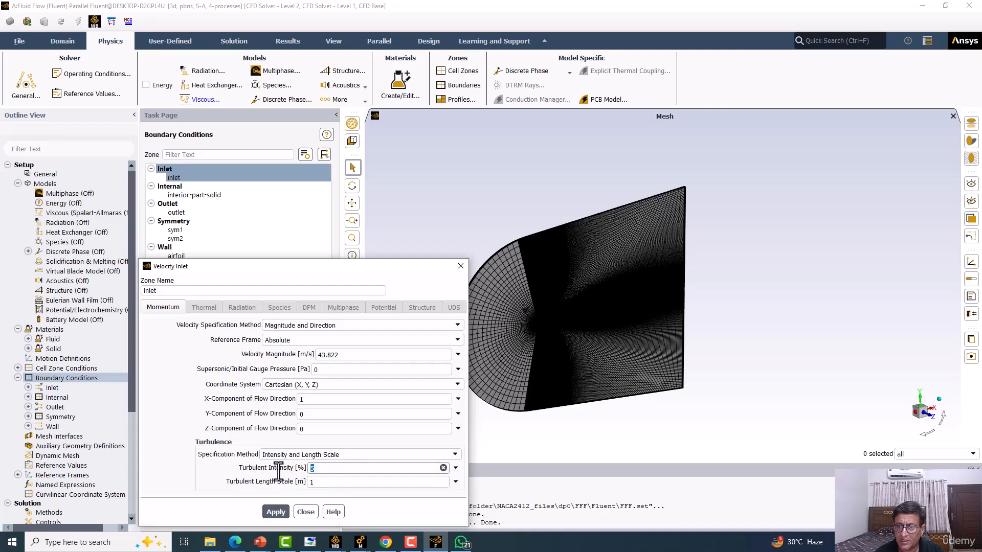
type("1")
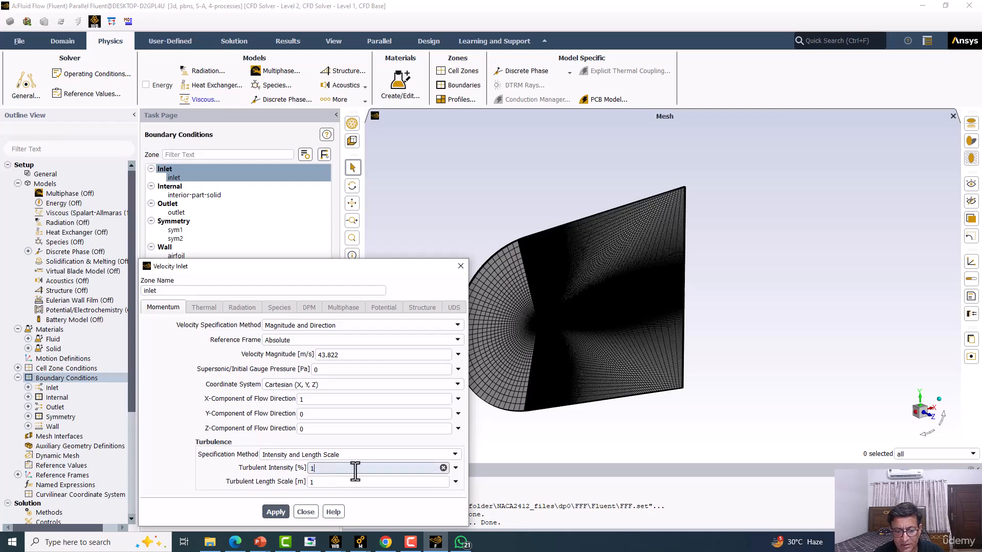
Step: Set the inlet's turbulent length scale to 0.3 m and apply the velocity inlet settings
left_click(374, 482)
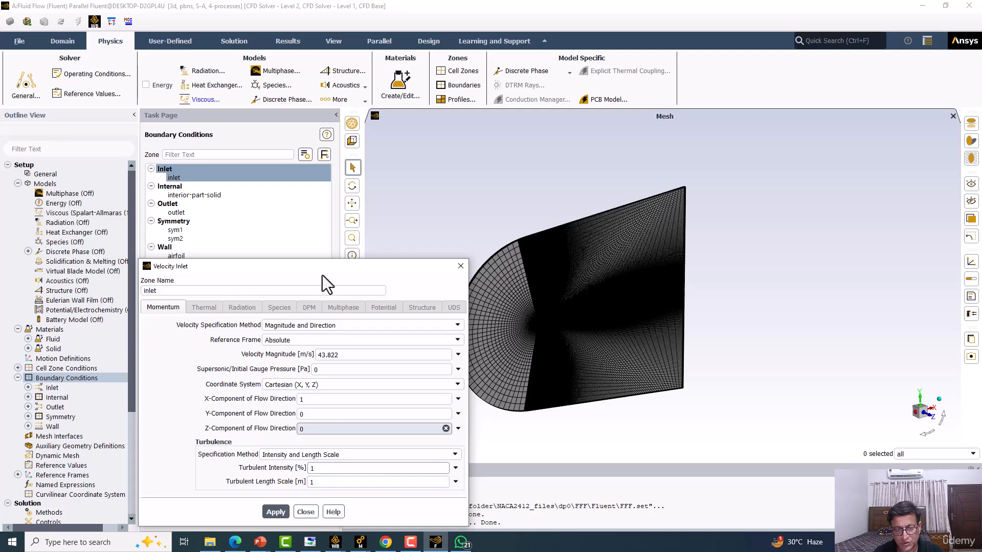
left_click_drag(350, 266, 306, 141)
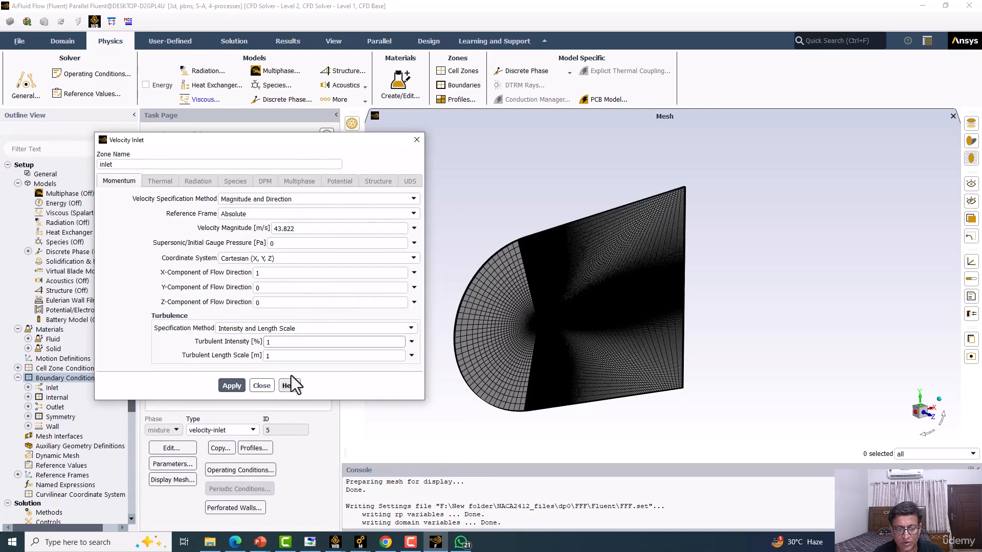
double_click(267, 356)
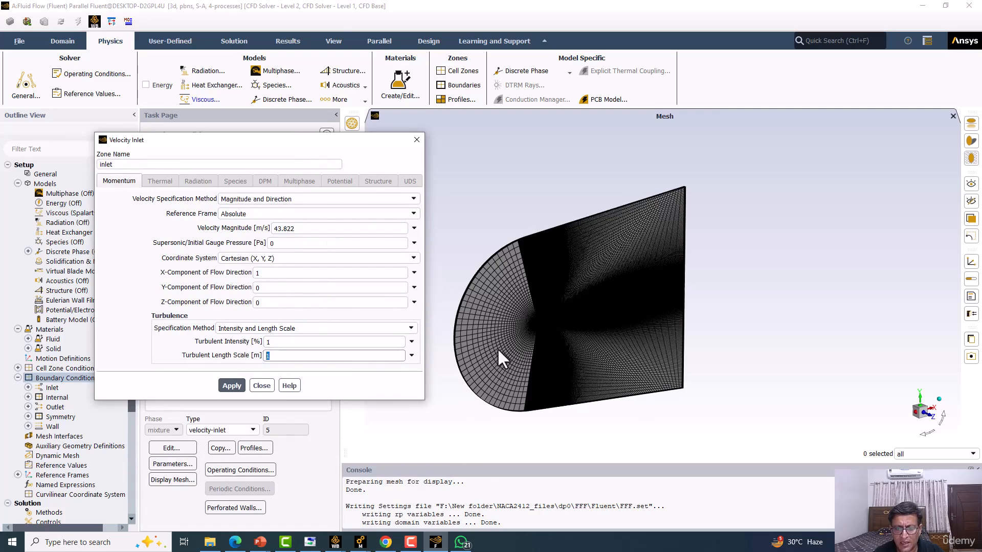
scroll(540, 333, "up", 6)
scroll(627, 351, "up", 5)
scroll(643, 351, "down", 6)
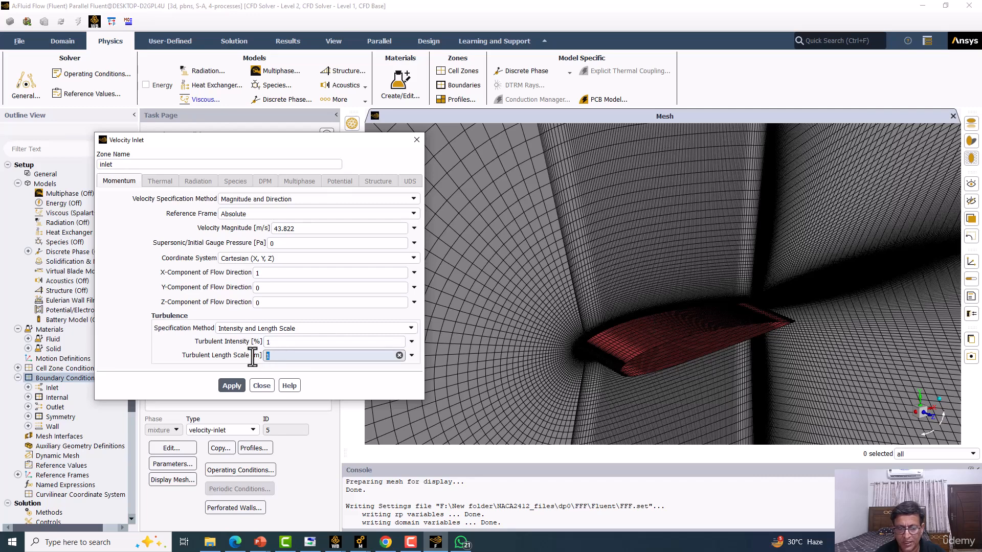
type("0.3")
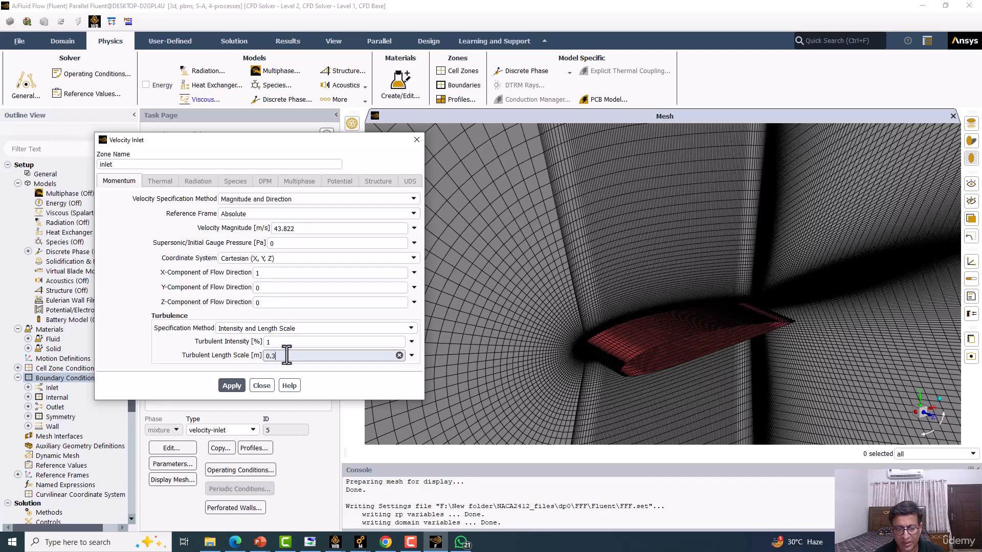
left_click(226, 387)
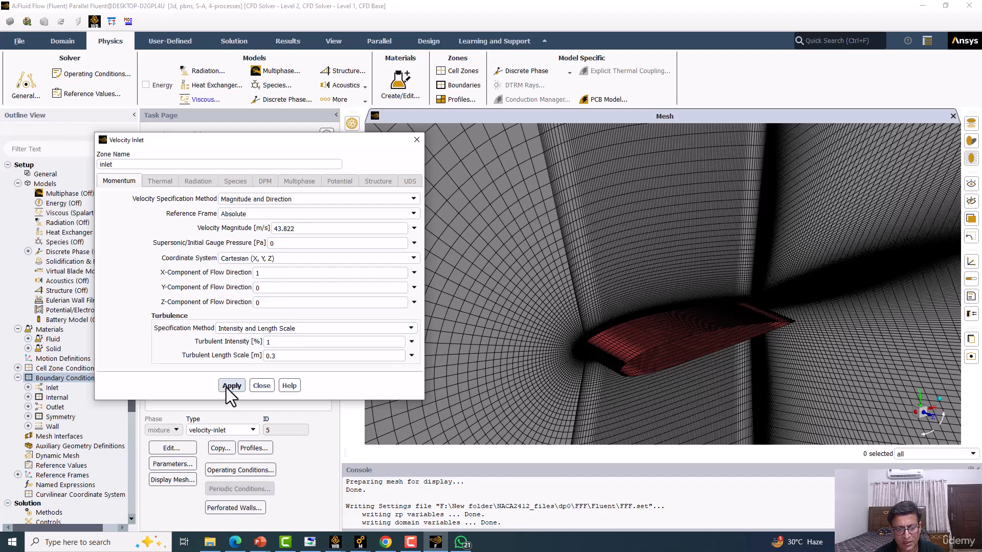
Step: Close the inlet settings and review the outlet's pressure outlet boundary settings without changing them
left_click(263, 386)
left_click(177, 212)
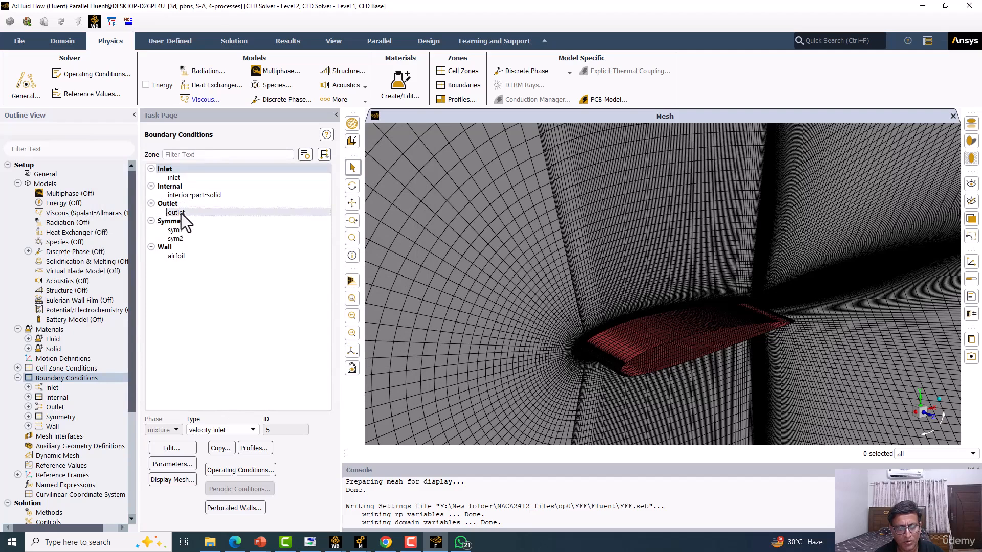
left_click(174, 449)
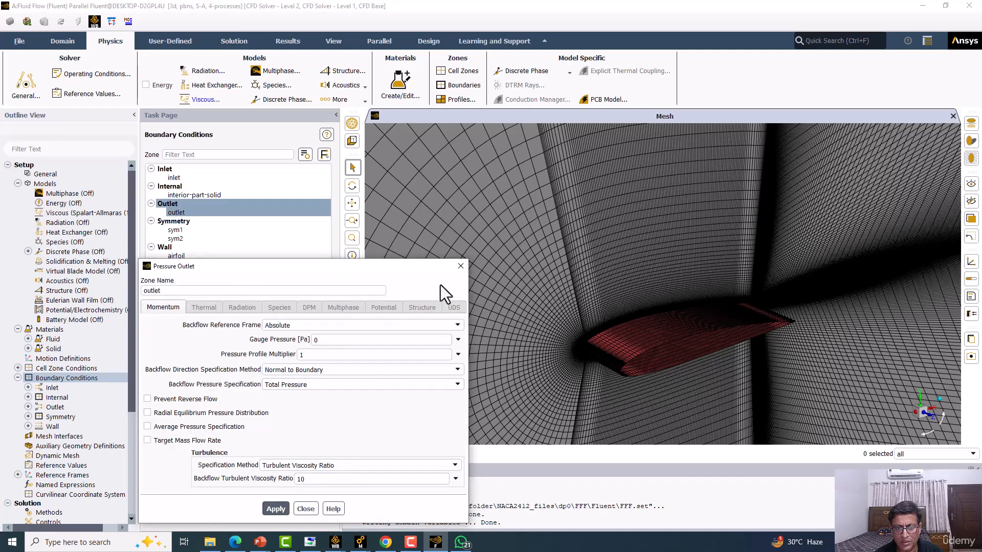
left_click(460, 266)
Step: Review the solution methods and the relaxation factors in the solution controls
scroll(51, 400, "down", 2)
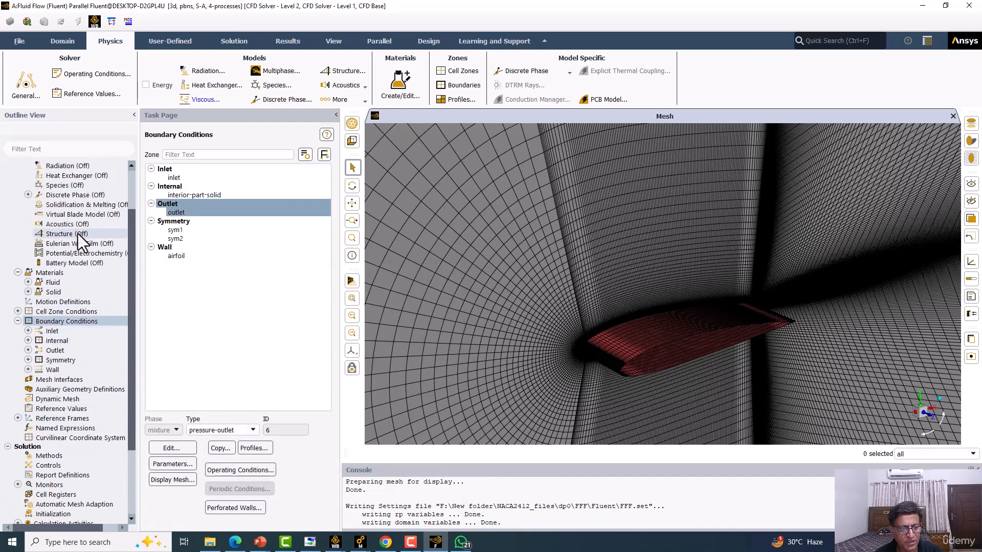
scroll(78, 307, "down", 3)
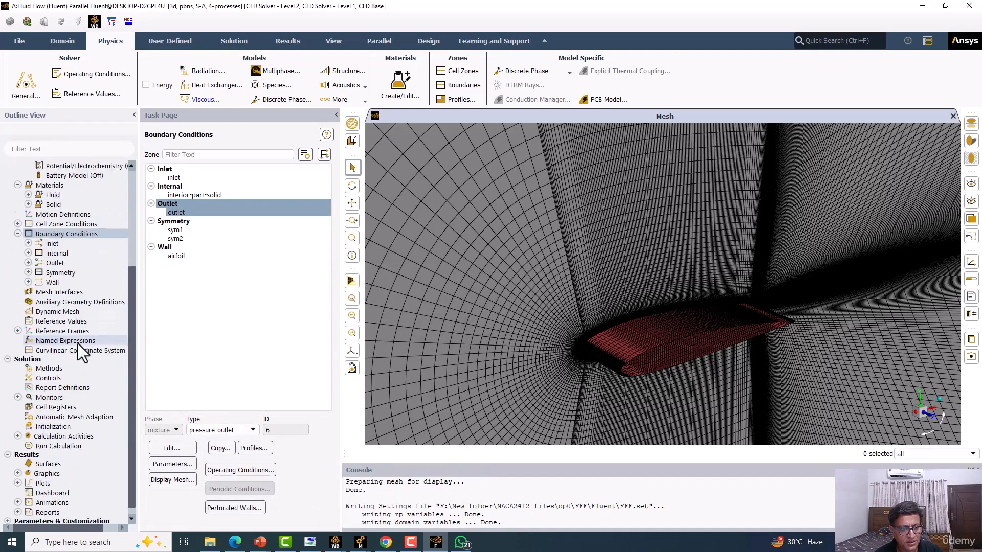
left_click(47, 369)
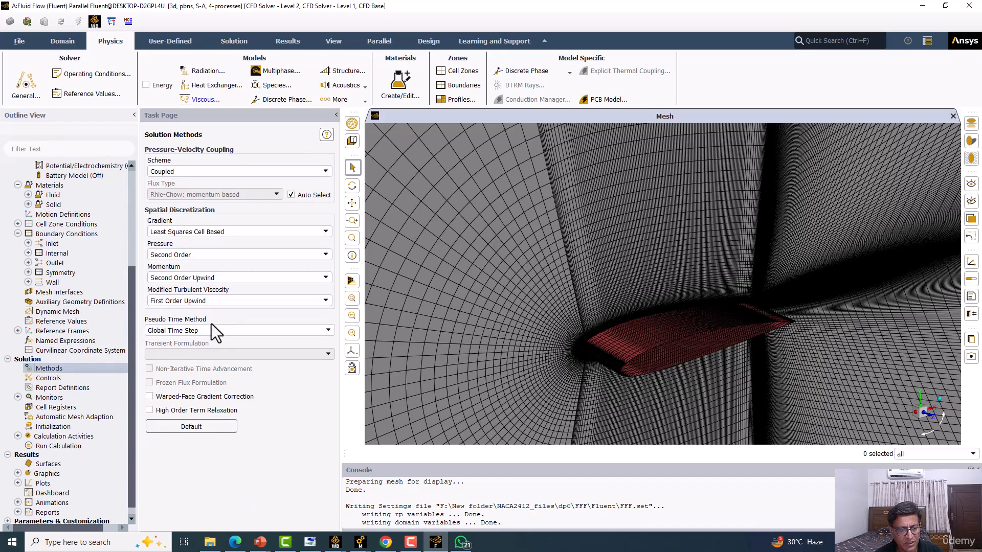
left_click(46, 378)
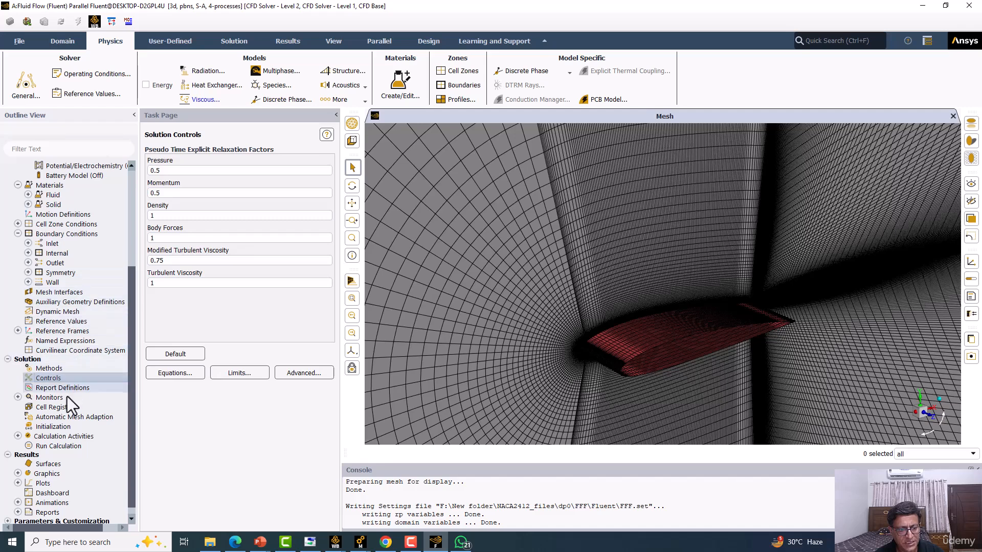
Step: Open the residual monitors, show the advanced options, set the convergence criterion to none and confirm
left_click(17, 399)
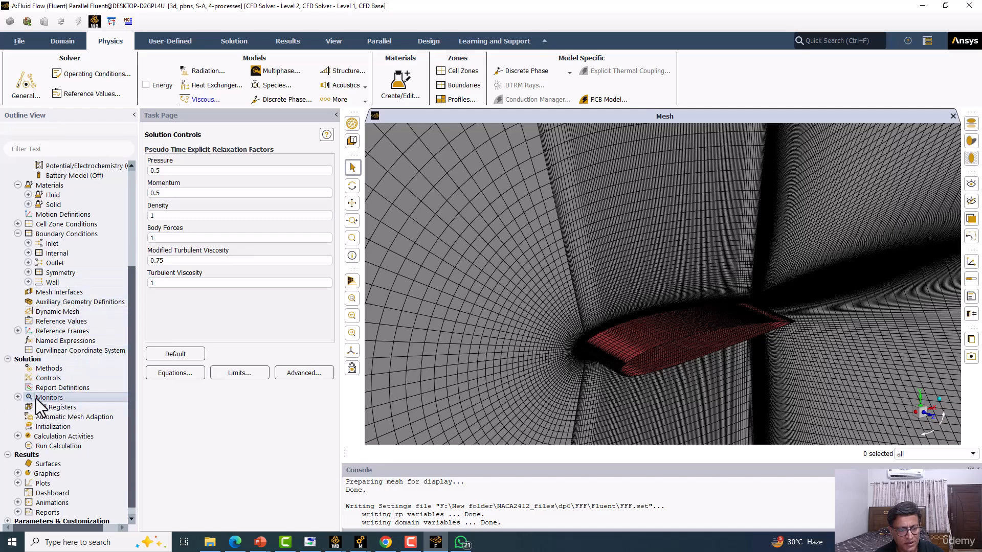
double_click(35, 397)
double_click(57, 407)
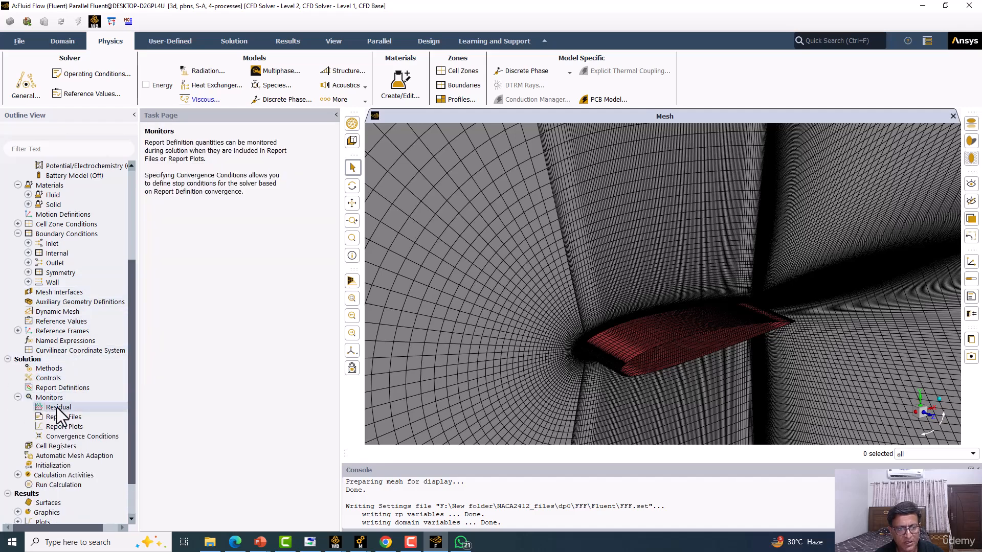
left_click(403, 306)
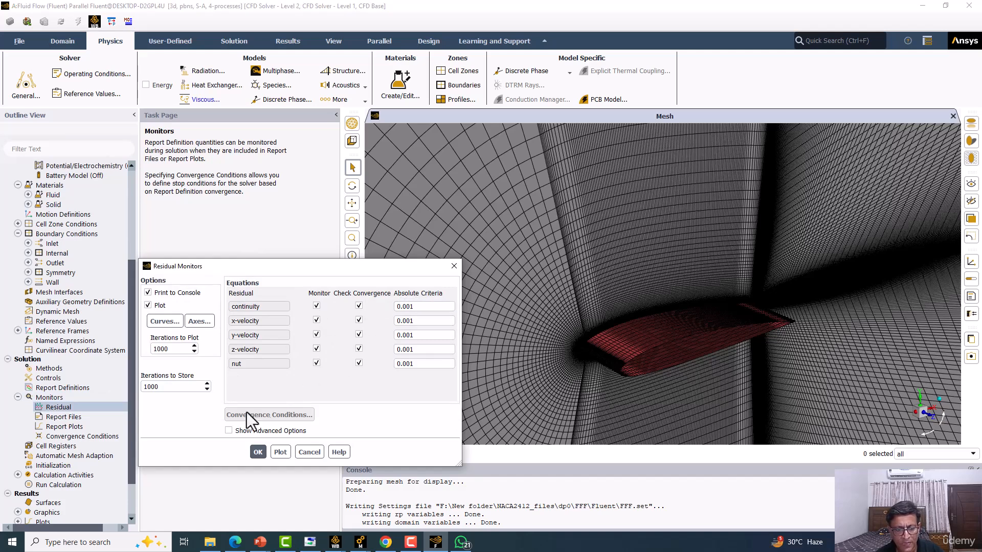
left_click(230, 431)
left_click(589, 319)
left_click(566, 333)
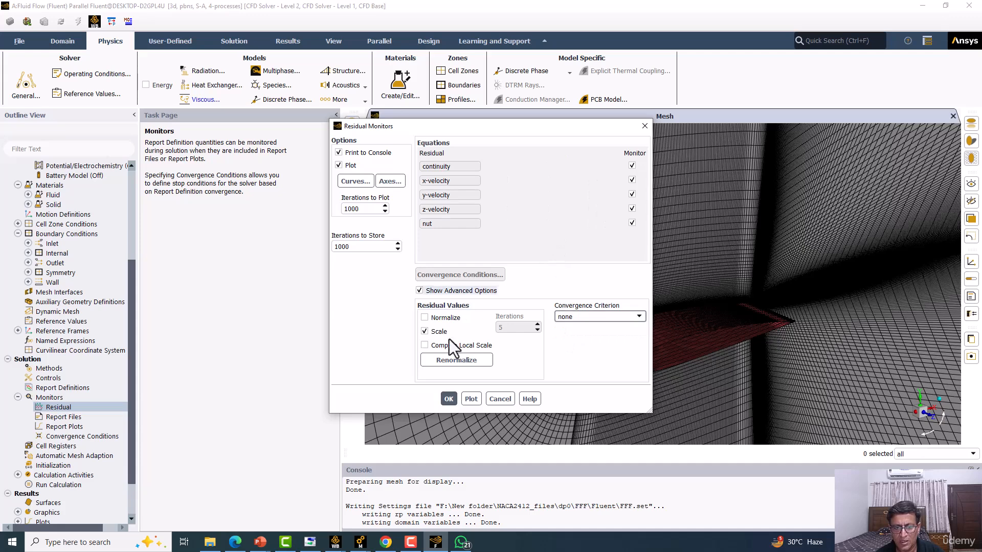
left_click(449, 401)
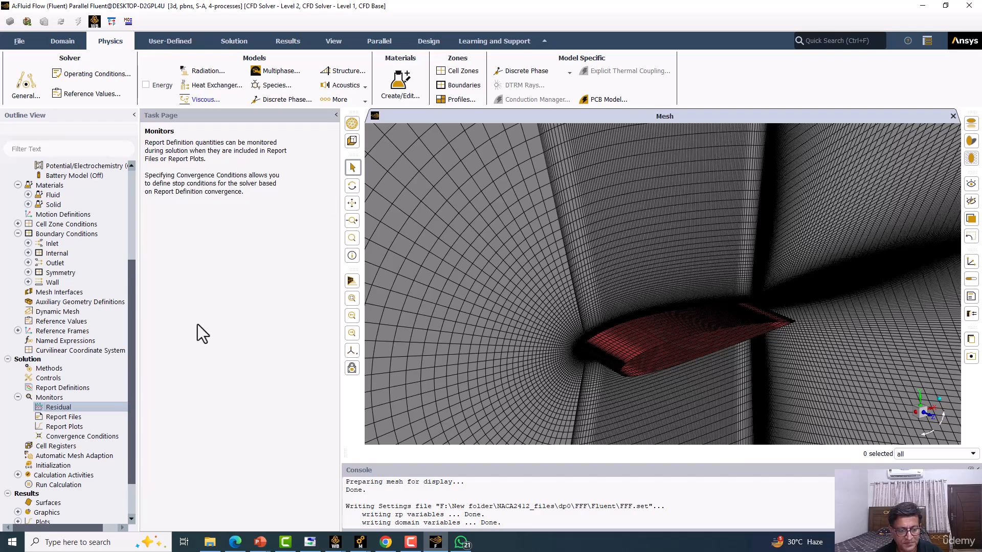
scroll(25, 424, "down", 2)
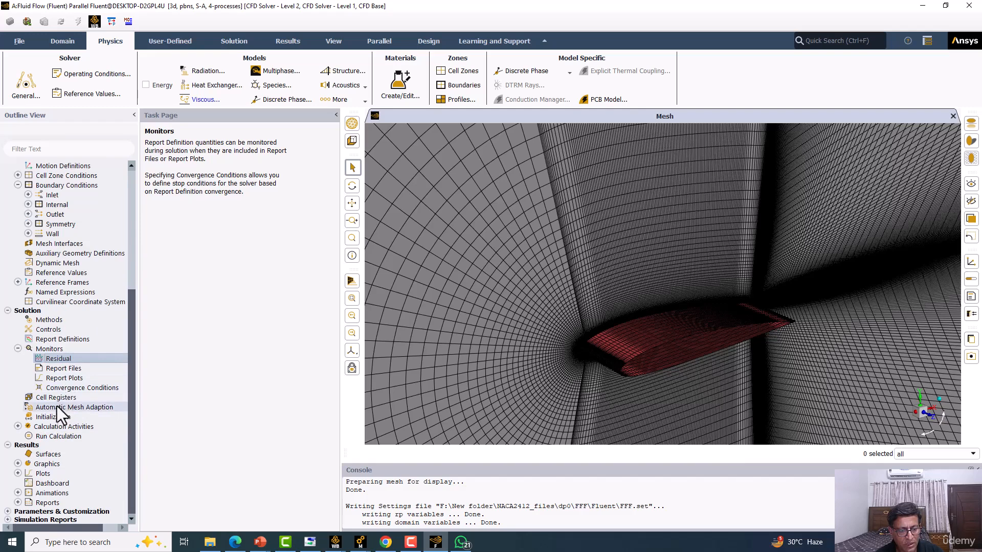
left_click(54, 417)
double_click(69, 339)
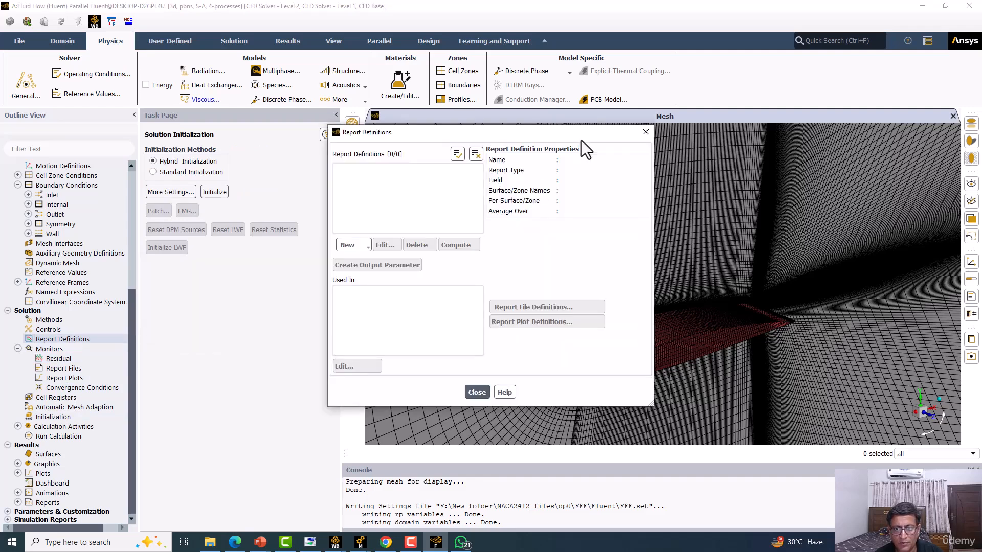
left_click(646, 132)
Step: Start a new drag force report definition for the airfoil zone's drag coefficient and name it drag-coeff
right_click(51, 342)
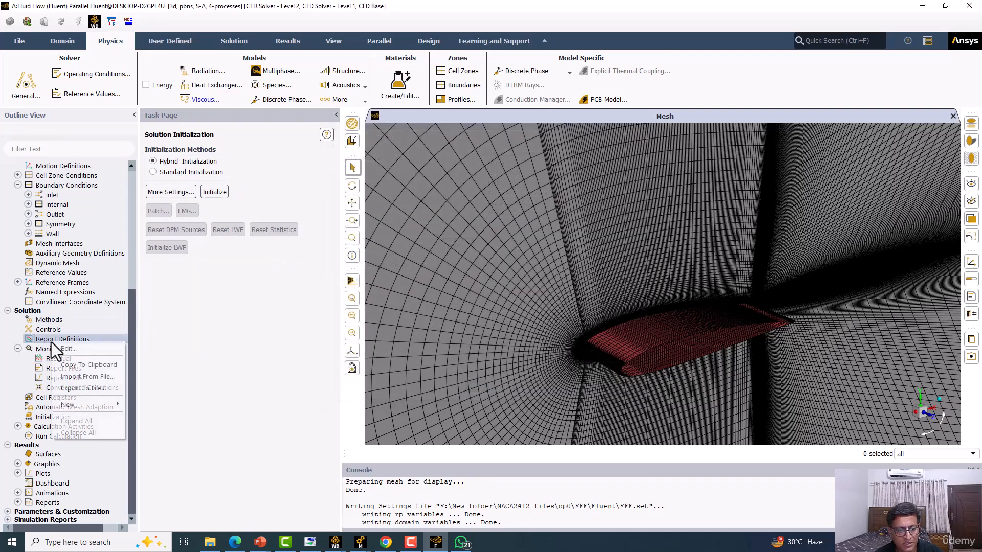
mouse_move(91, 404)
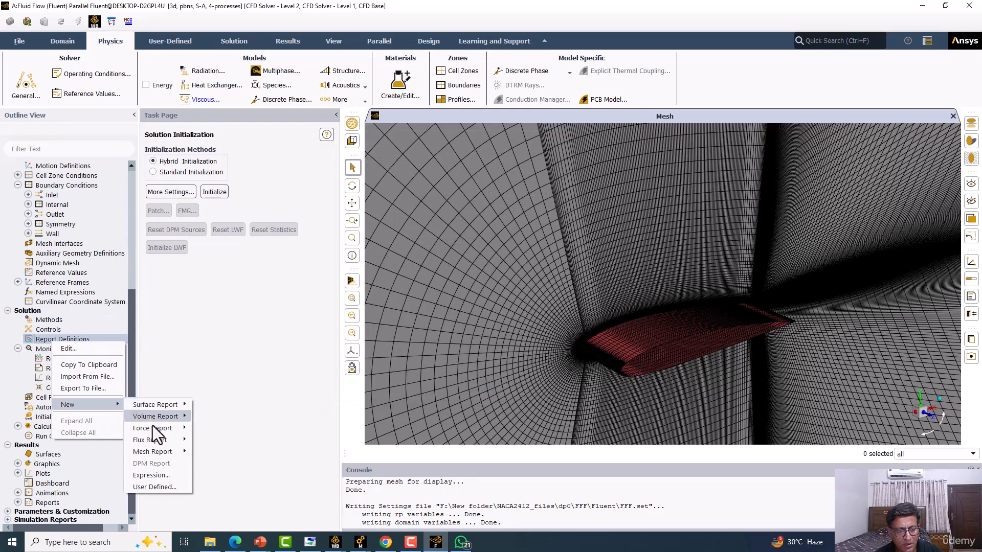
mouse_move(152, 427)
left_click(210, 431)
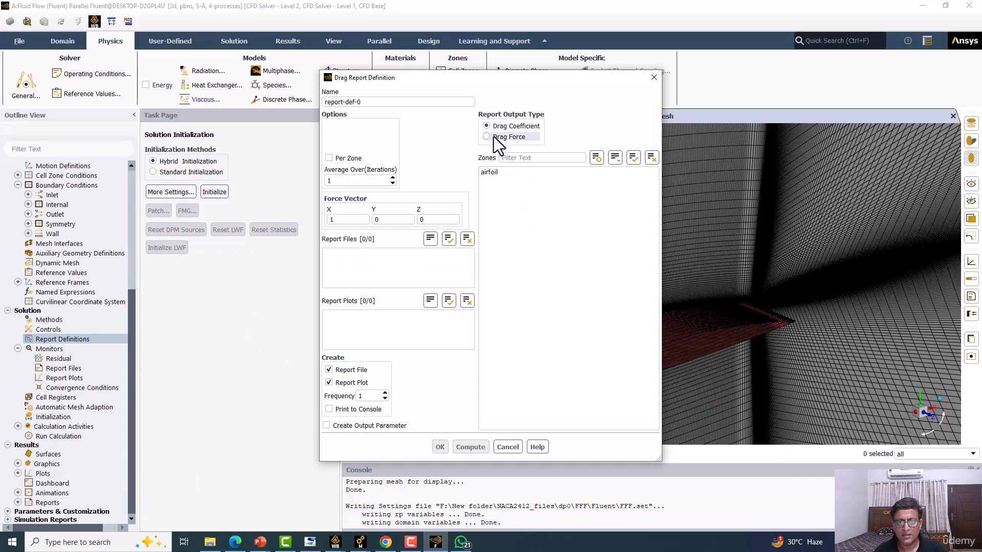
left_click(489, 173)
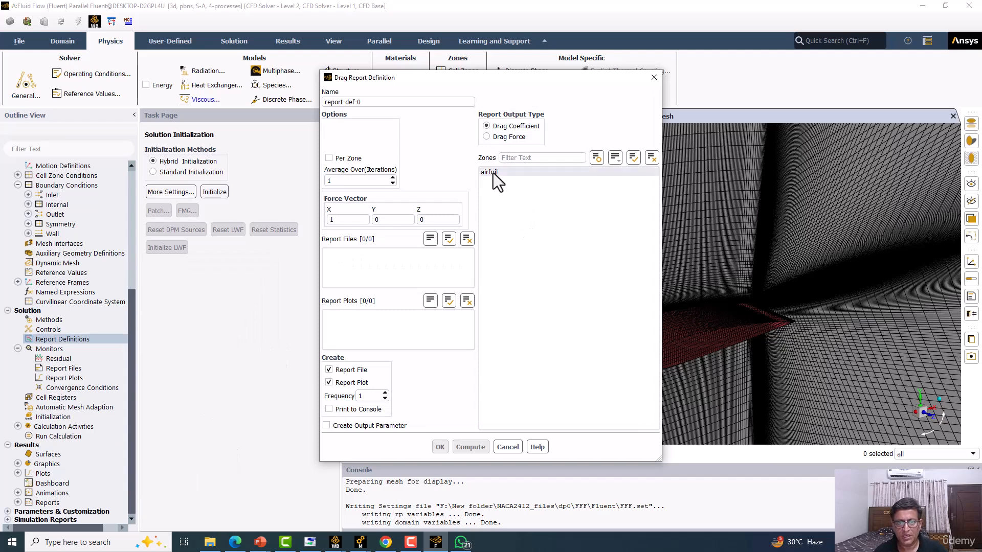
triple_click(378, 102)
type("drag-c")
key("BackSpace")
type("-coefr")
key("BackSpace")
type("f")
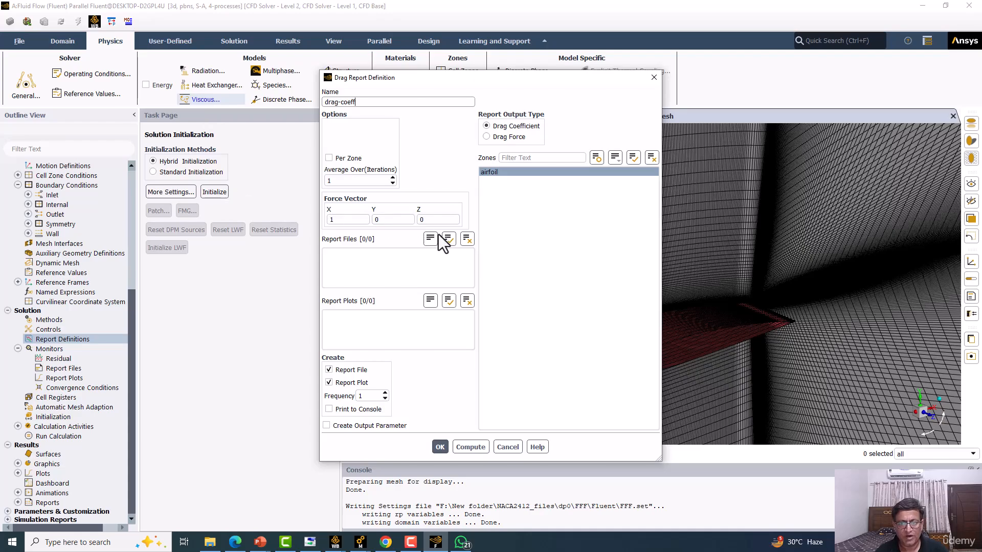
Step: Check the drag force vector against the airfoil's side view, enable printing to the console and create the drag report
left_click_drag(539, 81, 270, 82)
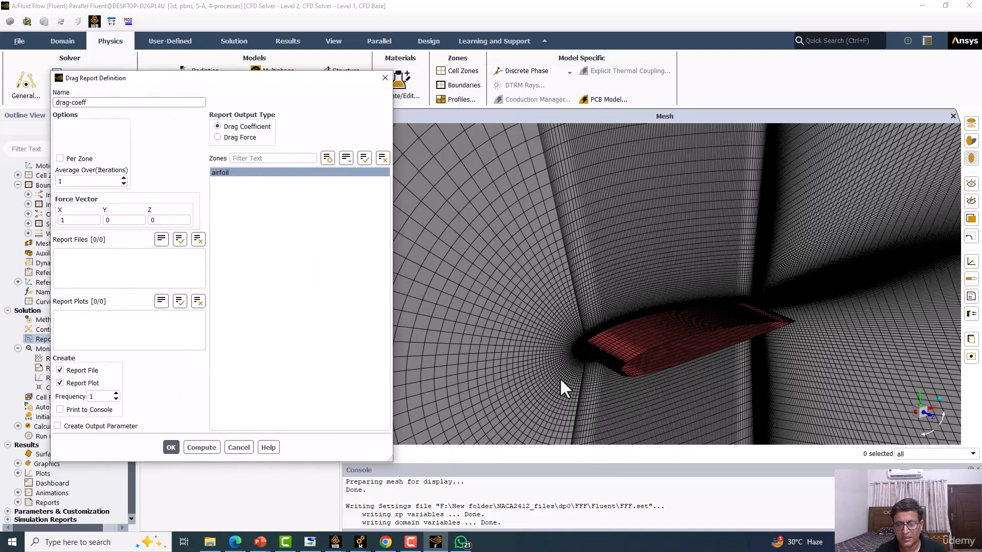
left_click_drag(603, 366, 486, 319)
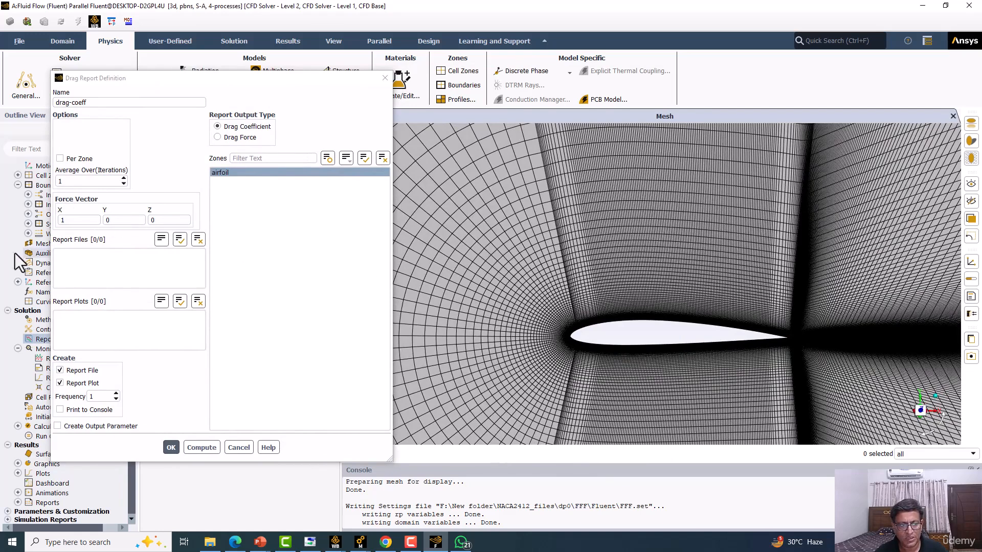
double_click(64, 220)
left_click_drag(566, 335, 580, 336)
left_click(77, 410)
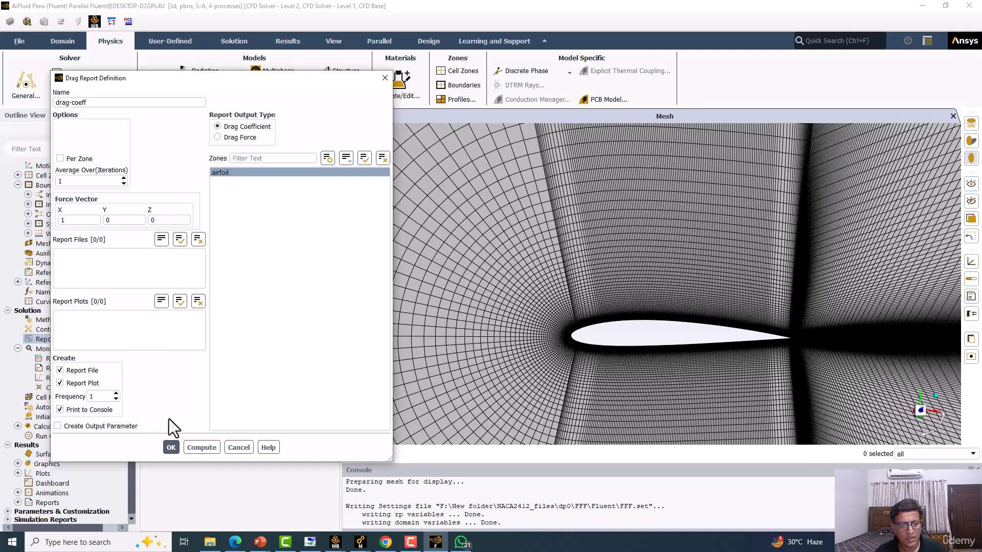
left_click(170, 448)
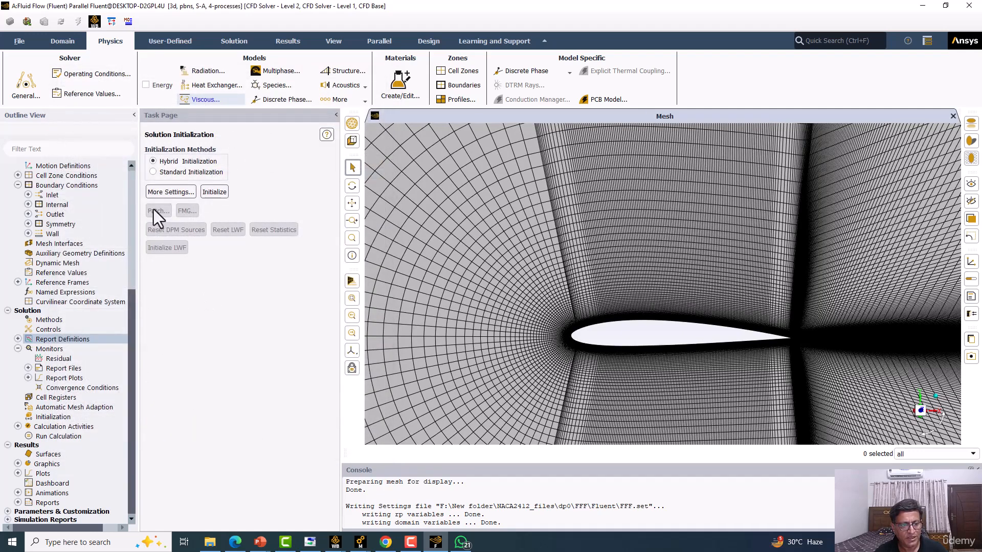
Step: Start a new lift force report definition, check its force vector and select the airfoil zone
right_click(69, 339)
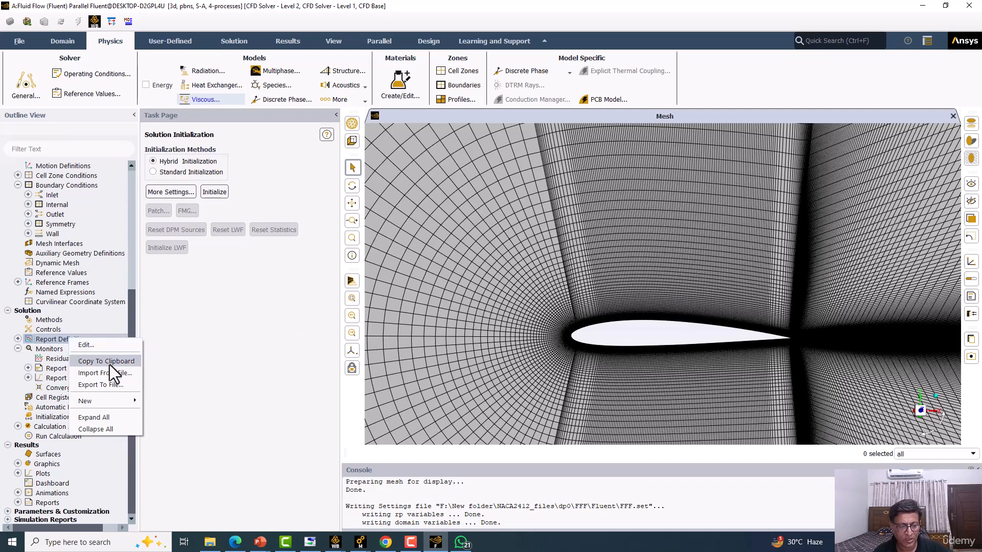
mouse_move(106, 404)
mouse_move(180, 424)
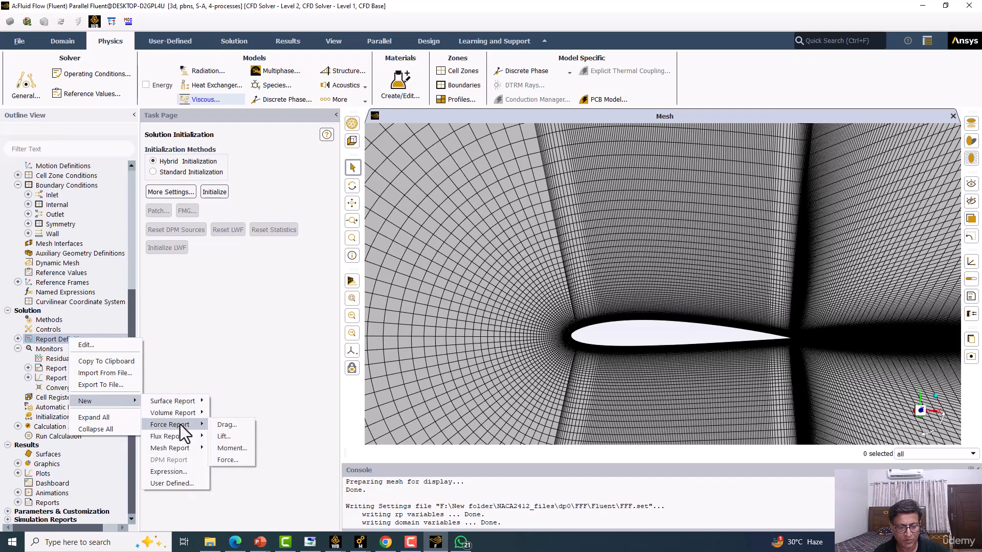
left_click(234, 433)
double_click(120, 221)
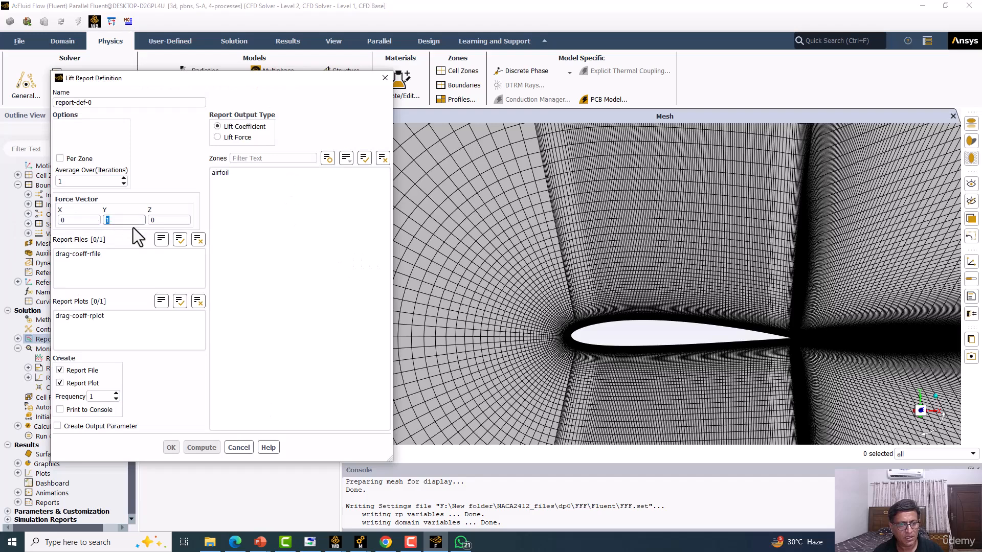
double_click(82, 220)
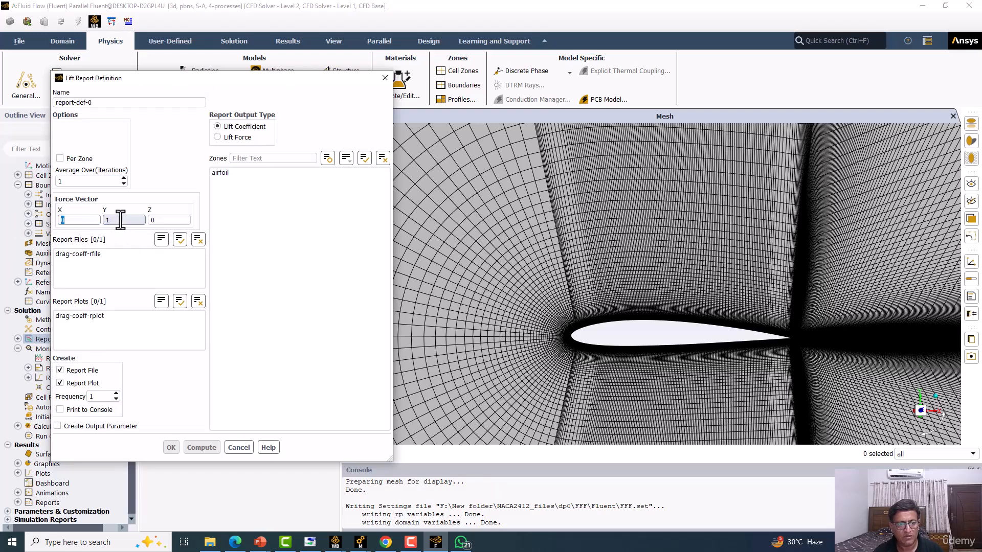
left_click(230, 173)
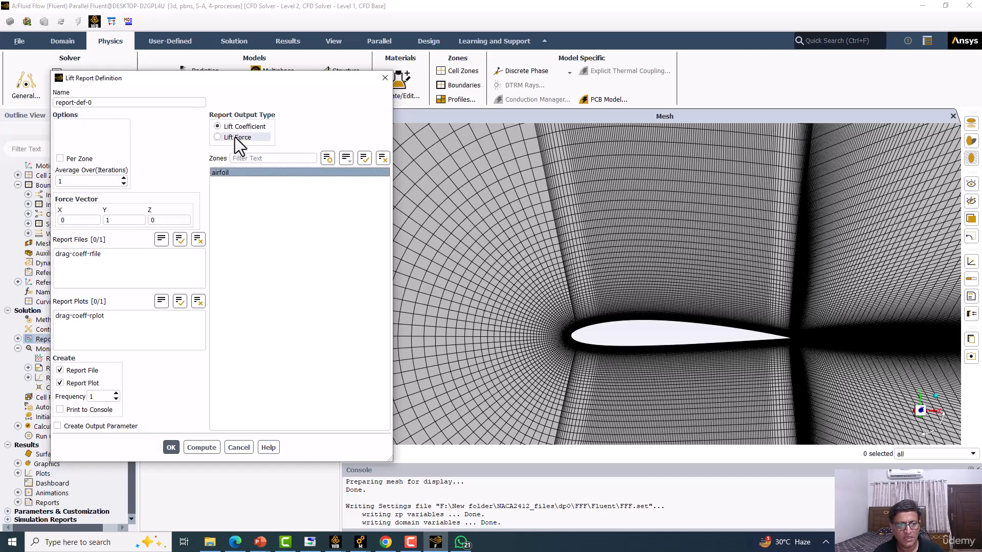
Step: Name the lift report lift-coeff, enable printing to the console and create the report definition
left_click(113, 102)
key("ctrl+a")
type("lift-coeff")
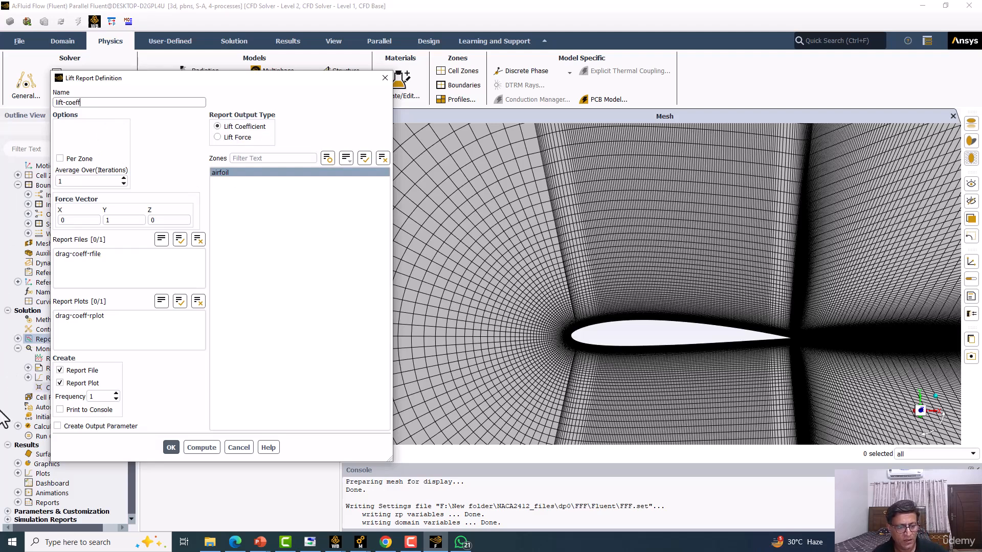
left_click(61, 409)
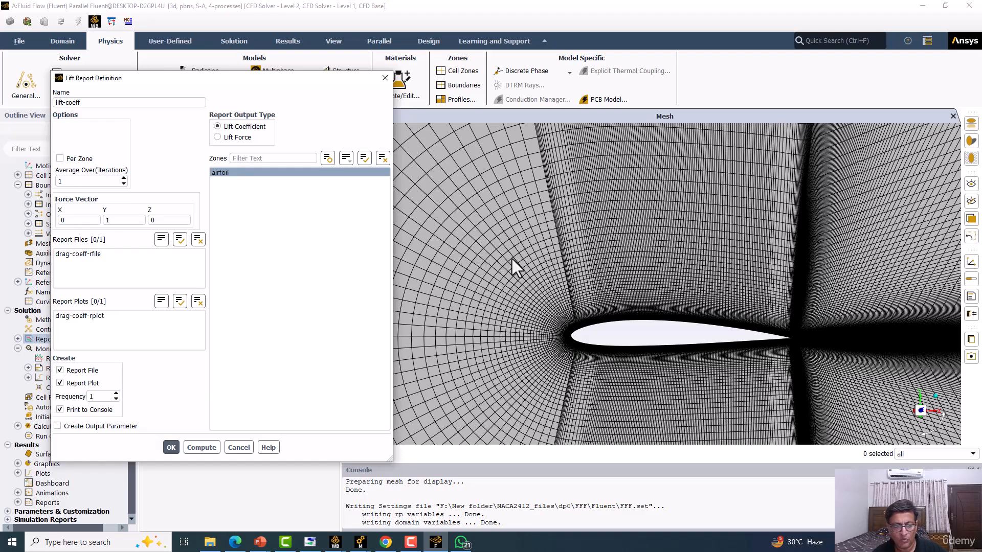
left_click(169, 447)
Step: Set the number of iterations to 500 in the run calculation settings
left_click(52, 417)
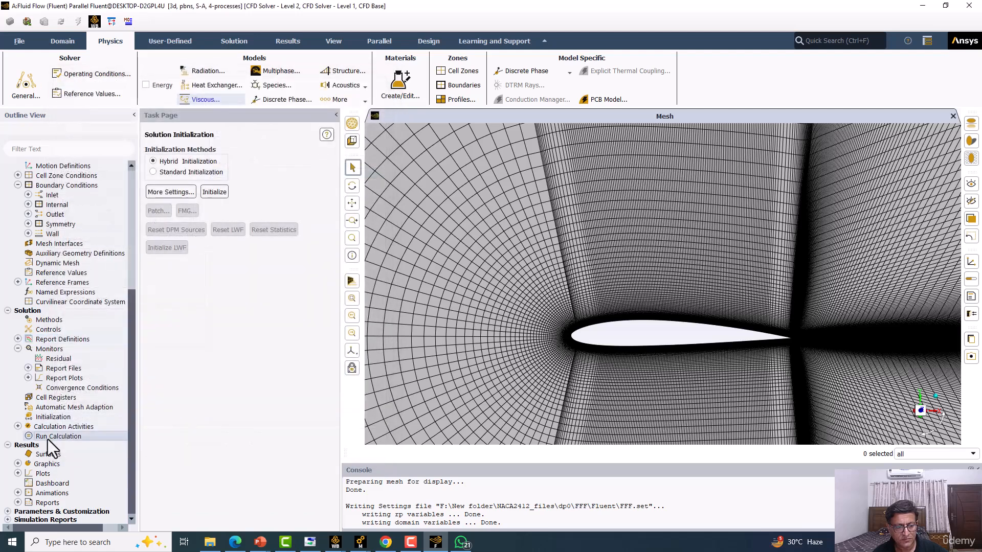
left_click(48, 438)
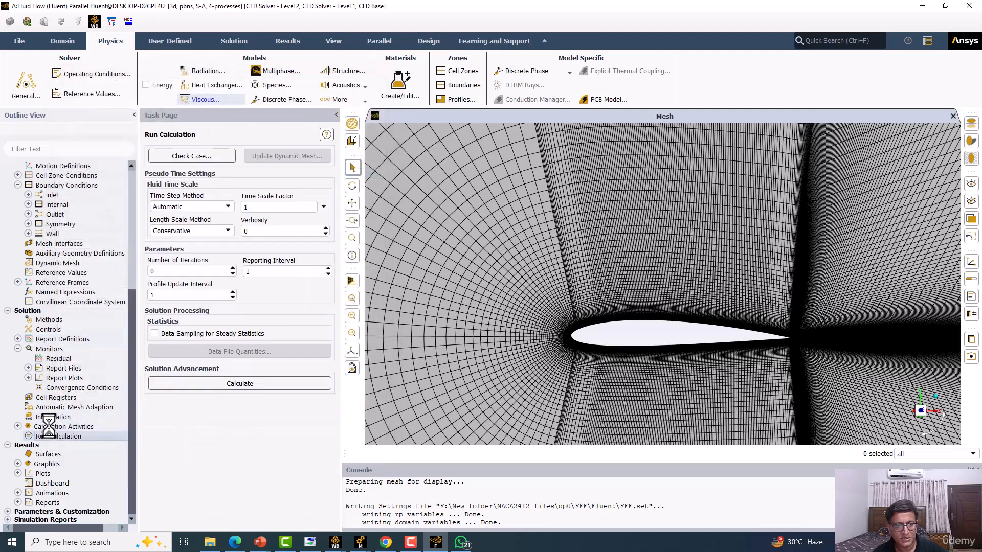
left_click_drag(259, 208, 203, 209)
left_click_drag(220, 271, 153, 271)
type("500")
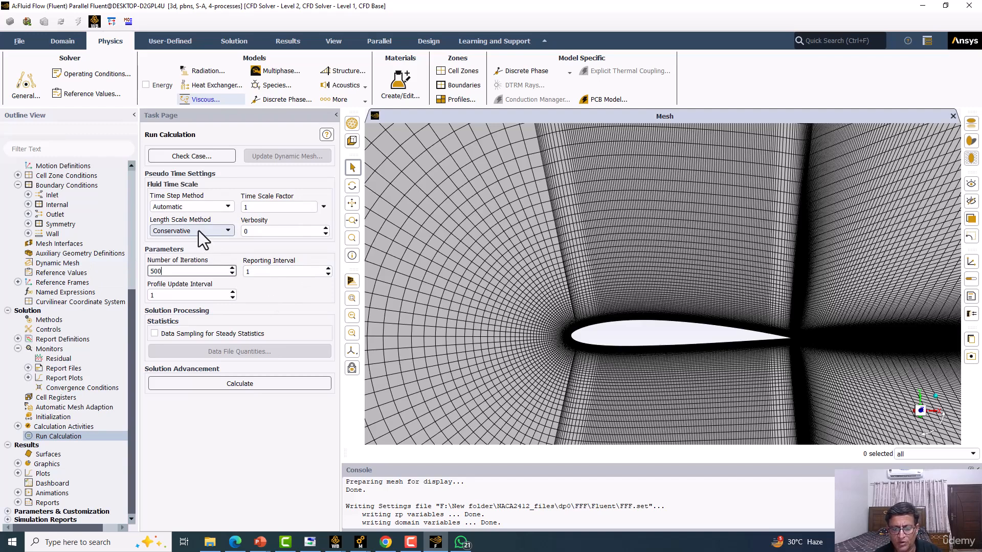
Step: Initialize the solution with the hybrid initialization method
left_click(188, 381)
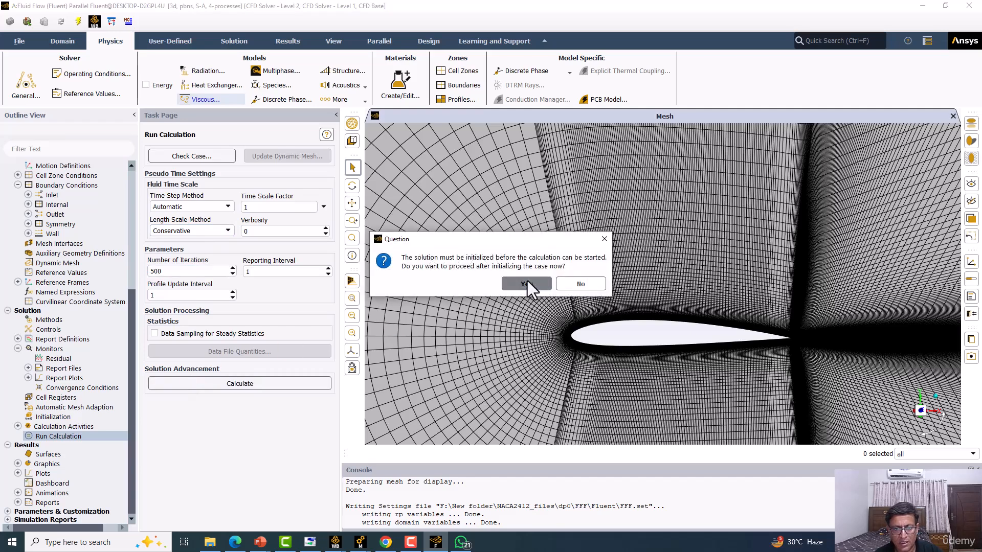
left_click(577, 281)
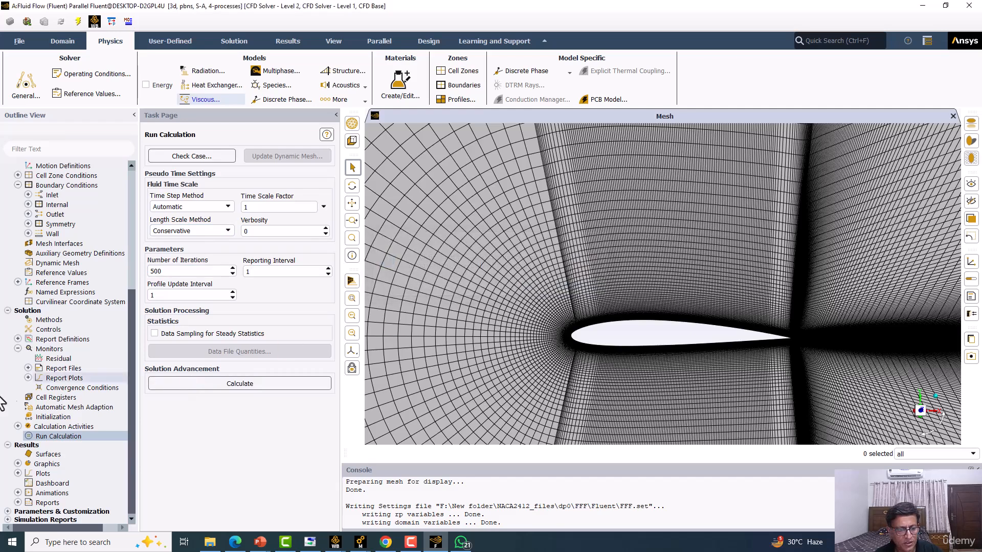
double_click(52, 417)
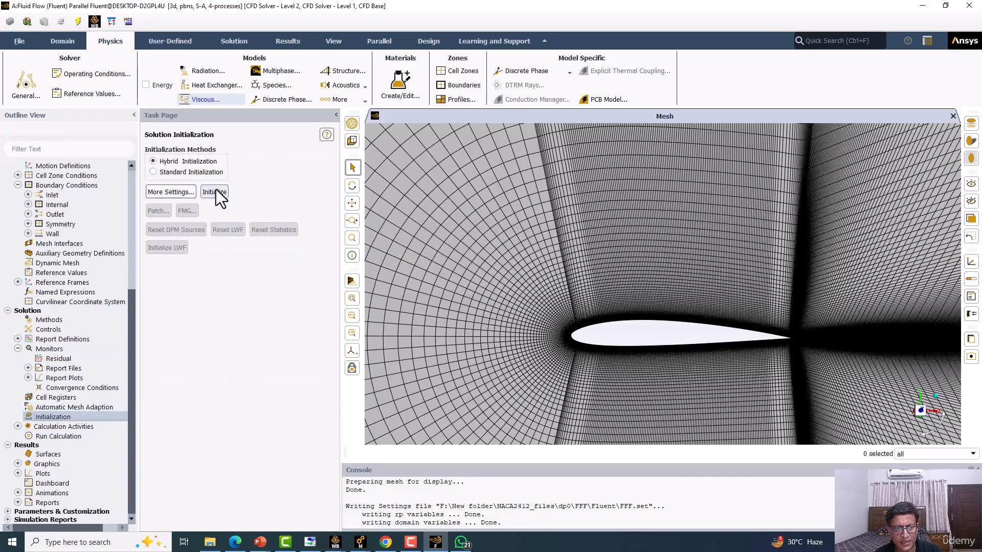
left_click(215, 193)
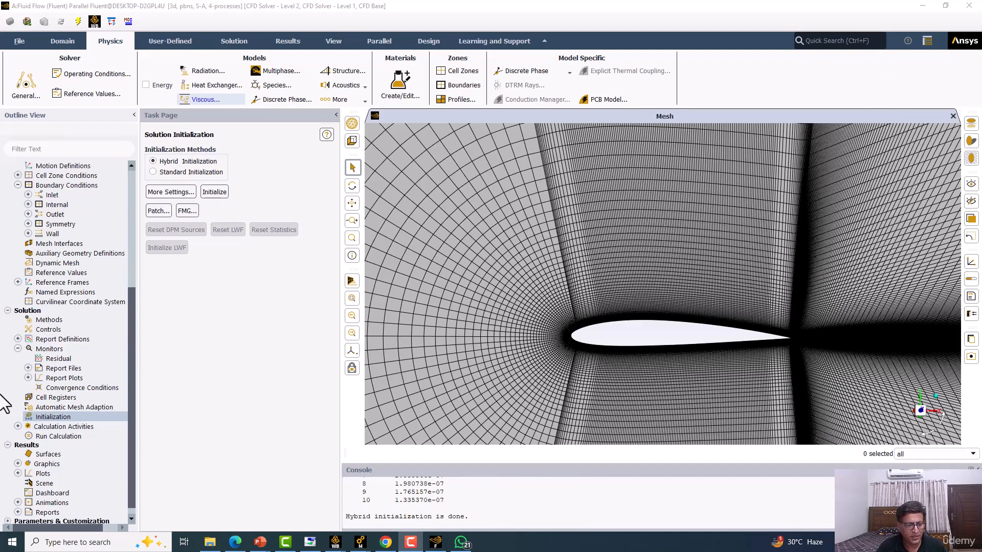
Step: Run the calculation, interrupt it after about 80 iterations and bring up the drag coefficient plot
left_click(57, 436)
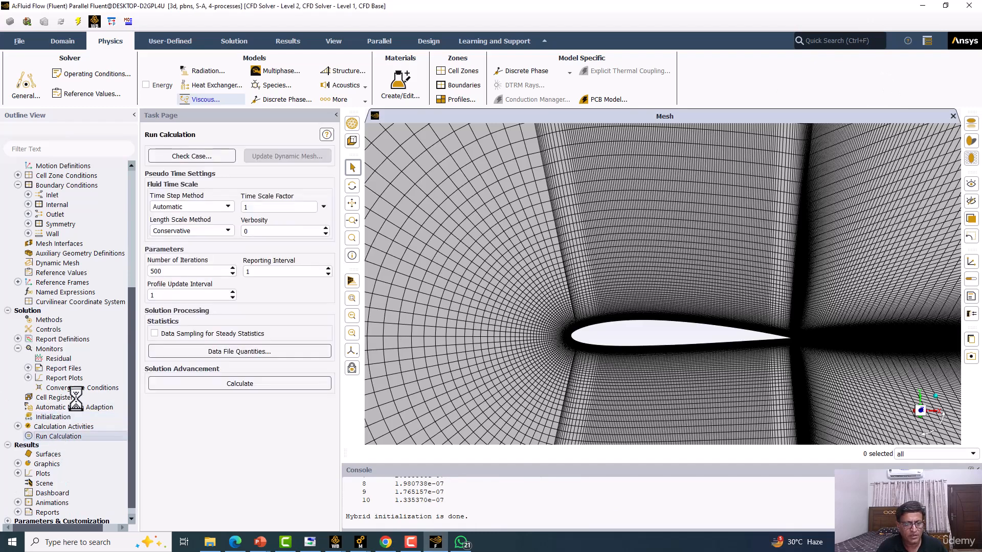
left_click(190, 383)
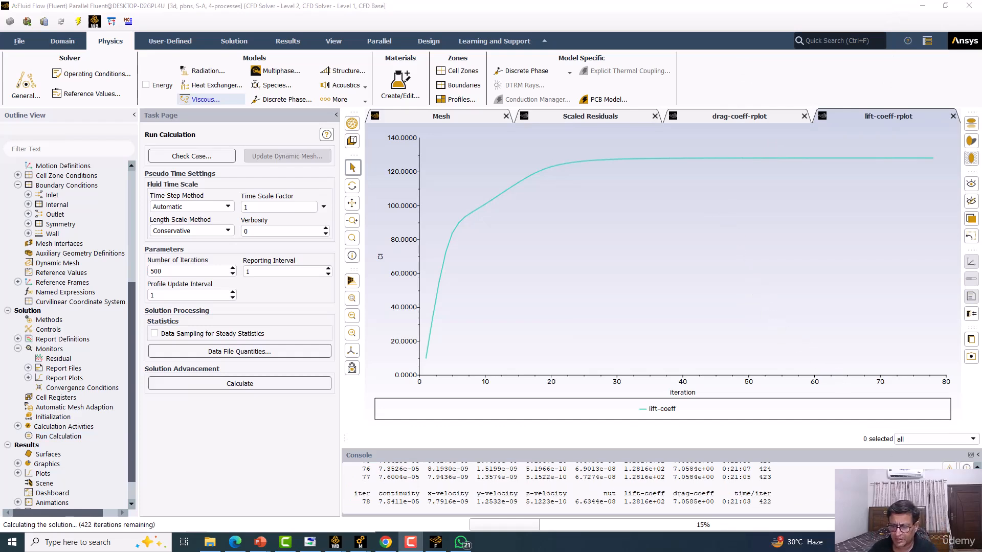
left_click(959, 524)
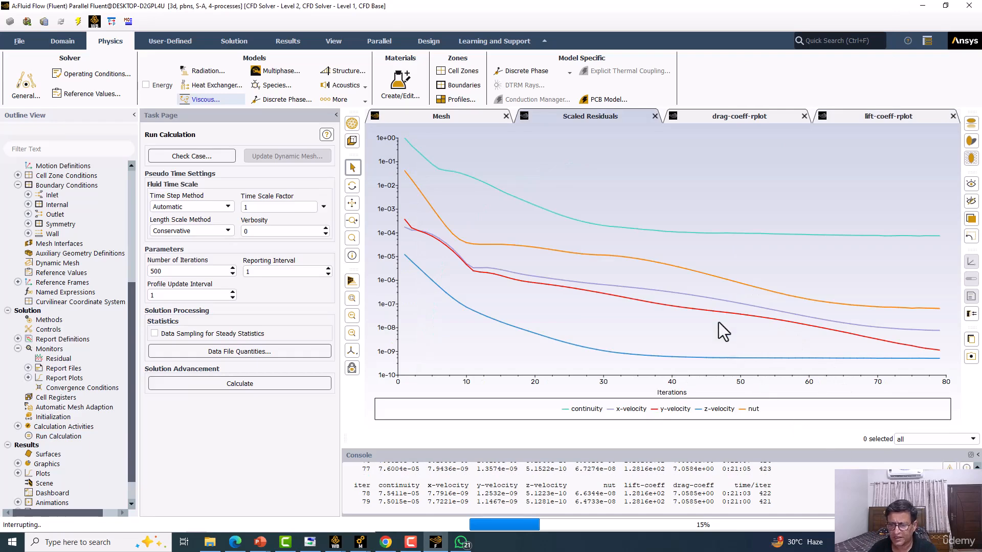
left_click(729, 117)
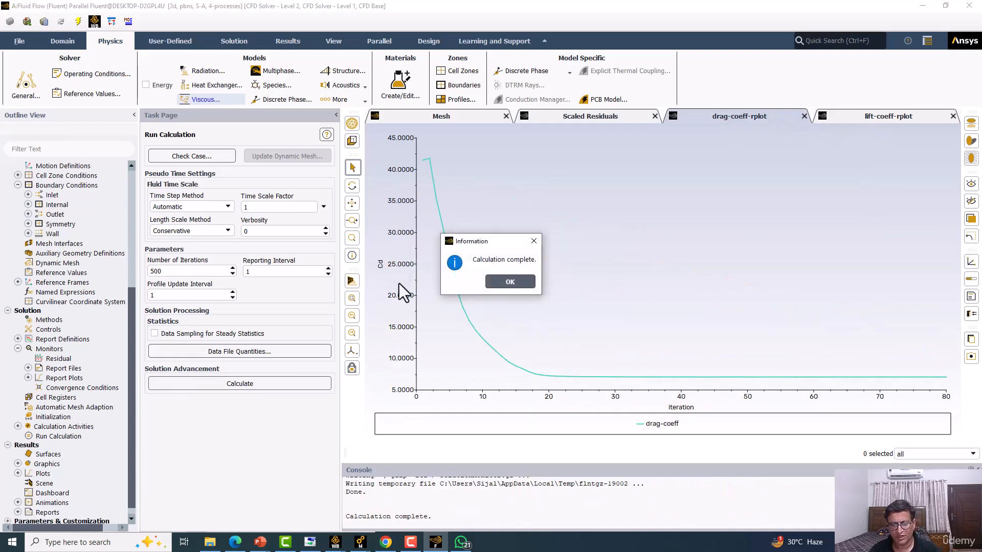
left_click(516, 282)
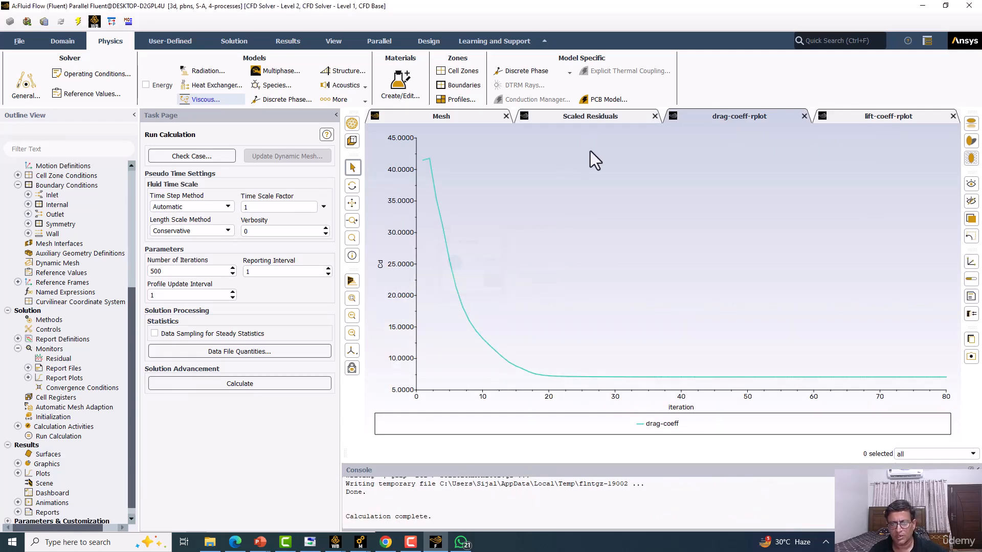
Step: Review the scaled residuals, lift coefficient and drag coefficient plots
left_click(614, 122)
left_click(745, 118)
left_click(864, 116)
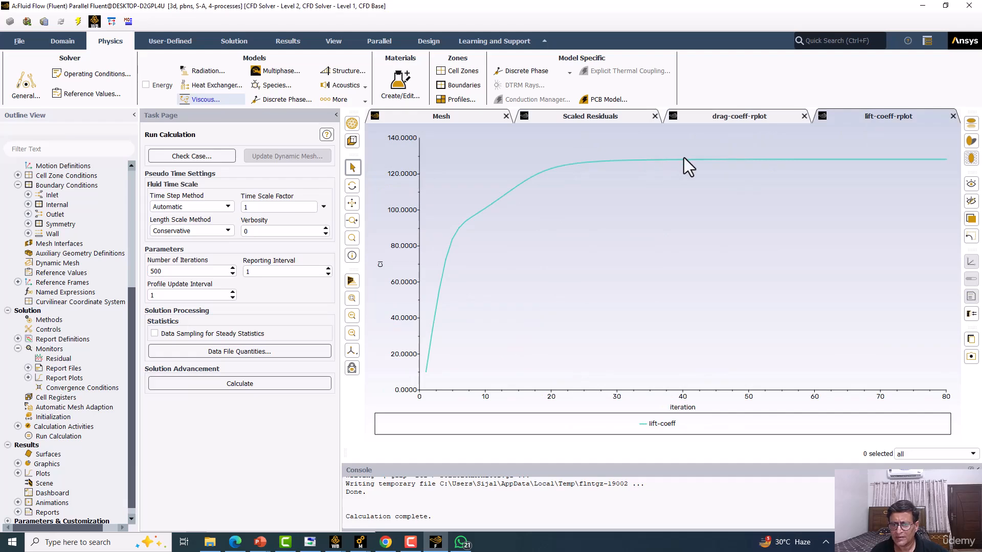
left_click(764, 119)
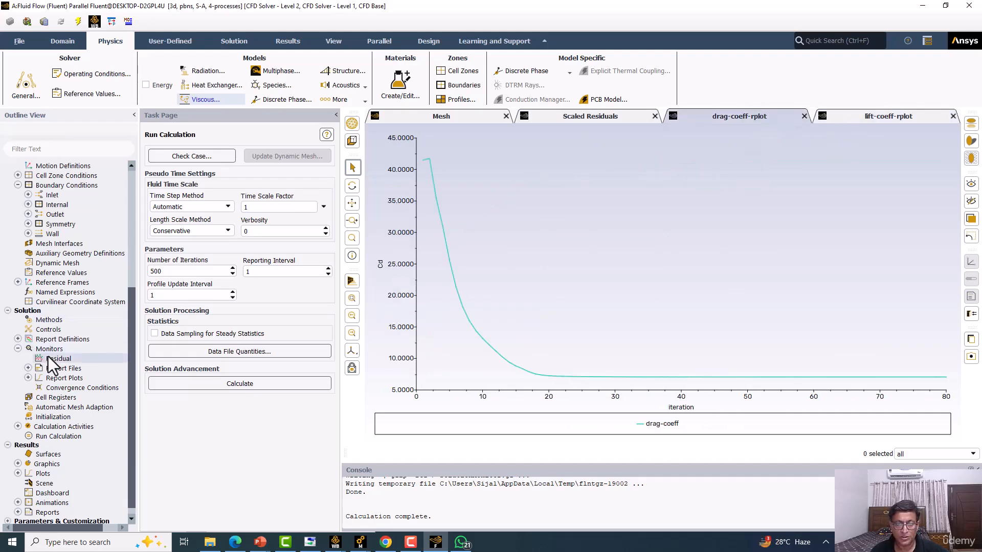
Step: Print a force report for the airfoil wall zone with direction vector 1, 0, 0
left_click(287, 41)
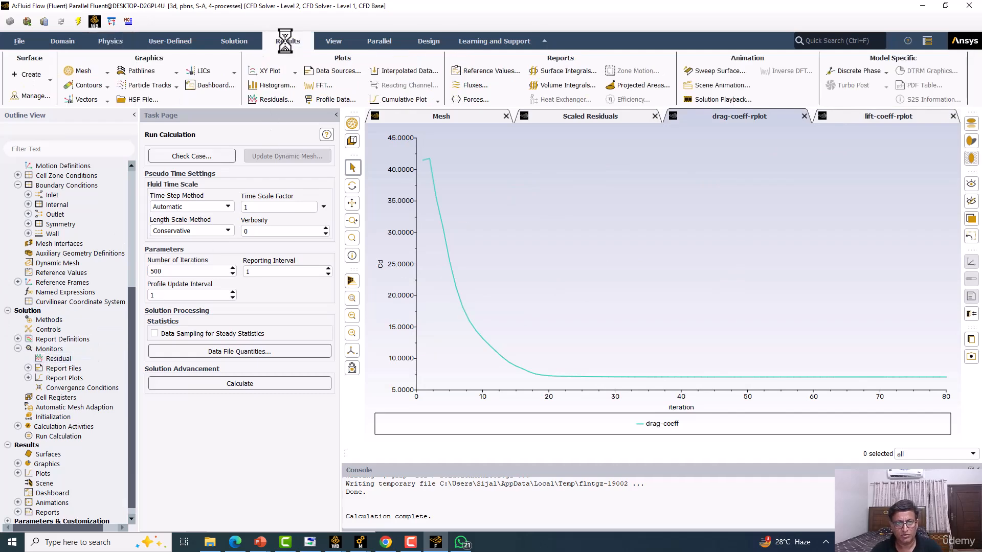
left_click(475, 100)
left_click(289, 301)
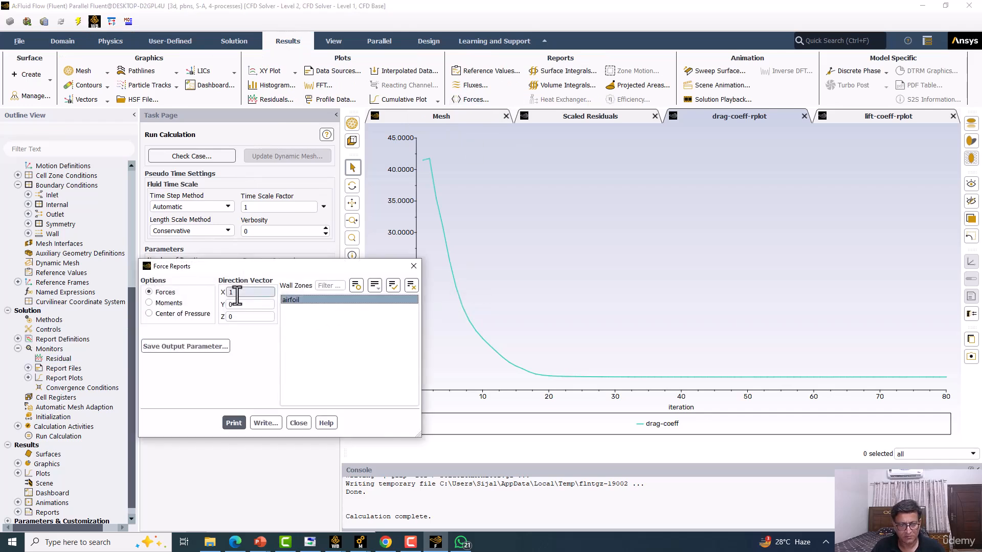
left_click(234, 422)
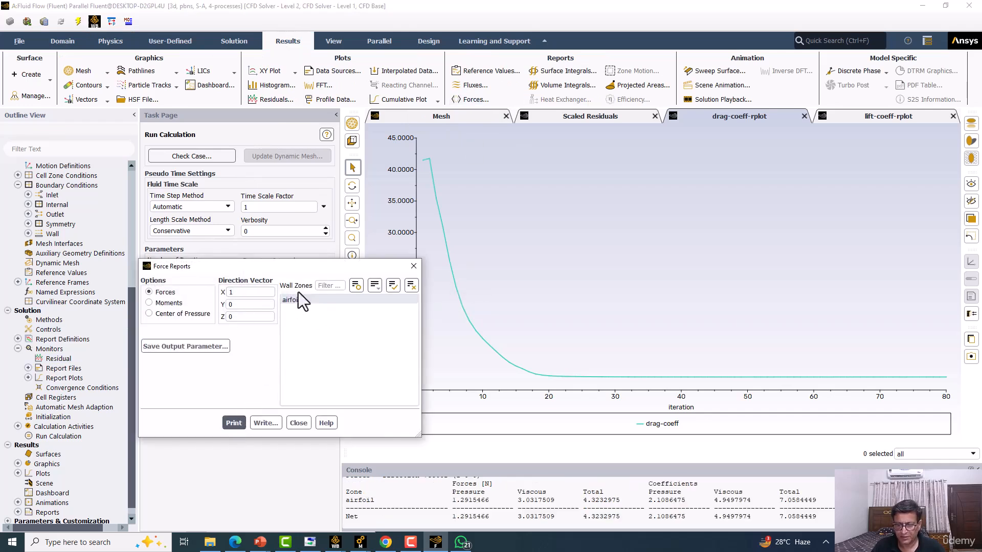
left_click_drag(311, 270, 181, 261)
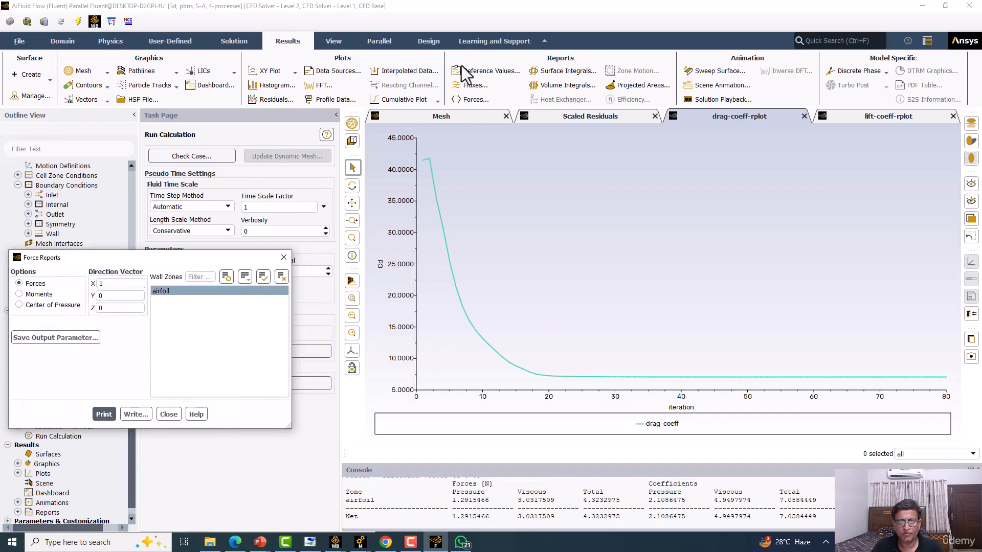
Step: Open the reference values, move the force report window clear of the plot's start and go to the area value
left_click(475, 71)
left_click_drag(169, 259, 793, 259)
left_click(262, 185)
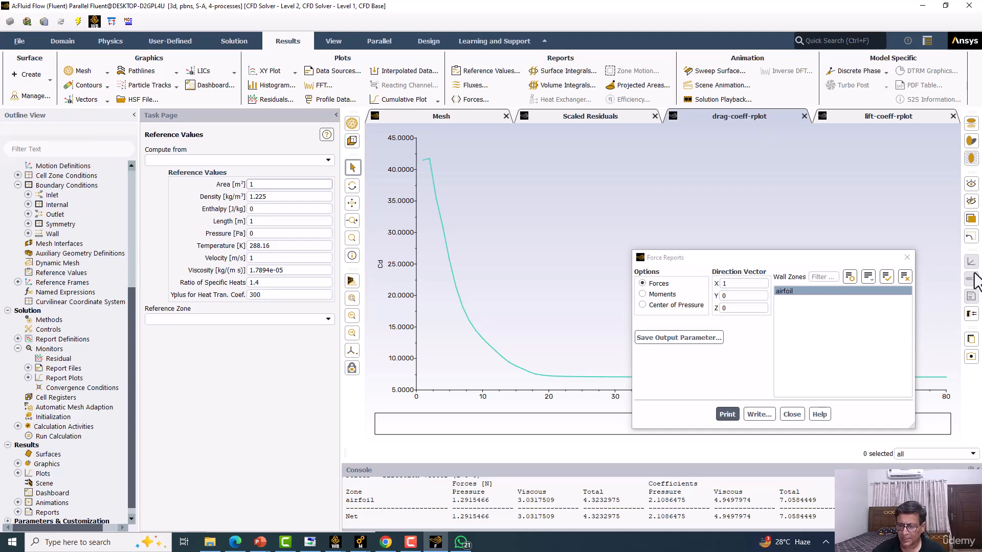
Step: Sketch the wing as a screen annotation, marking its 1 m chord and its span
left_click(847, 542)
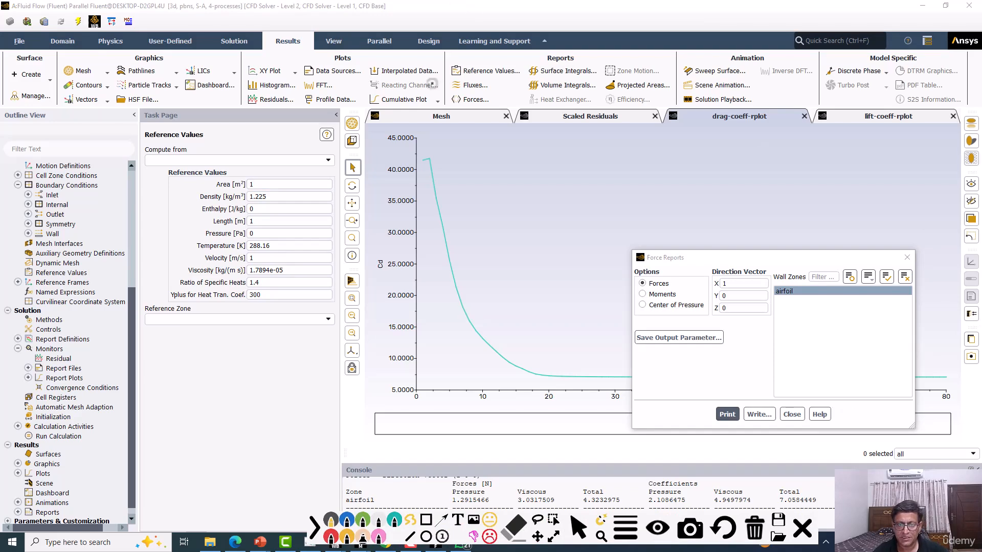
left_click_drag(479, 224, 607, 151)
mouse_move(479, 225)
left_mouse_down()
mouse_move(607, 150)
mouse_move(544, 76)
left_mouse_up()
mouse_move(474, 217)
left_mouse_down()
mouse_move(430, 145)
mouse_move(523, 78)
mouse_move(543, 76)
left_mouse_up()
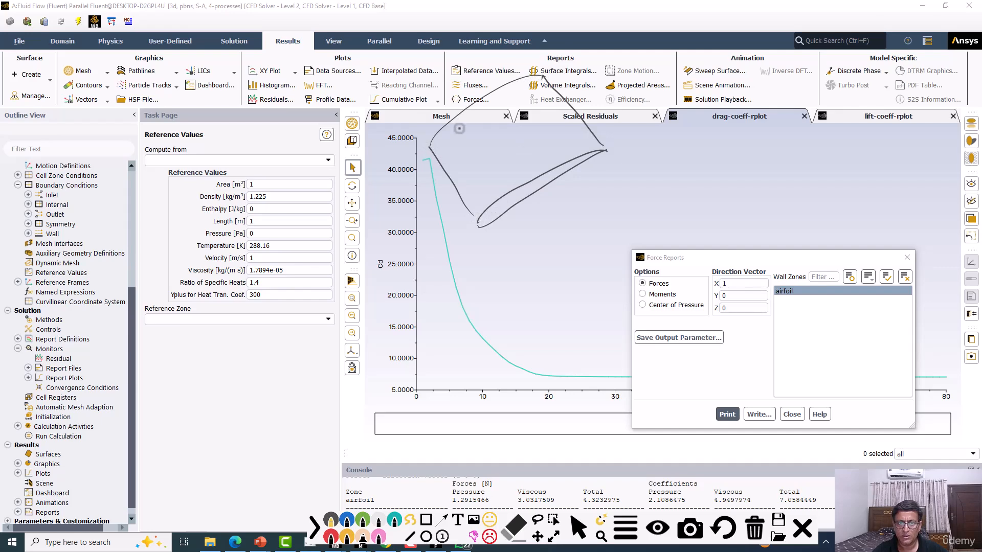
left_click_drag(432, 149, 544, 76)
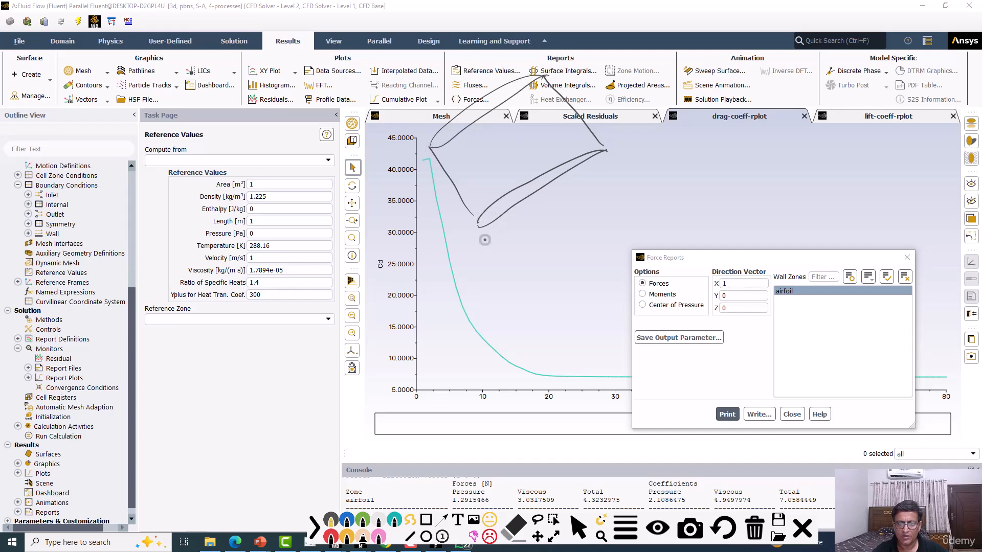
left_click_drag(496, 247, 614, 163)
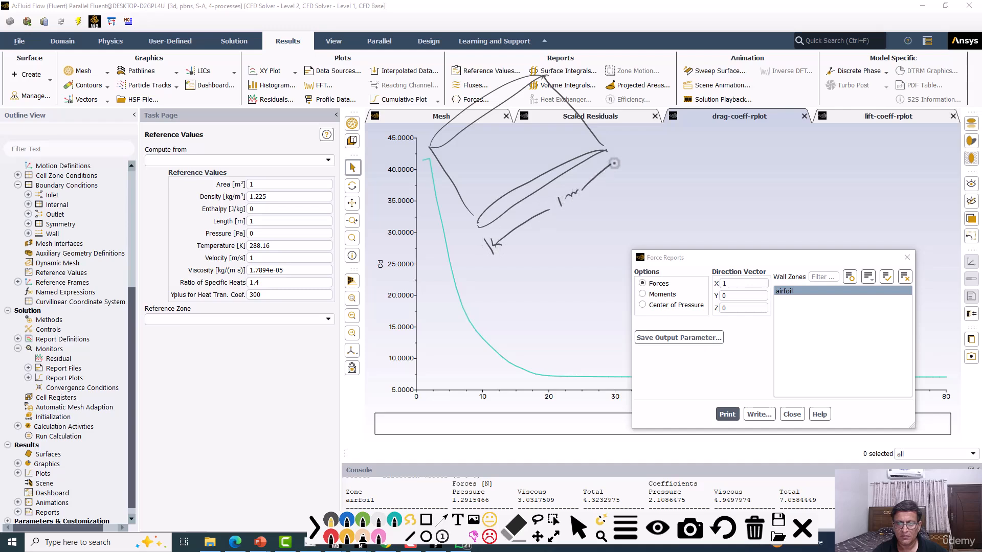
mouse_move(565, 63)
left_mouse_down()
mouse_move(628, 129)
mouse_move(620, 120)
left_mouse_up()
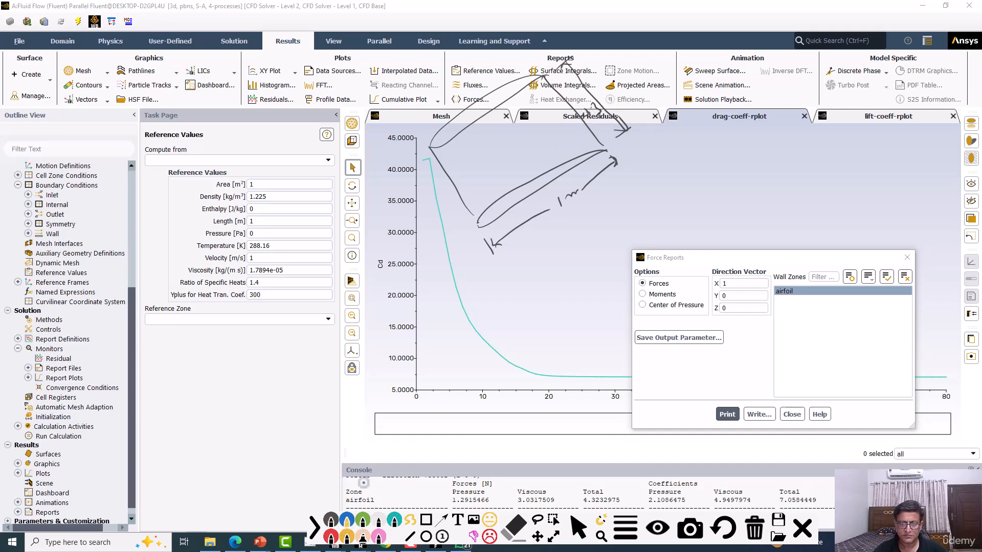
Step: Annotate the wing area as 1 × 0.3 = 0.3 m², circle the area and velocity reference values and close the annotation overlay
mouse_move(667, 172)
left_mouse_down()
mouse_move(671, 189)
mouse_move(692, 173)
left_mouse_up()
mouse_move(683, 165)
left_mouse_down()
mouse_move(685, 181)
mouse_move(721, 167)
left_mouse_up()
left_click_drag(697, 204, 701, 211)
left_click_drag(760, 183, 778, 171)
mouse_move(250, 173)
left_mouse_down()
mouse_move(249, 196)
mouse_move(254, 175)
left_mouse_up()
mouse_move(248, 270)
left_mouse_down()
mouse_move(246, 250)
mouse_move(241, 264)
mouse_move(254, 253)
left_mouse_up()
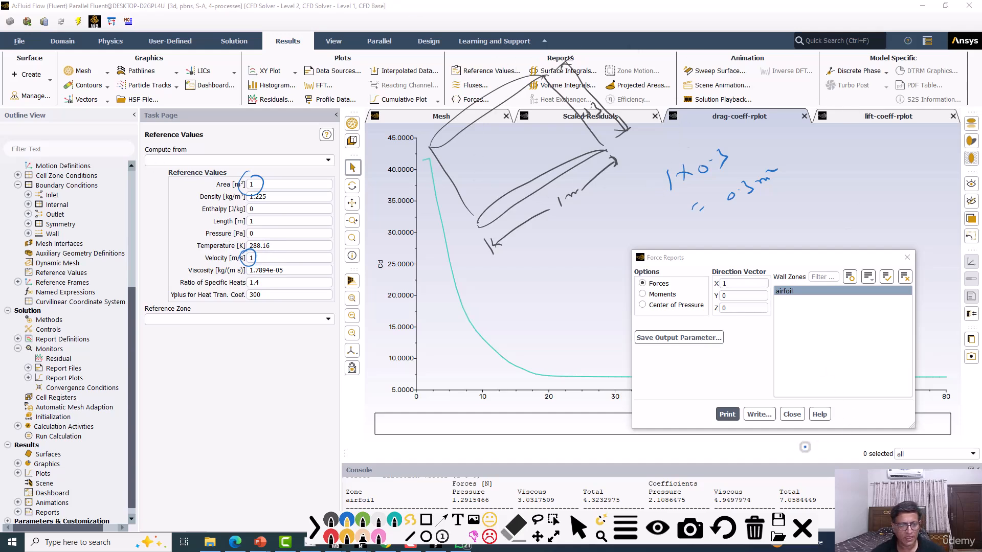
key("Escape")
Step: Compute the reference values from the inlet and set the reference area to 0.3 m²
left_click(328, 160)
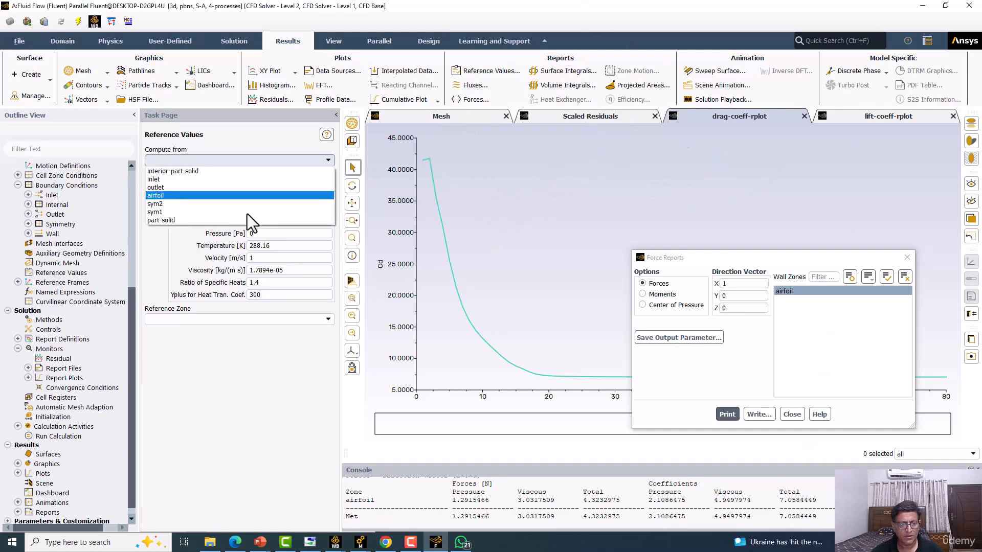
left_click(158, 180)
key("Tab")
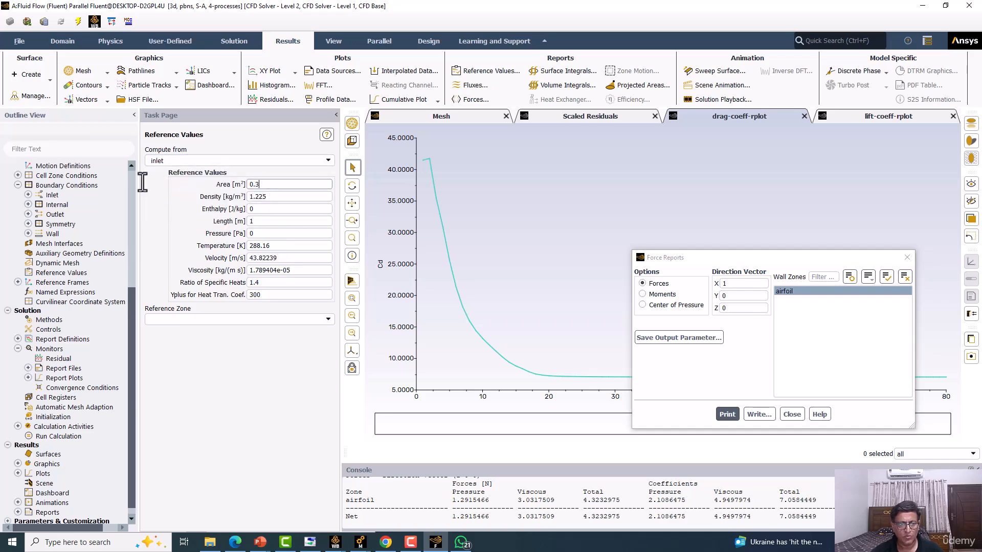
Step: Print the airfoil's force report again with the updated reference values and move its window aside
left_click(727, 415)
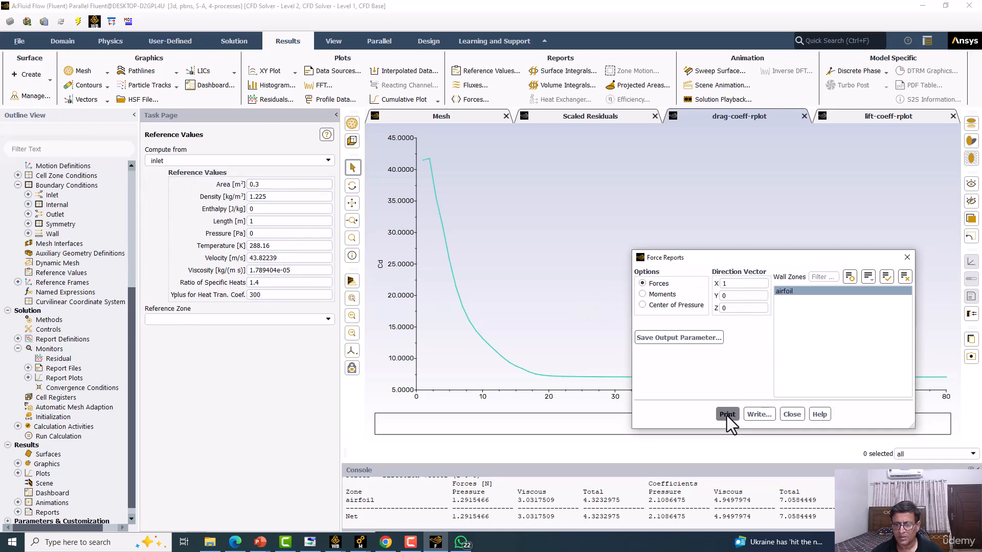
left_click_drag(790, 260, 492, 114)
left_click(522, 145)
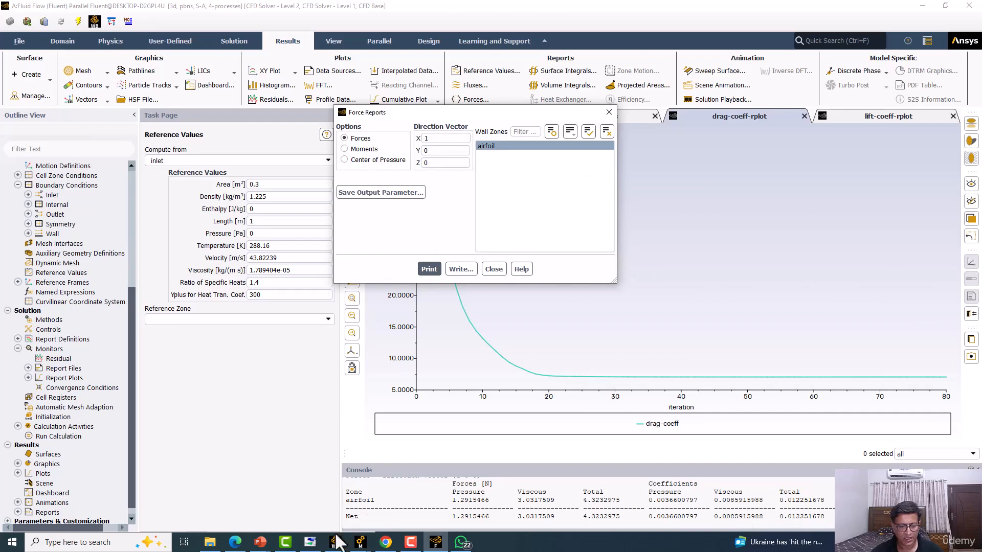
Step: Switch to the PowerPoint presentation CFD analysis of NACA 2412, maximize it and look through its slides for the reference data
left_click(260, 543)
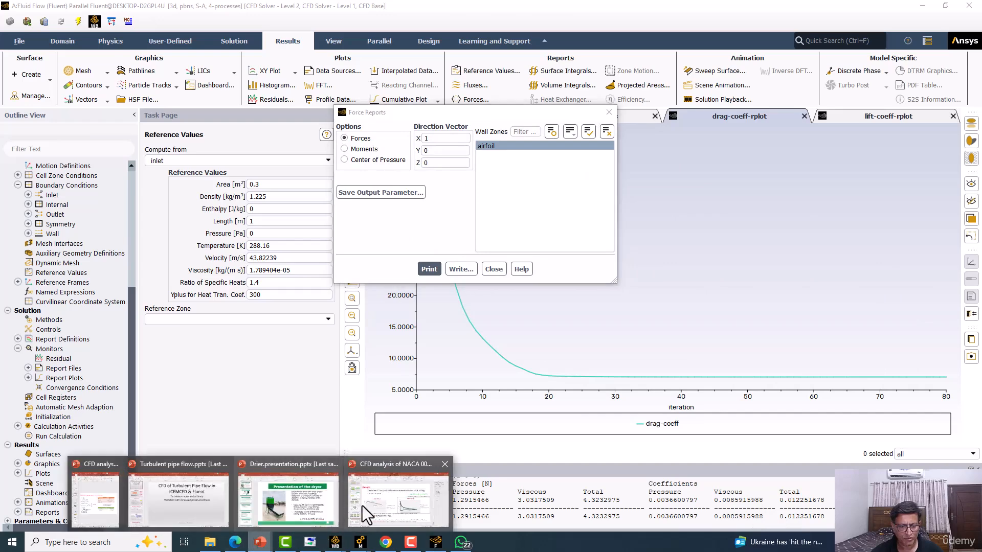
left_click(97, 494)
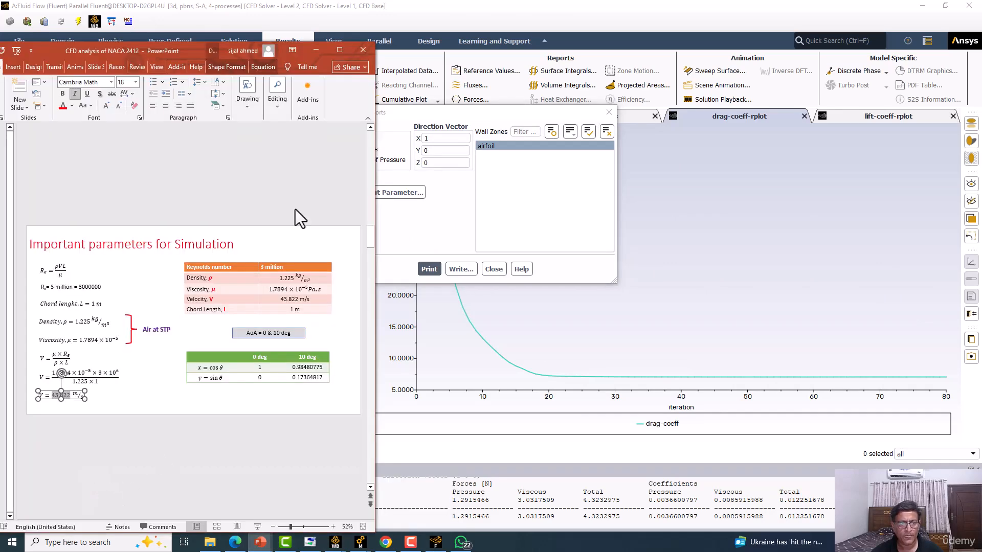
left_click(339, 49)
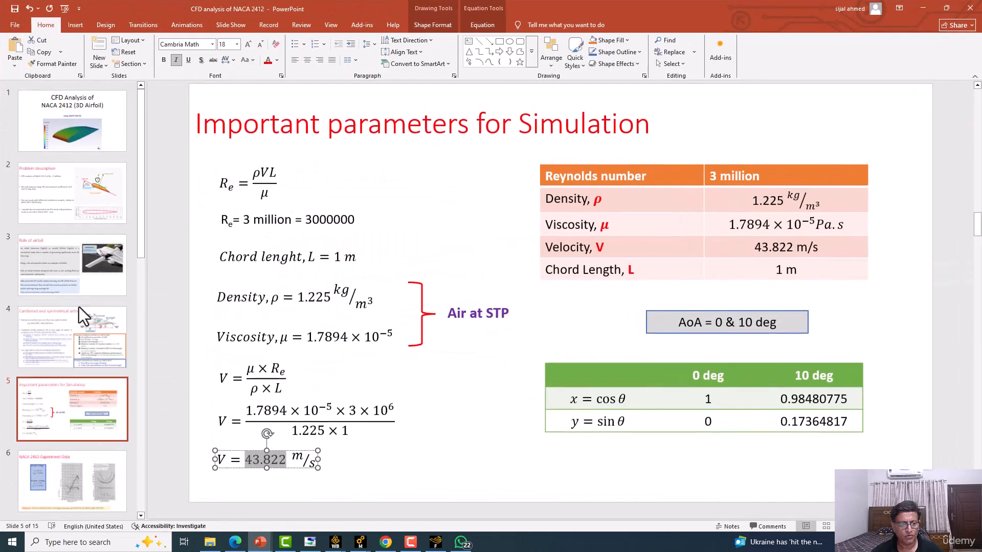
left_click(60, 382)
scroll(60, 381, "down", 2)
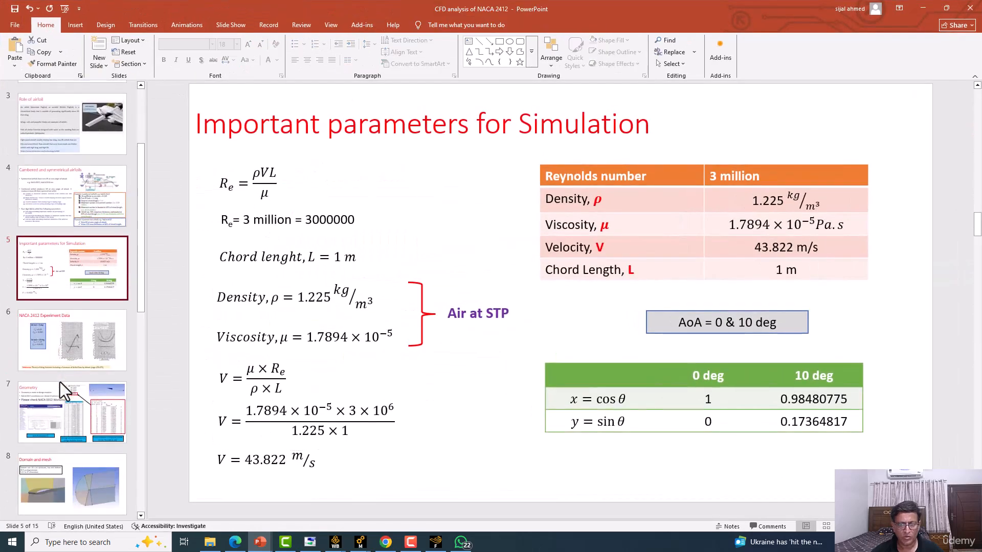
scroll(59, 382, "down", 10)
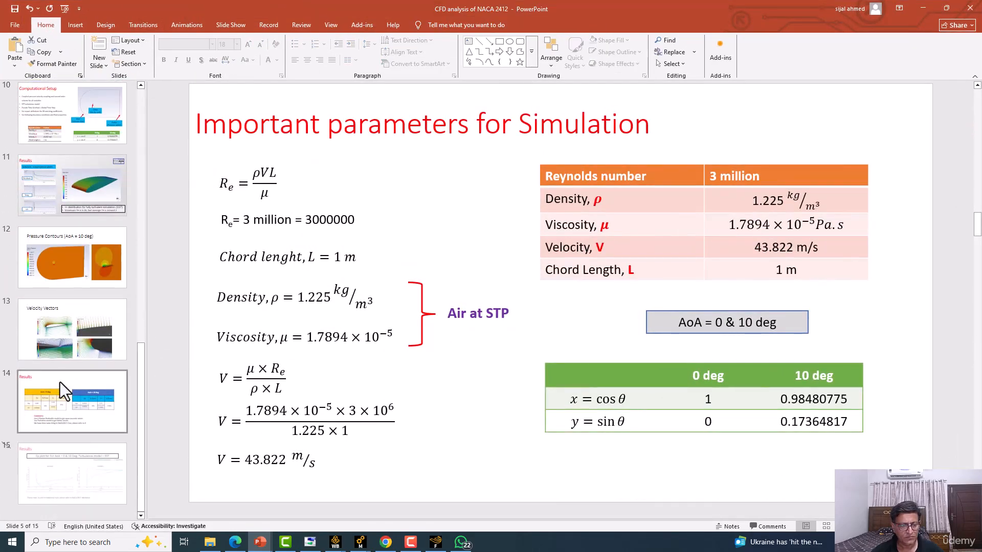
scroll(63, 318, "up", 10)
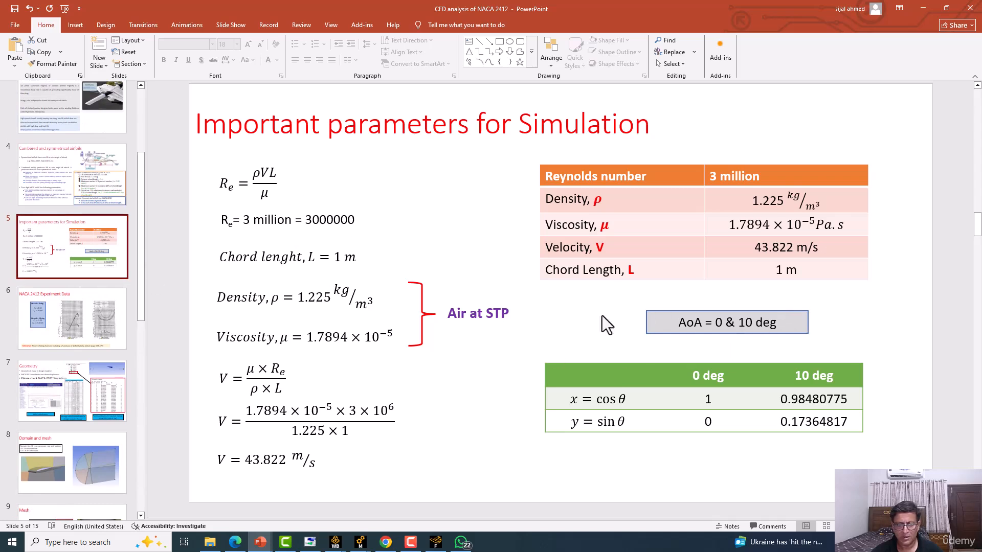
Step: Check the 0 degree drag coefficient on the NACA 2412 Experiment Data slide and return to Fluent
left_click(69, 327)
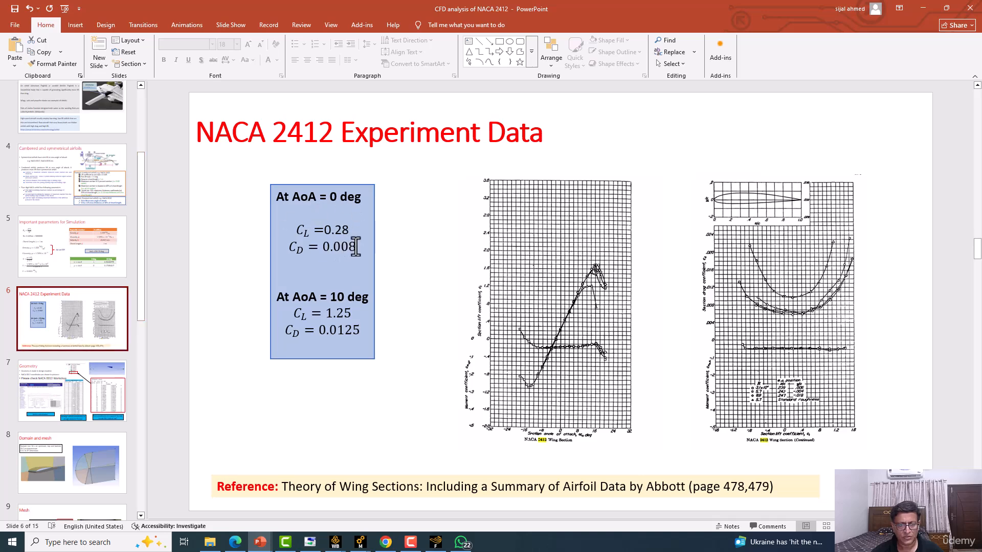
left_click_drag(334, 250, 353, 251)
left_click(308, 258)
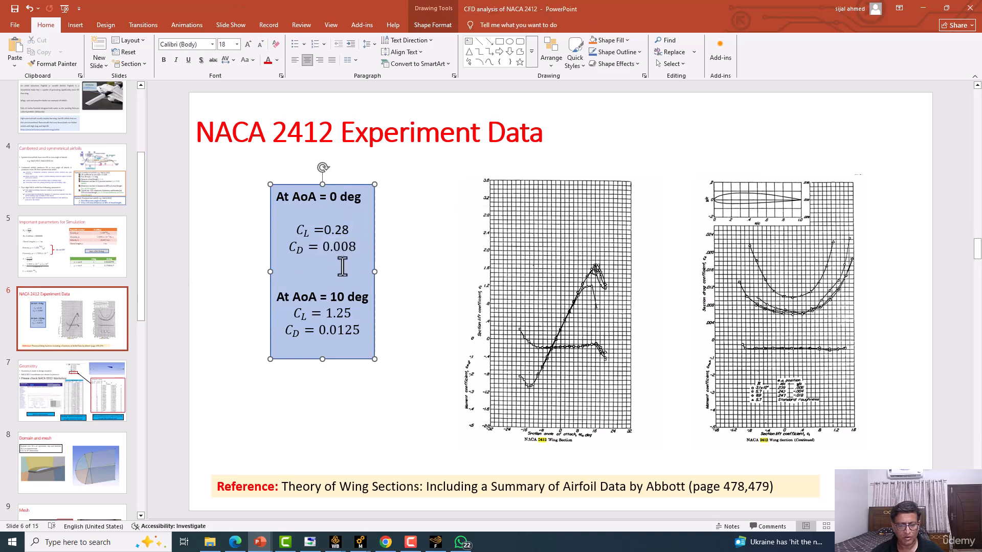
left_click(437, 543)
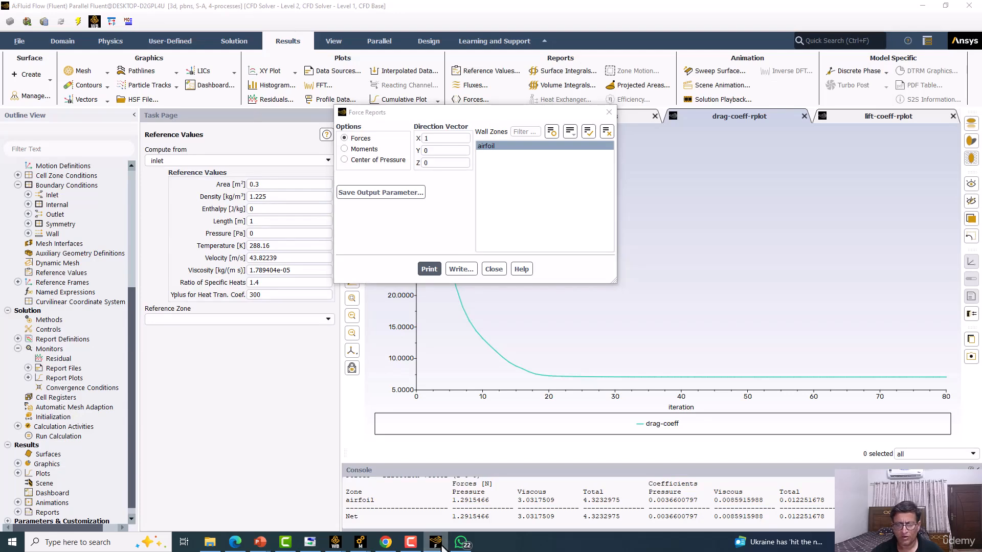
Step: Switch from Fluent to the Workbench project NACA2412 and duplicate the Fluid Flow (Fluent) system
left_click(441, 543)
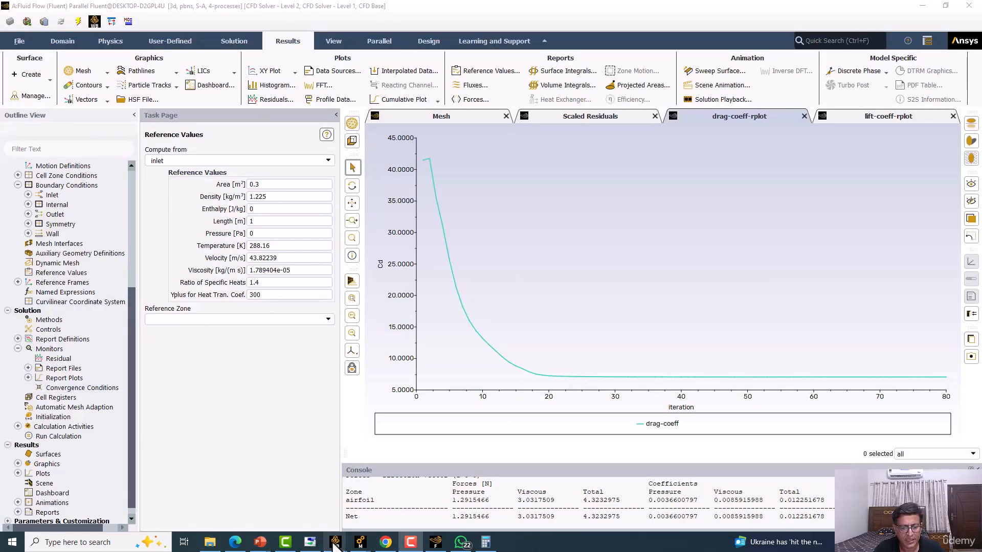
mouse_move(335, 542)
left_click(279, 504)
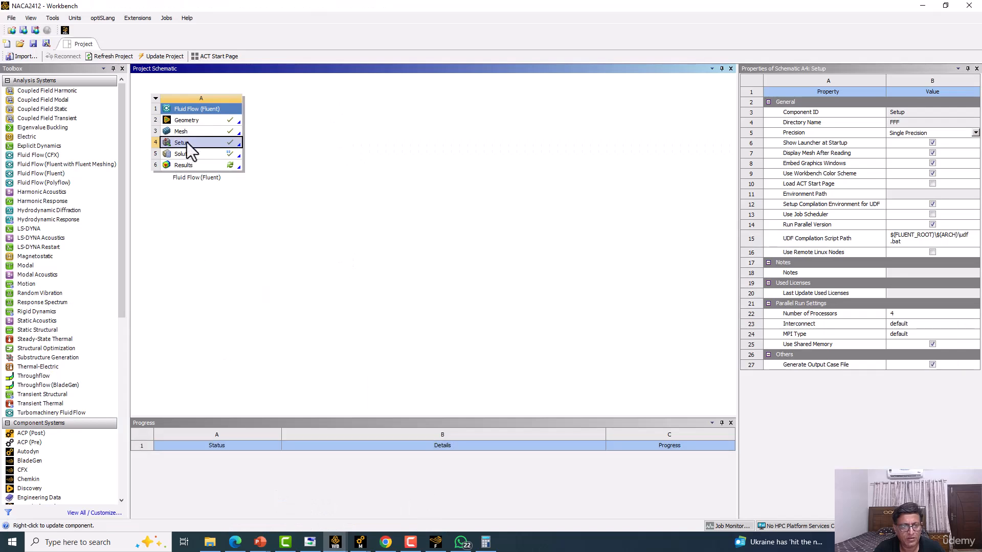
left_click(204, 111)
right_click(203, 111)
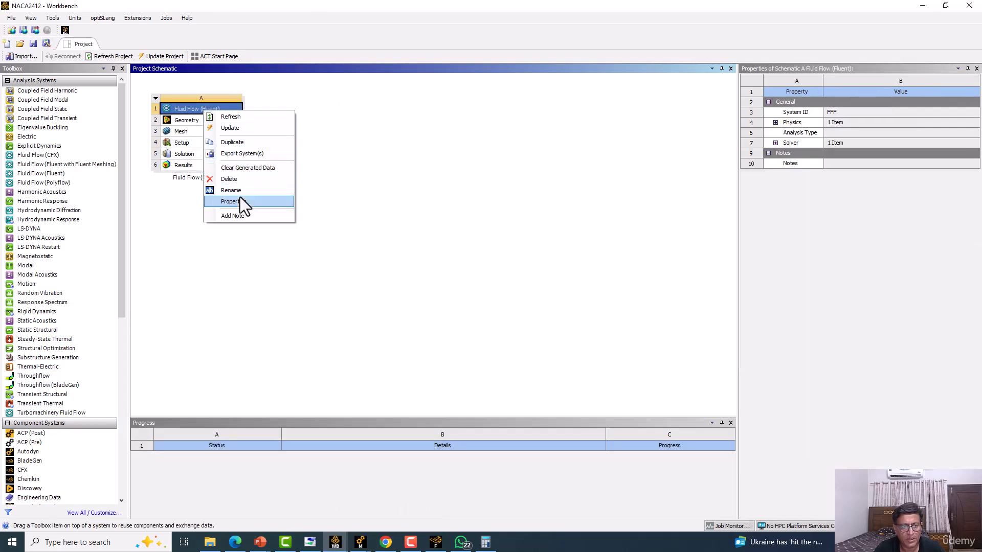
left_click(235, 143)
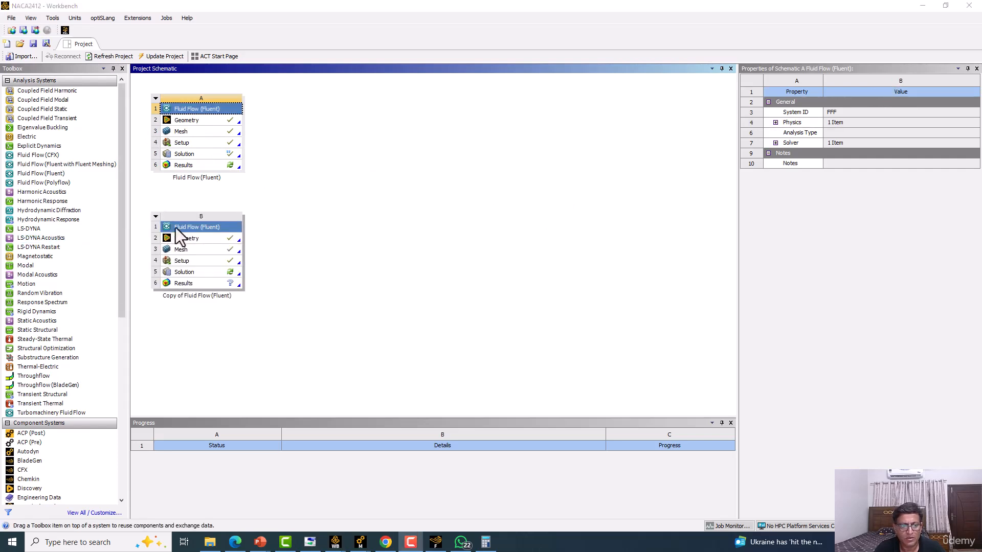
Step: Rename the duplicated Fluid Flow system as AoA 10 deg
right_click(186, 226)
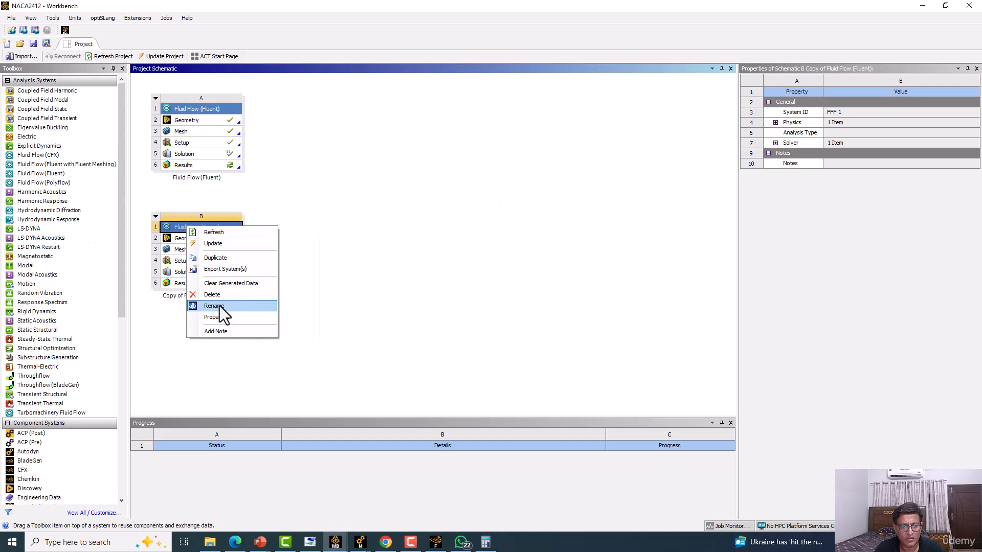
left_click(220, 305)
type("AoA")
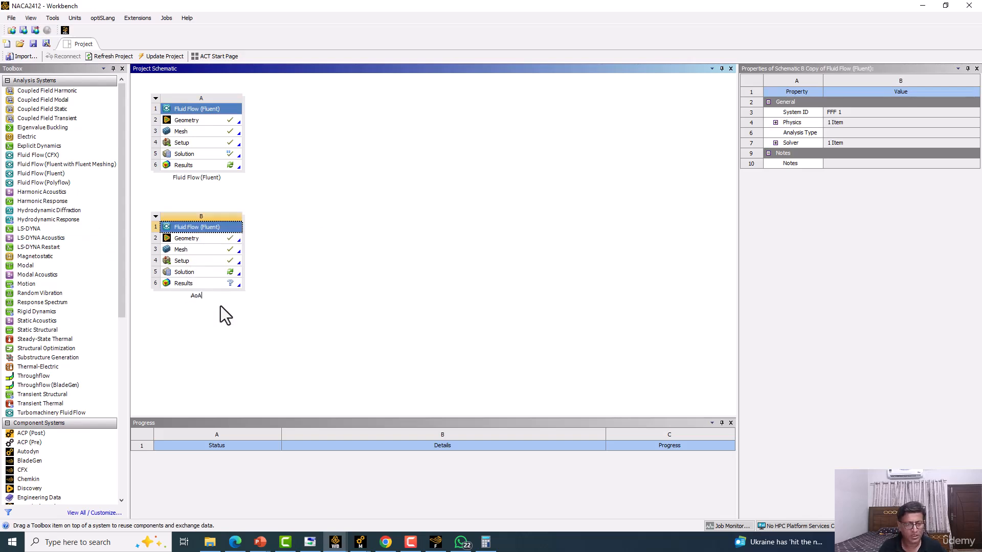
type(" 10 deg")
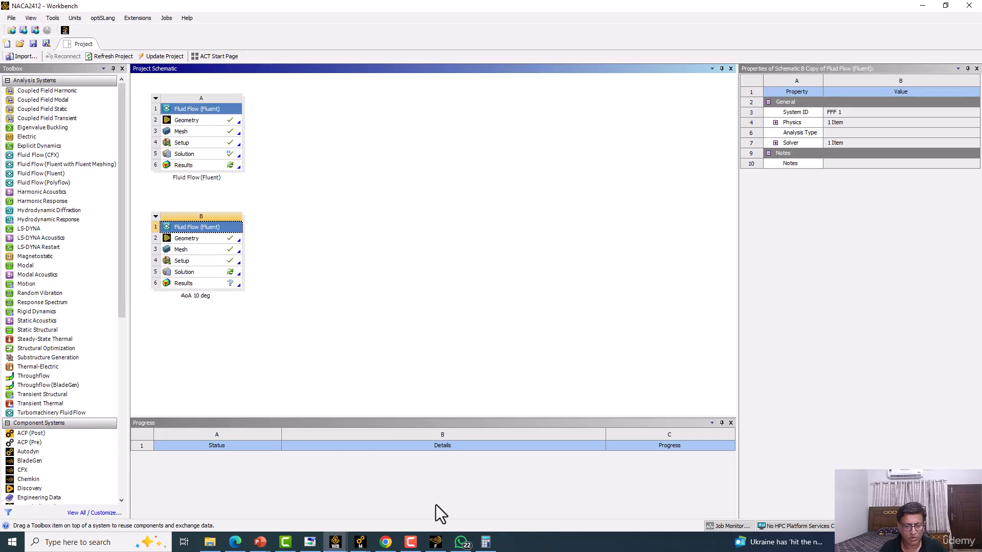
left_click(435, 540)
left_click(435, 542)
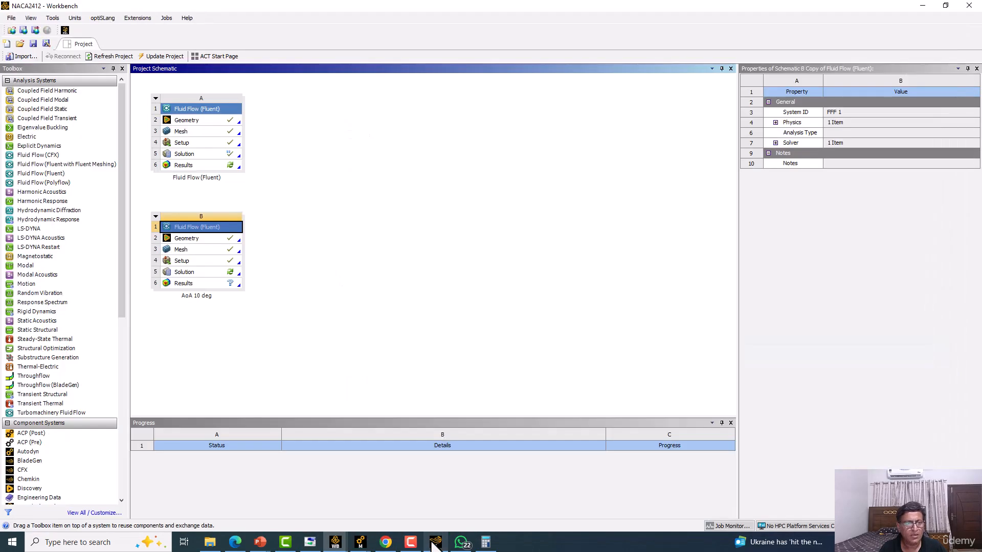
left_click(435, 543)
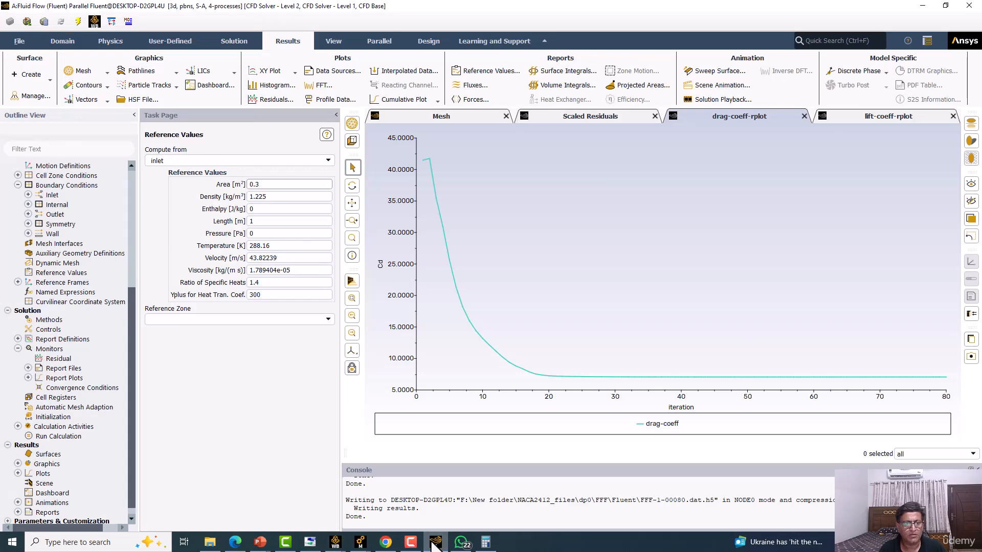
left_click(435, 543)
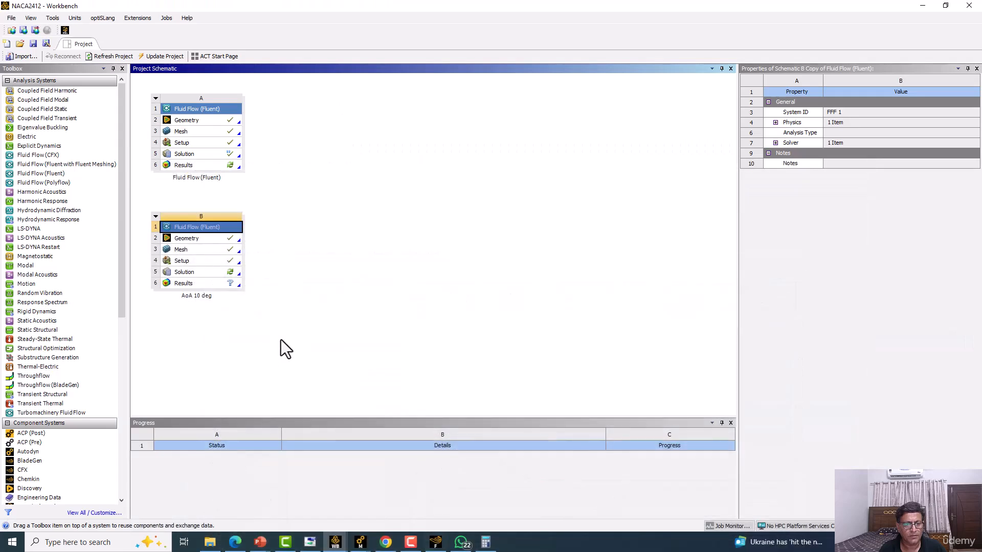
Step: Extend the duplicated system's name to AoA 10 deg SA
right_click(180, 225)
left_click(215, 301)
key("End")
type("SA")
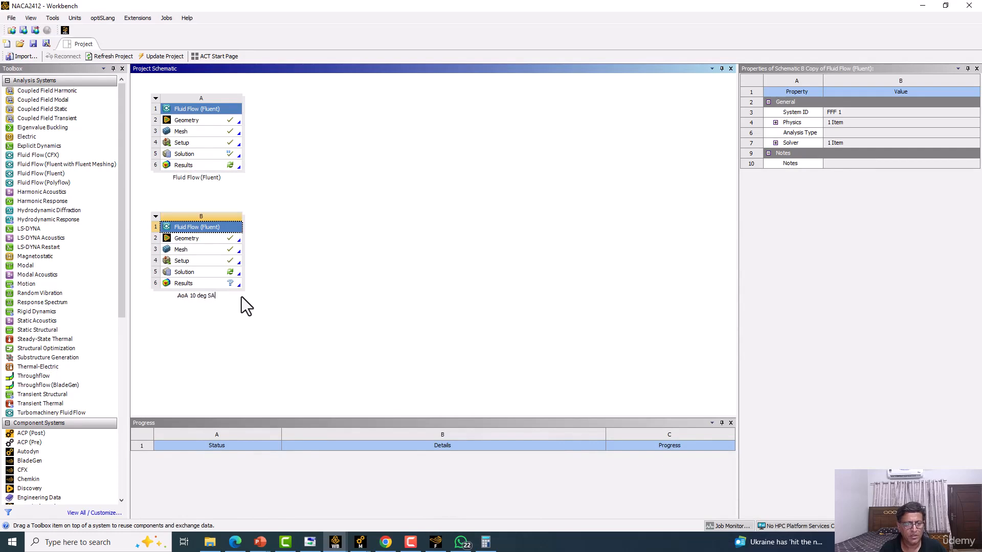
key("Return")
Step: Copy the duplicated system's name and rename the original Fluid Flow system as AoA 0 deg SA
left_click(179, 296)
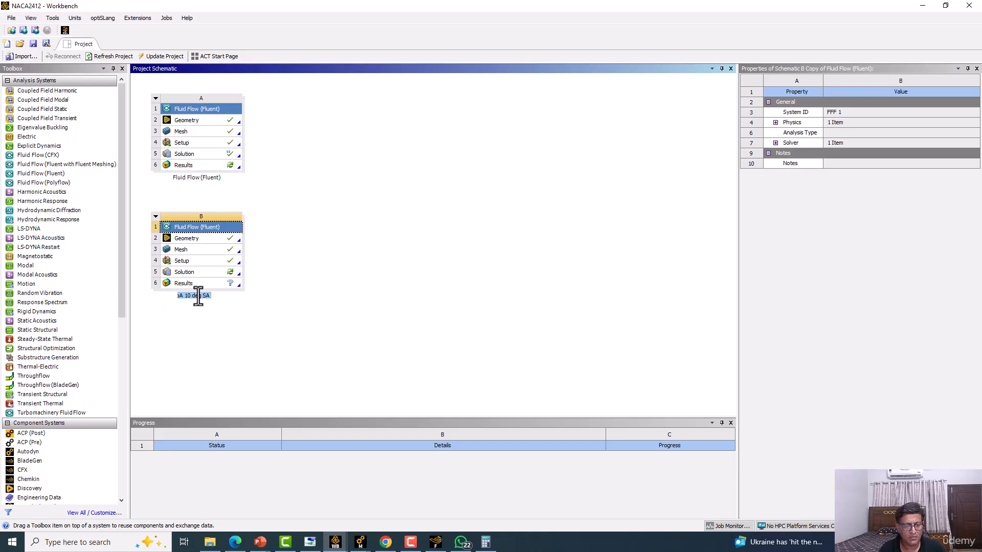
left_click_drag(210, 296, 142, 290)
key("ctrl+c")
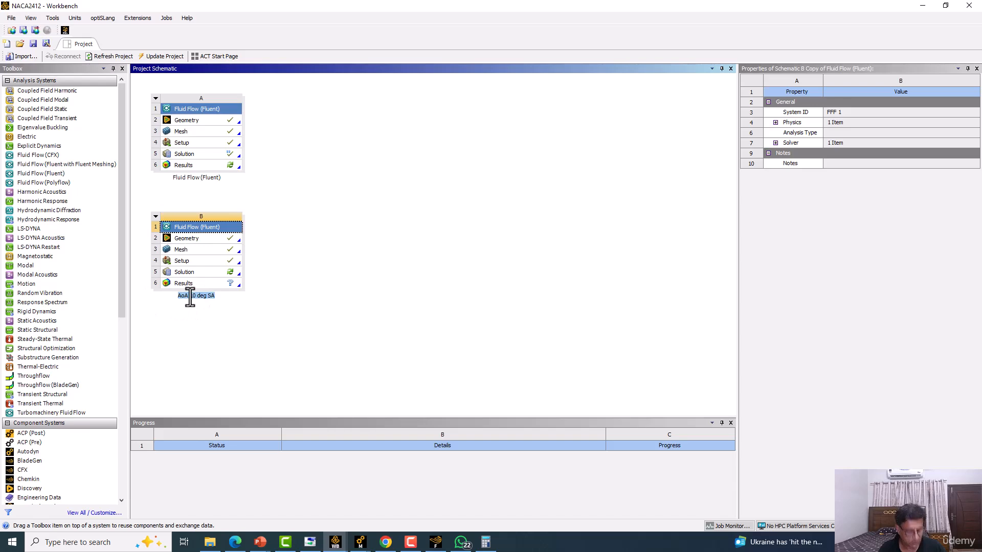
right_click(185, 107)
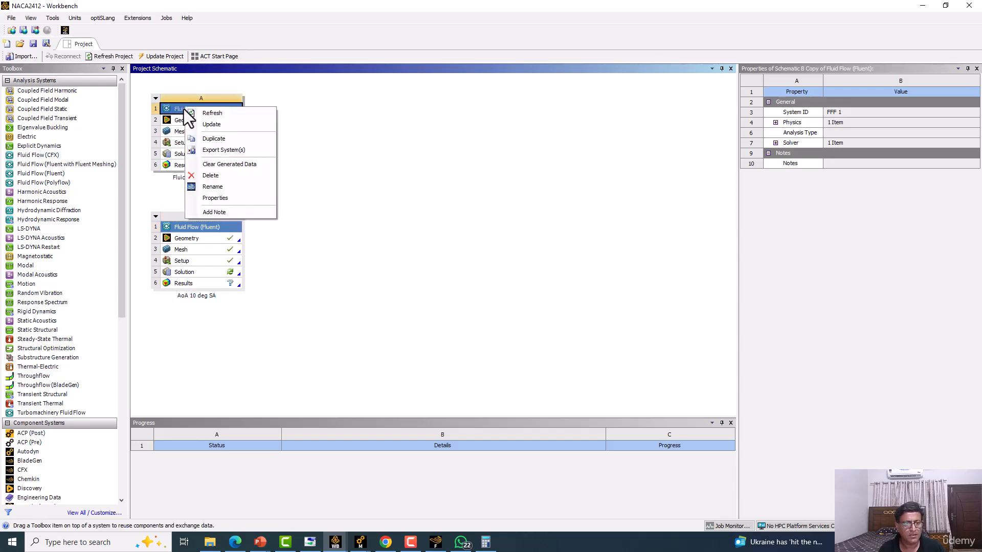
left_click(207, 187)
key("ctrl+v")
double_click(197, 178)
type("5")
key("Return")
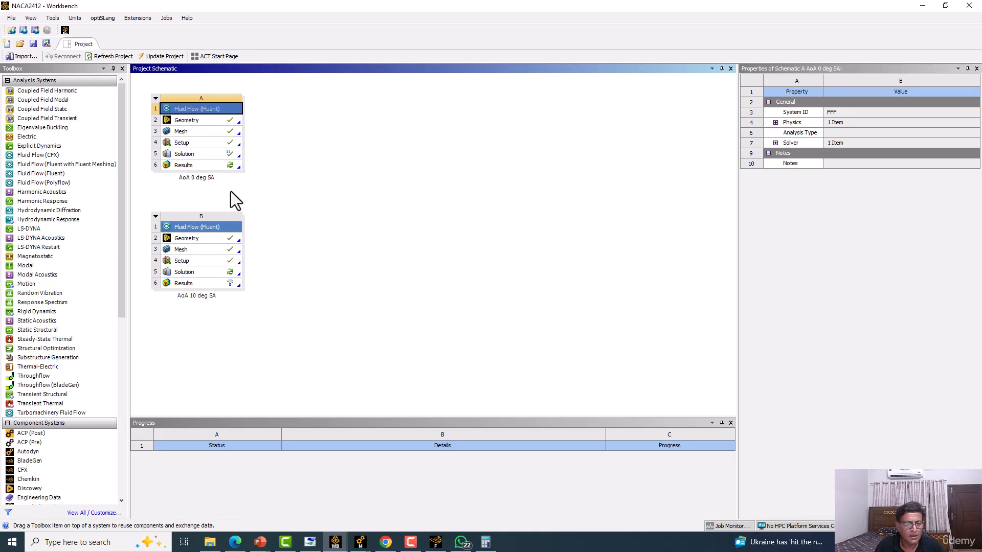
Step: Quit the 0 degree Fluent session, using the settings changes for the current calculation only, and open the AoA 10 deg SA system in Fluent
double_click(194, 275)
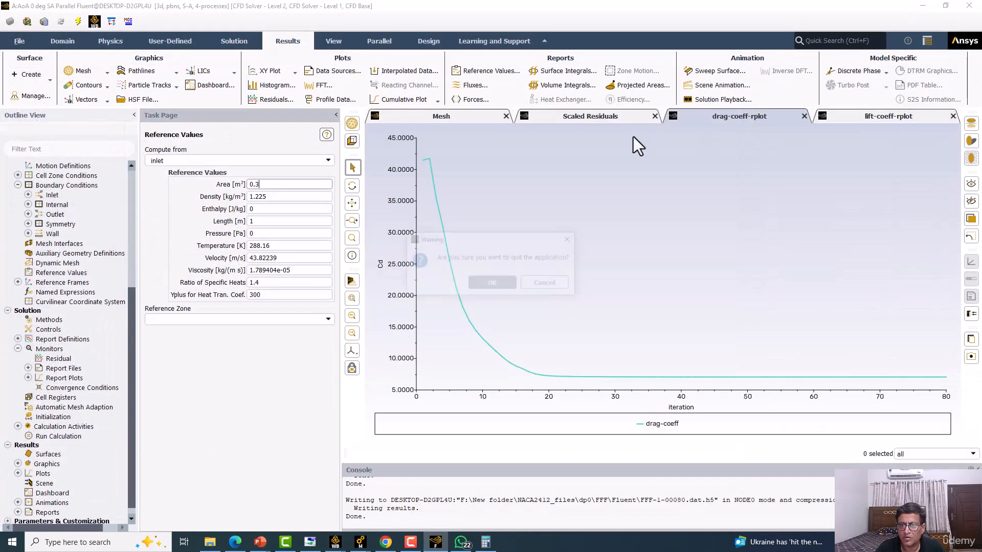
left_click(479, 285)
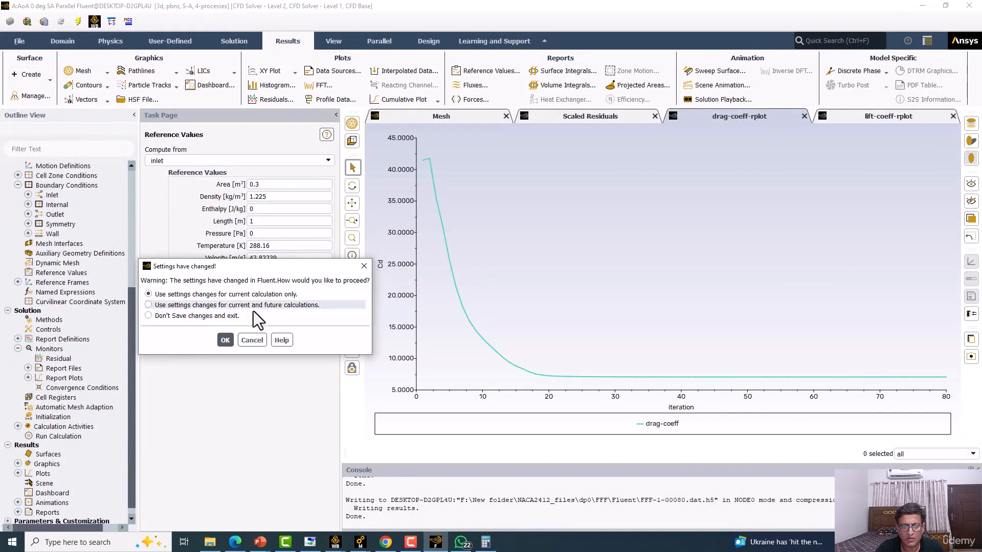
left_click(225, 340)
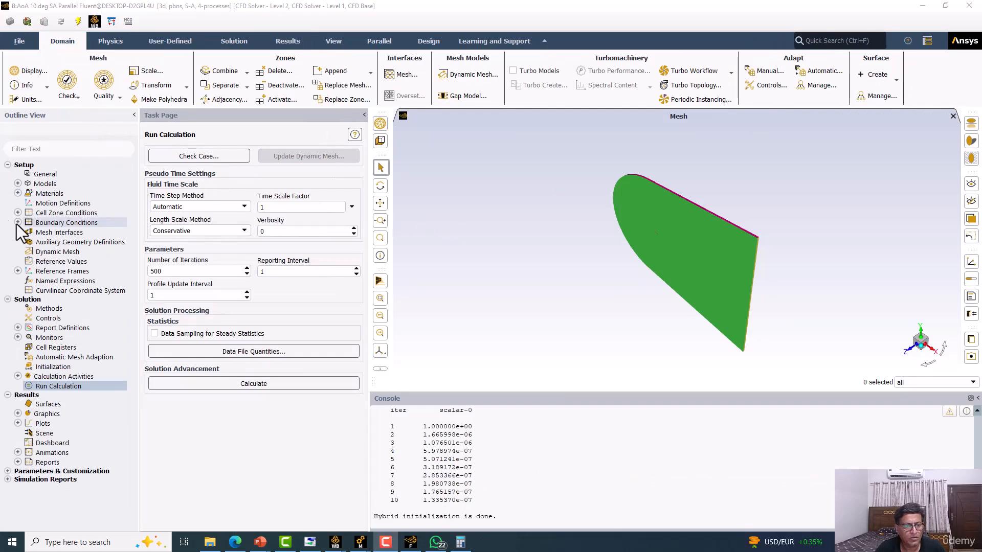
Step: Group the boundary condition zones by zone type and open the inlet's velocity settings for editing
left_click(65, 226)
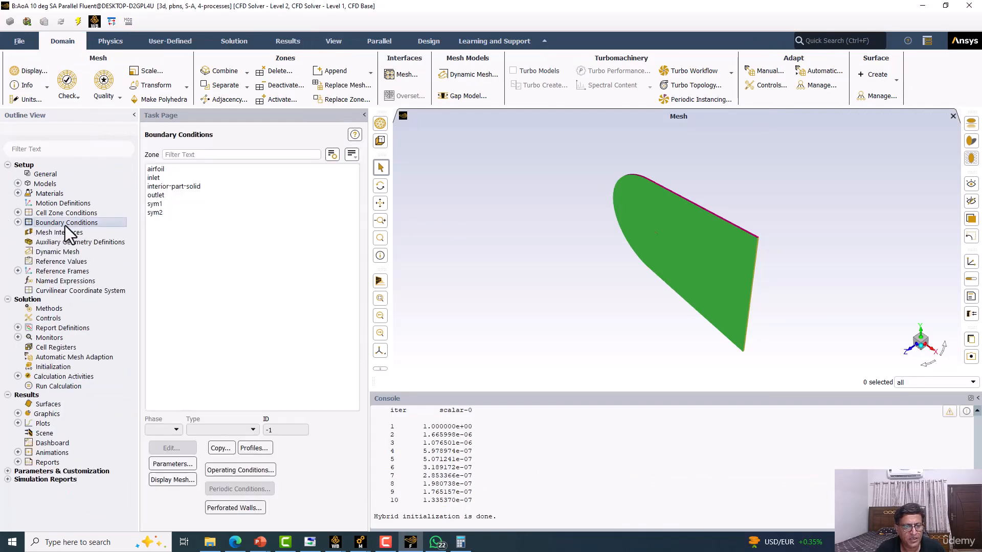
left_click(352, 153)
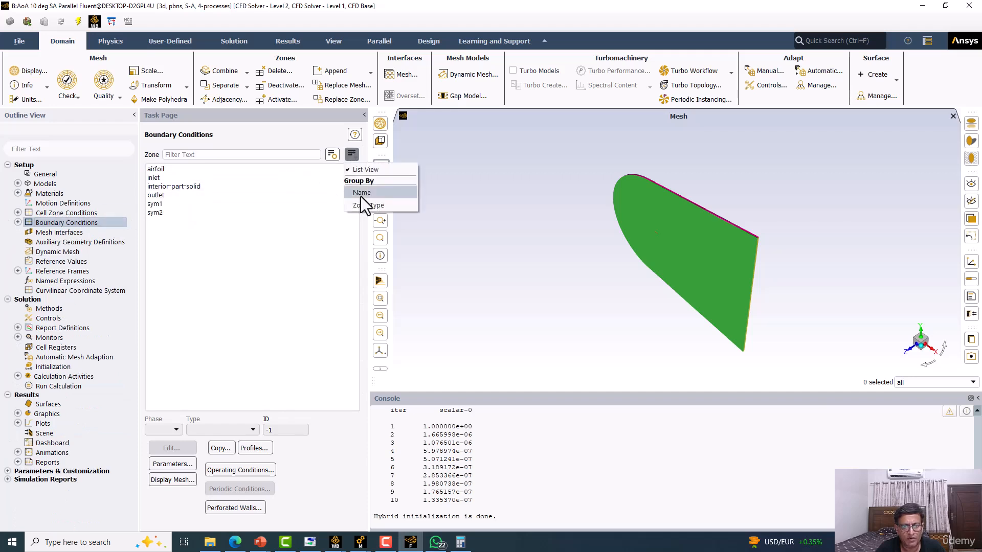
left_click(361, 207)
left_click(165, 169)
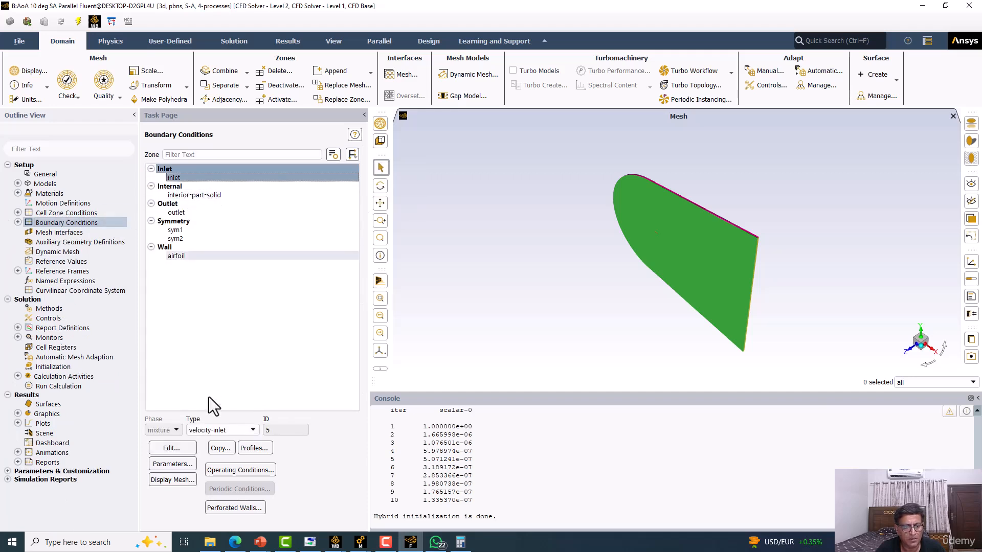
left_click(174, 448)
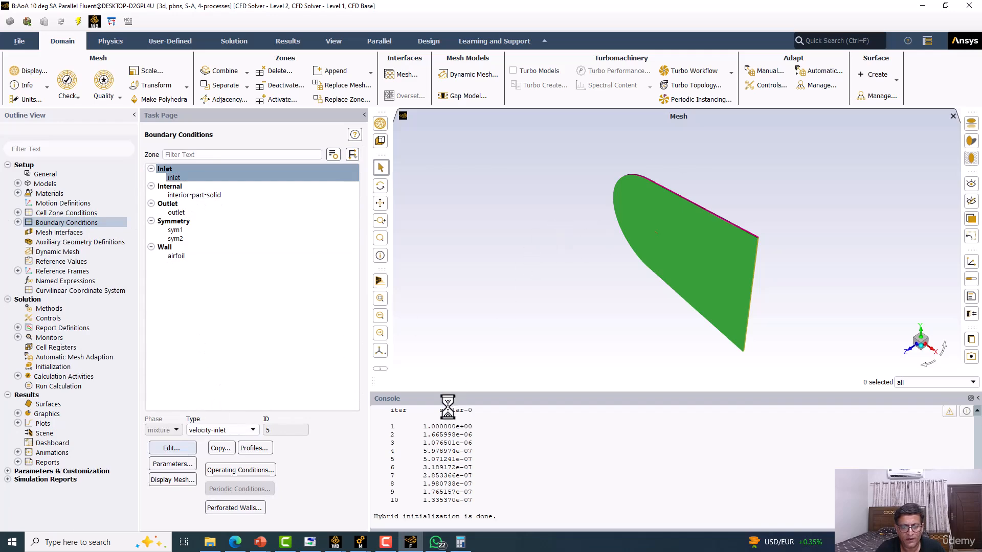
Step: Switch to the PowerPoint presentation CFD analysis of NACA 2412, show the Computational Setup slide and place its window beside the Velocity Inlet dialog
mouse_move(261, 543)
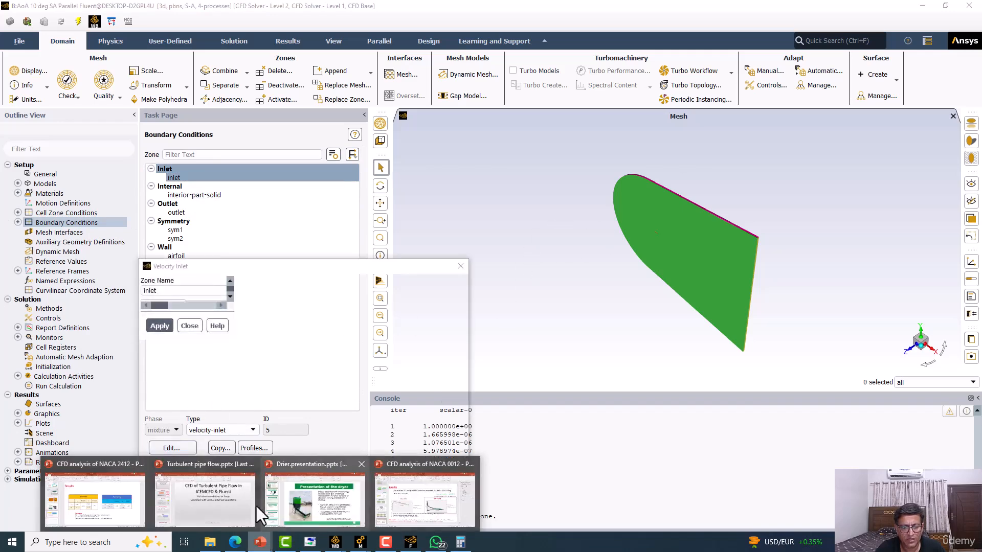
left_click(97, 504)
scroll(48, 269, "up", 4)
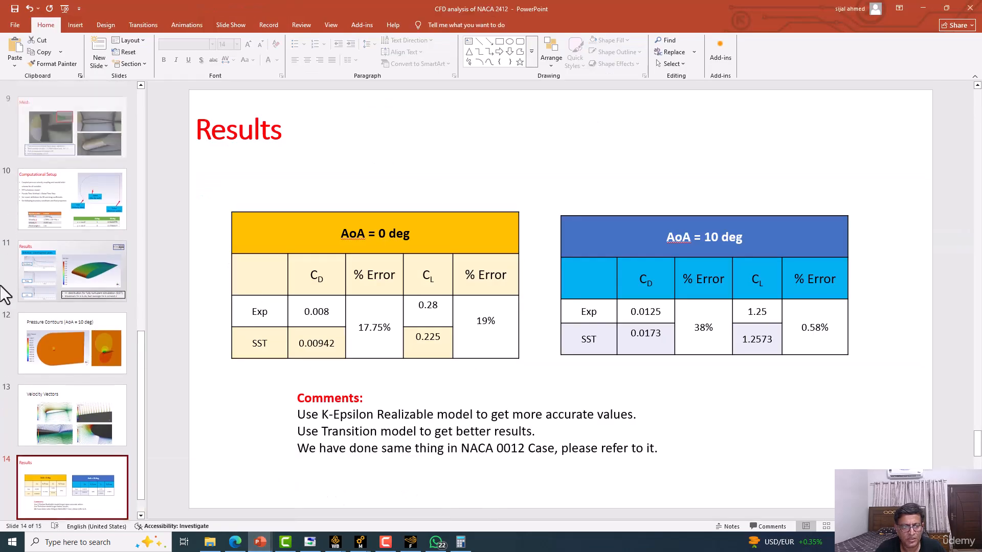
left_click(80, 320)
double_click(621, 1)
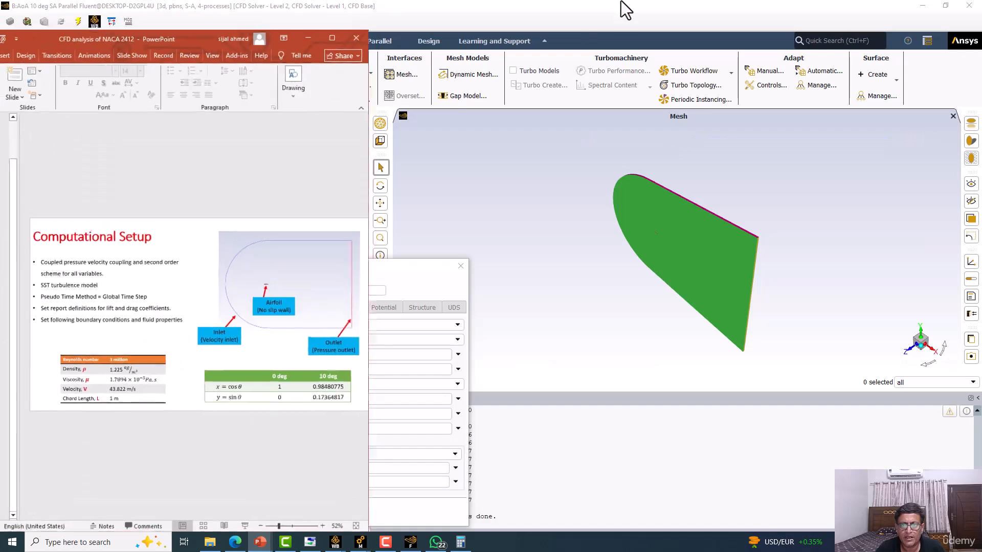
left_click_drag(186, 51, 711, 86)
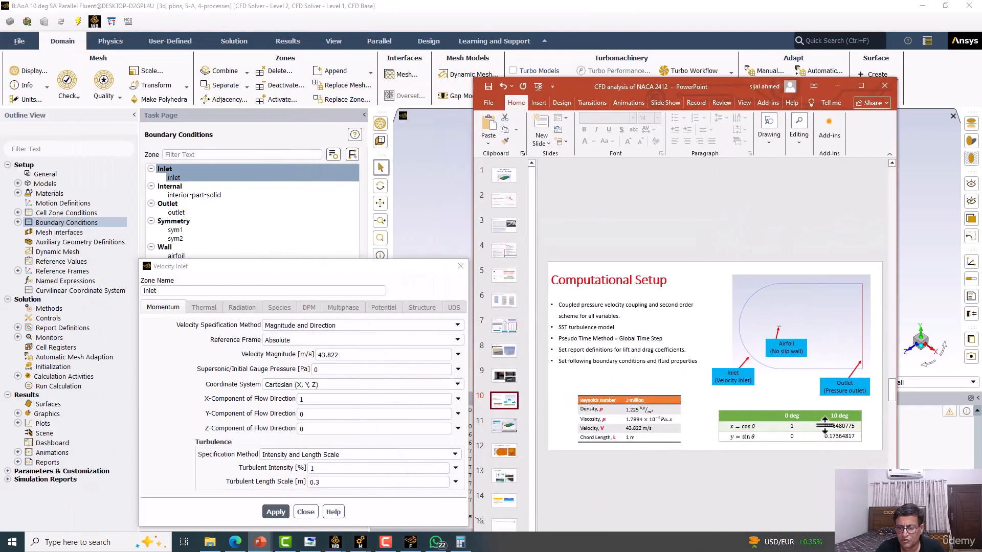
Step: Copy the 10 degree cosine value from the slide's table and set the inlet's X-component of flow direction to 0.98480775
left_click_drag(823, 427, 848, 428)
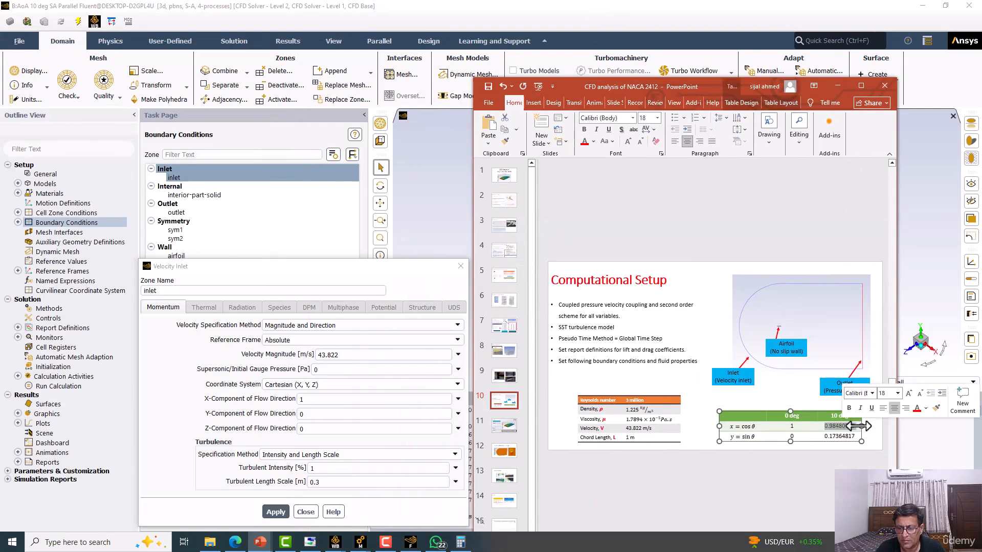
right_click(848, 428)
left_click(881, 241)
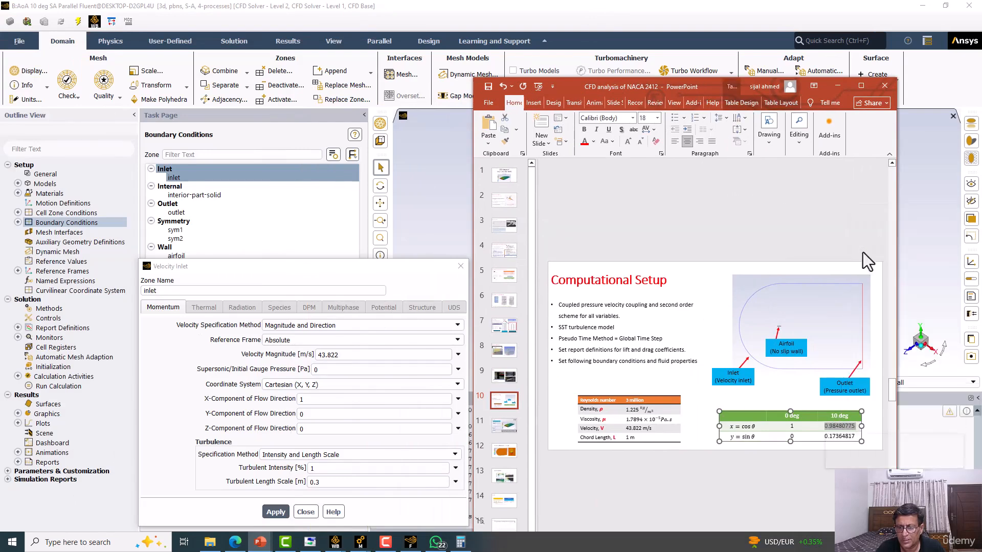
double_click(302, 398)
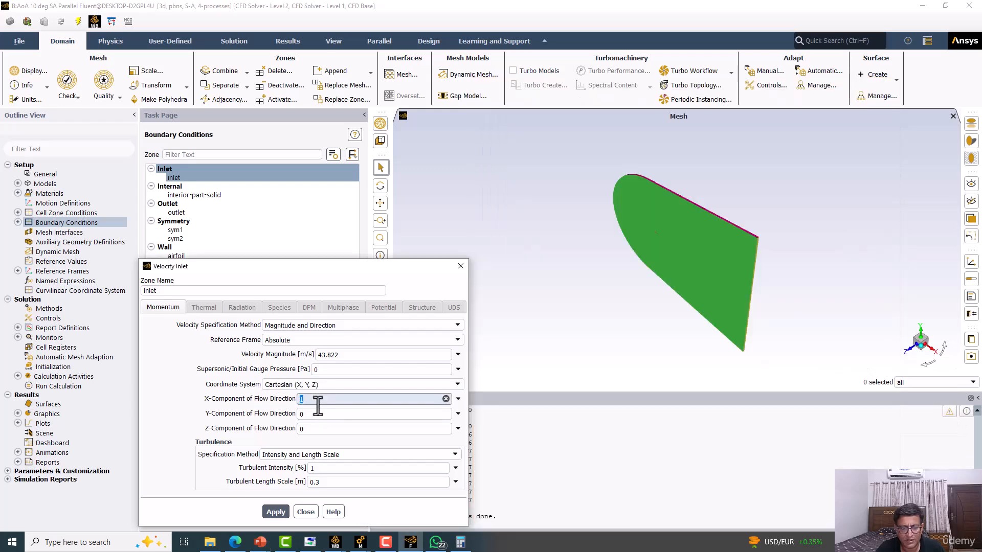
right_click(317, 404)
left_click(342, 460)
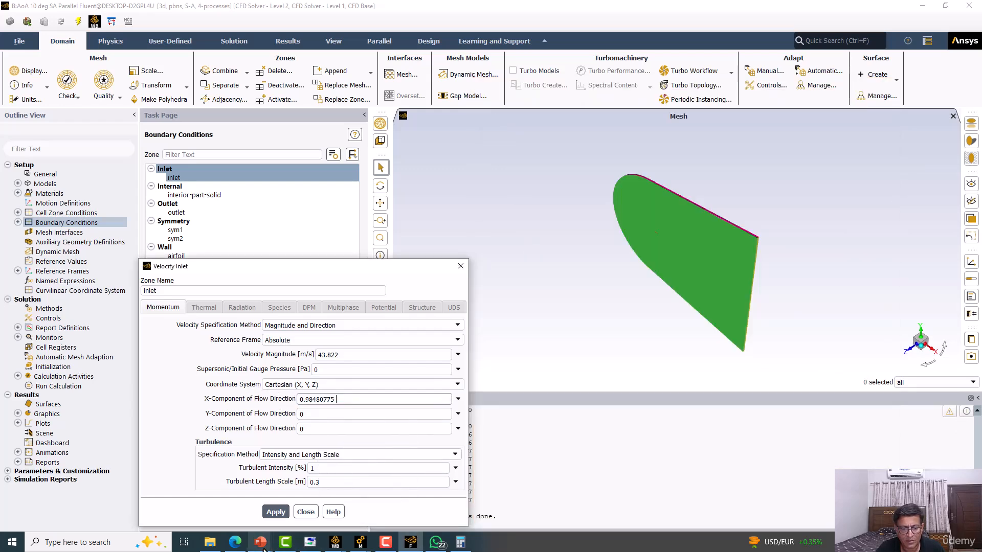
Step: Copy the 10 degree sine value from the slide's table, set the inlet's Y-component of flow direction to 0.17364817 and apply the inlet settings
mouse_move(261, 542)
left_click(111, 508)
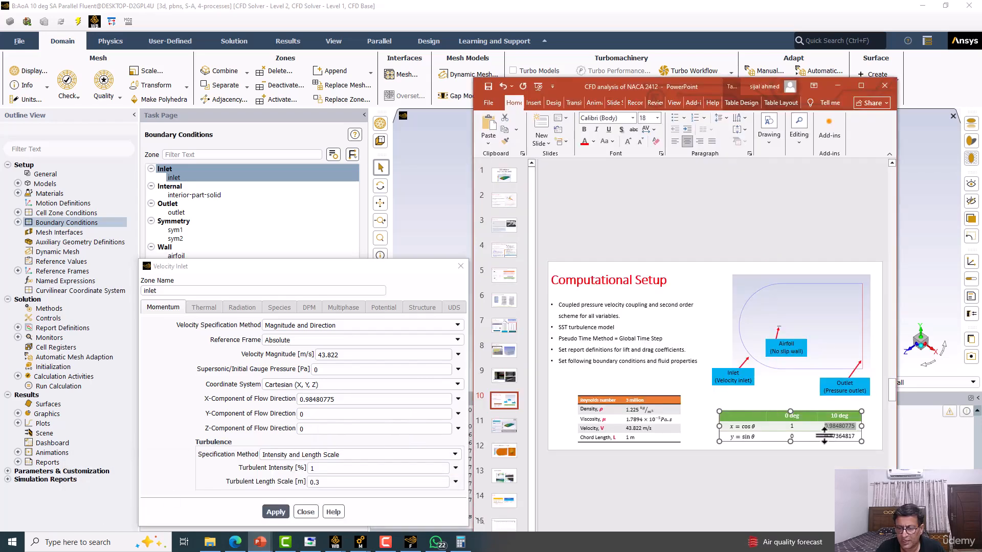
left_click_drag(825, 437, 847, 438)
left_click(838, 437)
left_click_drag(825, 438, 851, 438)
right_click(854, 437)
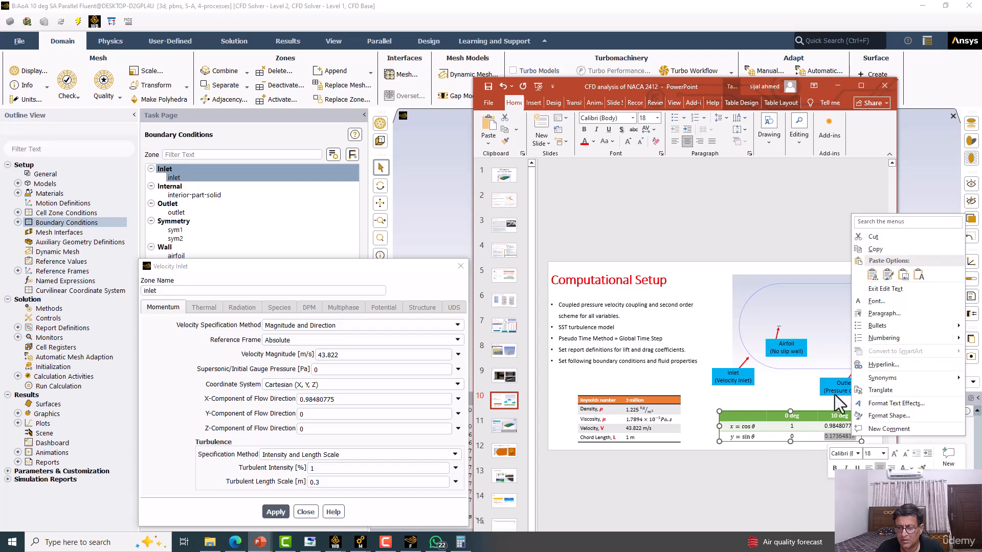
left_click(875, 249)
double_click(307, 415)
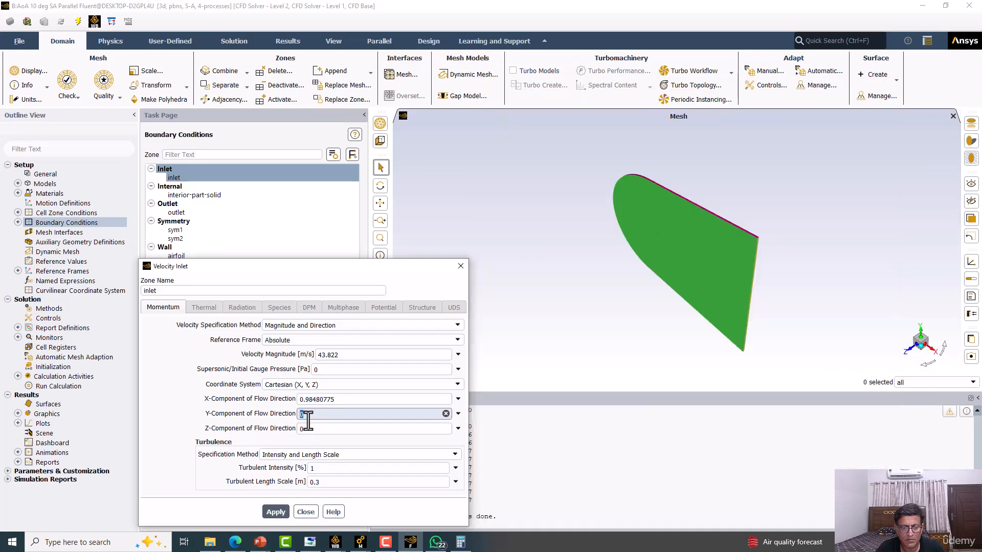
right_click(307, 416)
left_click(333, 474)
left_click(276, 511)
left_click(305, 511)
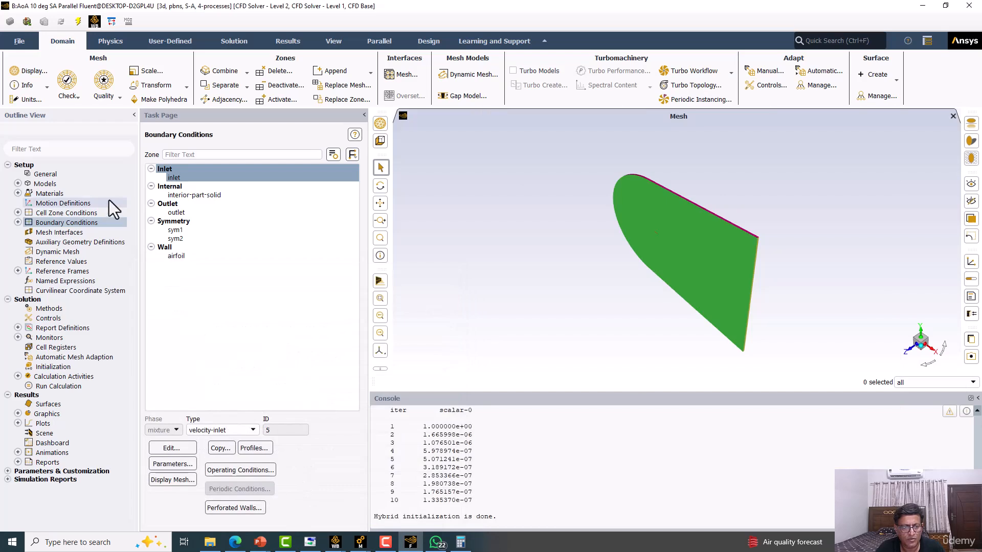
Step: Open the run calculation settings and review the force vector in the lift-coeff report definition
left_click(73, 390)
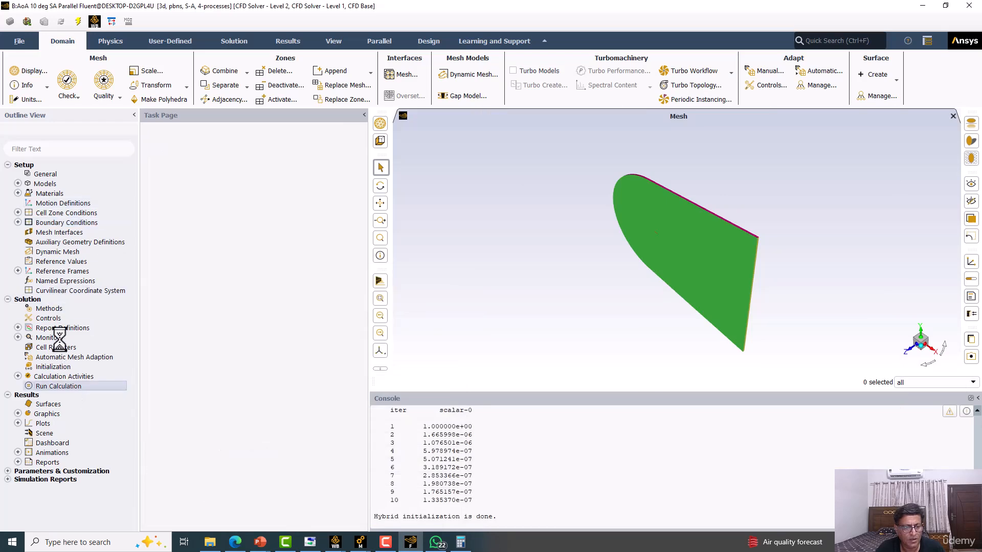
left_click(18, 328)
double_click(58, 338)
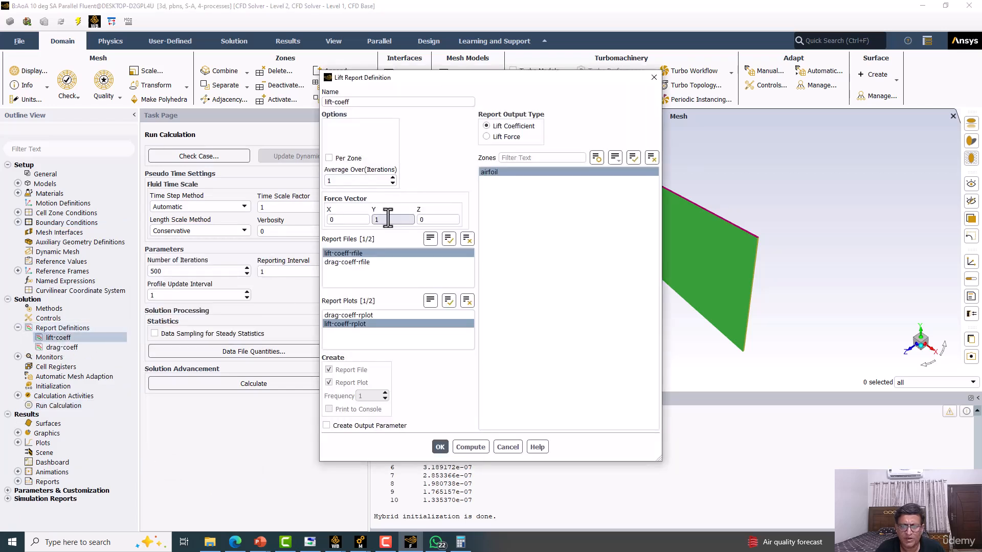
left_click(440, 447)
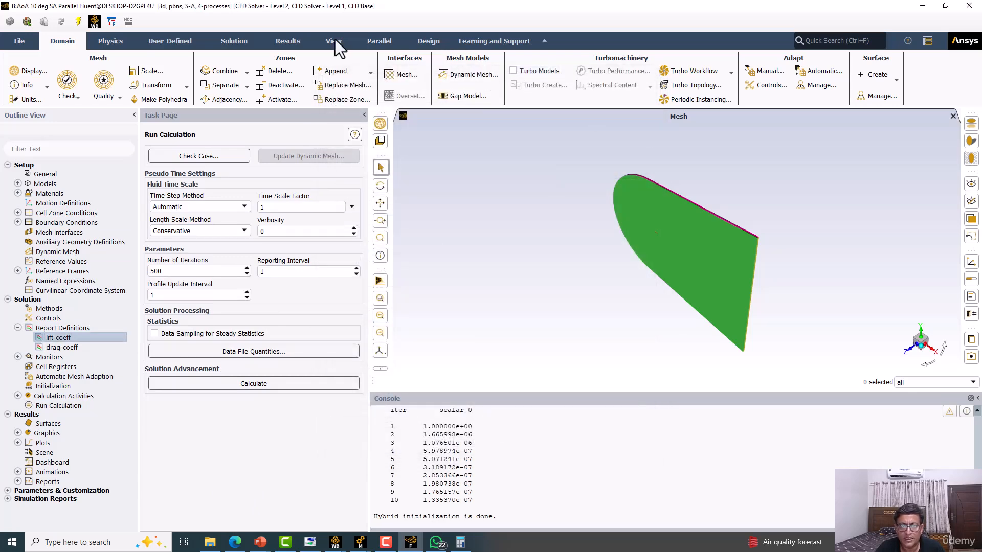
Step: Run the 10 degree angle of attack calculation with 500 iterations
left_click(288, 41)
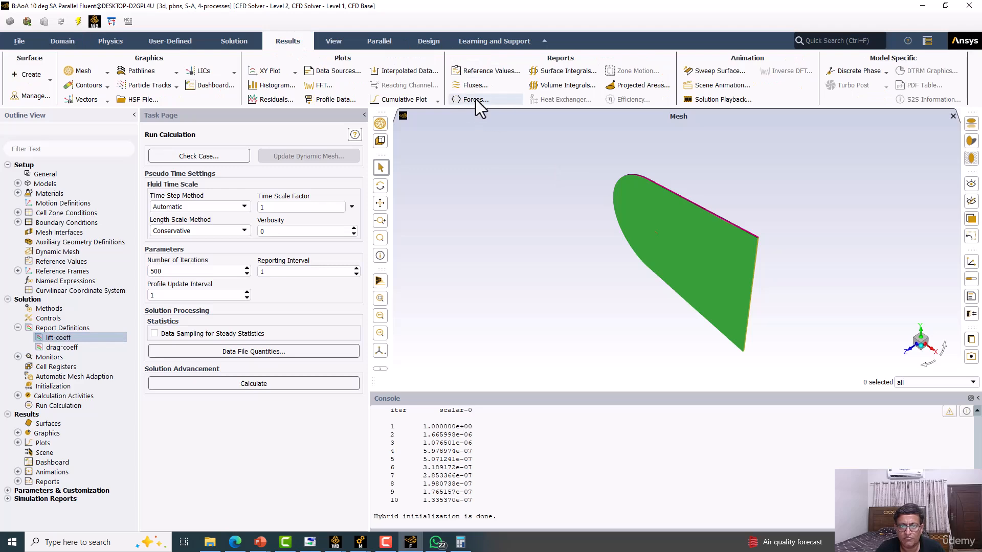
left_click(56, 406)
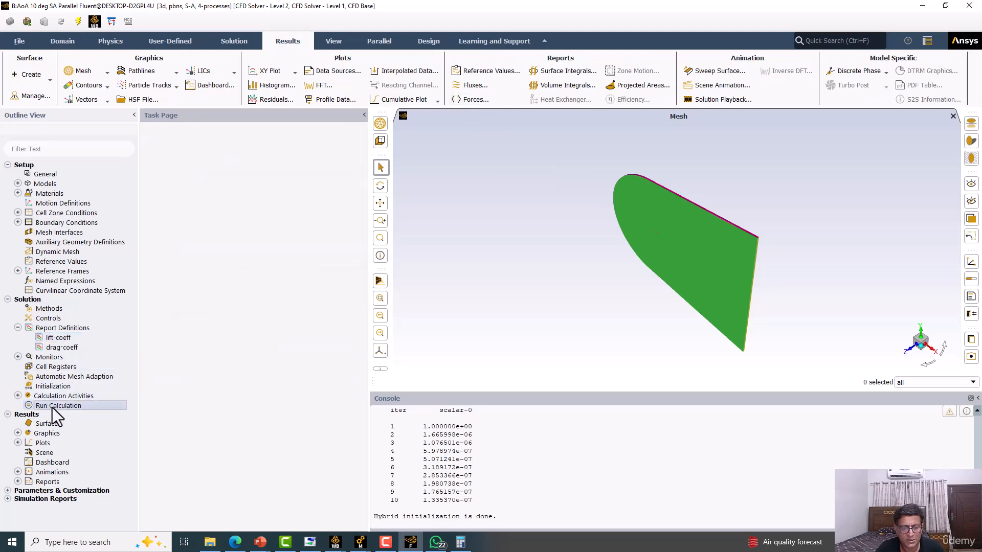
left_click(192, 387)
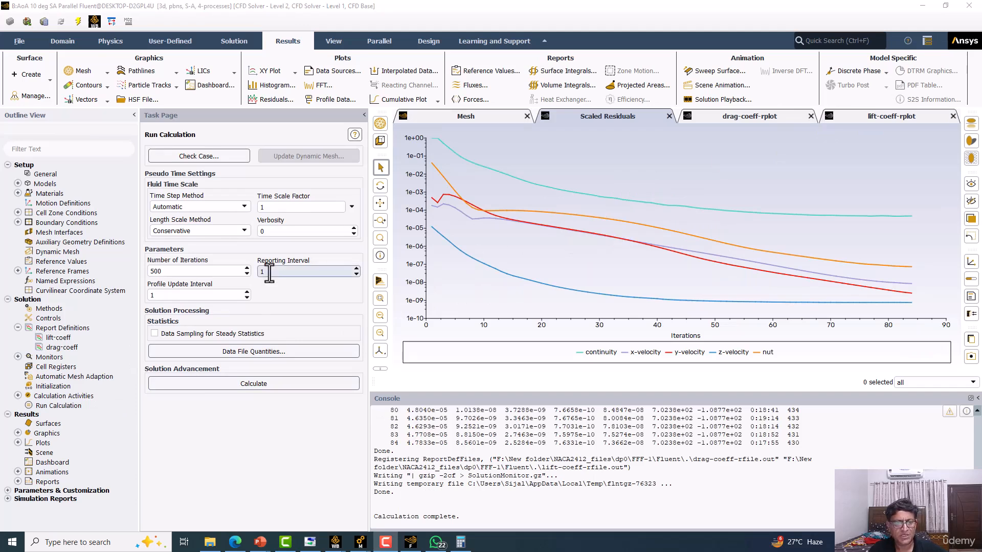
Step: Open the force report settings, move them off the task page and open the inlet's velocity settings as well
left_click(474, 100)
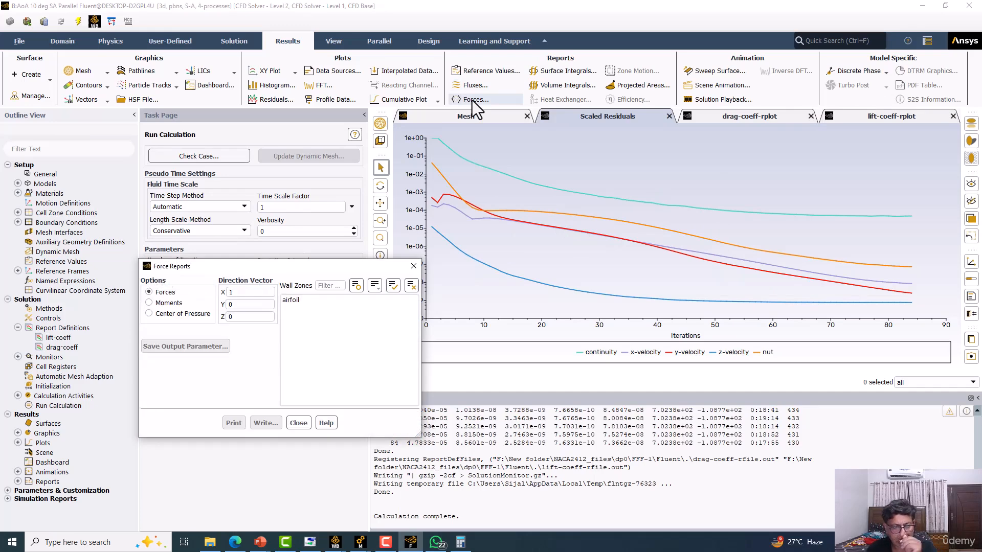
left_click_drag(273, 268, 613, 191)
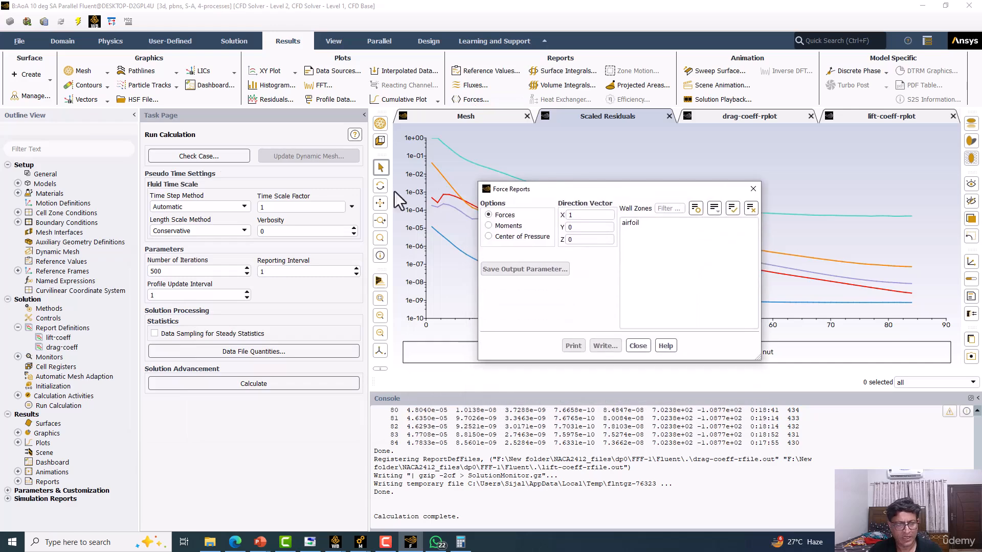
left_click(18, 222)
double_click(53, 232)
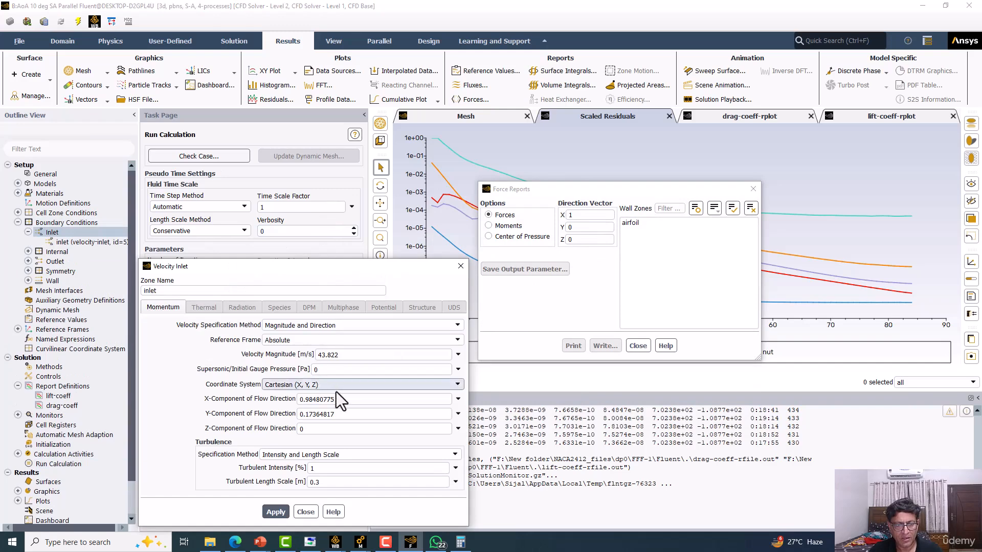
Step: Copy the inlet's X-component of flow direction and set the force report's X direction to 0.98480775
left_click_drag(354, 402, 274, 400)
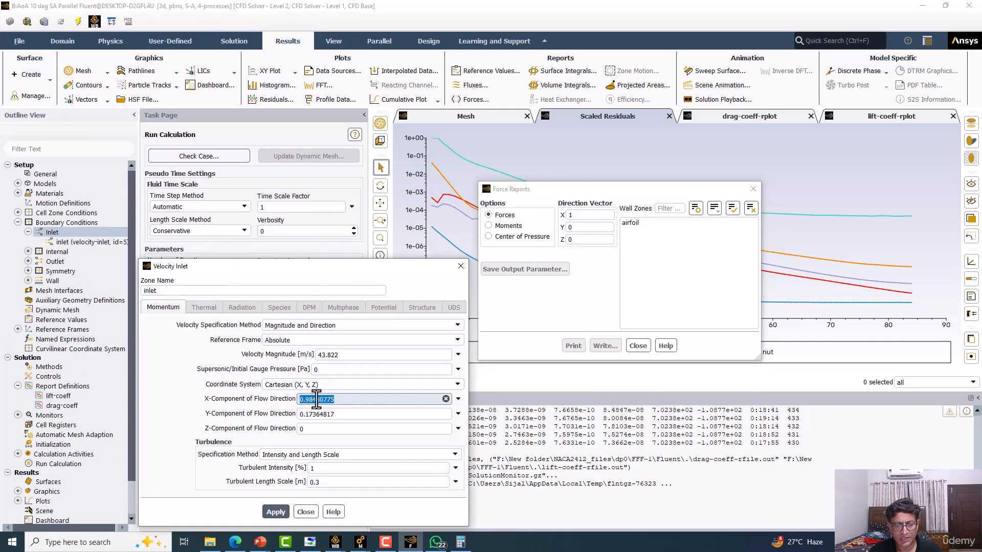
right_click(317, 400)
left_click(340, 447)
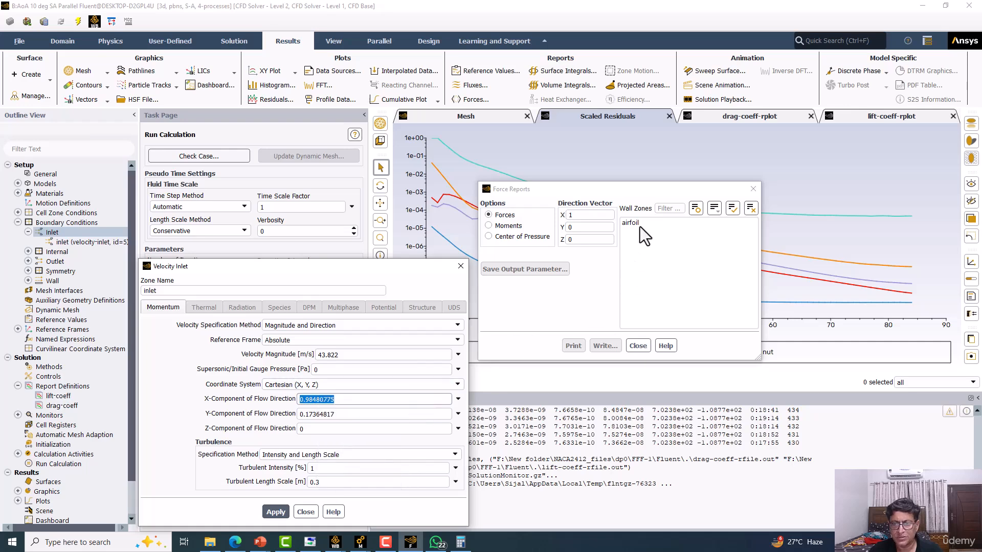
left_click_drag(655, 191, 325, 128)
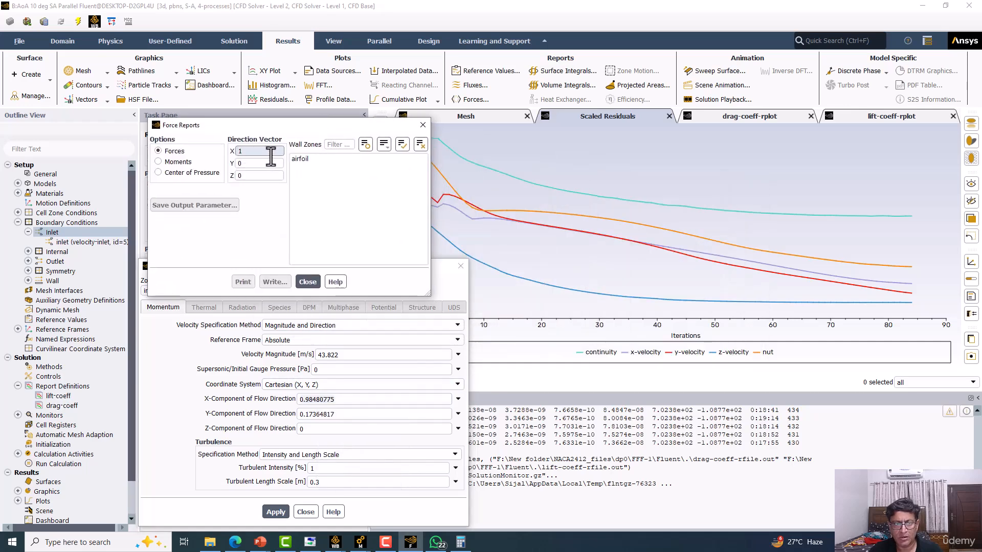
double_click(266, 156)
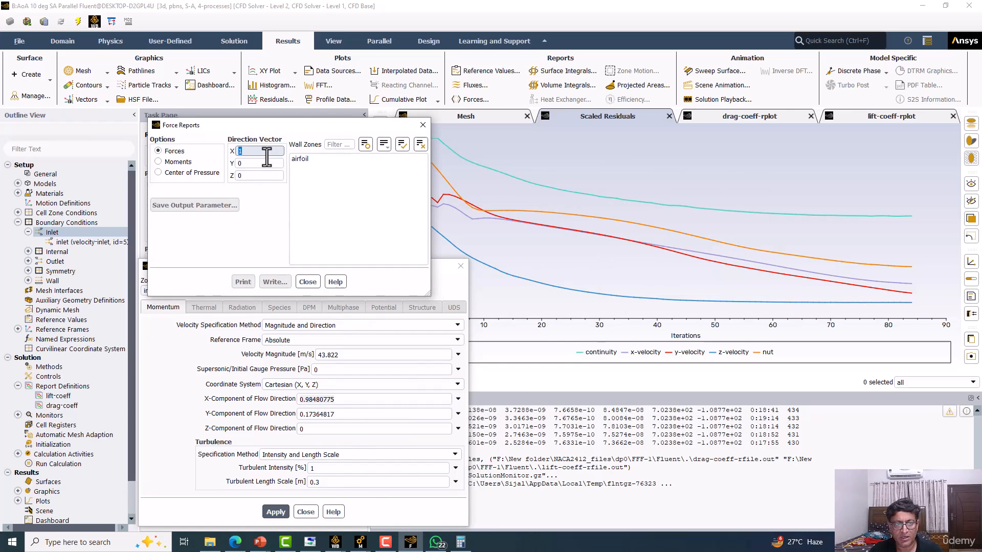
right_click(266, 151)
left_click(289, 215)
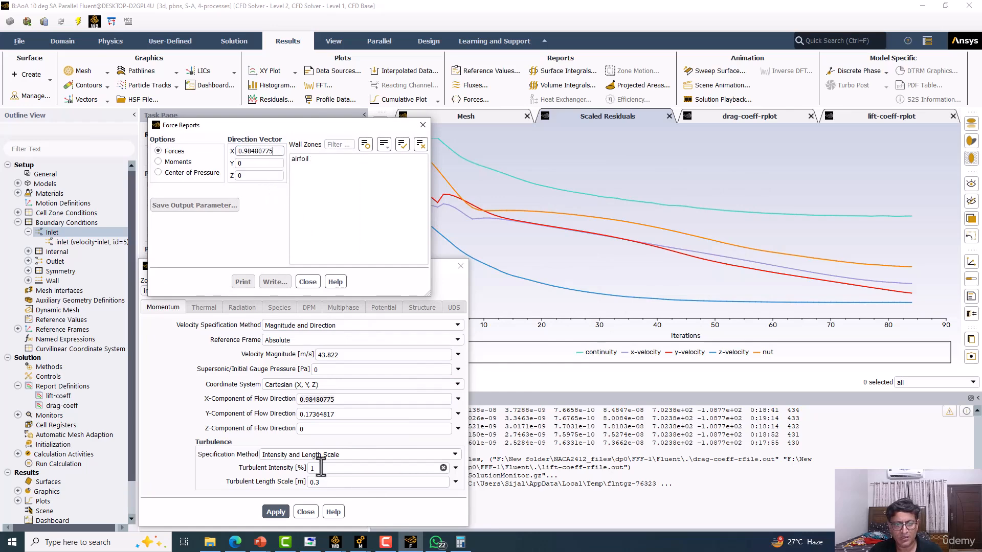
Step: Copy the inlet's Y-component into the force report's Y direction as 0.17364817 and print the forces for the airfoil zone
left_click_drag(365, 416, 265, 409)
right_click(322, 413)
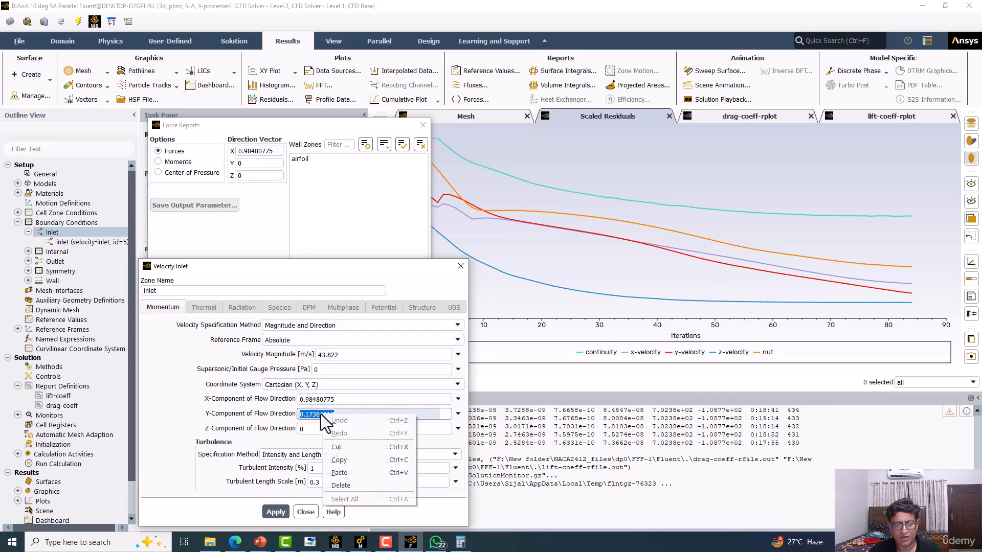
left_click(338, 460)
left_click(263, 163)
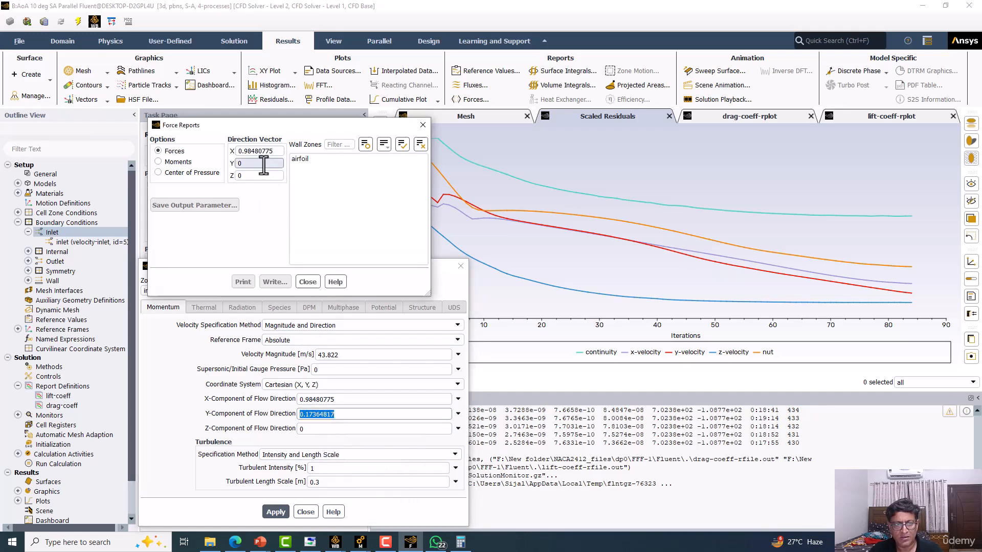
right_click(263, 163)
left_click(279, 224)
left_click(306, 162)
left_click(243, 282)
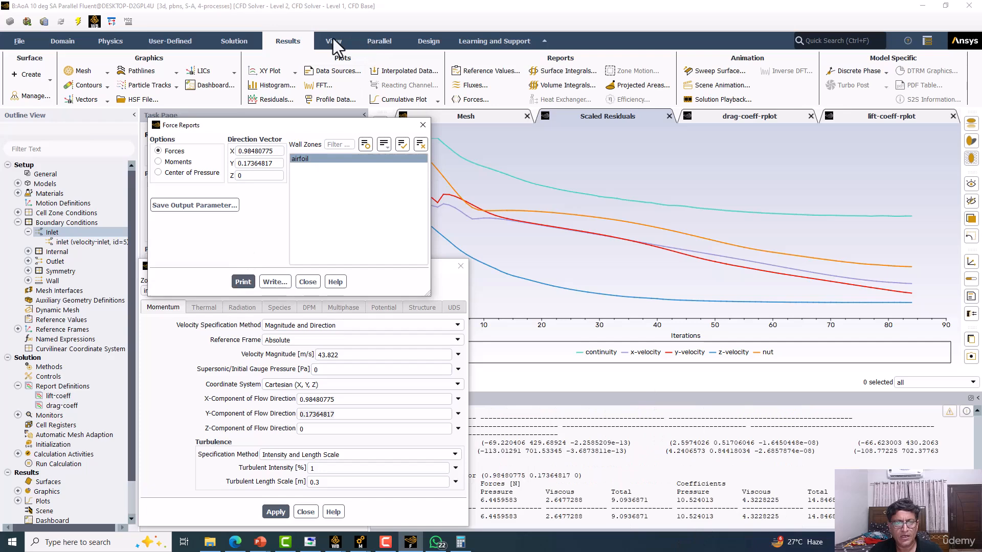
Step: Compute the reference values from the inlet with an area of 0.3 m² and print the airfoil's drag-direction force report again
left_click(486, 71)
left_click_drag(276, 127, 131, 337)
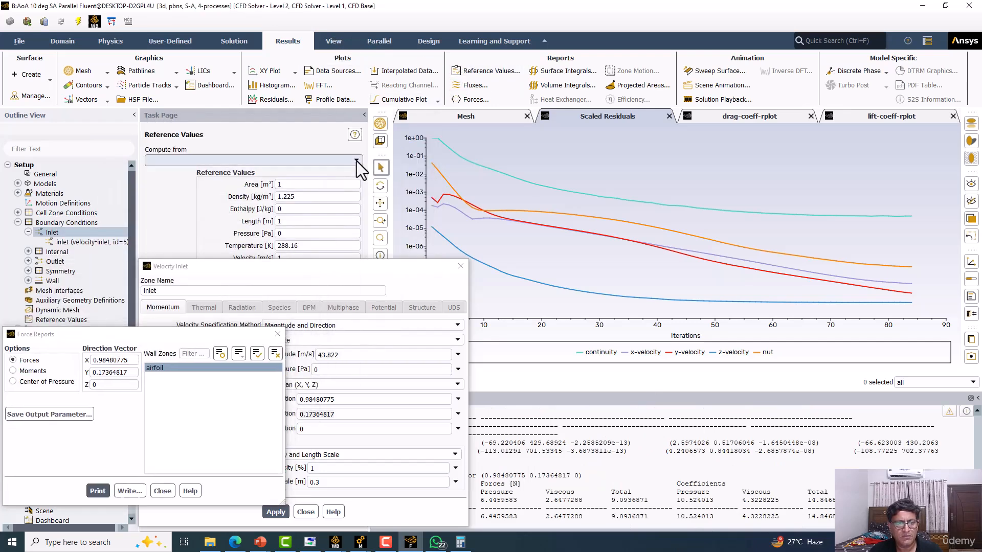
left_click(356, 161)
left_click(314, 170)
key("Tab")
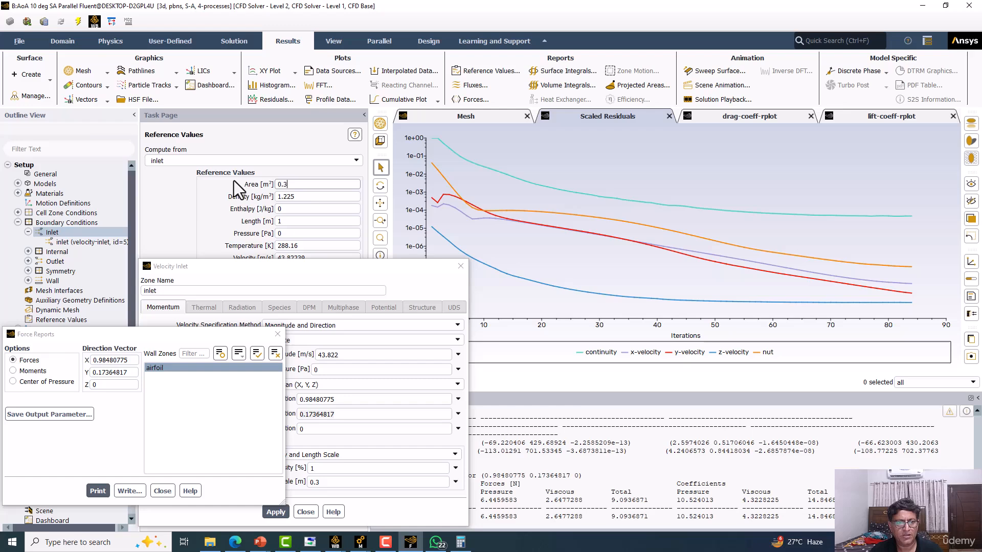
left_click_drag(145, 336, 210, 234)
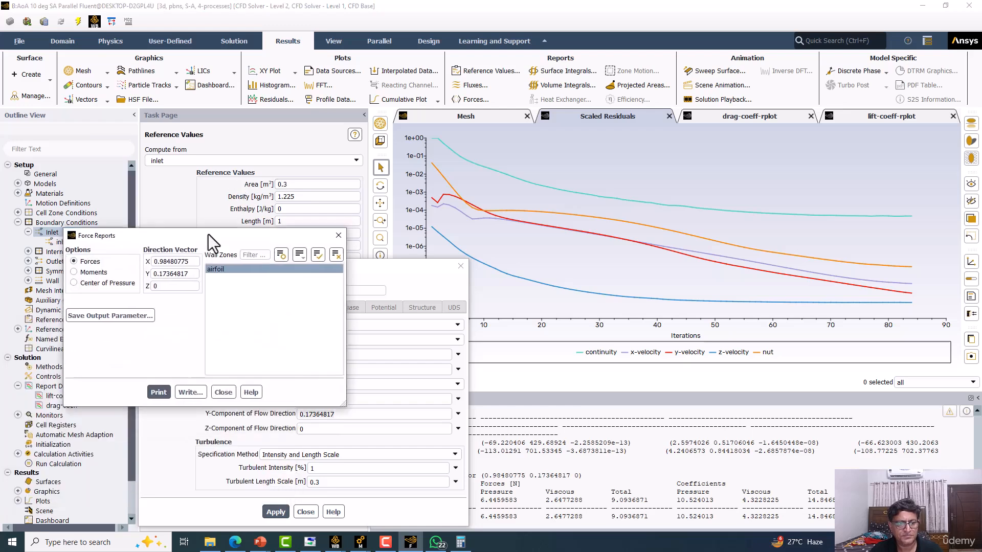
left_click(163, 389)
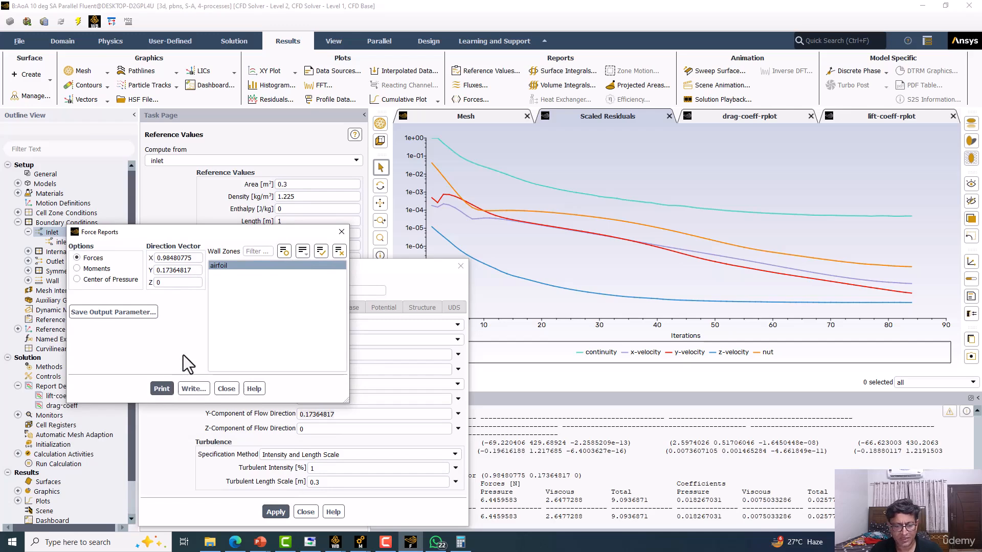
Step: Switch to the PowerPoint presentation CFD analysis of NACA 2412 and show the Results slide comparing Cd and Cl at 0 and 10 degrees
left_click(261, 542)
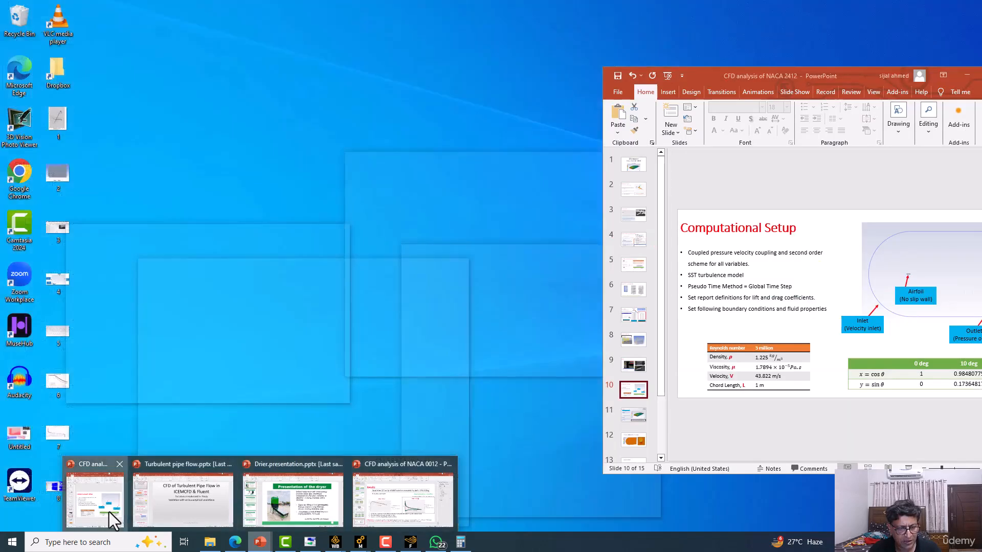
left_click(109, 511)
scroll(758, 337, "down", 5)
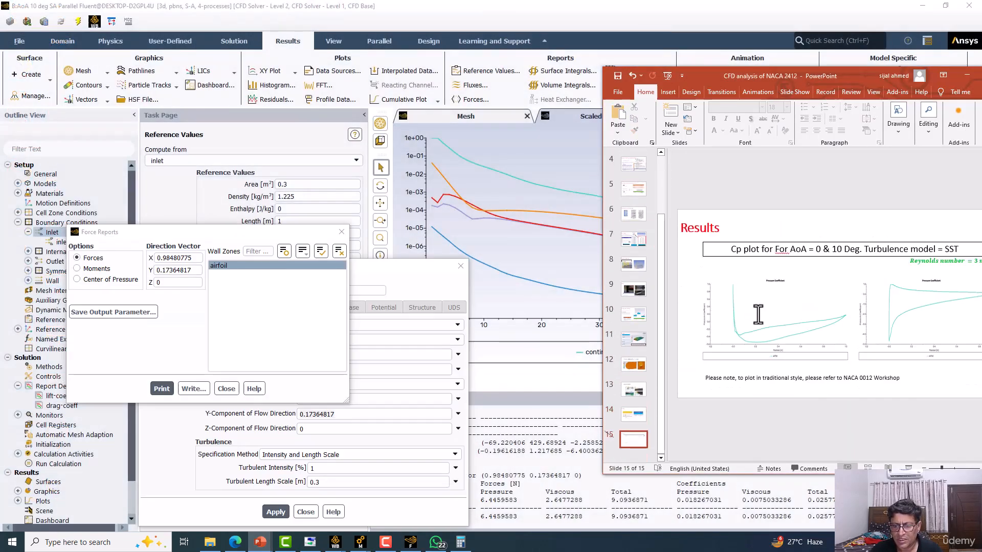
left_click(630, 416)
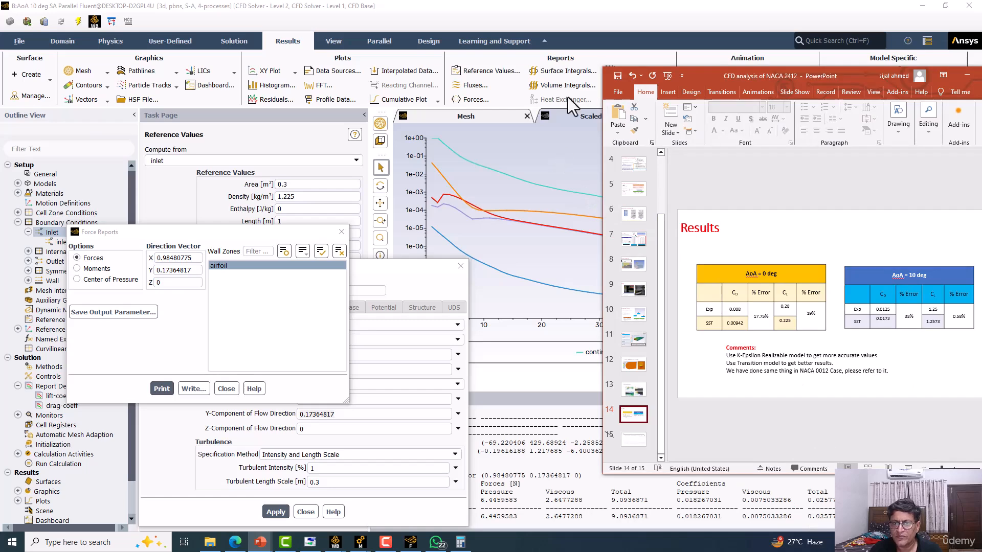
Step: Switch back to Fluent and examine the drag coefficient convergence plot
left_click(561, 17)
left_click(732, 114)
mouse_move(859, 309)
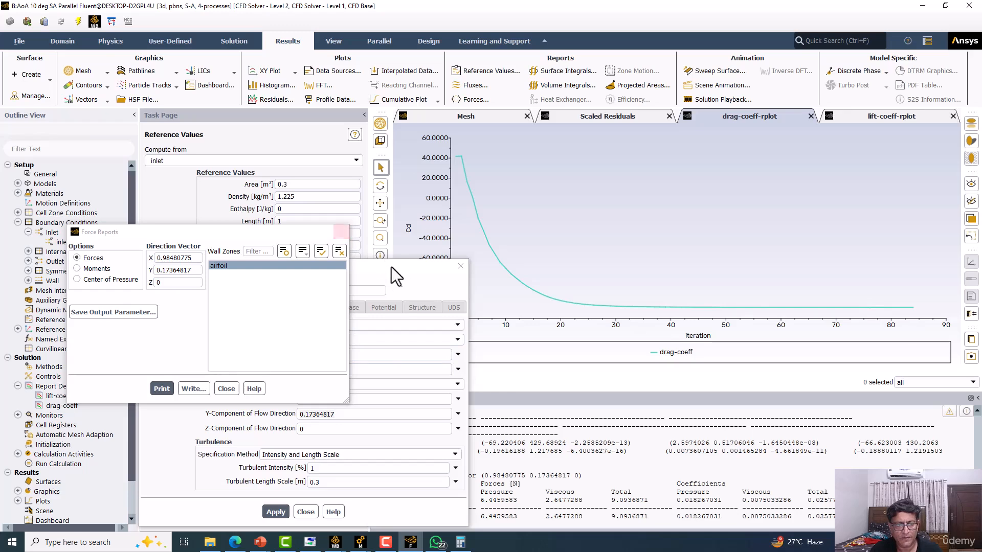
Step: Move the force report's X direction value to its Y direction, making Y 0.98480775 and leaving X empty
left_click_drag(401, 267, 695, 288)
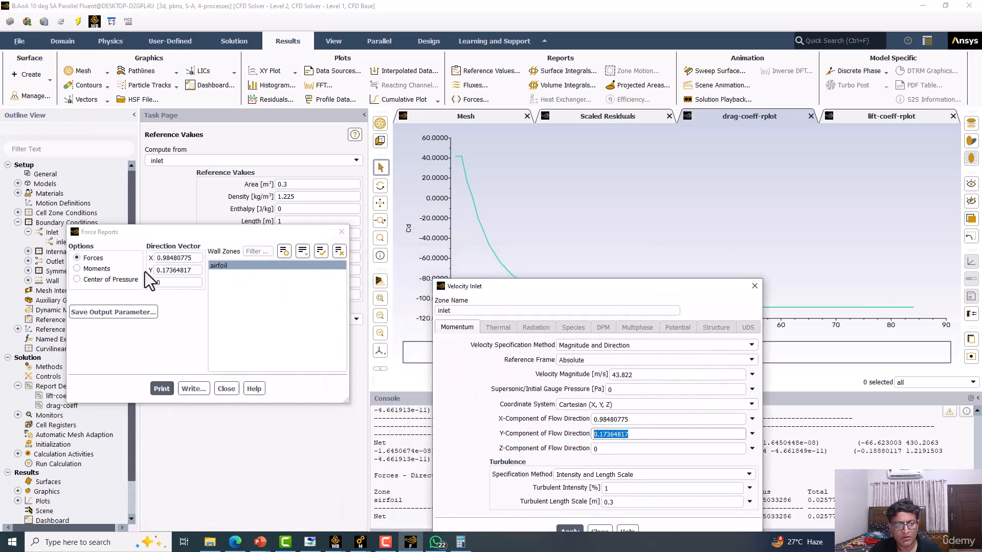
left_click_drag(198, 258, 120, 260)
right_click(161, 260)
left_click(174, 292)
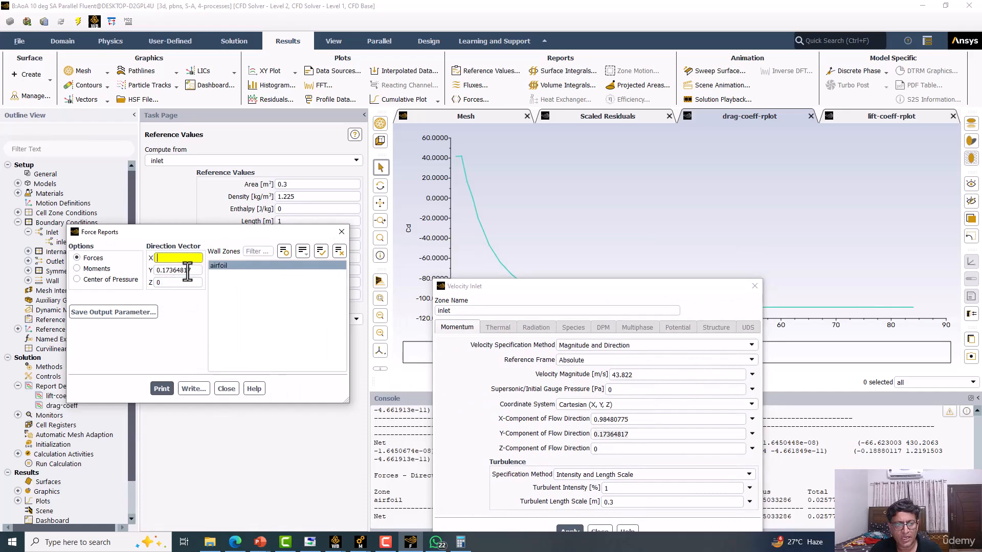
left_click_drag(200, 270, 159, 273)
right_click(159, 272)
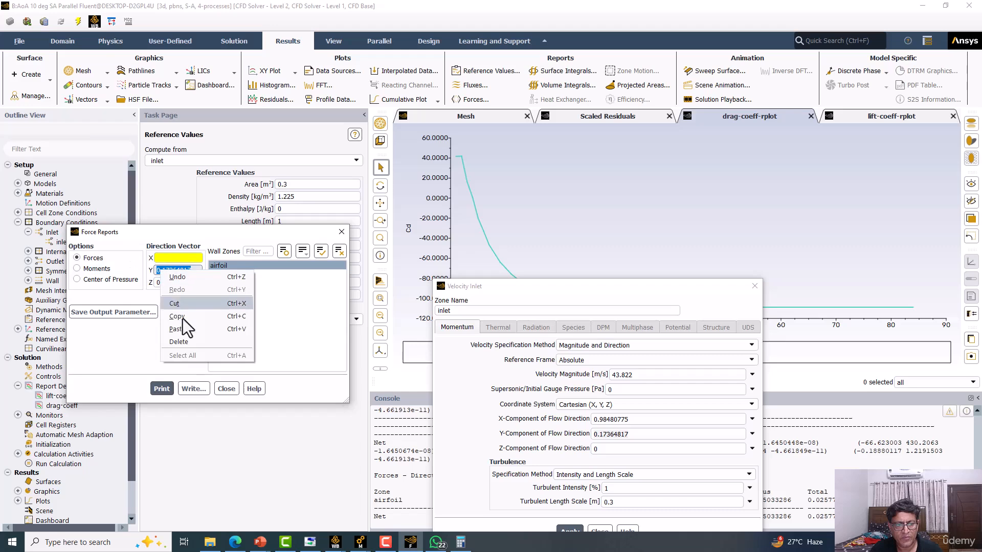
left_click(184, 329)
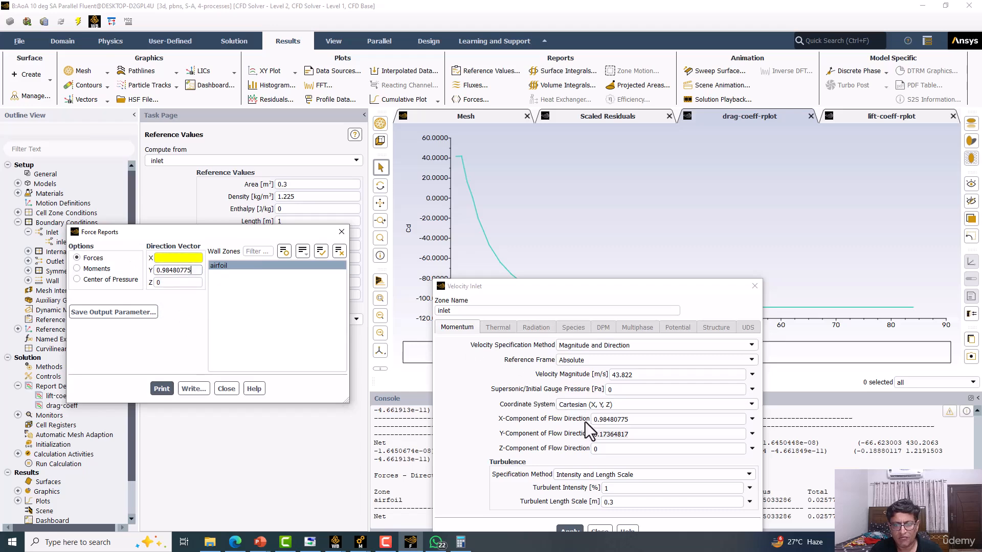
Step: Copy the inlet's Y-component of flow direction and set the force report's X direction to -0.17364817
left_click_drag(642, 439, 552, 434)
right_click(605, 436)
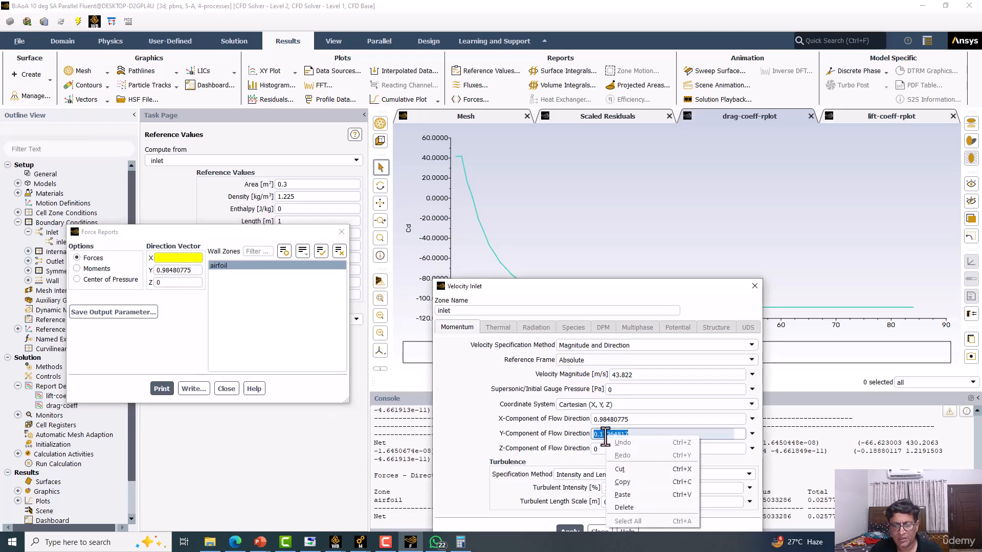
left_click(620, 480)
left_click(172, 257)
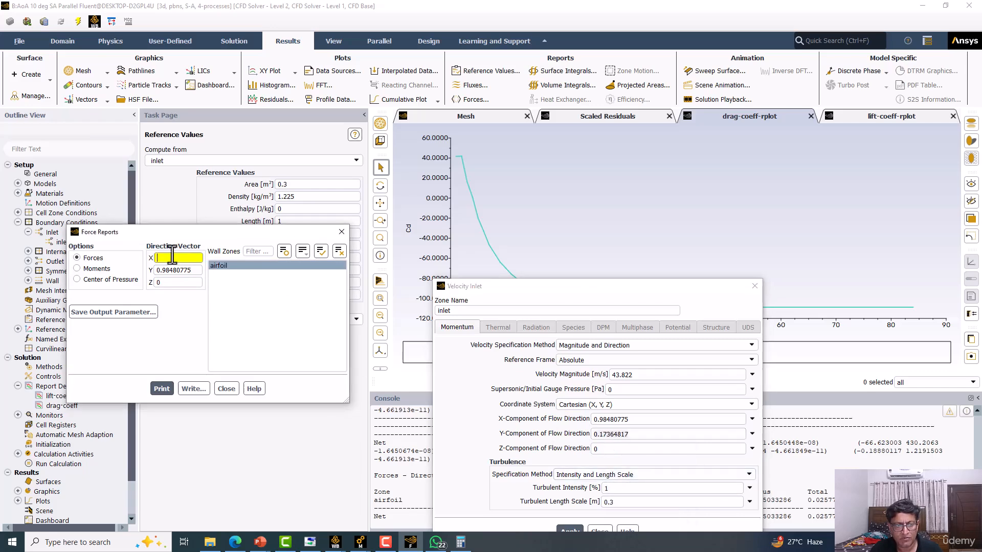
type("-")
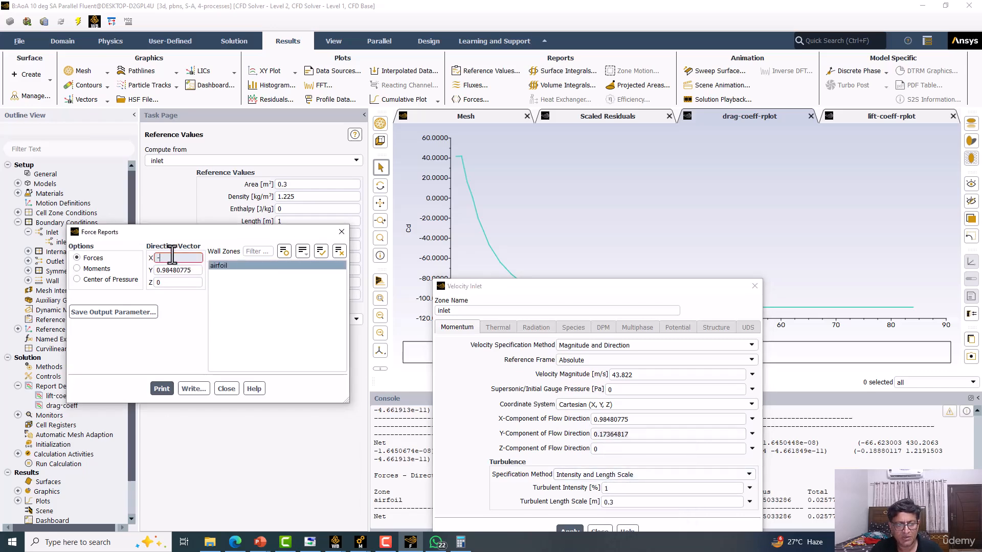
right_click(173, 255)
left_click(183, 310)
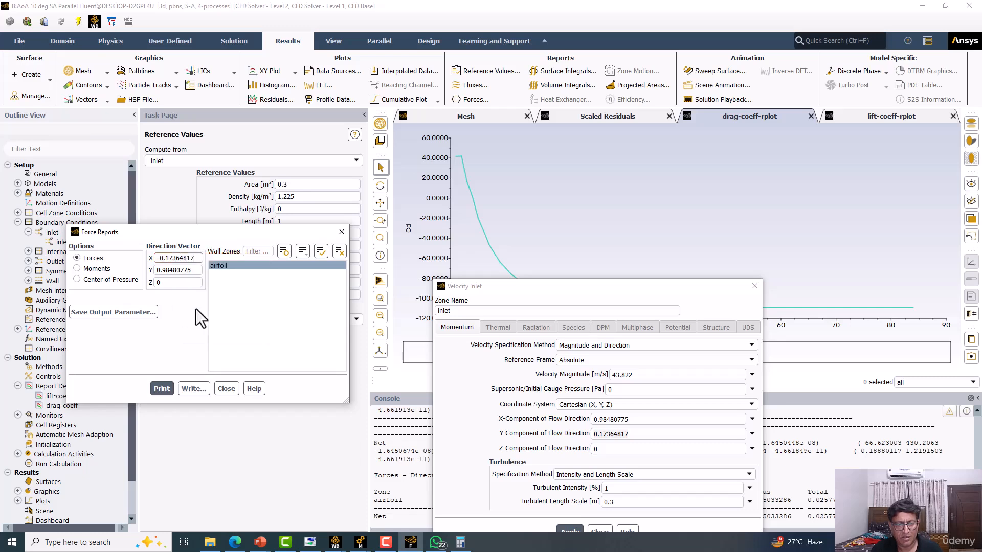
Step: Print the airfoil's lift-direction force report and move the Velocity Inlet dialog away from the console output
left_click_drag(639, 434, 557, 435)
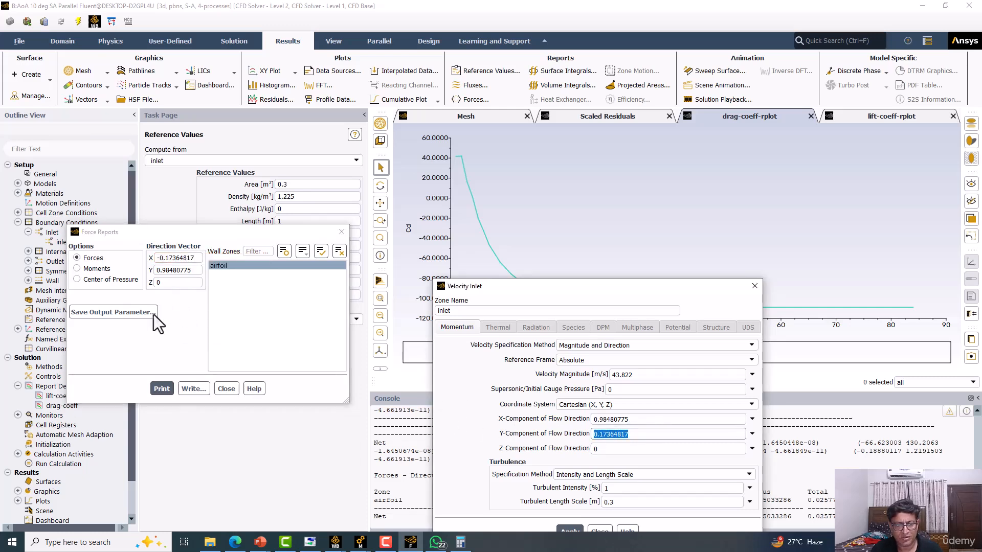
left_click(174, 388)
left_click_drag(570, 284, 339, 103)
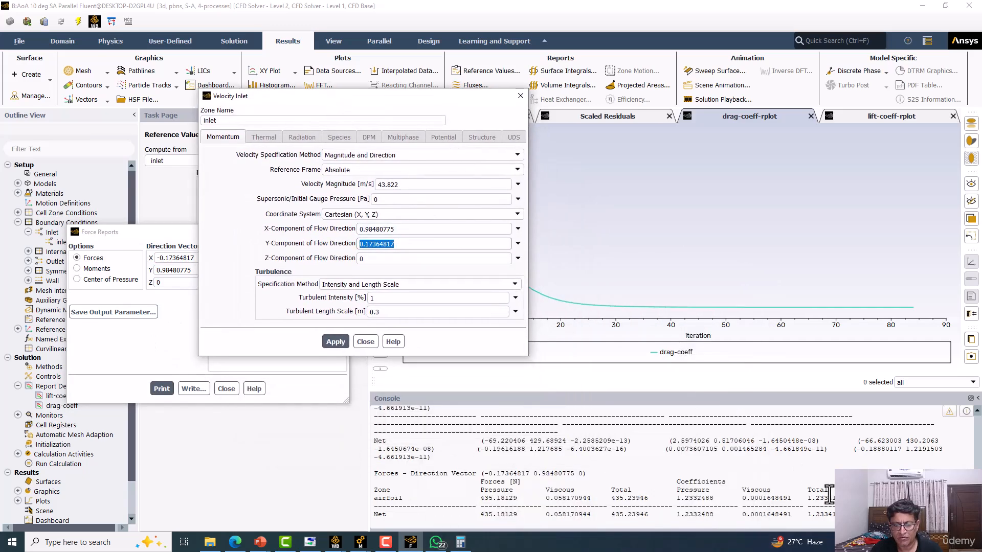
left_click(261, 540)
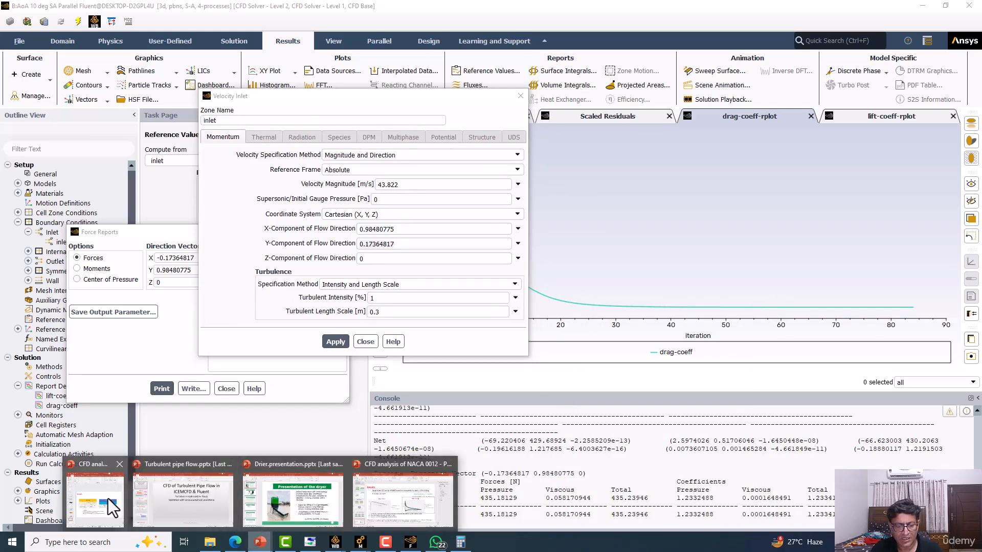
left_click(109, 501)
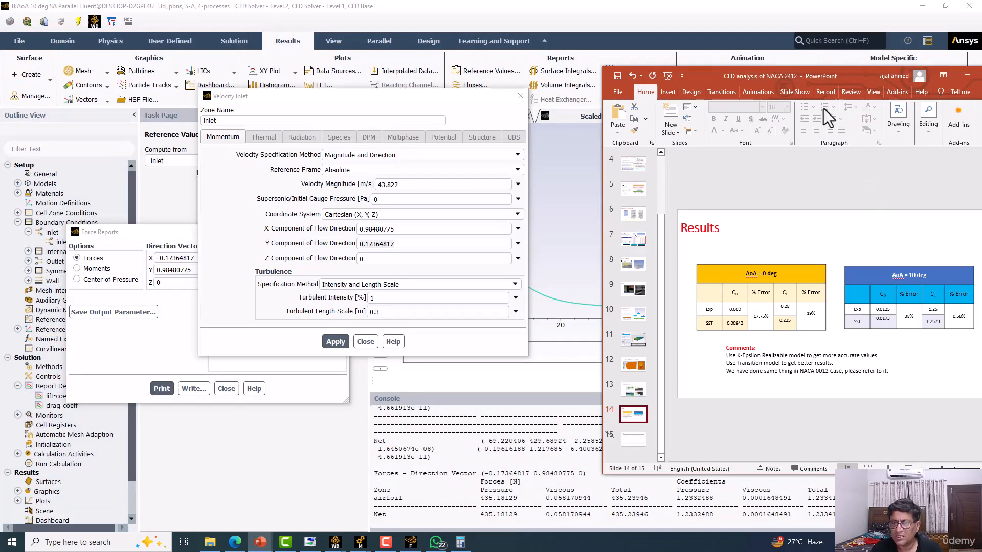
left_click(609, 93)
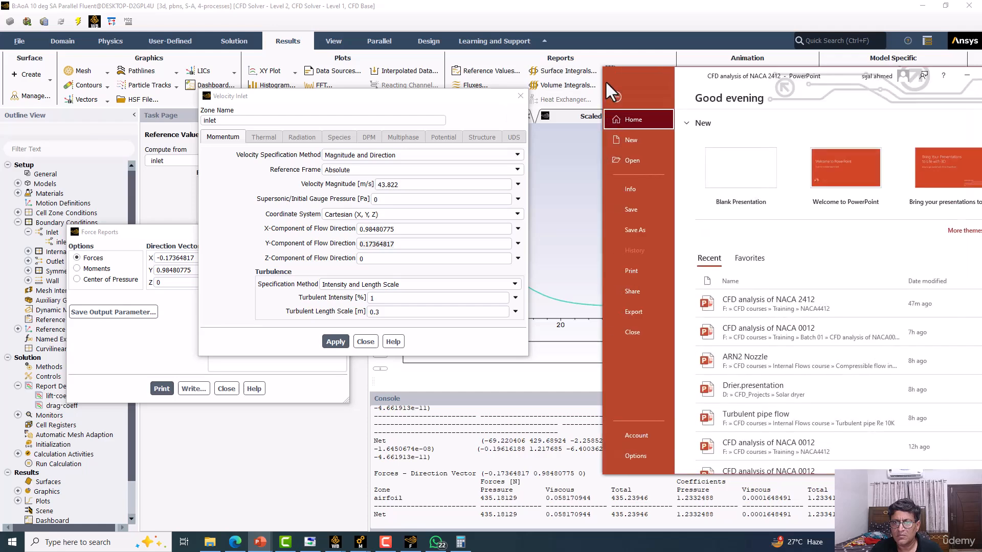
left_click(613, 93)
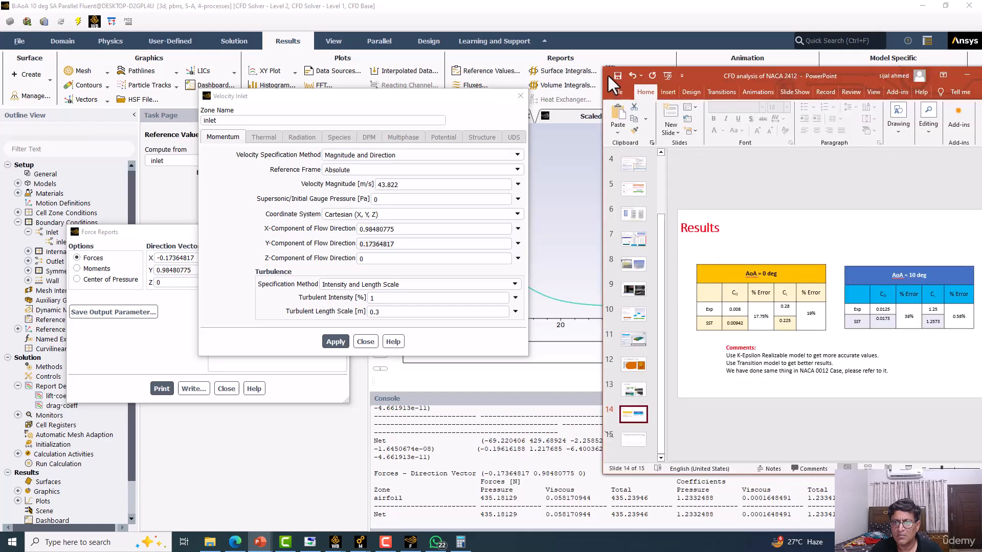
double_click(604, 75)
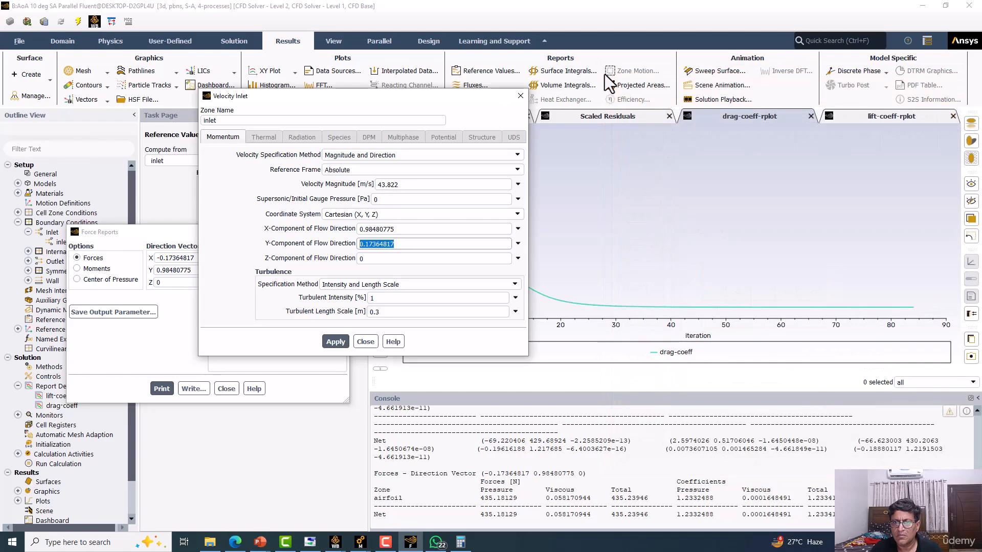
Step: Switch to PowerPoint and open the recent presentation "CFD analysis of NACA 2412"
left_click(260, 542)
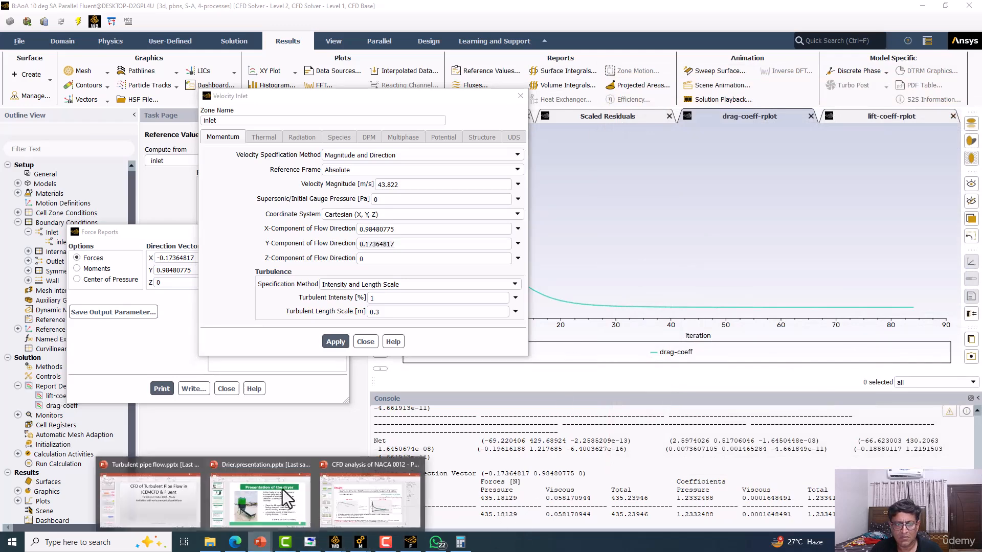
left_click(155, 506)
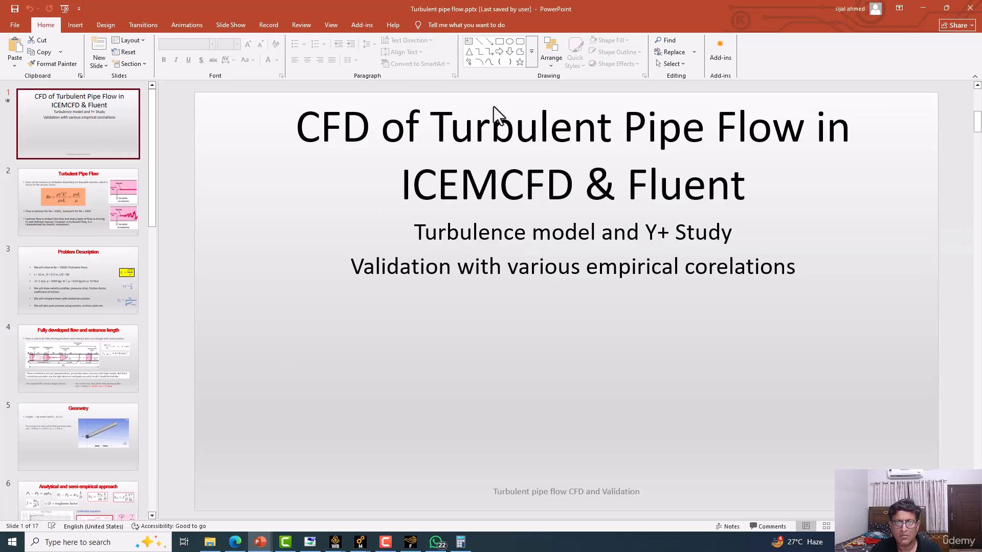
mouse_move(258, 546)
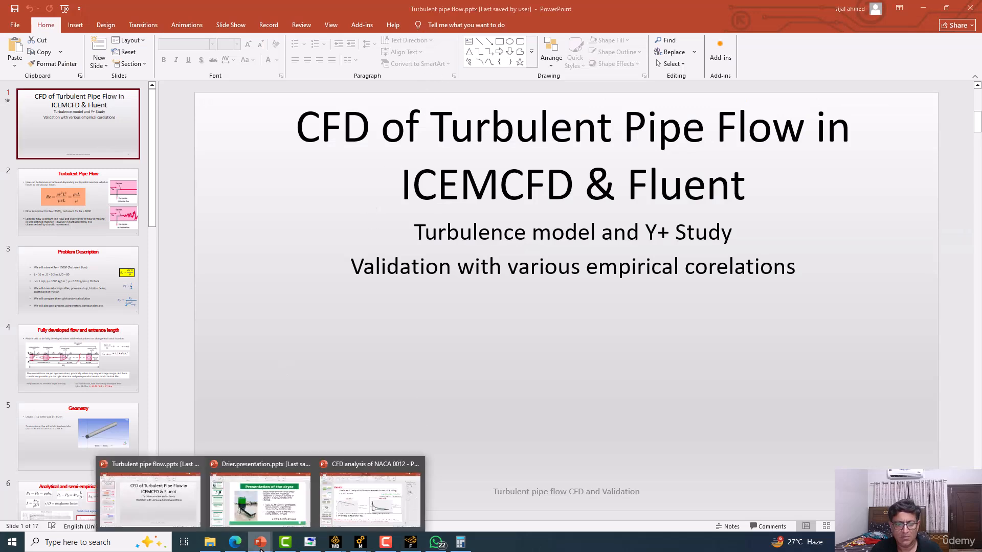
left_click(12, 24)
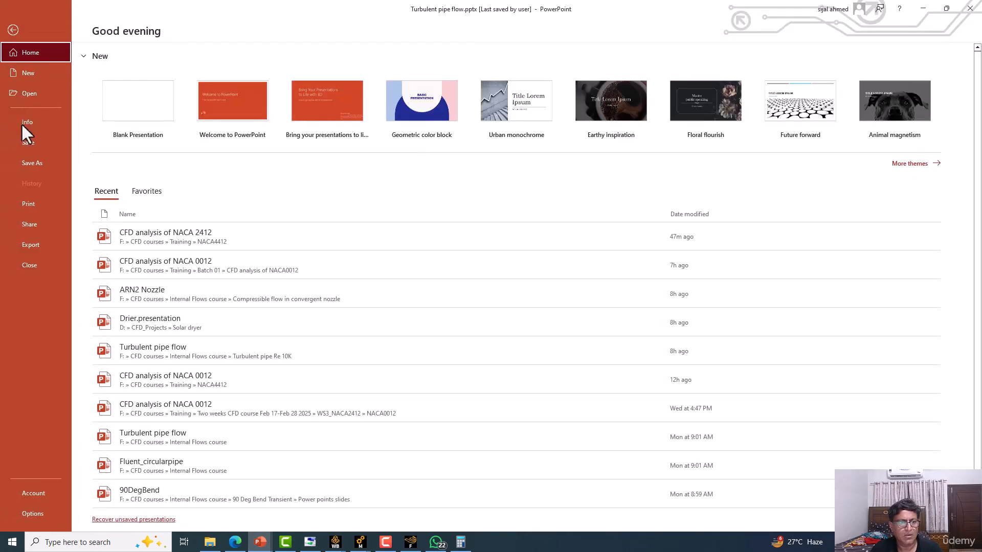
left_click(158, 235)
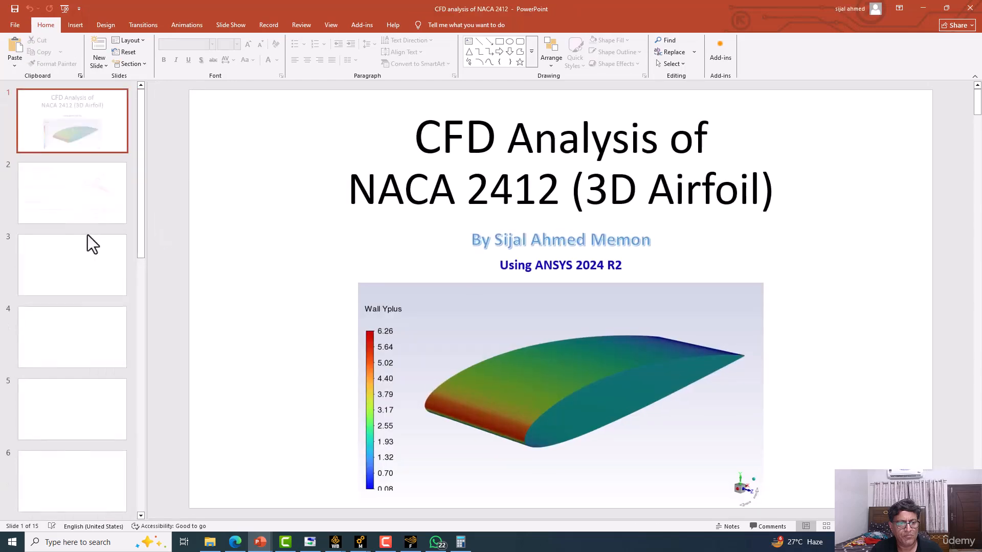
Step: Look at the results slide comparing experimental and SST drag and lift coefficients for 0 and 10 degrees angle of attack
scroll(73, 233, "down", 9)
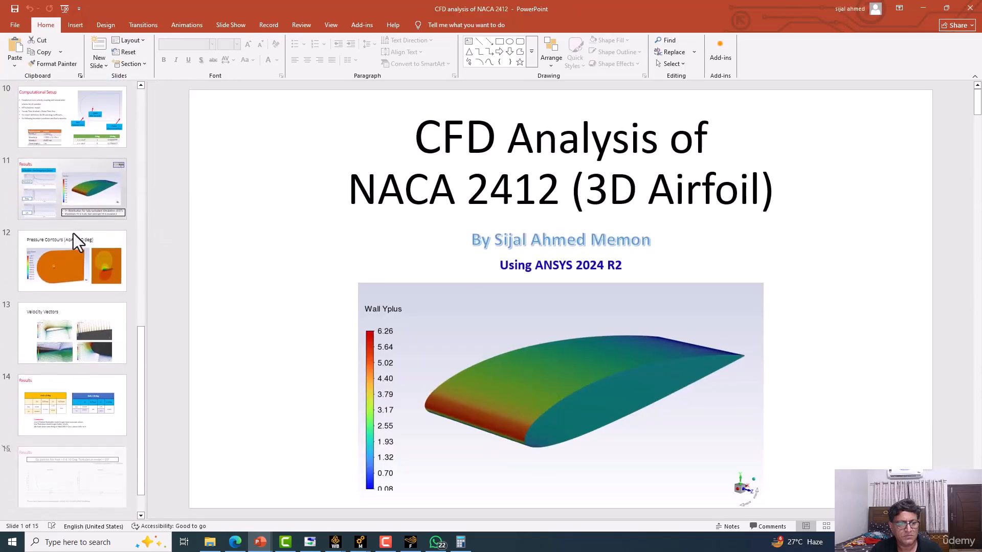
left_click(81, 428)
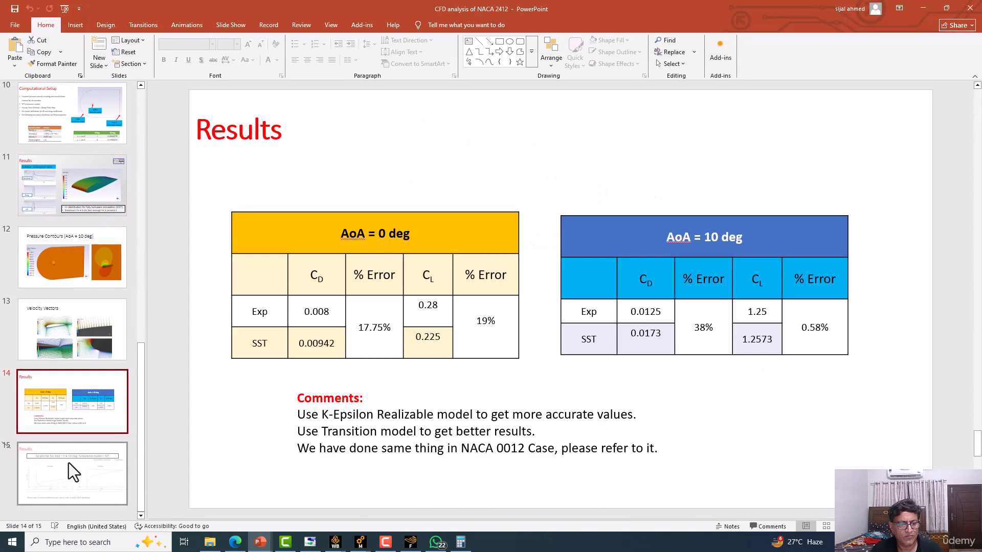
left_click(69, 458)
left_click(67, 426)
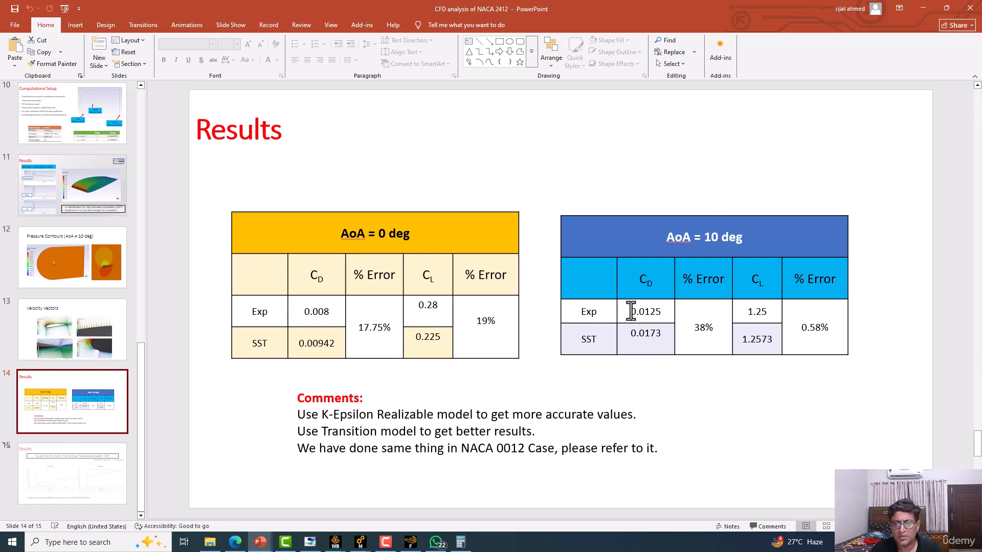
Step: Shrink the presentation window and place it beside Fluent's console to compare the AoA = 10 deg coefficients with the force report
left_click(943, 8)
left_click(923, 7)
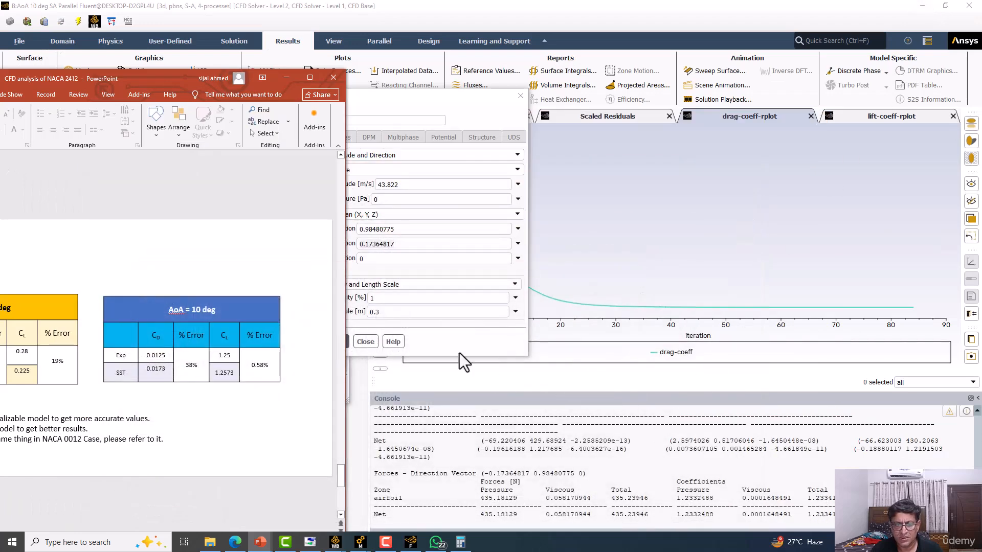
left_click_drag(177, 81, 263, 53)
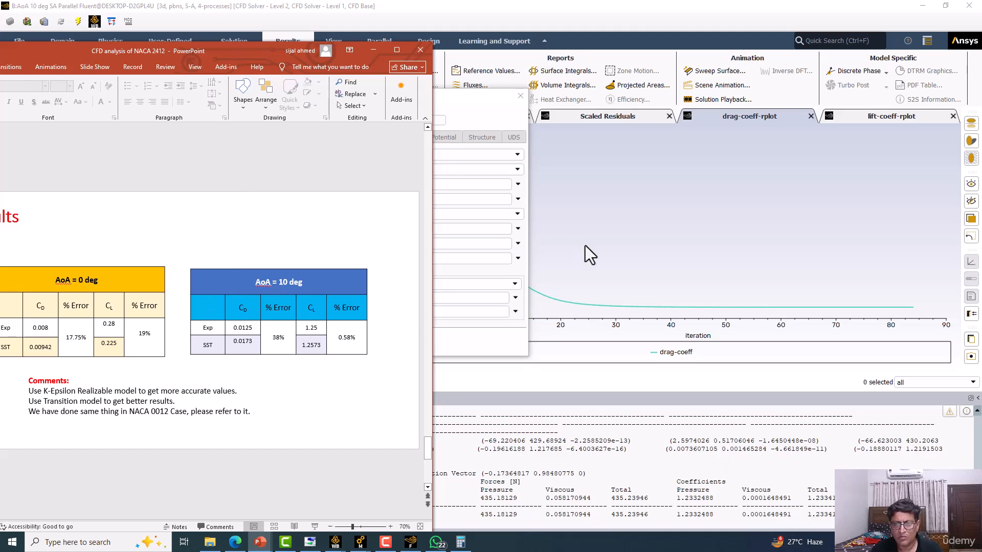
left_click(654, 458)
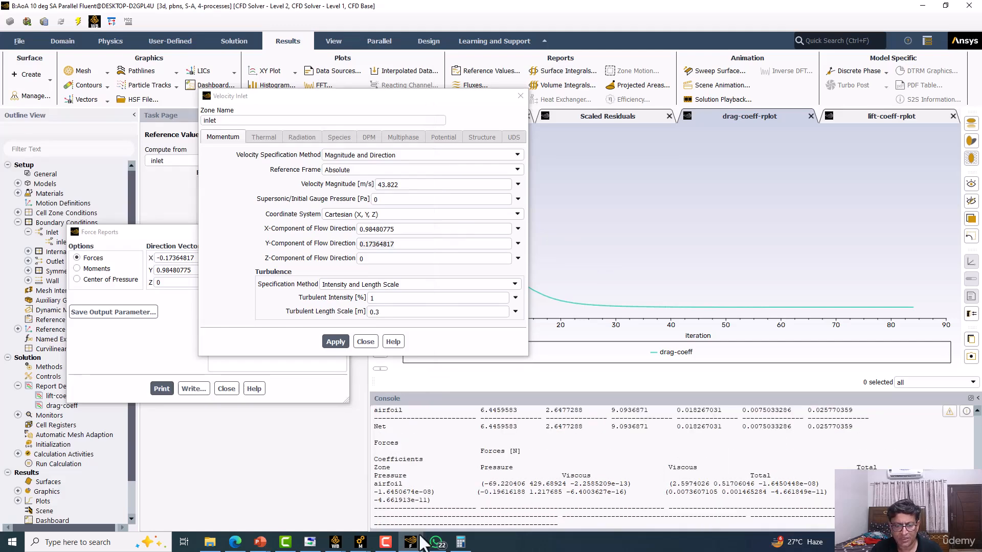
Step: Bring the NACA 2412 presentation back to the front and maximize its window
mouse_move(261, 543)
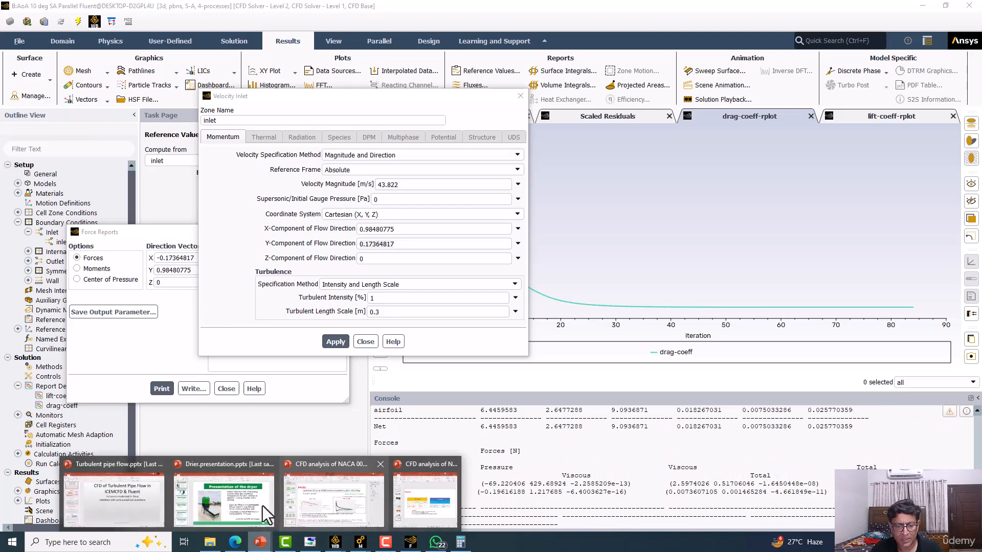
left_click(438, 505)
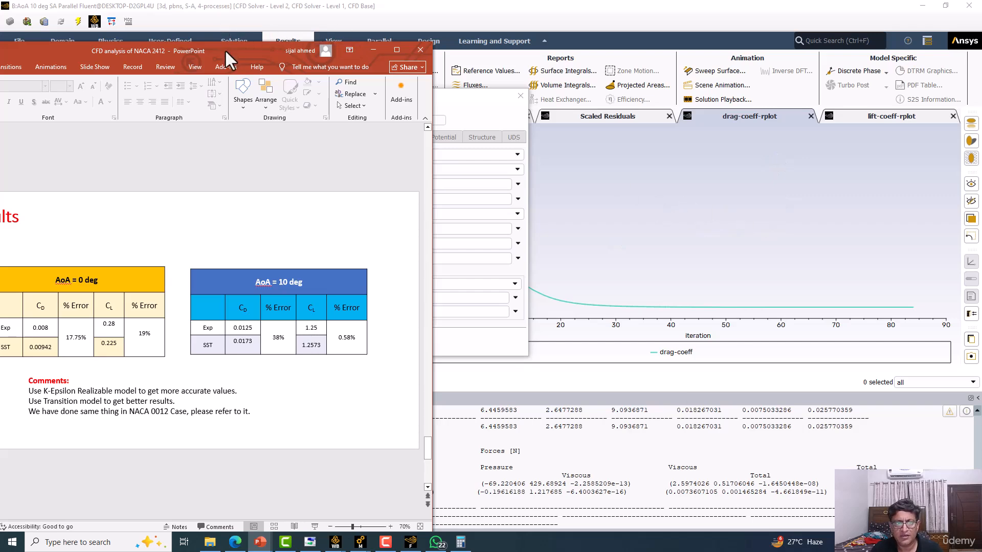
left_click_drag(225, 48, 321, 47)
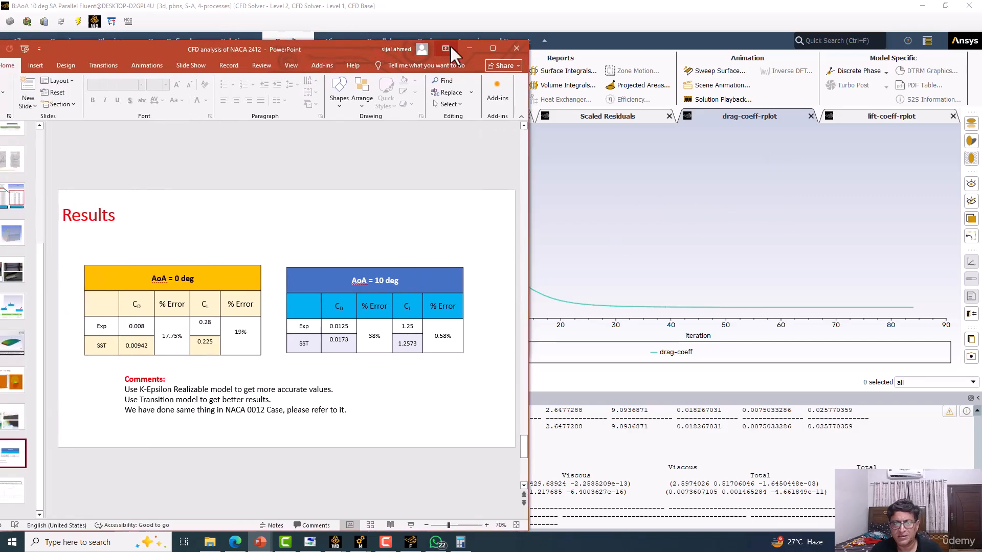
left_click(492, 49)
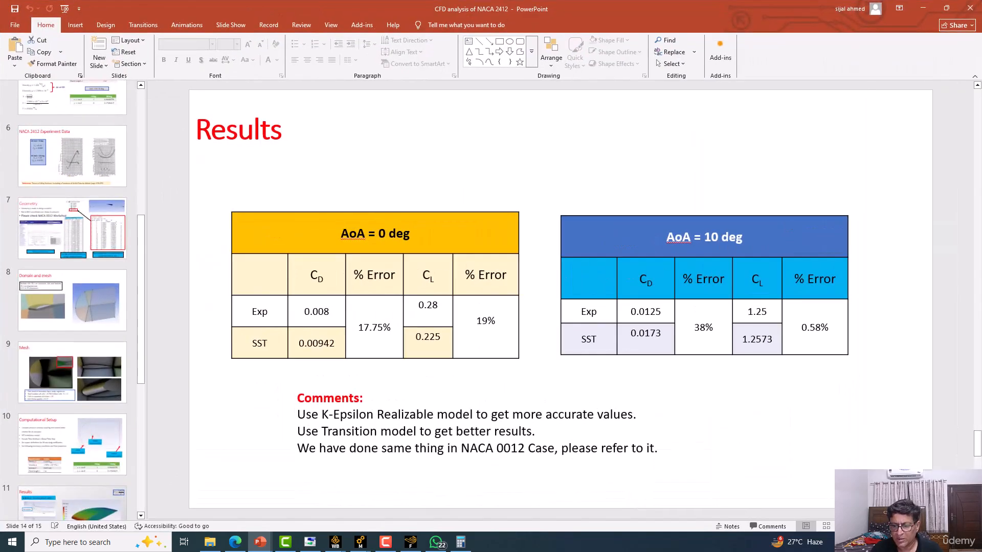
Step: Present the results table slide full screen, end the slide show and display the slide with the Cp plots for both angles
key("shift+F5")
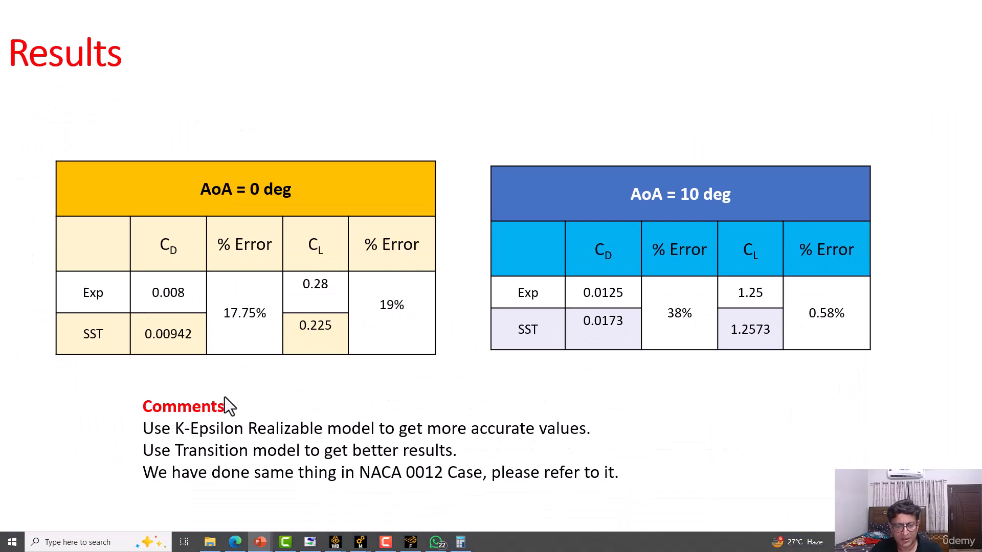
key("Right")
key("Left")
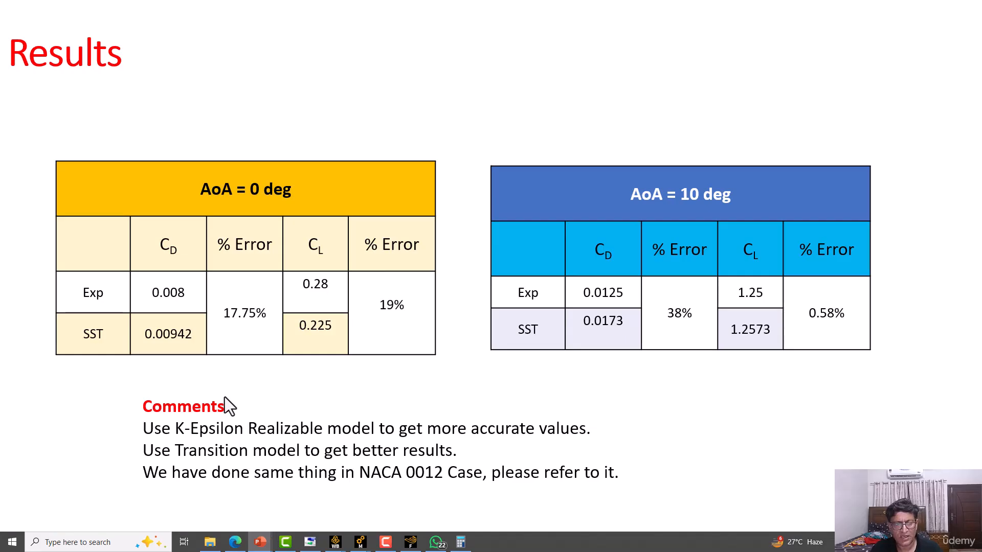
key("Escape")
left_click(47, 472)
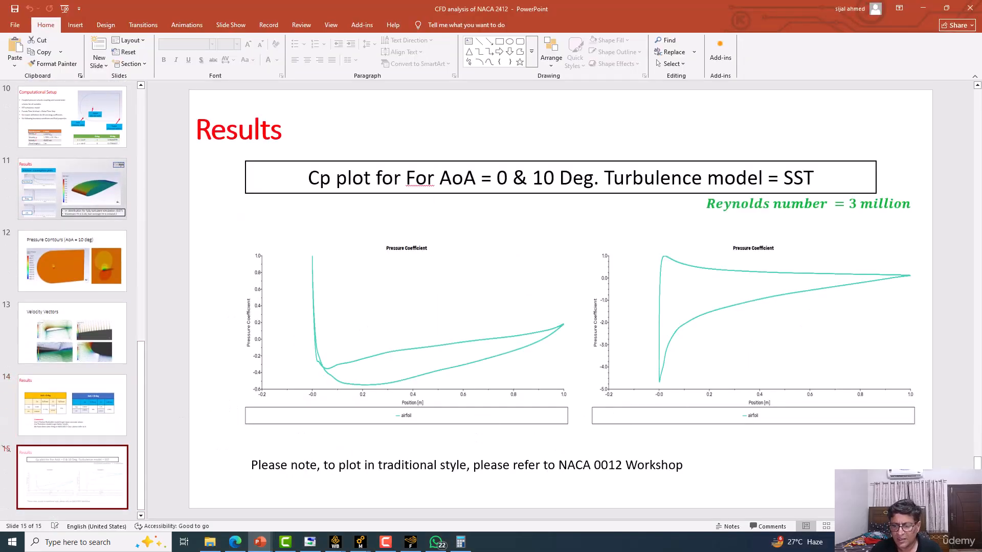
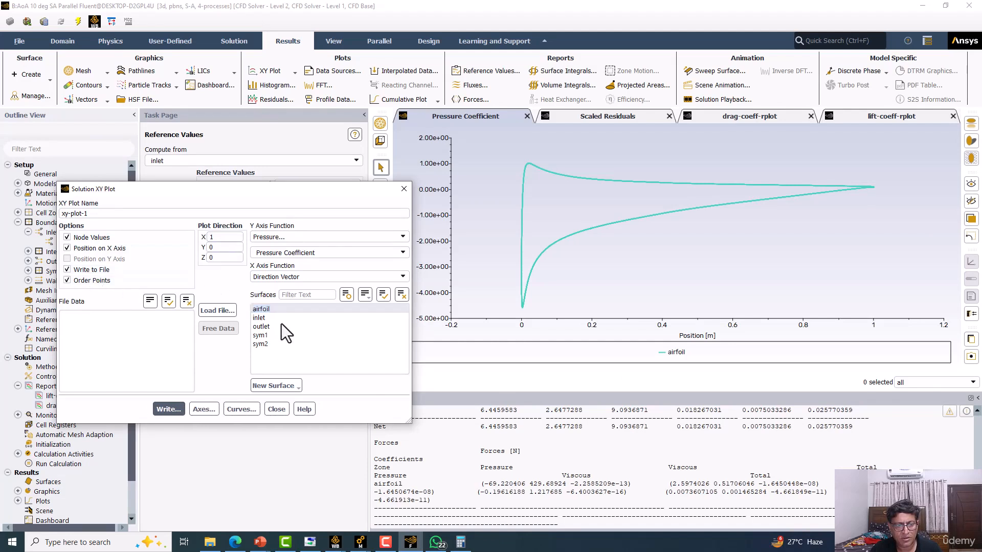
Step: Write the airfoil's pressure coefficient plot data to an XY file named cp10de in the NACA2412_files folder
left_click(162, 410)
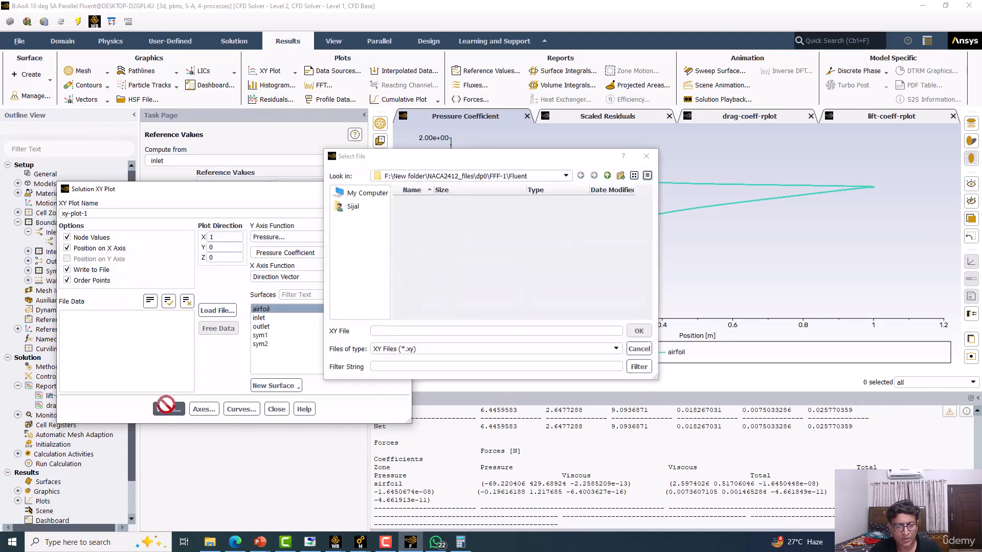
left_click(607, 175)
left_click(608, 176)
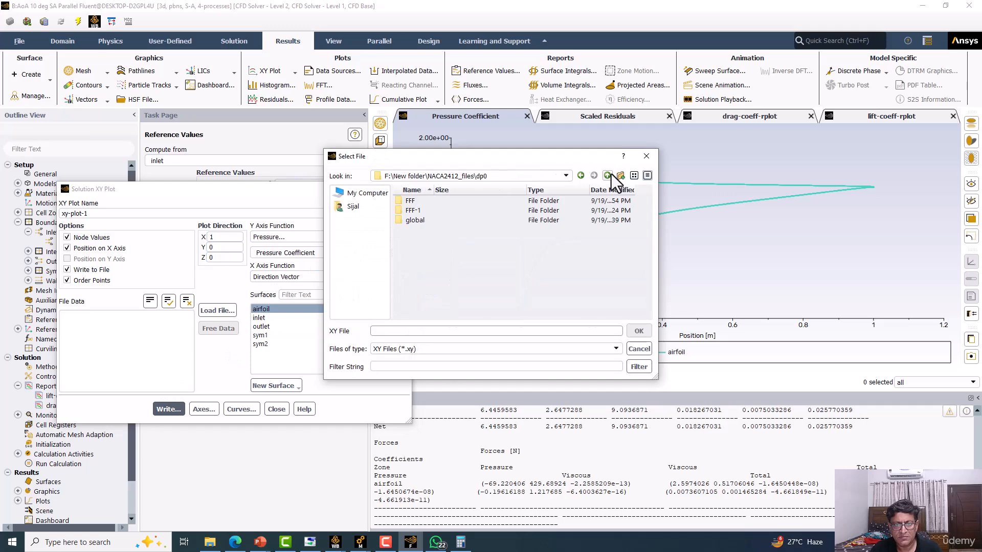
left_click(607, 176)
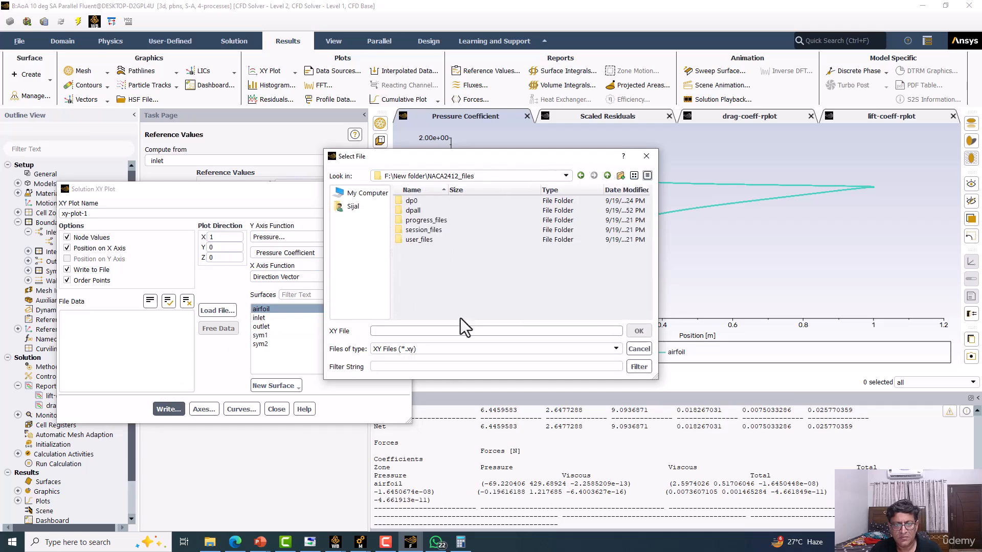
type("c")
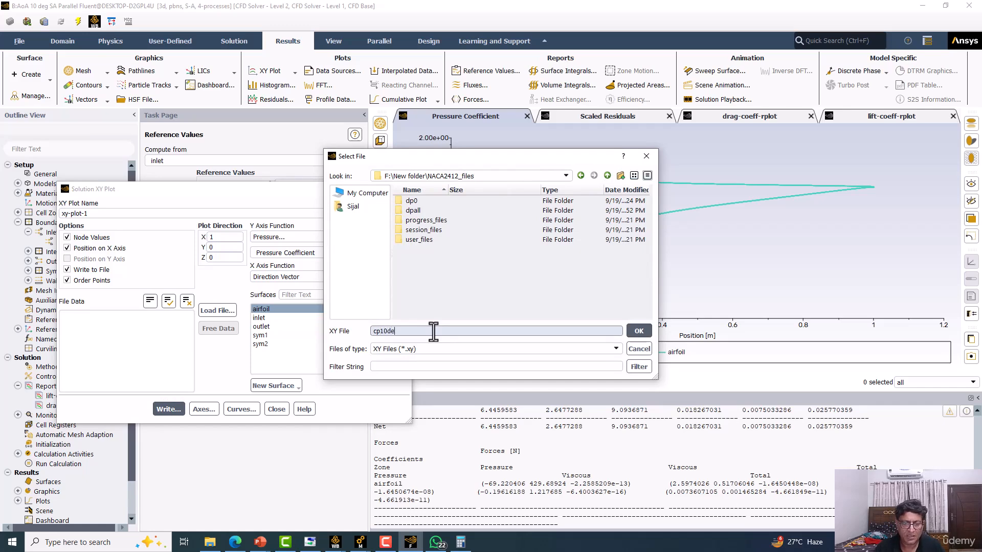
type("p10de")
key("Return")
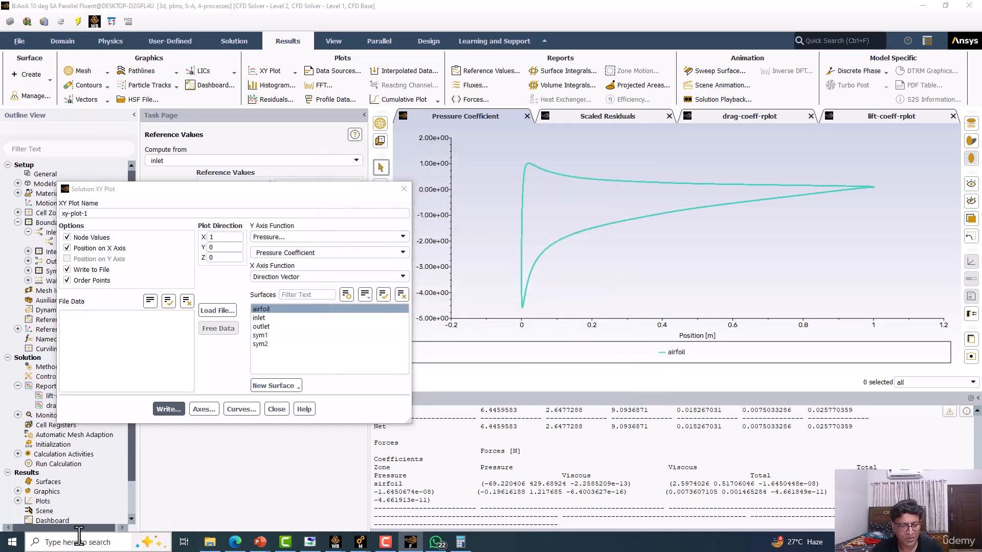
Step: Launch Excel and create a blank workbook
left_click(79, 537)
type("exc")
left_click(77, 261)
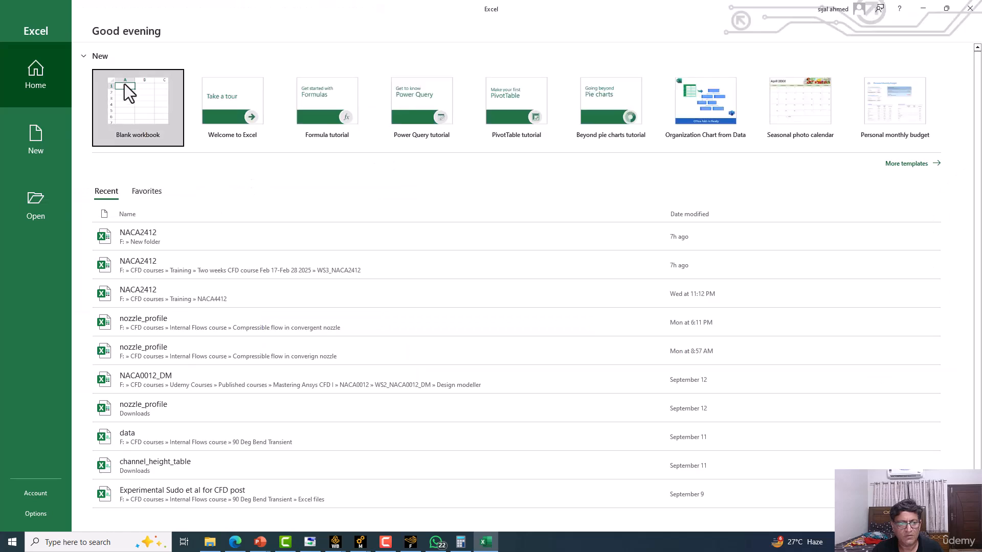
left_click(124, 84)
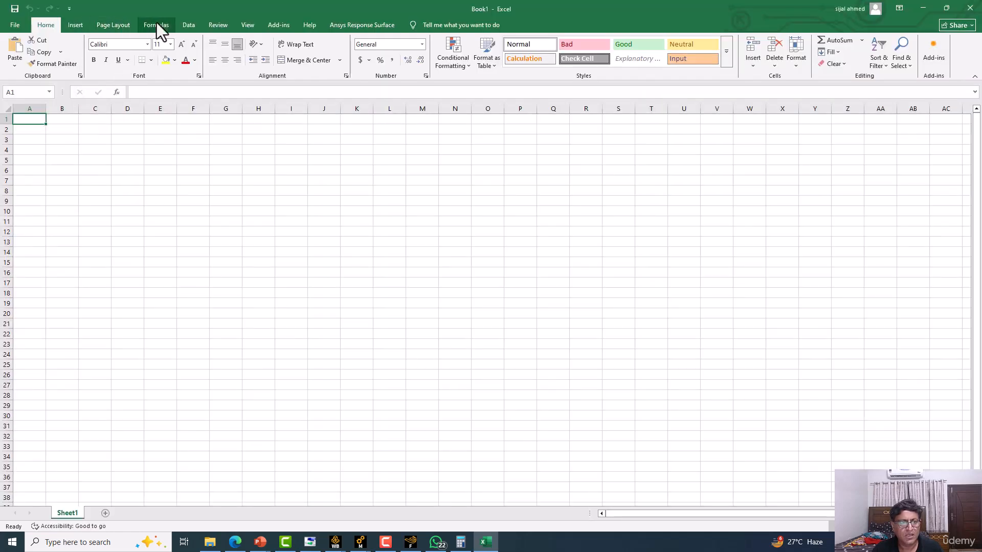
Step: Start a text file import and browse to New folder on the F: drive with all file types listed
left_click(188, 25)
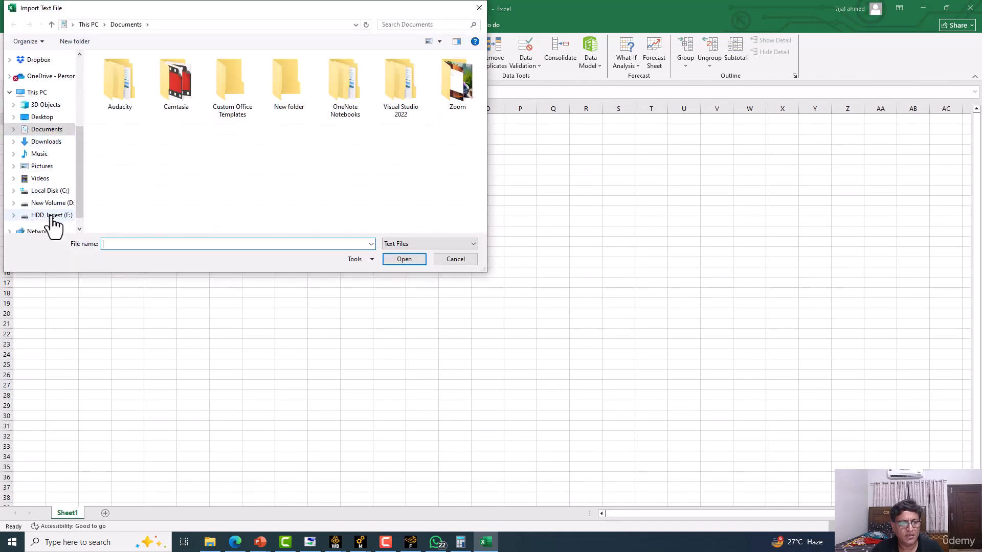
left_click(51, 215)
double_click(228, 105)
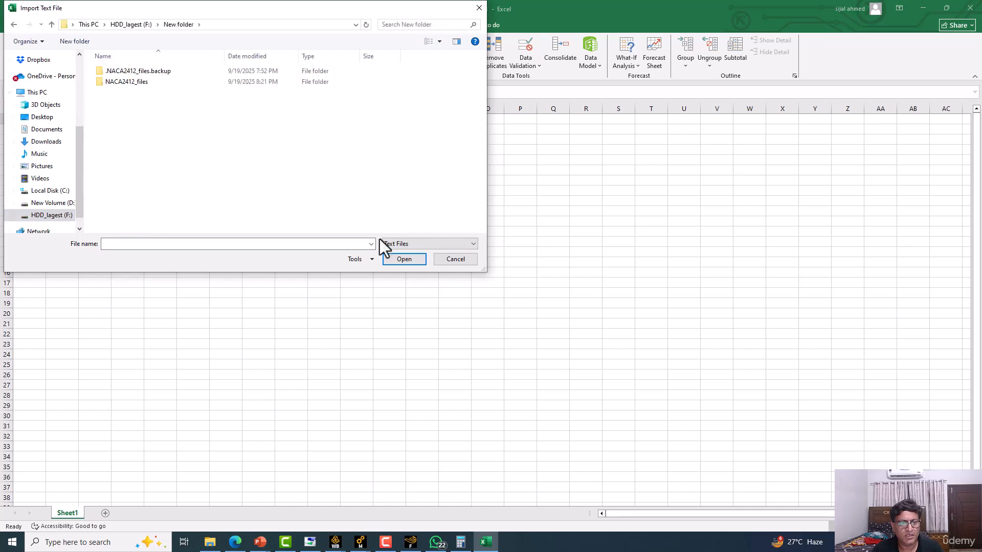
left_click(438, 245)
left_click(410, 252)
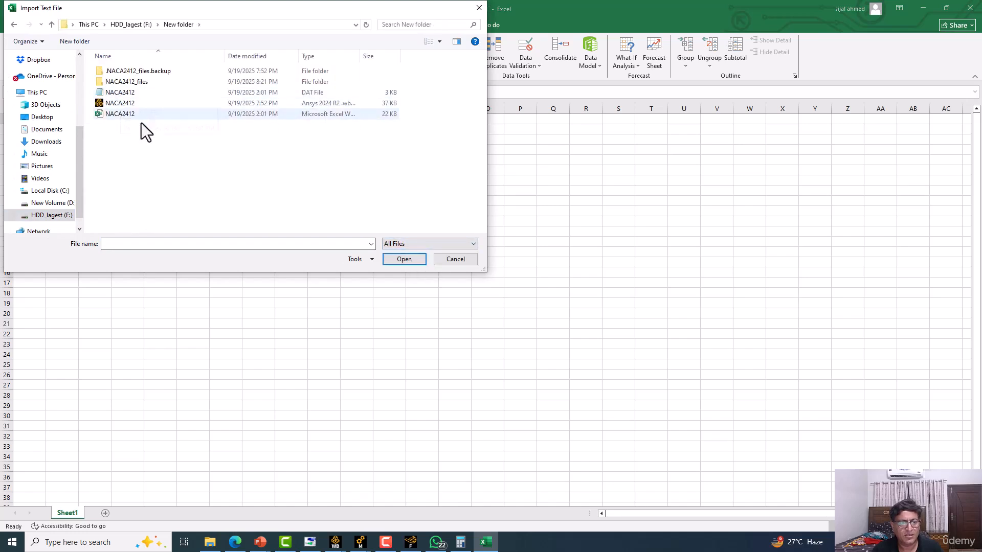
Step: Switch to Fluent and write the airfoil's pressure coefficient plot data to a file named cpaoa10 in F:\New folder
left_click(414, 545)
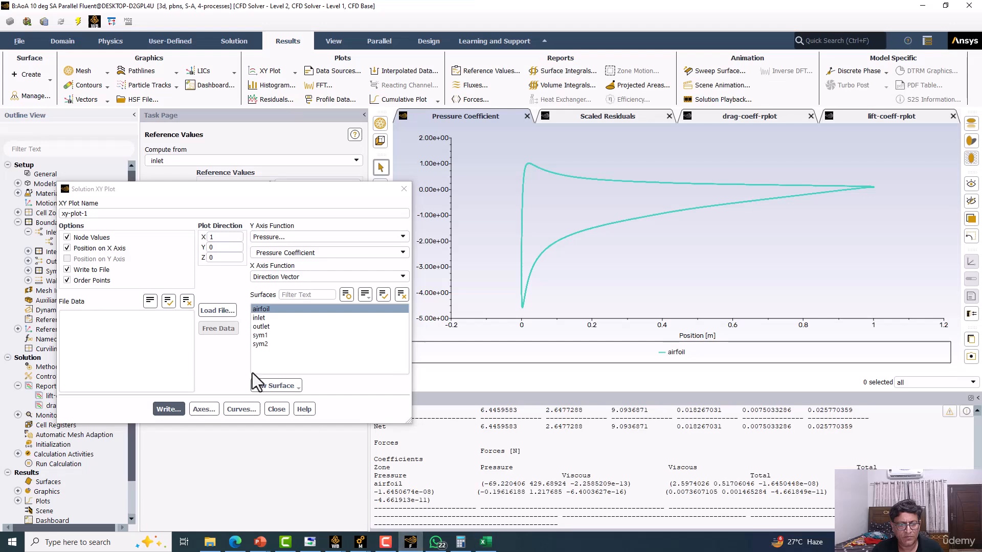
left_click(169, 409)
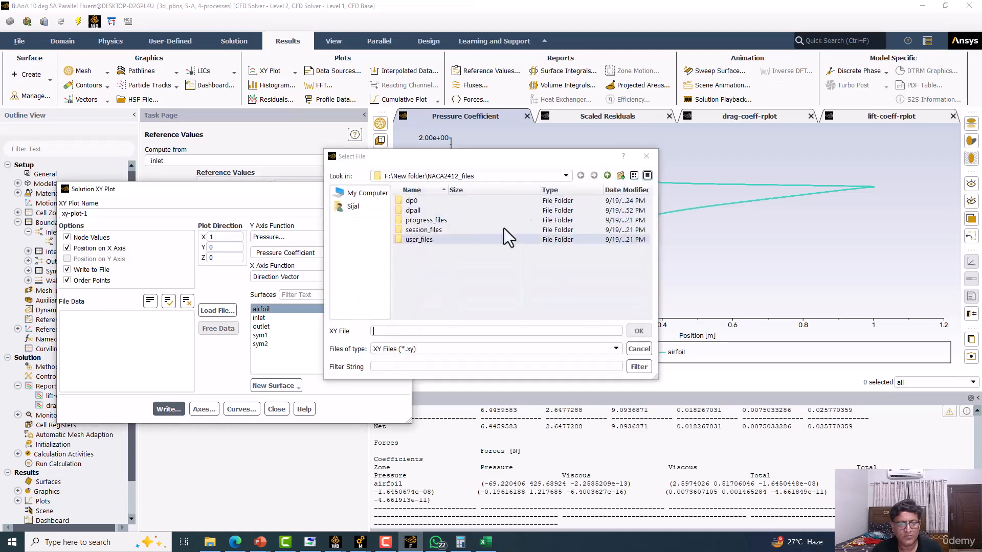
left_click(607, 176)
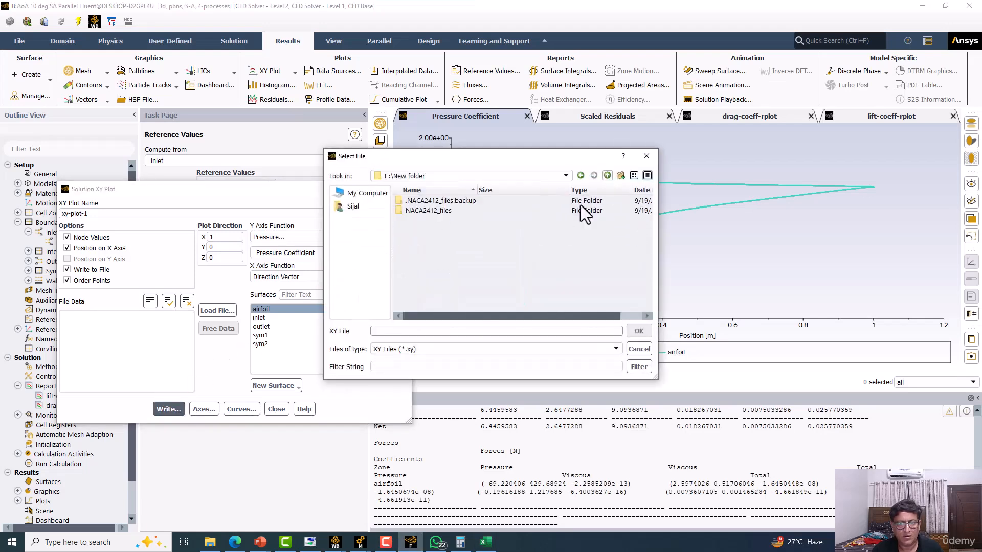
left_click(413, 331)
type("c")
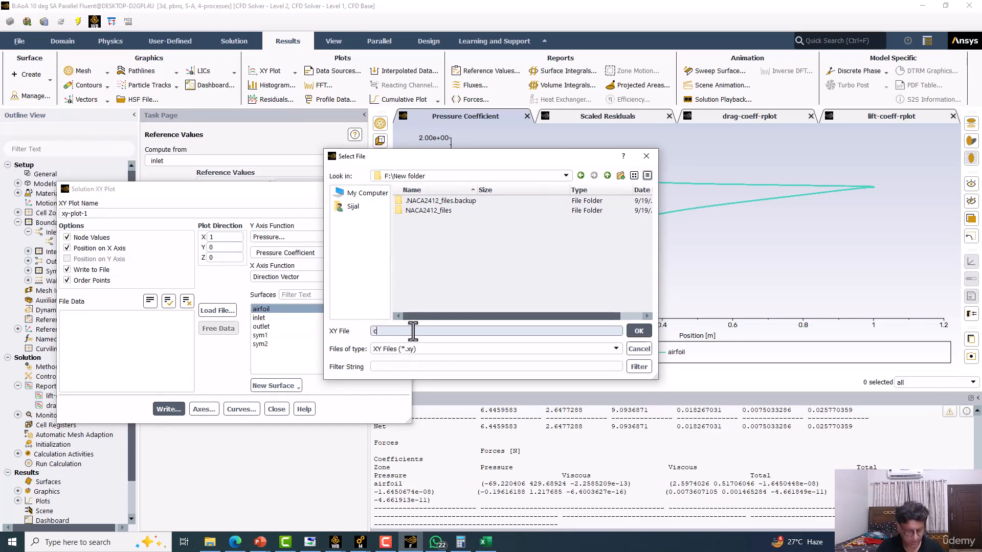
type("paoa1")
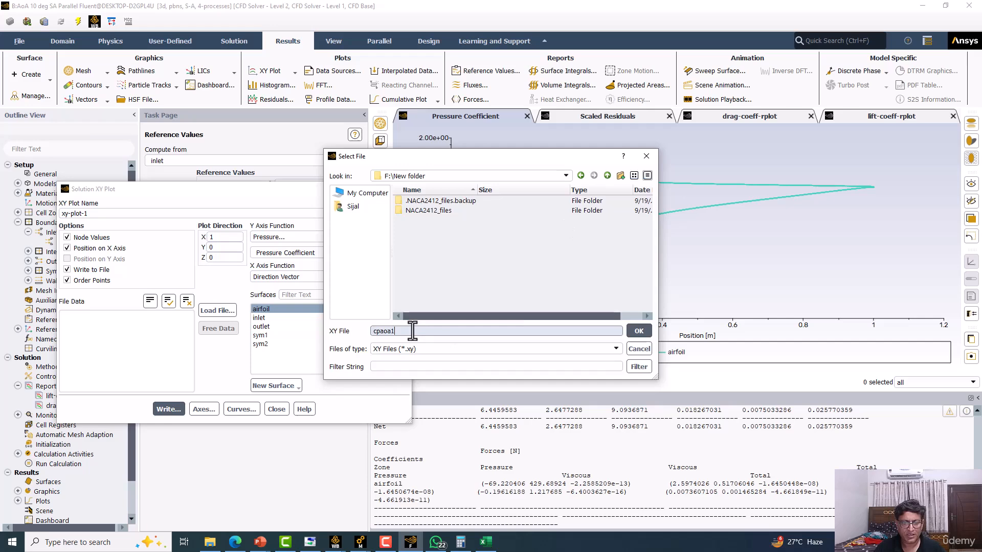
type("0")
key("Return")
Step: Return to Excel and import cpaoa10 as delimited text, adding space as a delimiter, into the existing worksheet at cell A1
left_click(483, 541)
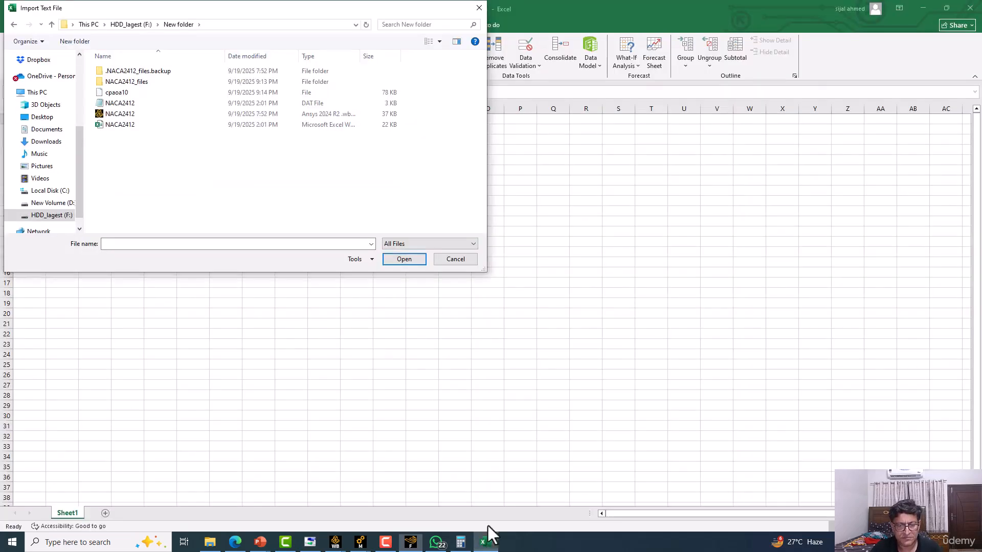
double_click(116, 94)
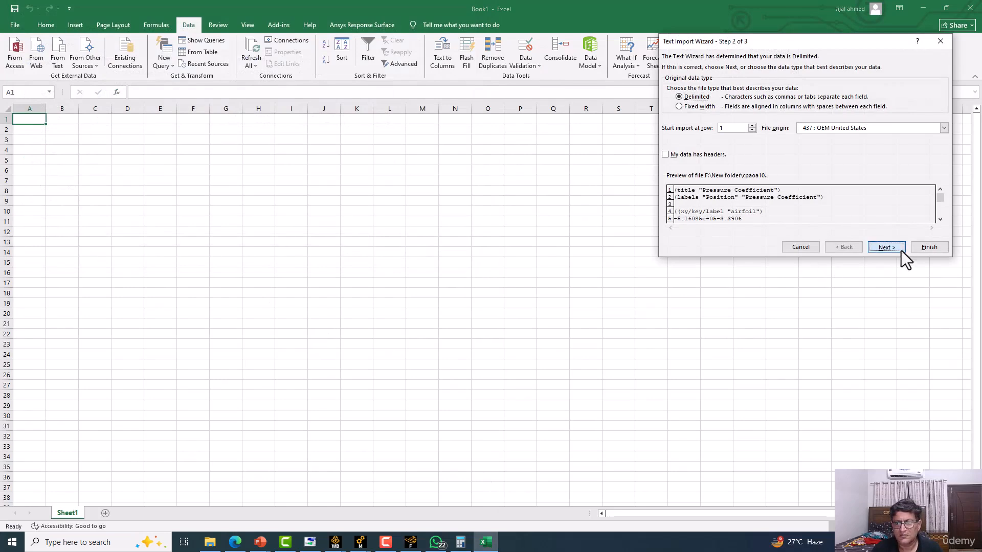
left_click(900, 250)
left_click(682, 115)
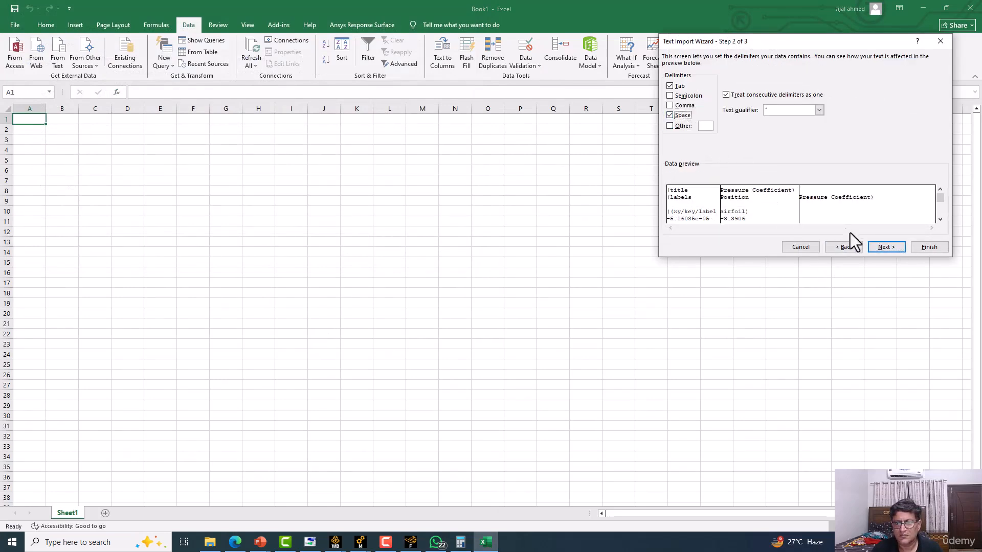
left_click(883, 248)
left_click(927, 248)
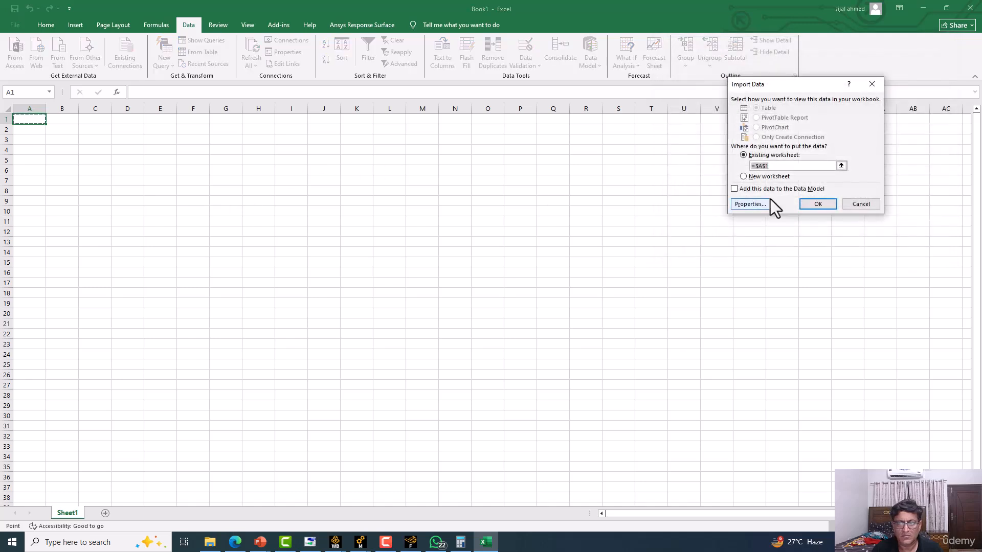
left_click(820, 204)
Step: Examine the imported position and pressure coefficient columns from row 5 downward, and return to the start of the sheet
left_click_drag(39, 162, 86, 503)
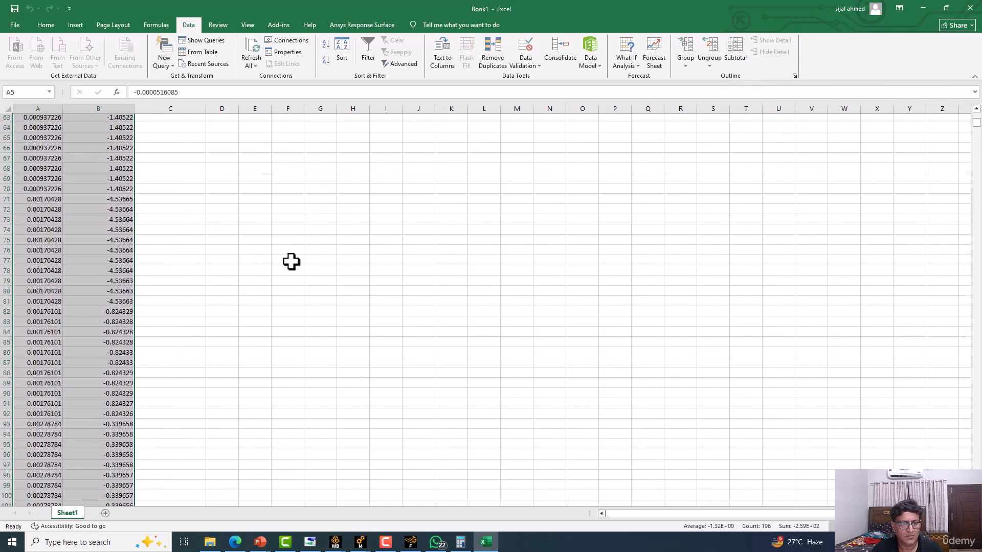
left_click(290, 261)
scroll(291, 262, "up", 20)
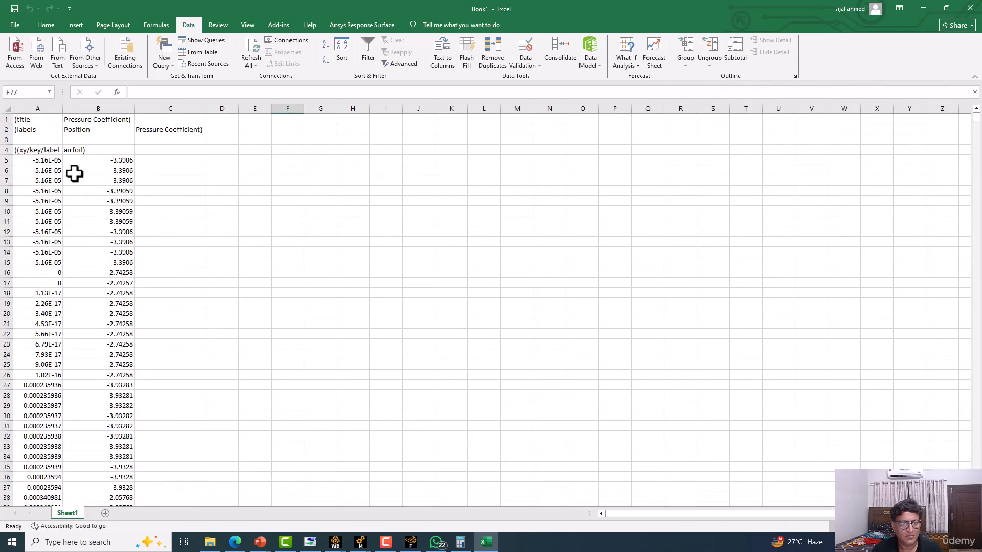
left_click_drag(46, 160, 129, 529)
scroll(173, 409, "down", 6, "ctrl")
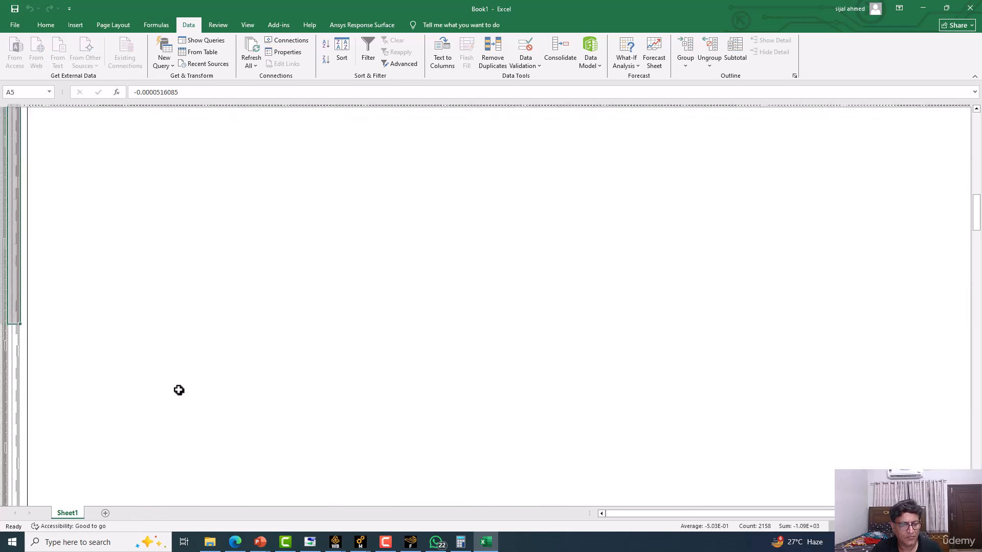
scroll(153, 259, "up", 2, "ctrl")
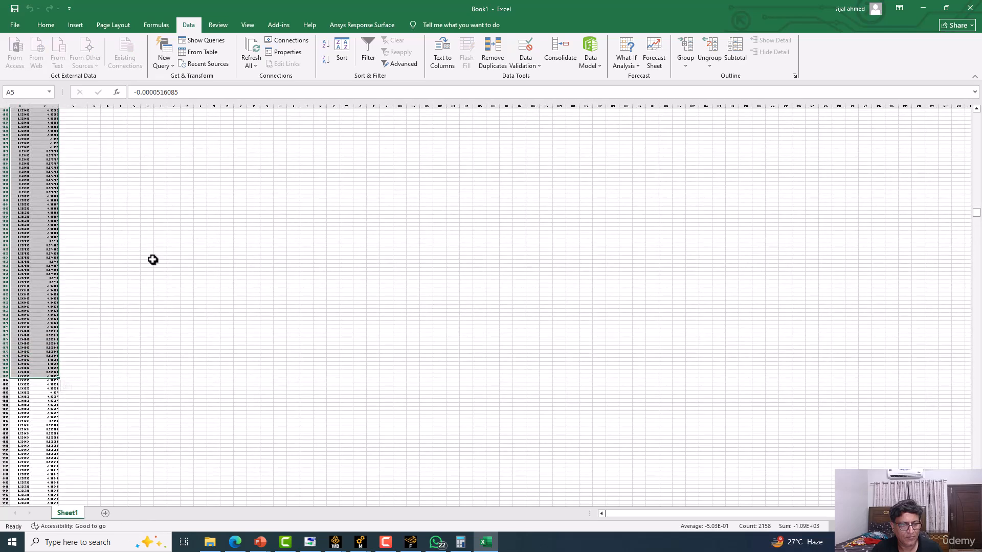
left_click(153, 291)
scroll(154, 291, "up", 10)
left_click_drag(974, 214, 979, 158)
left_click_drag(976, 209, 976, 113)
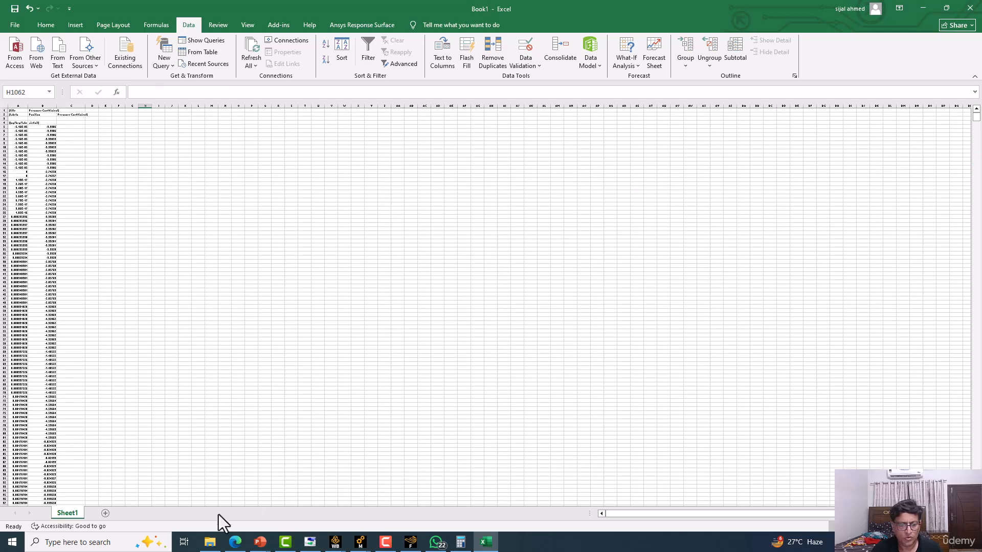
Step: Open the cpaoa10 file from File Explorer in Notepad++ and examine its data through to the last lines
left_click(210, 542)
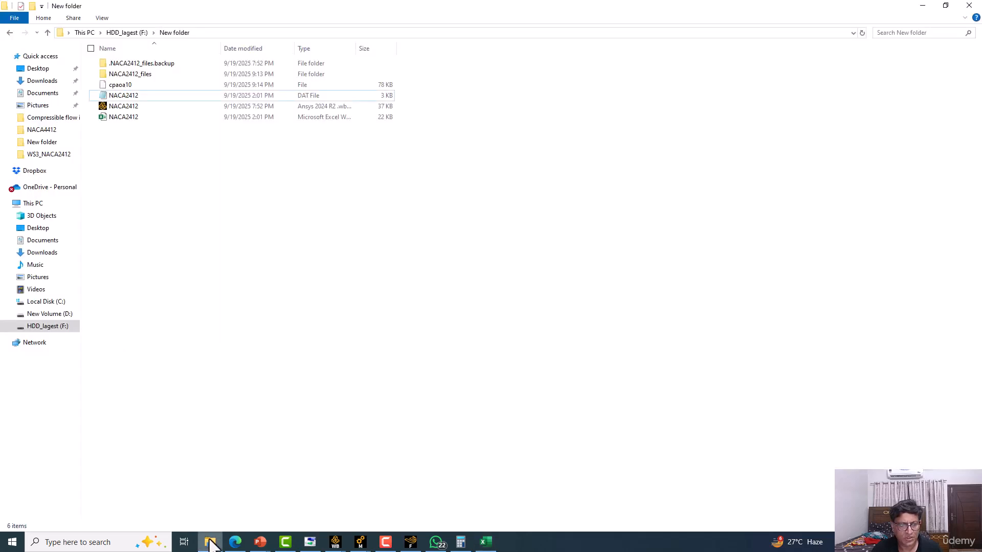
left_click(125, 83)
right_click(125, 83)
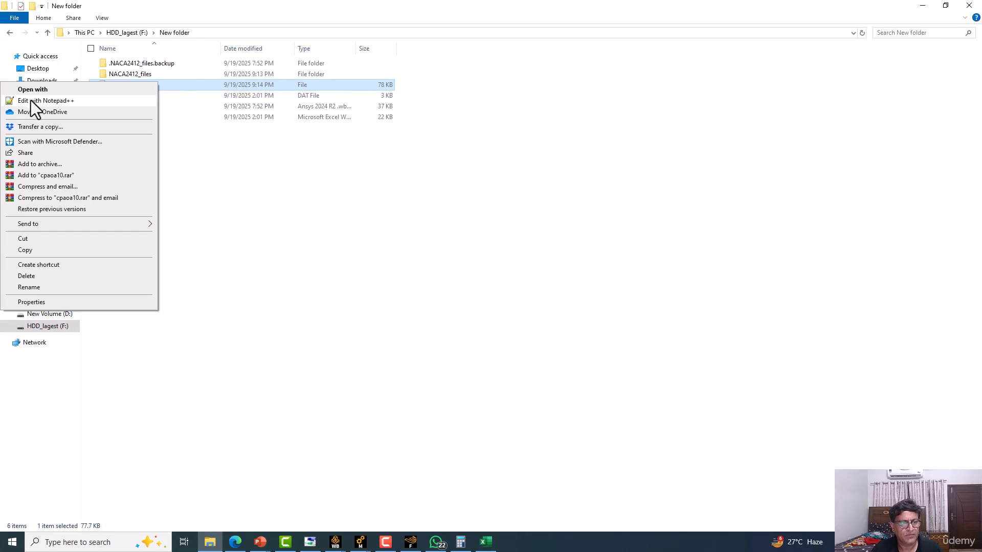
left_click(36, 101)
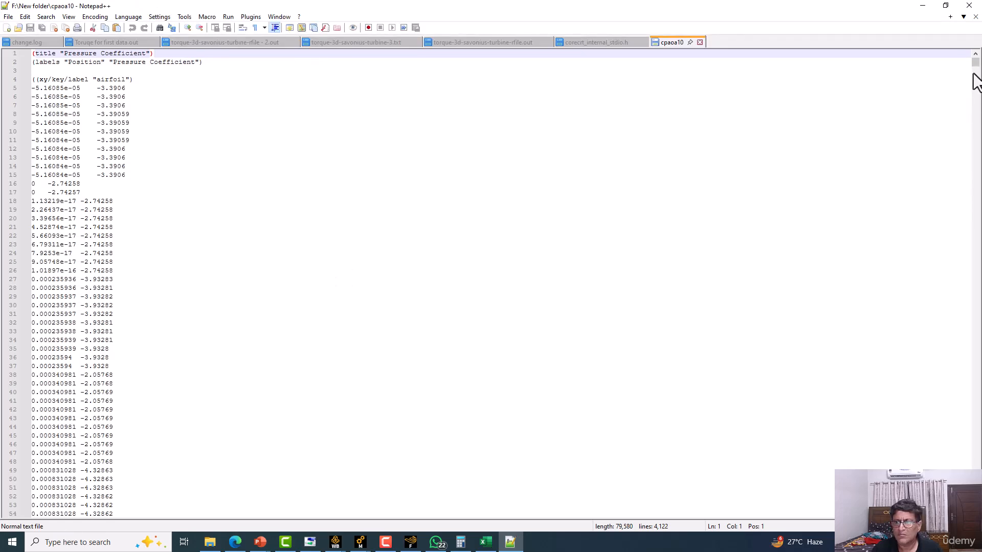
left_click_drag(976, 69, 974, 522)
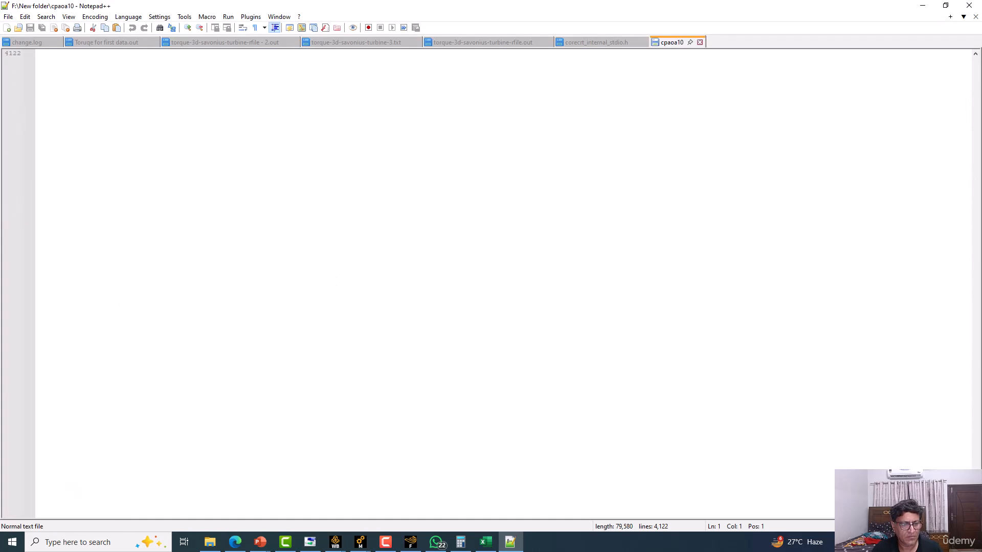
scroll(224, 206, "up", 7)
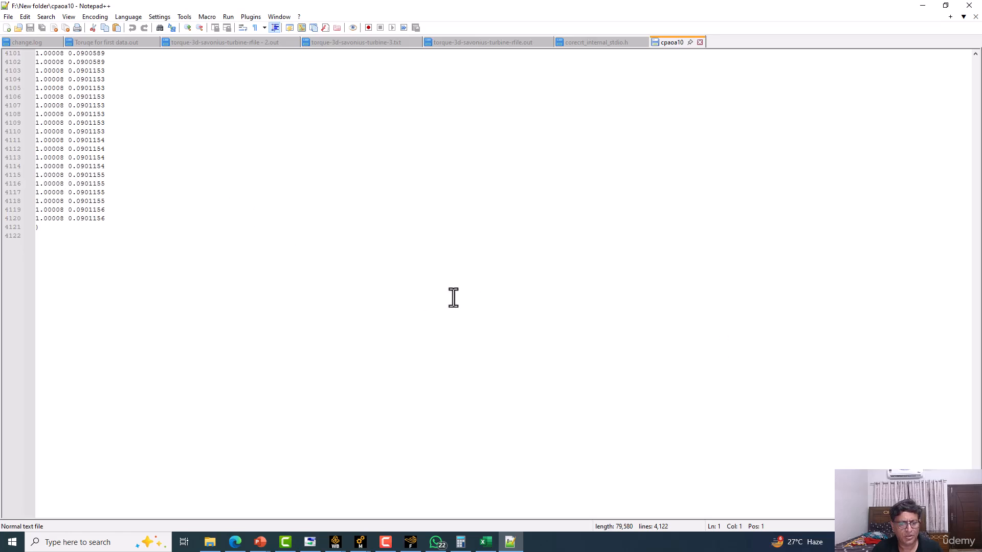
Step: Switch to Fluent, close the XY plot setup and display the mesh faces to inspect the airfoil surface up close
left_click(410, 543)
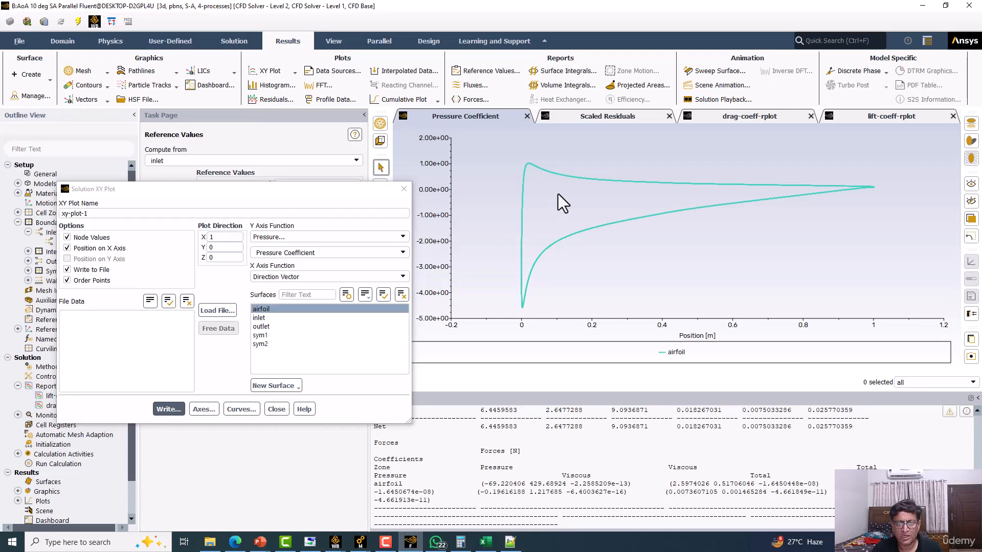
left_click(407, 185)
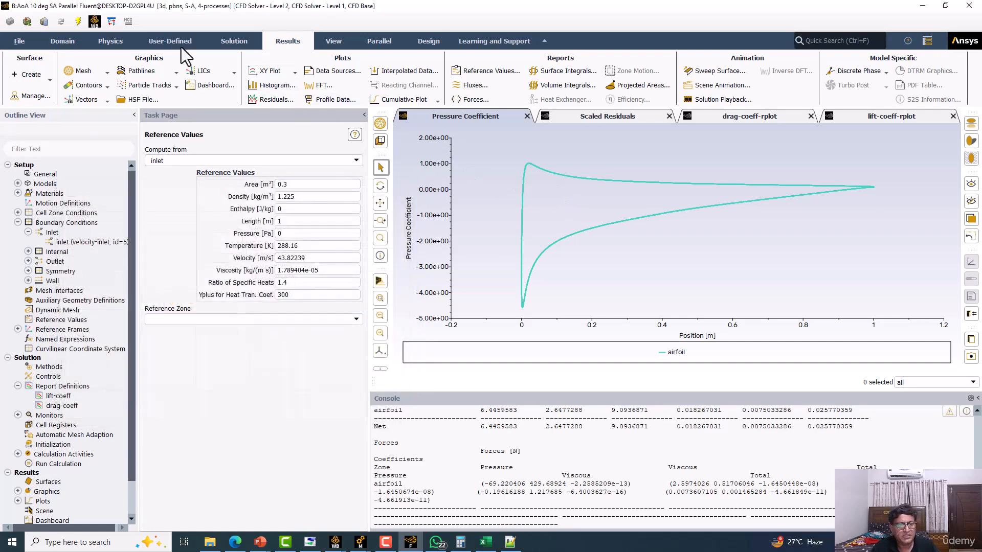
left_click(231, 39)
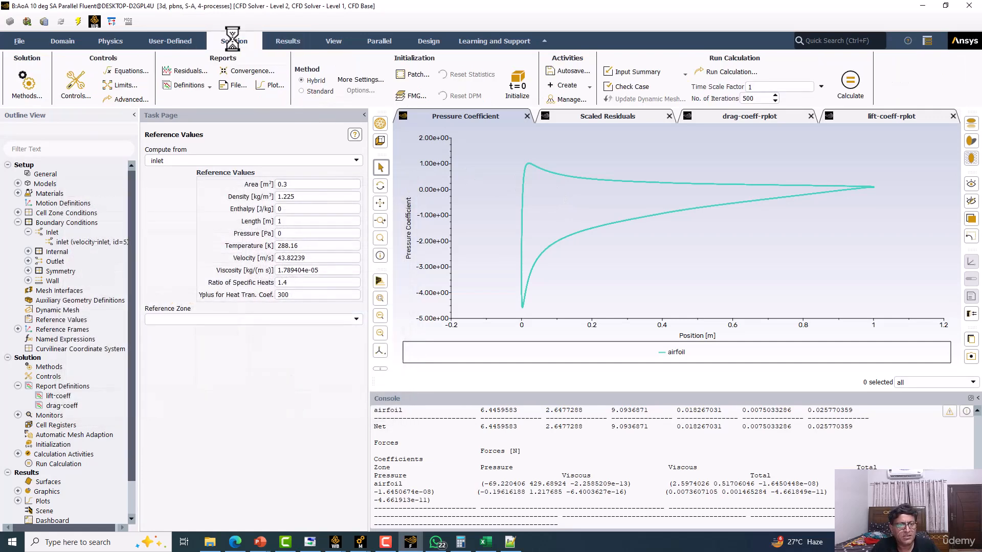
left_click(110, 42)
left_click(71, 42)
left_click(28, 71)
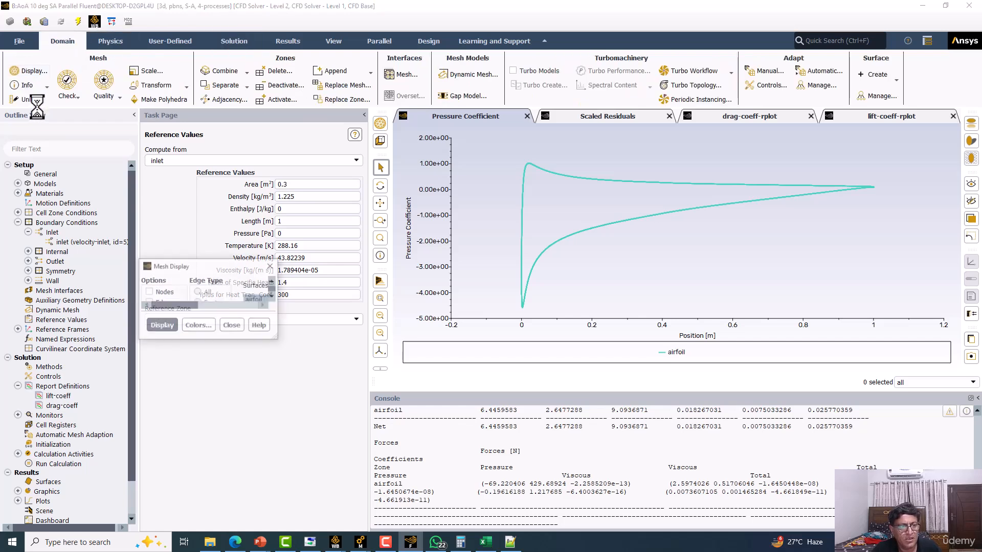
left_click(241, 447)
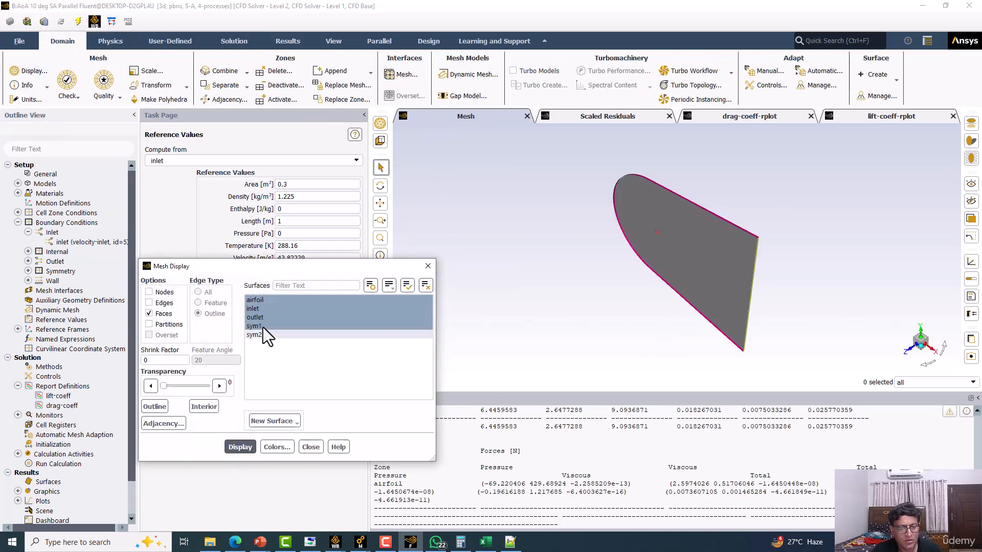
middle_click_drag(707, 192, 715, 200)
scroll(666, 239, "up", 8)
scroll(531, 182, "up", 4)
scroll(530, 181, "up", 5)
middle_click_drag(631, 248, 671, 278)
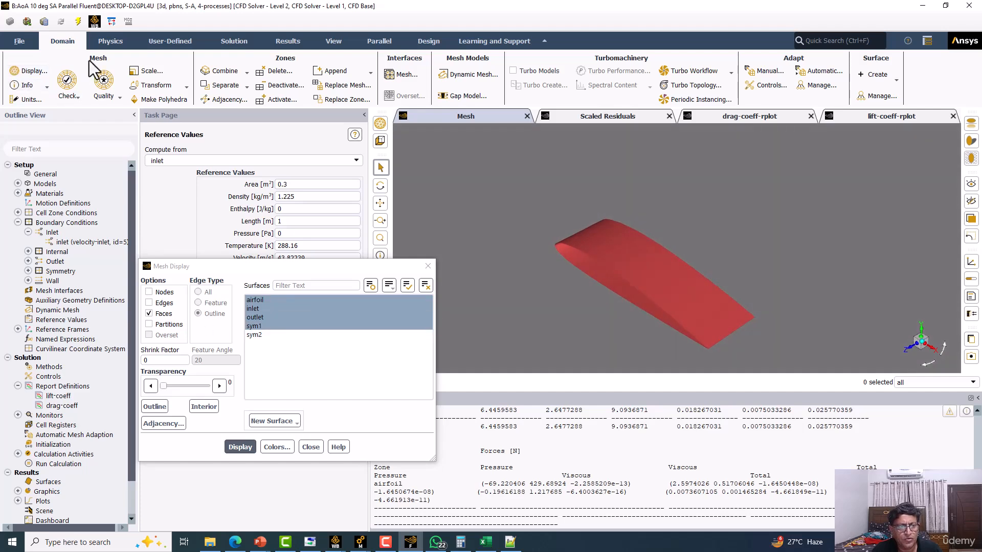
left_click(289, 41)
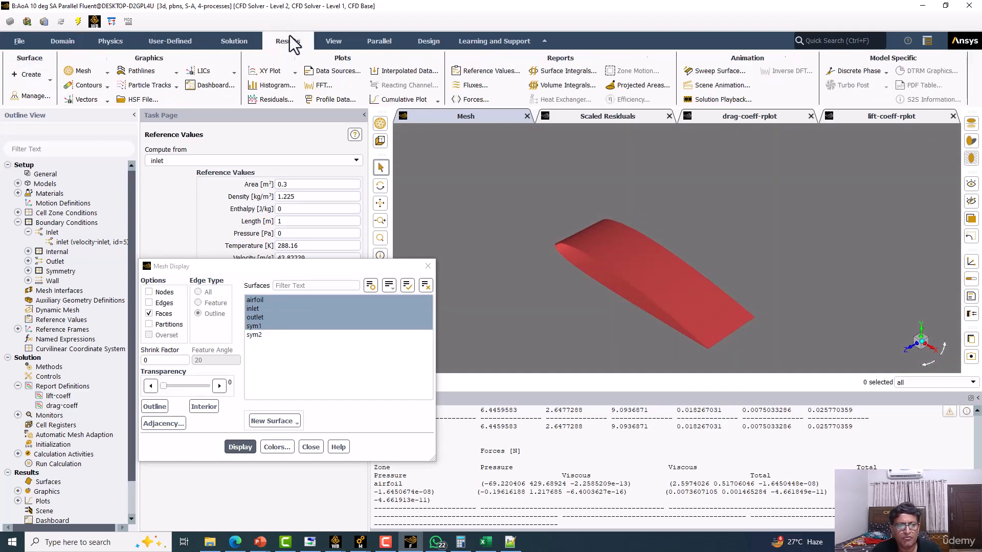
left_click(27, 79)
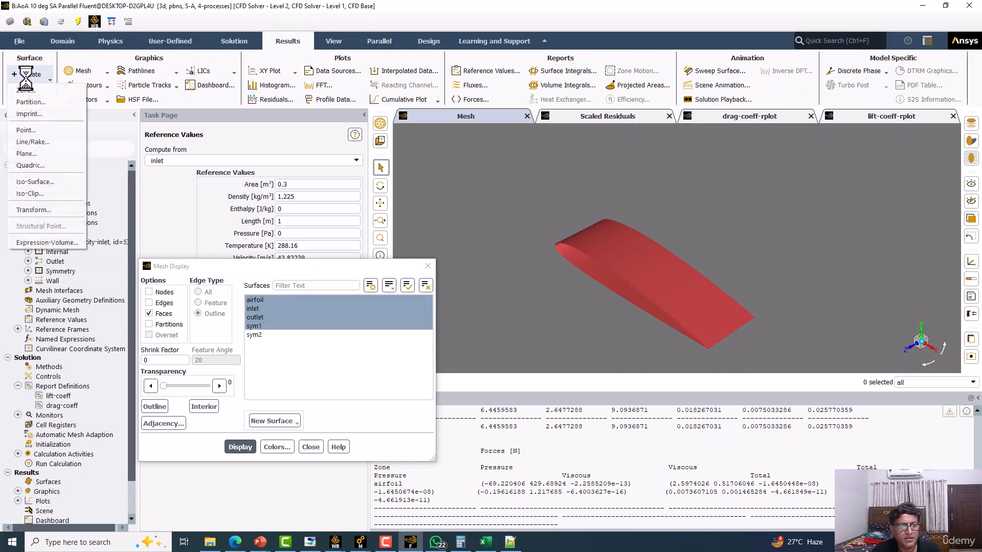
left_click(34, 179)
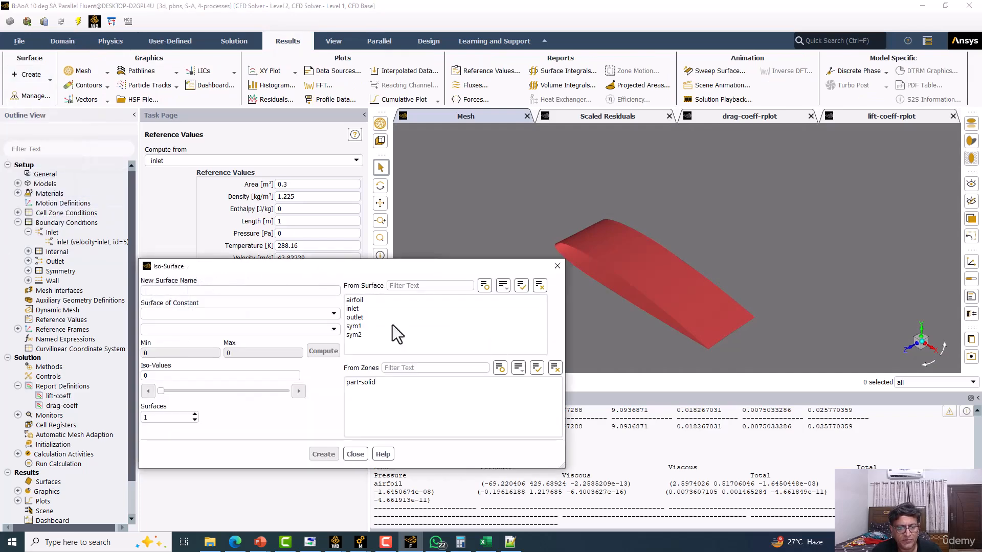
left_click(367, 300)
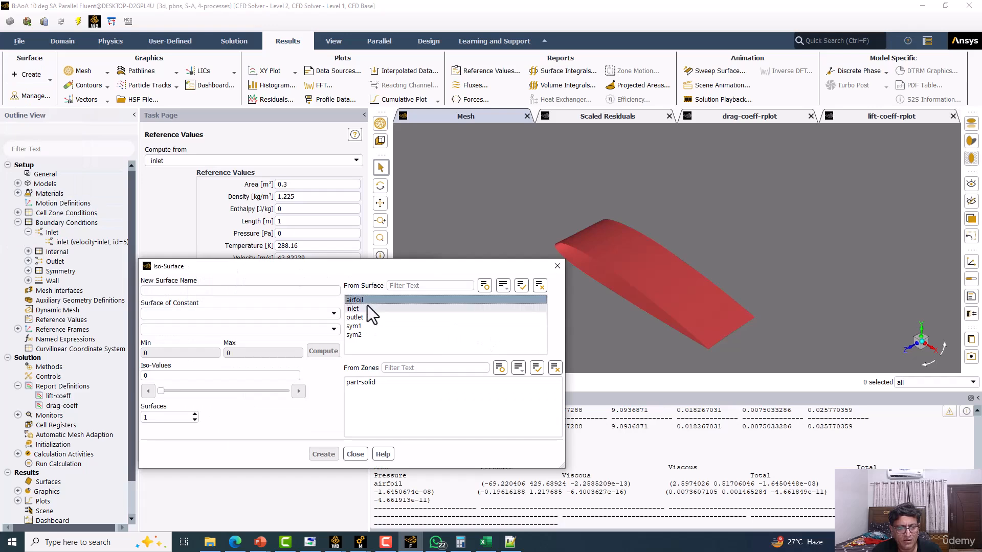
left_click(360, 326)
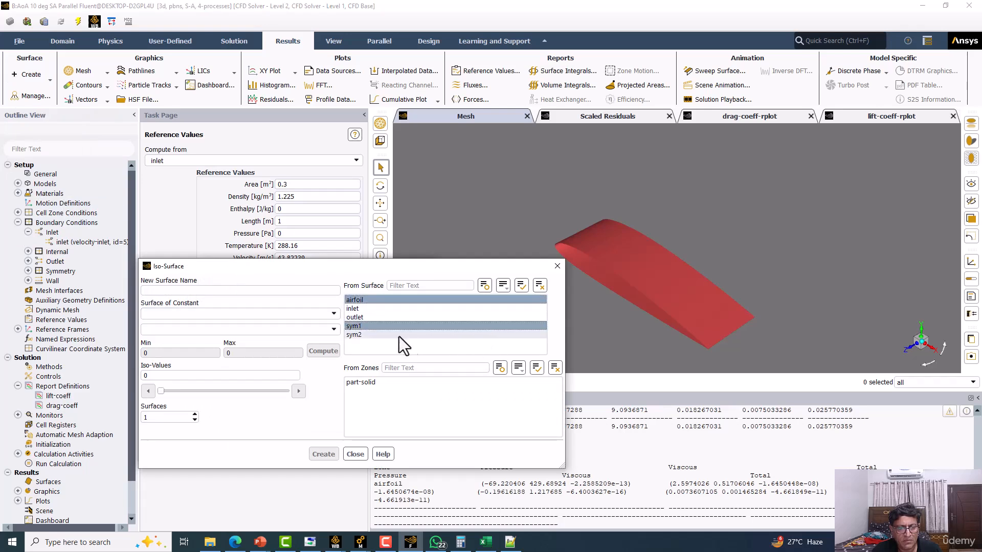
left_click(384, 326)
left_click(389, 300)
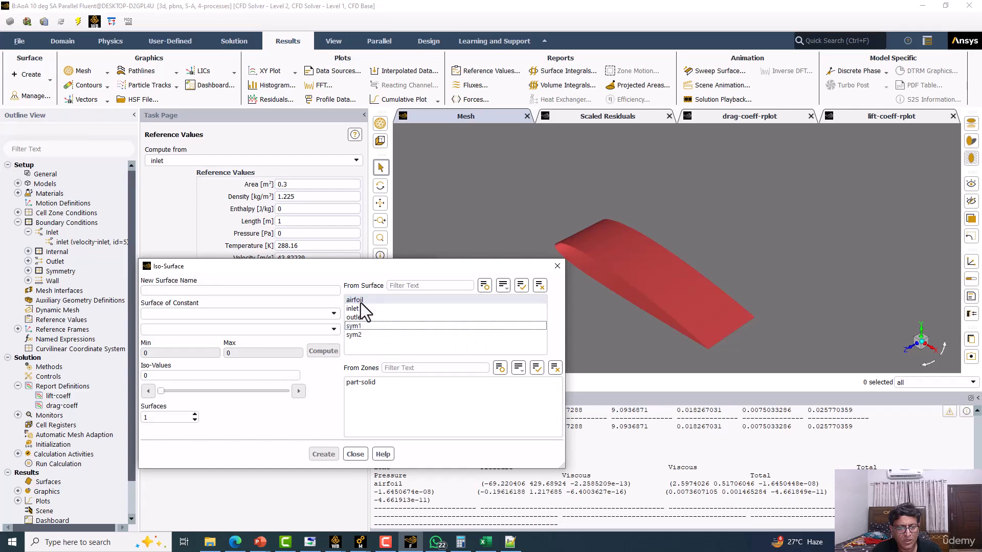
Step: Create an iso-surface from the airfoil surface with constant mesh Z-Coordinate at 0.15 m, and close the iso-surface setup
left_click(29, 75)
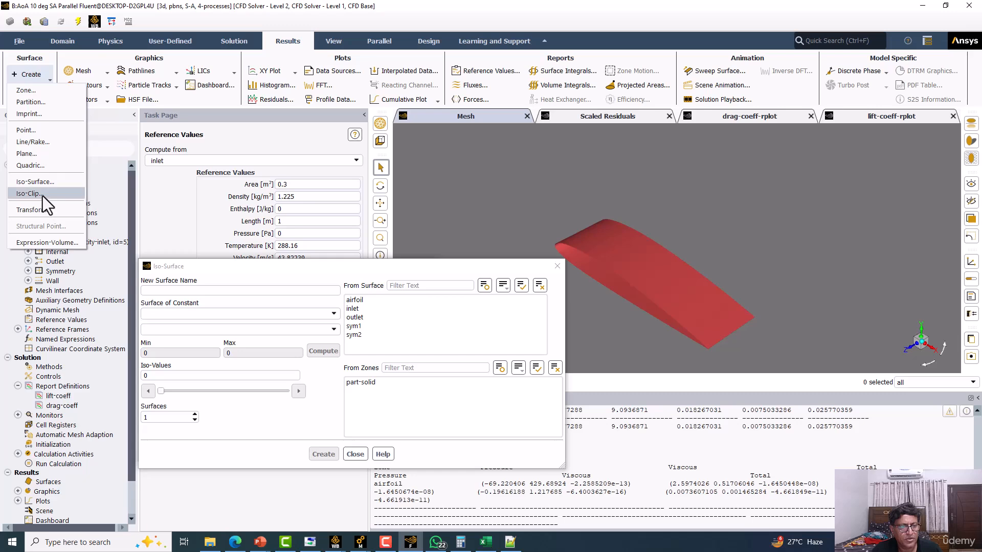
left_click(297, 314)
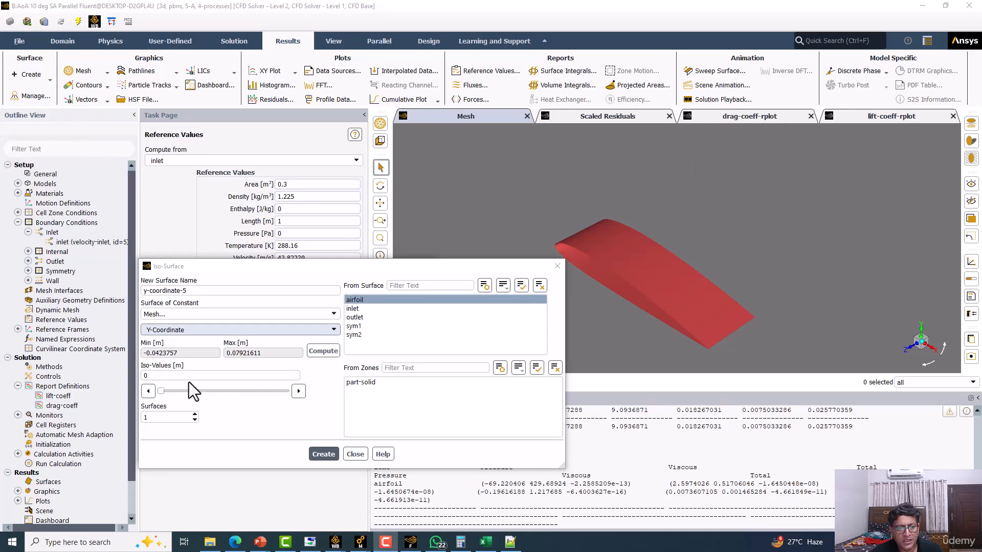
left_click_drag(698, 241, 845, 223)
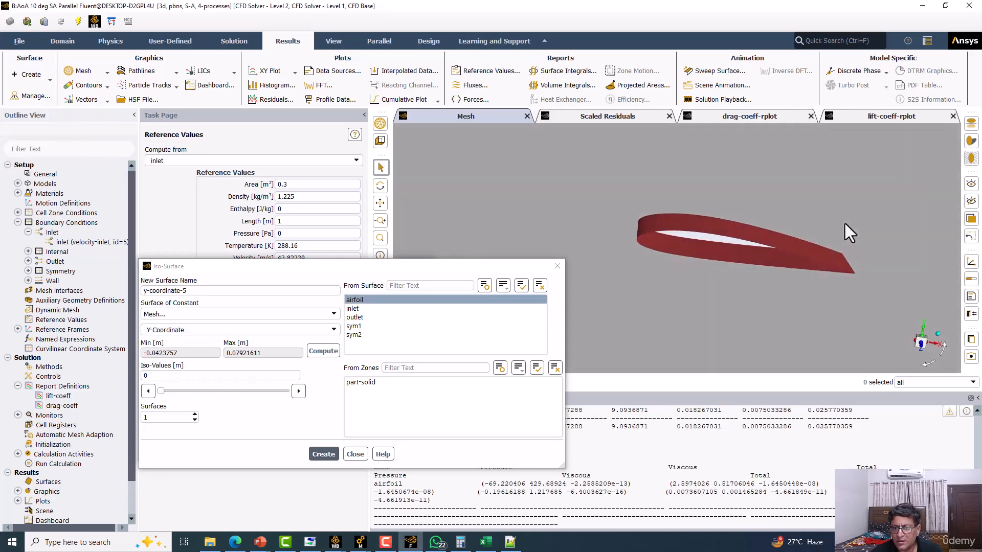
left_click(334, 329)
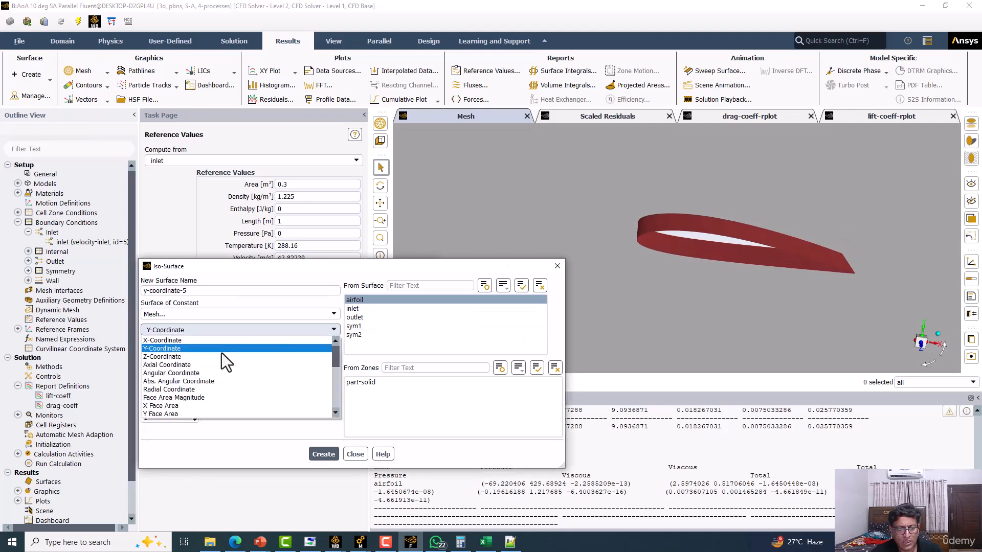
left_click(205, 357)
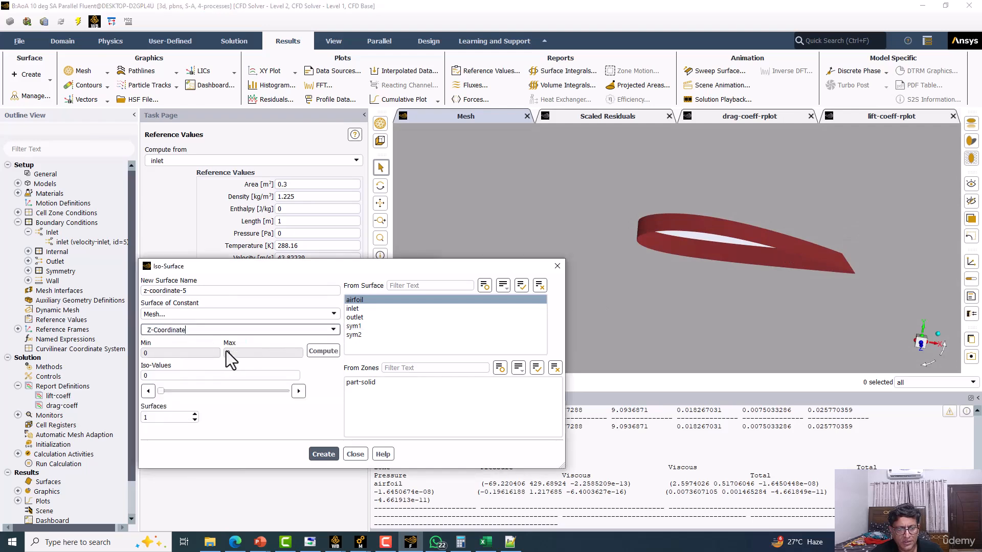
left_click(322, 350)
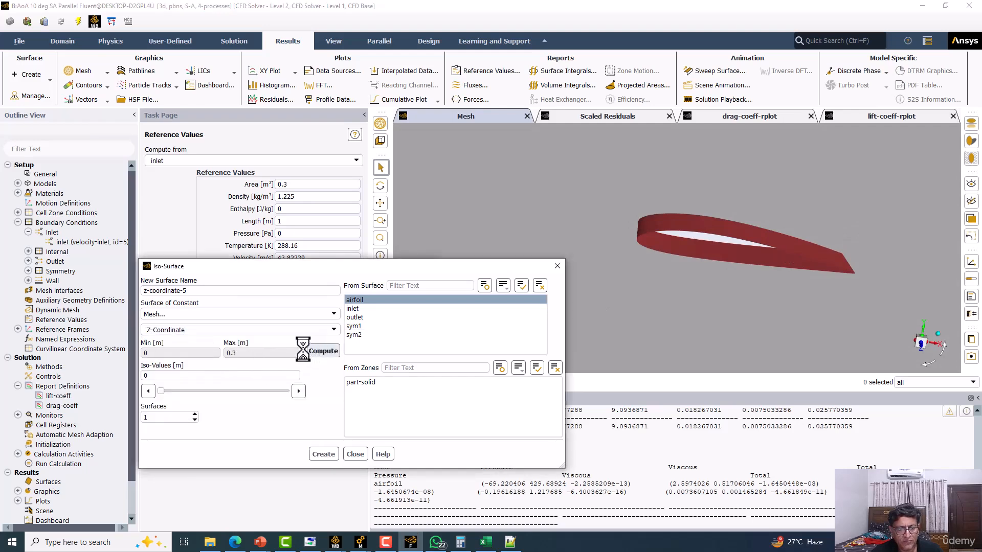
left_click(183, 374)
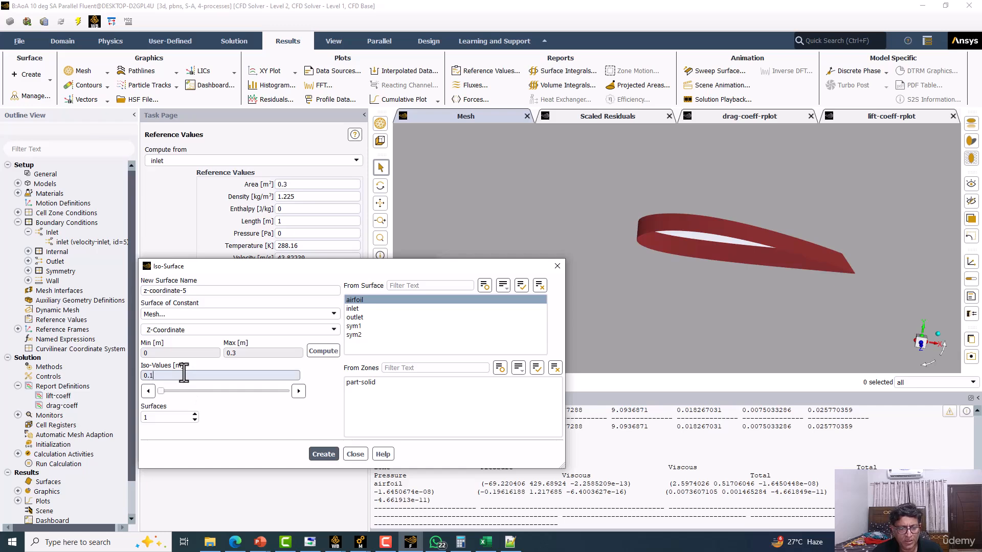
left_click(317, 453)
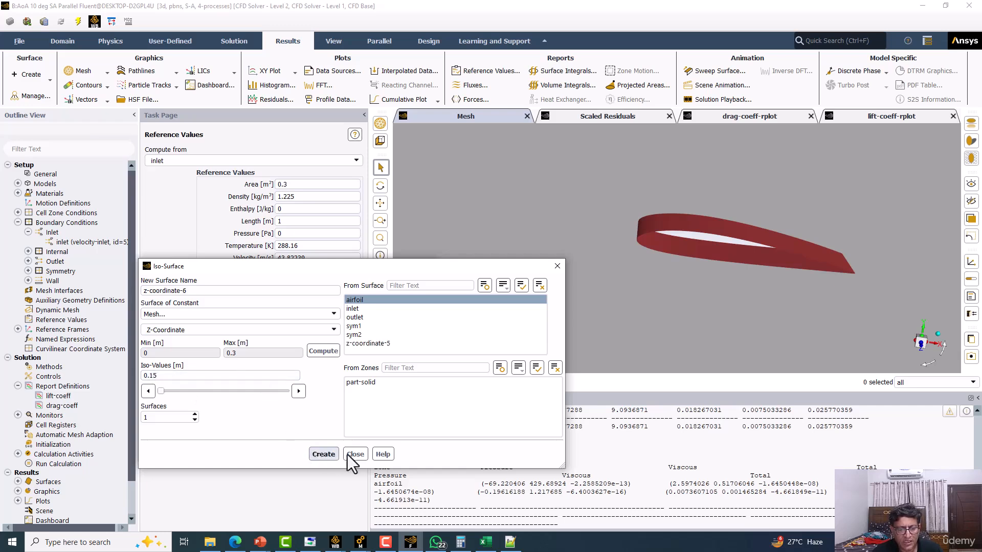
left_click(355, 454)
Step: Reopen the existing xy-plot-1 definition and plot pressure coefficient on only the z-coordinate-5 surface, with Order Points disabled
left_click(257, 84)
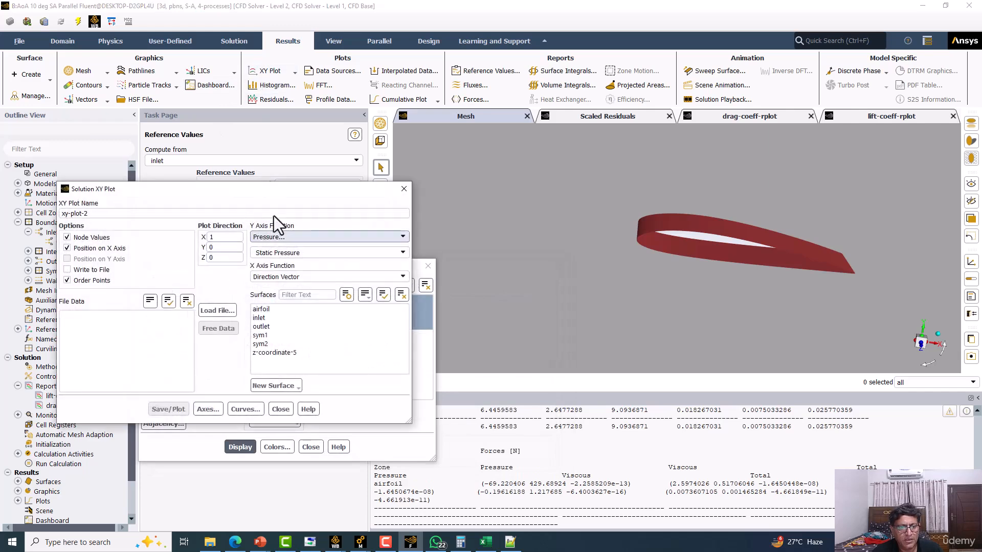
left_click(403, 188)
scroll(59, 451, "down", 2)
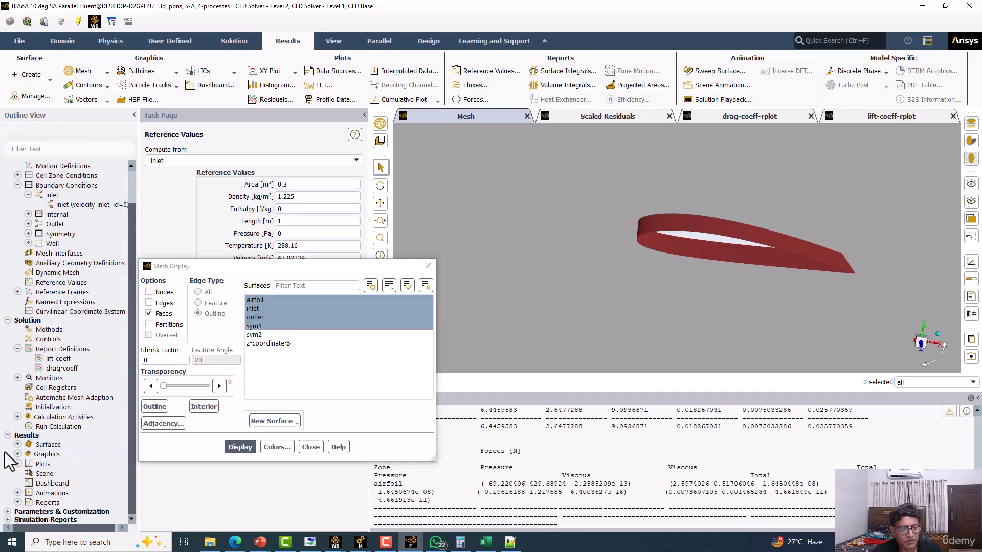
left_click(18, 463)
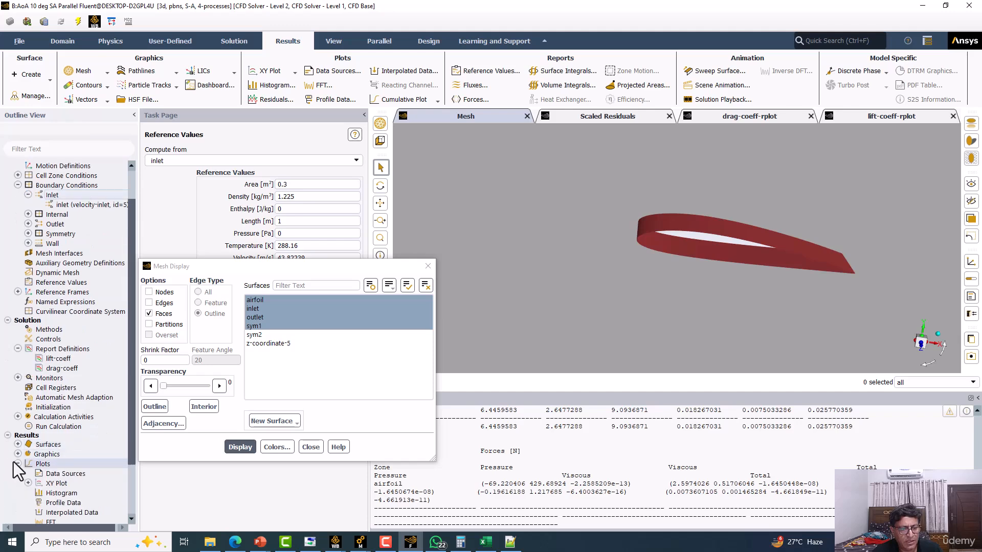
left_click(28, 483)
double_click(57, 491)
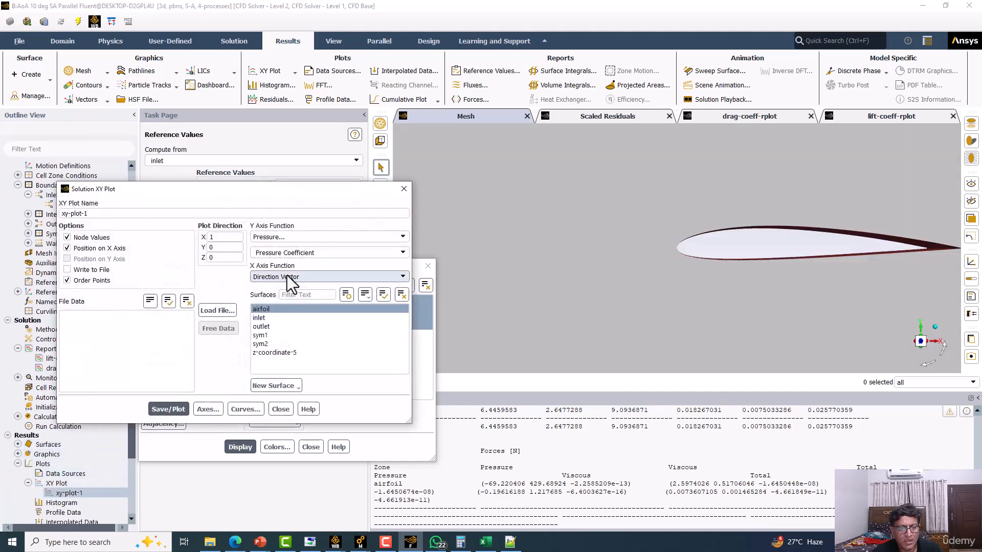
left_click(263, 352)
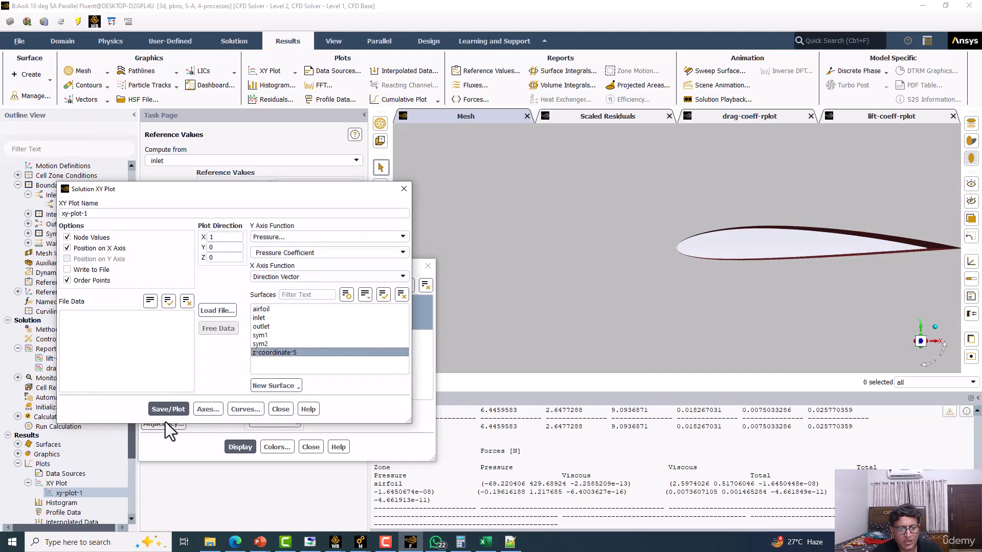
left_click(161, 408)
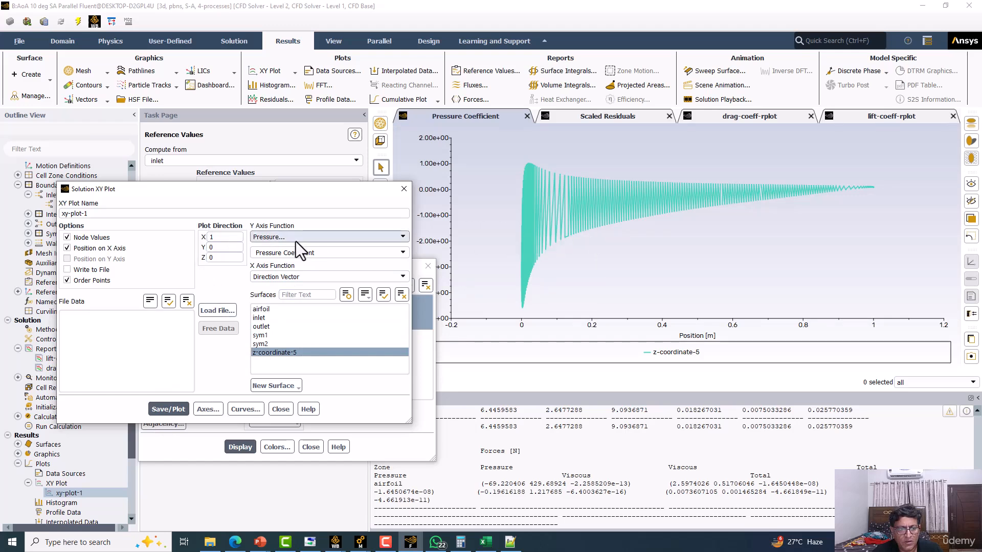
left_click_drag(293, 190, 278, 96)
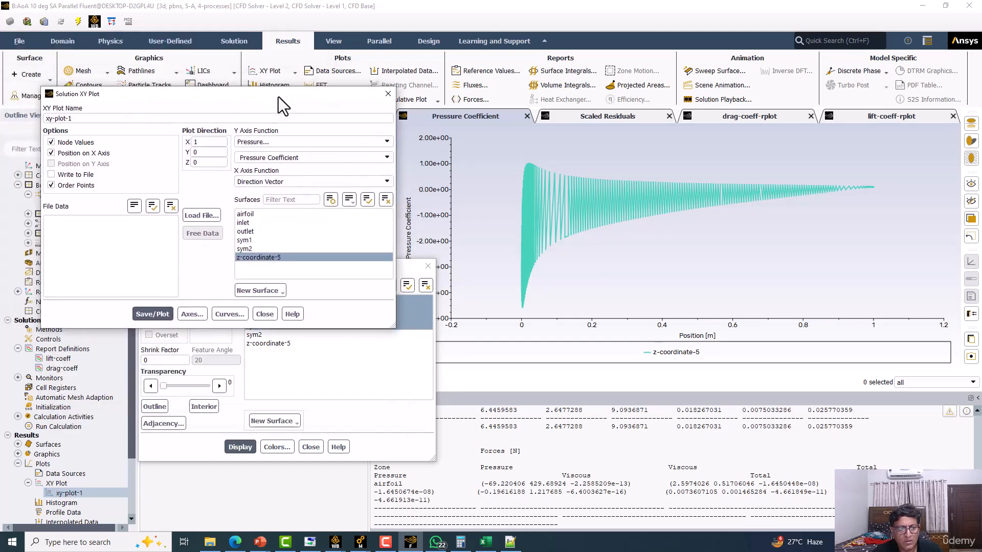
left_click(140, 313)
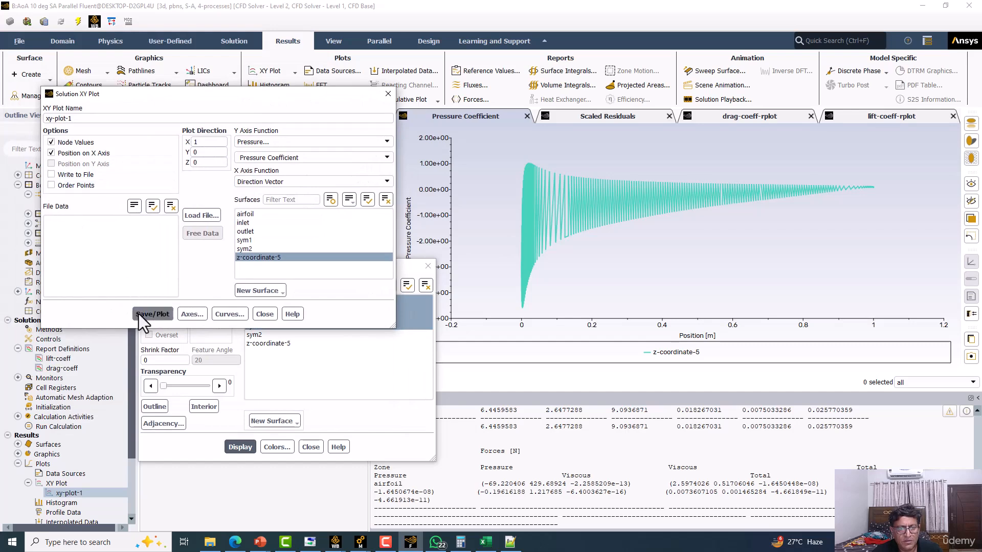
Step: Write the z-coordinate-5 pressure coefficient plot data to file, overwriting the existing cpaoa10 file in F:\New folder
left_click(52, 174)
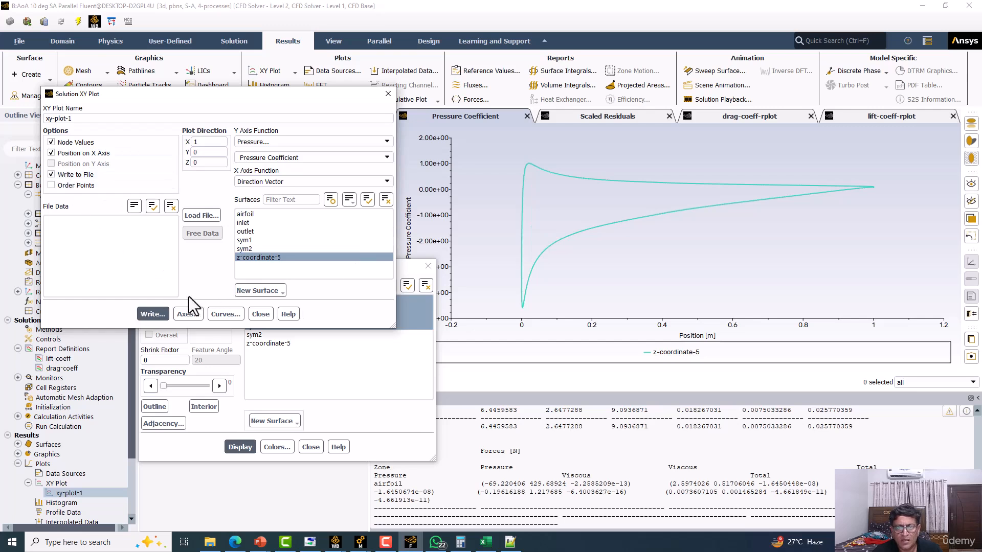
left_click_drag(412, 263, 294, 329)
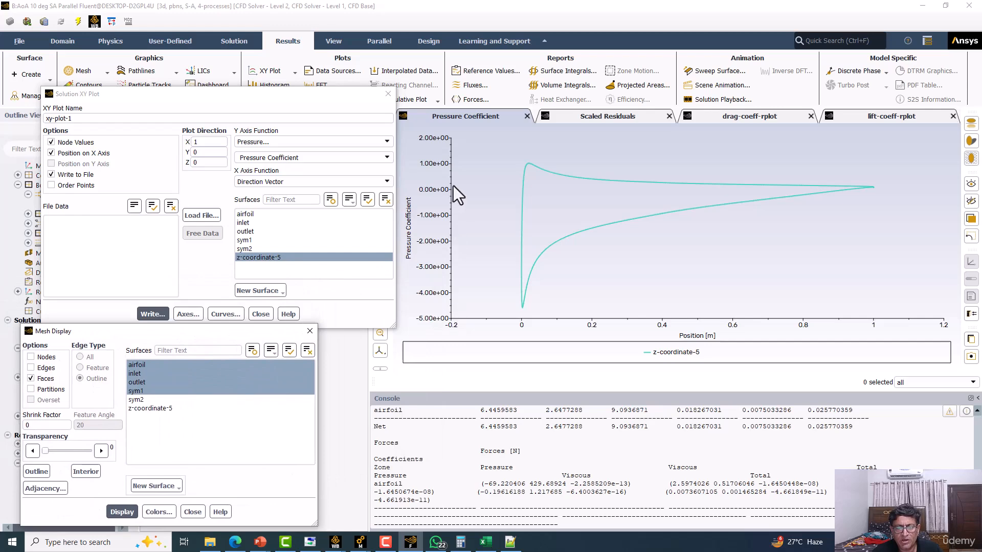
left_click(159, 312)
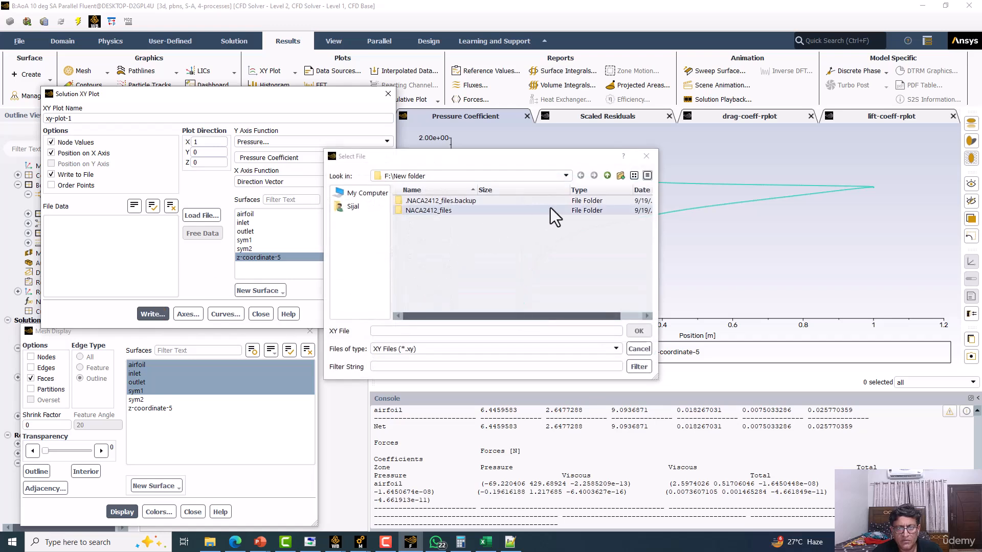
left_click(424, 350)
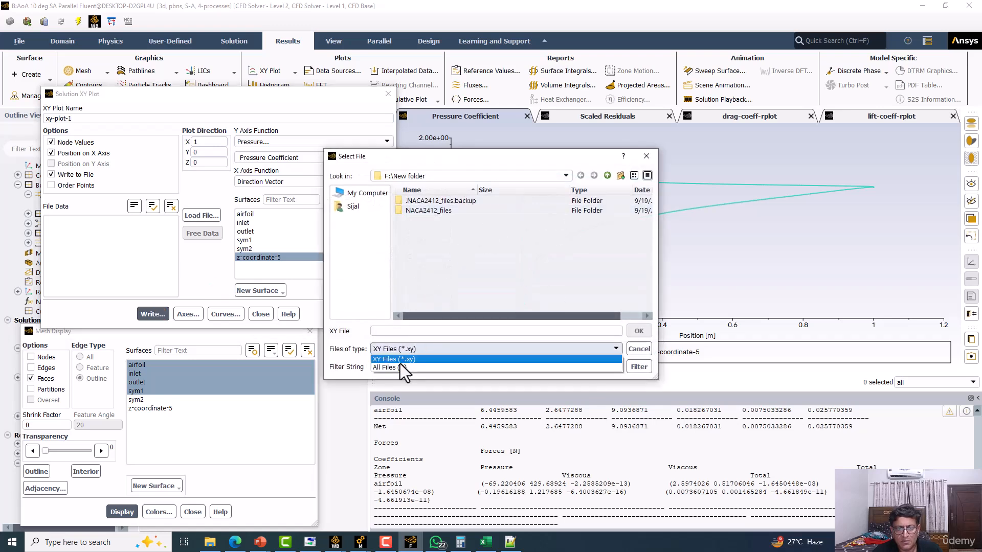
left_click(404, 368)
left_click(425, 220)
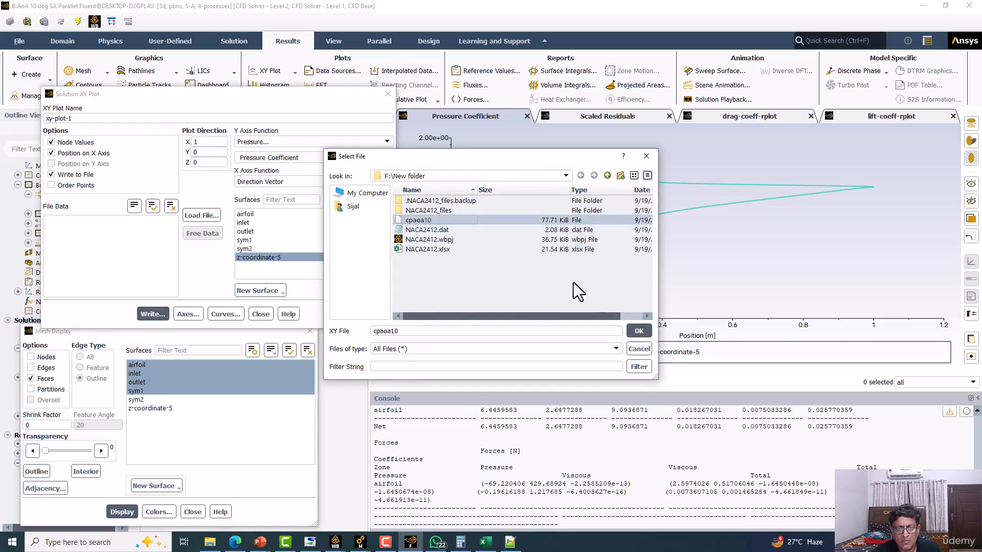
left_click(639, 331)
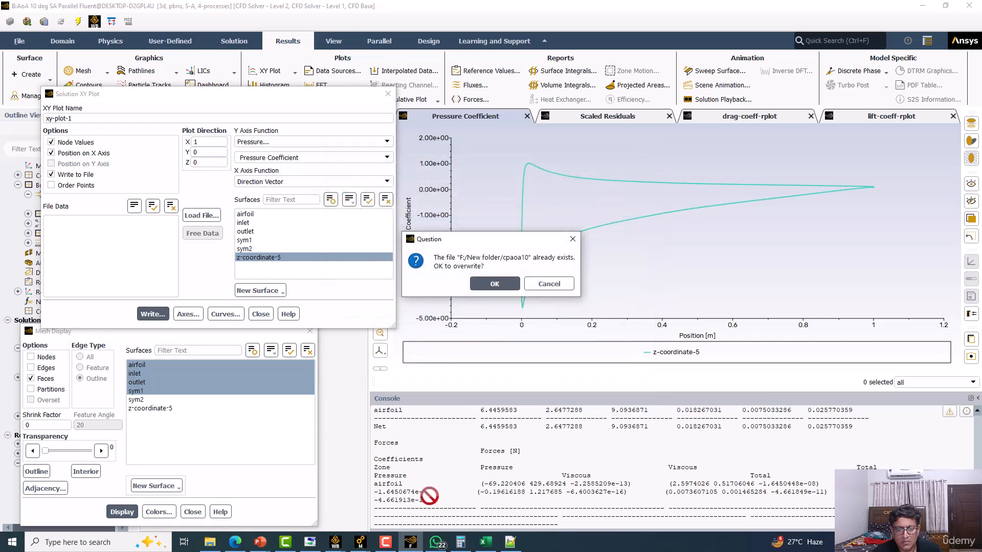
left_click(493, 284)
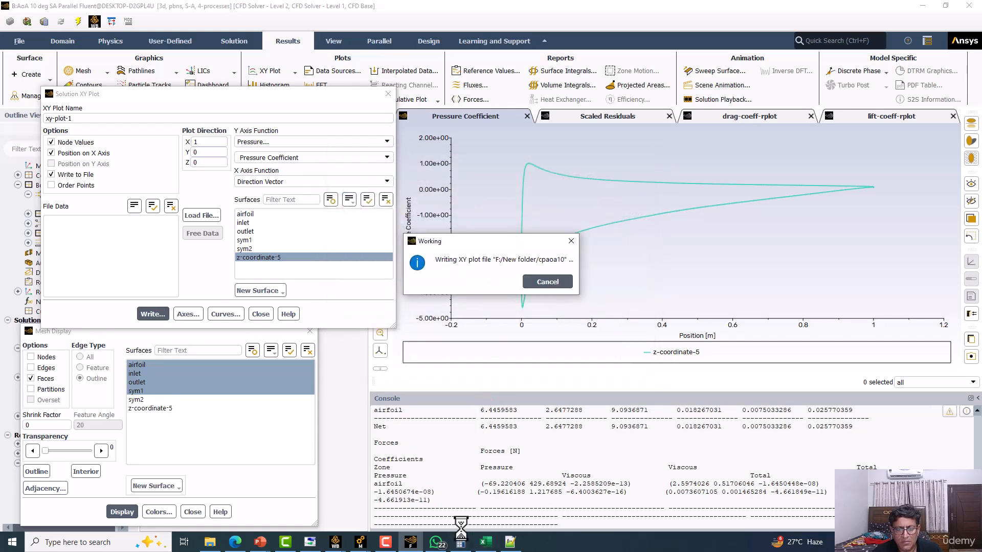
Step: Switch to Excel and add a new blank worksheet to the workbook
left_click(481, 546)
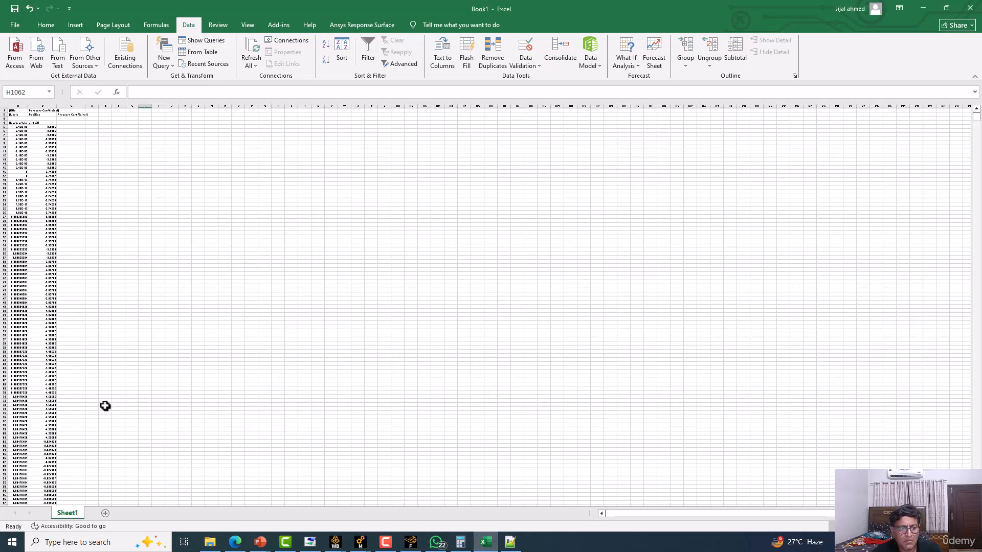
left_click(105, 514)
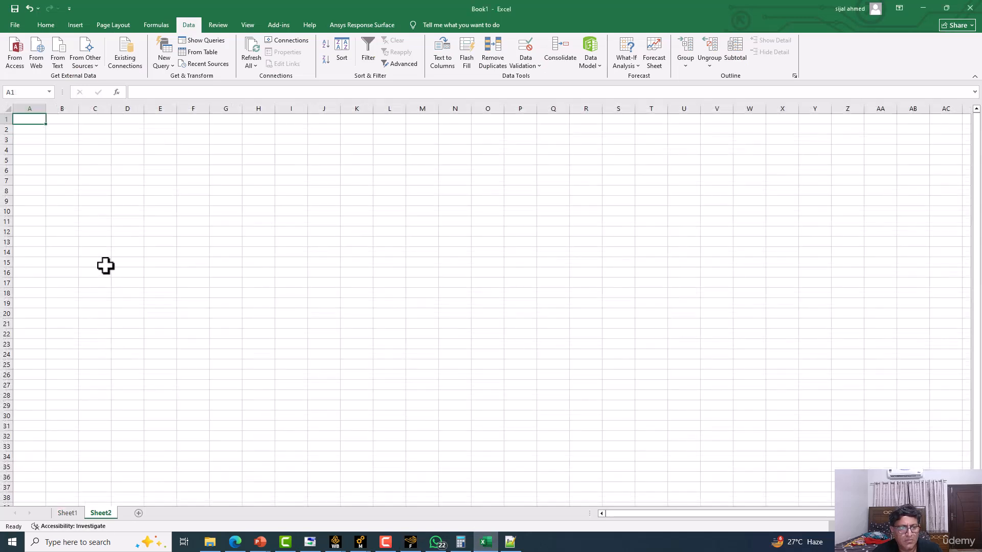
Step: Start importing the text file cpaoa10 from New folder, with cell B1 of Sheet2 selected as the destination
scroll(53, 121, "up", 3, "ctrl")
left_click(92, 128)
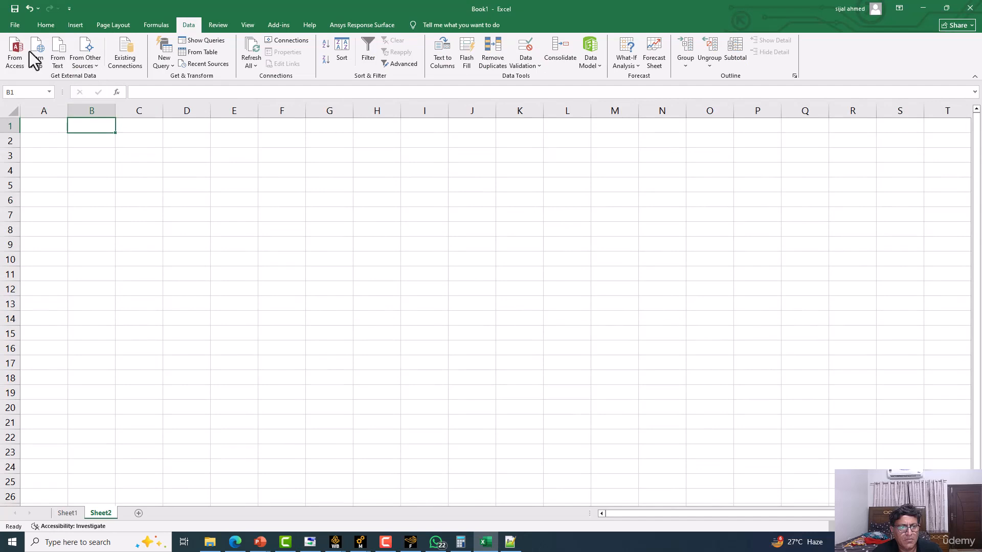
left_click(58, 56)
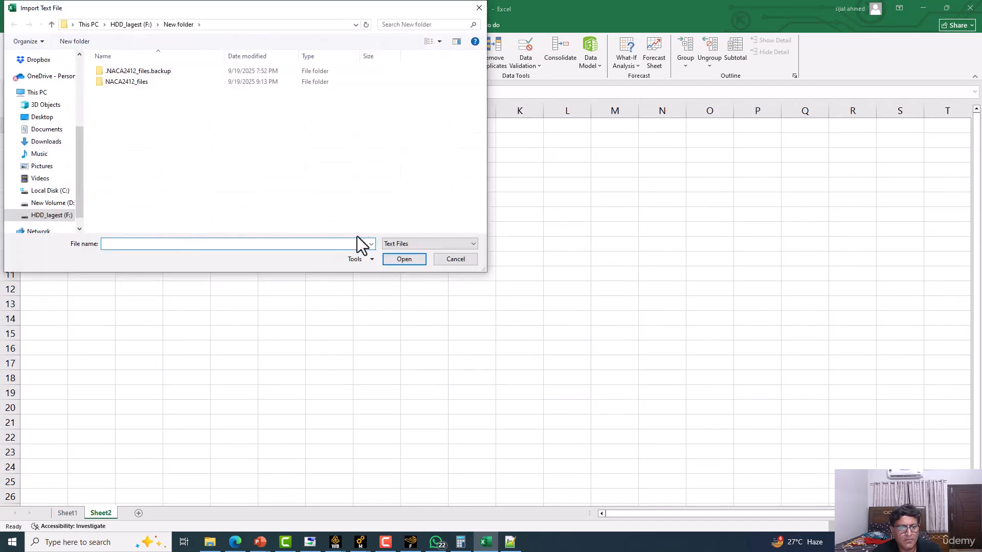
left_click(415, 245)
left_click(401, 254)
double_click(118, 93)
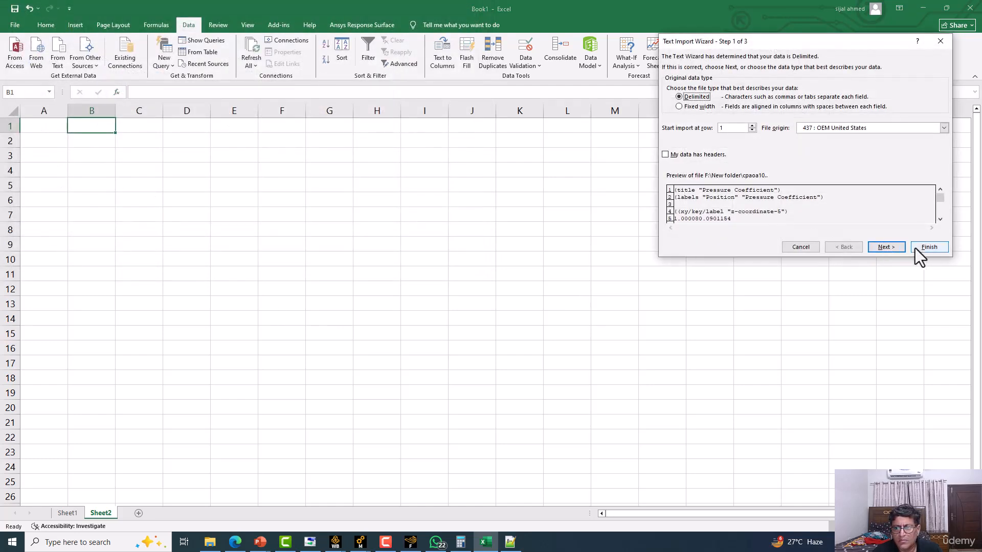
Step: Split the delimited text at spaces as well and place the imported data at cell B1 of the existing worksheet
left_click(887, 247)
left_click(676, 117)
left_click(928, 247)
left_click(818, 203)
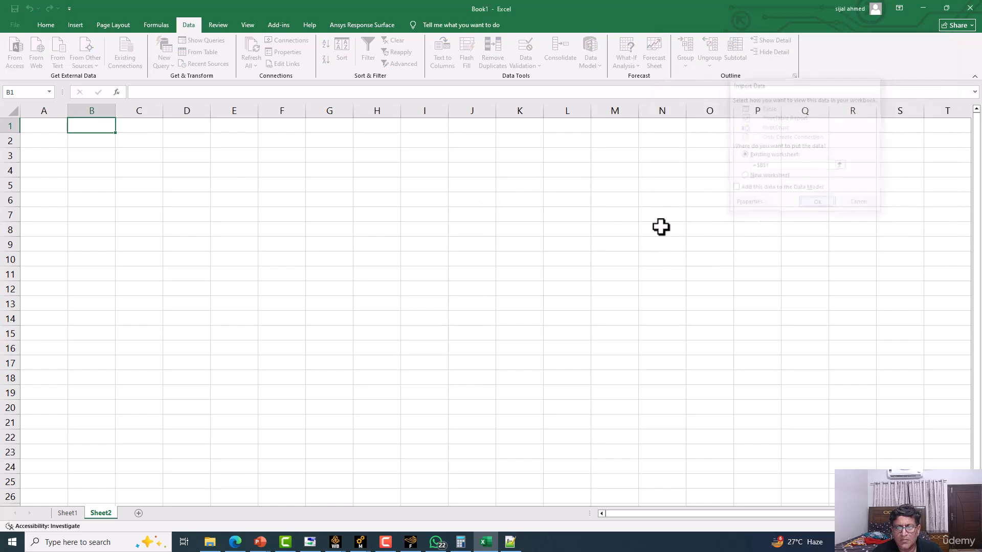
Step: Copy the numeric data in B5:C378 and paste it starting at cell H2
left_click_drag(88, 169, 171, 475)
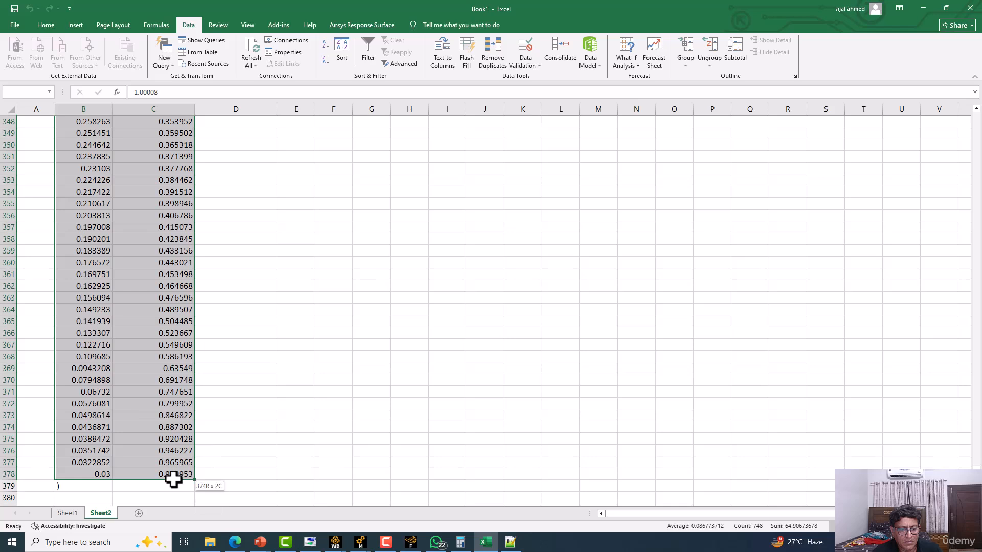
right_click(132, 406)
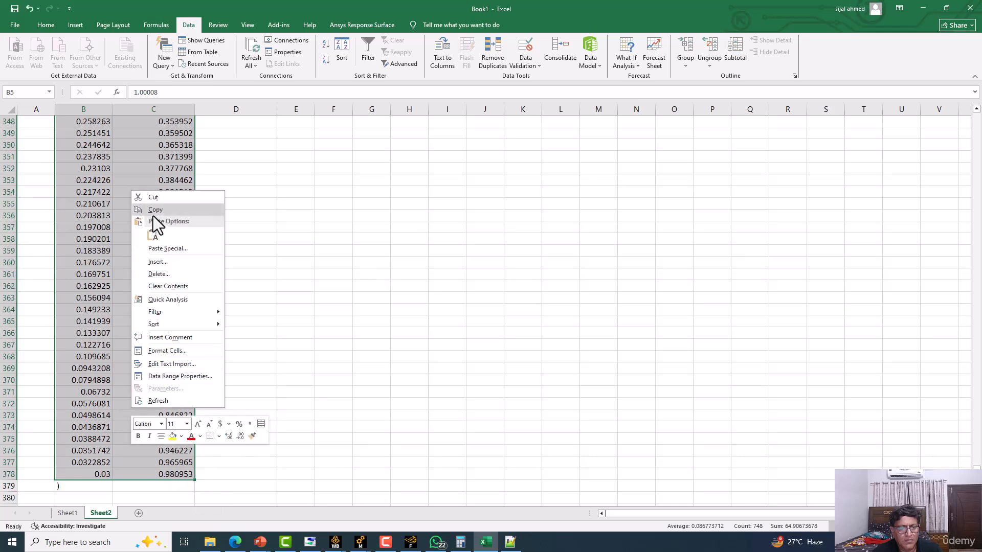
left_click(152, 214)
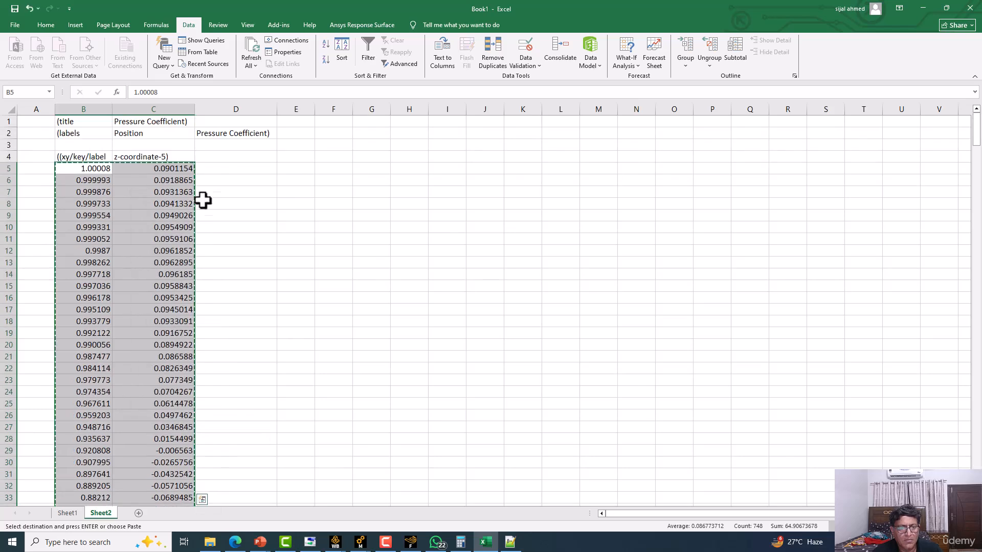
left_click(412, 132)
right_click(412, 132)
left_click(439, 192)
Step: Enter the header x in H1 and the header cp in I1 above the copied data
left_click(406, 121)
type("x")
left_click(447, 124)
type("cp")
Step: Sort columns H and I by x from smallest to largest
left_click(418, 110)
left_click_drag(418, 110, 438, 109)
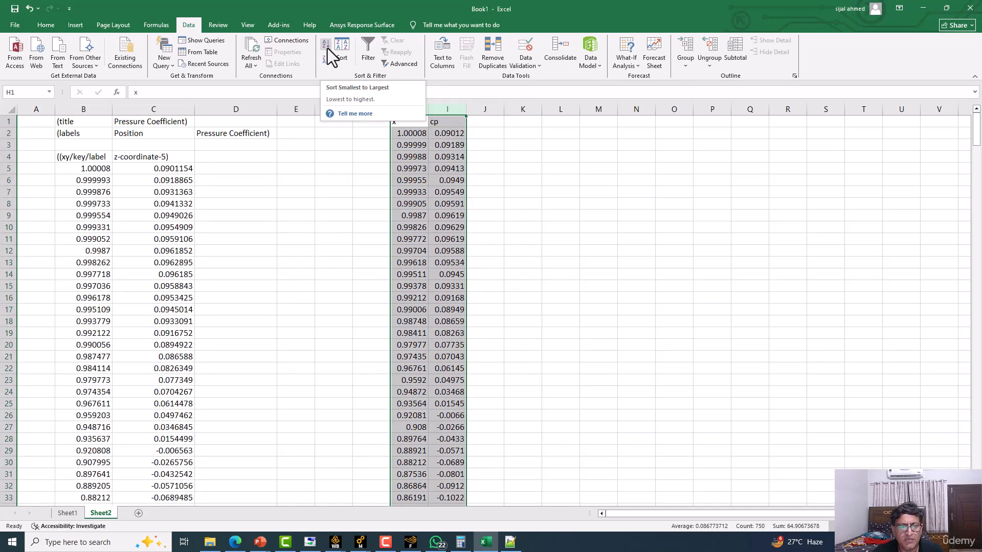
left_click(327, 48)
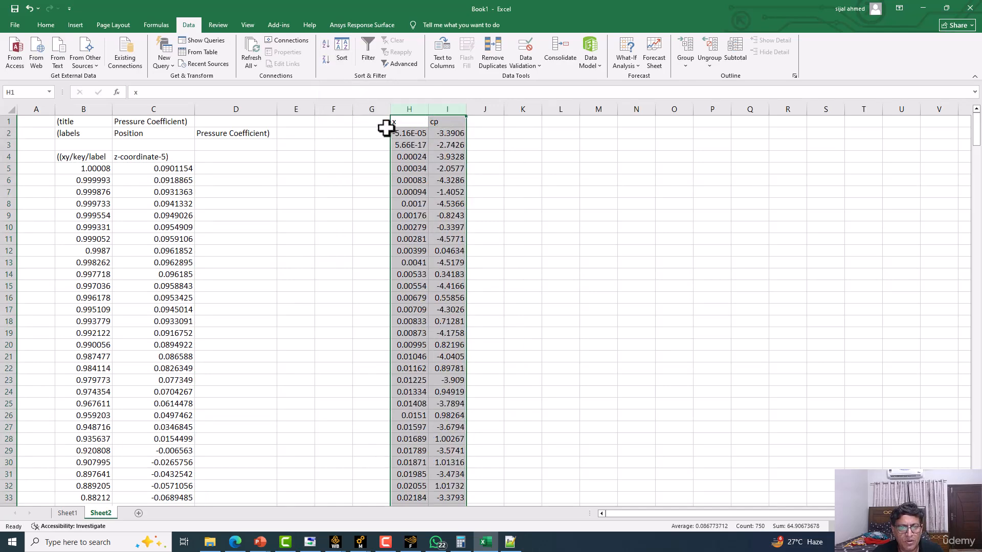
Step: Insert a markers-only scatter chart of the x and cp columns, then enlarge it and place it beside the data
left_click(75, 25)
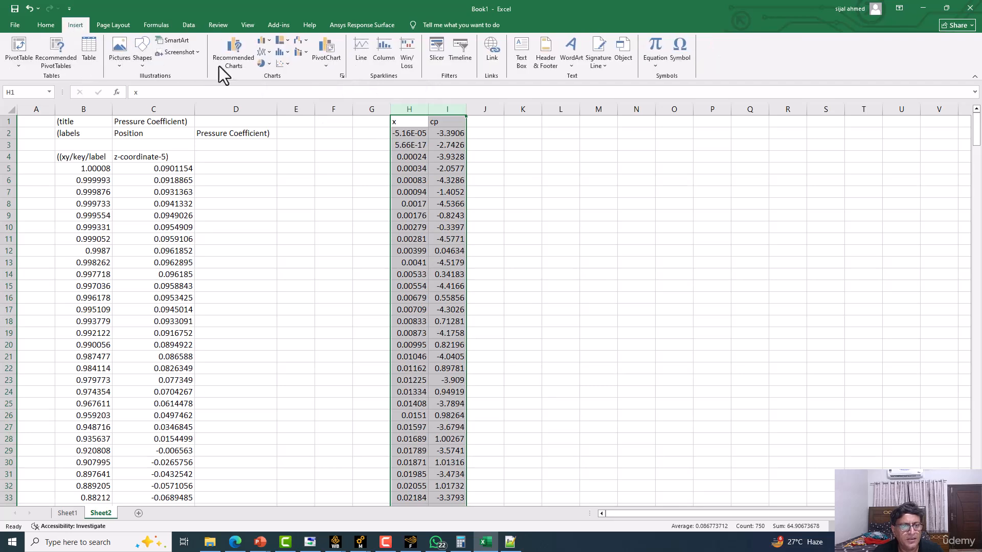
left_click(282, 63)
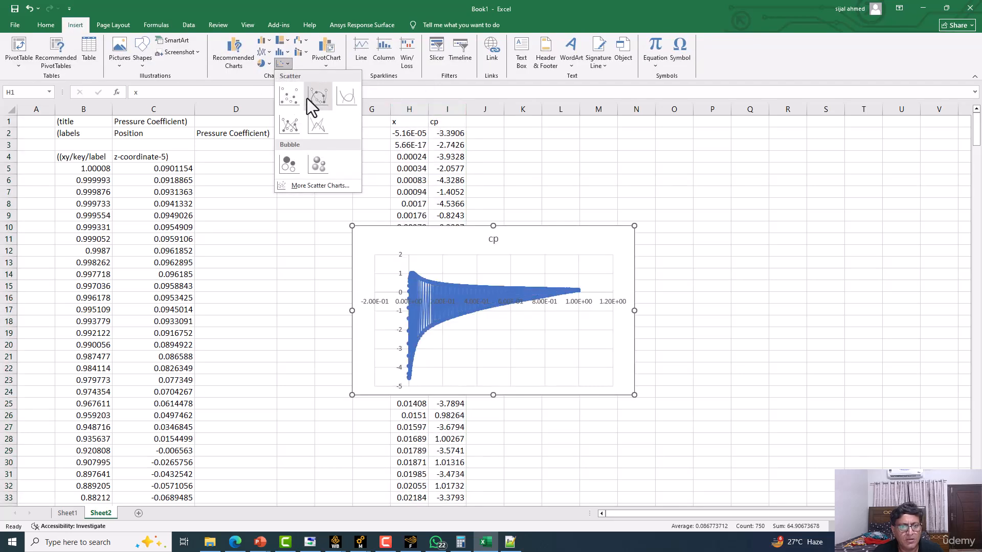
left_click(293, 98)
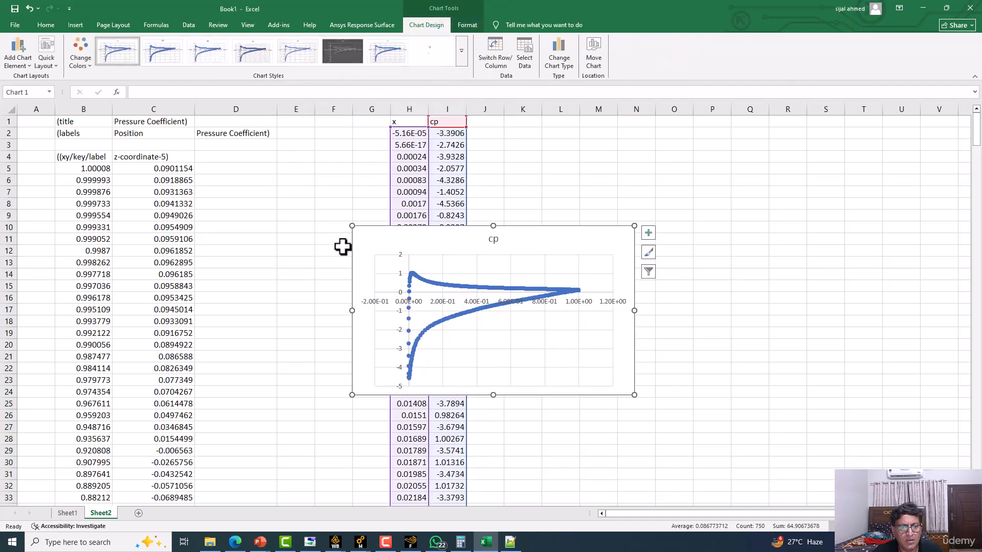
left_click_drag(351, 225, 499, 177)
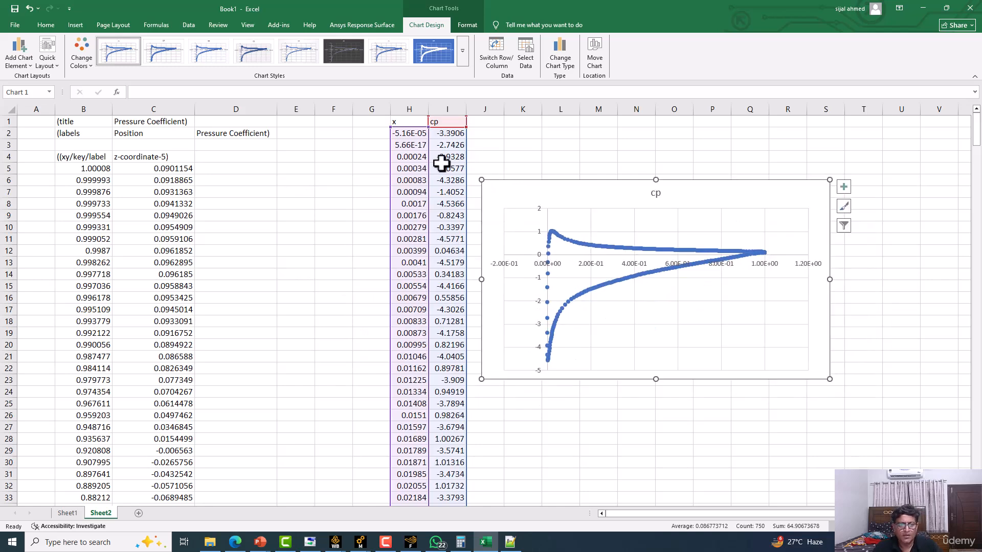
left_click(409, 132)
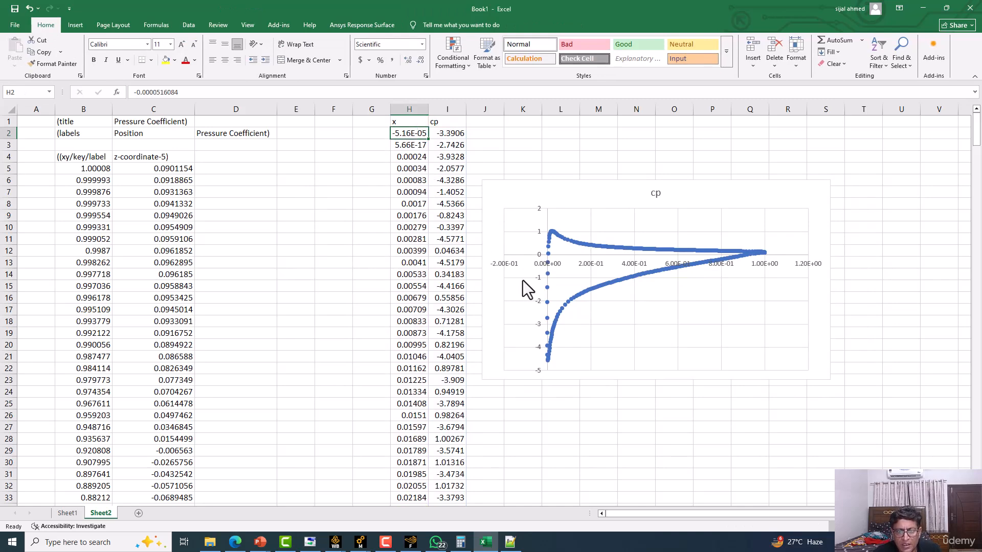
Step: Try showing the values of the chart's horizontal axis in reverse order
double_click(514, 263)
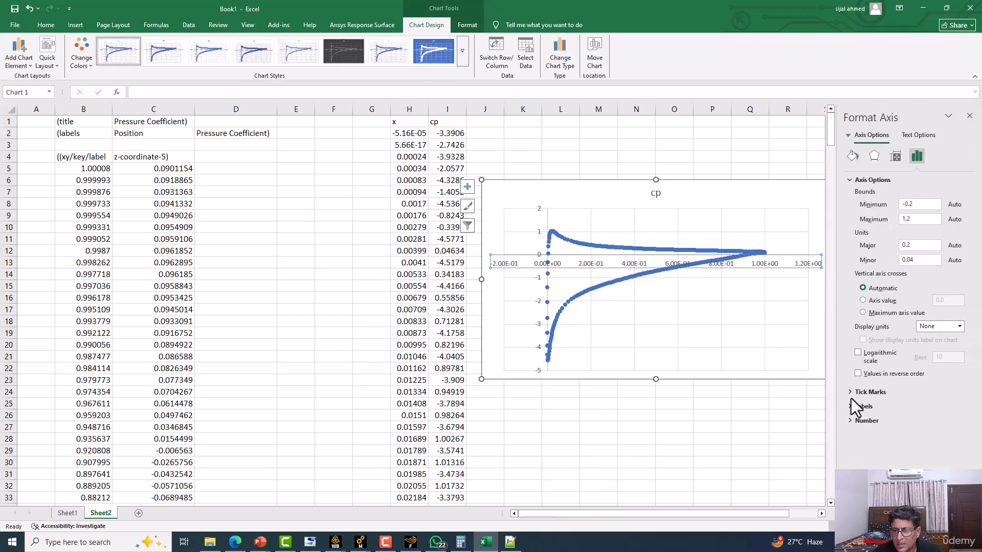
left_click(848, 407)
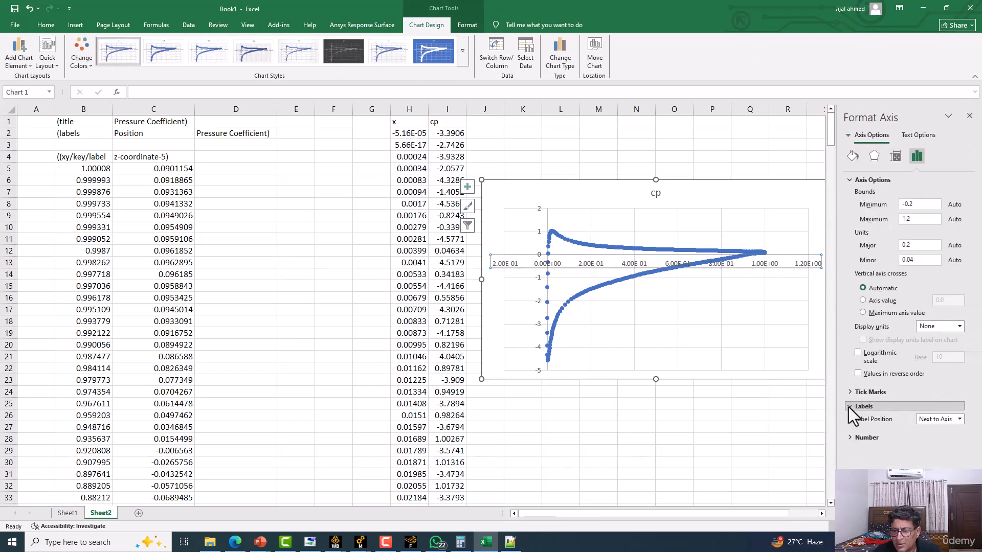
left_click(857, 374)
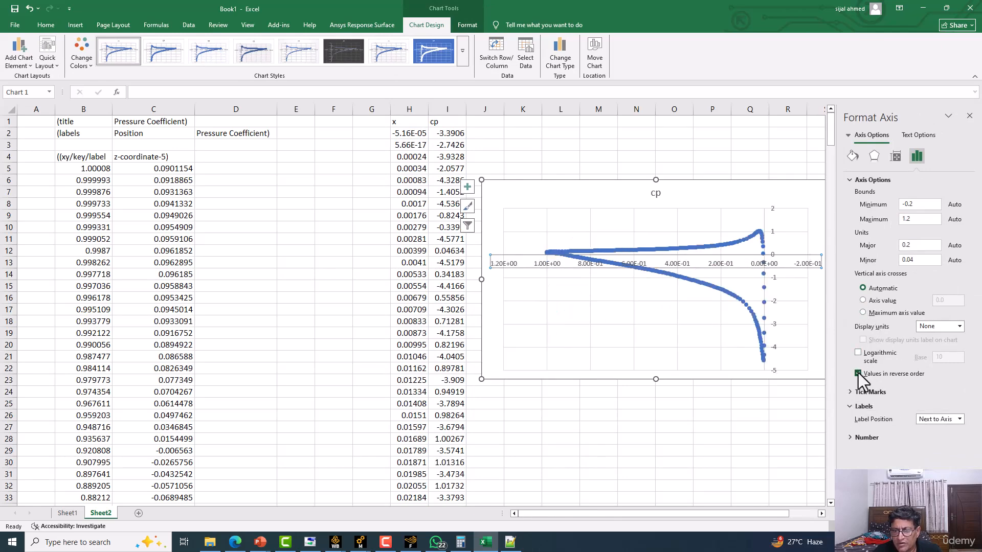
left_click(858, 374)
Step: Show the chart's vertical cp axis values in reverse order and move the chart over the x and cp columns
left_click(540, 230)
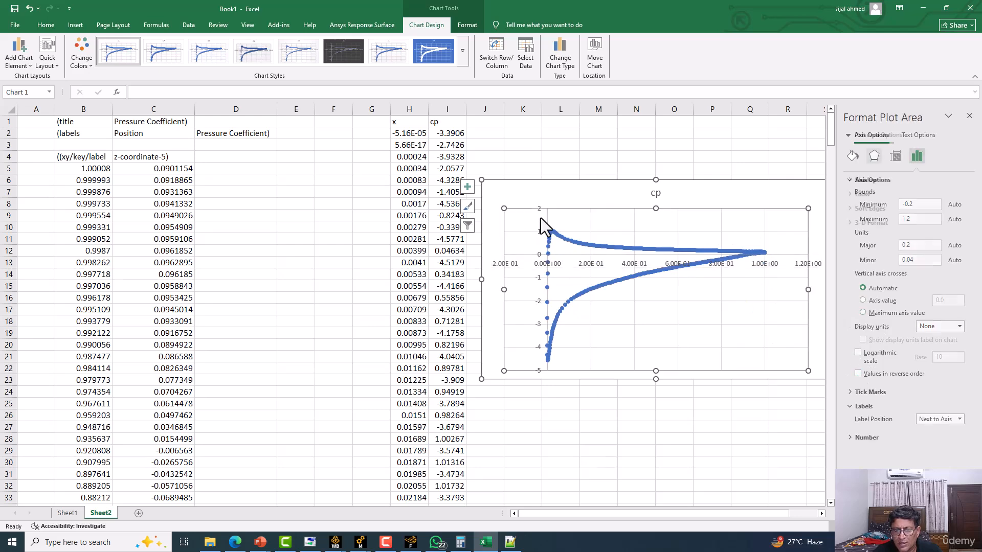
left_click(544, 238)
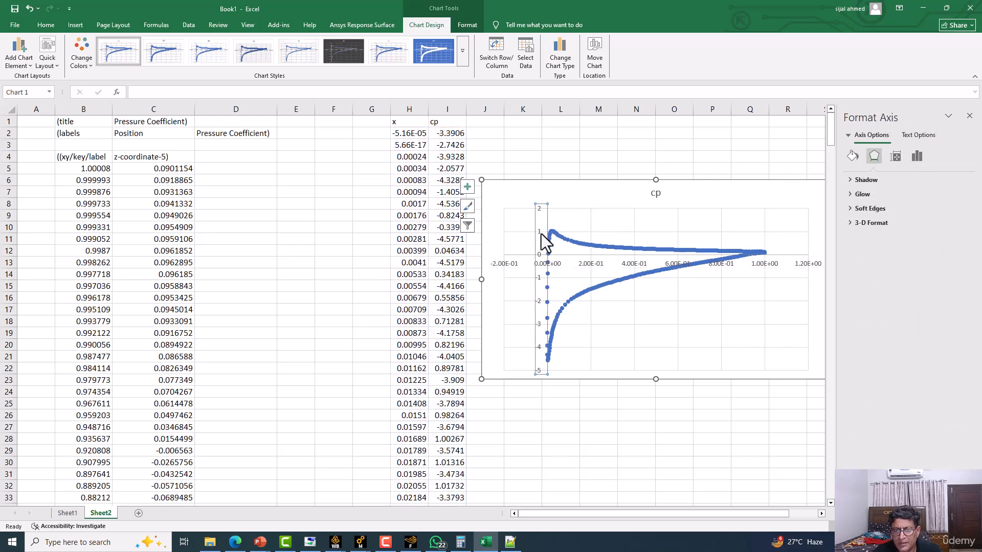
left_click(851, 156)
left_click(916, 156)
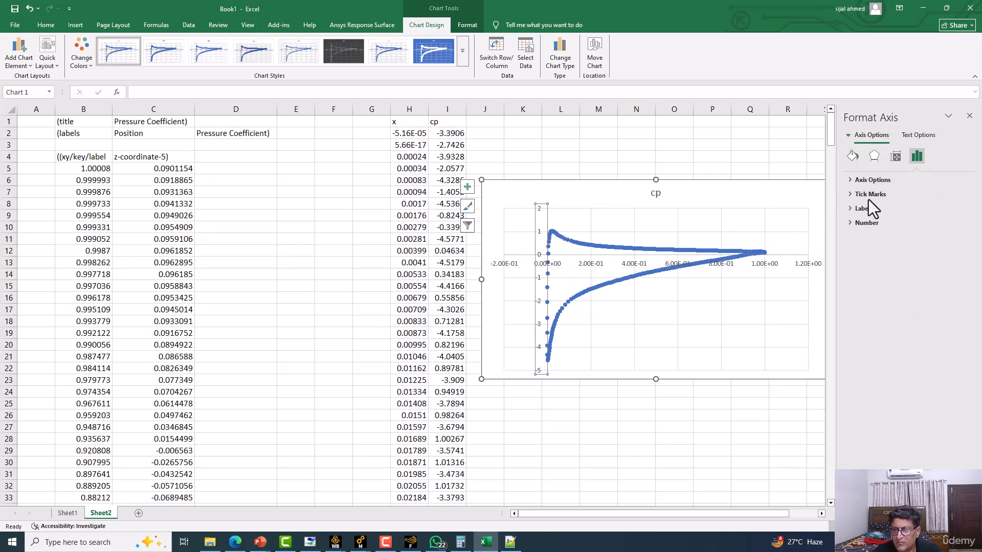
left_click(846, 180)
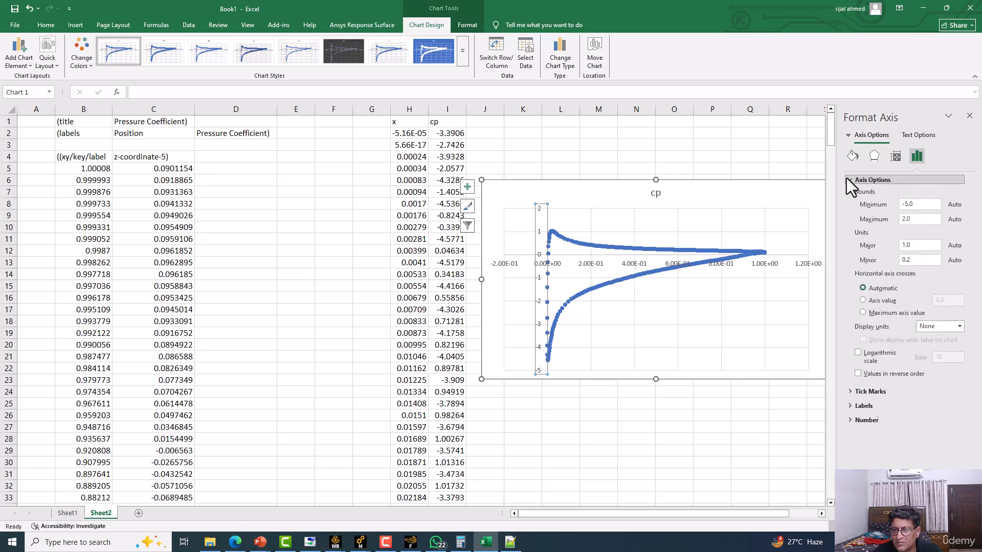
left_click(859, 374)
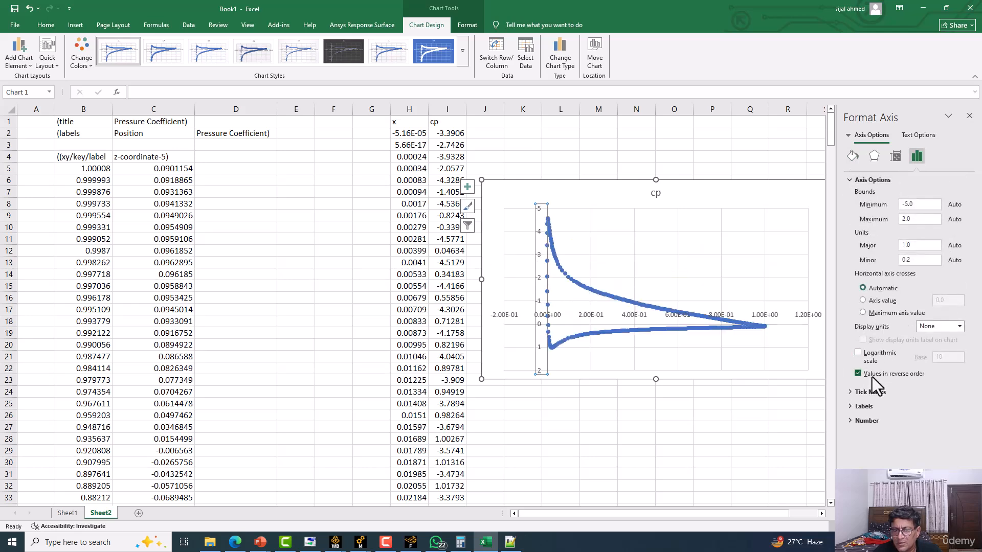
left_click_drag(553, 179, 410, 169)
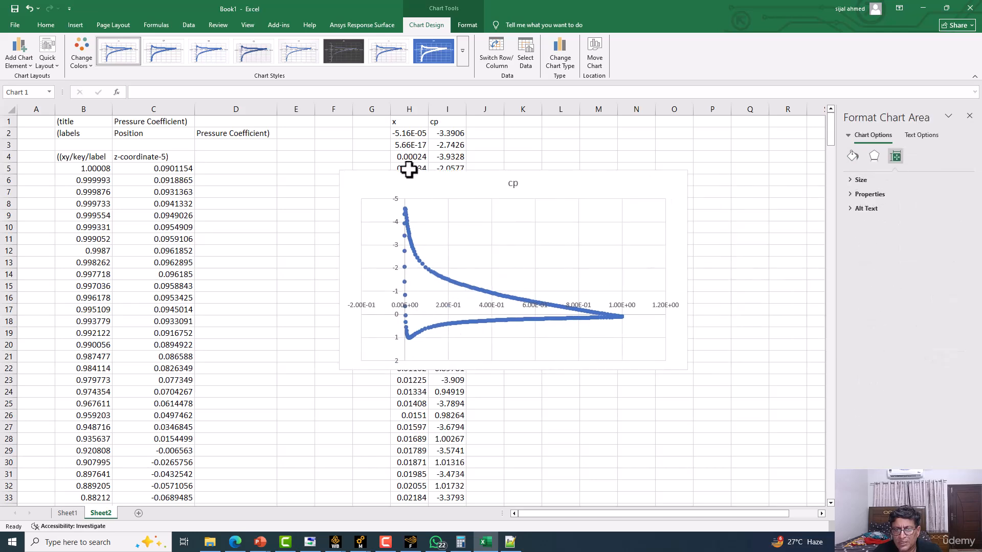
left_click(969, 117)
Step: Give a single data point on the upper cp curve a solid line
right_click(479, 234)
left_click(428, 267)
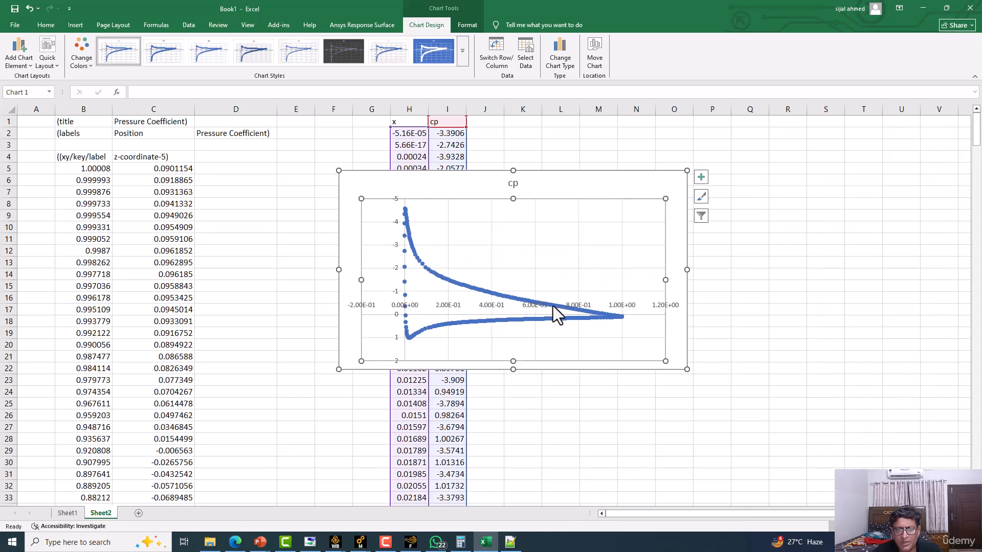
double_click(520, 300)
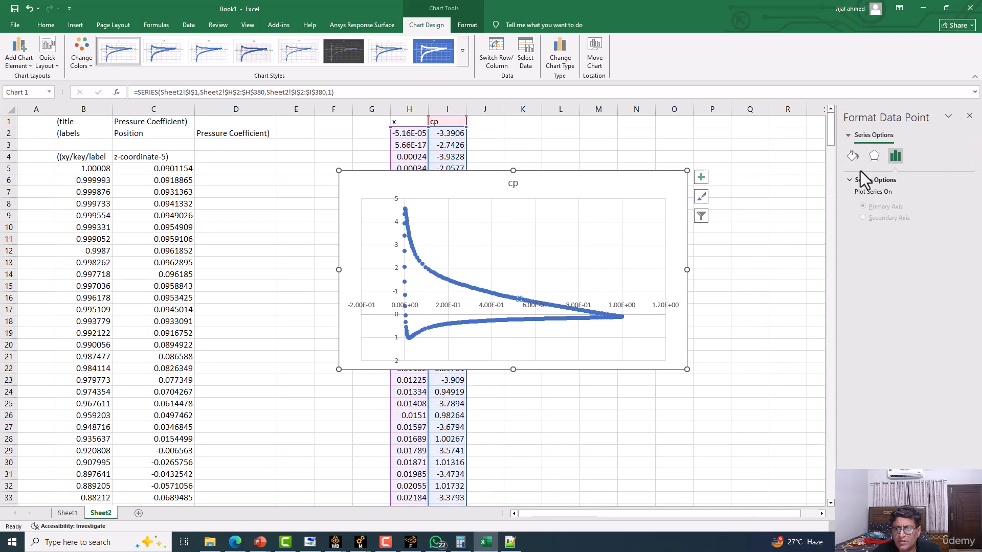
left_click(853, 155)
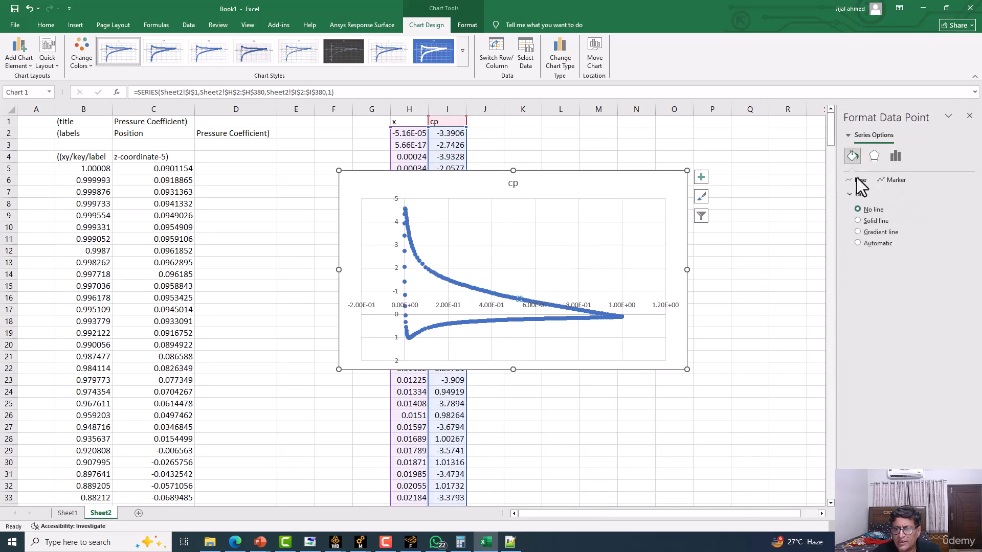
left_click(866, 223)
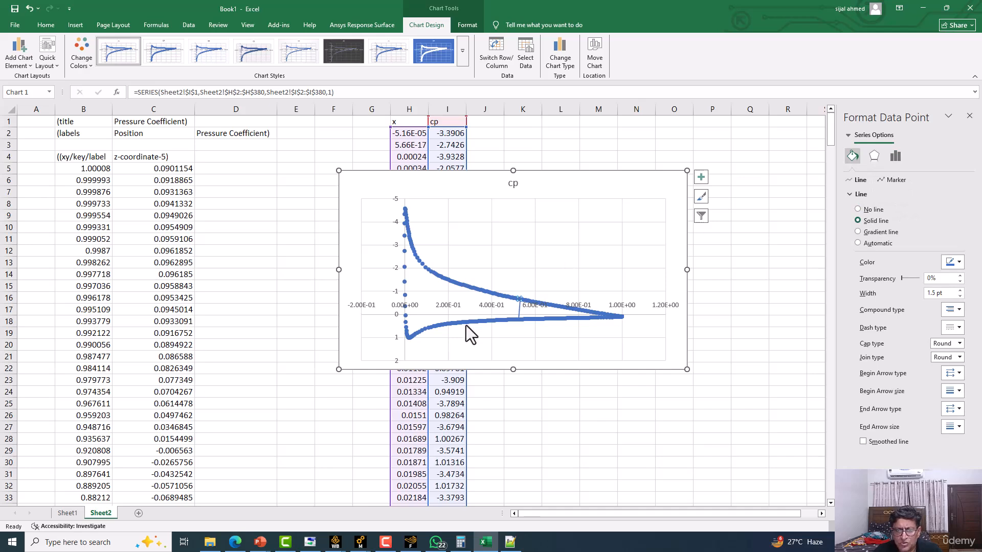
left_click(515, 311)
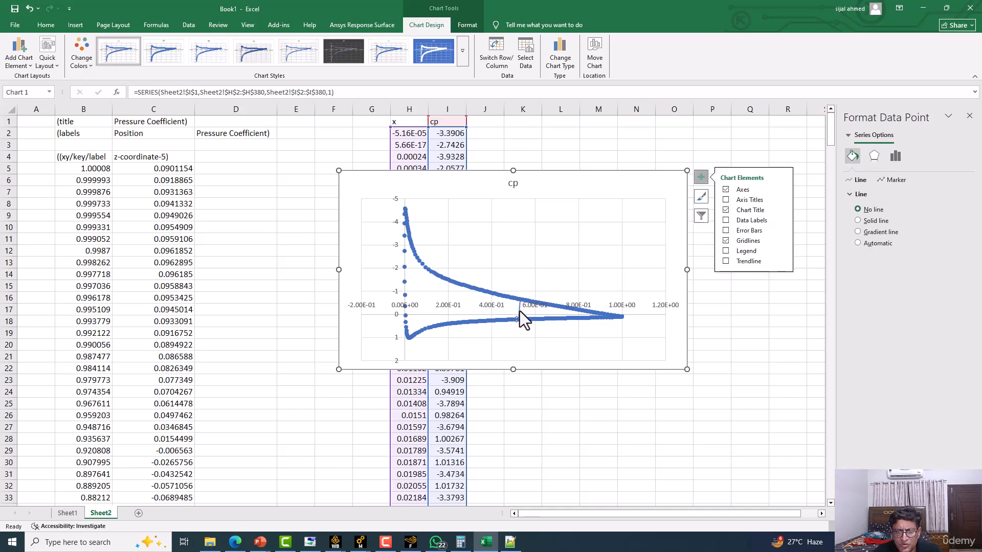
Step: Try a solid line on the whole cp series and move the chart clear of the data columns
left_click(420, 264)
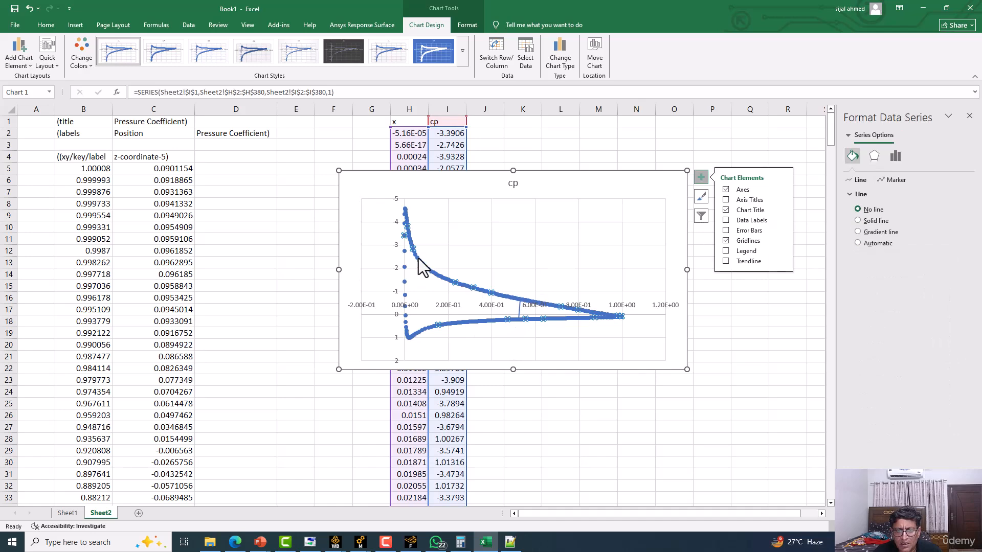
left_click(869, 219)
left_click_drag(487, 168, 661, 170)
Step: Undo the last chart move and the solid line on the whole cp series
scroll(398, 274, "down", 7)
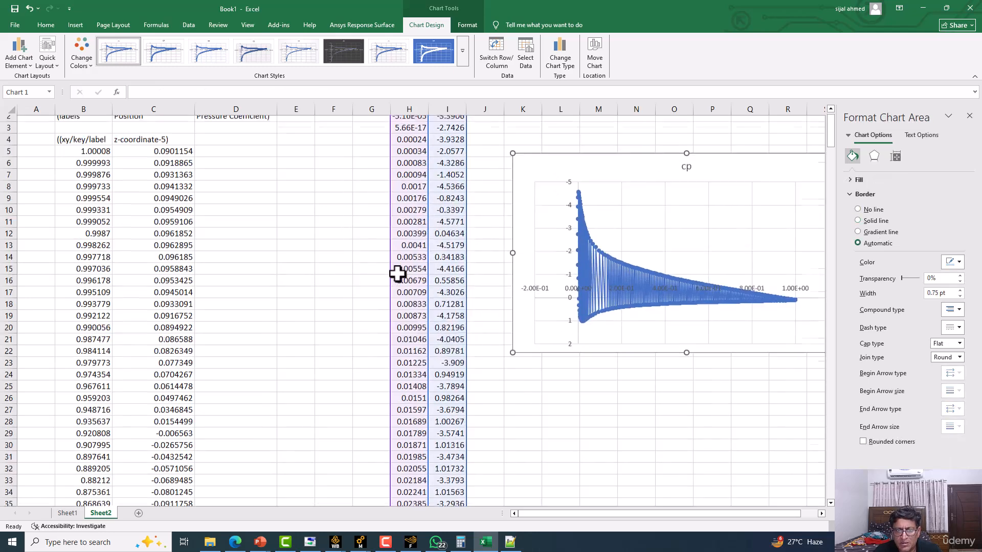
scroll(398, 274, "down", 6)
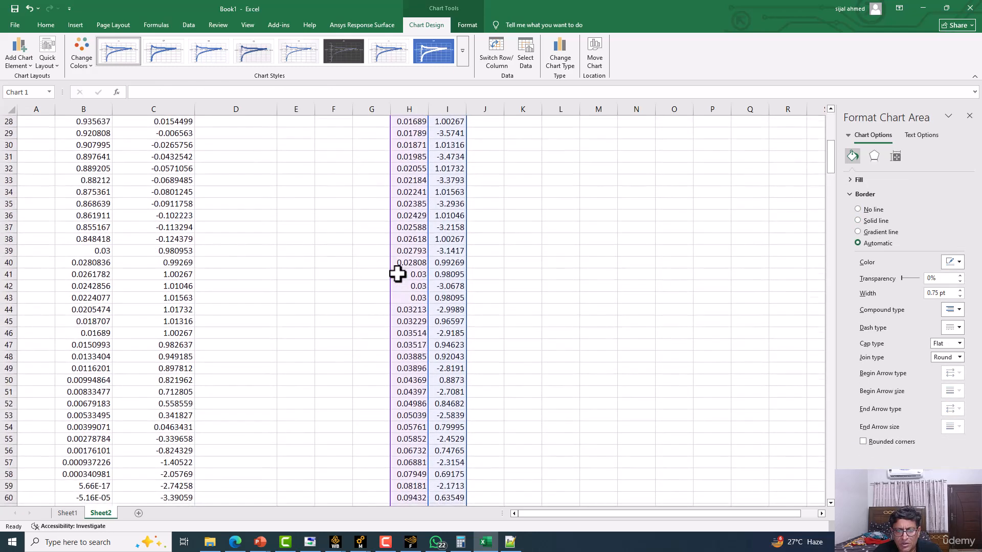
scroll(398, 274, "down", 6)
scroll(397, 274, "up", 11)
scroll(397, 274, "up", 8)
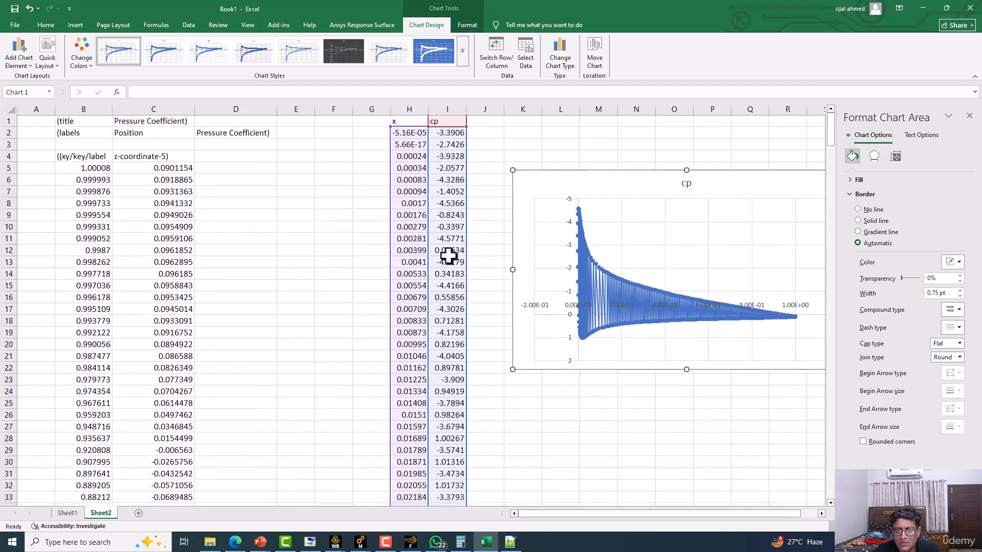
left_click(29, 8)
left_click(29, 8)
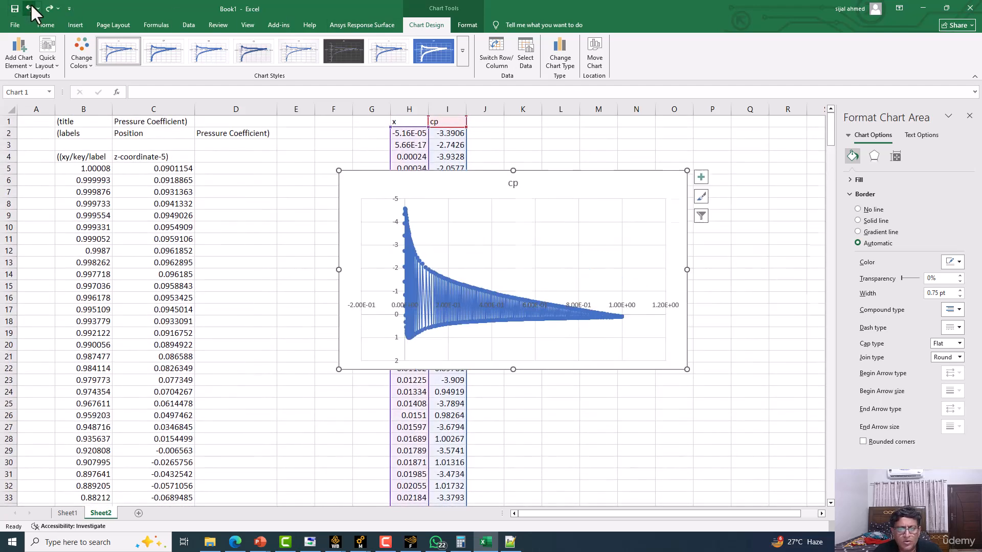
left_click(29, 8)
left_click(29, 9)
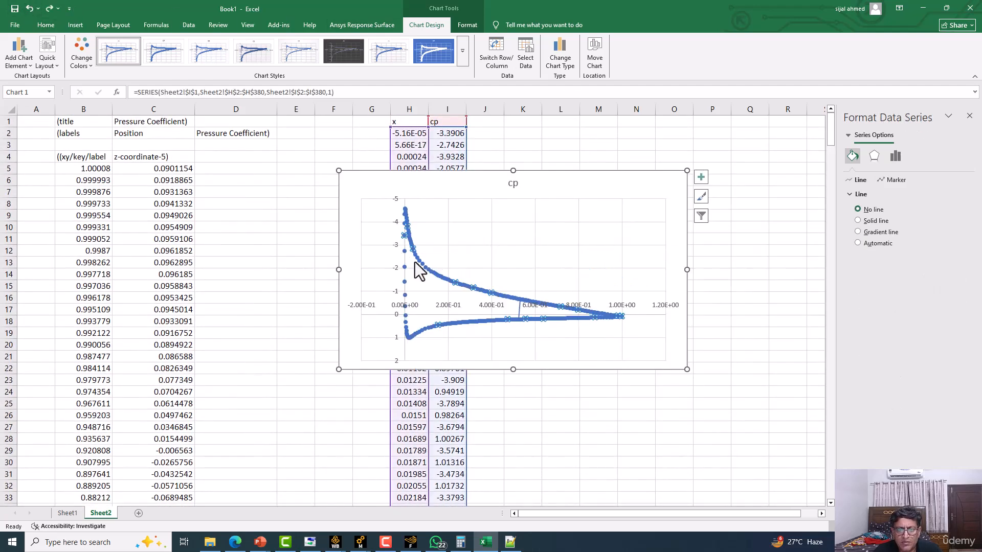
left_click(545, 255)
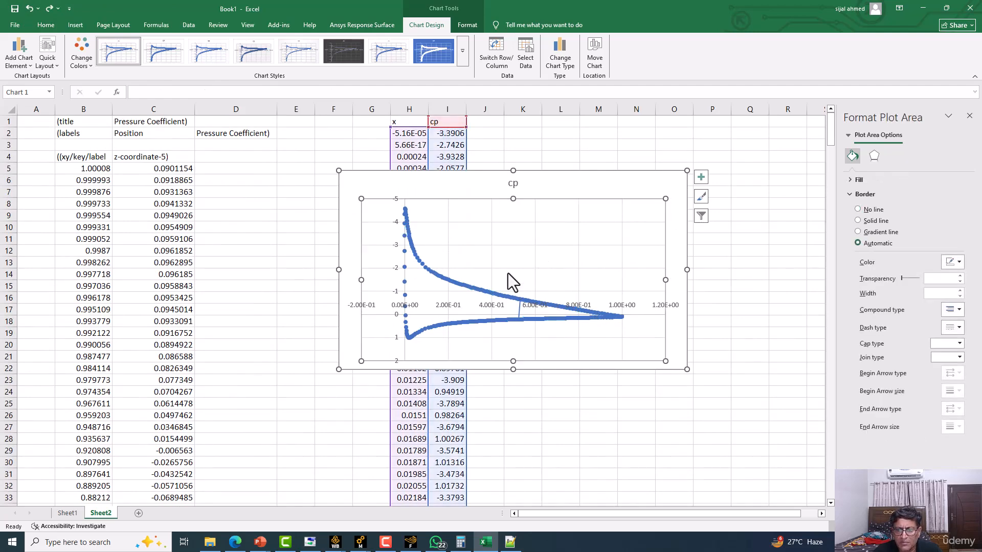
Step: Close the plot area formatting pane
left_click(969, 117)
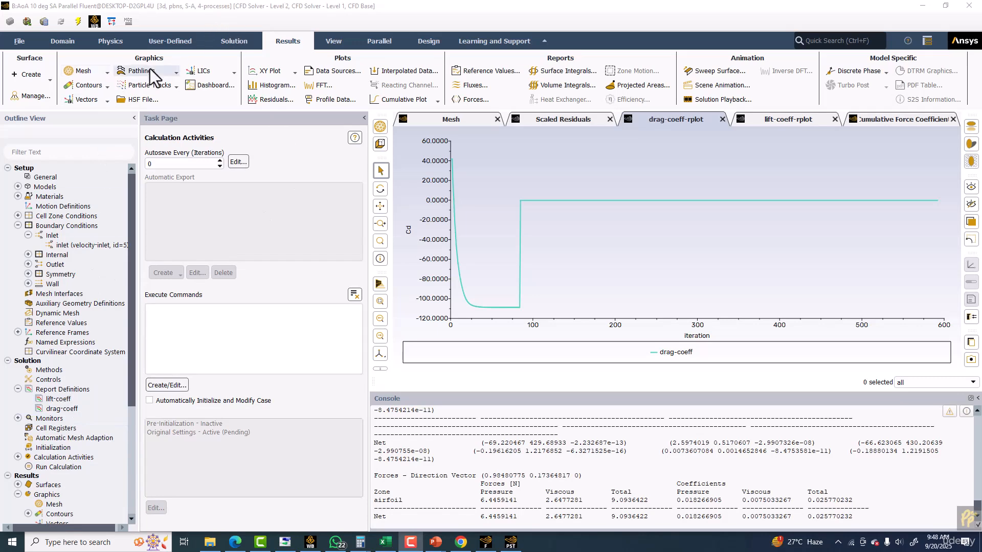
Step: Switch to Ansys Fluent and set up a Wall Yplus contour on the airfoil surface only, with the global range off
left_click(82, 93)
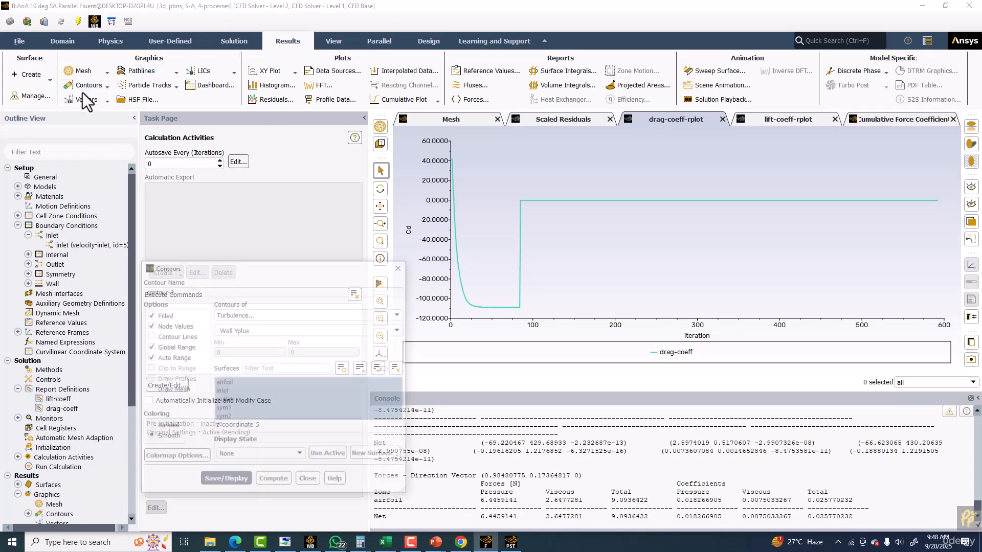
left_click_drag(332, 265, 467, 146)
left_click(534, 250)
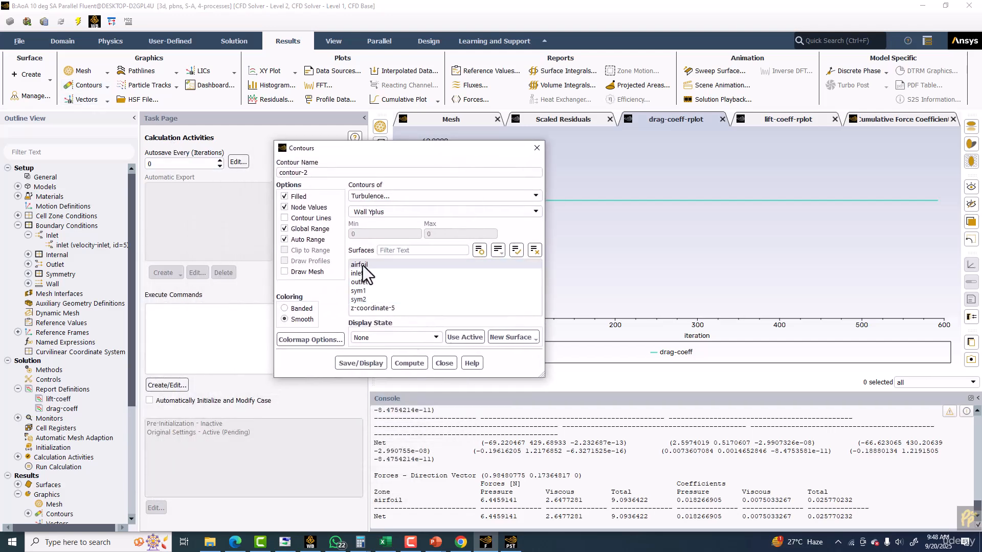
left_click(360, 264)
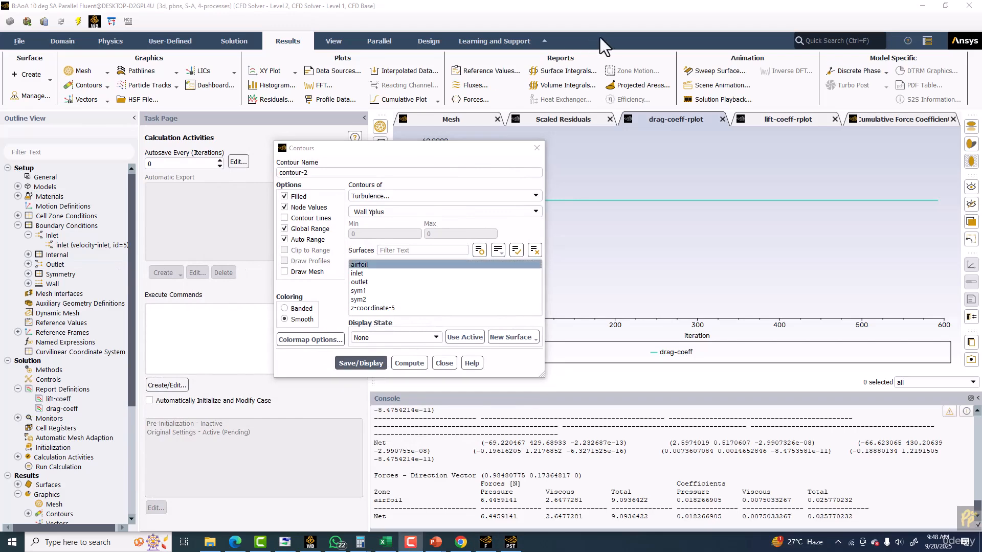
left_click(284, 228)
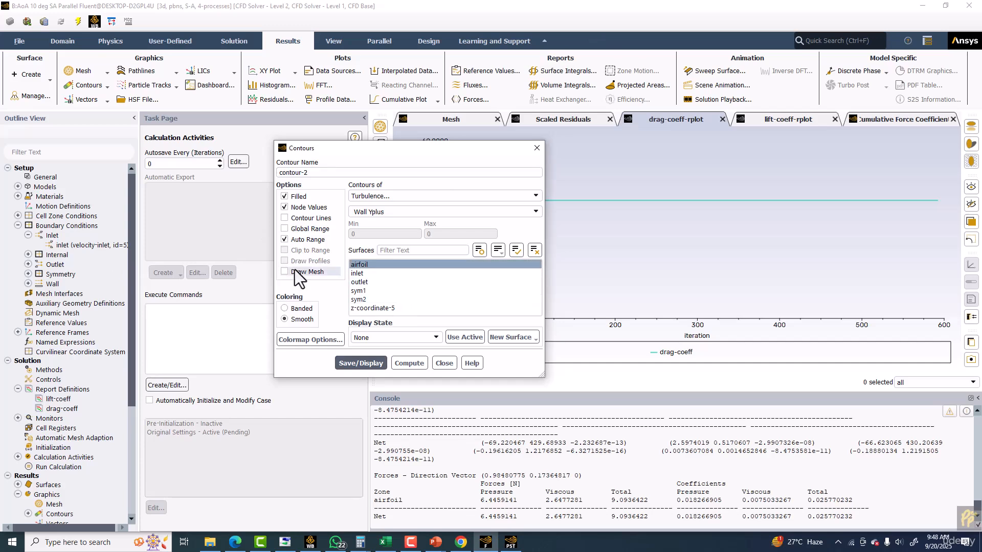
Step: Enable mesh drawing for the contour and display all edges, without faces, of only the sym1 surface
left_click(296, 271)
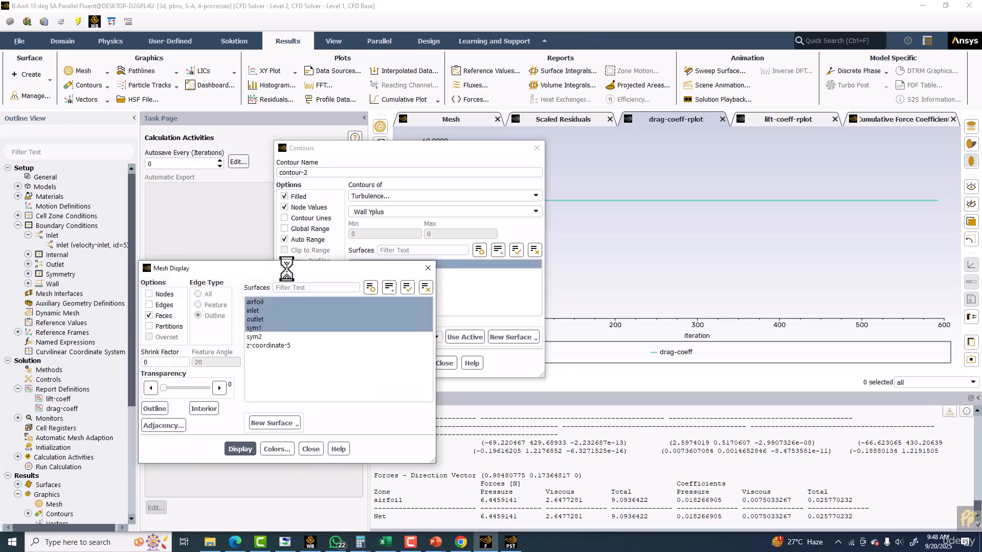
left_click(431, 289)
left_click(257, 329)
left_click(150, 305)
left_click(161, 315)
left_click(240, 450)
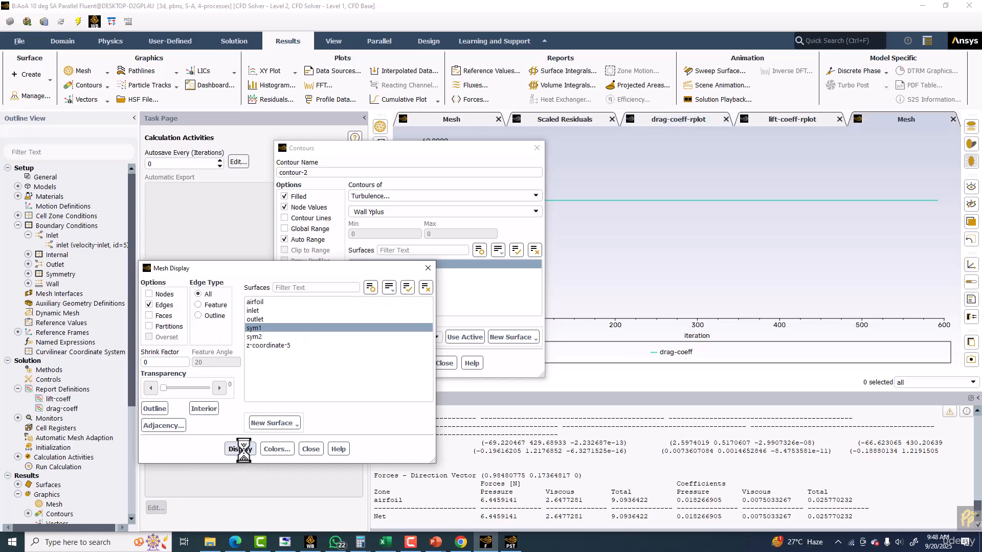
Step: Colour the displayed mesh by type and redisplay it
left_click(265, 449)
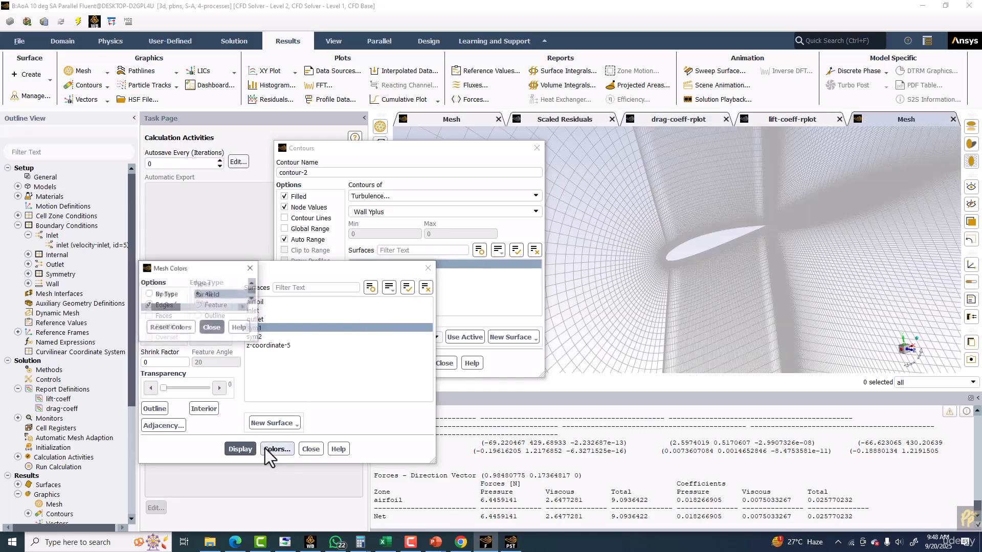
left_click(167, 296)
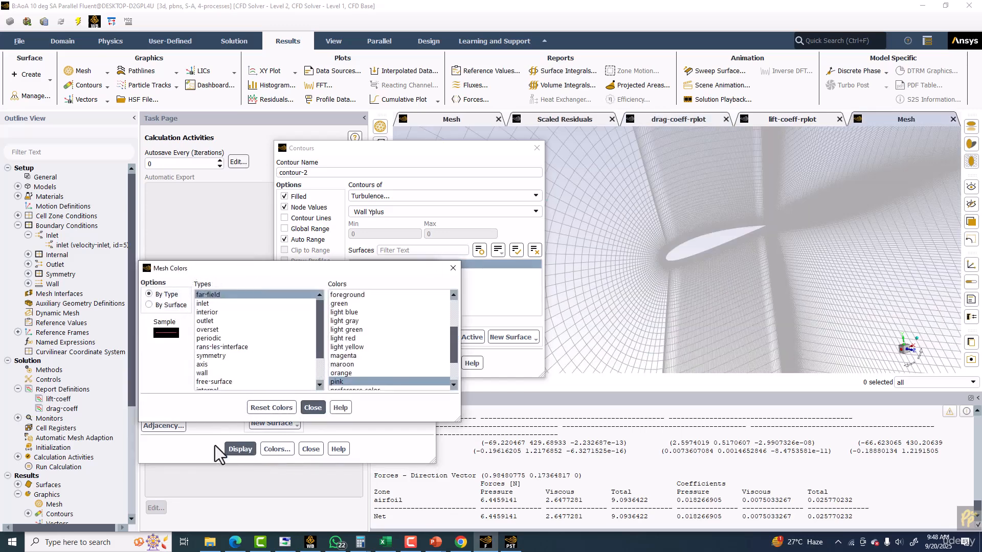
left_click(229, 448)
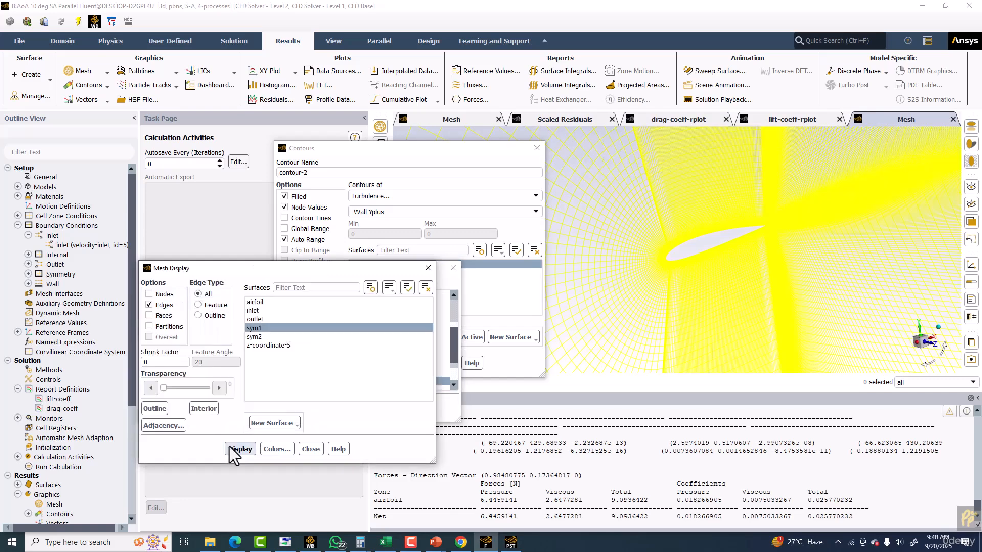
Step: Set the mesh colour of the interior type to black
left_click(279, 450)
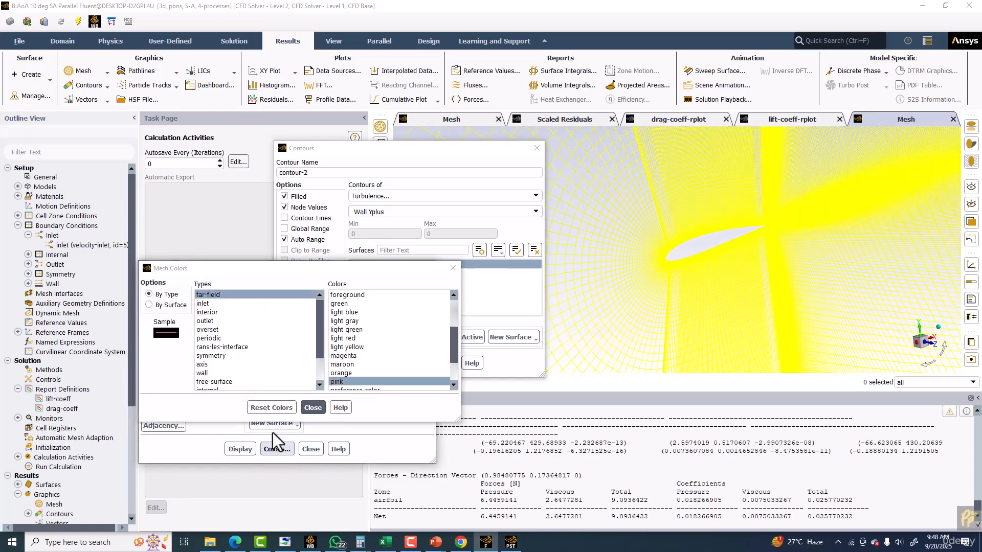
left_click(213, 312)
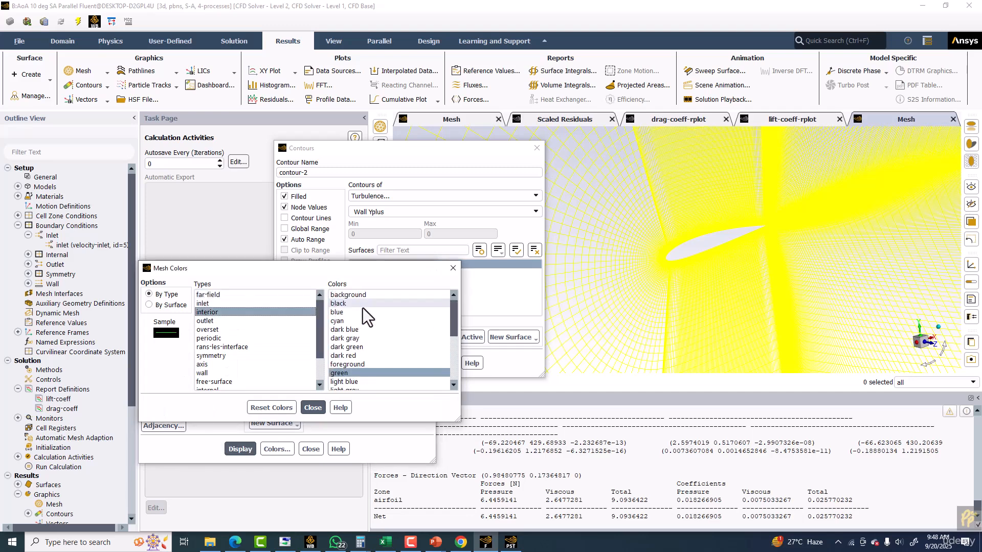
left_click(363, 304)
left_click(313, 407)
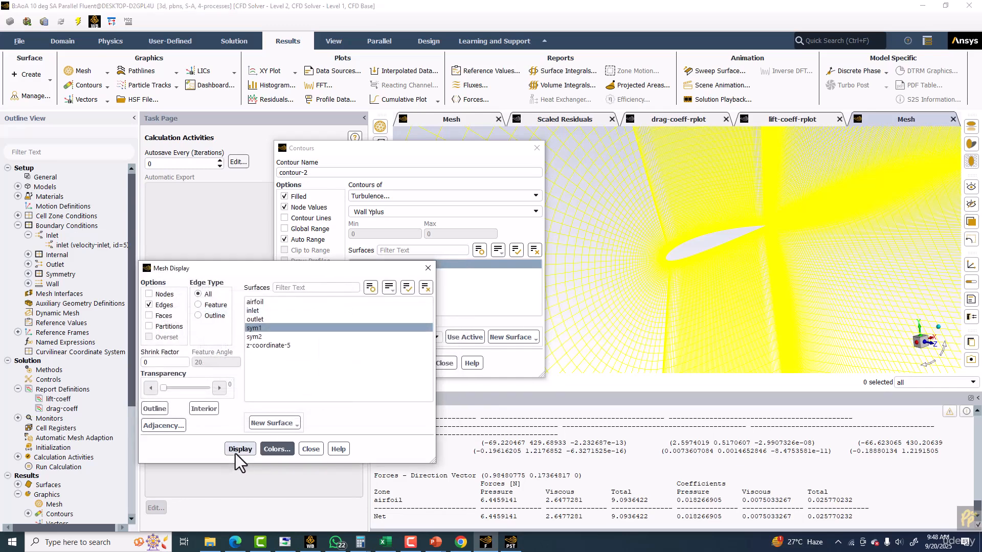
Step: Set the mesh colour of the surface type to black and redisplay the mesh
left_click(276, 449)
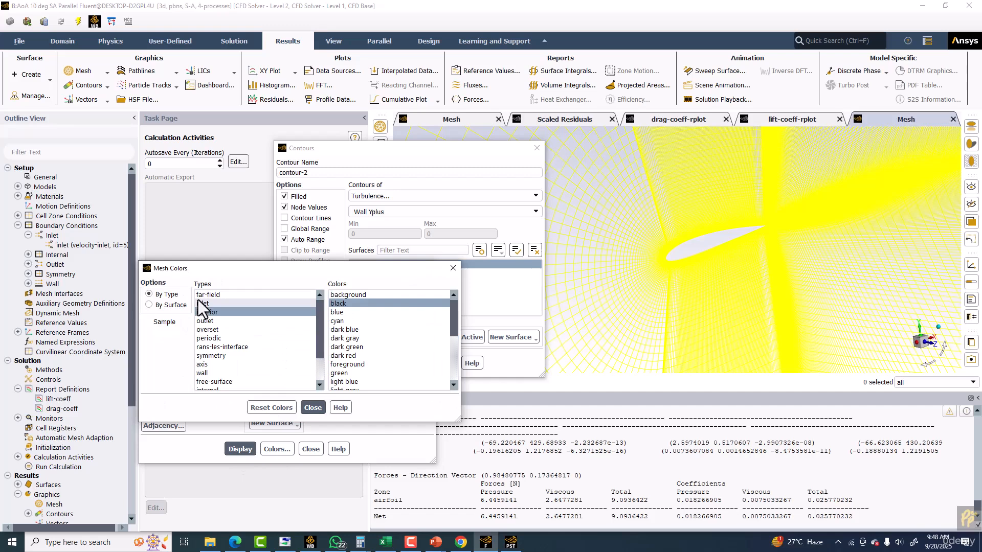
scroll(219, 338, "down", 2)
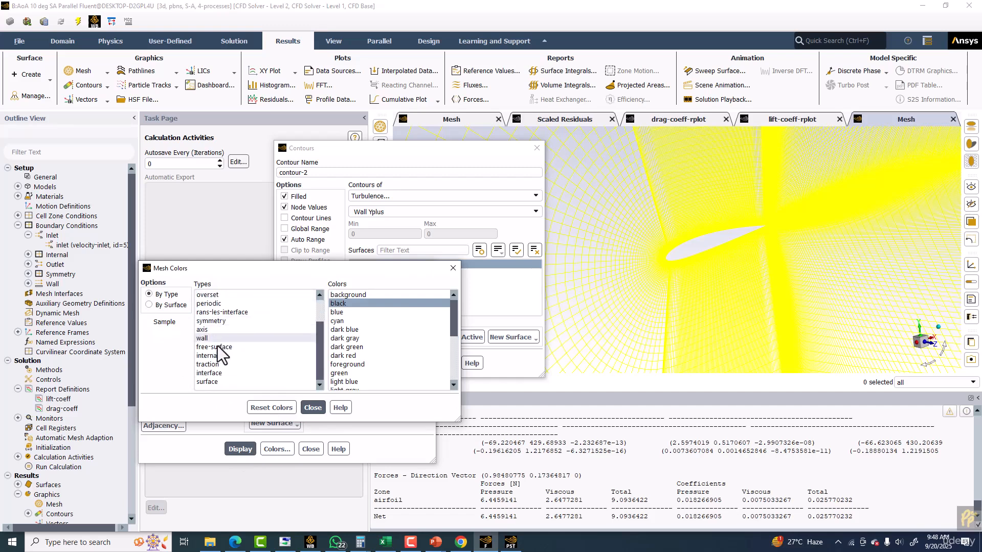
left_click(219, 382)
scroll(360, 299, "up", 3)
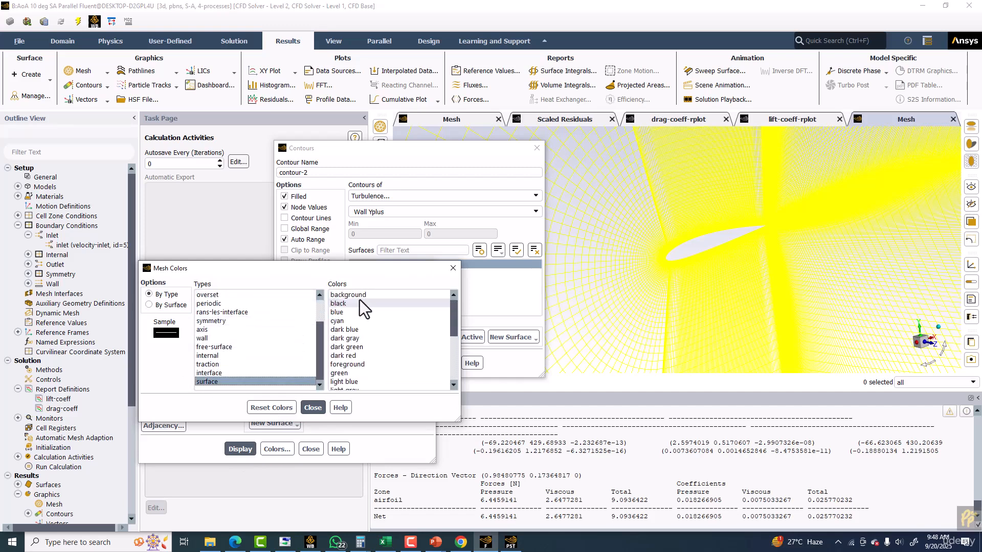
left_click(355, 303)
left_click(234, 450)
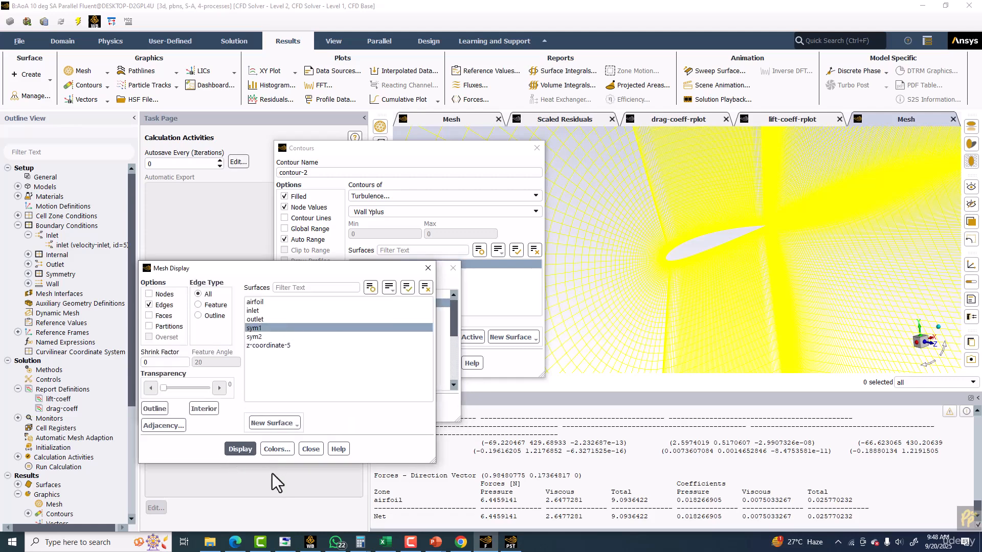
Step: Set the mesh colour of the symmetry type to black, redisplay the mesh and close the mesh dialogs
left_click(284, 450)
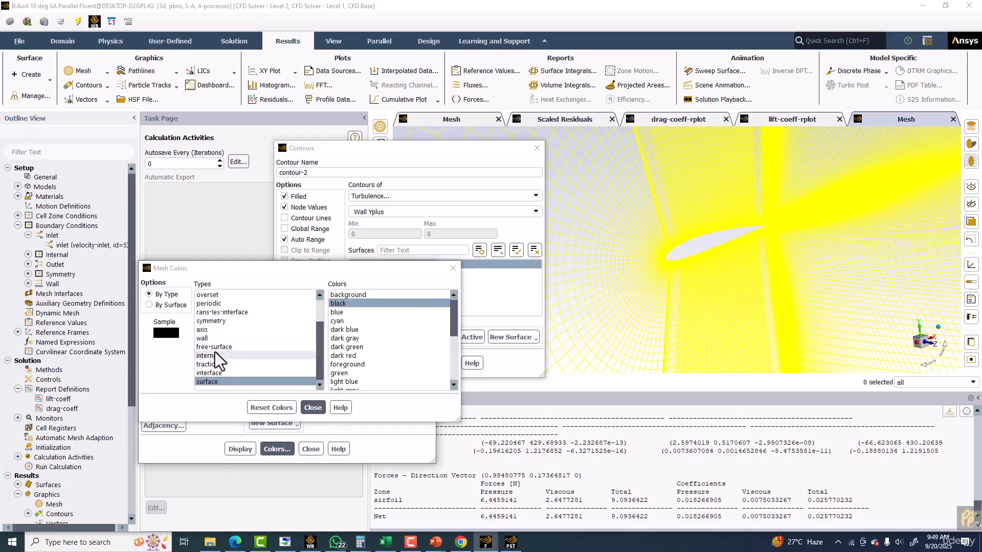
left_click(220, 320)
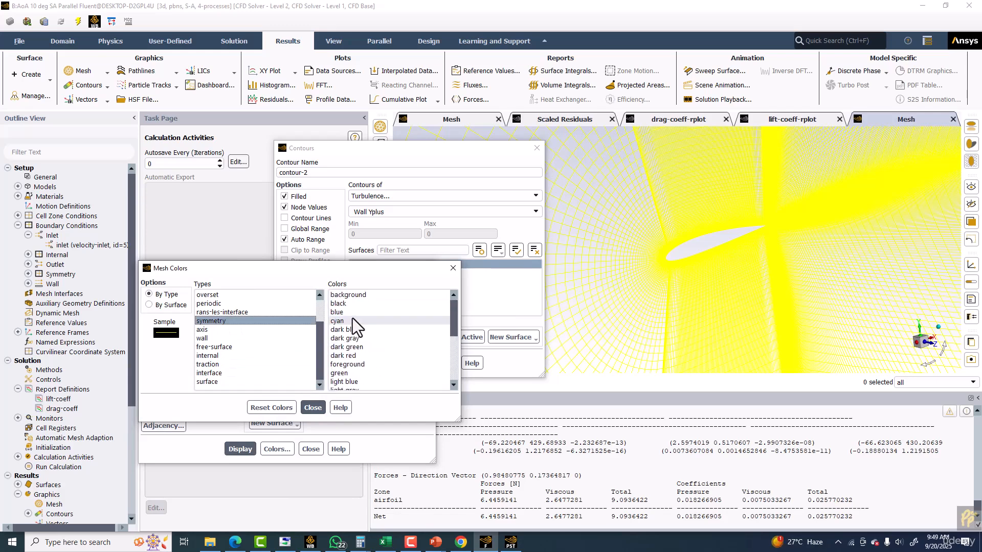
left_click(347, 304)
left_click(247, 450)
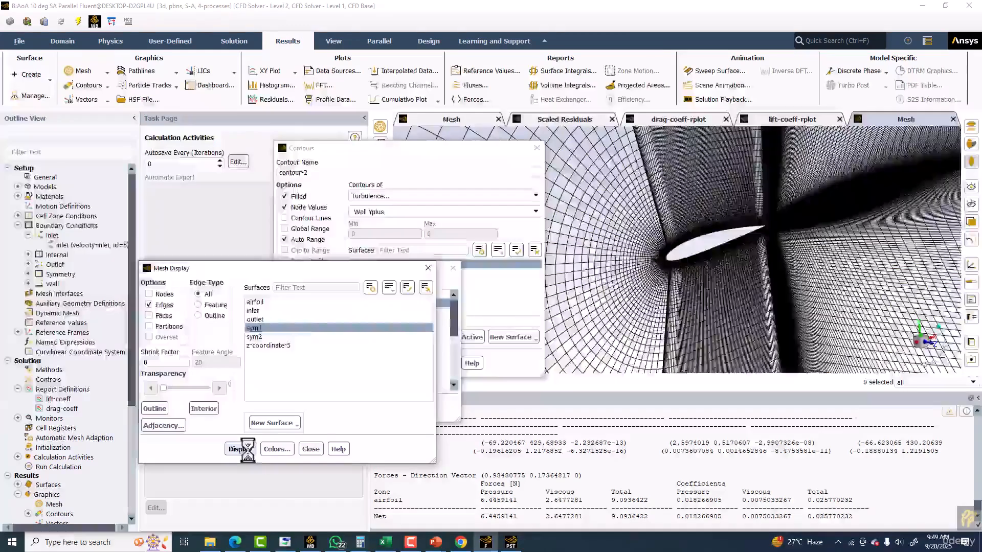
left_click(311, 449)
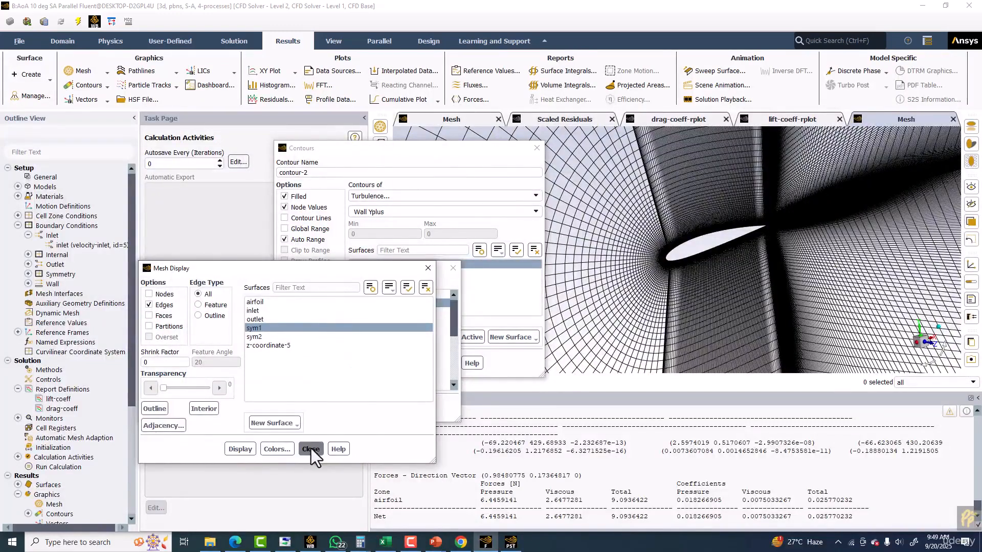
left_click(312, 408)
Step: Save and display the Wall Yplus contour with the mesh, and move the Contours dialog away from the airfoil
left_click(374, 364)
left_click_drag(682, 234, 588, 215)
left_click_drag(482, 149, 373, 155)
Step: Examine the Wall Yplus contour and the mesh around the airfoil's leading edge, keeping the colour legend uncovered
scroll(618, 305, "up", 3)
scroll(618, 307, "up", 3)
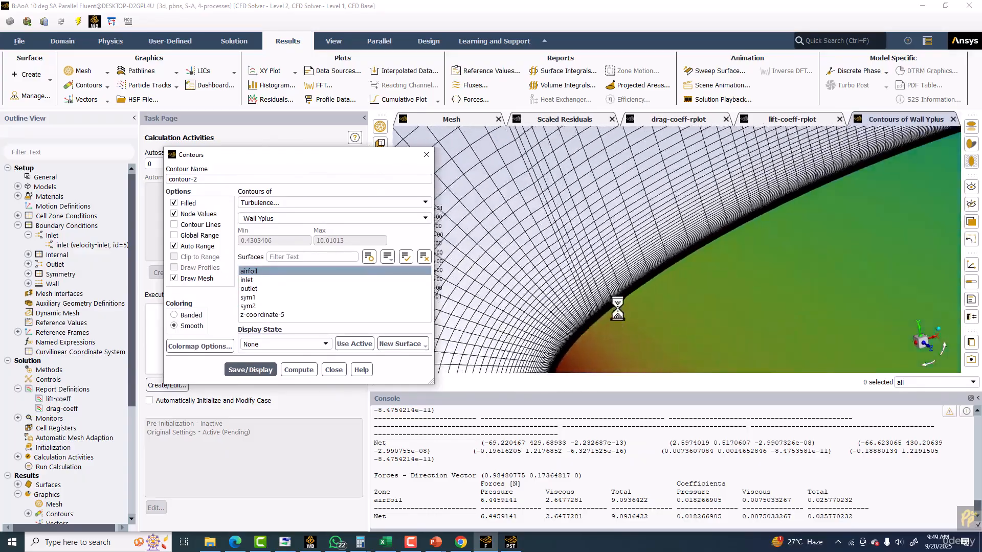
scroll(617, 308, "down", 7)
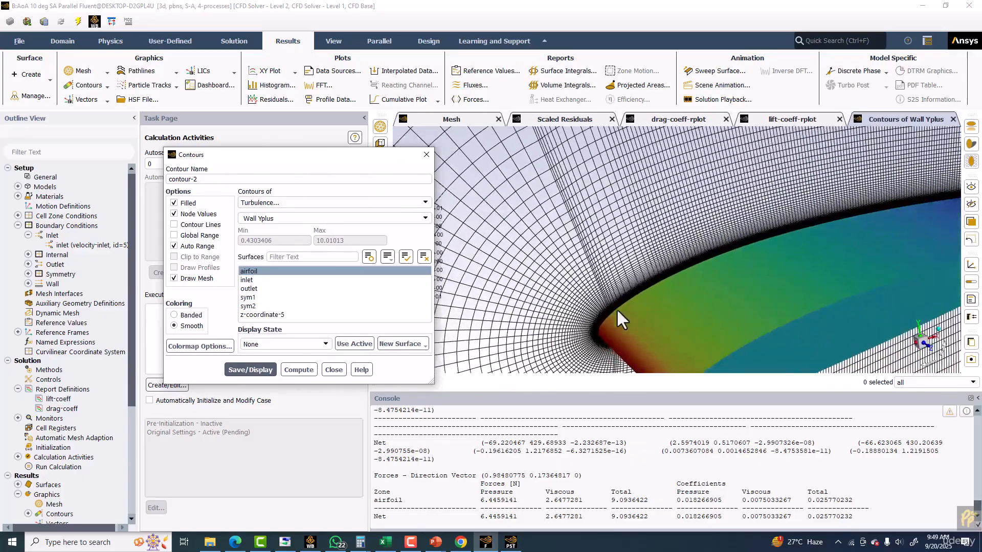
middle_click_drag(617, 303, 594, 258)
scroll(593, 256, "up", 2)
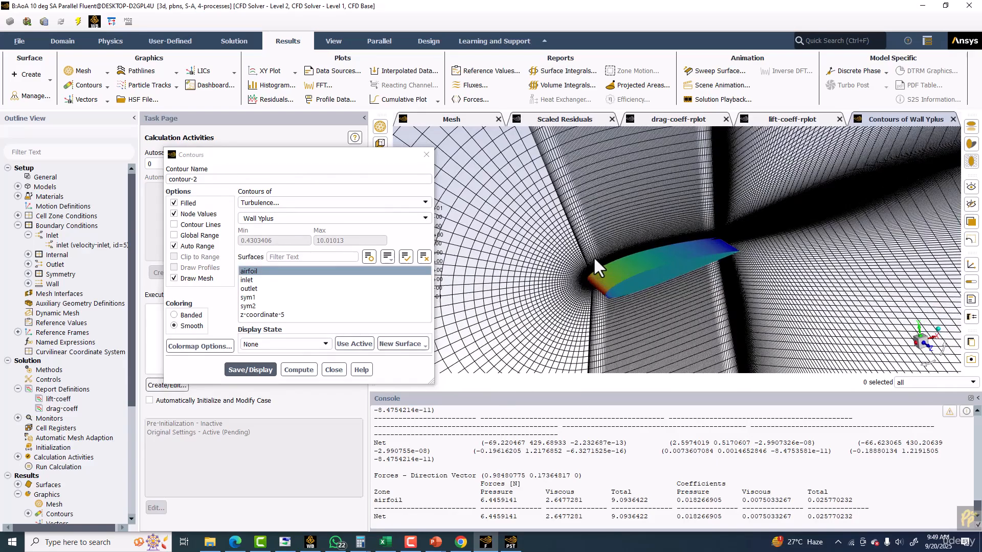
scroll(593, 256, "up", 1)
scroll(587, 229, "down", 3)
scroll(587, 235, "up", 5)
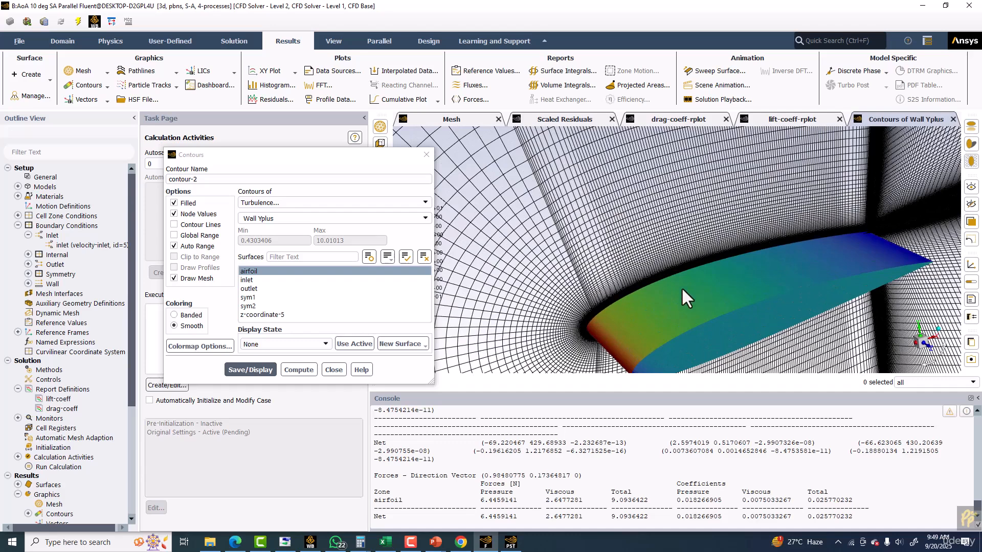
left_click_drag(341, 158, 308, 161)
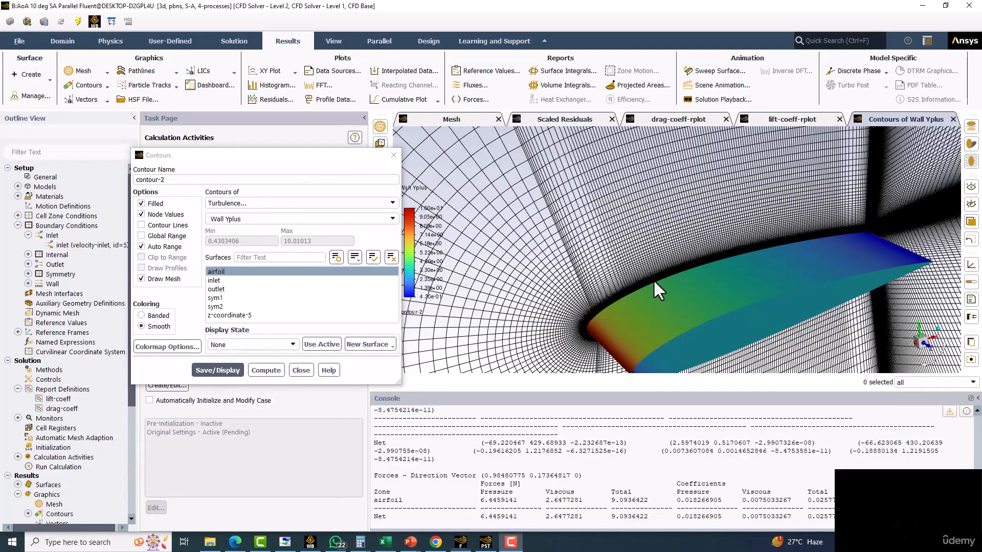
Step: Inspect the Wall Yplus distribution over the whole airfoil and the surrounding sym1 mesh from close up and farther away
scroll(653, 279, "up", 4)
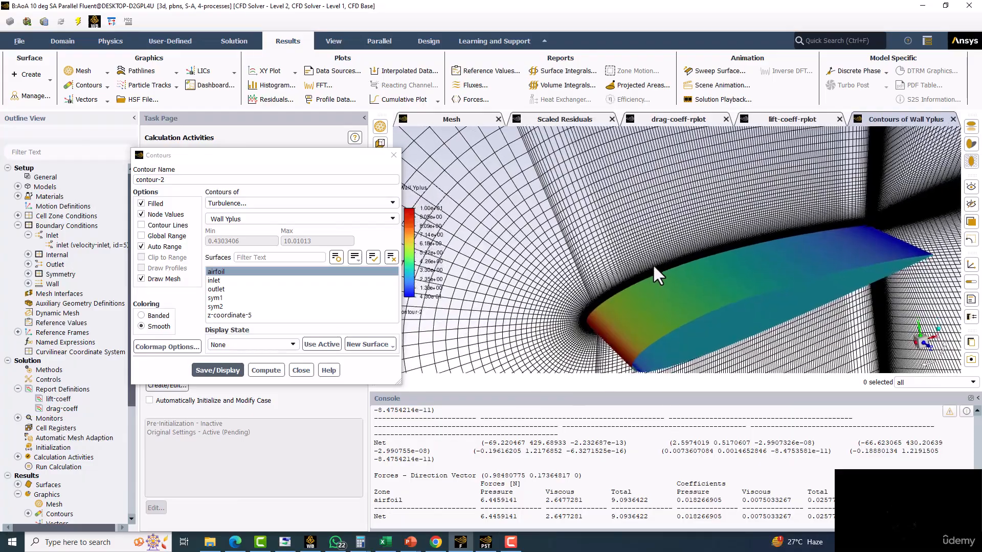
mouse_move(627, 211)
left_mouse_down()
mouse_move(607, 218)
mouse_move(563, 206)
mouse_move(603, 205)
mouse_move(582, 244)
mouse_move(679, 215)
mouse_move(626, 195)
mouse_move(634, 225)
mouse_move(608, 262)
mouse_move(624, 246)
mouse_move(610, 209)
left_mouse_up()
scroll(623, 246, "down", 5)
scroll(610, 210, "down", 8)
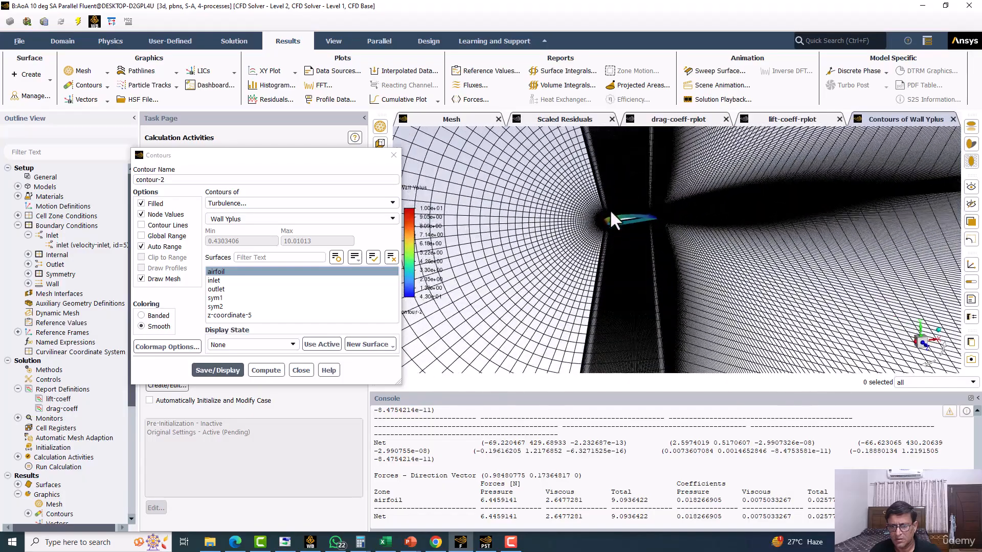
scroll(609, 234, "down", 2)
scroll(609, 234, "up", 9)
middle_click_drag(615, 202, 619, 248)
middle_click(628, 122)
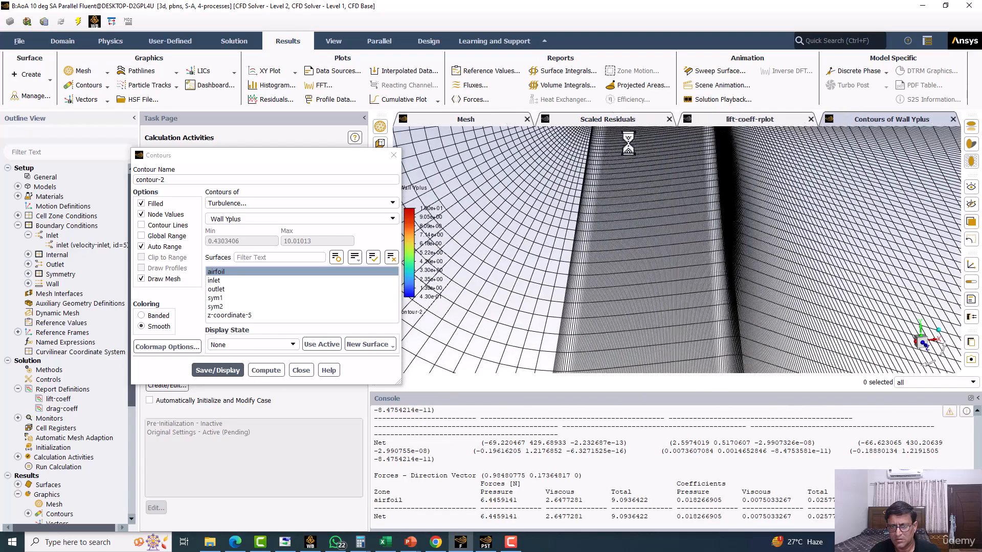
scroll(638, 200, "down", 4)
middle_click_drag(638, 198, 639, 242)
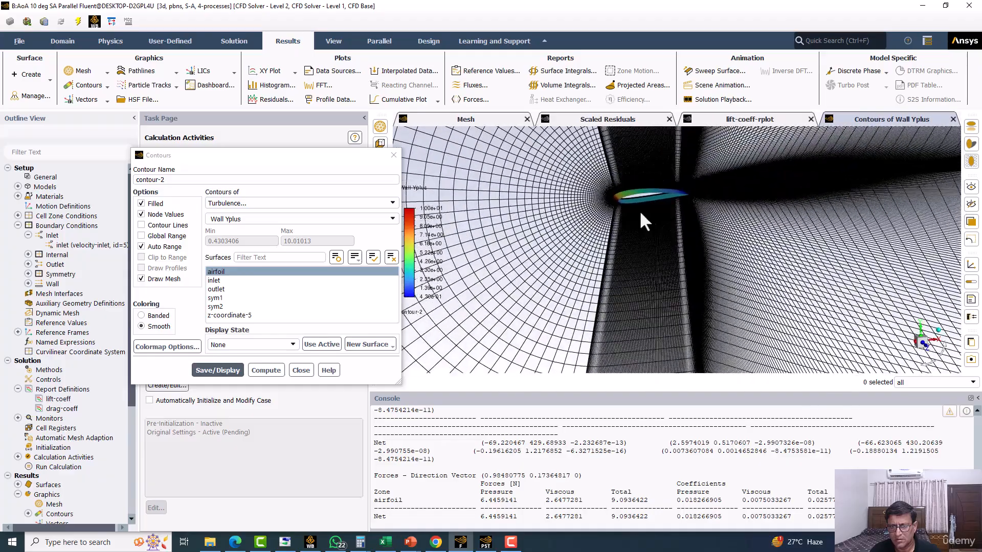
scroll(636, 210, "up", 4)
left_click_drag(630, 222, 668, 225)
scroll(617, 240, "up", 4)
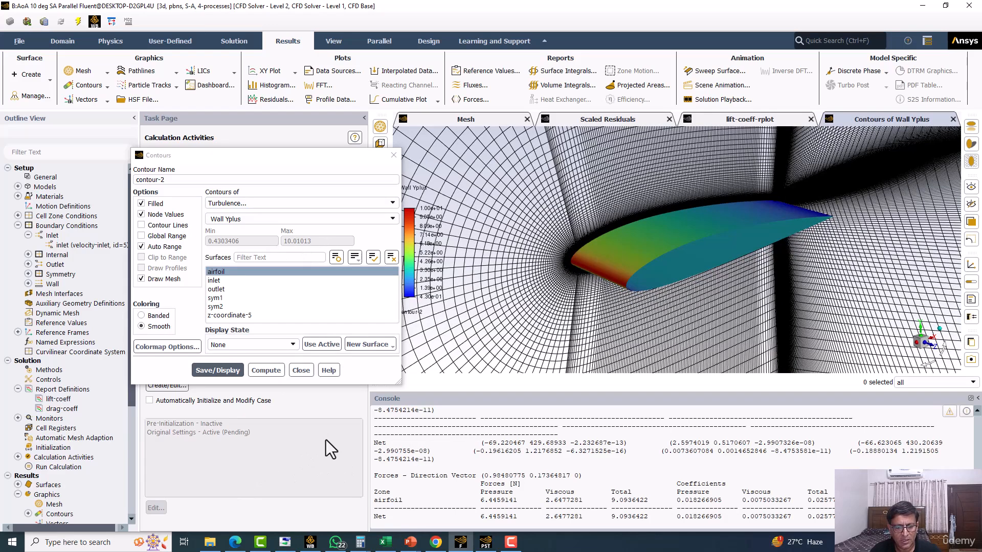
Step: Switch to the PowerPoint presentation CFD analysis of NACA 2412 and show slide 12 with the convergence plots and Wall Yplus result
left_click(410, 541)
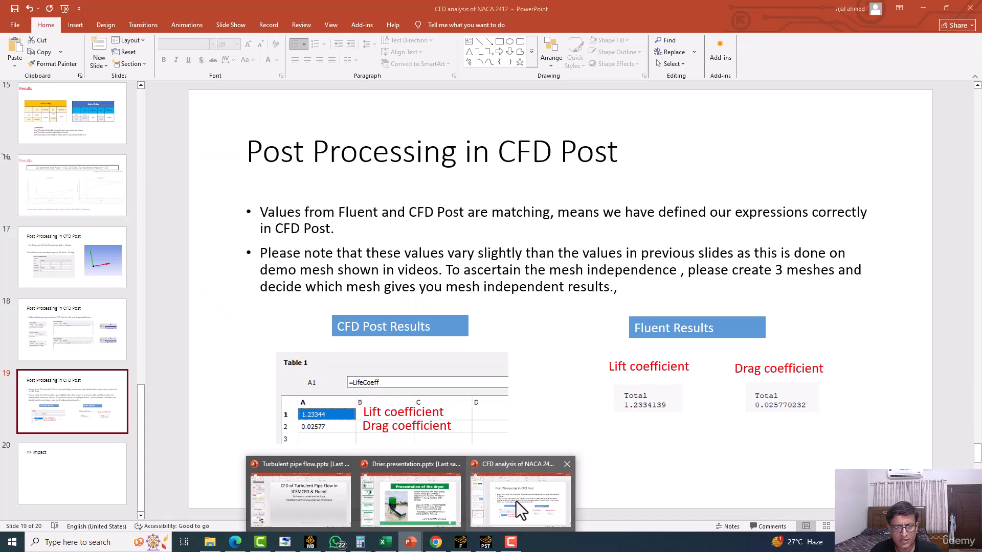
left_click(517, 501)
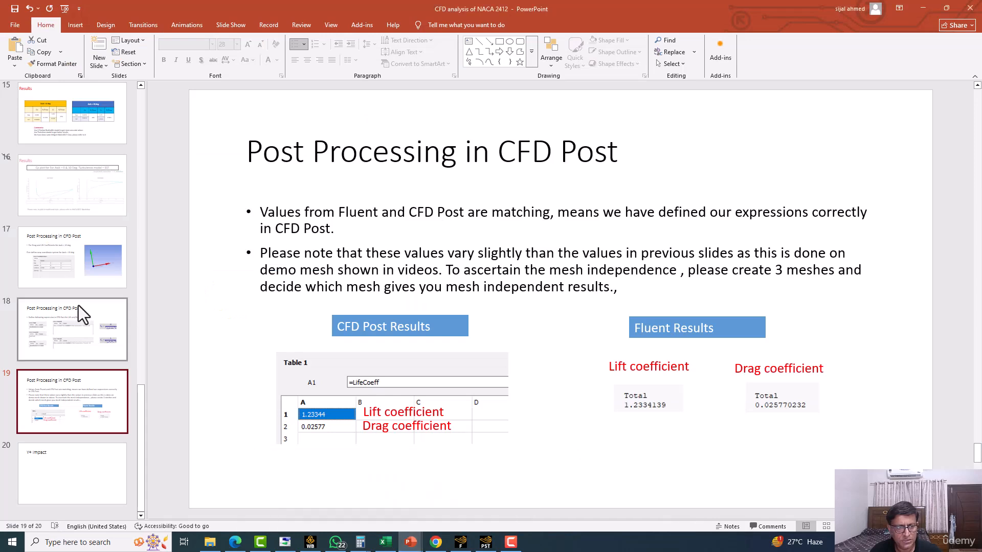
scroll(17, 263, "up", 3)
left_click(36, 257)
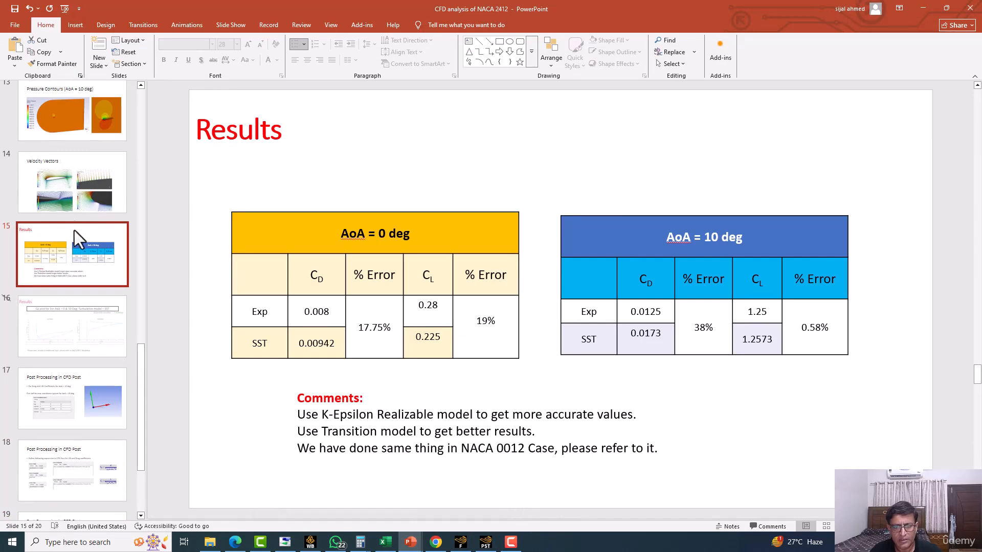
scroll(73, 278, "up", 2)
scroll(72, 278, "up", 3)
left_click(72, 278)
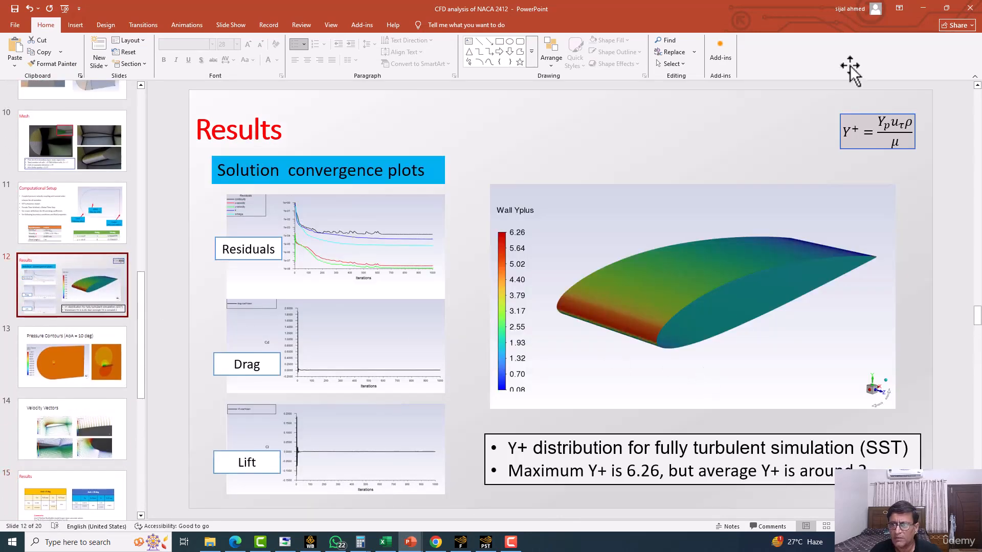
Step: Return to Fluent and set the Wall Yplus colour legend's titles to Variable Only
left_click(922, 8)
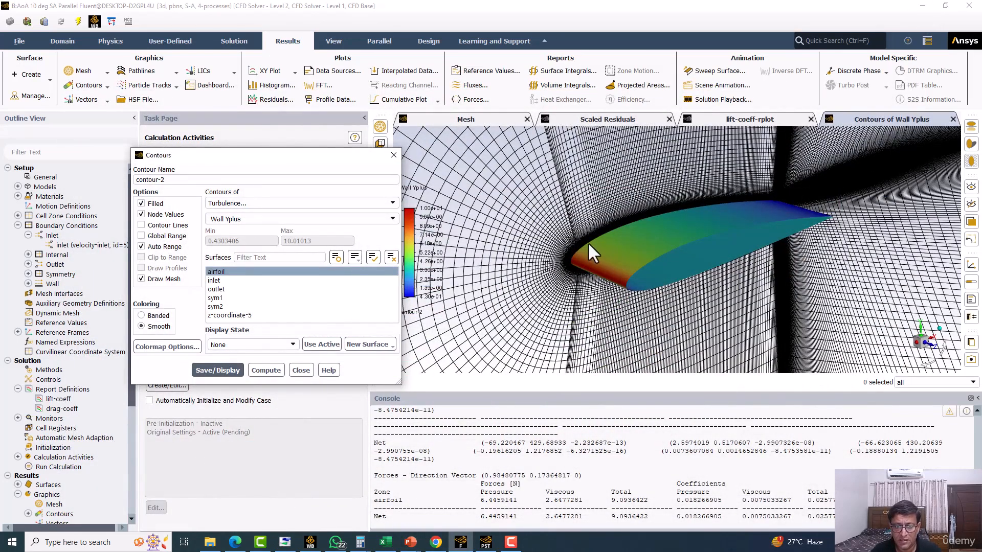
left_click_drag(588, 242, 562, 243)
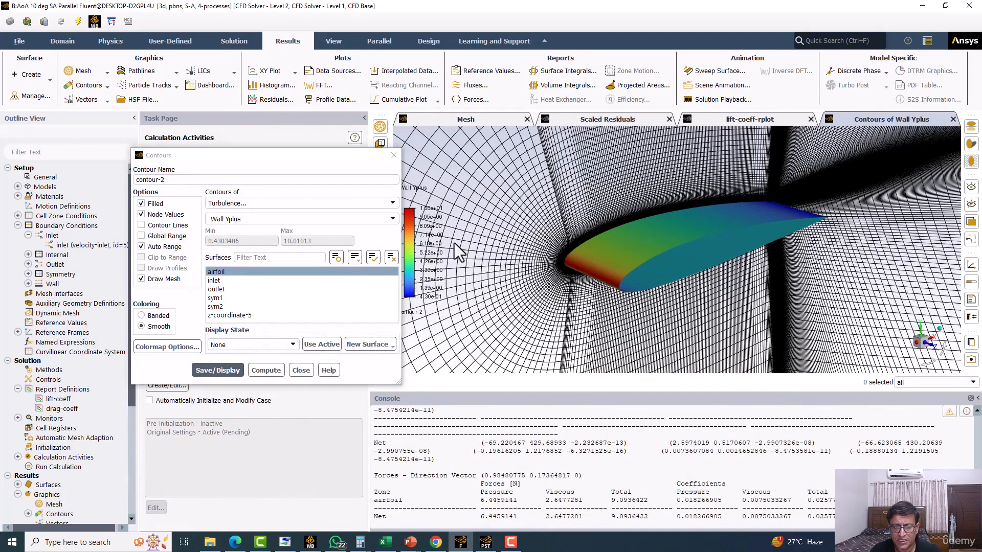
left_click(436, 234)
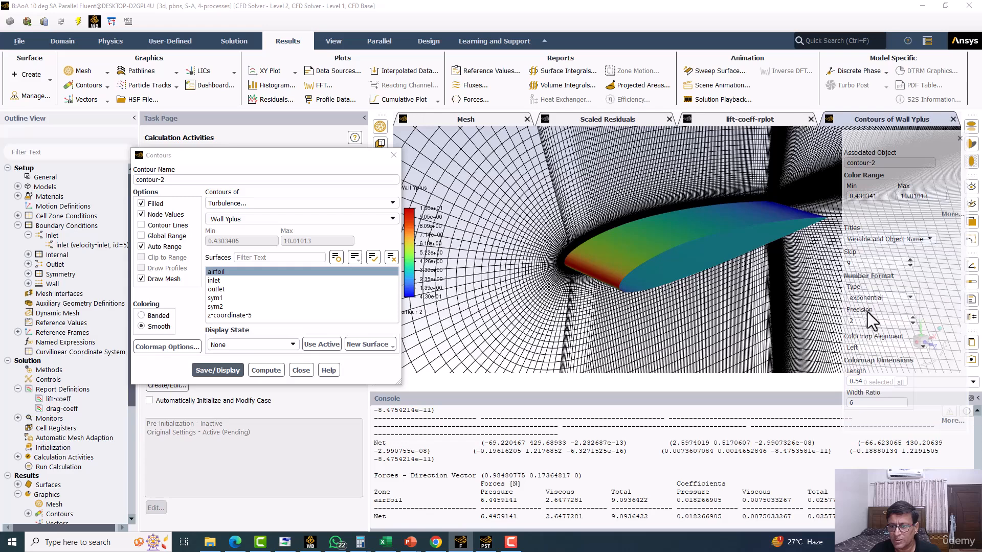
left_click(874, 238)
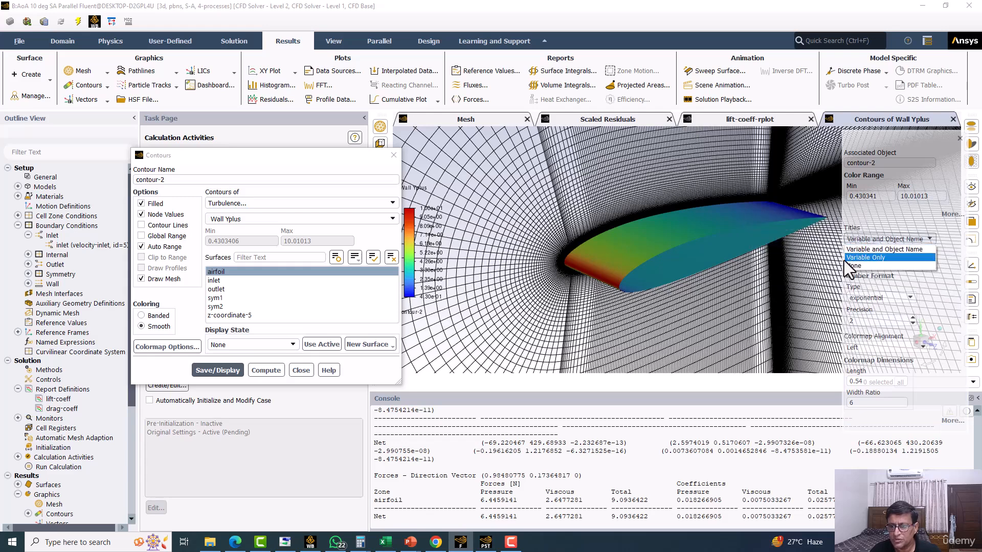
left_click(861, 258)
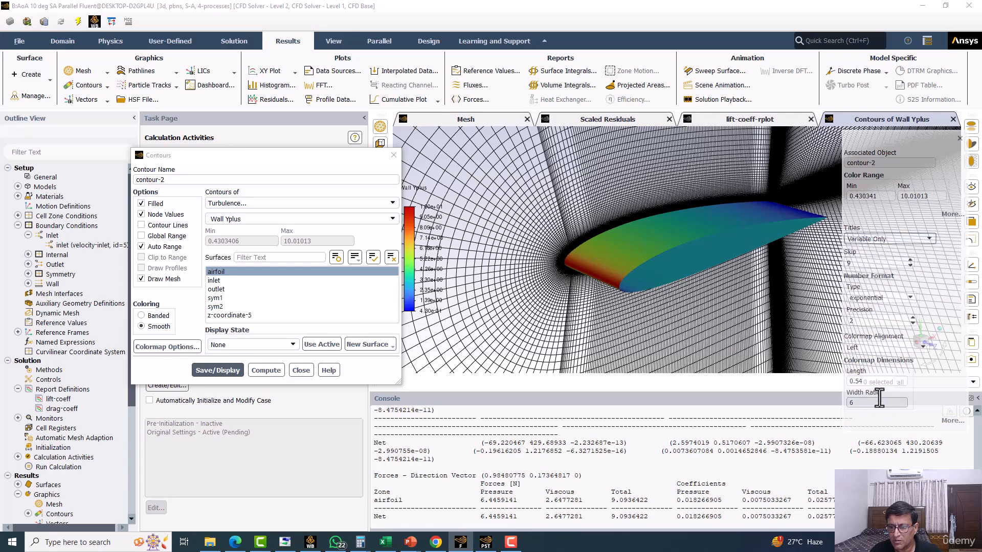
Step: Set the Wall Yplus colormap length to 0.8 and its width ratio to 4, and close the Contours dialog
left_click_drag(875, 381, 813, 380)
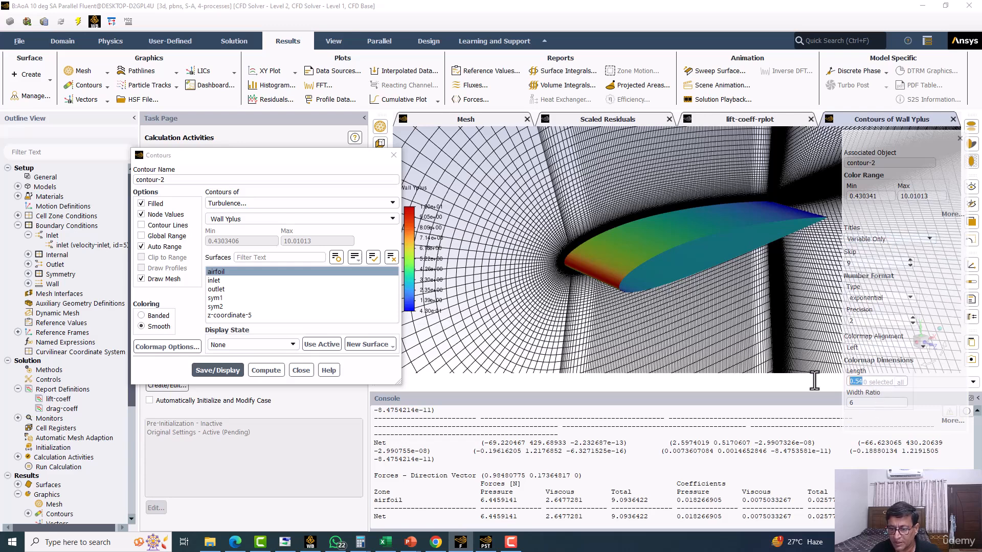
left_click_drag(884, 403, 833, 408)
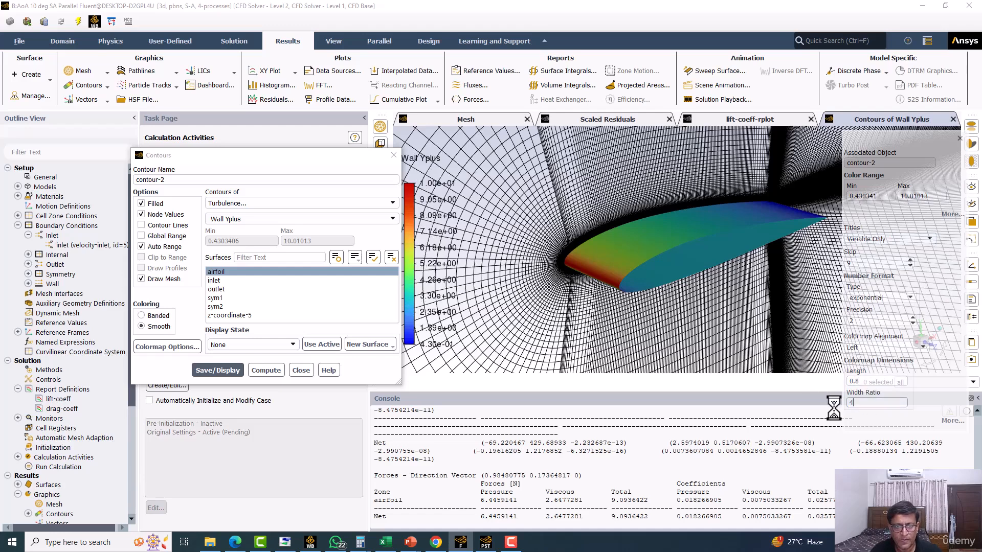
left_click(393, 156)
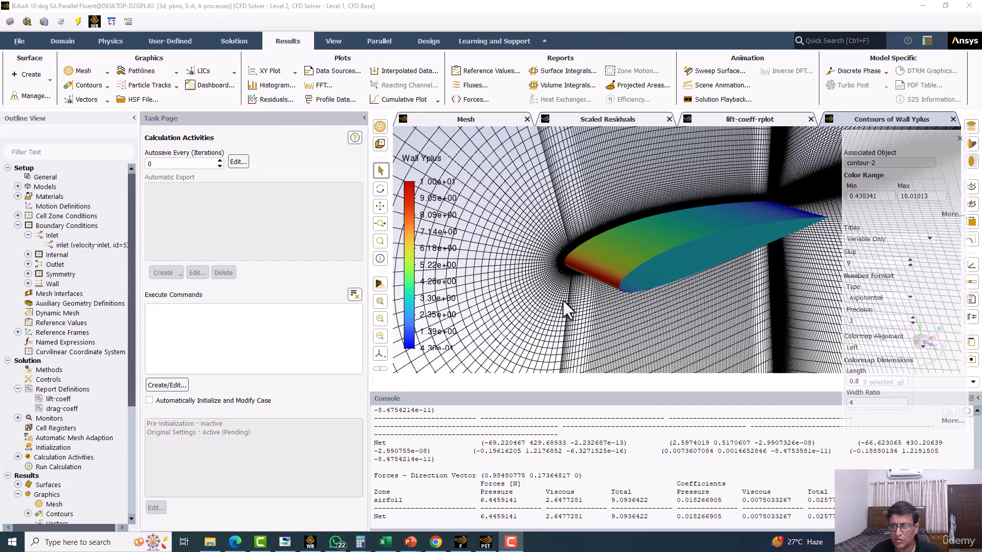
Step: Set the number format of the Wall Yplus colour legend to float
left_click_drag(563, 301, 557, 273)
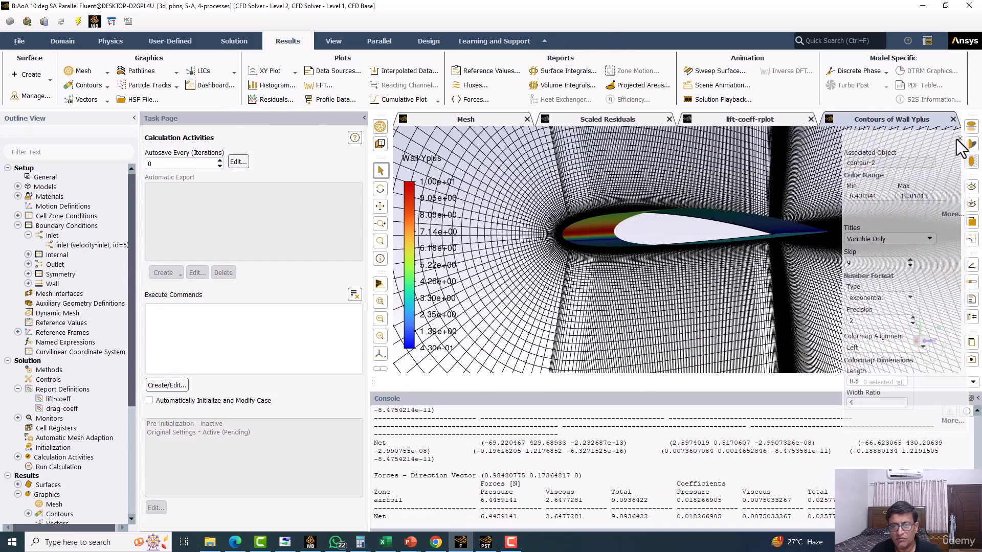
left_click_drag(709, 250, 631, 230)
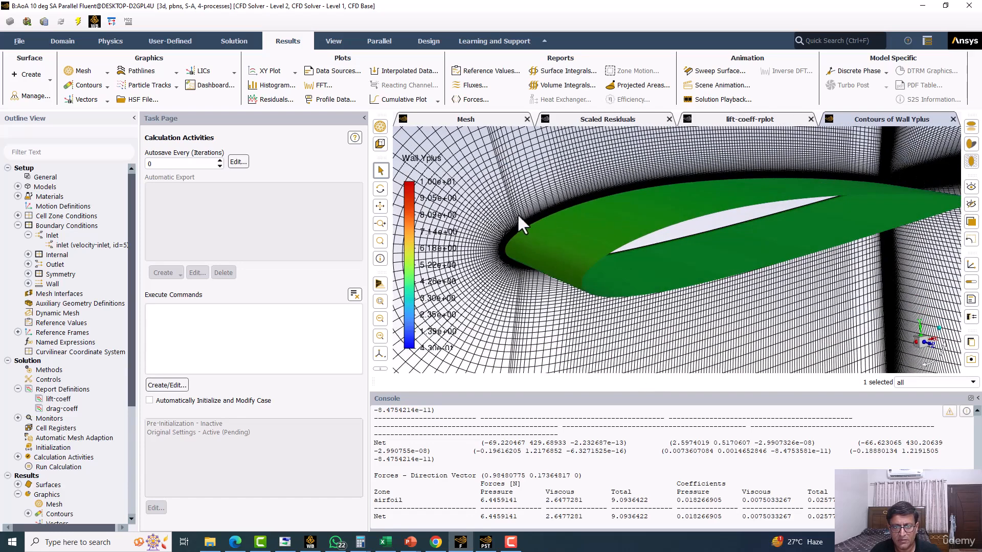
left_click(413, 215)
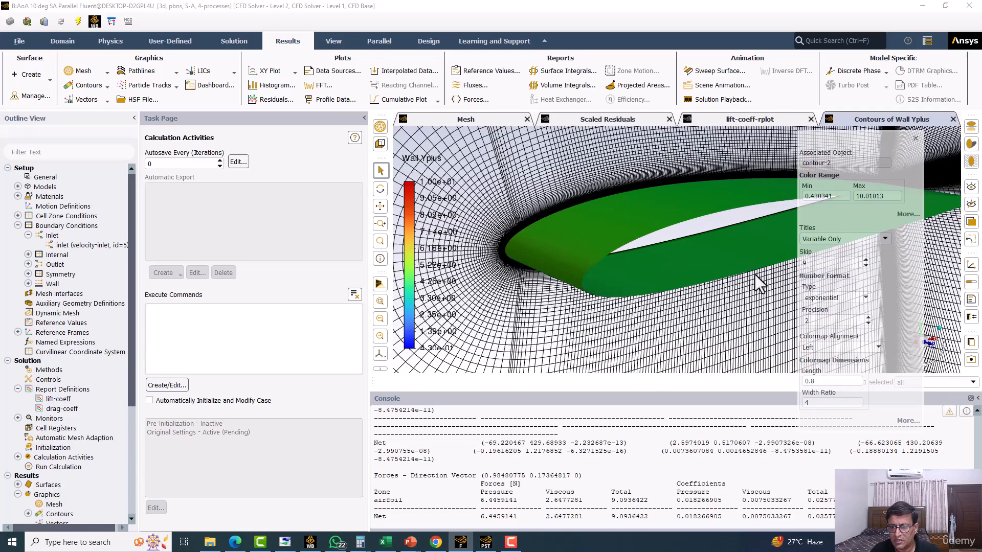
left_click(822, 297)
left_click(818, 314)
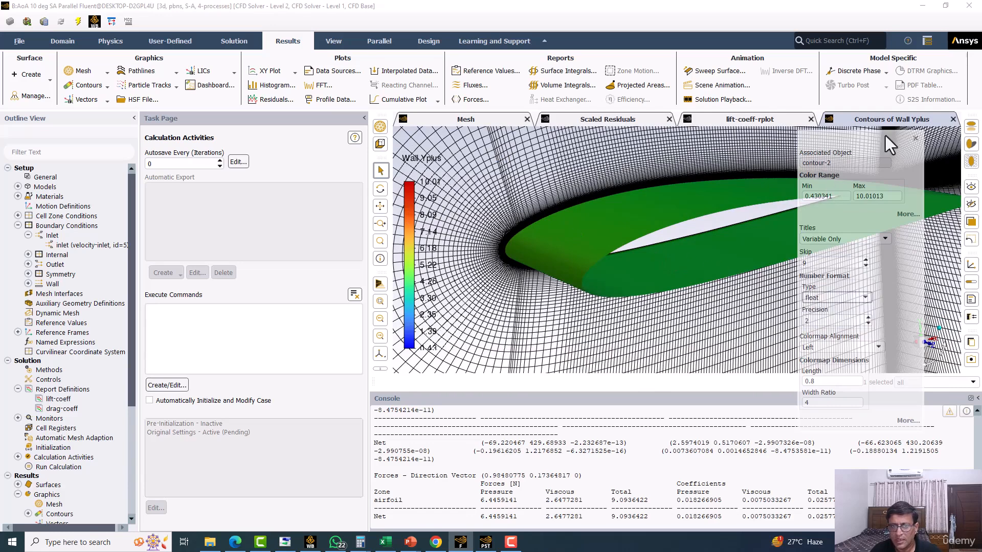
Step: Start a solution XY plot with Turbulence, Wall Yplus as the Y axis function
left_click(264, 71)
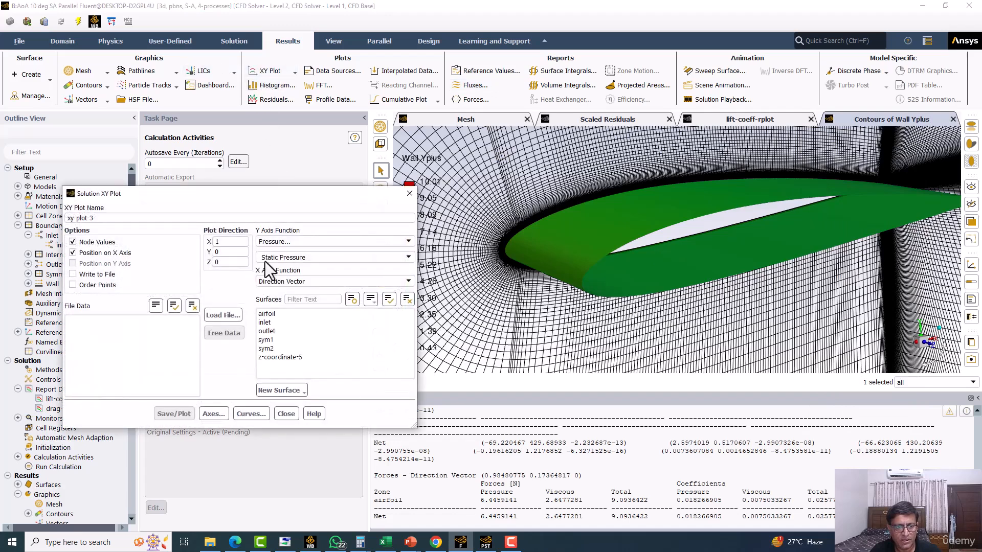
left_click(294, 243)
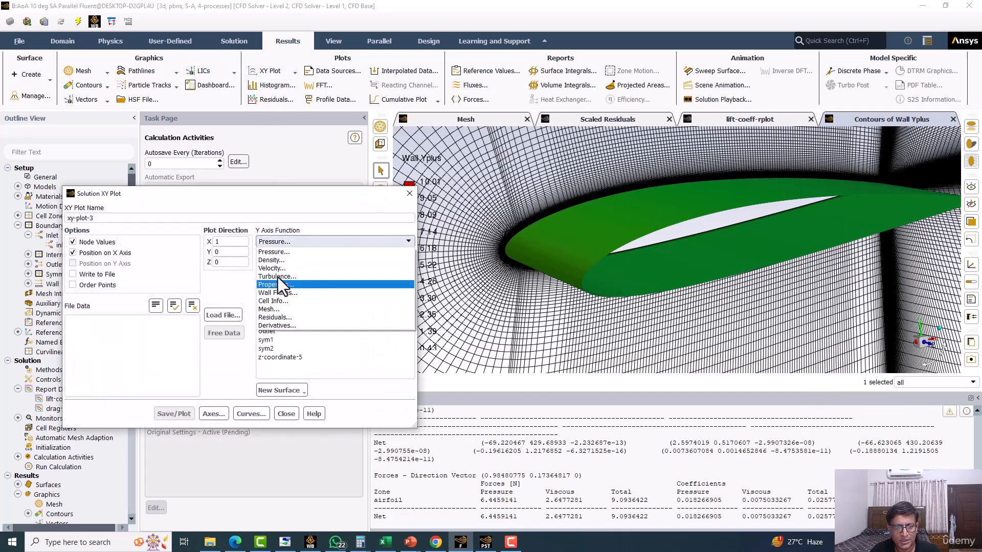
left_click(278, 282)
left_click(404, 258)
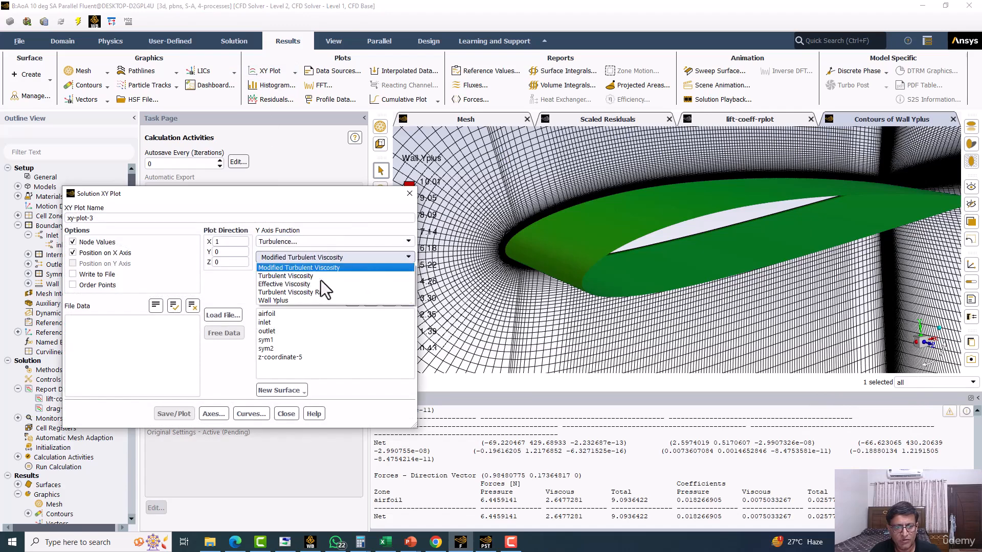
left_click(286, 301)
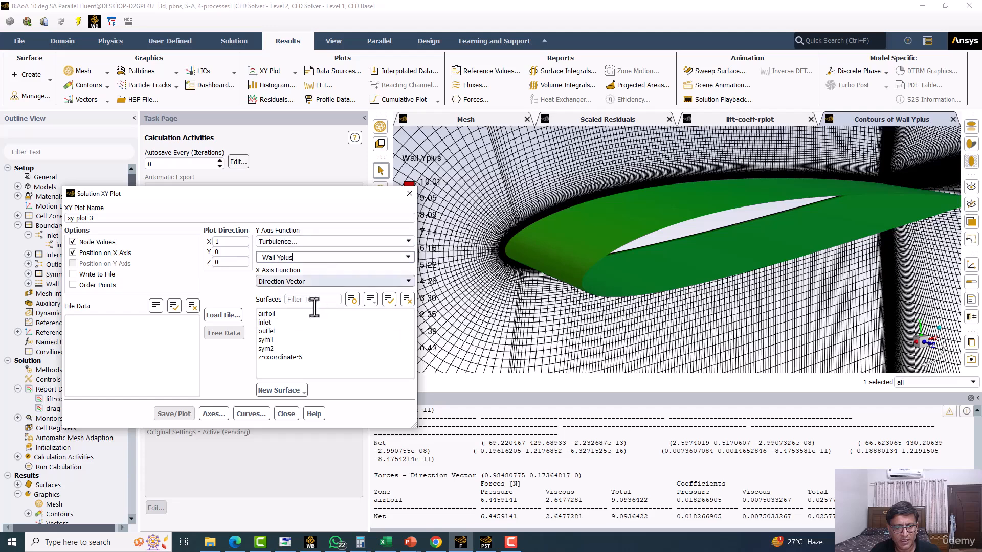
Step: Save and plot Wall Yplus on the z-coordinate-5 surface, examine the curve, and close the Solution XY Plot dialog
left_click(275, 356)
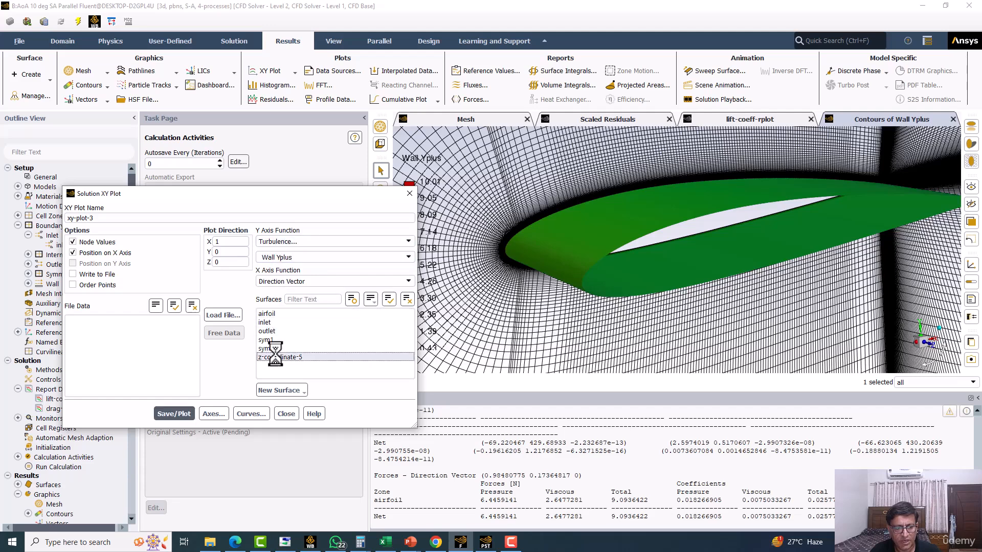
left_click(173, 414)
left_click_drag(309, 197, 257, 162)
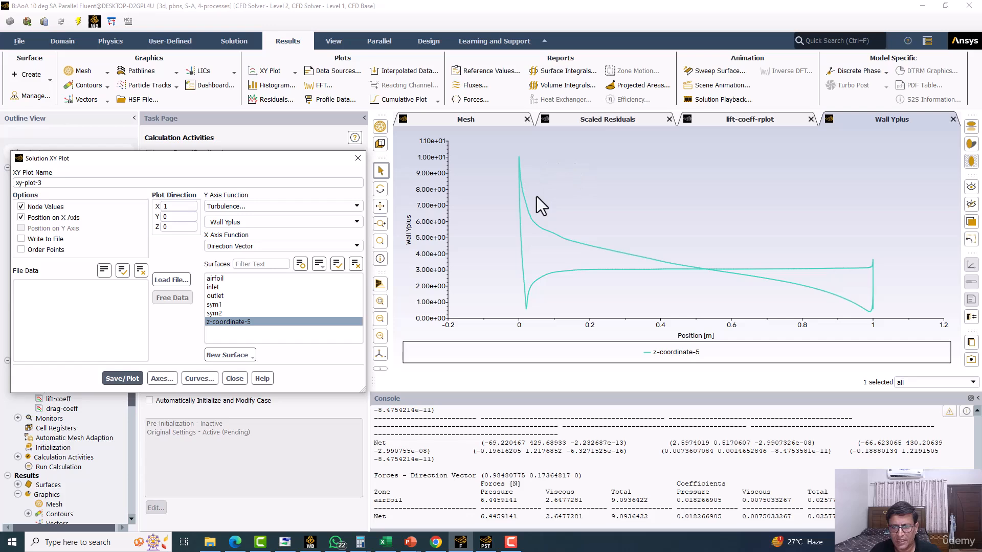
mouse_move(701, 268)
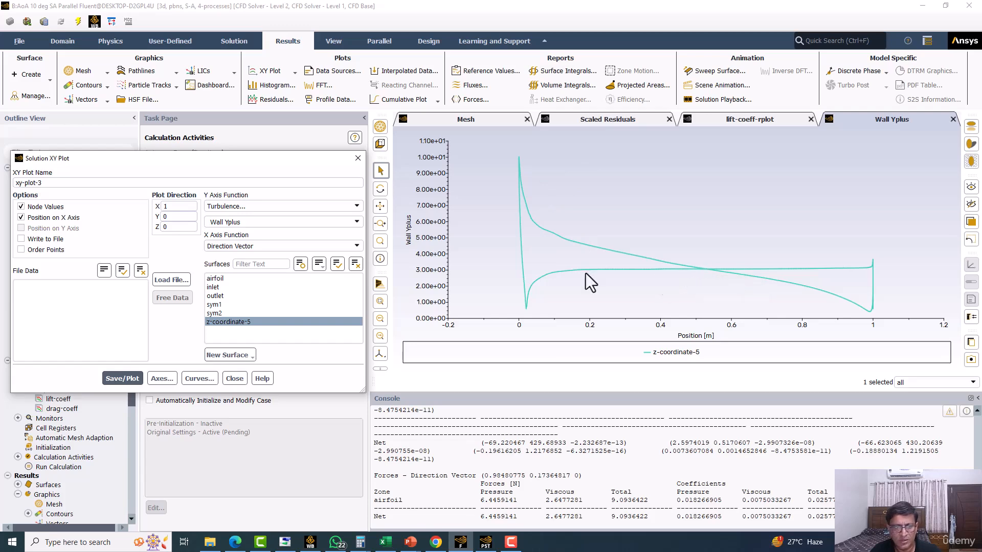
left_click(358, 158)
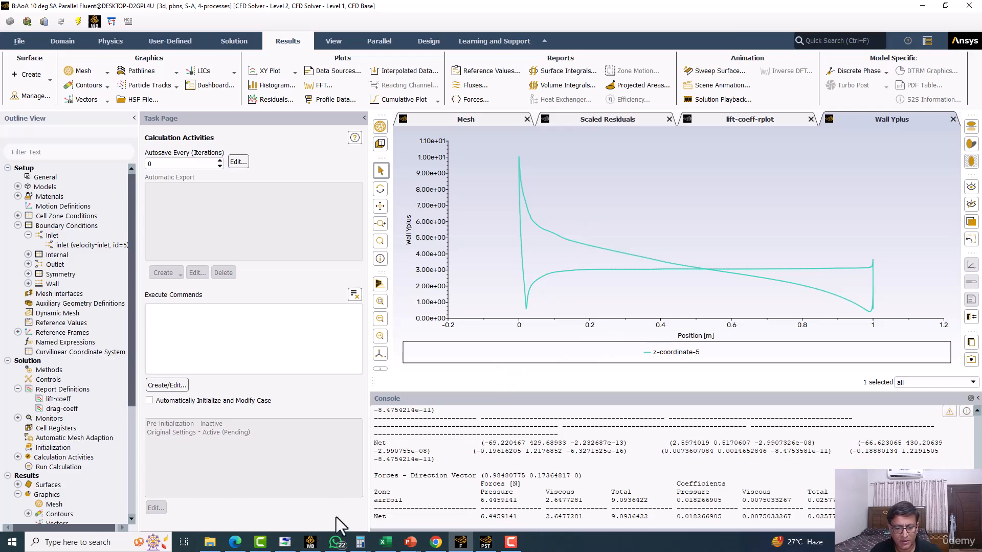
Step: Switch to the CFD analysis of NACA 2412 presentation in PowerPoint and review the Post Processing in CFD Post slides 17 to 19
mouse_move(411, 543)
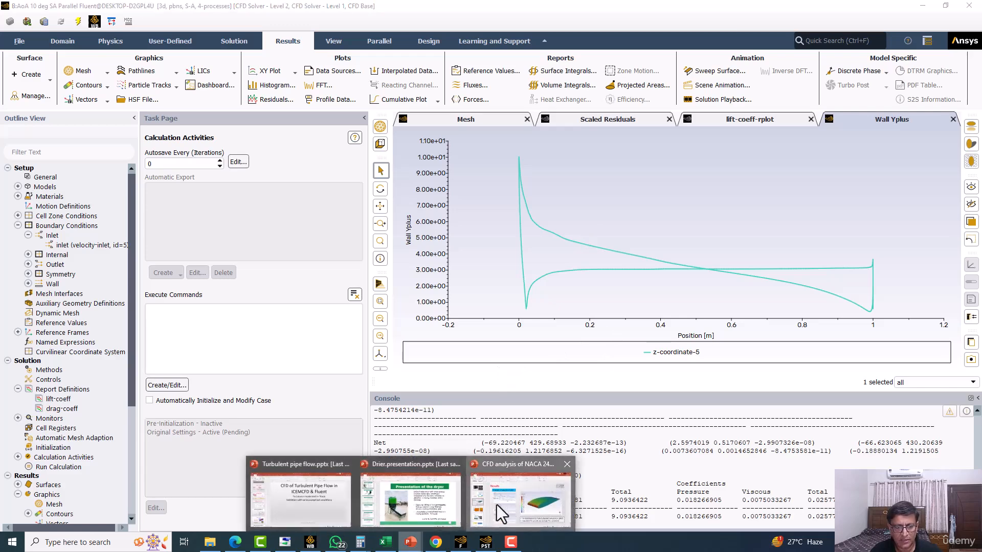
left_click(496, 505)
scroll(24, 327, "down", 6)
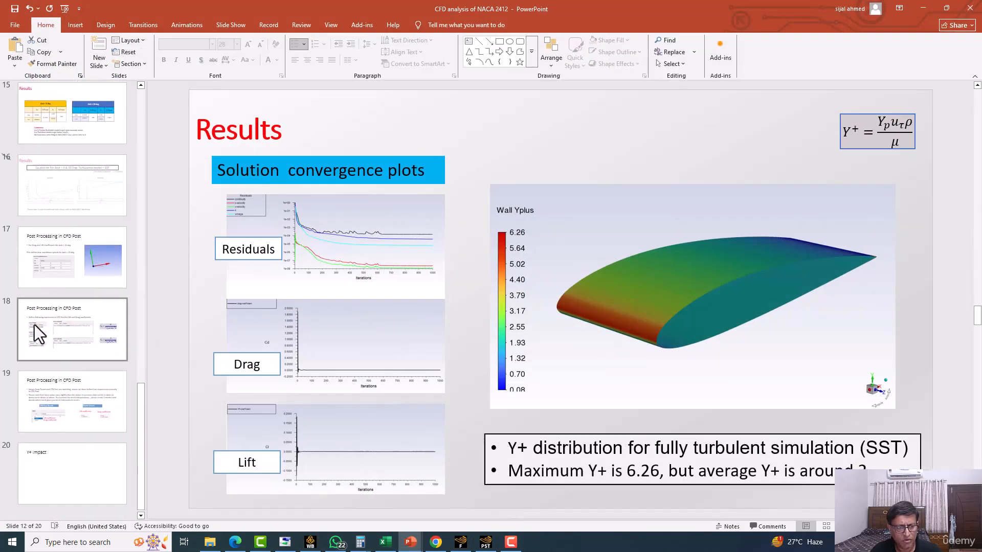
left_click(88, 257)
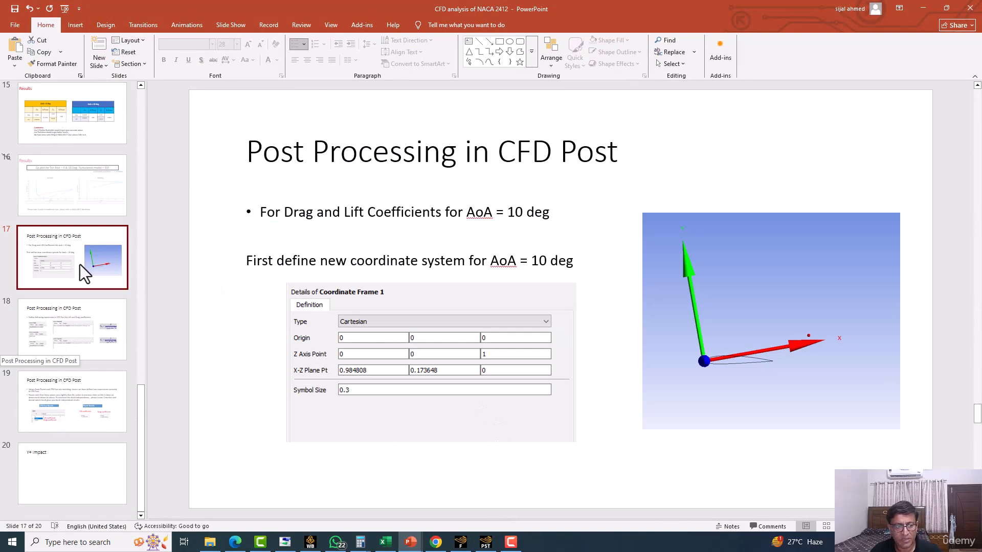
left_click(69, 333)
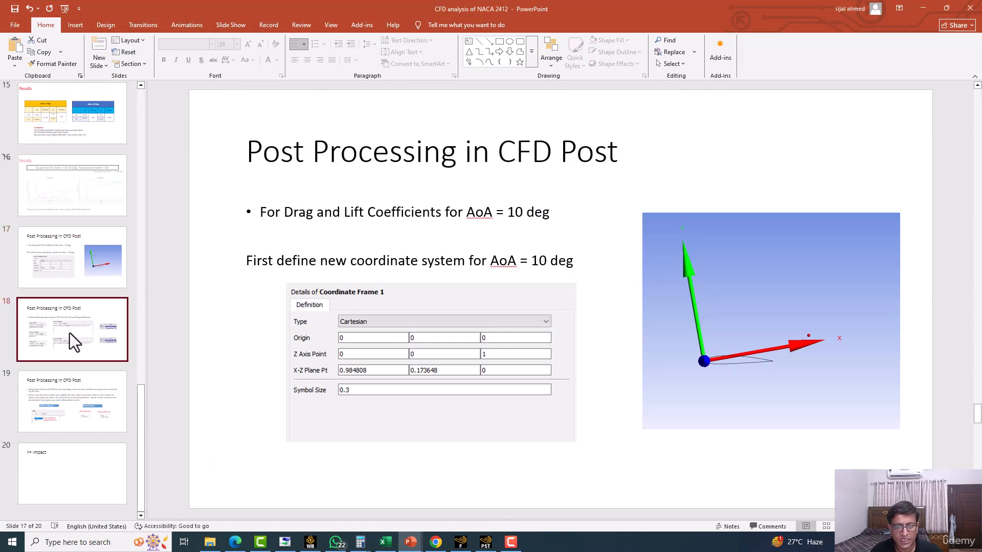
left_click(82, 396)
left_click(75, 339)
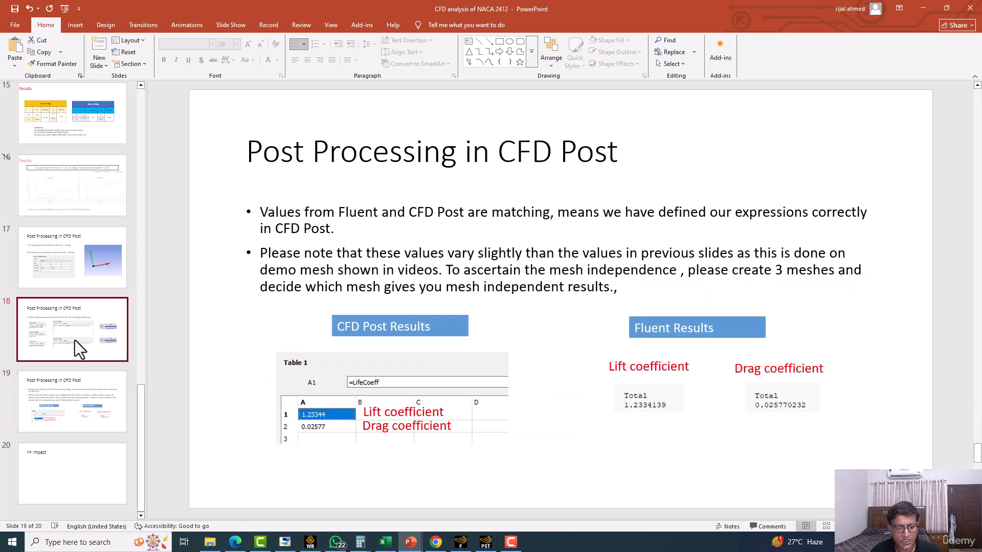
left_click(75, 410)
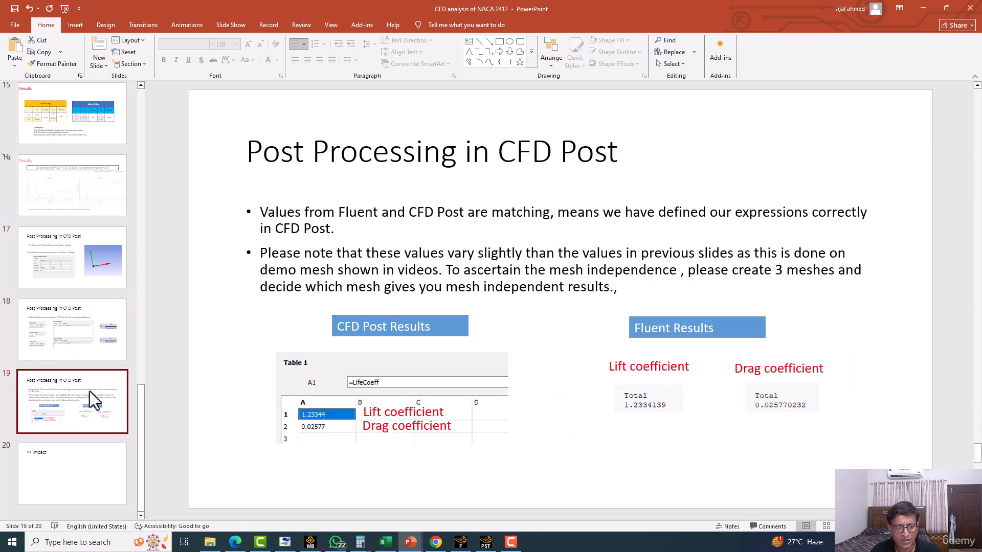
left_click(88, 344)
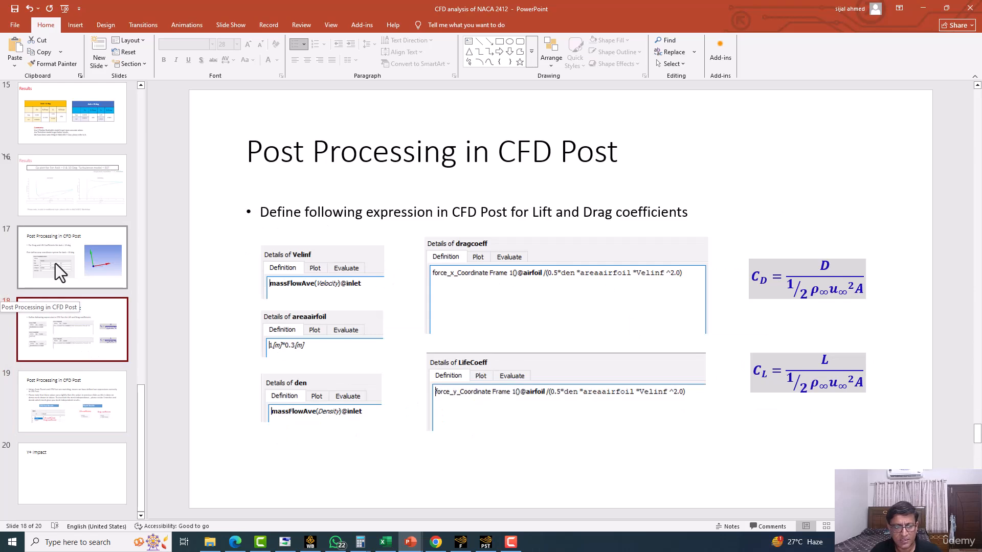
left_click(80, 401)
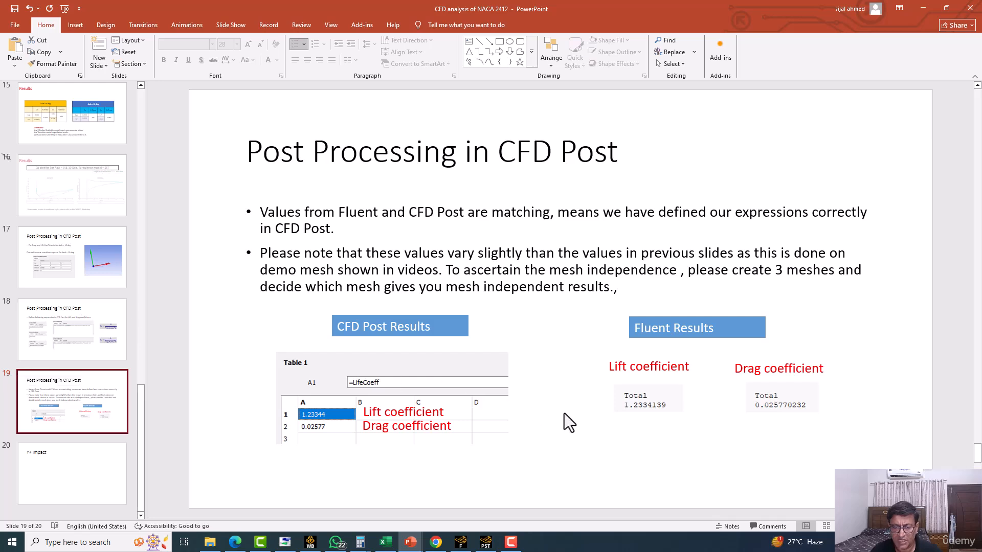
left_click(91, 281)
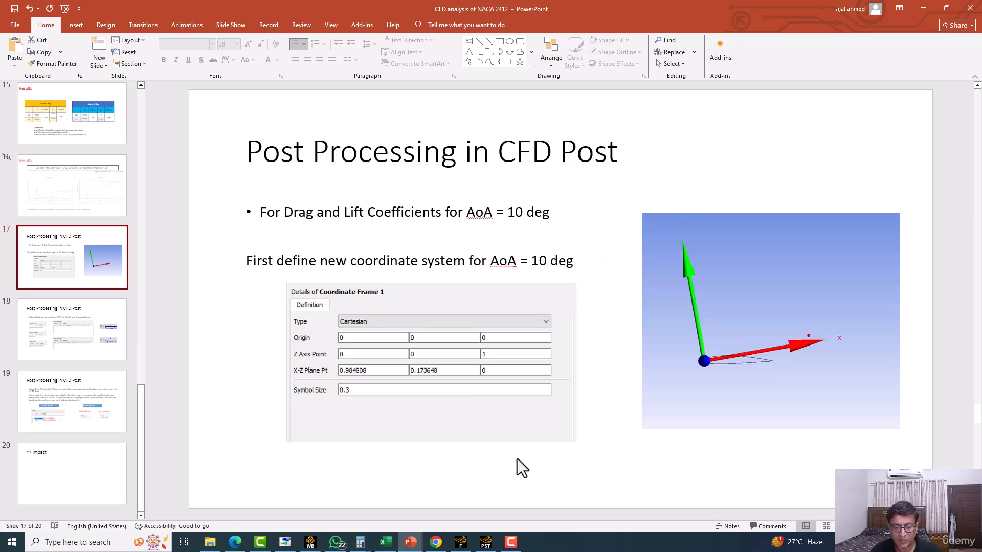
Step: Switch to Workbench, open the Results of the AoA 10 deg SA system in CFD-Post, and maximise its window
left_click(462, 543)
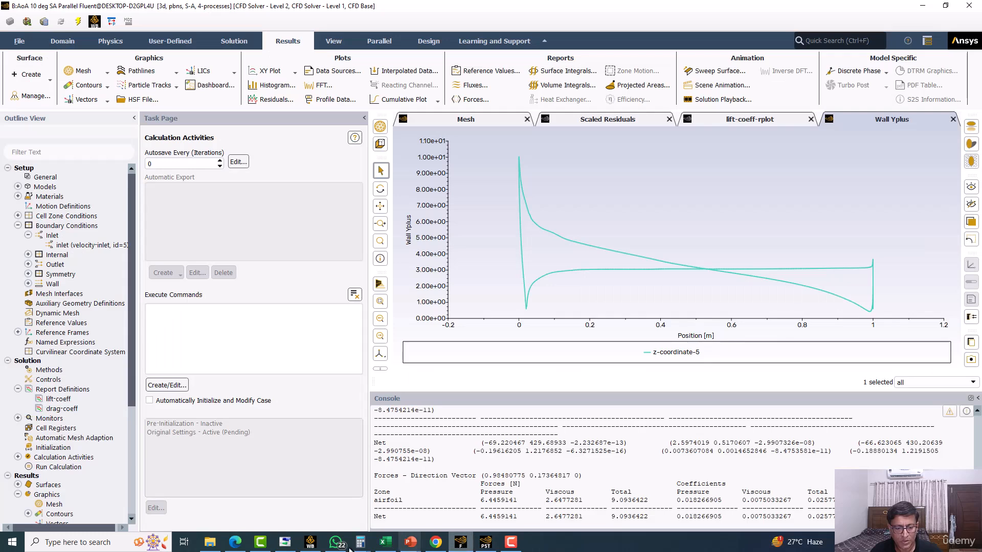
left_click(311, 542)
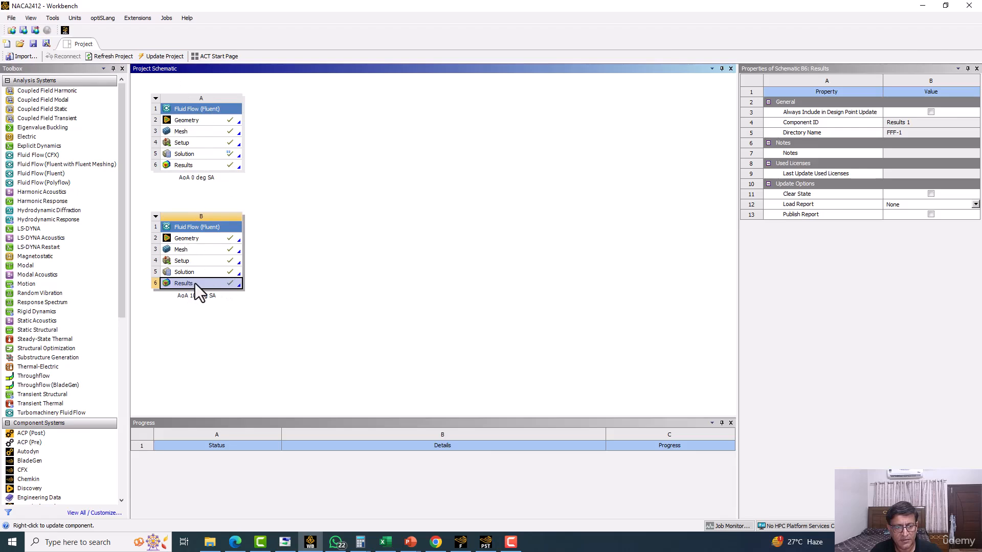
double_click(194, 283)
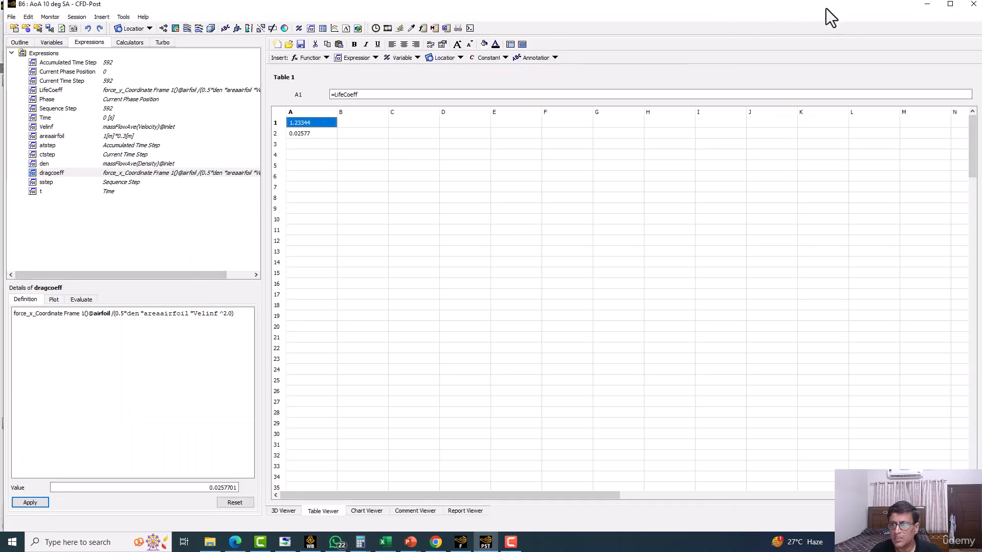
left_click(950, 4)
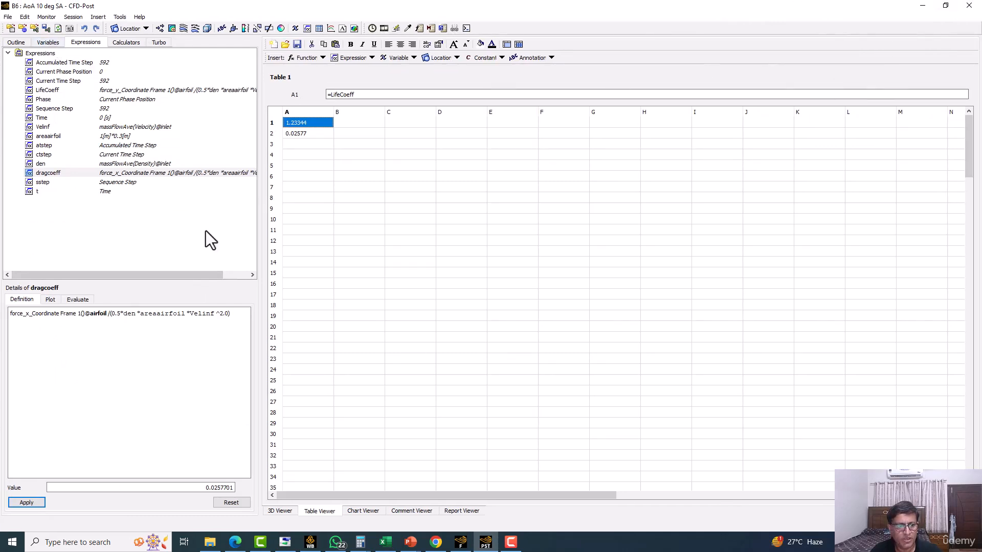
right_click(130, 240)
left_click(73, 244)
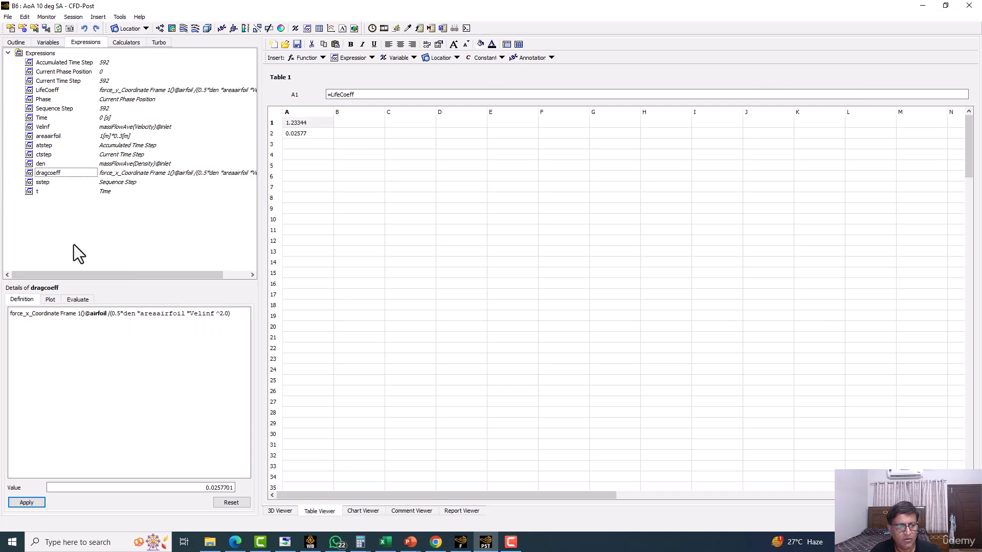
right_click(75, 244)
left_click(66, 231)
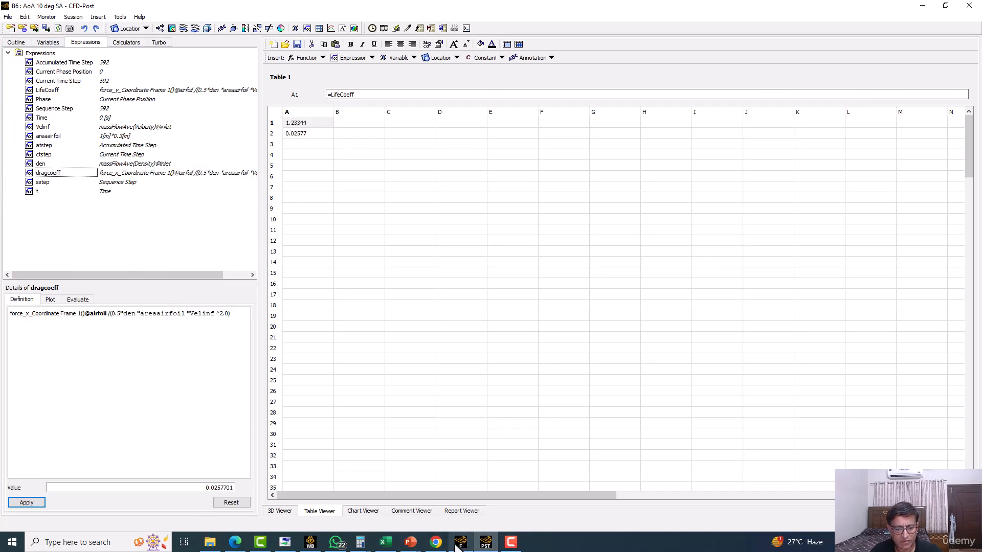
Step: Switch to Workbench, open the Results of the AoA 0 deg SA system in CFD-Post, and show its expressions
left_click(311, 541)
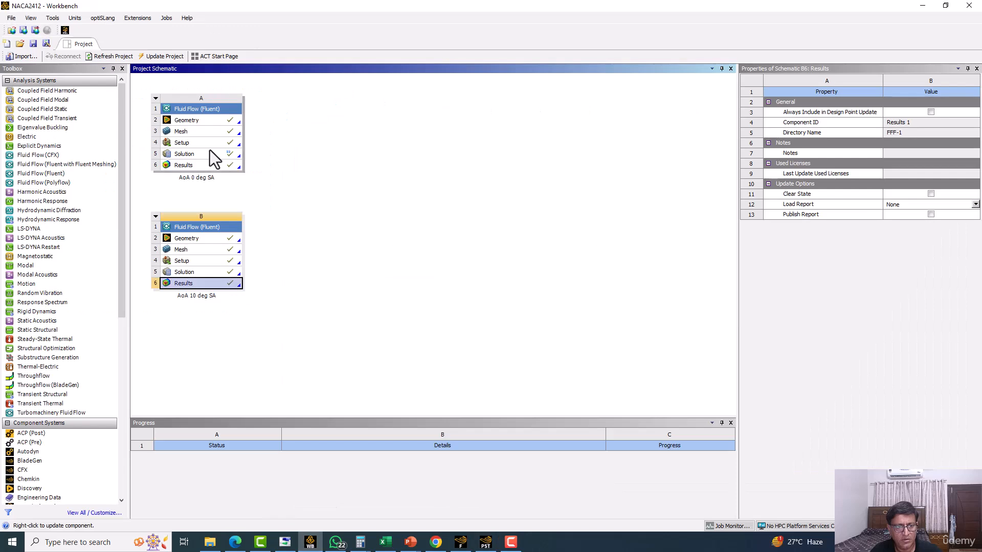
double_click(208, 166)
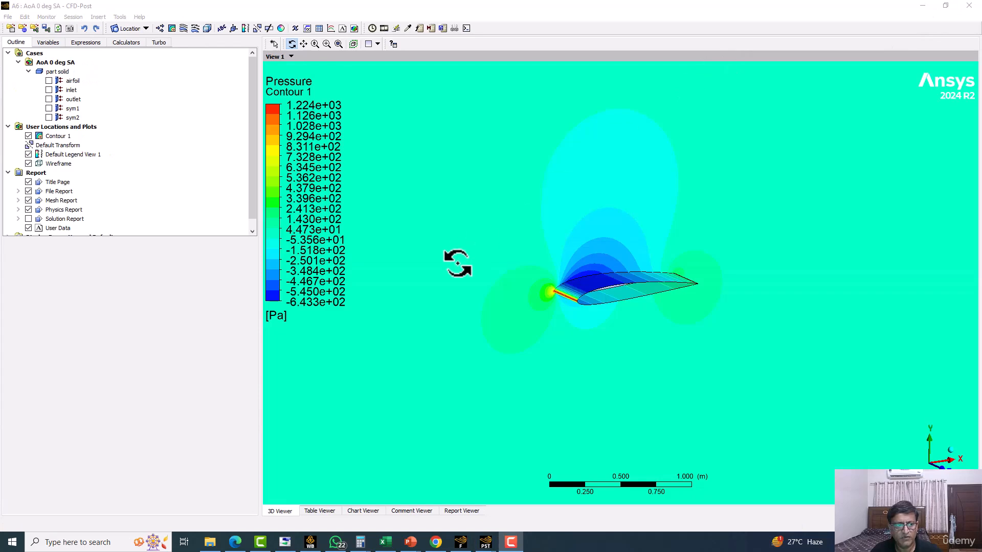
left_click_drag(507, 280, 509, 283)
left_click(94, 45)
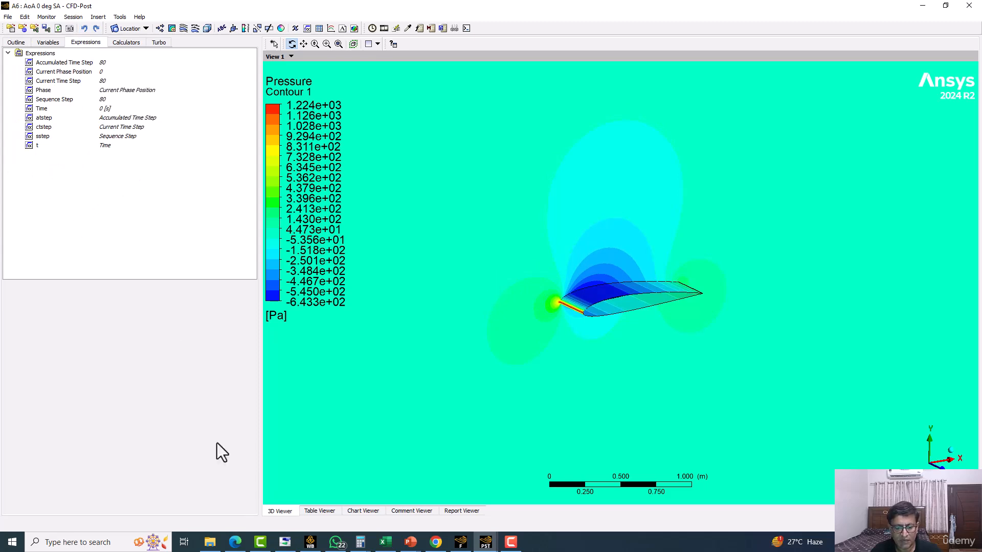
Step: Switch to the CFD analysis of NACA 2412 presentation in PowerPoint and review the drag and lift coefficient expressions on slide 18
left_click(412, 542)
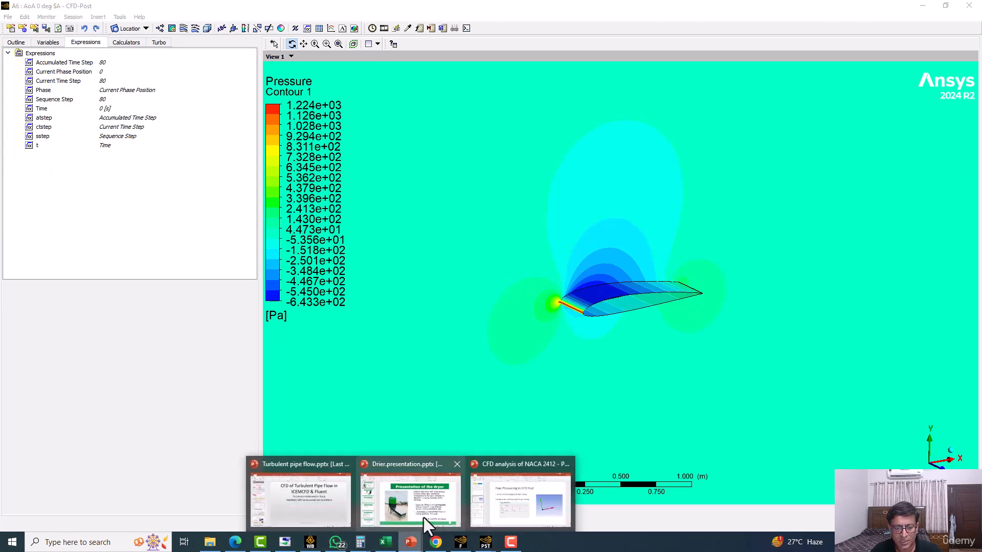
left_click(484, 509)
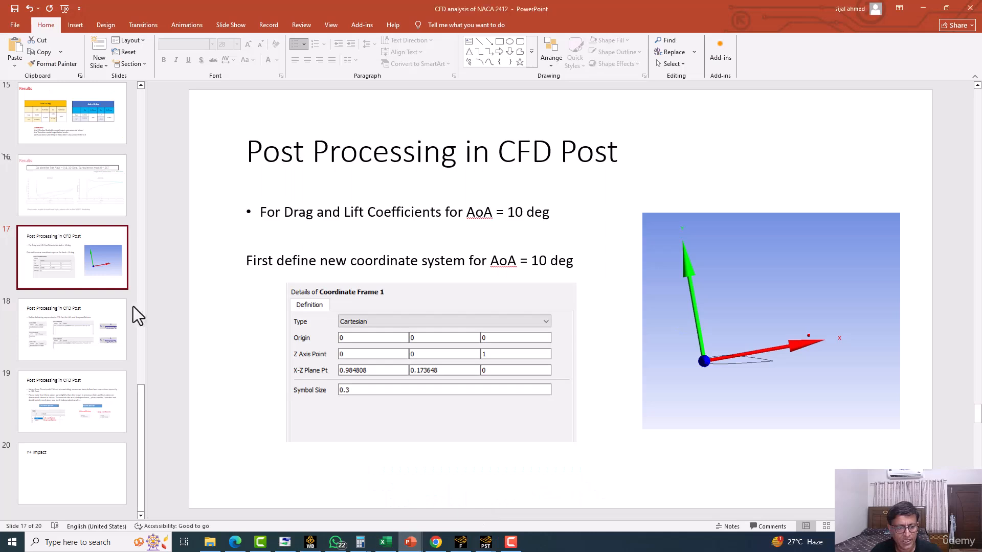
left_click(74, 394)
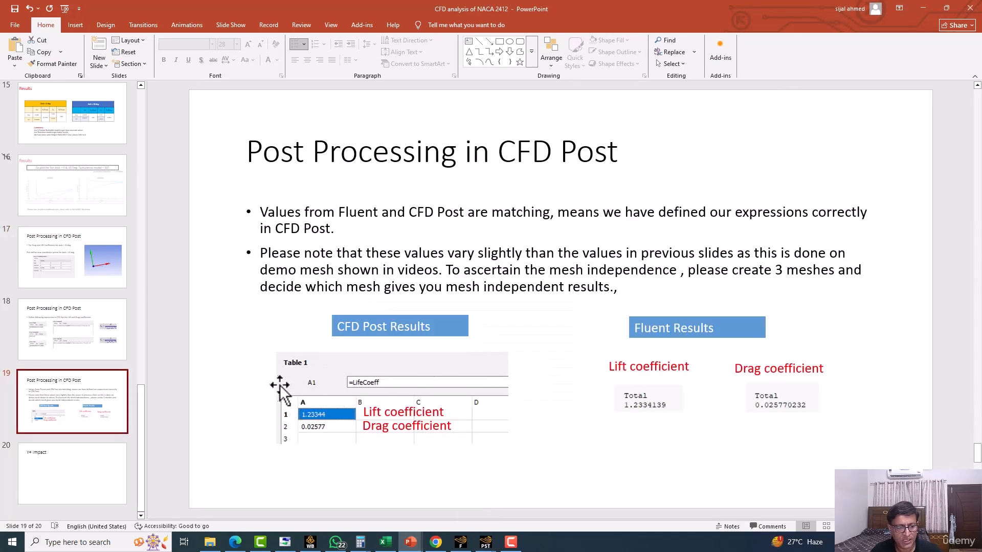
left_click(44, 340)
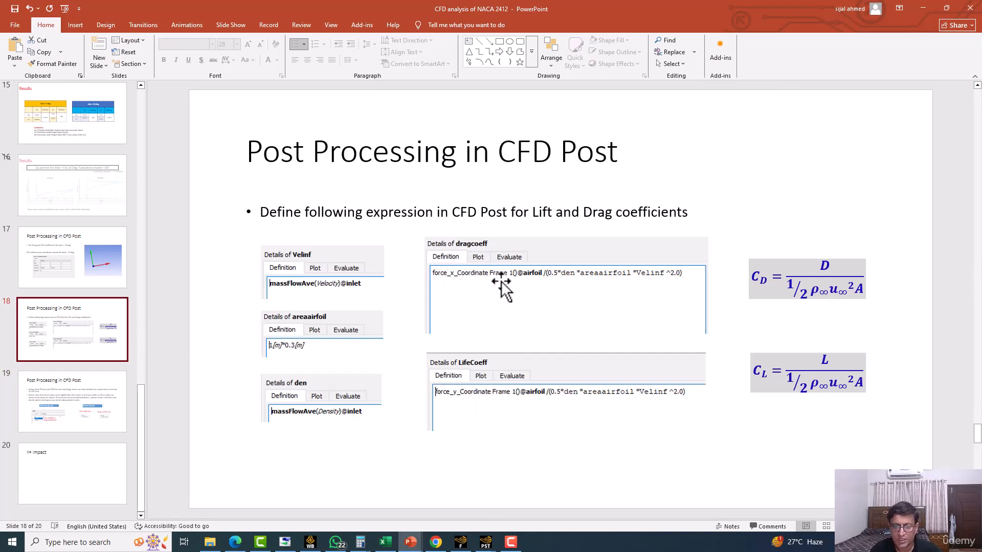
scroll(501, 282, "up", 7, "ctrl")
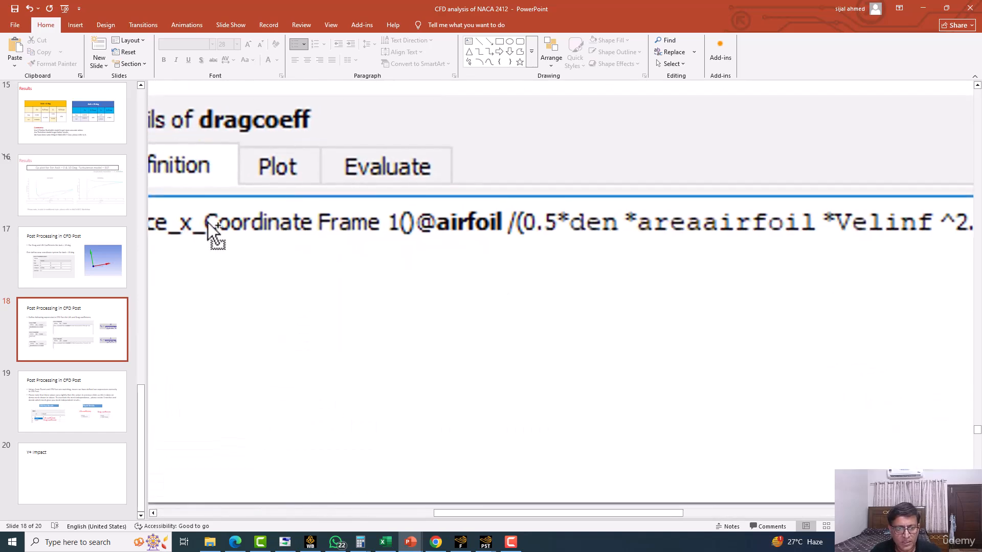
scroll(207, 222, "down", 1, "ctrl")
scroll(208, 222, "down", 1, "ctrl")
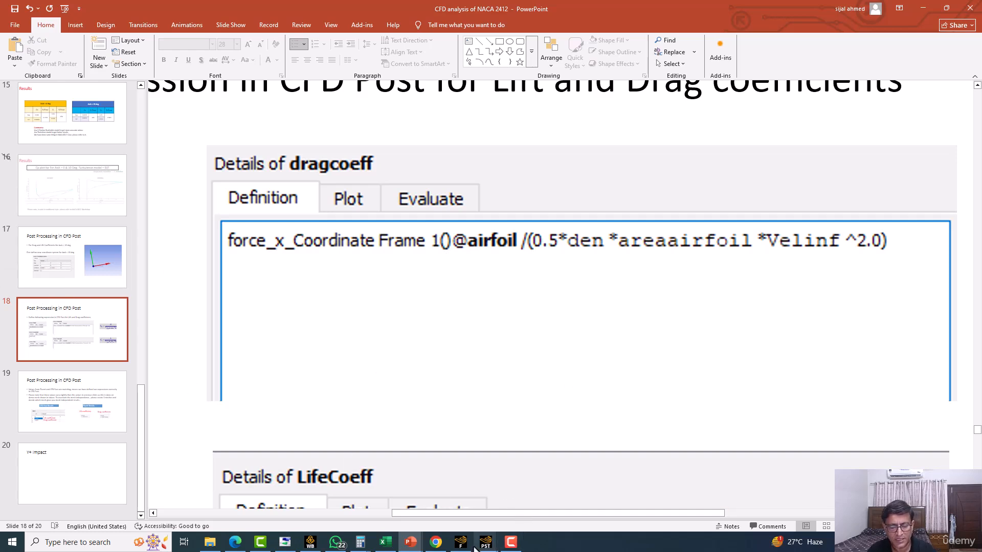
scroll(537, 285, "down", 2, "ctrl")
scroll(538, 295, "down", 3, "ctrl")
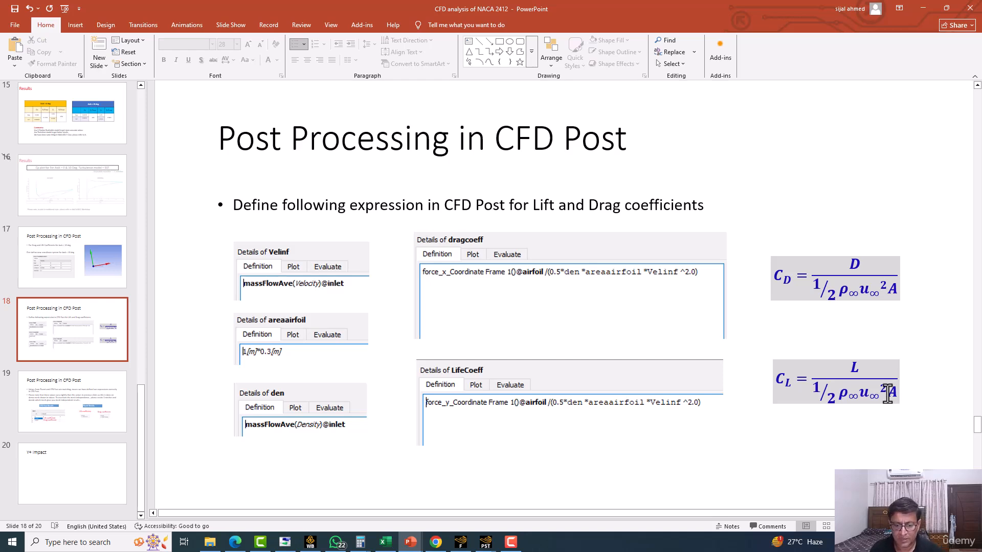
Step: Switch to the AoA 0 deg SA results in CFD-Post and examine the airfoil and its pressure contour up close
mouse_move(486, 541)
left_click(534, 476)
middle_click_drag(560, 347, 595, 356)
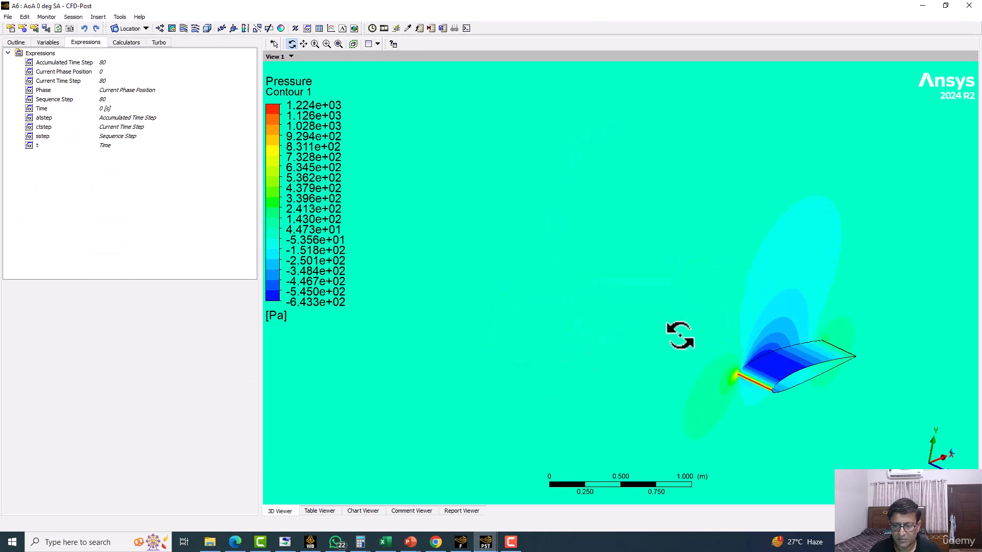
middle_click_drag(714, 330, 606, 316, "ctrl")
scroll(605, 323, "up", 5)
middle_click_drag(618, 364, 495, 305, "ctrl")
scroll(518, 321, "up", 4)
scroll(518, 321, "up", 2)
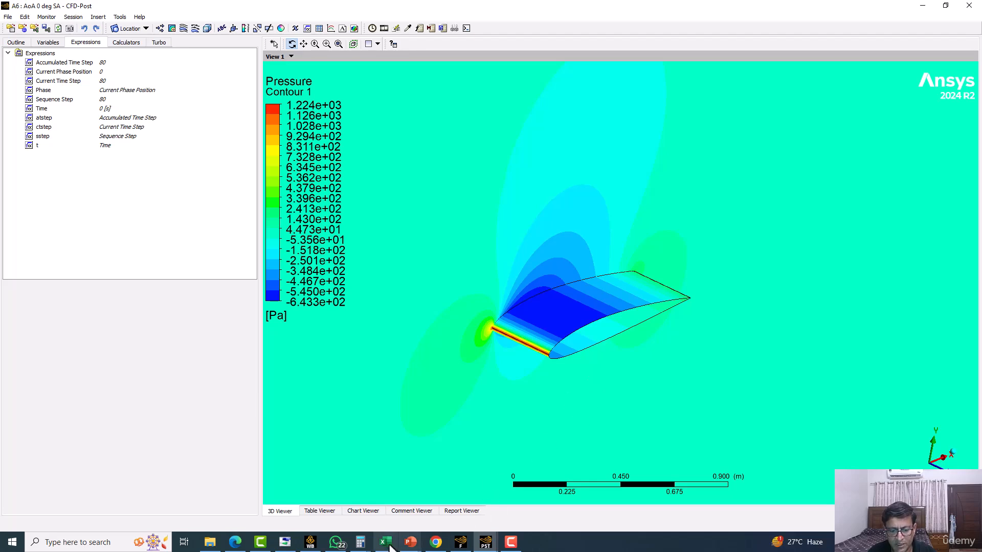
Step: Return to the NACA 2412 presentation in PowerPoint and examine the drag coefficient formula on slide 18
mouse_move(410, 541)
left_click(514, 497)
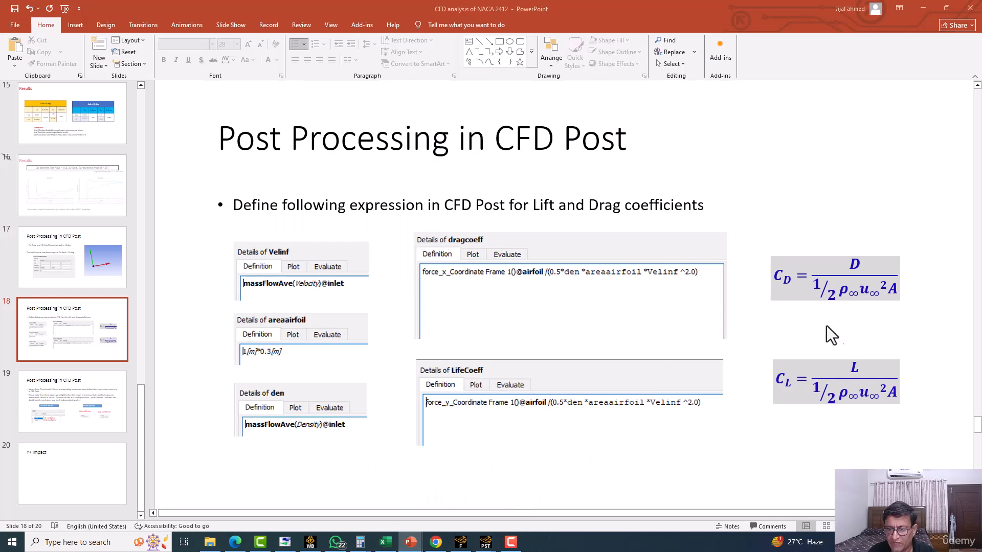
left_click(862, 264)
left_click_drag(862, 264, 853, 265)
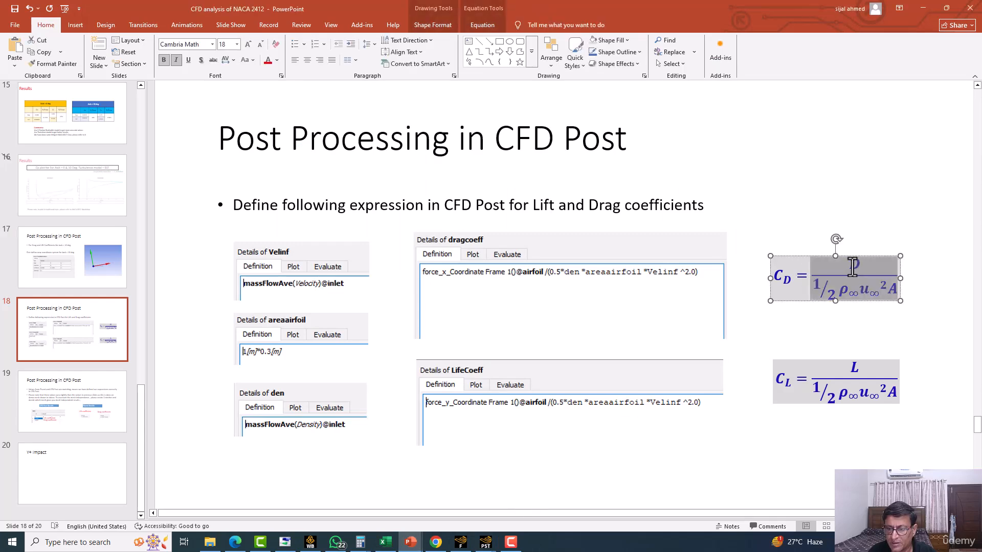
left_click(850, 265)
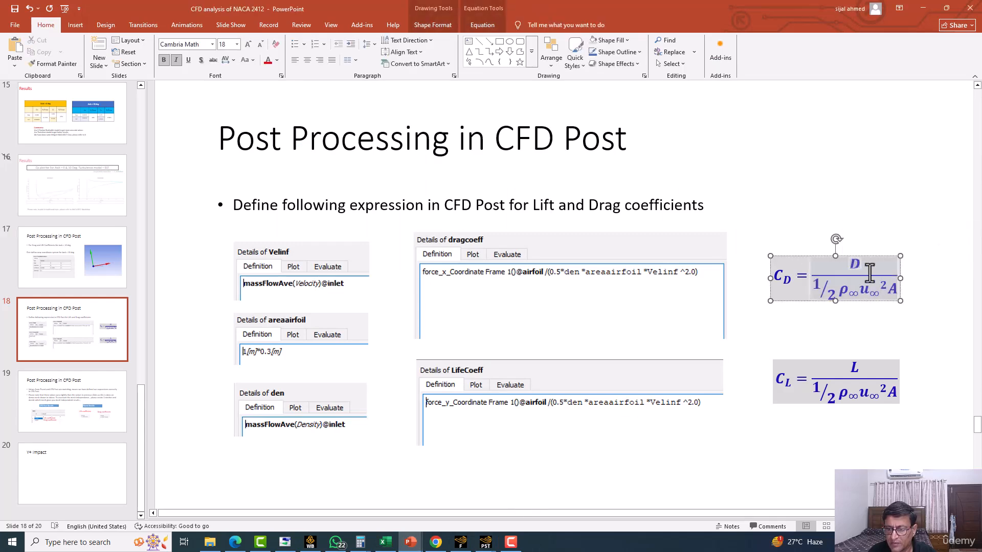
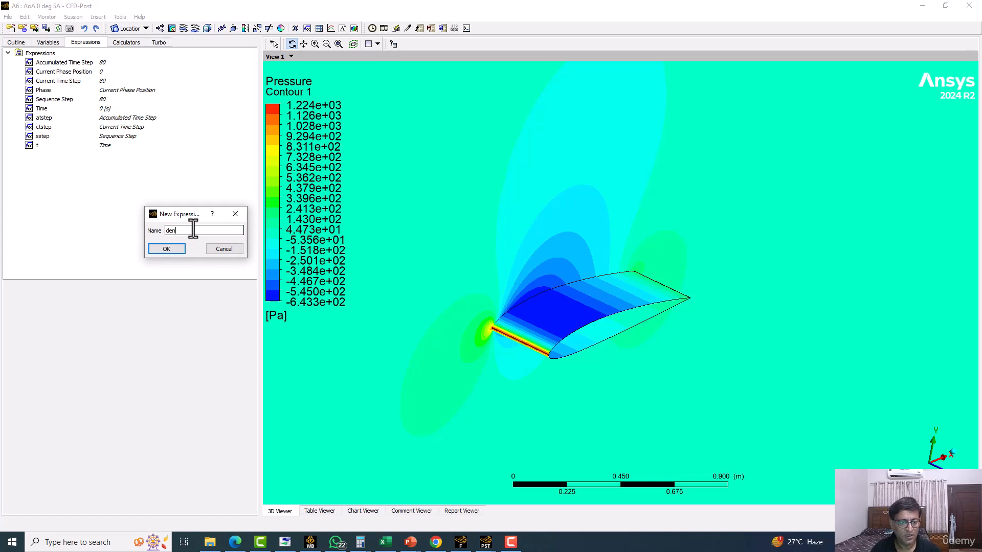
Step: In CFD-Post, create an expression named den and insert the massFlowAve function in its definition
left_click(165, 251)
right_click(32, 325)
mouse_move(91, 333)
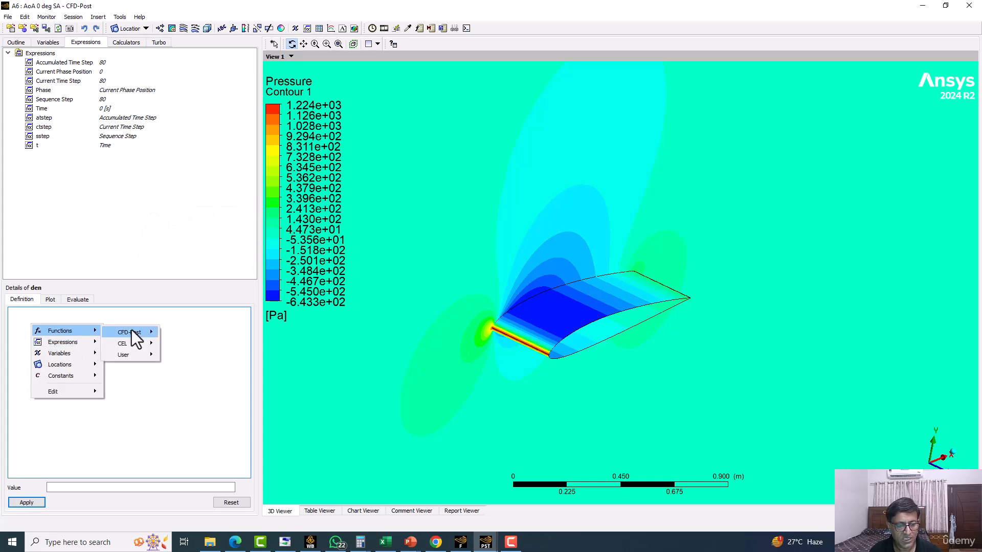
mouse_move(137, 332)
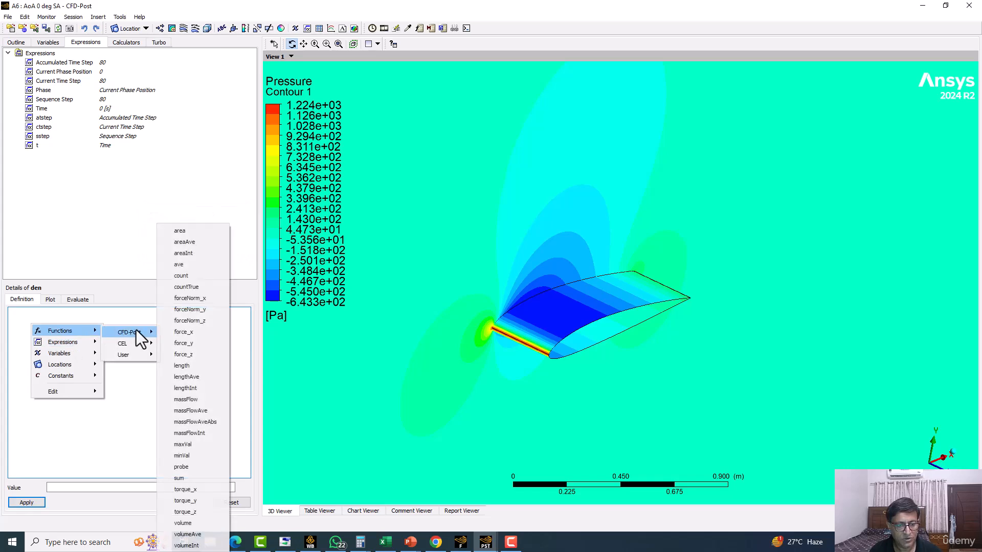
left_click(191, 410)
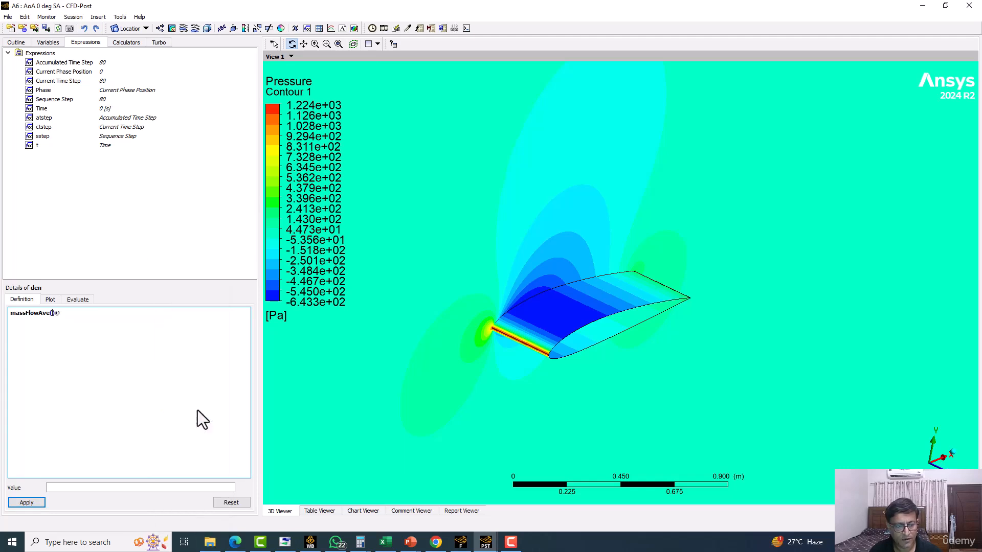
right_click(53, 313)
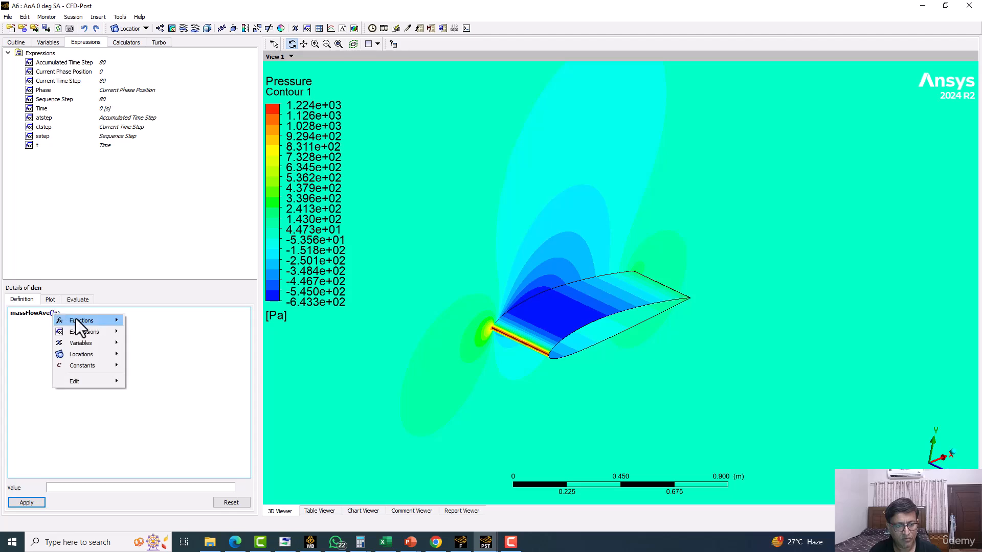
mouse_move(111, 327)
mouse_move(154, 320)
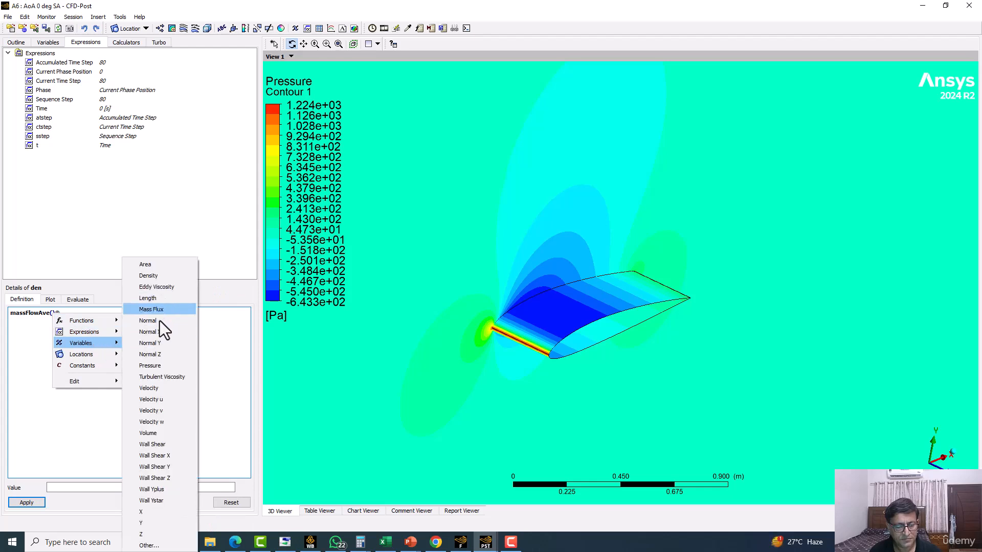
left_click(135, 275)
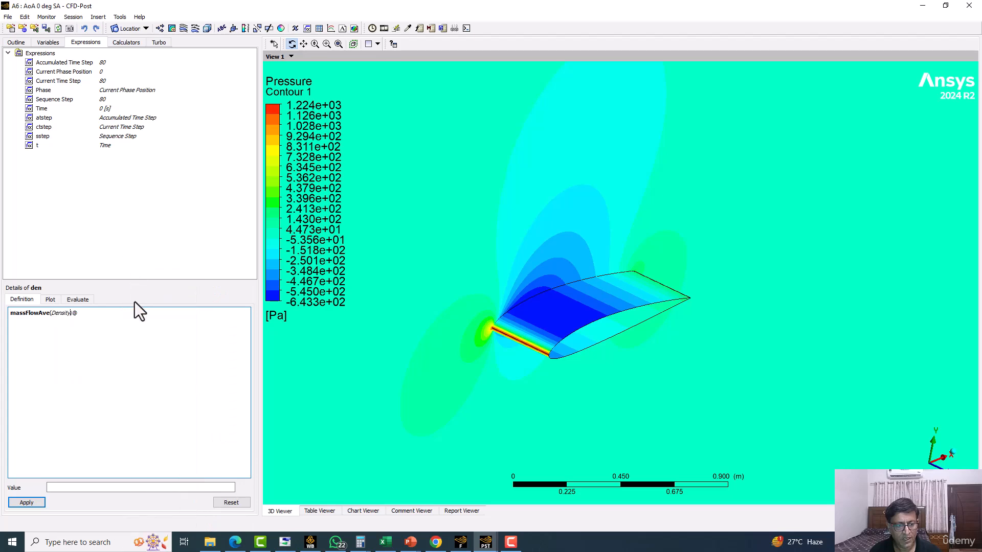
right_click(82, 313)
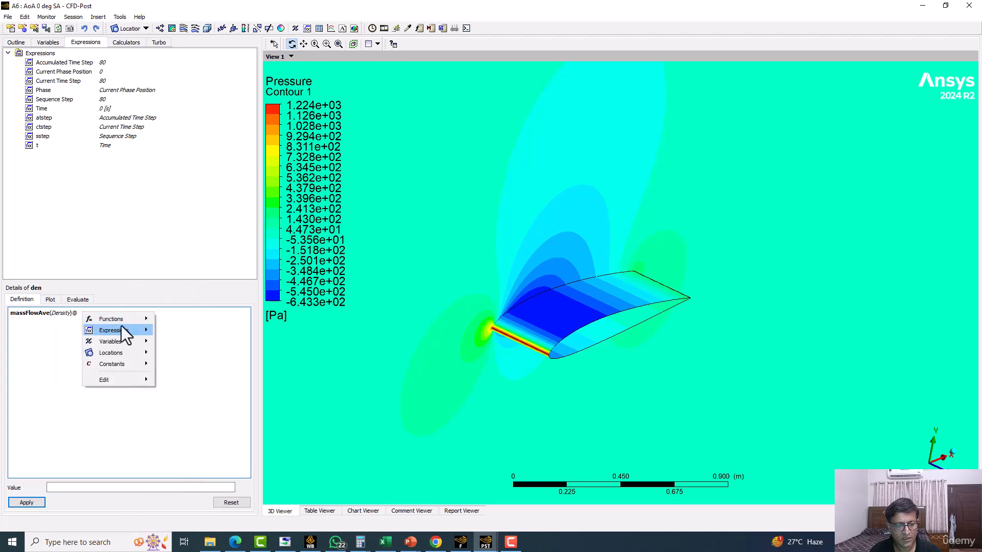
mouse_move(124, 355)
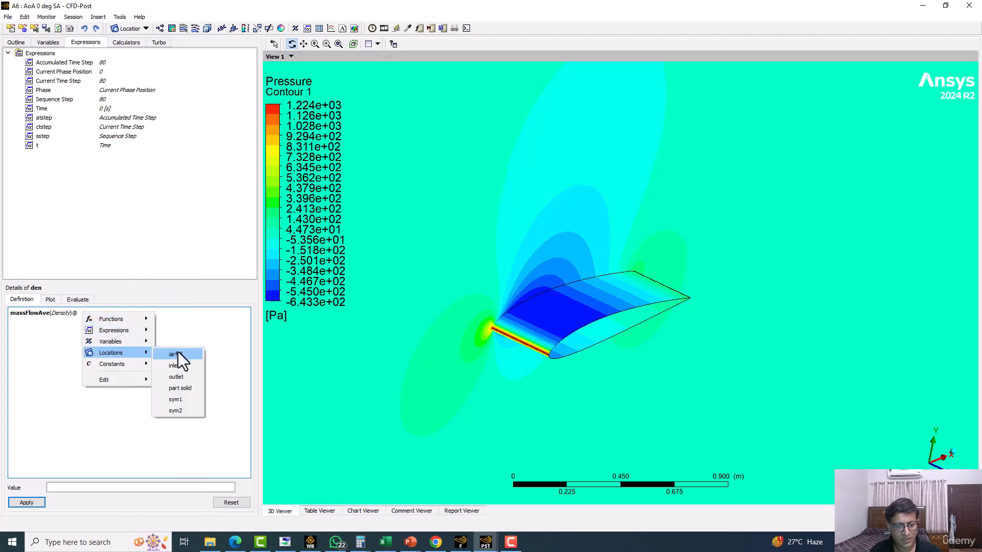
left_click(175, 366)
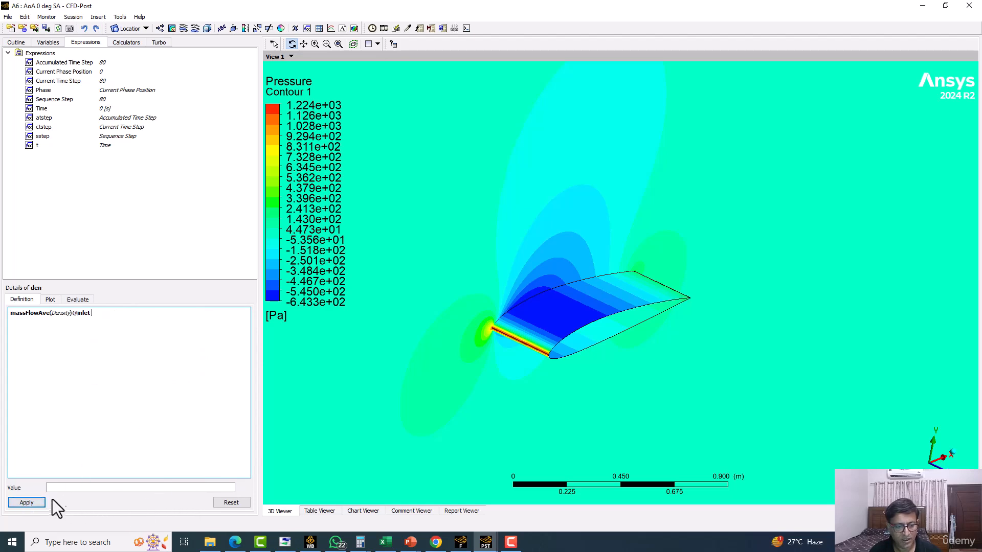
left_click(11, 502)
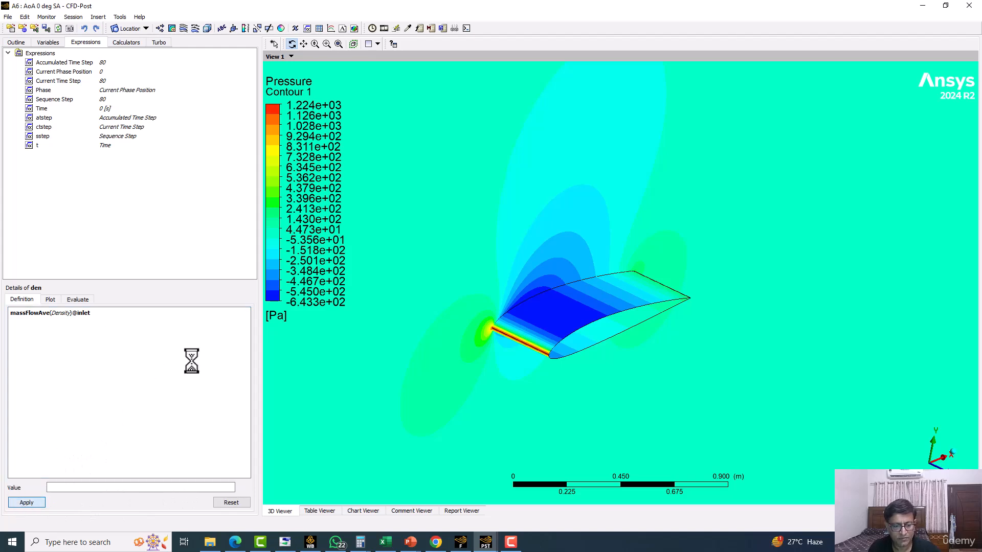
Step: Create an expression named areaairfoil, define it as 1[m]*0.3[m], and apply it
right_click(100, 195)
left_click(105, 199)
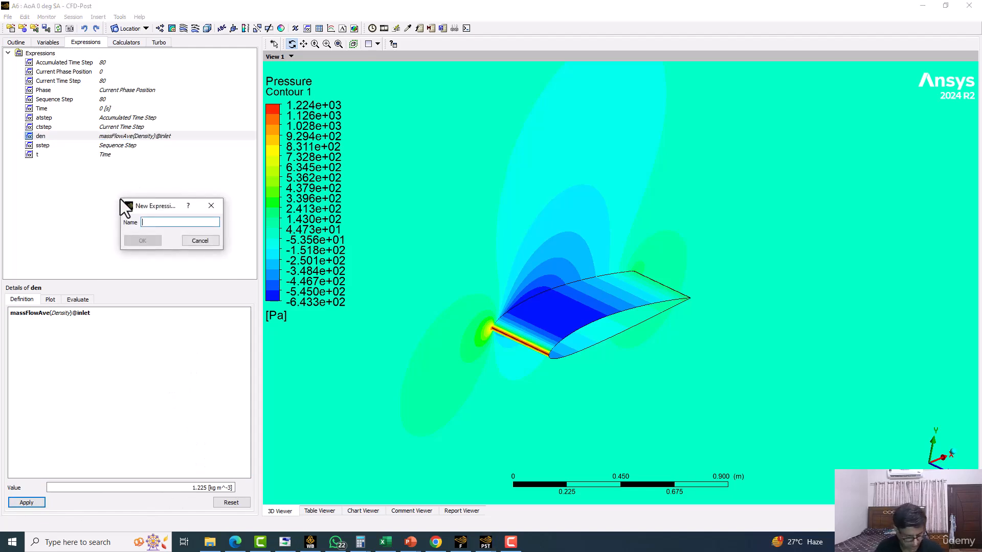
type("areaairfoil")
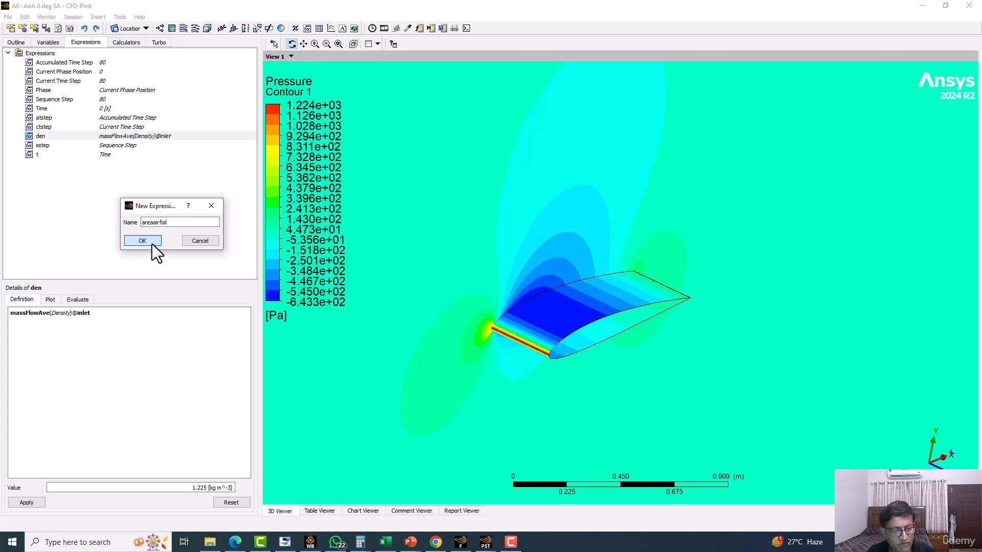
left_click(142, 241)
right_click(33, 314)
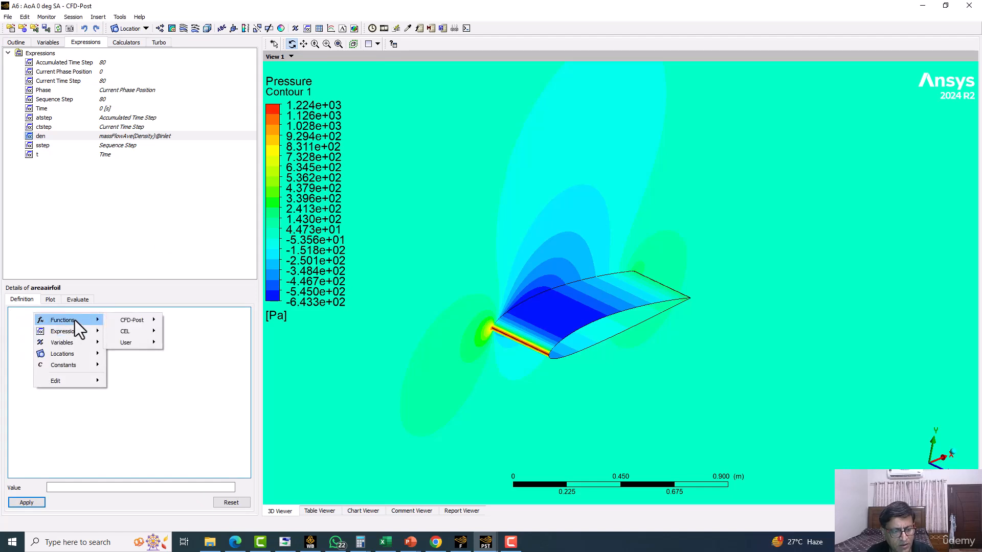
left_click(4, 320)
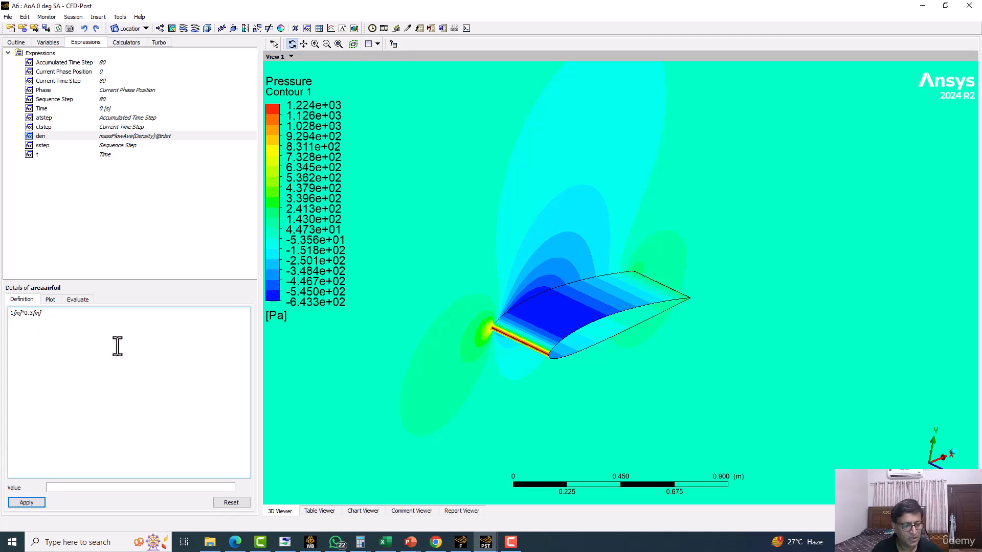
left_click(21, 503)
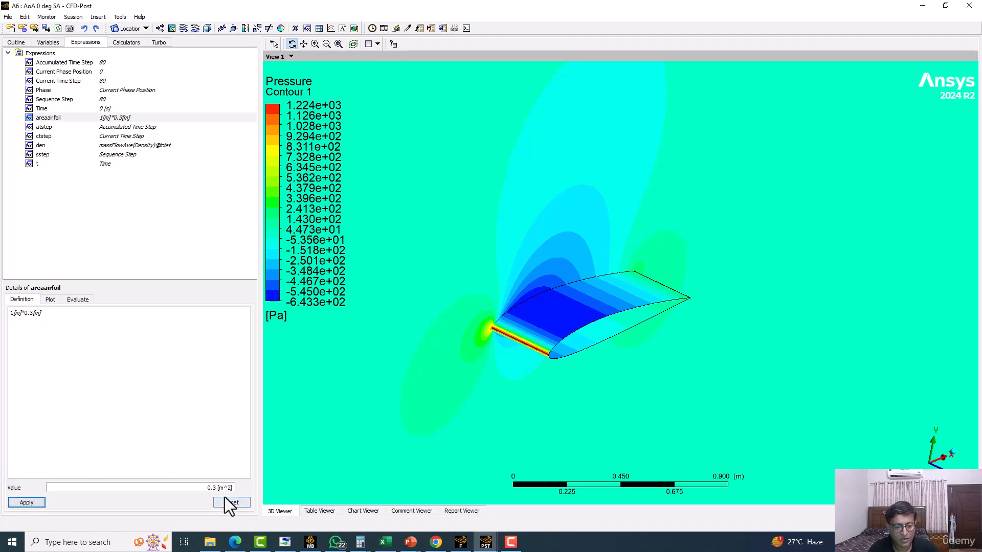
Step: Create an expression named velinf and insert the massFlowAve function in its definition
right_click(108, 216)
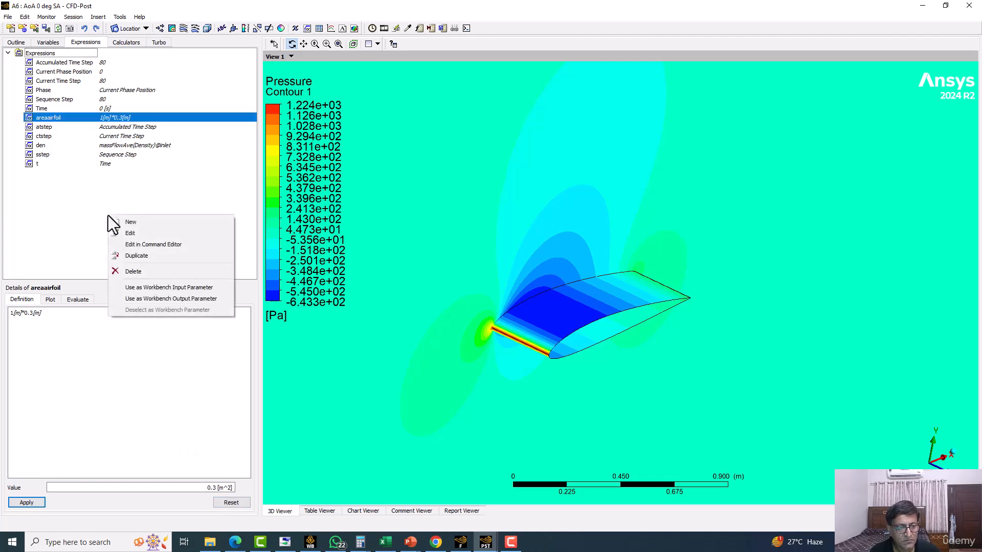
left_click(128, 221)
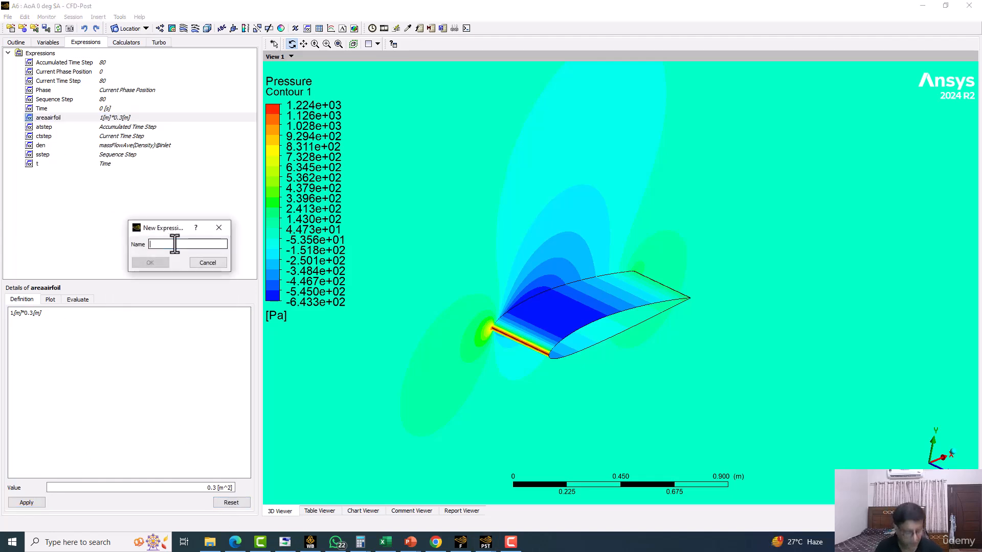
type("ve")
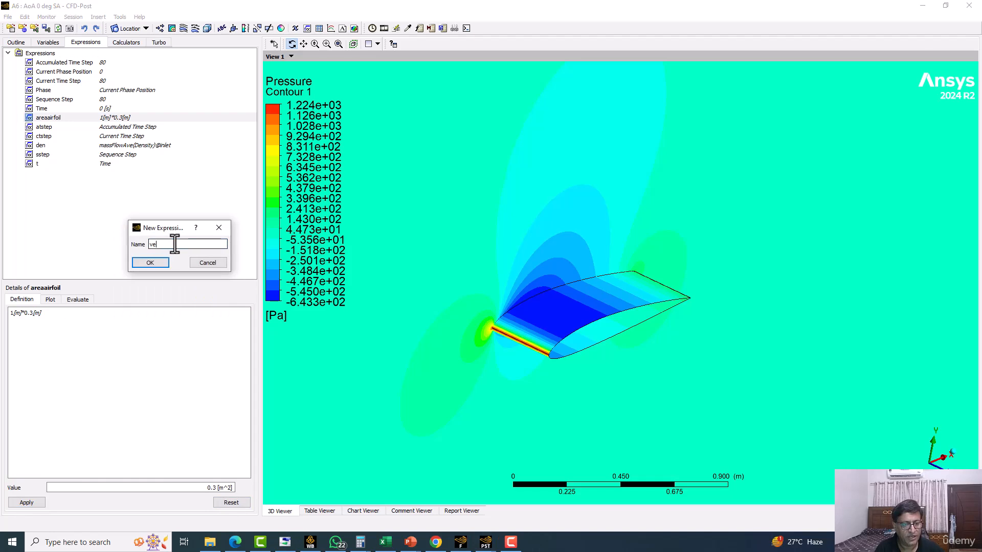
type("oinf")
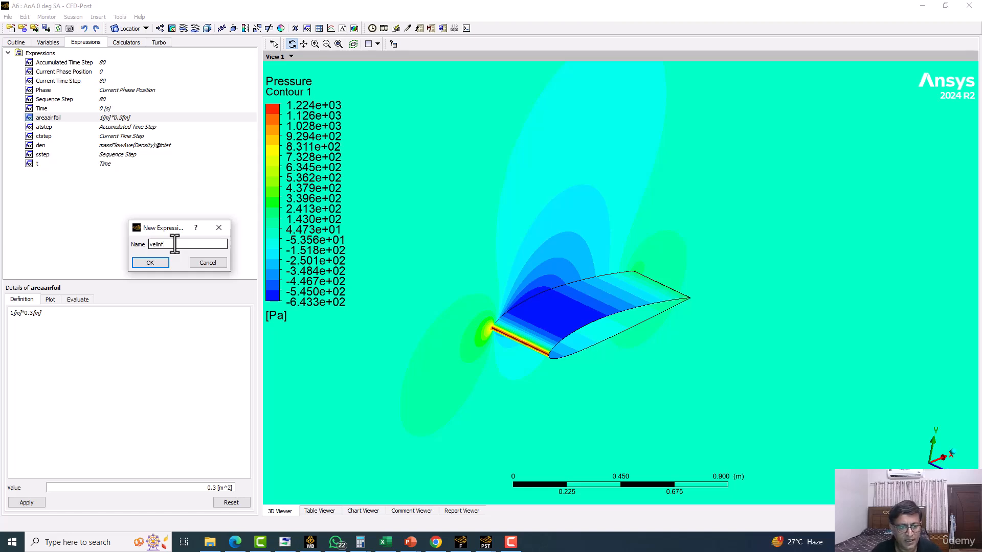
left_click(155, 264)
right_click(39, 325)
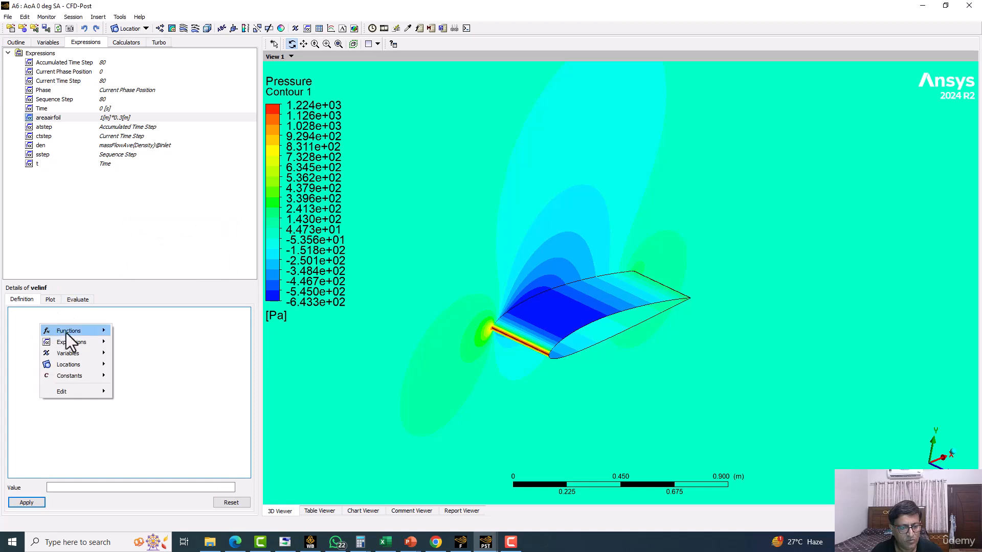
mouse_move(92, 333)
mouse_move(151, 332)
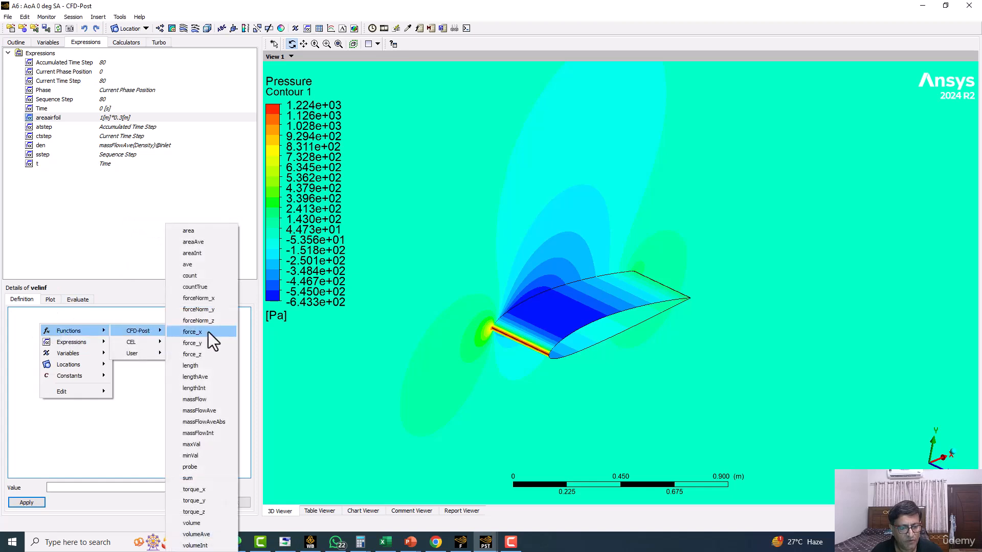
left_click(210, 408)
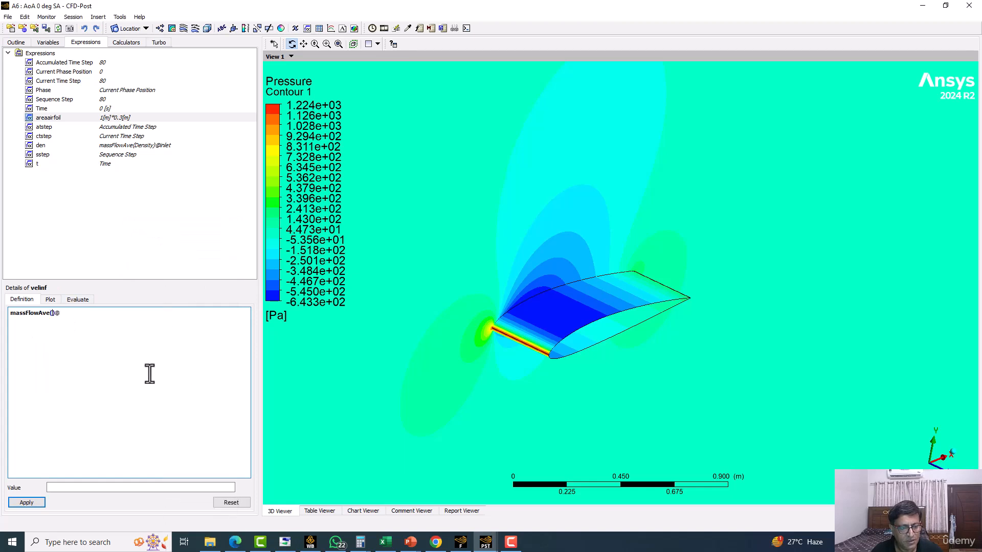
right_click(51, 314)
mouse_move(97, 343)
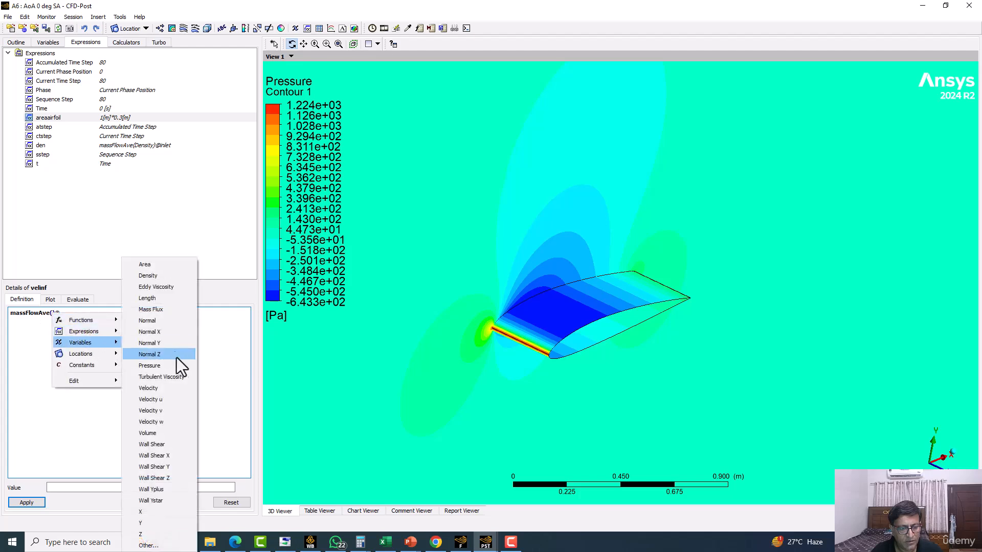
left_click(162, 391)
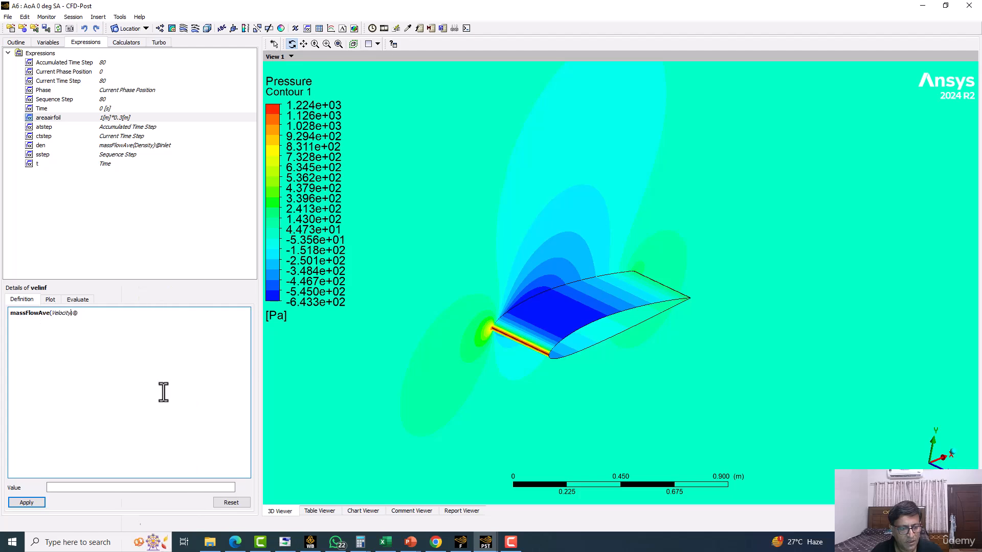
right_click(95, 312)
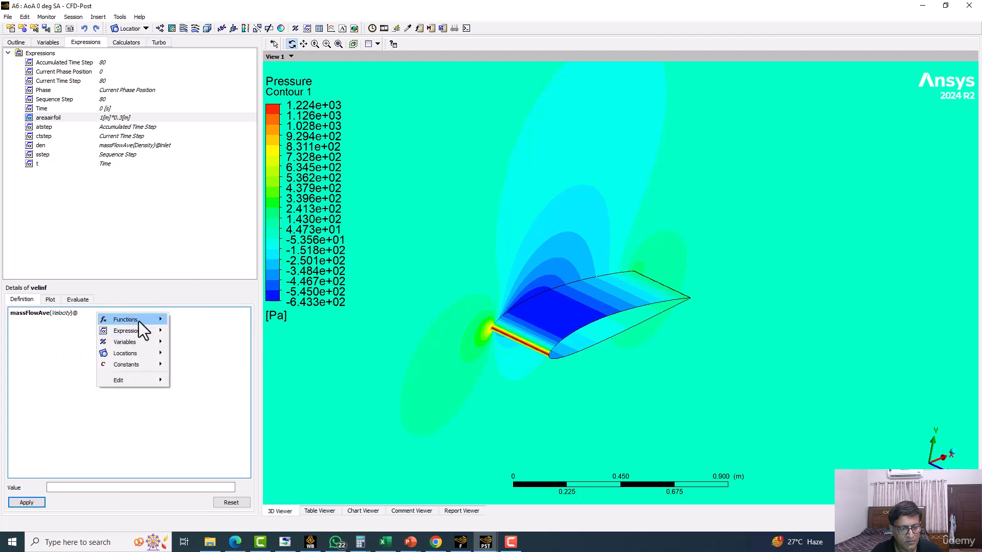
mouse_move(139, 322)
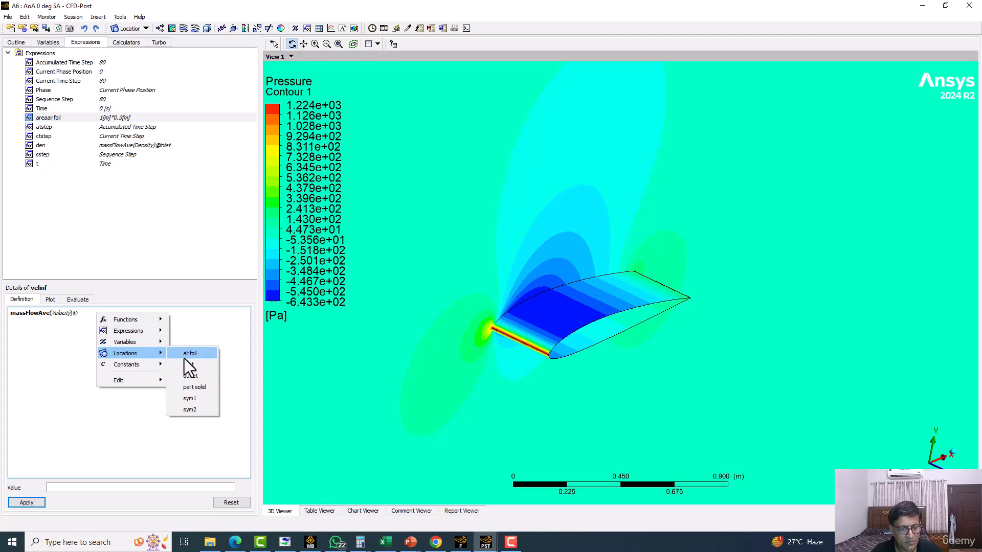
left_click(185, 354)
left_click(23, 504)
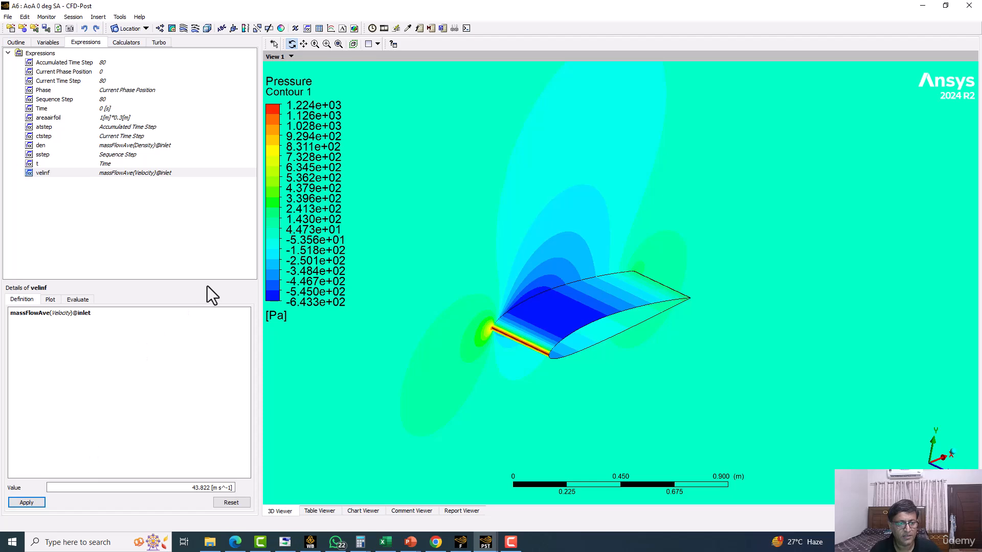
Step: Insert a coordinate frame named Coordinate Frame AoA and apply its default Cartesian definition with the origin at 0, 0, 0
right_click(67, 210)
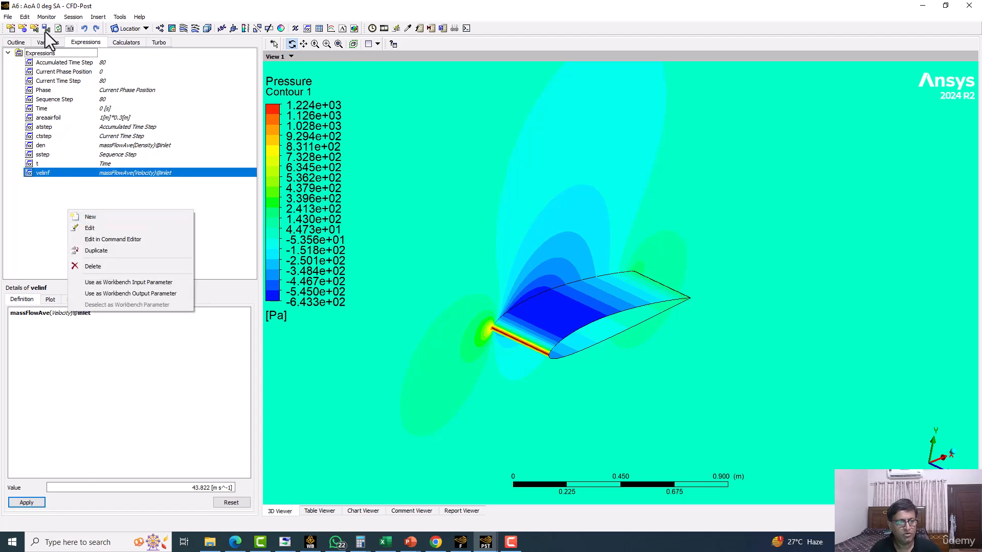
left_click(14, 42)
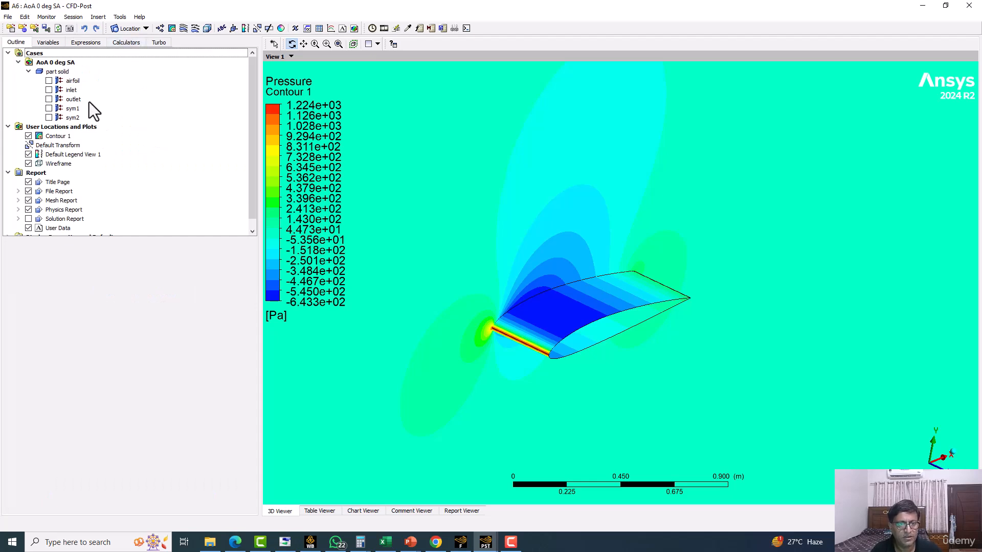
left_click(237, 29)
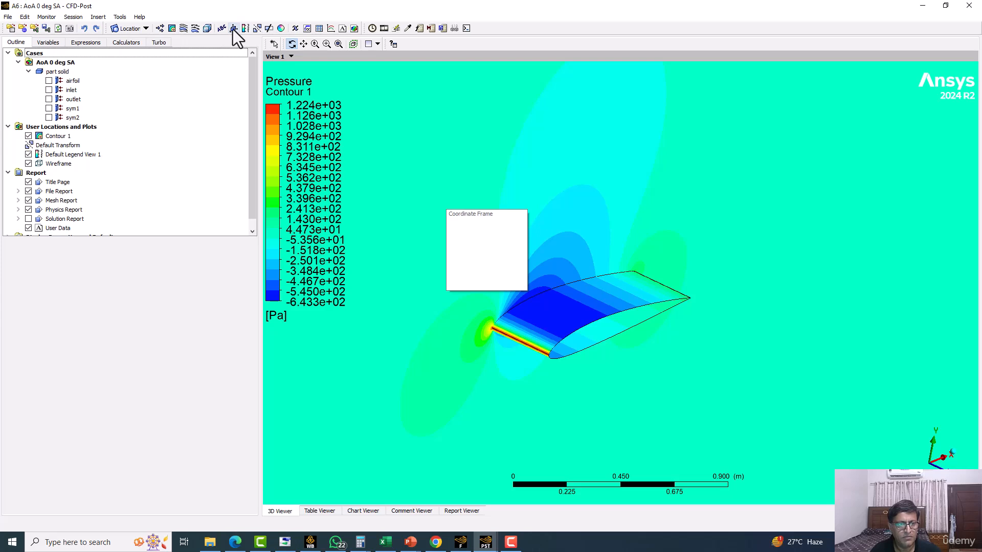
left_click(97, 16)
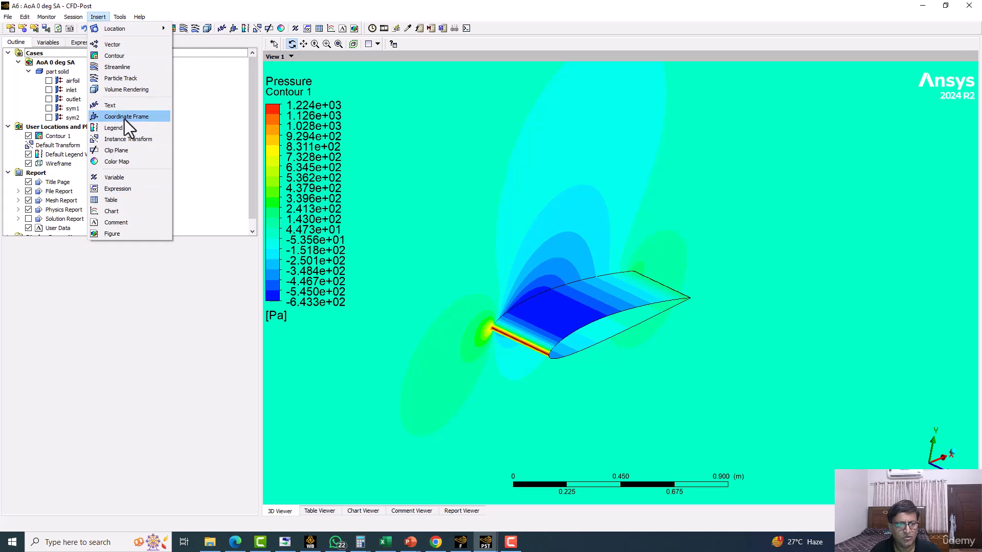
left_click(229, 28)
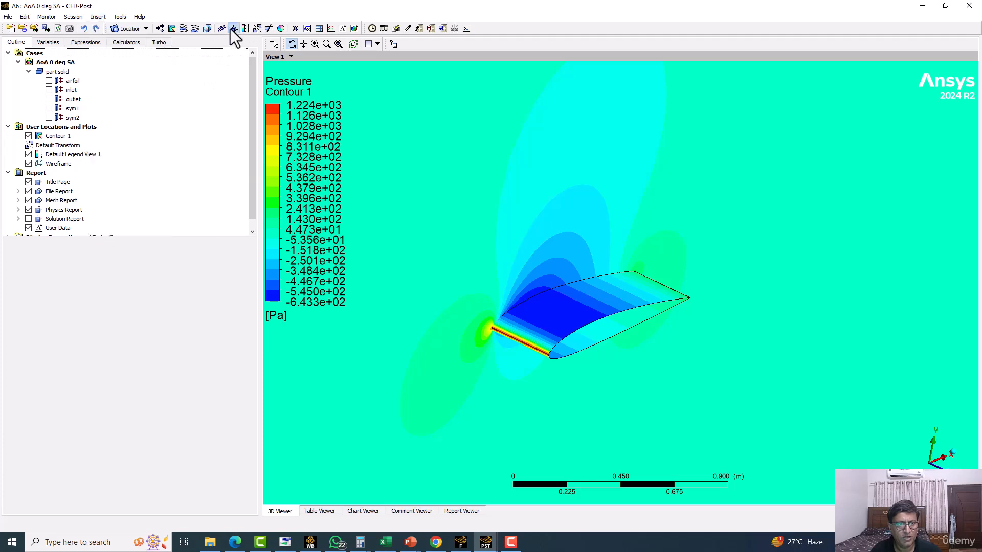
left_click(232, 28)
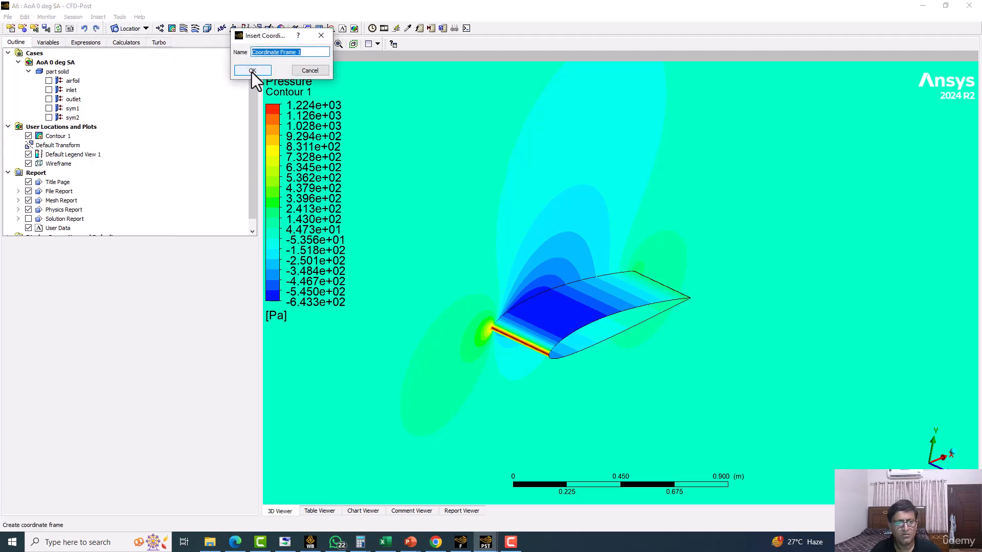
left_click(308, 53)
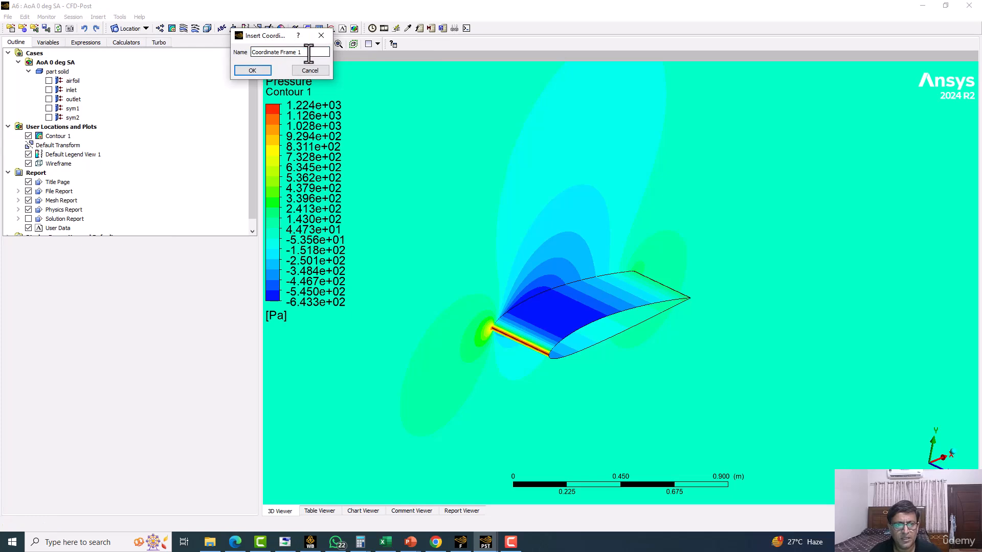
key("BackSpace")
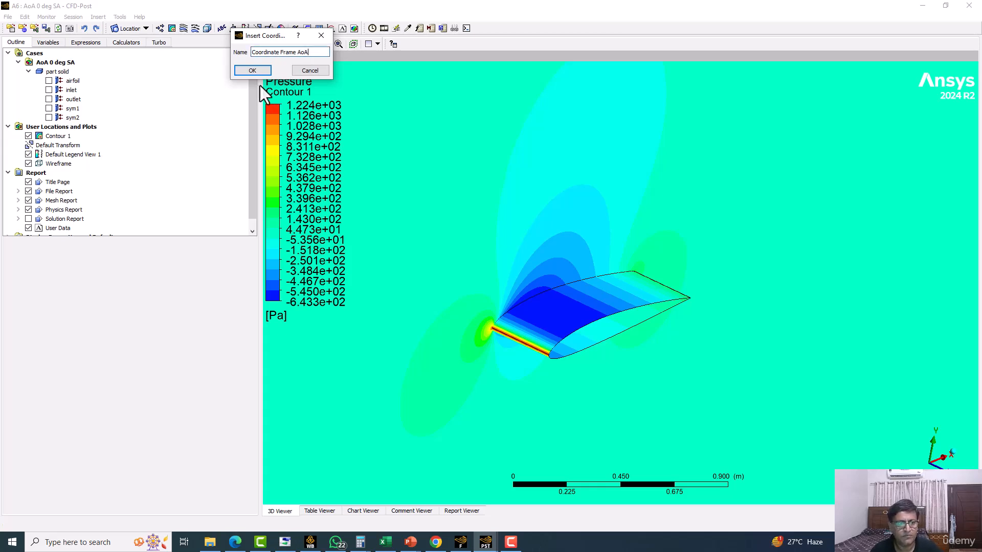
left_click(254, 72)
left_click_drag(507, 353, 527, 353)
middle_click_drag(458, 296, 577, 372, "ctrl")
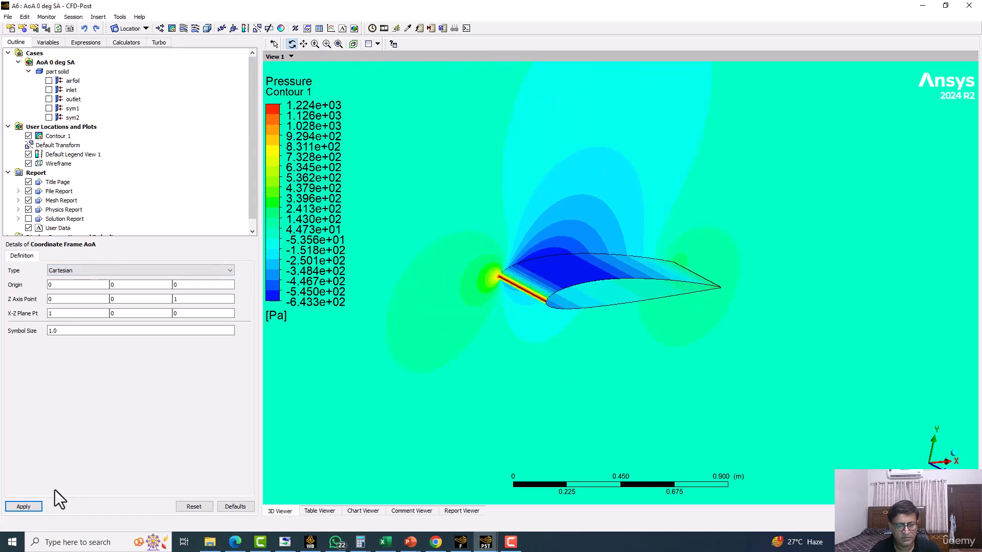
left_click(24, 510)
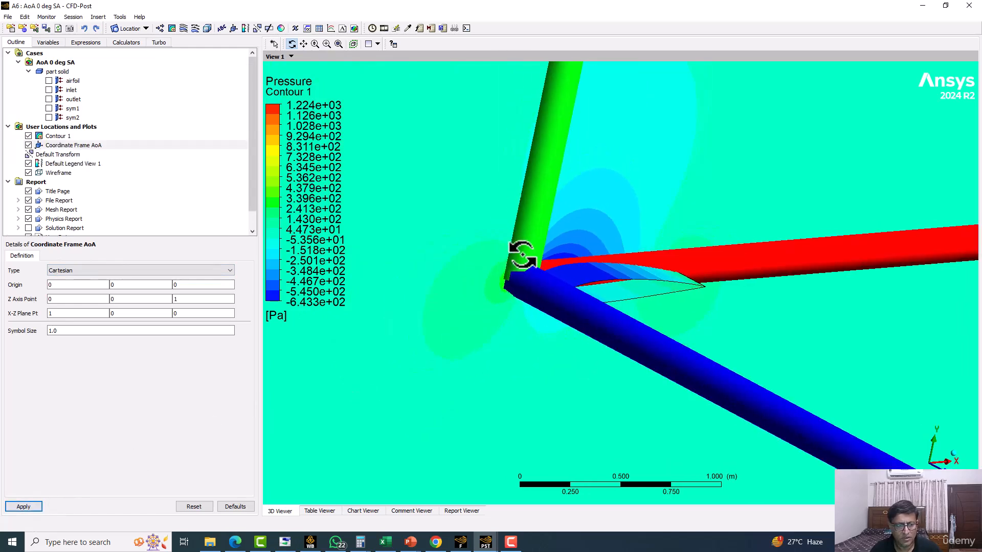
Step: Set the symbol size of Coordinate Frame AoA to 0.3 and apply it
left_click_drag(44, 332, 38, 336)
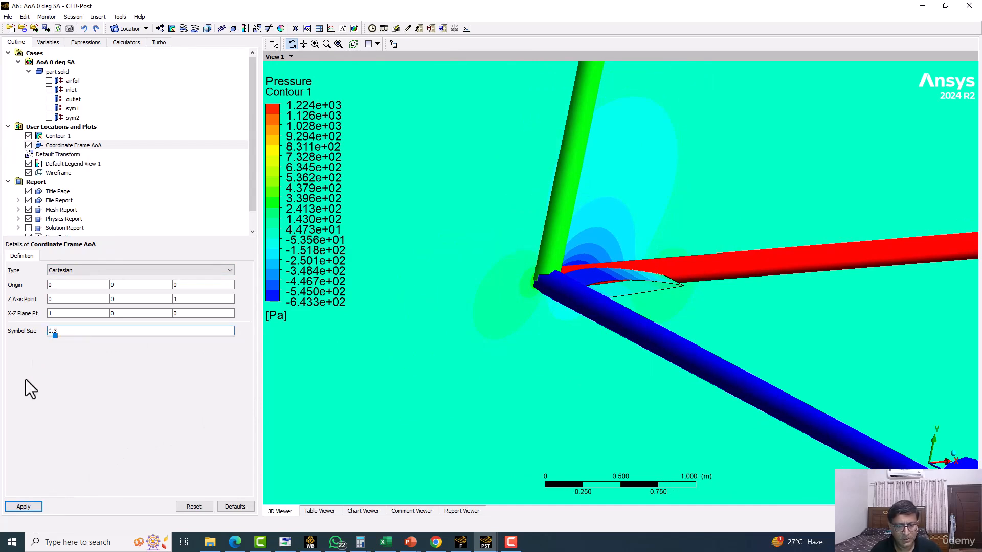
scroll(307, 351, "down", 5)
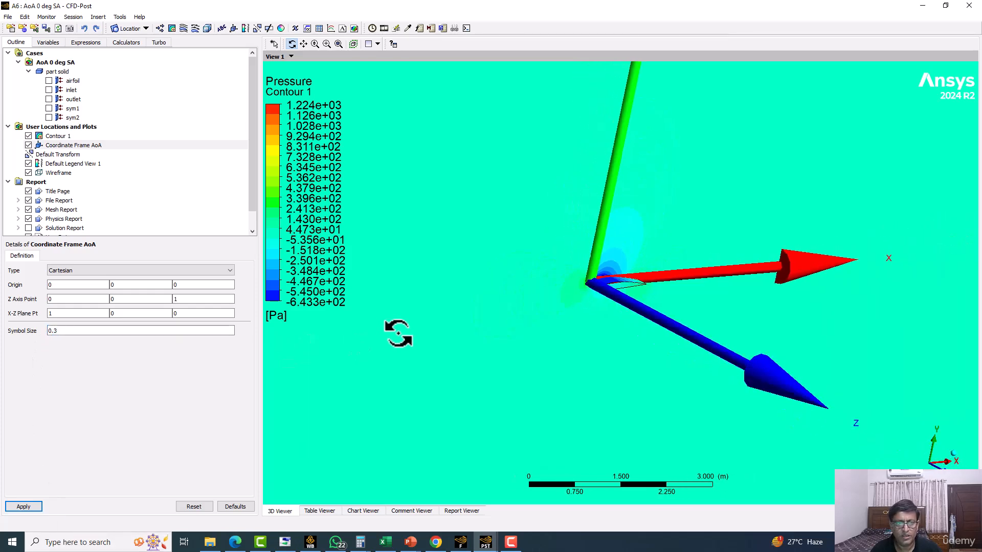
left_click(338, 44)
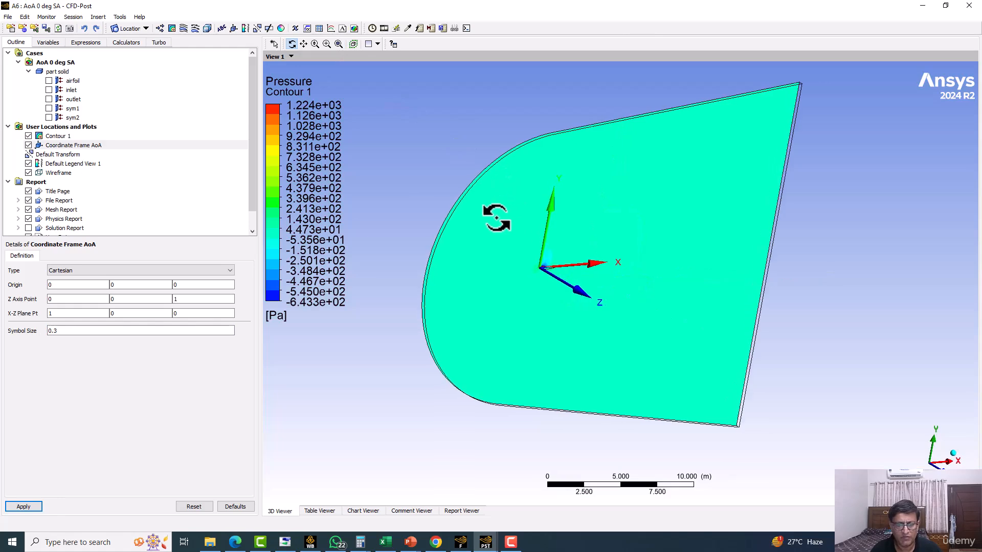
left_click_drag(378, 251, 417, 295)
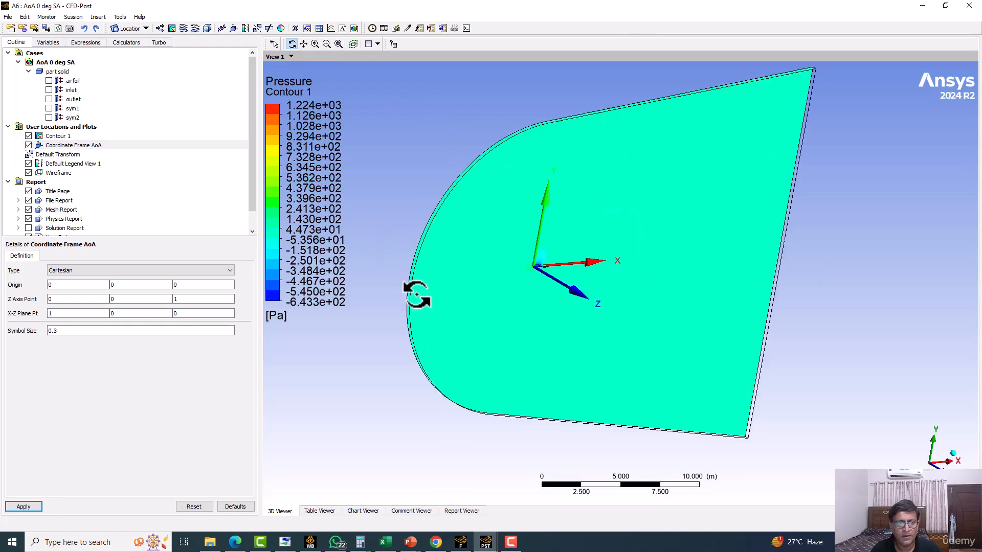
left_click(327, 44)
left_click_drag(499, 229, 566, 294)
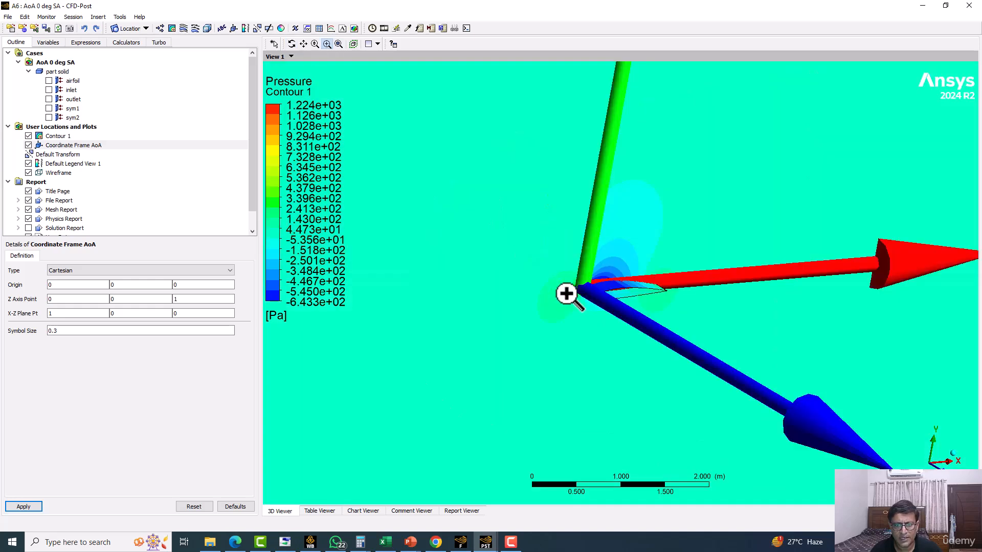
left_click_drag(526, 208, 665, 316)
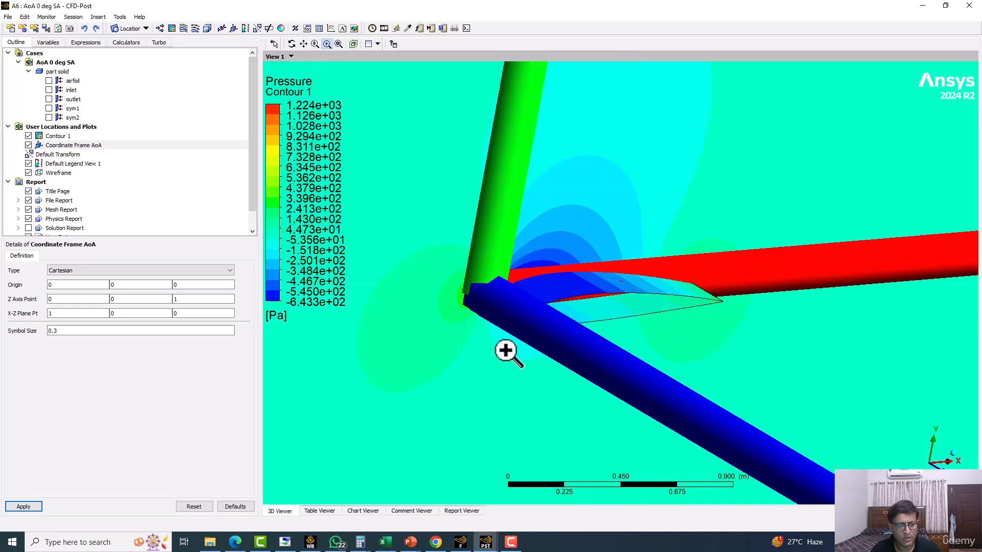
double_click(64, 329)
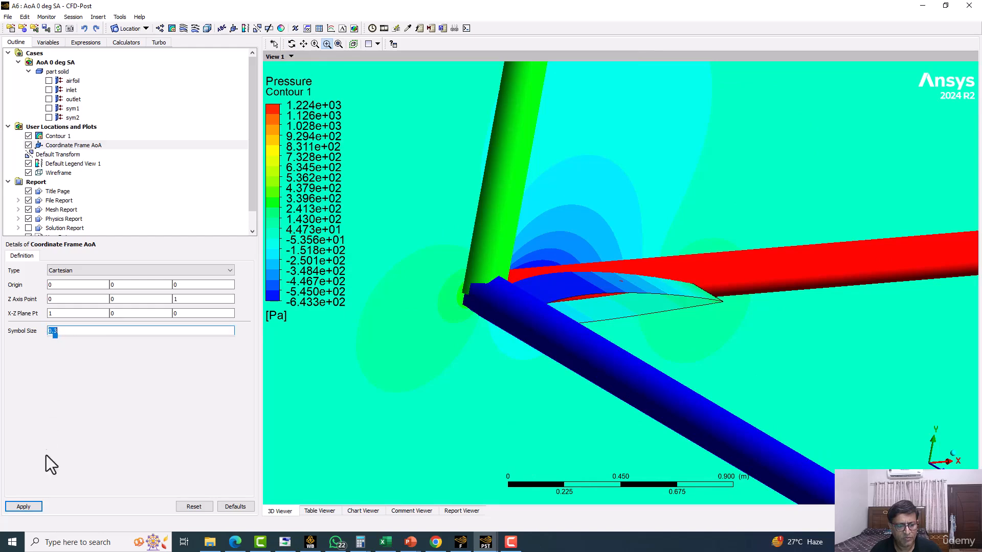
left_click(23, 506)
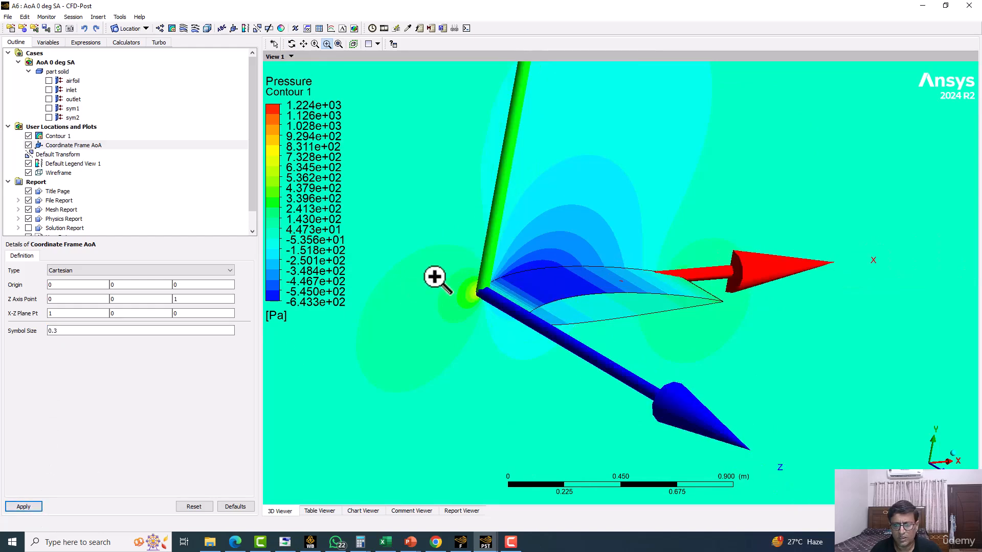
Step: Set the X origin of Coordinate Frame AoA to 0.3, keeping Y and Z at 0, and apply it
scroll(541, 299, "down", 3)
middle_click_drag(541, 299, 463, 264)
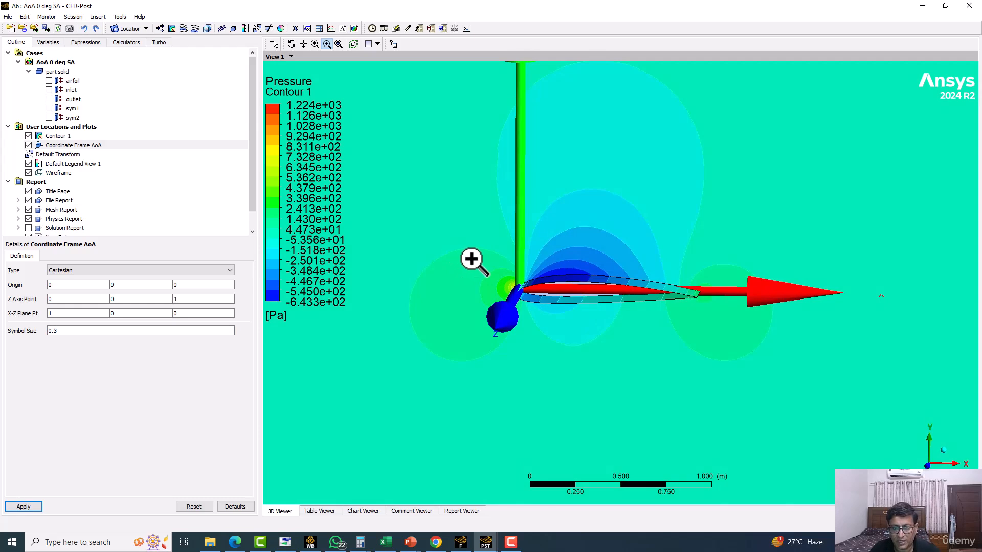
middle_click_drag(469, 258, 518, 318)
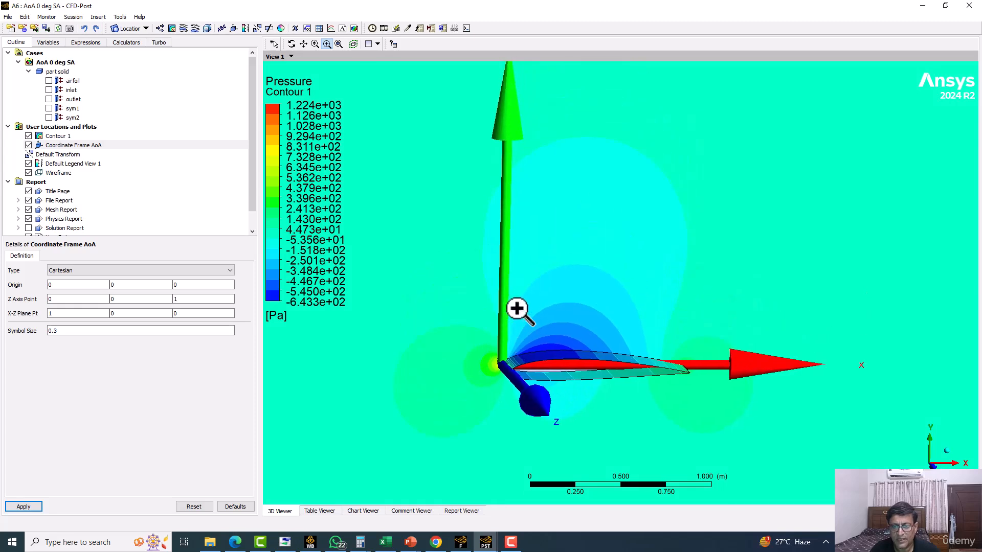
middle_click_drag(569, 274, 566, 270)
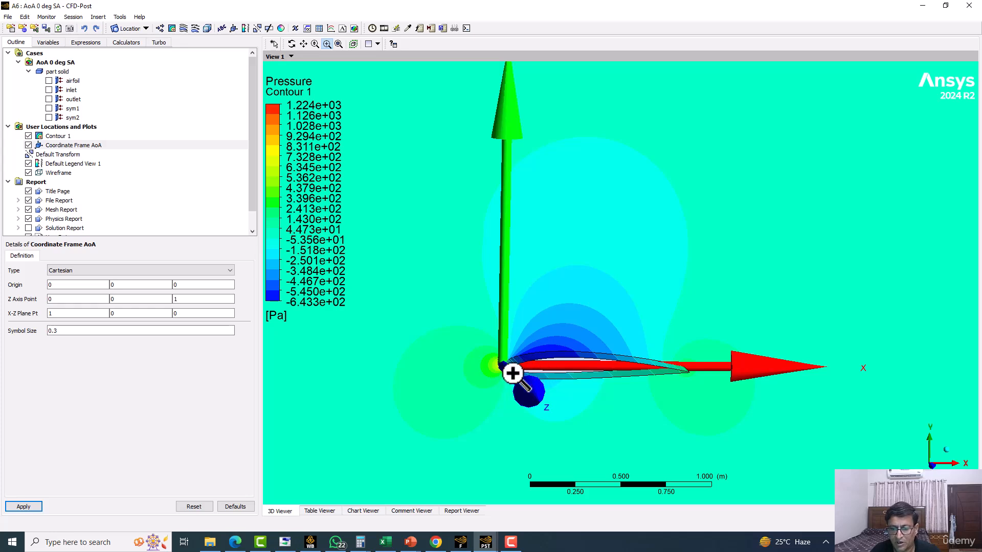
left_click(79, 285)
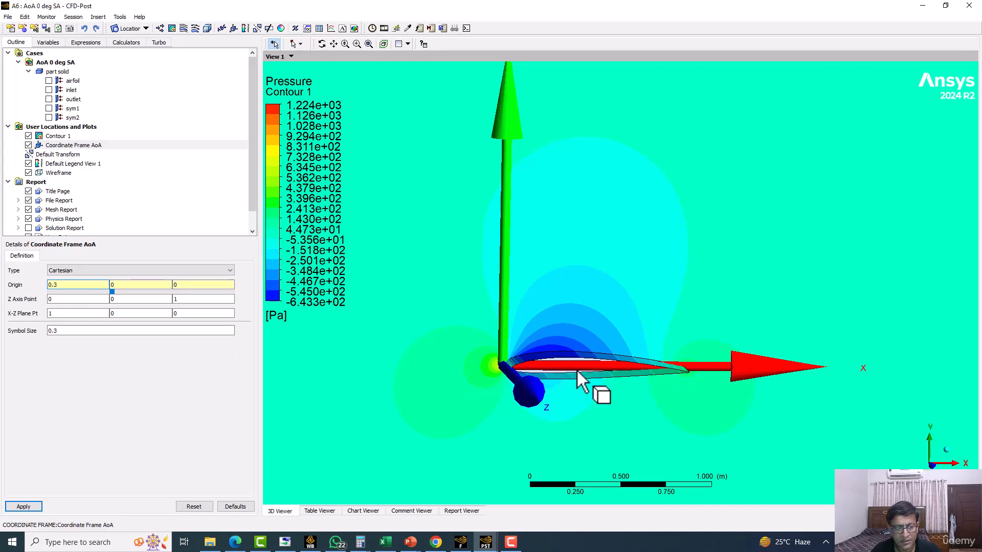
left_click(29, 506)
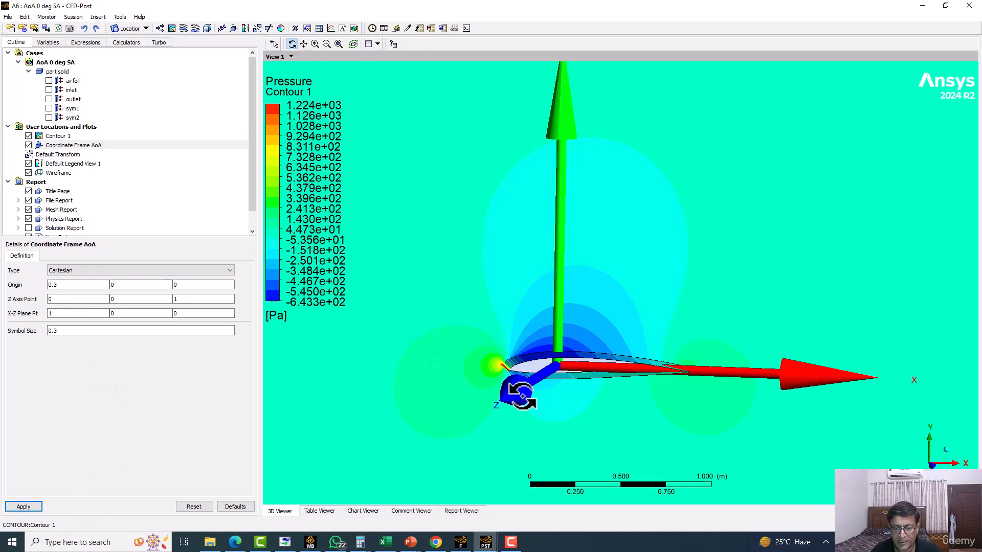
Step: Set the X value of the Z Axis Point of Coordinate Frame AoA to 0.3 and apply it
left_click(85, 297)
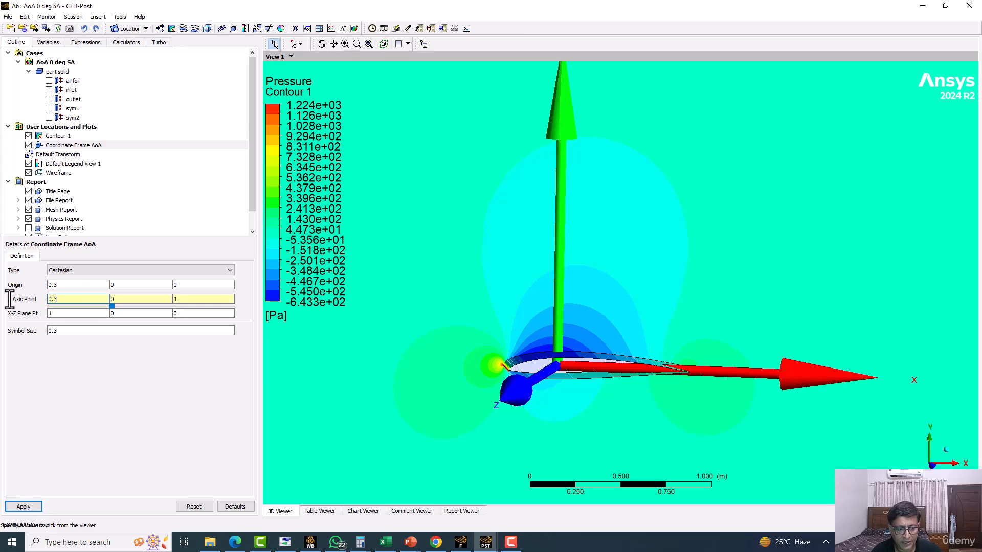
left_click(23, 506)
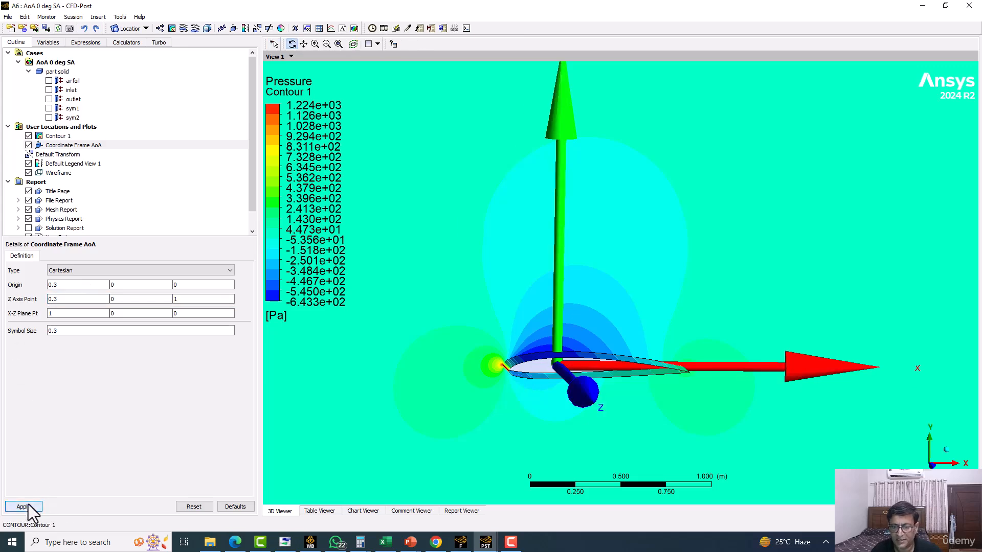
scroll(514, 254, "down", 2)
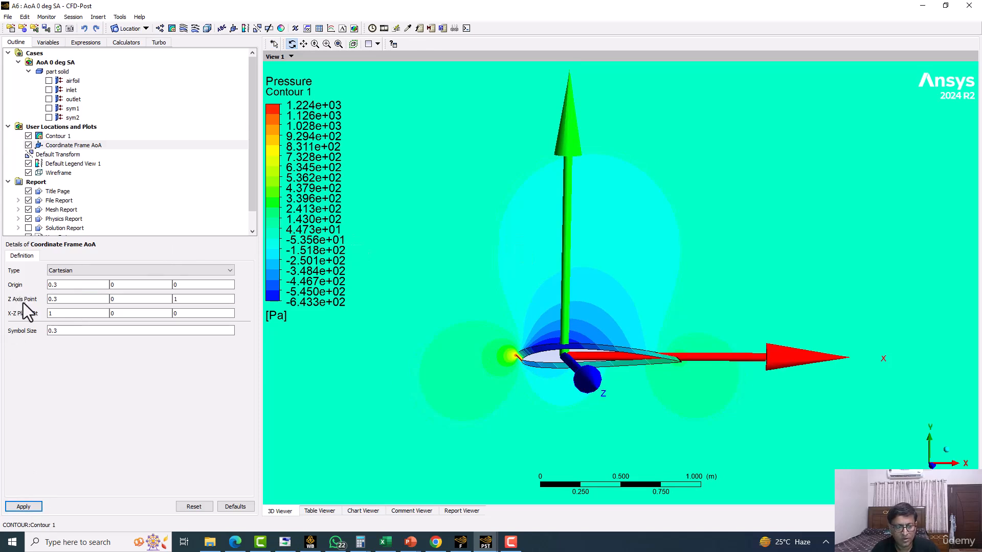
Step: Set the X values of both the Origin and the Z Axis Point to 0 and apply the frame
left_click(87, 284)
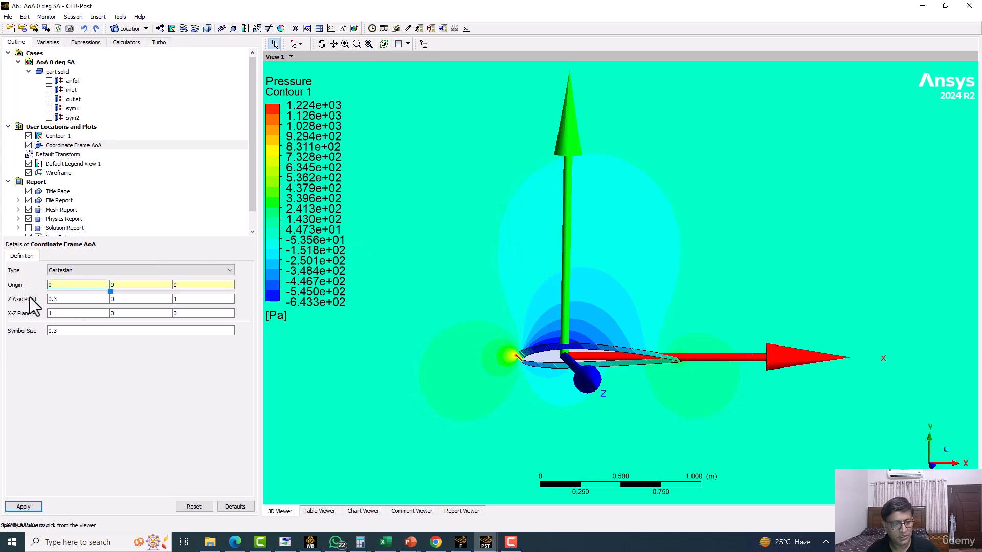
left_click(59, 300)
type("0")
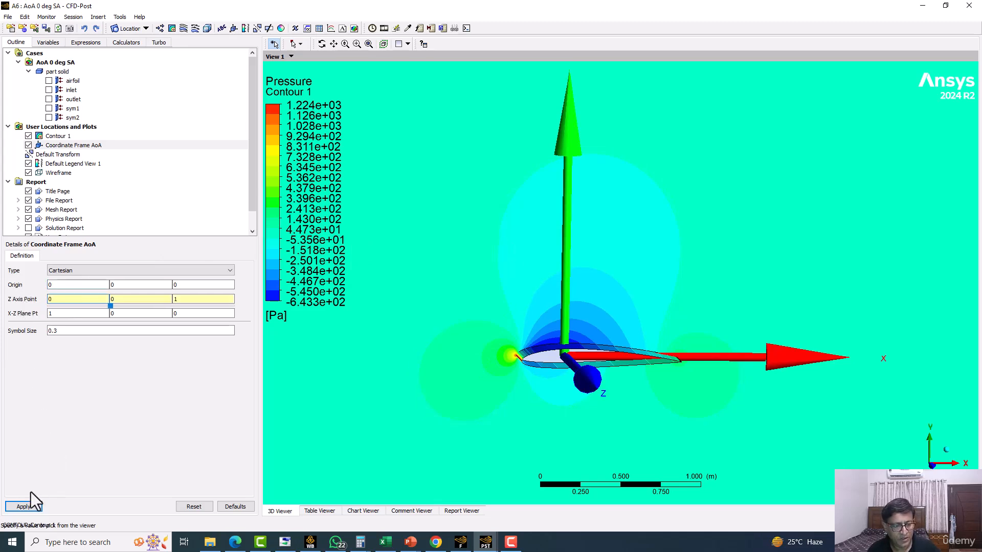
left_click(26, 506)
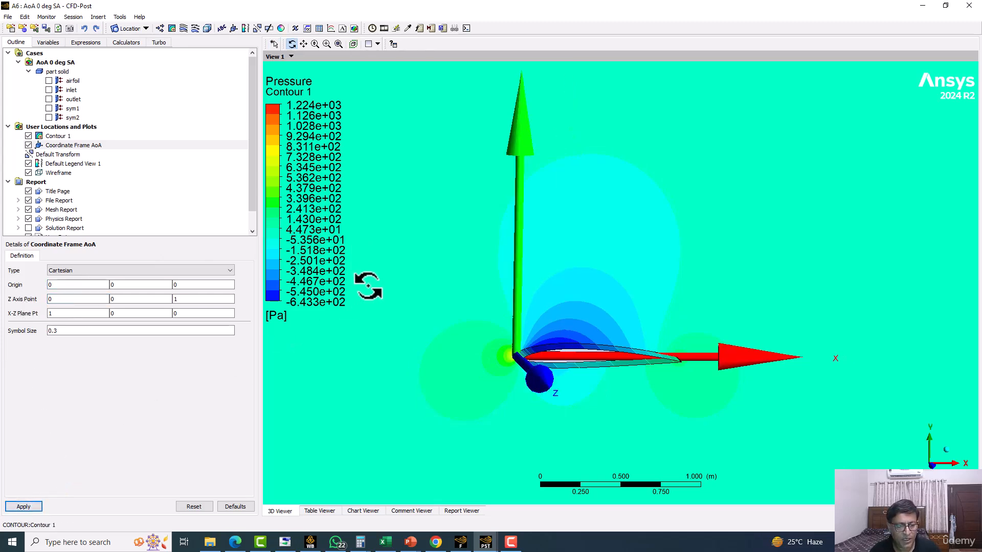
Step: Examine the X-Z Plane Pt and Z Axis Point coordinates of Coordinate Frame AoA
left_click(65, 314)
left_click(147, 317)
left_click(147, 317)
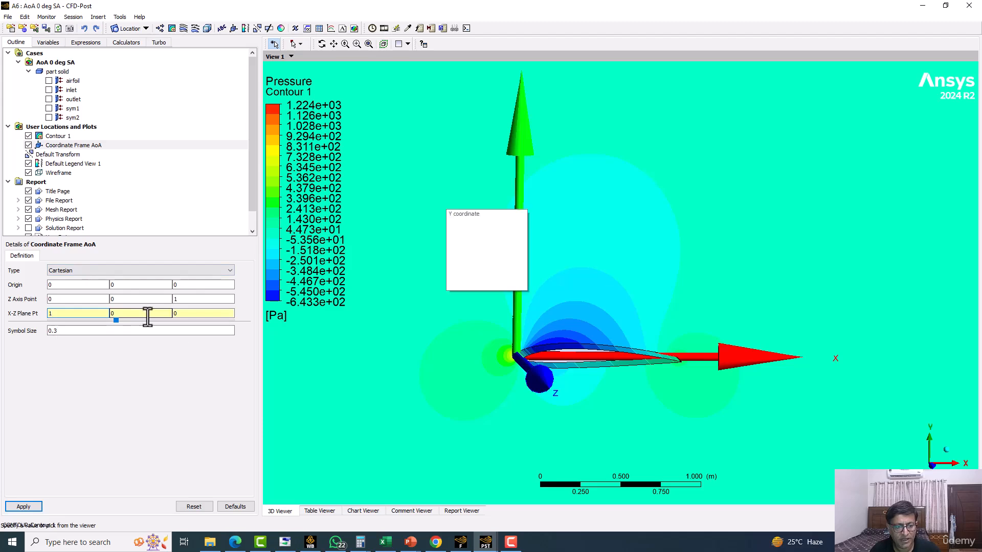
left_click(51, 314)
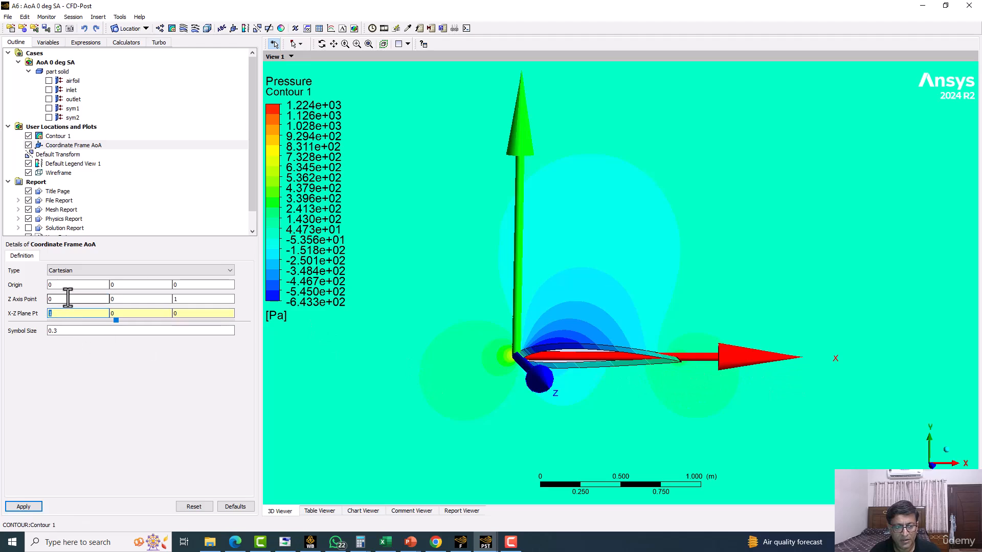
left_click(204, 301)
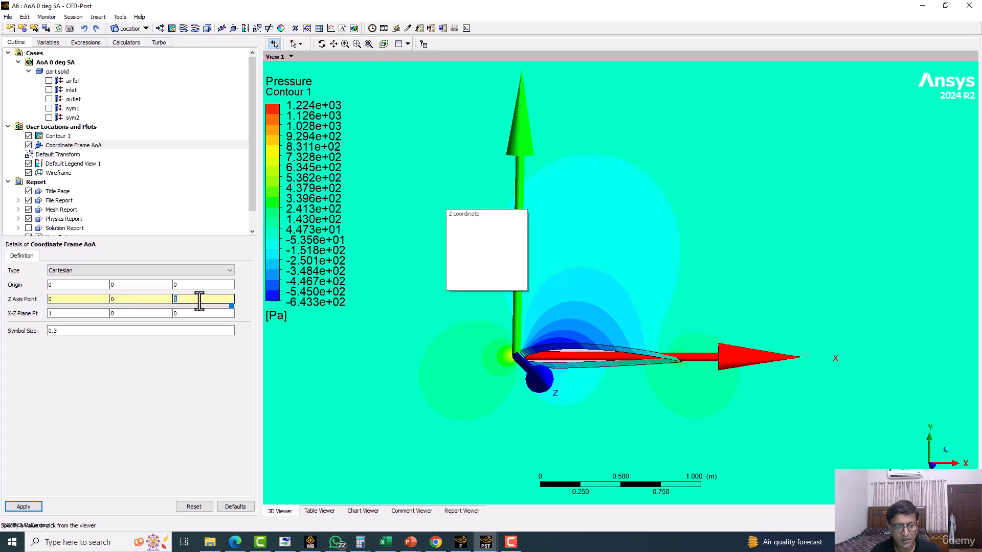
left_click(79, 301)
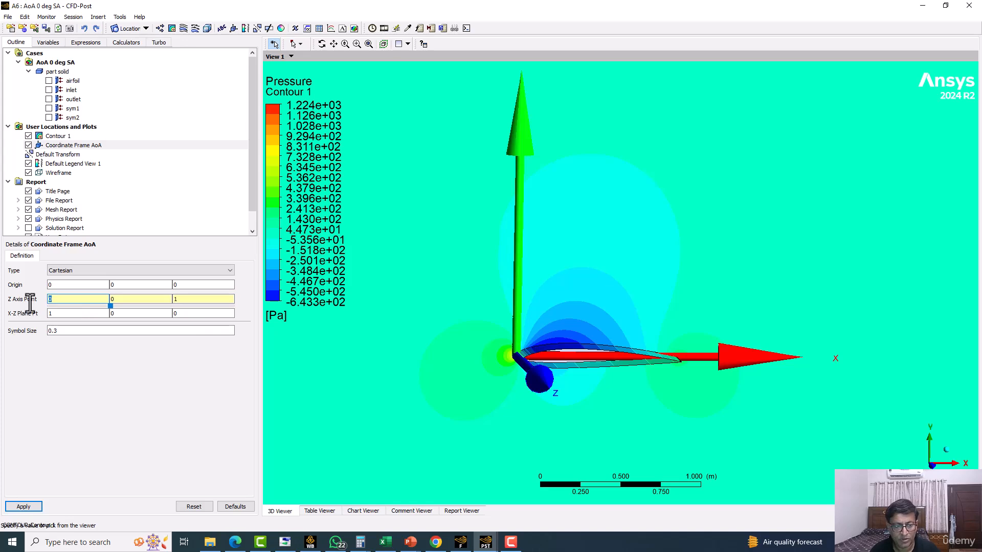
left_click(67, 314)
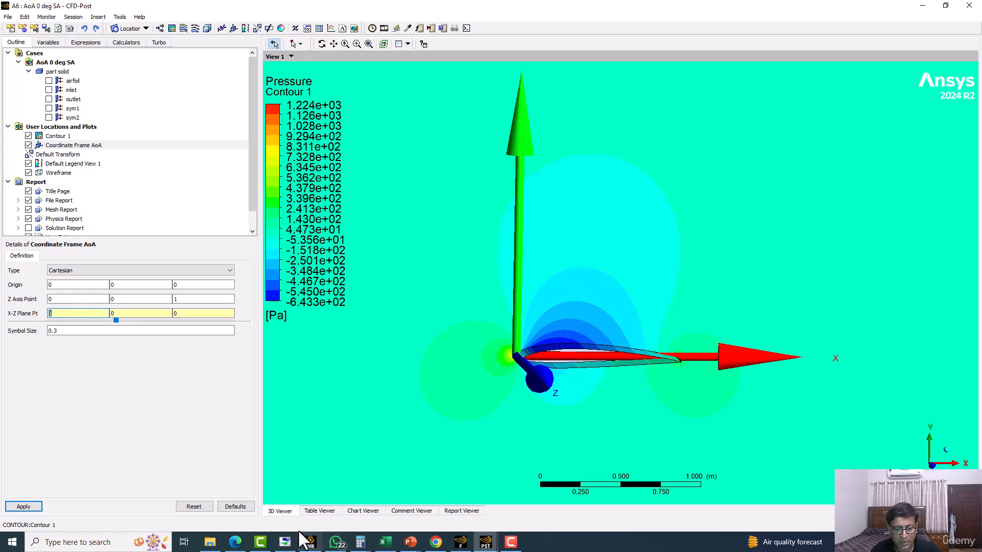
Step: Switch to Calculator, compute the cosine of 45 degrees and copy the result
left_click(361, 542)
left_click(372, 502)
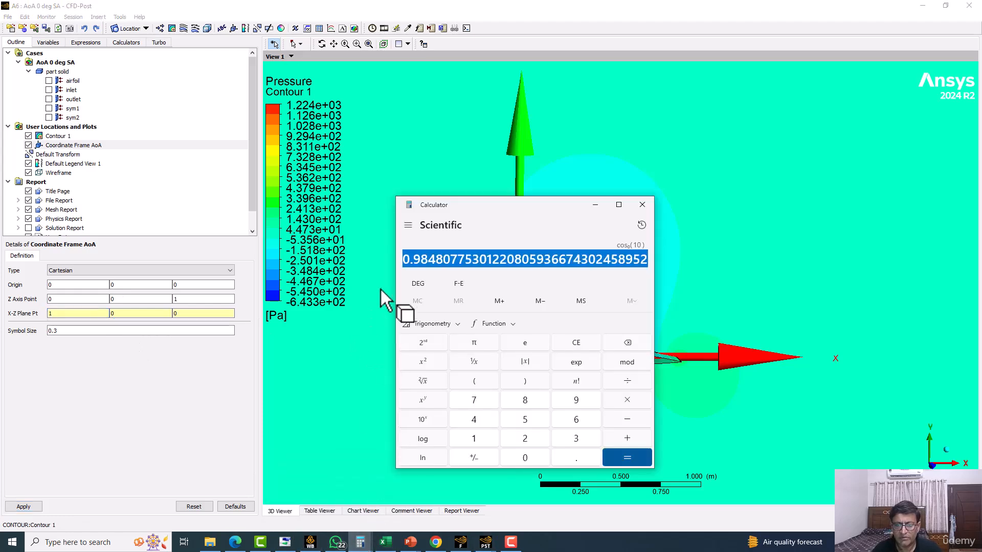
type("45")
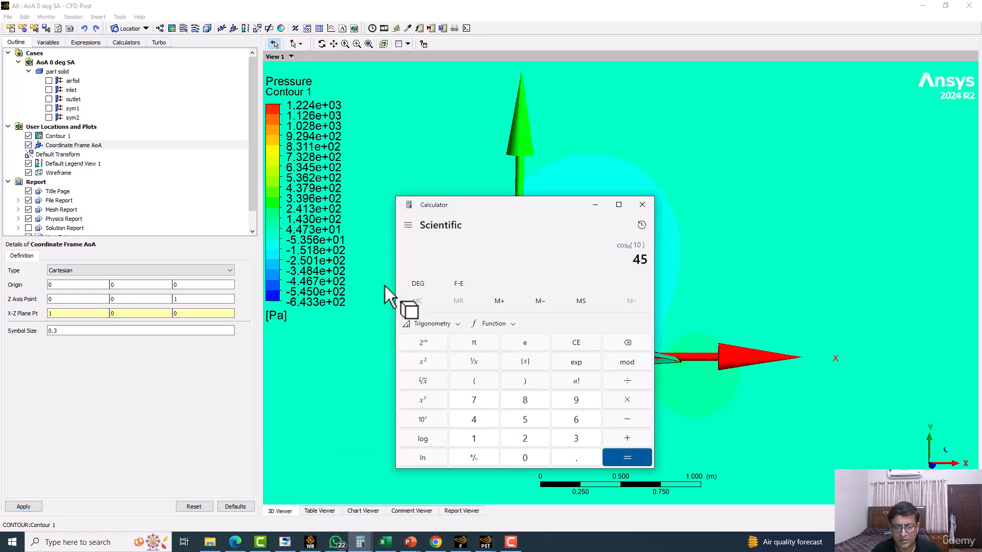
left_click(454, 325)
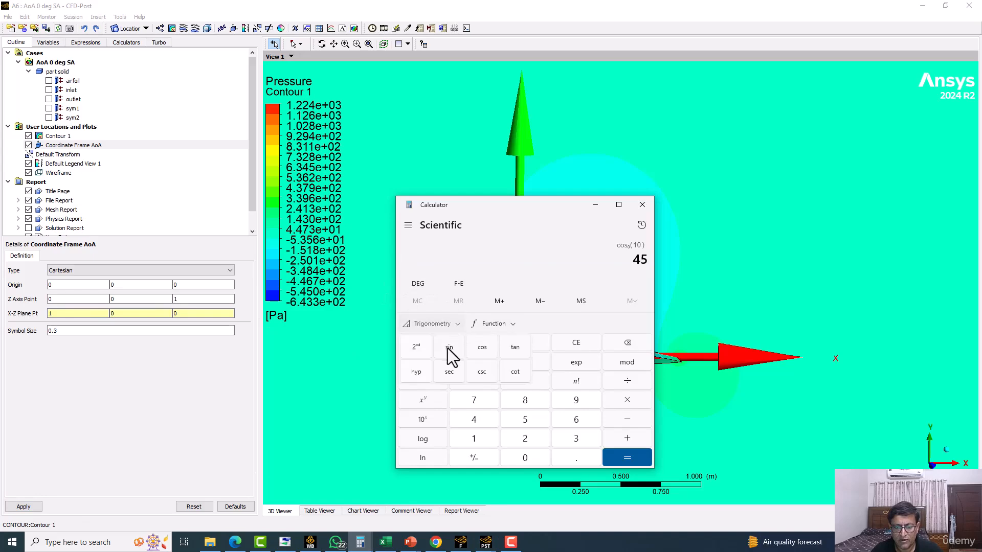
left_click(483, 356)
right_click(419, 259)
left_click(444, 274)
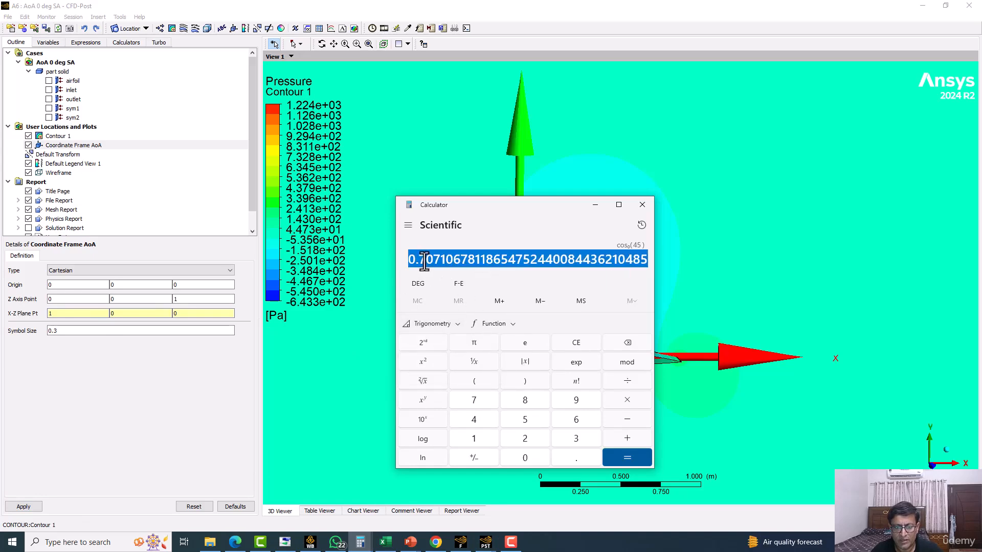
right_click(427, 262)
left_click(453, 269)
Step: Paste the cosine of 45 degrees into both the X and Y values of X-Z Plane Pt in CFD-Post and apply it
left_click(96, 315)
double_click(62, 313)
right_click(61, 313)
left_click(84, 373)
left_click(143, 315)
double_click(113, 314)
right_click(120, 316)
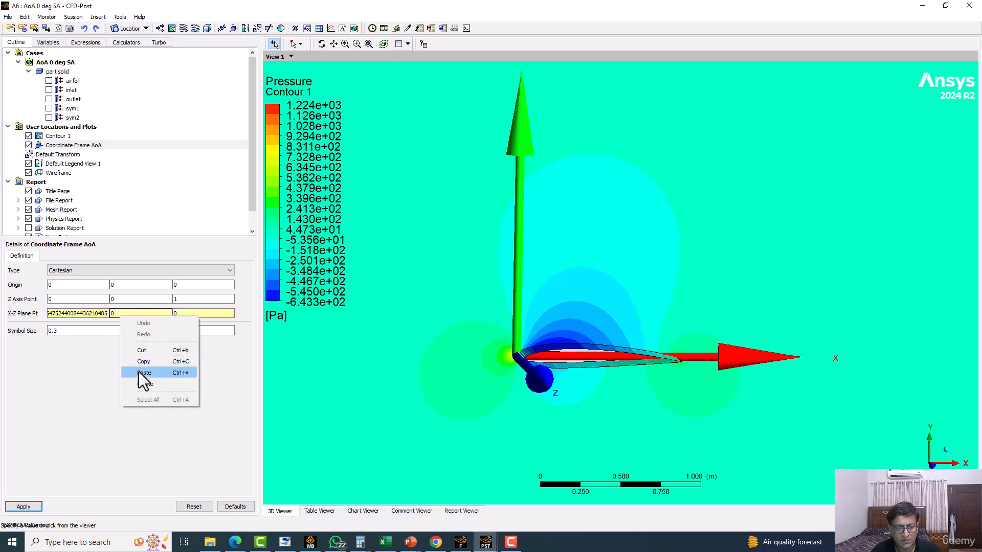
left_click(144, 373)
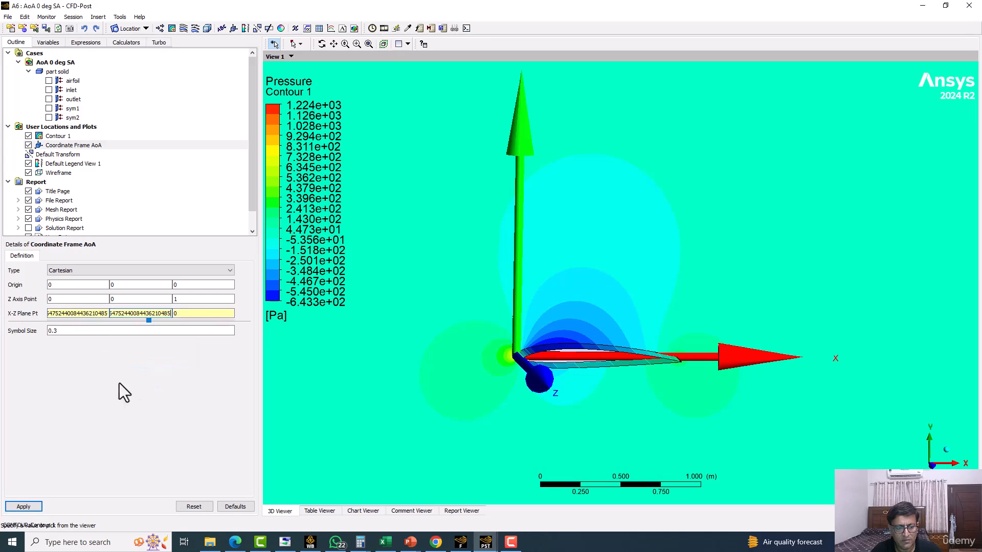
left_click(20, 506)
scroll(286, 409, "down", 3)
scroll(306, 407, "down", 1)
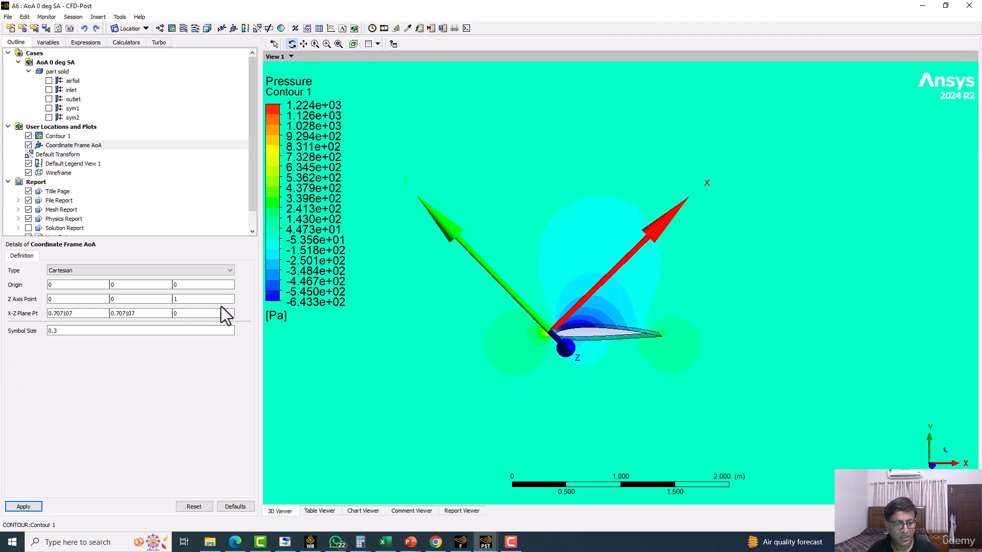
Step: Set the X-Z Plane Pt of Coordinate Frame AoA to 0, 1, 0 and apply it
double_click(155, 314)
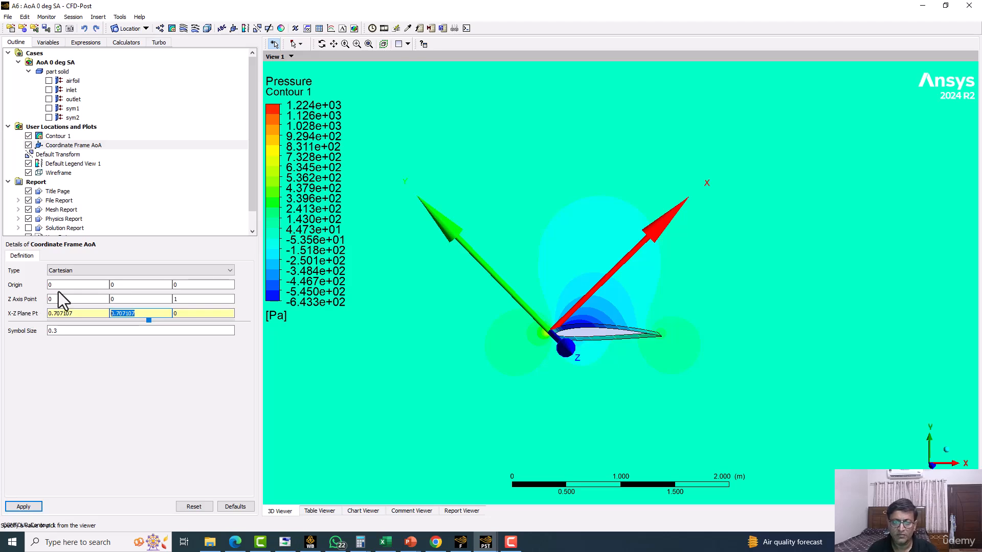
type("1")
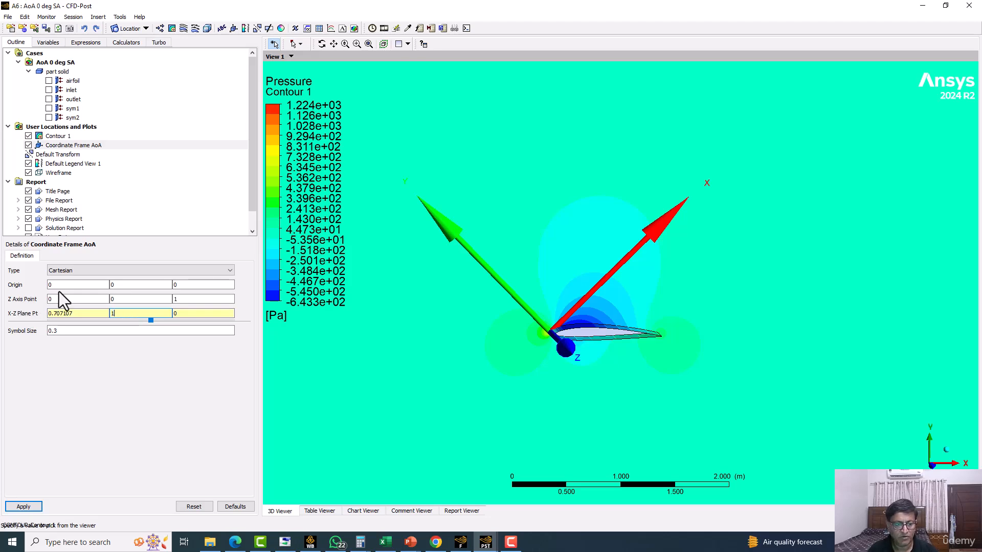
left_click_drag(94, 313, 6, 311)
type("0")
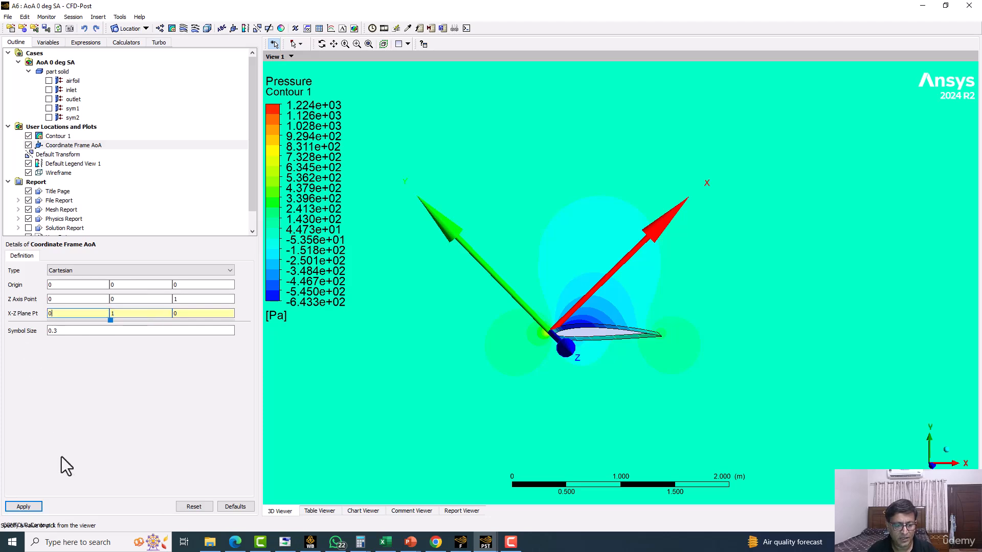
left_click(28, 506)
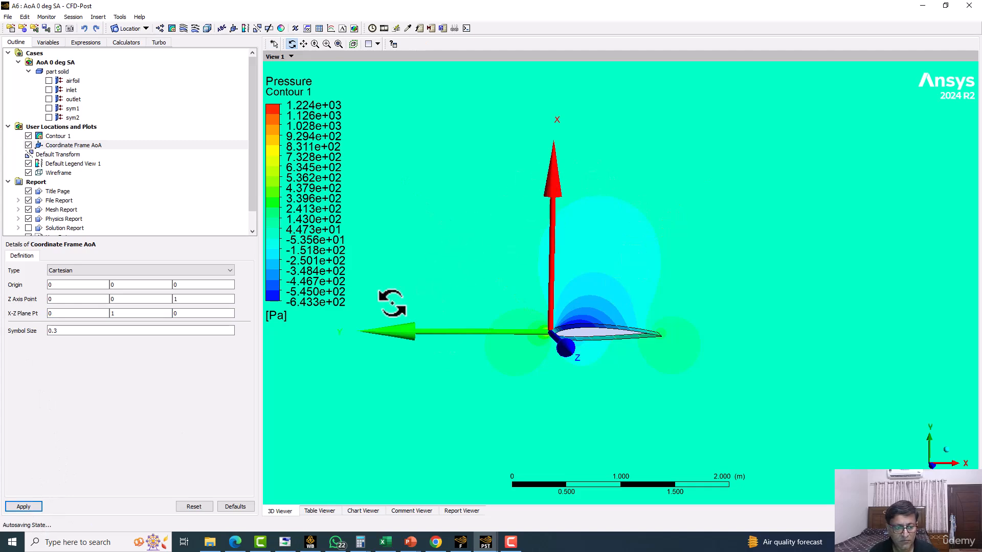
Step: Switch to Calculator, compute the cosine of 10 degrees and copy the result
left_click_drag(62, 313, 8, 311)
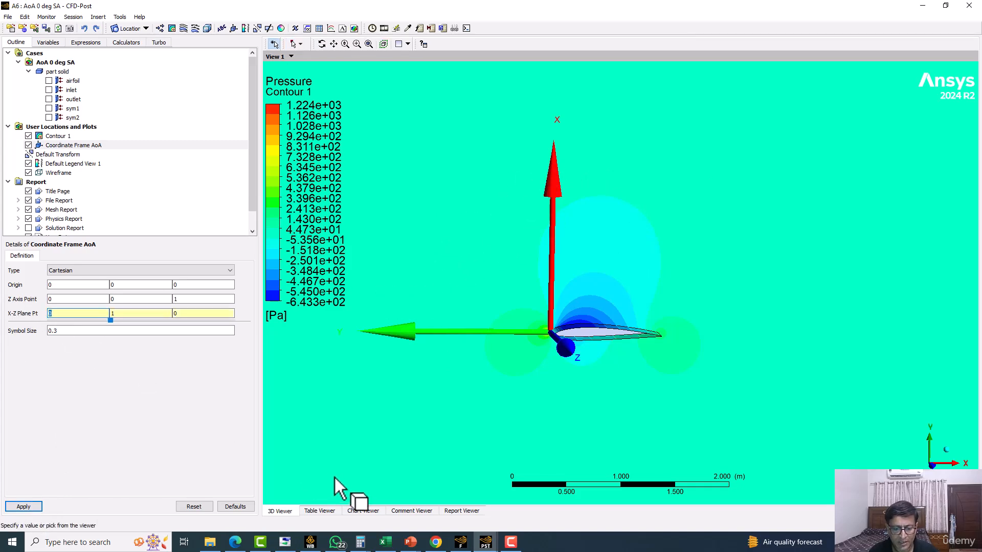
mouse_move(362, 543)
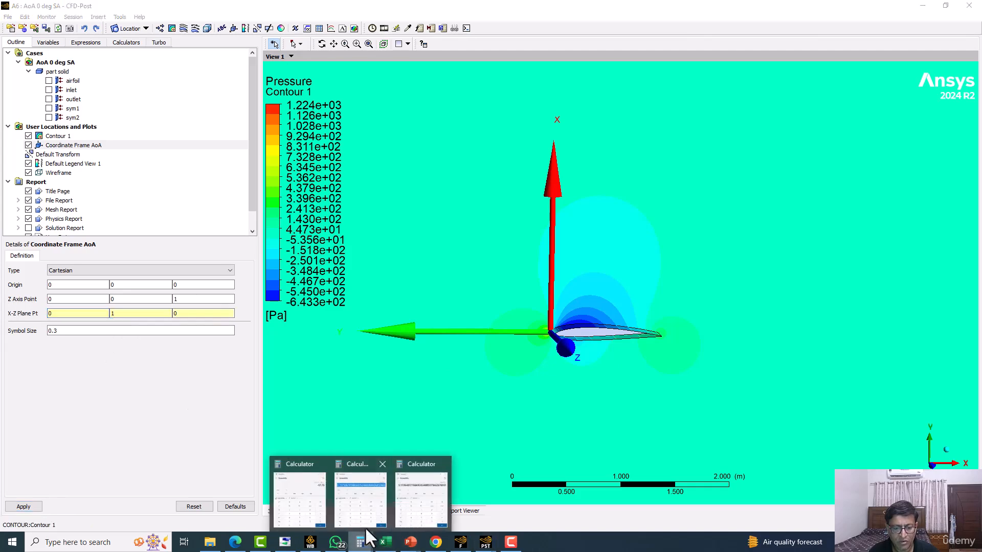
left_click(383, 495)
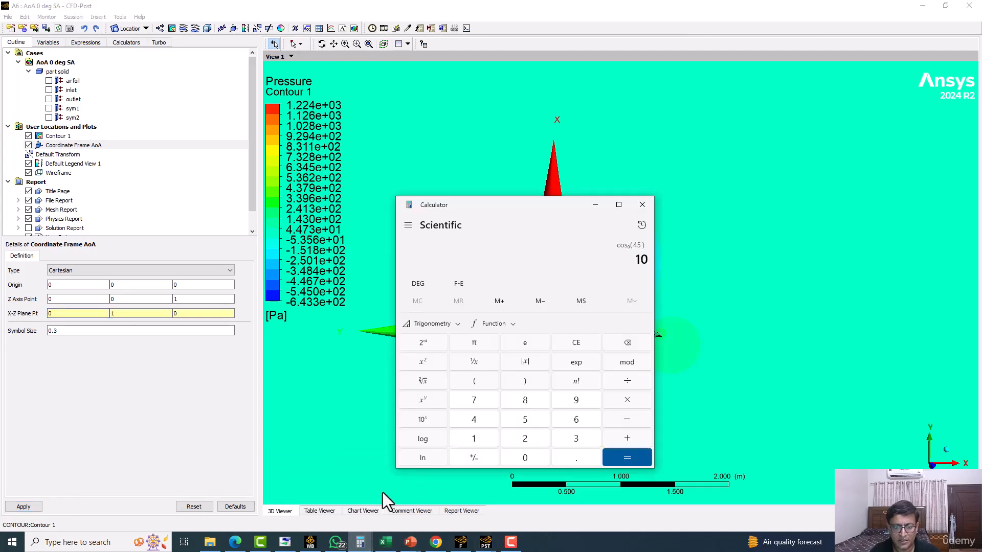
left_click(435, 324)
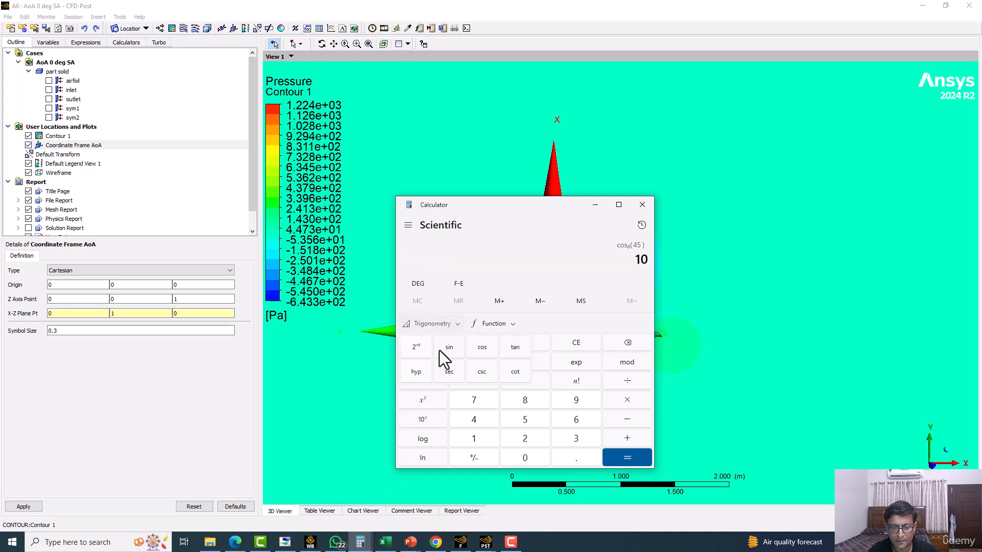
left_click(481, 349)
right_click(453, 259)
left_click(469, 268)
right_click(432, 258)
left_click(456, 272)
right_click(449, 261)
left_click(468, 270)
right_click(424, 261)
left_click(450, 269)
Step: Paste the cosine of 10 degrees into the X value of X-Z Plane Pt in CFD-Post
left_click(65, 313)
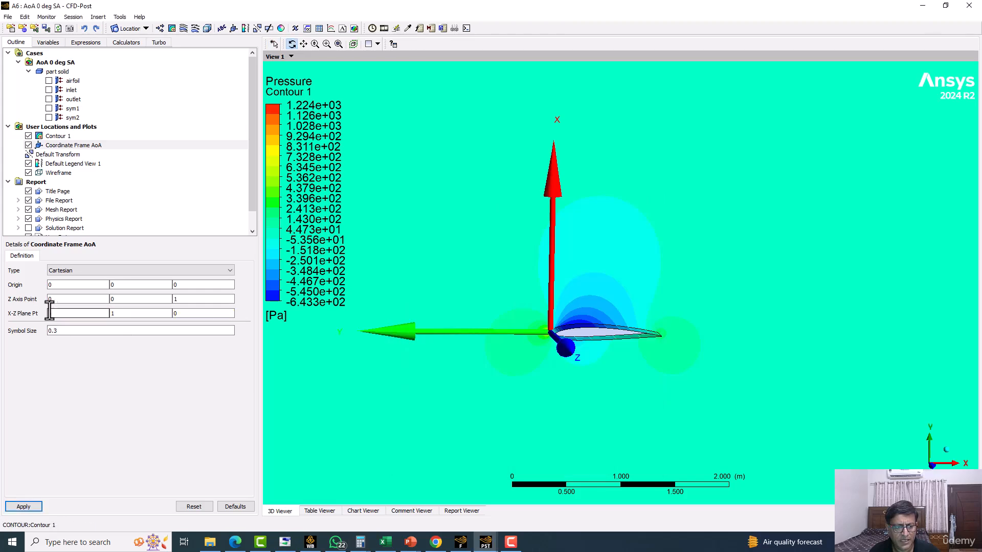
right_click(64, 317)
left_click(83, 372)
Step: Switch to the Calculator window holding the sine of 10 degrees and copy its full value
left_click(144, 314)
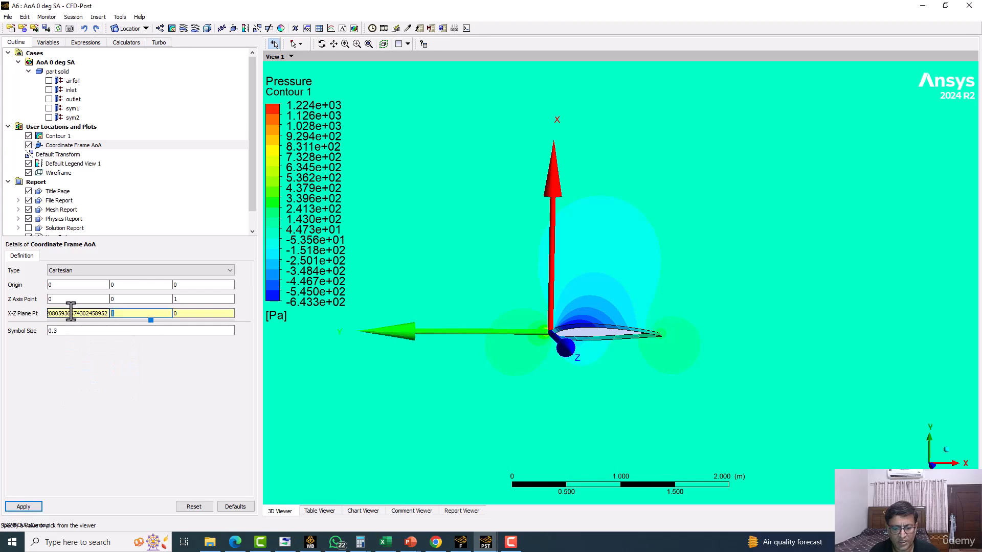
left_click(365, 545)
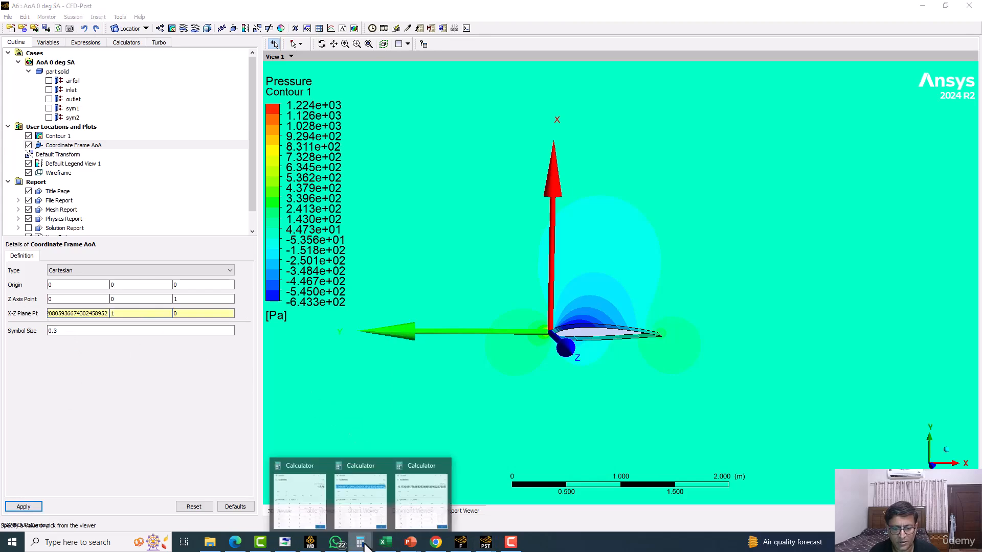
left_click(419, 493)
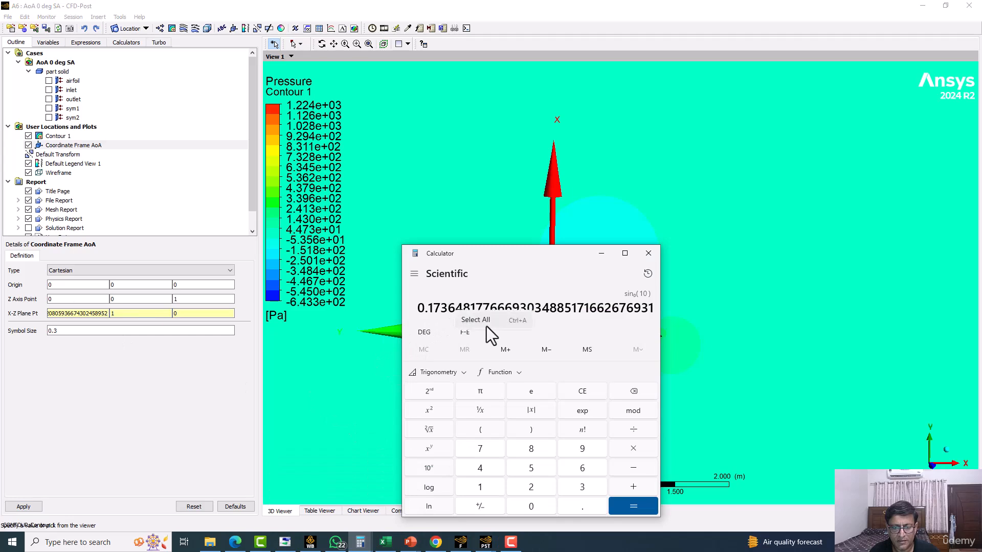
left_click(482, 315)
right_click(482, 314)
left_click(502, 321)
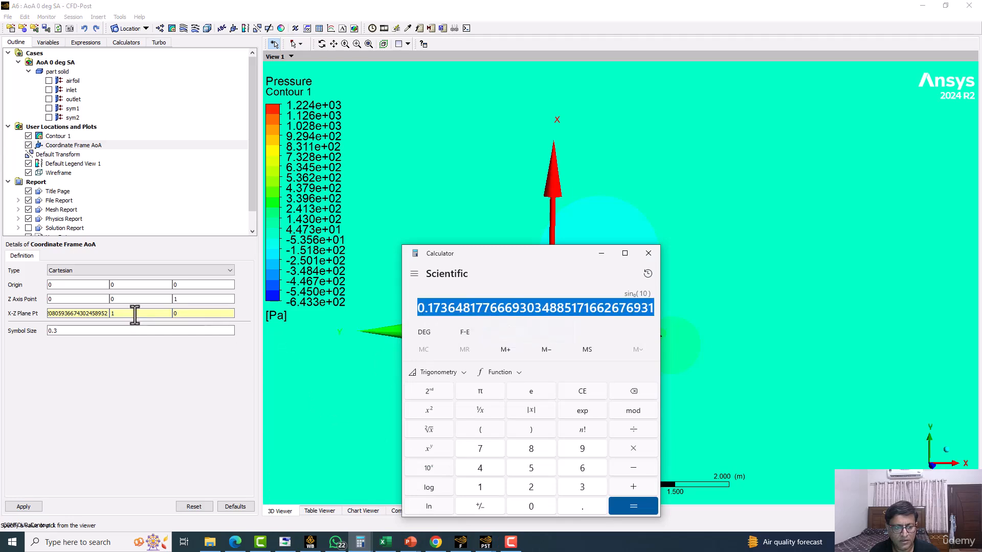
Step: Paste the sine of 10 degrees into the Y value of X-Z Plane Pt in CFD-Post and apply the frame
left_click_drag(134, 313, 101, 314)
right_click(137, 313)
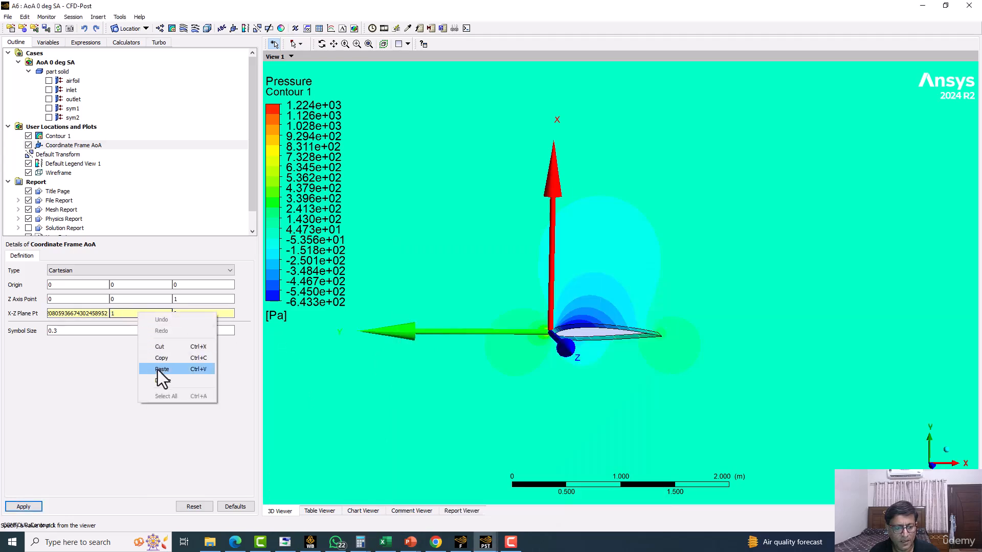
left_click(204, 378)
left_click(23, 507)
Step: Set the symbol size of Coordinate Frame AoA to 1 and apply it
middle_click_drag(472, 336, 513, 328)
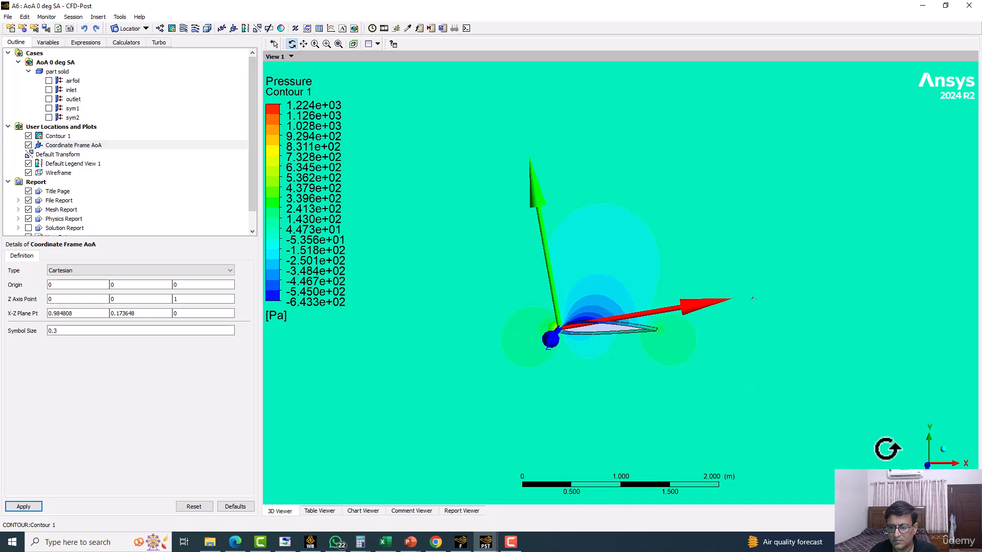
left_click(930, 467)
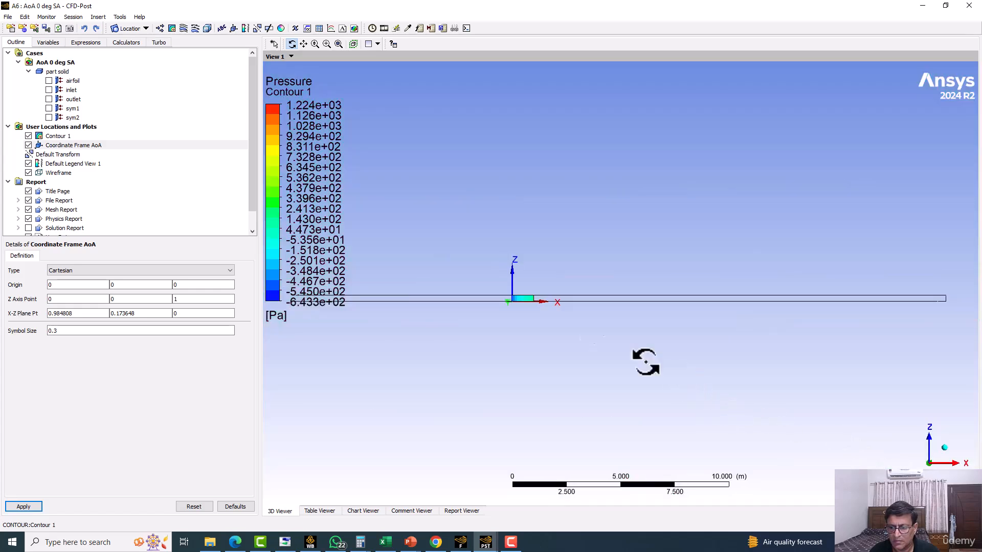
left_click(929, 441)
double_click(82, 333)
type("1")
left_click(36, 508)
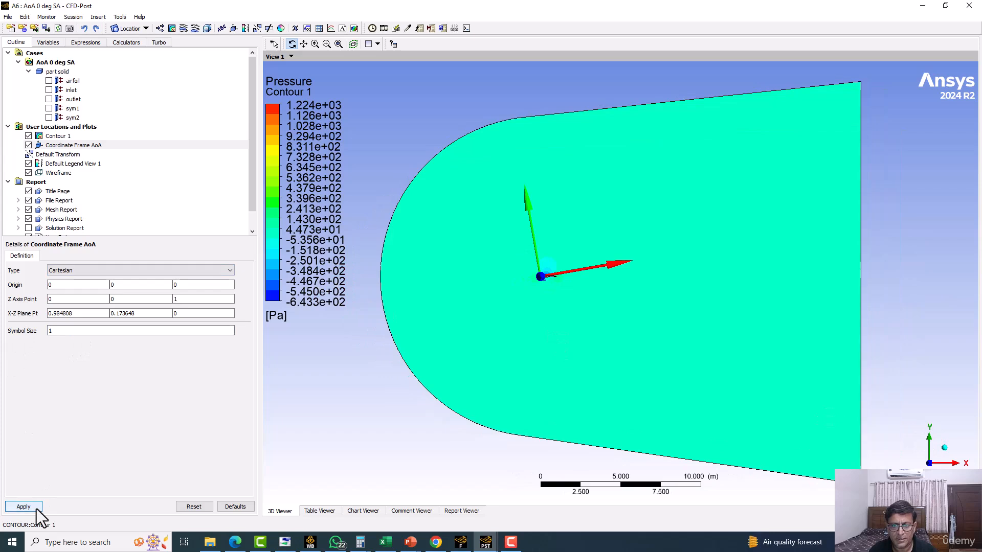
scroll(500, 258, "up", 3)
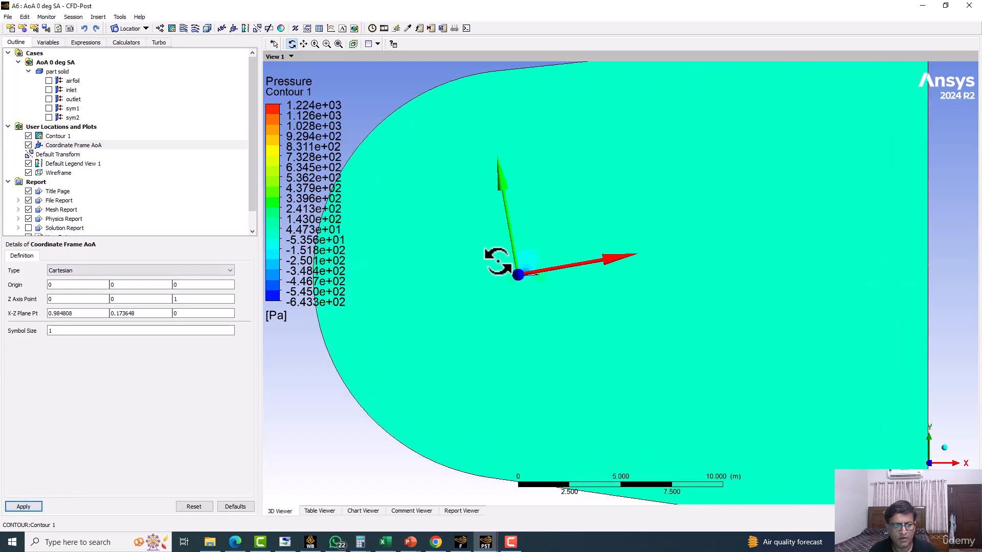
scroll(497, 259, "up", 4)
middle_click_drag(531, 292, 600, 349, "ctrl")
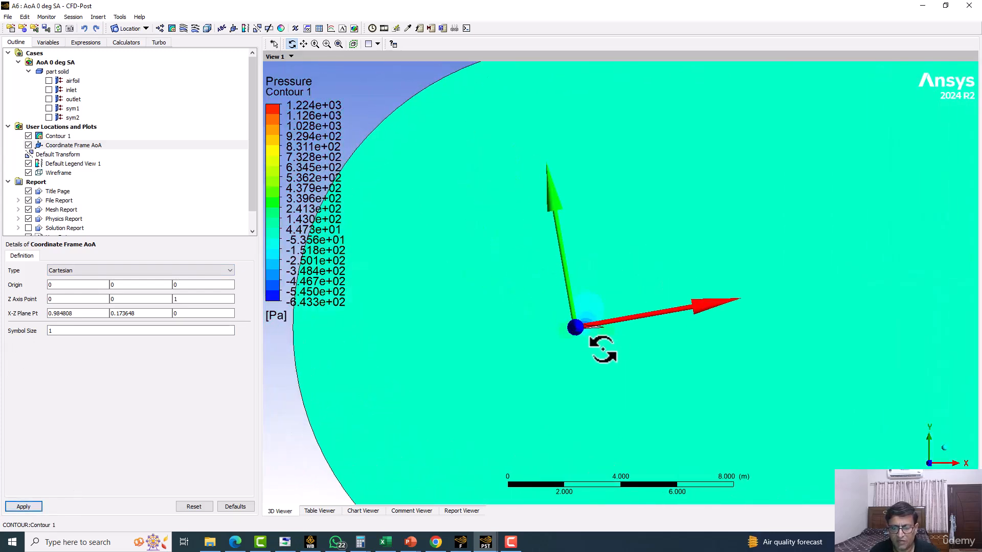
scroll(602, 351, "up", 4)
scroll(602, 351, "up", 2)
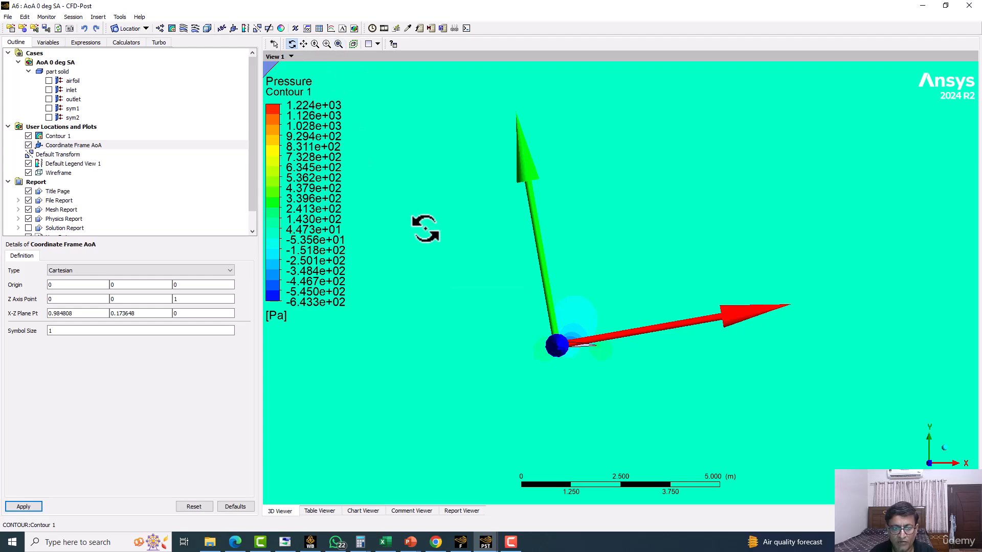
left_click(129, 317)
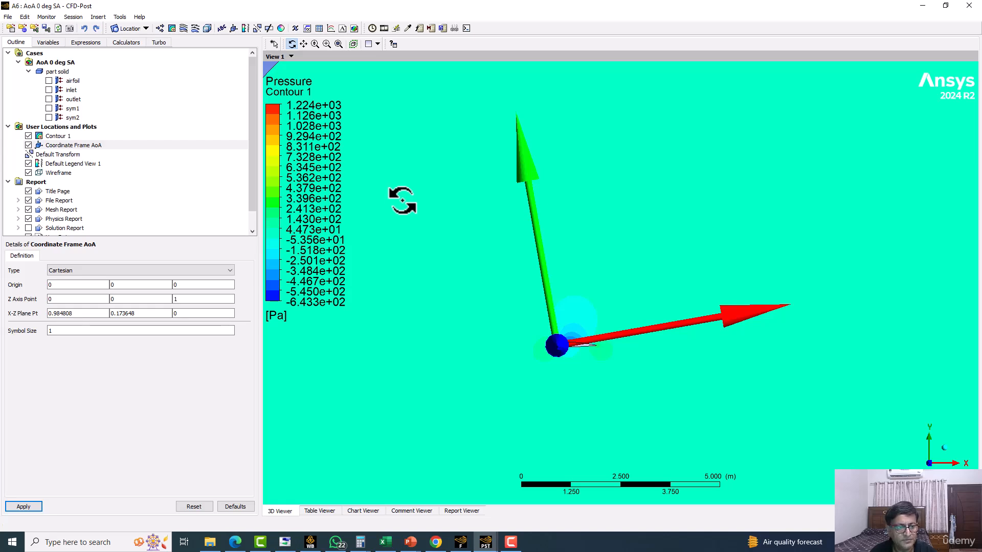
Step: Set X-Z Plane Pt of Coordinate Frame AoA to 1, 0, 0 and apply the frame
left_click(72, 146)
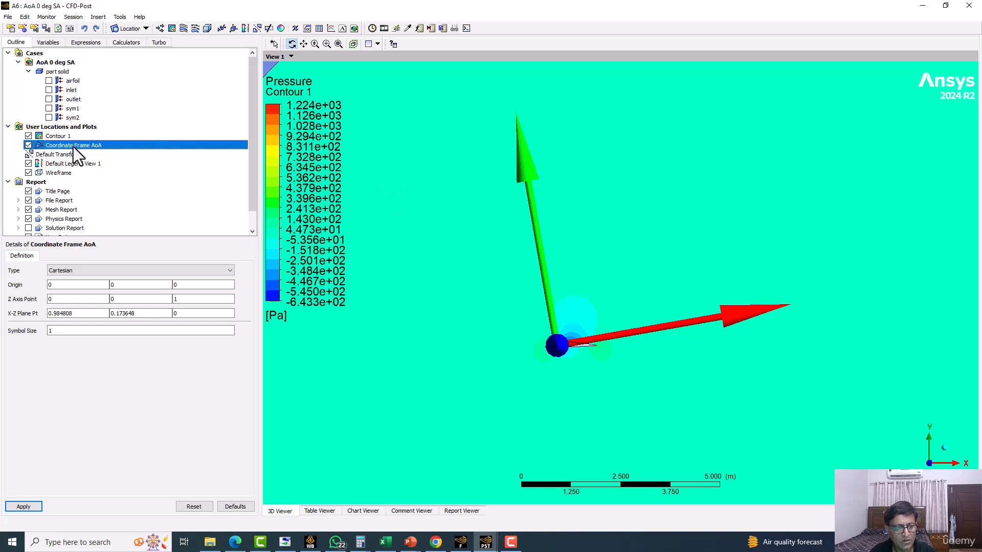
left_click_drag(80, 314, 43, 314)
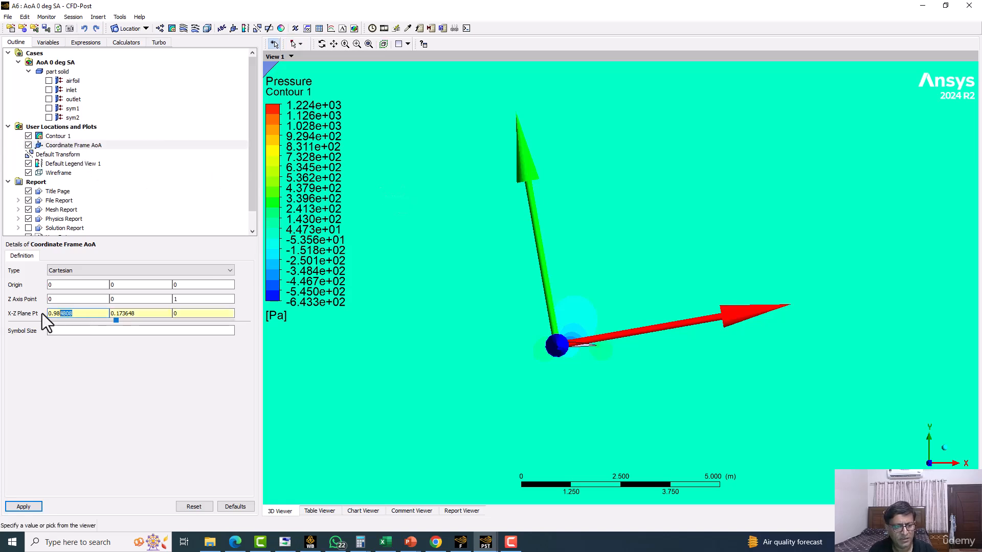
type("1")
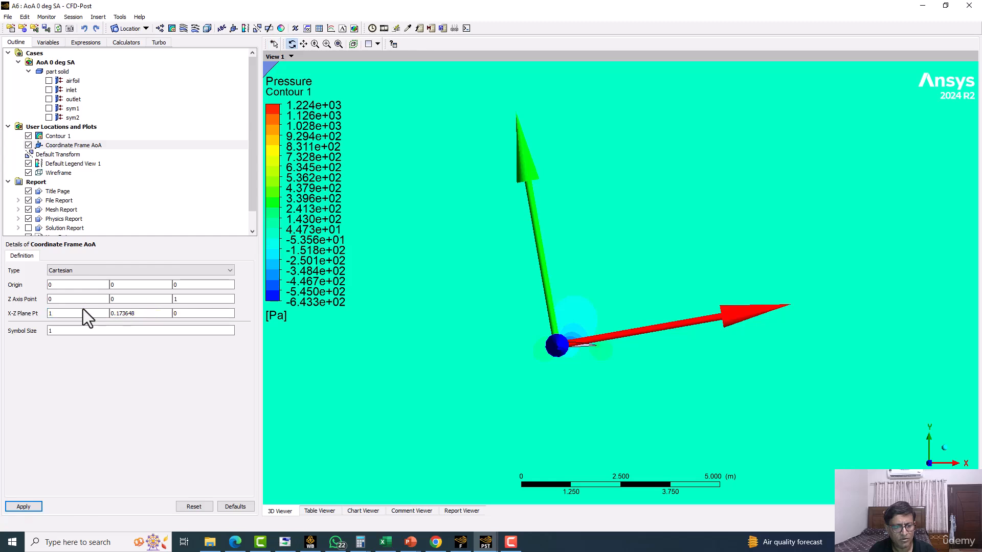
double_click(132, 314)
type("0")
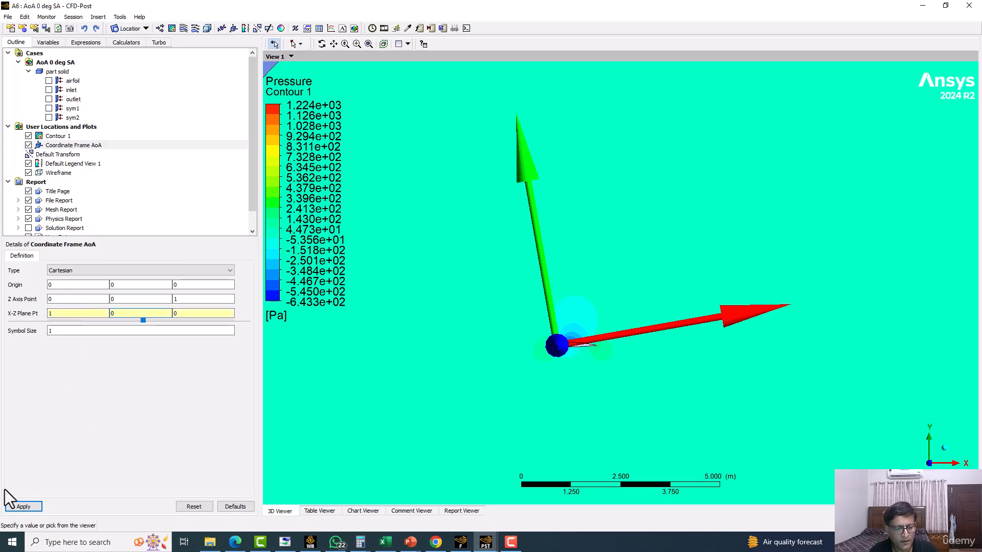
left_click(18, 506)
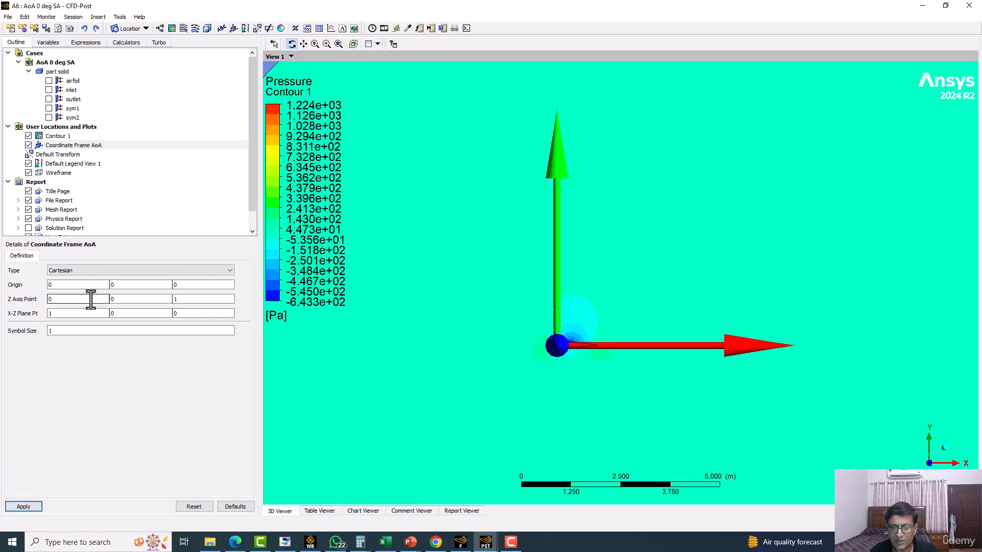
double_click(56, 313)
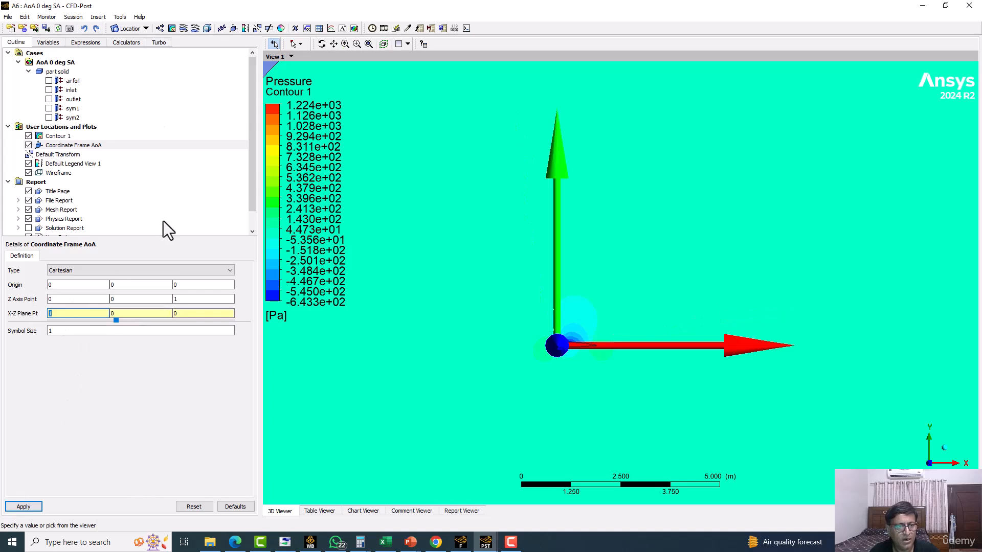
Step: Create a new expression named LiftCoeff
left_click(87, 43)
right_click(99, 239)
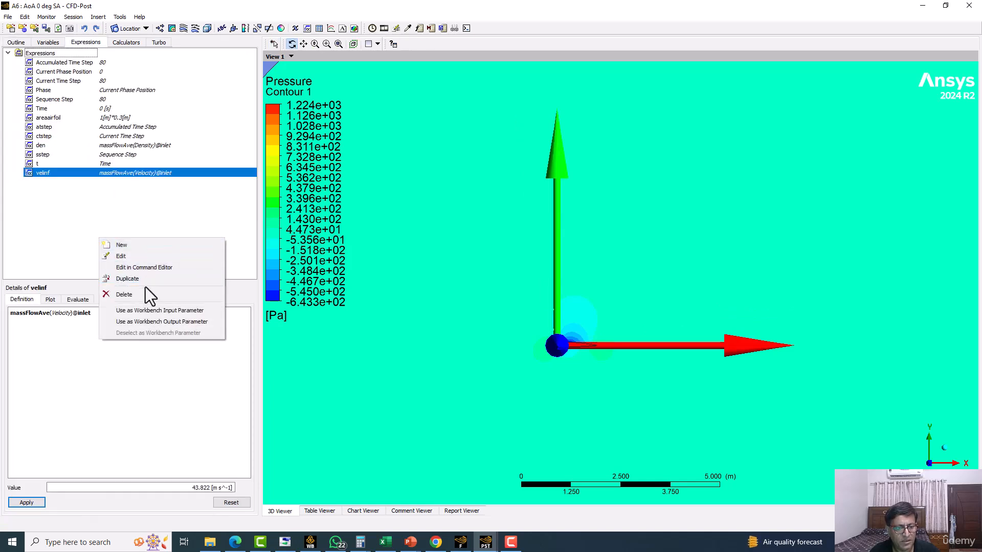
left_click(119, 246)
type("Lif")
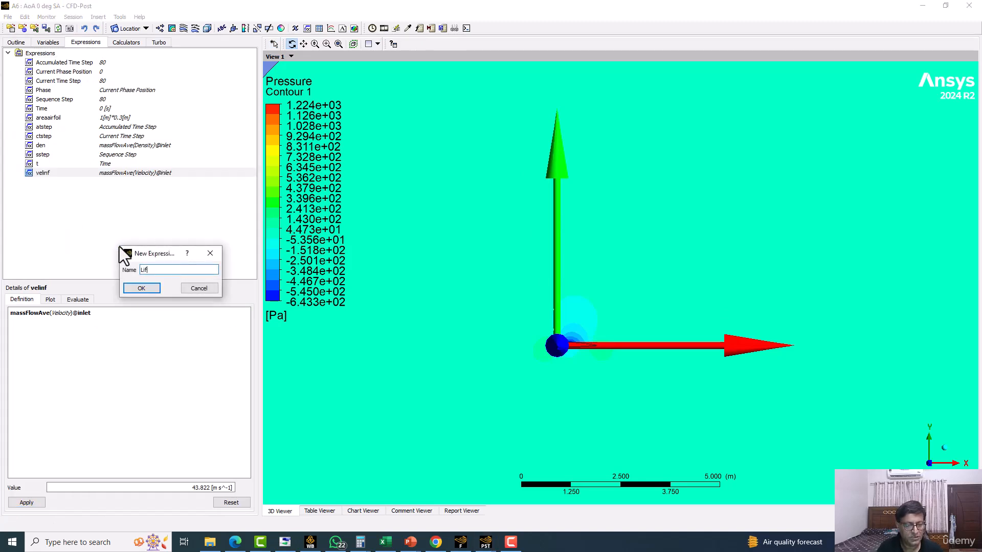
type("tCoeff")
left_click(155, 290)
Step: Begin the LiftCoeff definition with the CFD-Post function force_x evaluated at the airfoil location
right_click(93, 326)
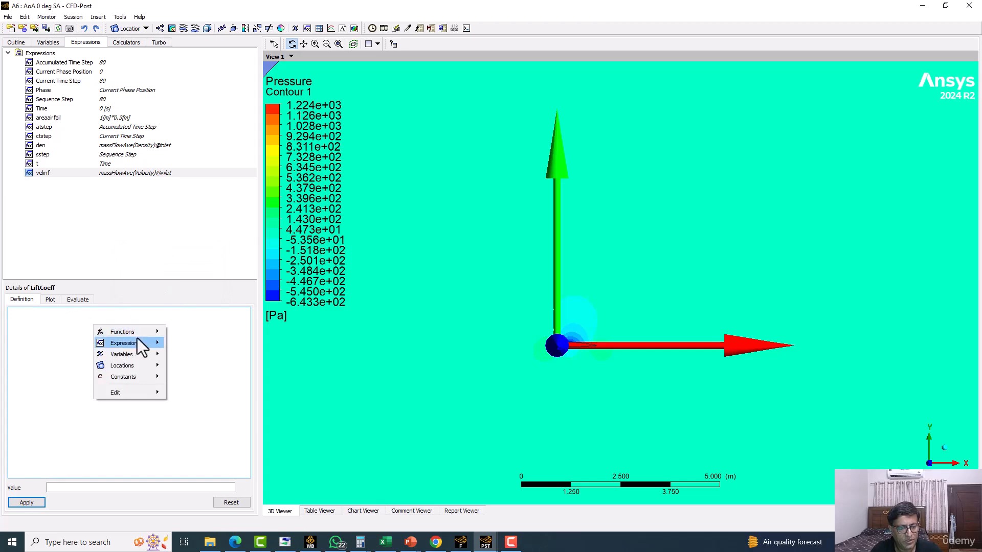
mouse_move(144, 333)
mouse_move(189, 333)
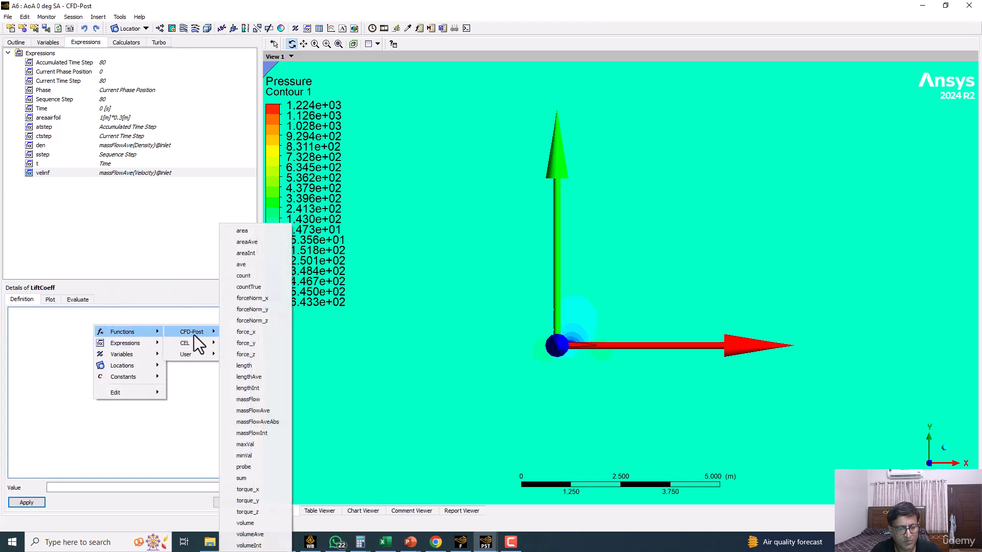
left_click(278, 333)
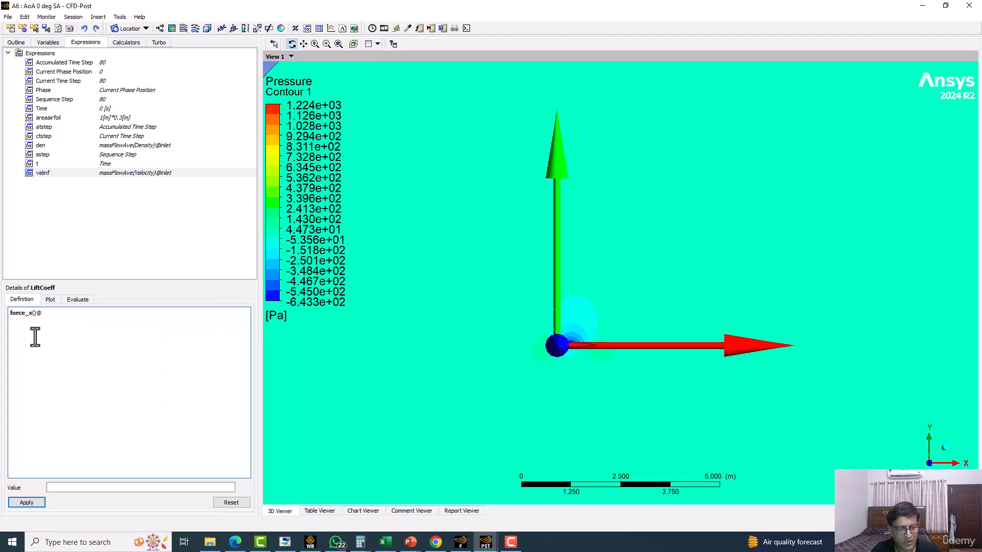
right_click(69, 313)
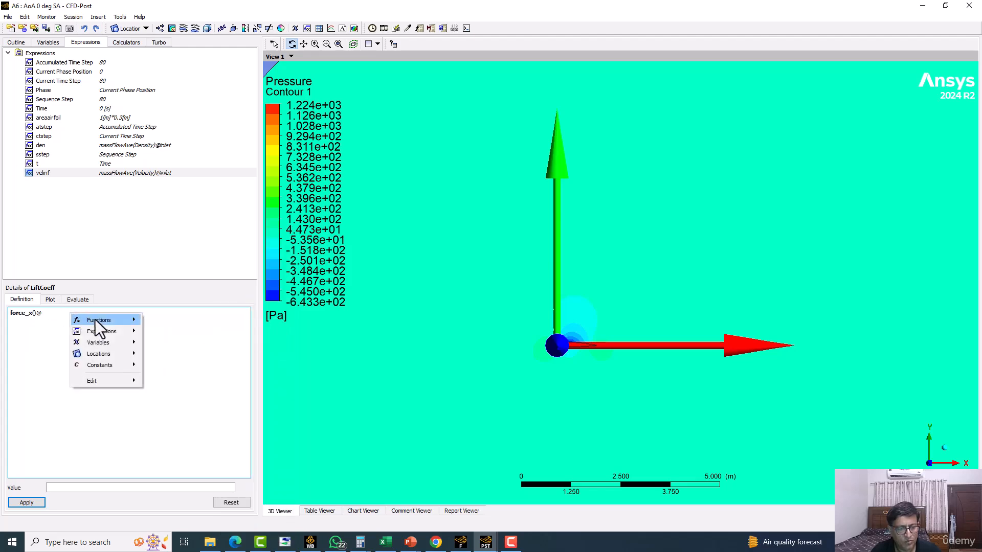
mouse_move(109, 355)
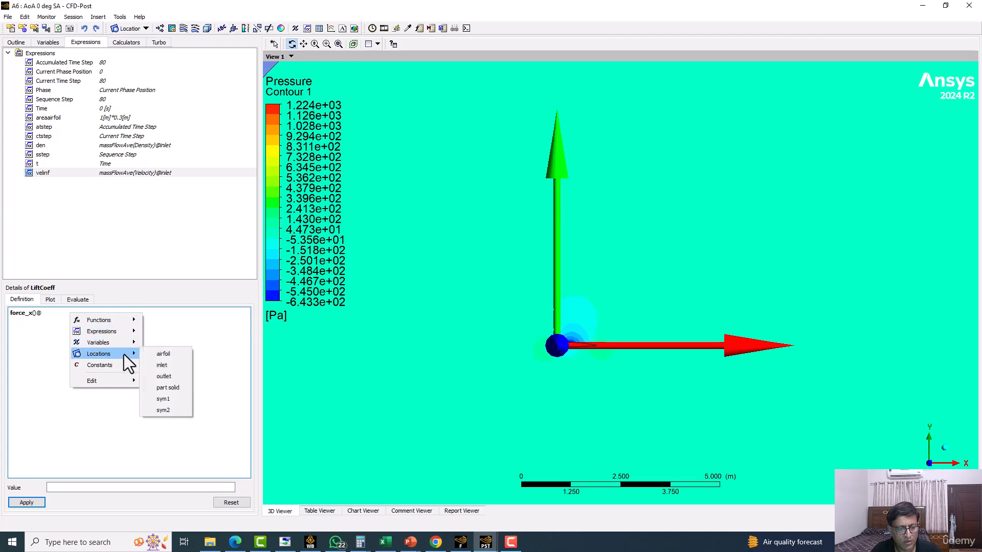
left_click(179, 356)
Step: Extend the LiftCoeff definition with a division by an opening bracket containing 0.5 times the den expression, ending in a multiplication sign
type("/")
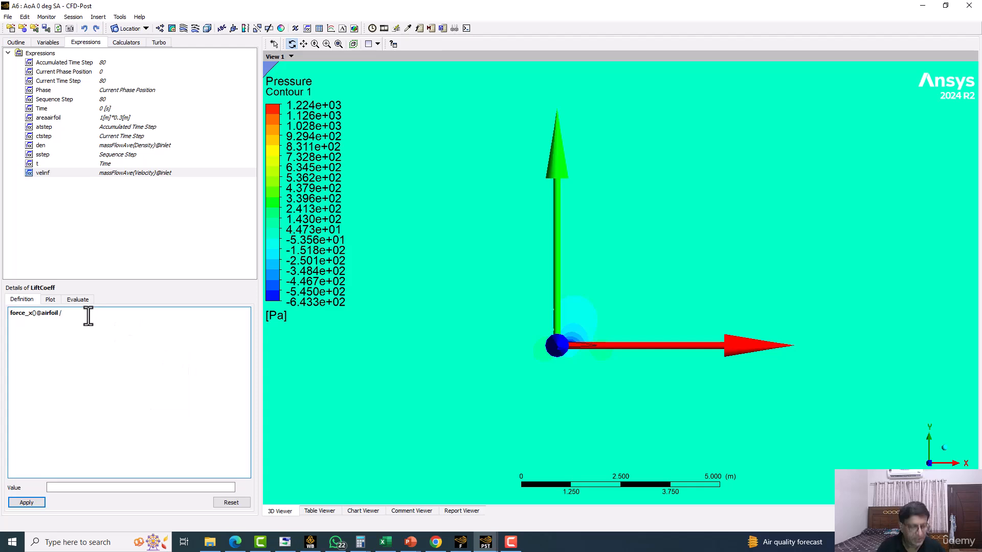
type("(")
right_click(88, 314)
left_click(83, 313)
type("0.5*")
right_click(82, 313)
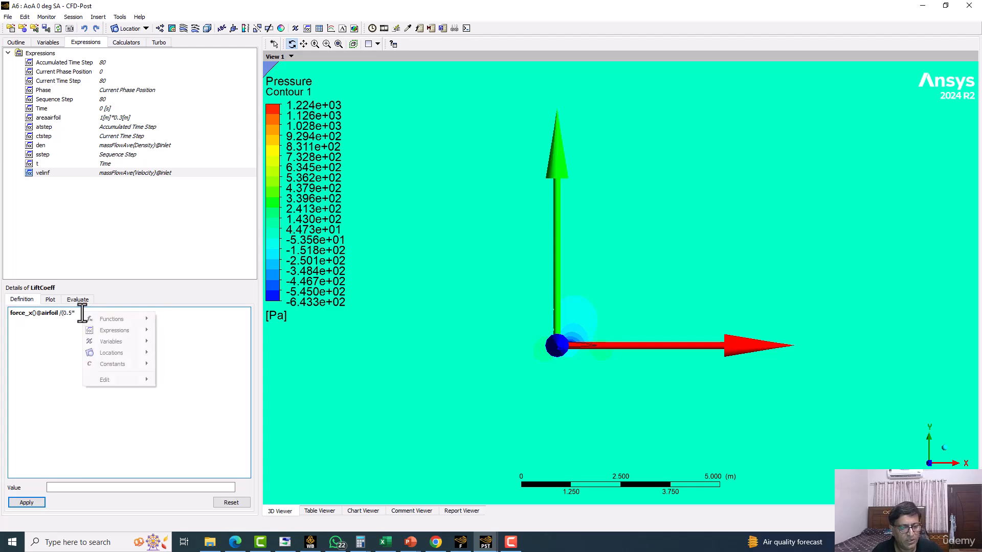
mouse_move(108, 320)
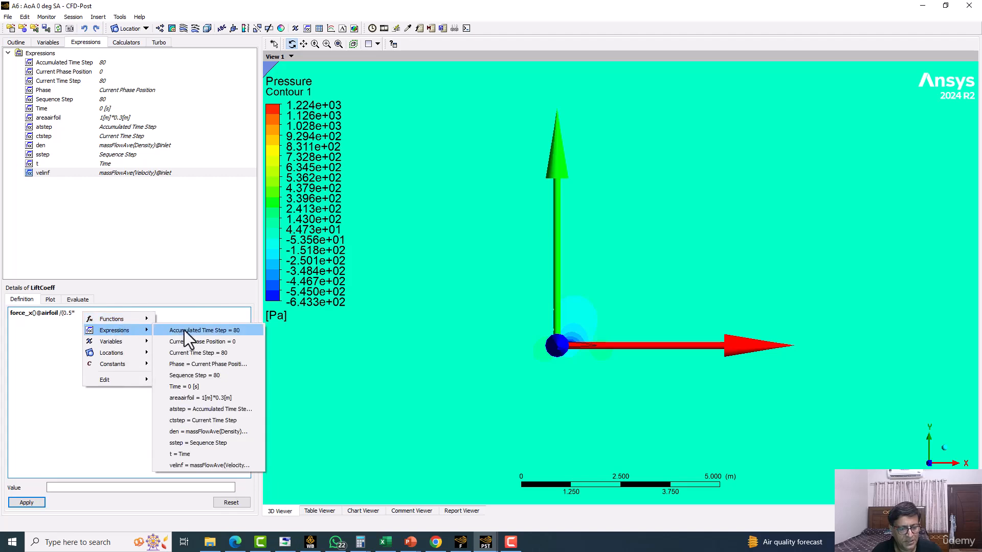
left_click(189, 432)
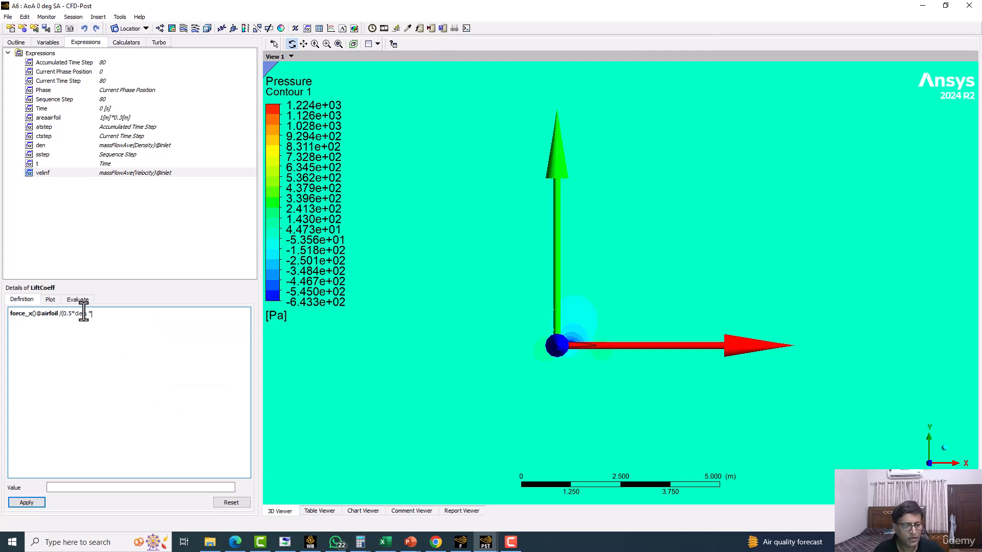
type("*")
right_click(101, 316)
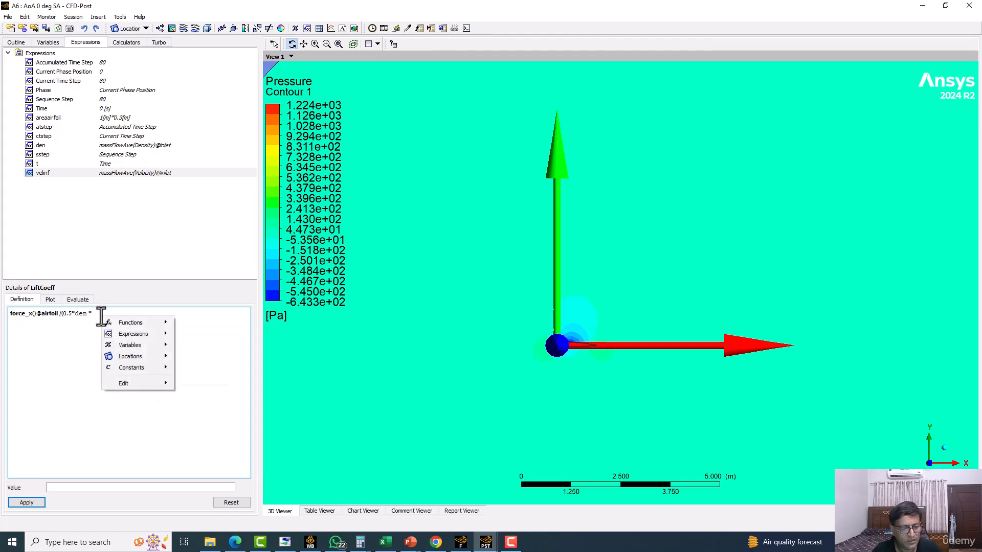
mouse_move(139, 348)
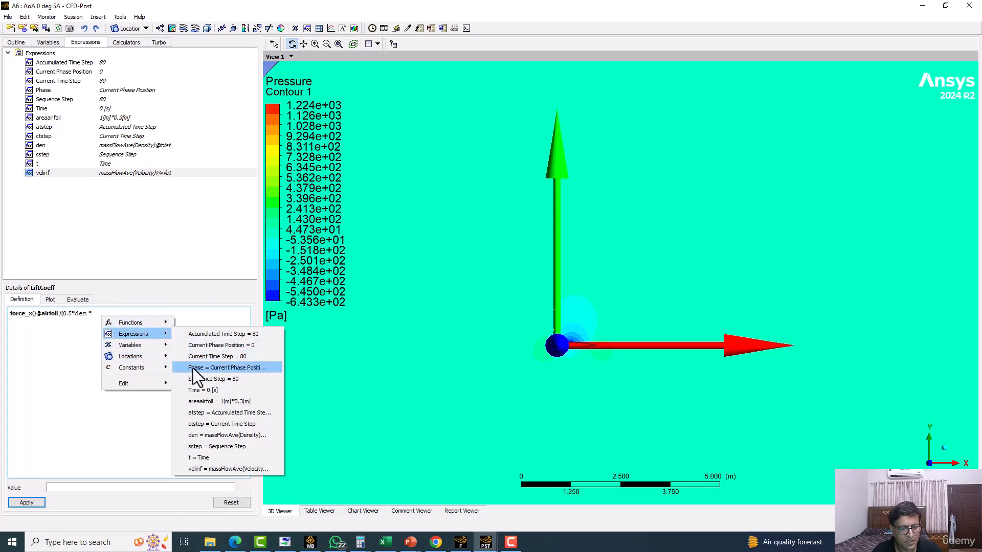
left_click(199, 402)
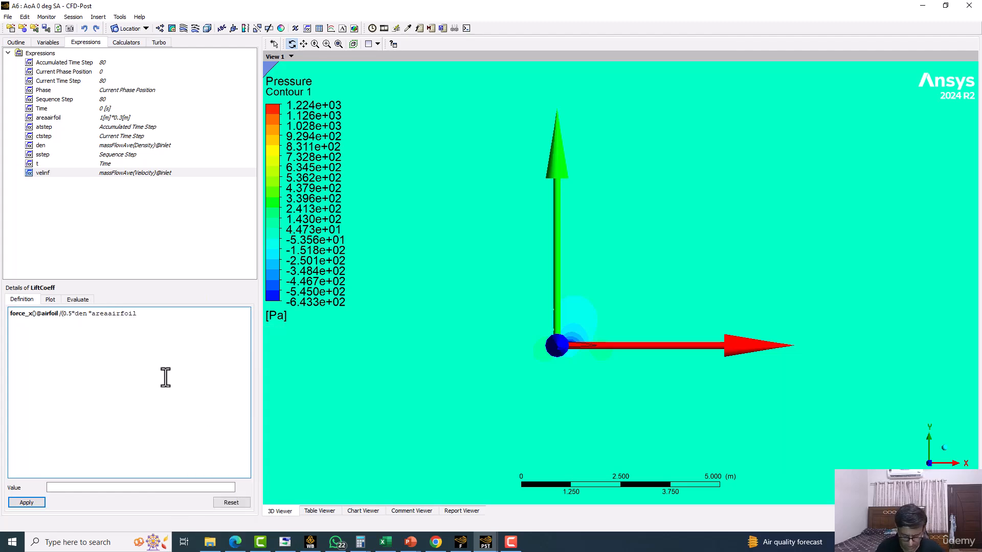
key("BackSpace")
key("BackSpace")
key("BackSpace")
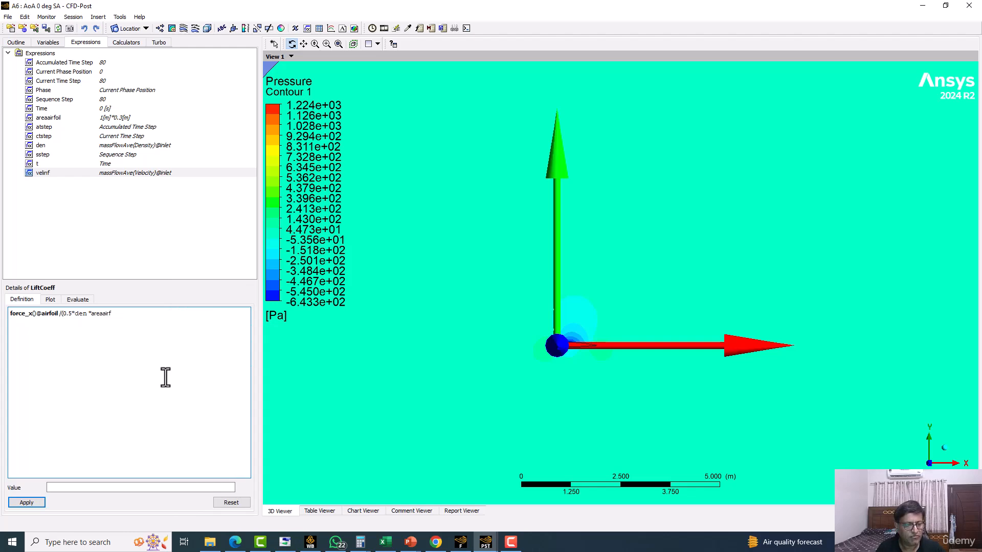
key("BackSpace")
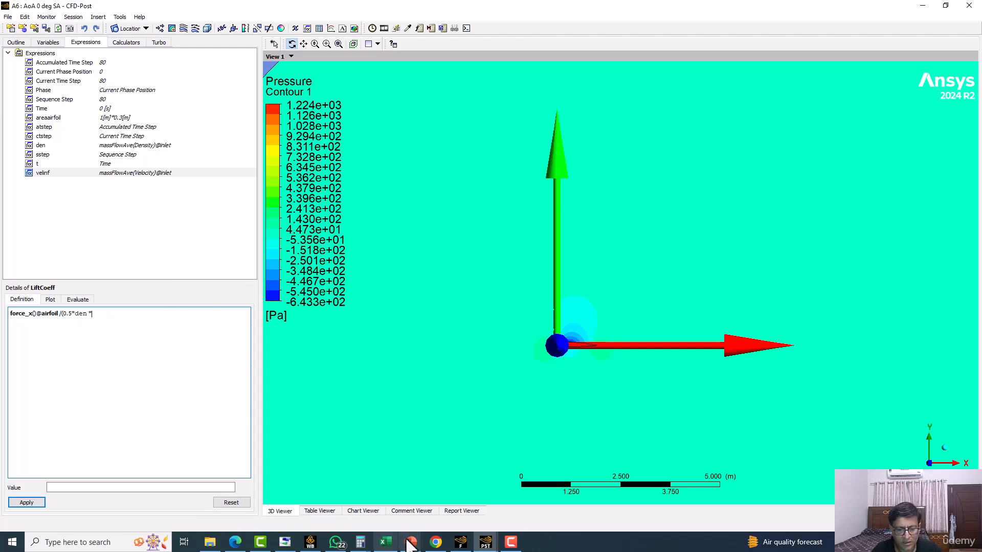
Step: Consult the coefficient formulas on the PowerPoint slide, return to CFD-Post and append velinf ^2* to the LiftCoeff definition
mouse_move(410, 542)
left_click(509, 502)
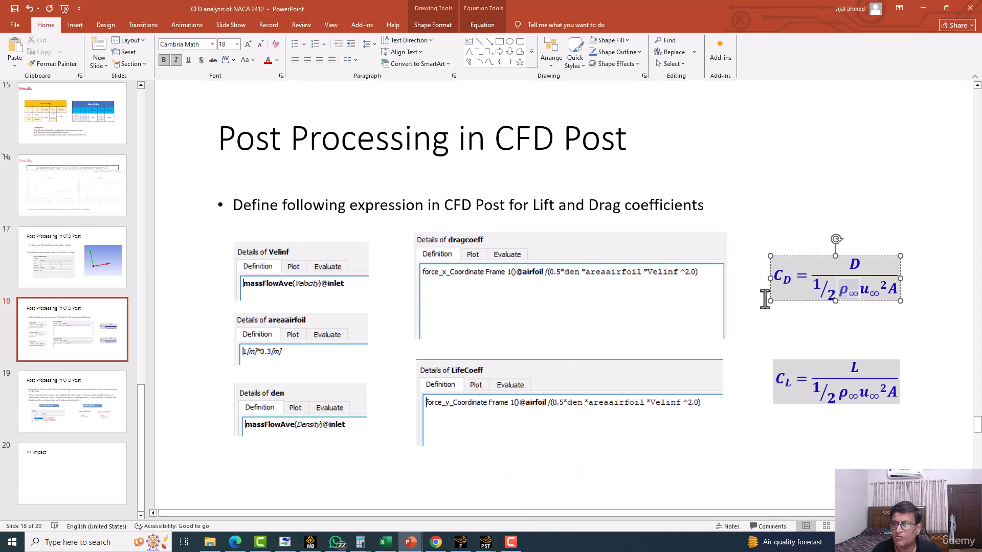
left_click(922, 6)
right_click(110, 315)
mouse_move(141, 333)
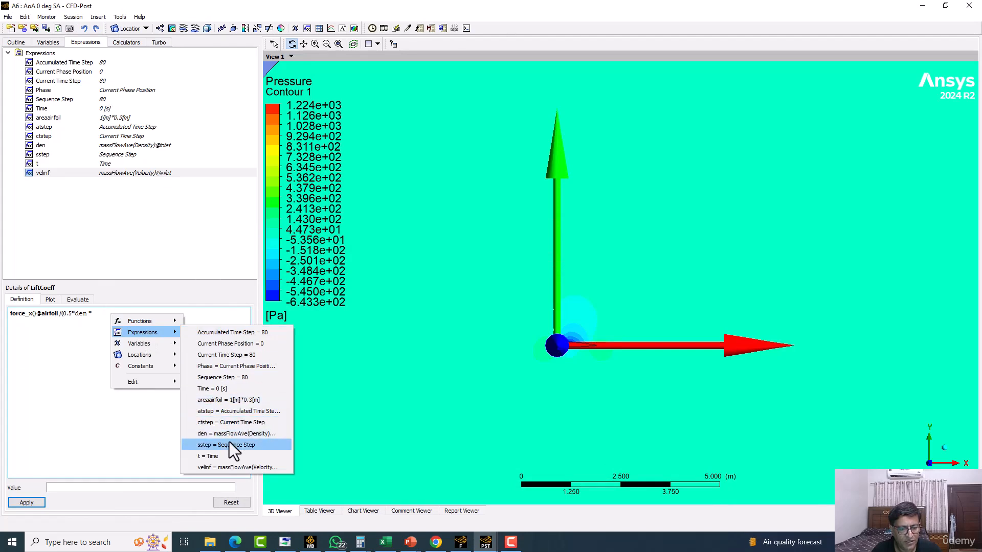
left_click(228, 467)
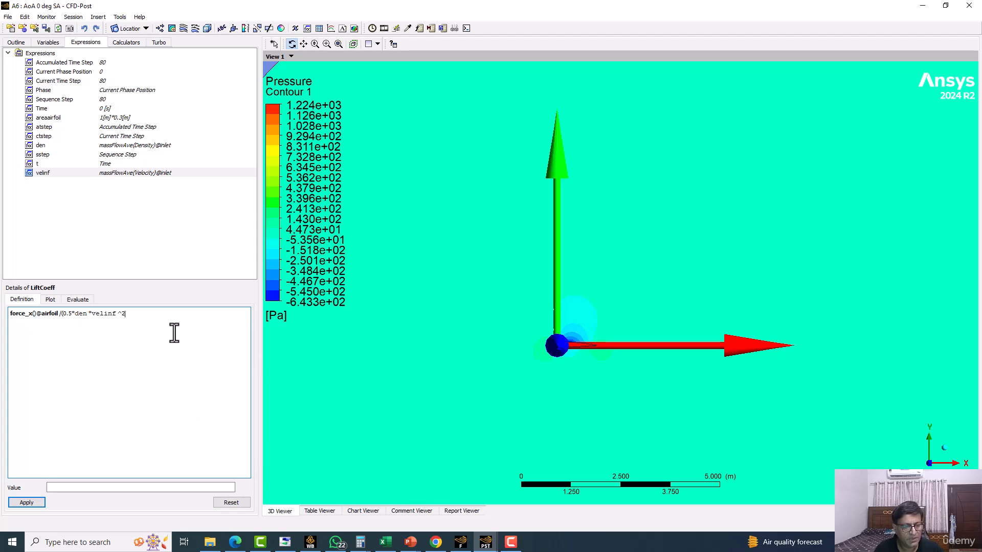
type("*")
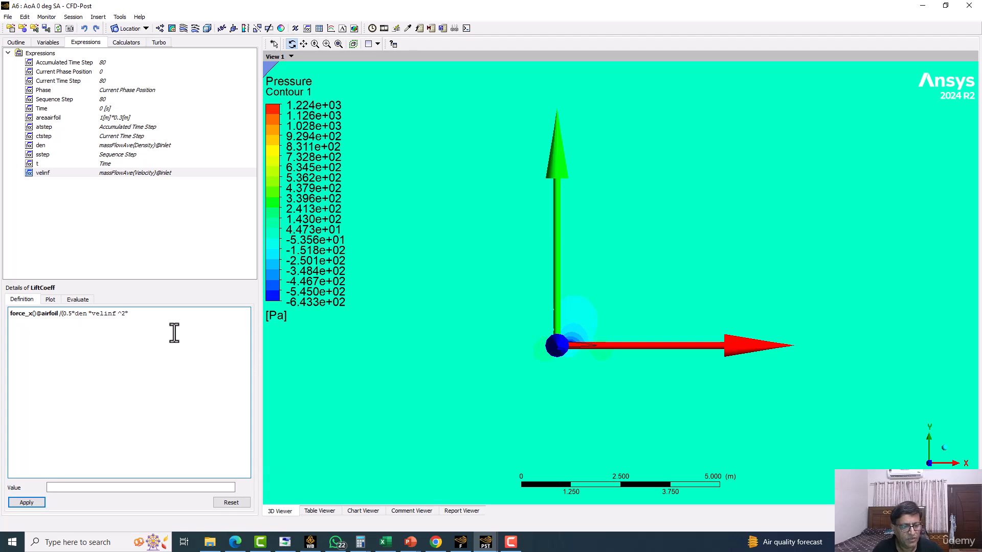
Step: Complete the LiftCoeff denominator with the areaairfoil expression and a closing bracket, and apply the expression
right_click(166, 311)
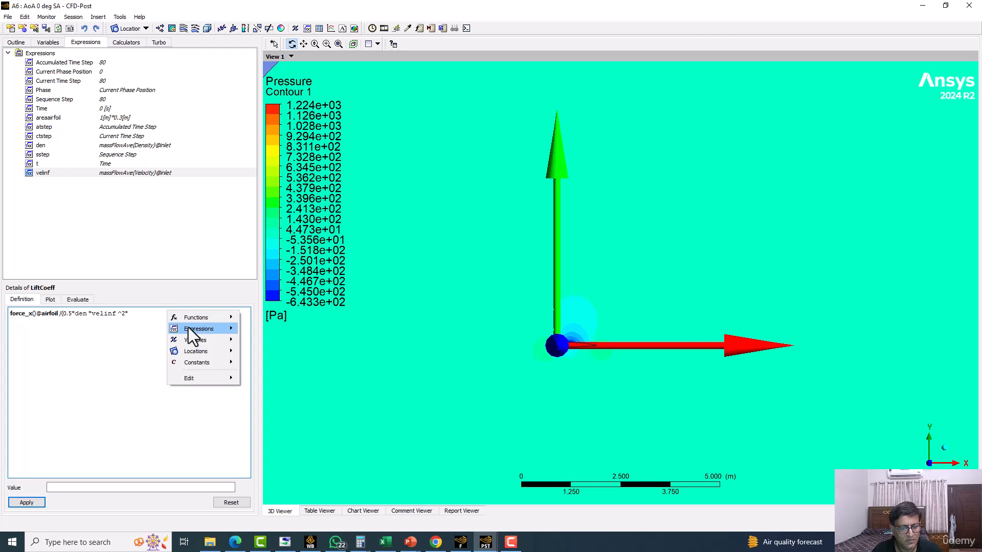
mouse_move(204, 338)
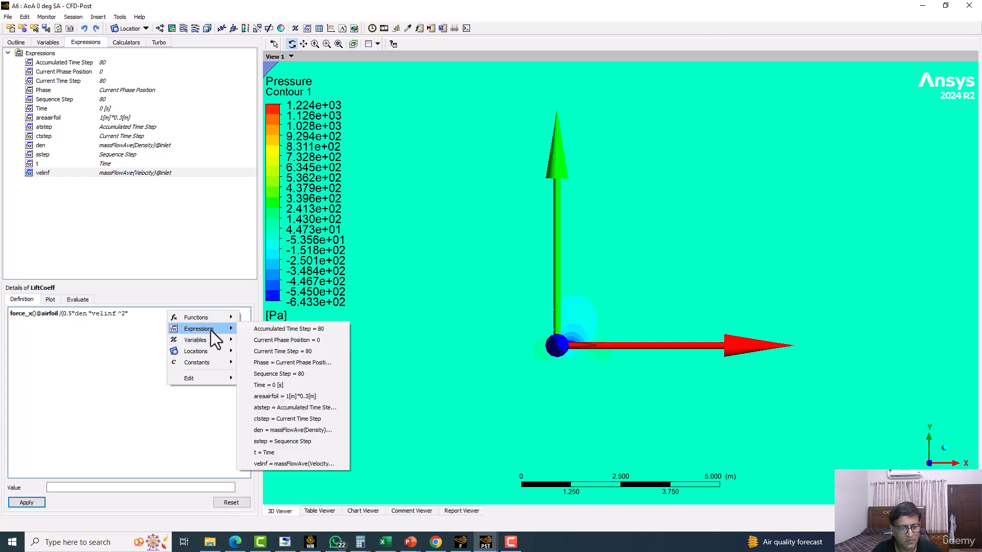
left_click(276, 394)
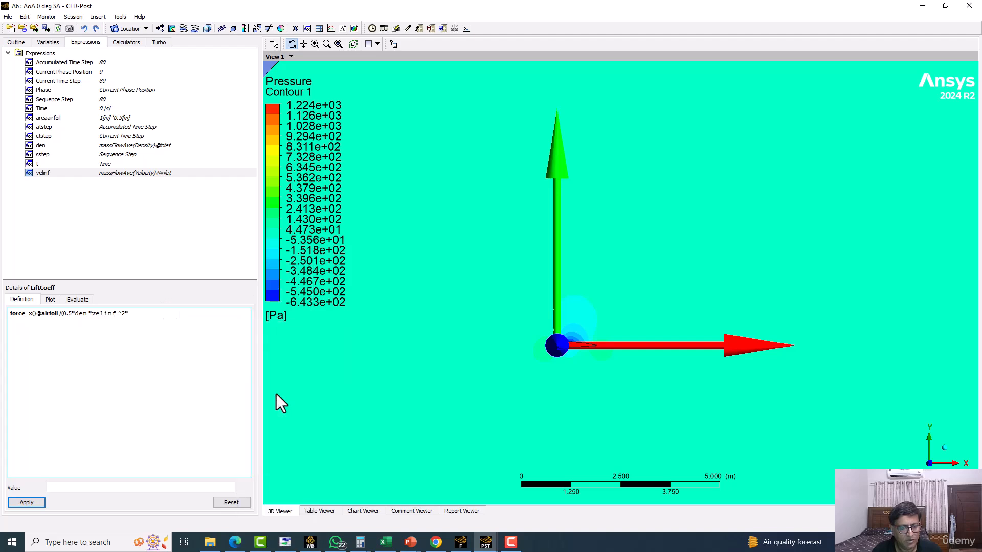
type(")")
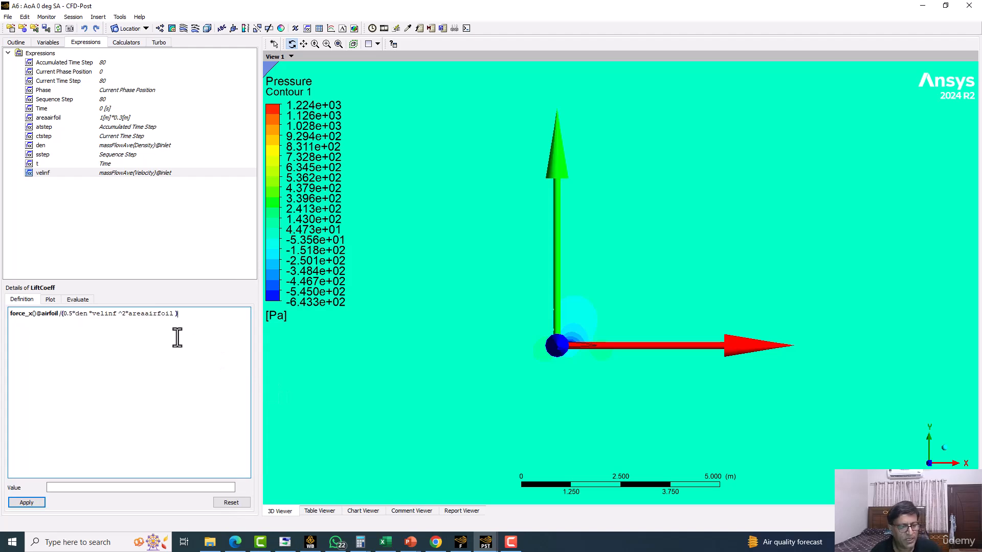
left_click(31, 503)
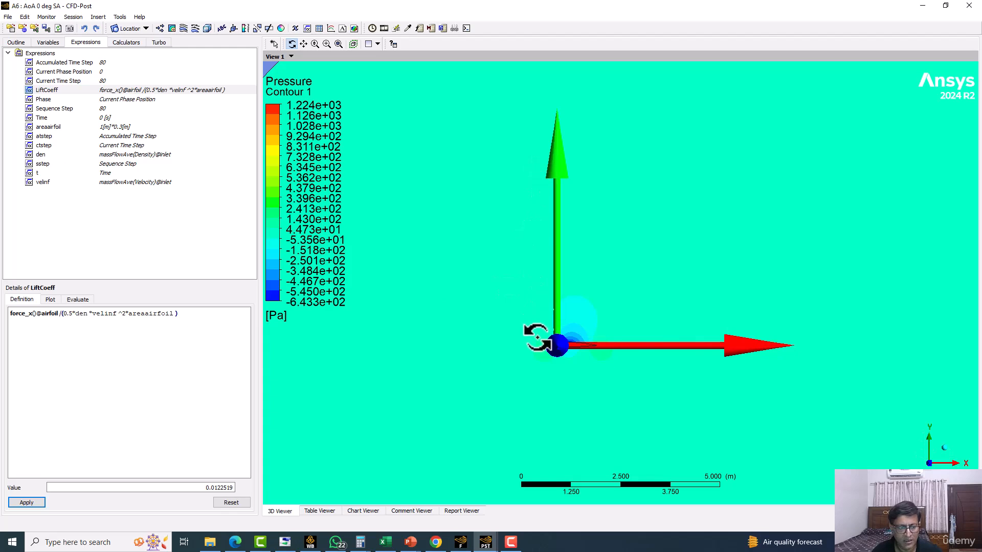
Step: Try to add an underscore after force_x in the LiftCoeff definition
left_click(58, 314)
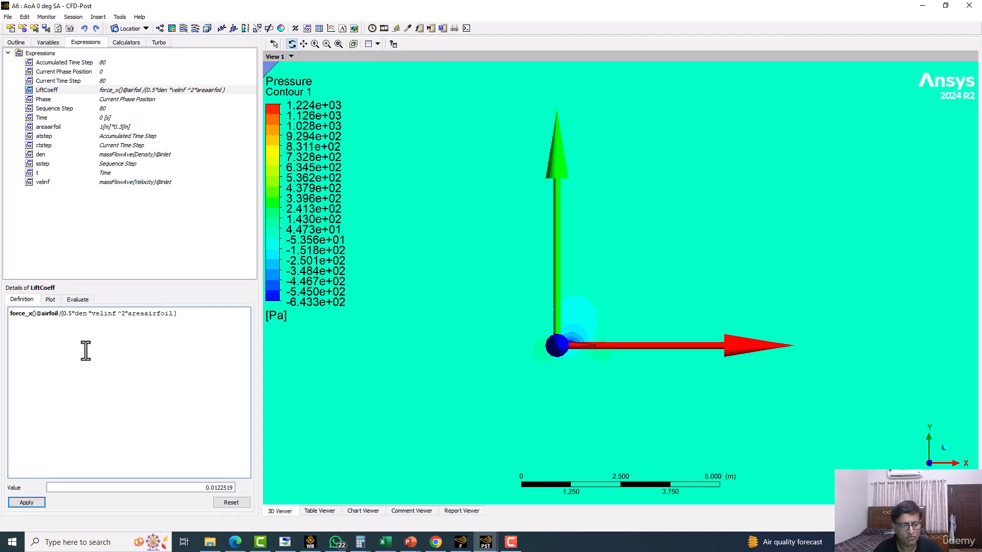
key("Left")
key("Left")
key("Left")
key("Left")
key("Left")
type("_")
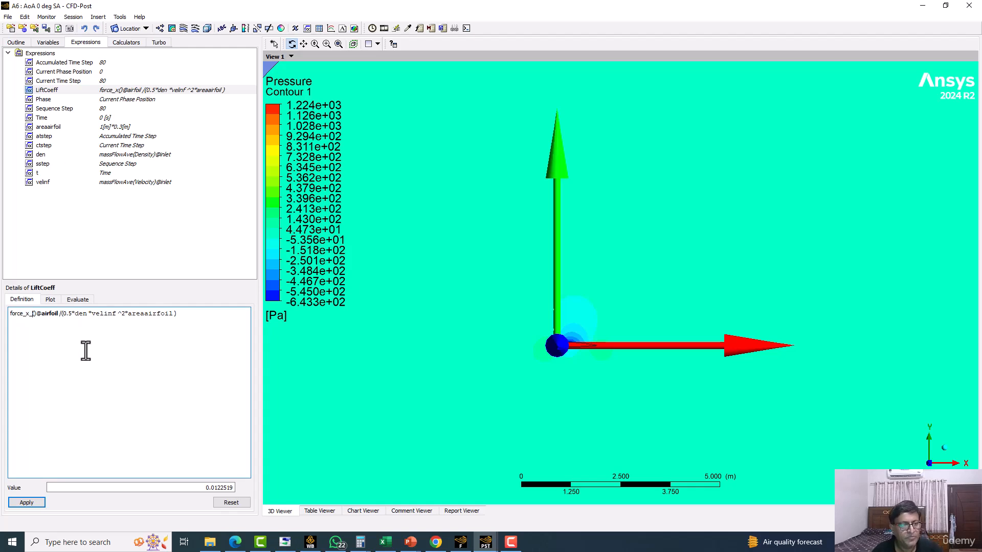
Step: Copy the name Coordinate Frame AoA from the coordinate frame's command definition and close the Command Editor
left_click(17, 43)
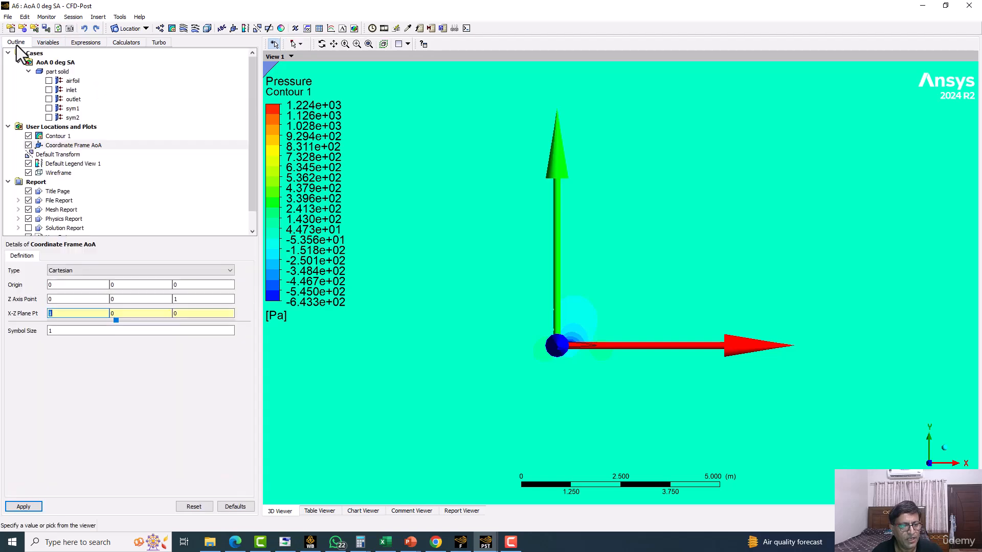
right_click(65, 147)
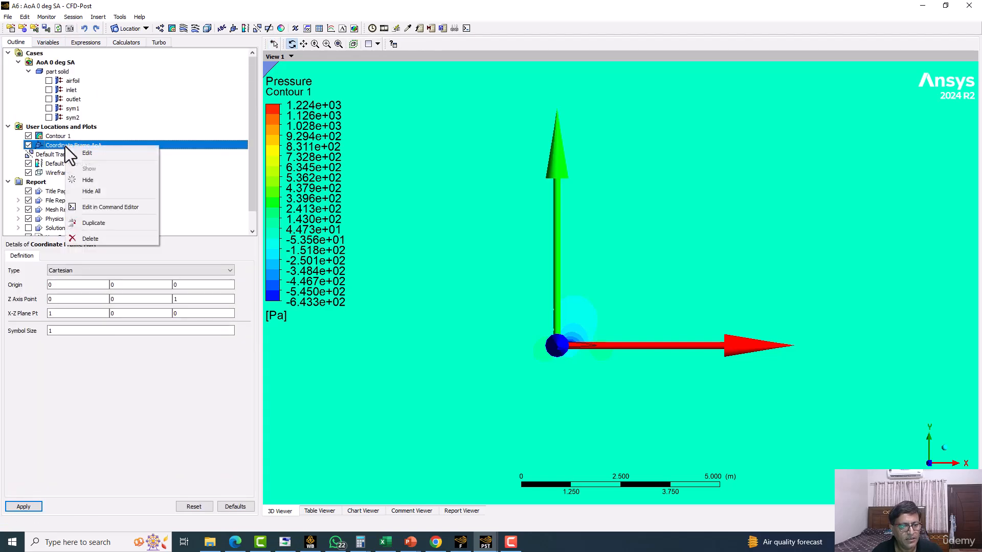
left_click(99, 208)
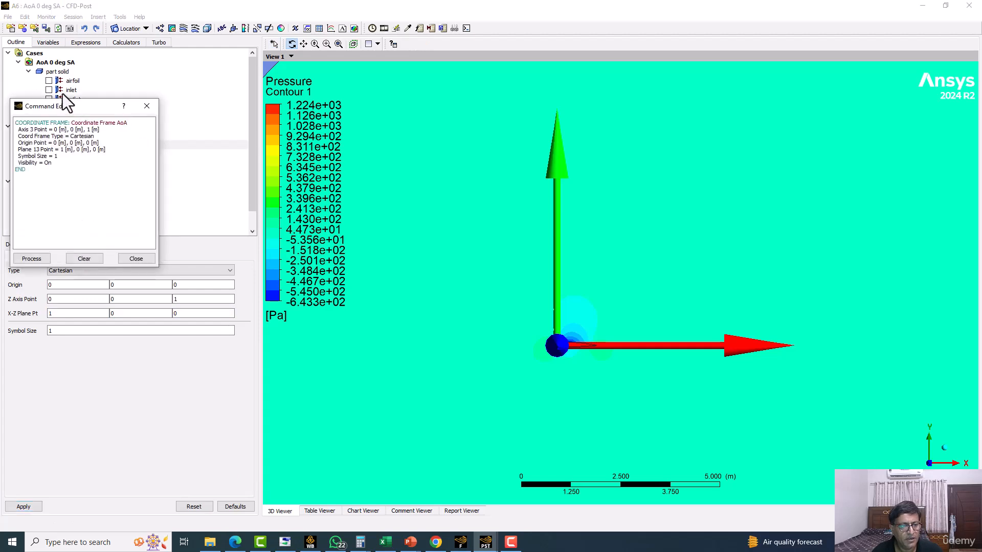
left_click_drag(65, 103, 343, 143)
right_click(344, 143)
left_click(370, 188)
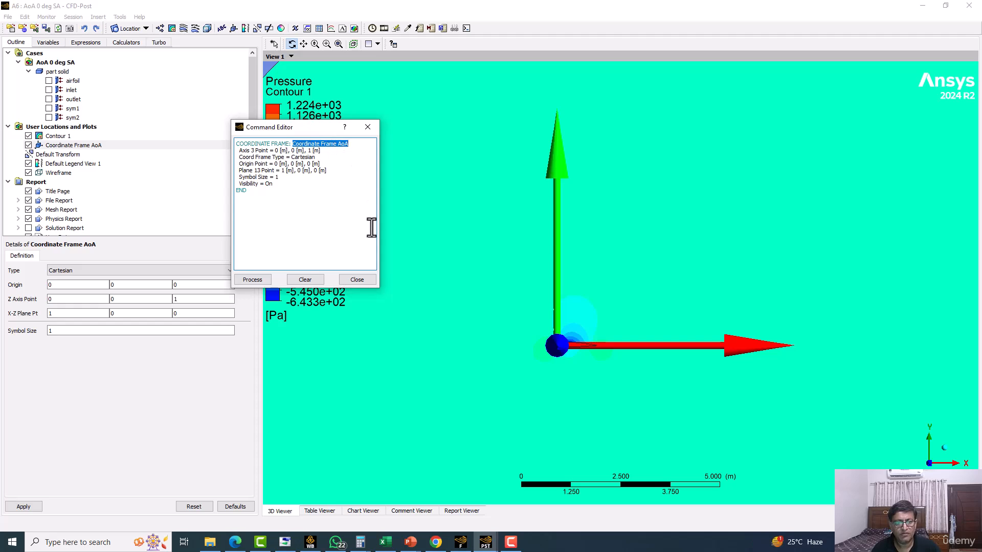
left_click(365, 277)
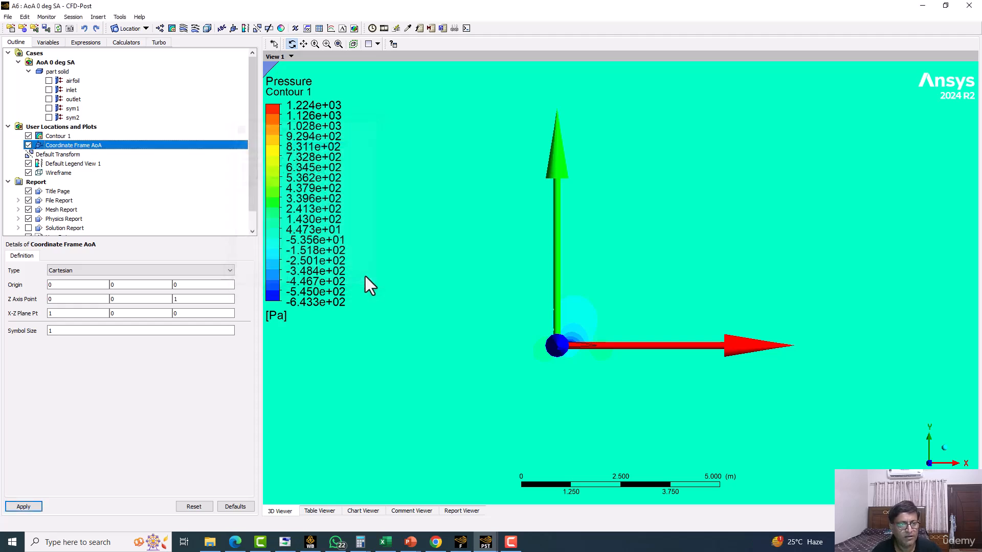
Step: Reopen the LiftCoeff expression, insert _Coordinate Frame AoA after force_x and apply the definition
left_click(83, 43)
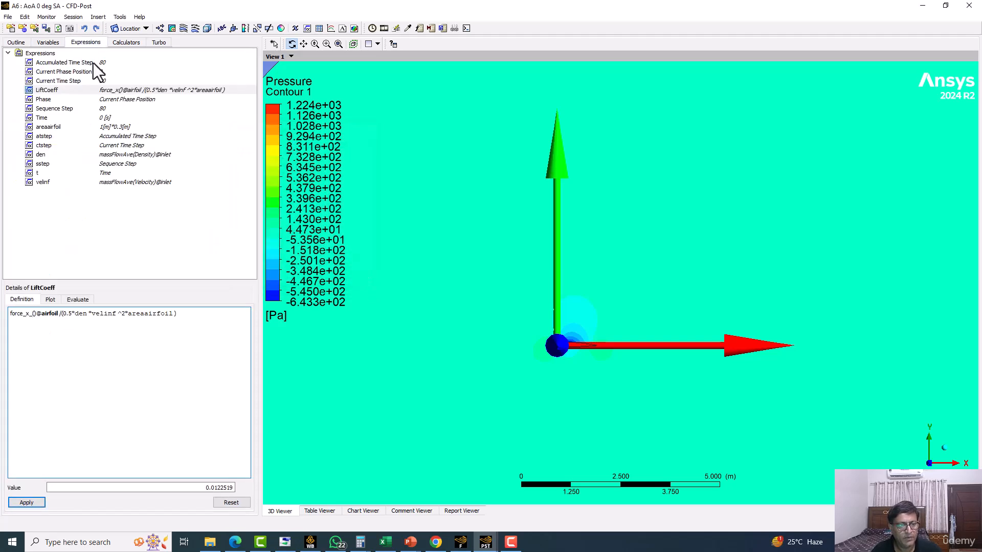
right_click(126, 91)
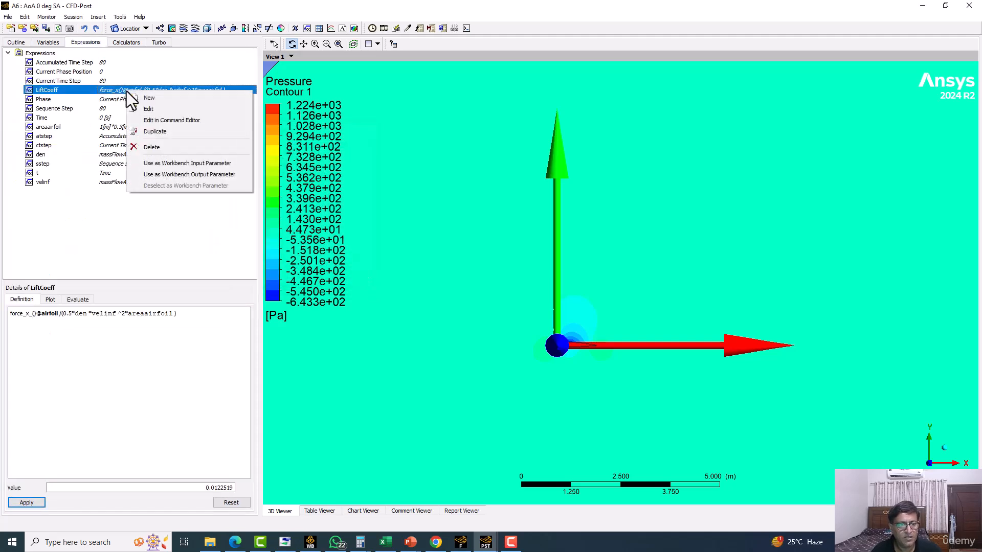
left_click(144, 109)
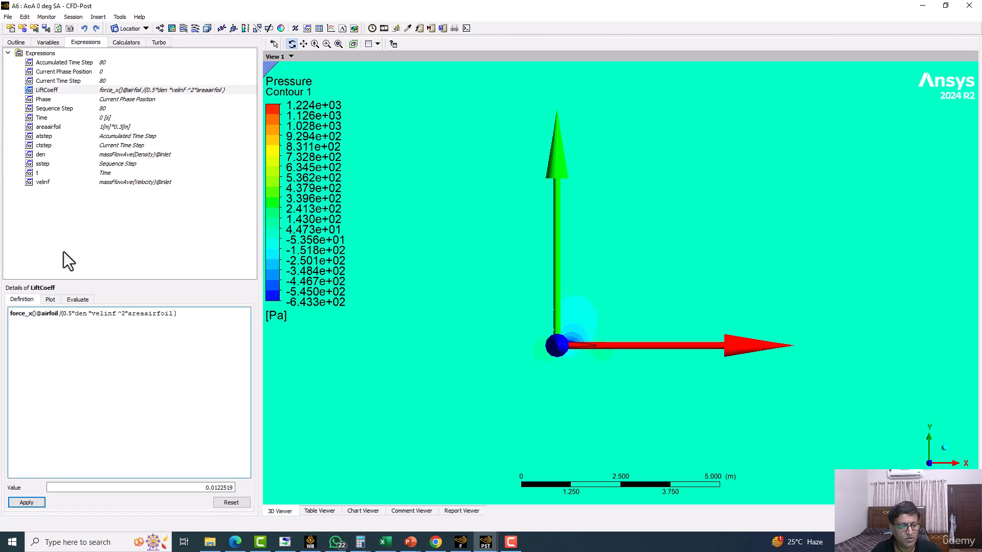
left_click(34, 313)
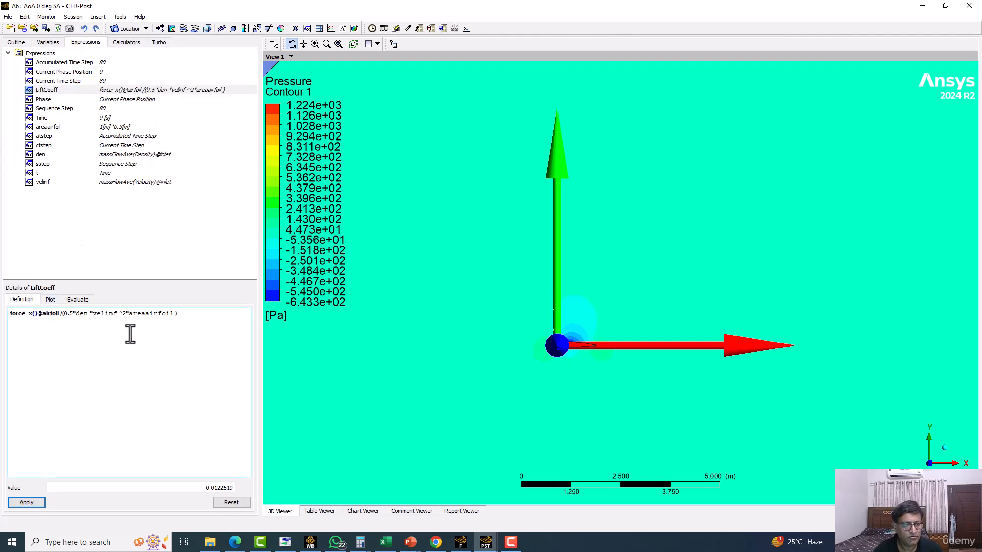
key("Left")
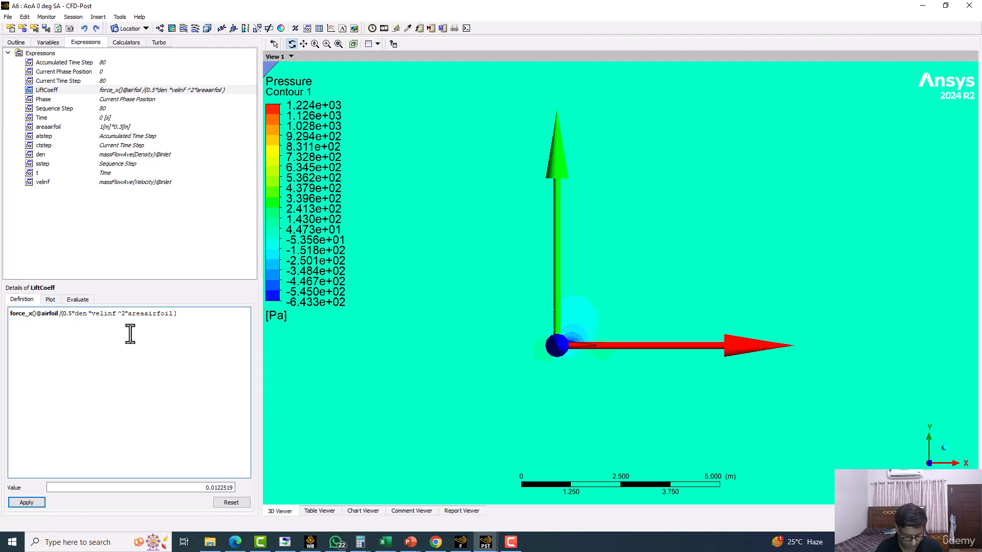
type("_")
key("ctrl+v")
left_click(26, 503)
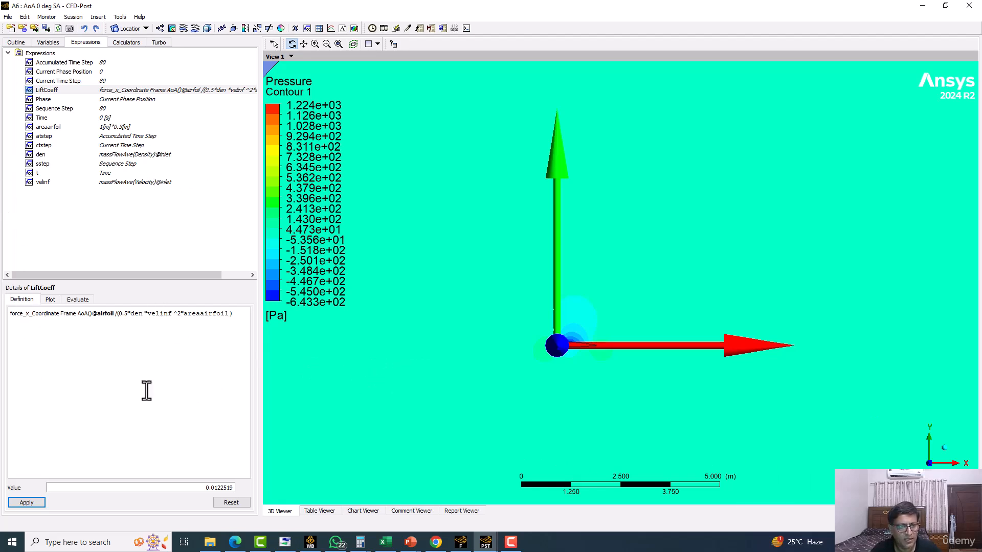
Step: Insert a table named Table 1 and enter the LiftCoeff expression in cell A1
left_click(48, 43)
left_click(16, 42)
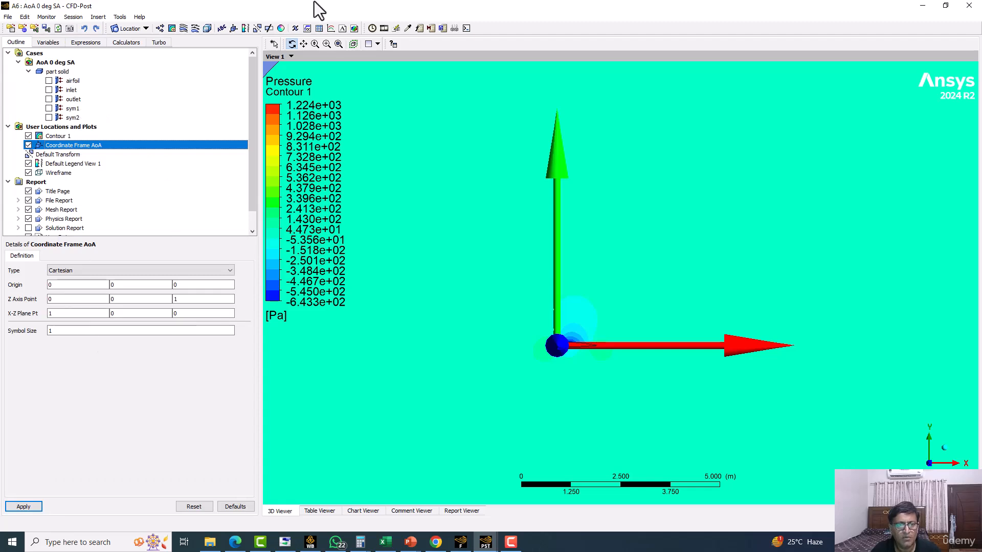
left_click(318, 28)
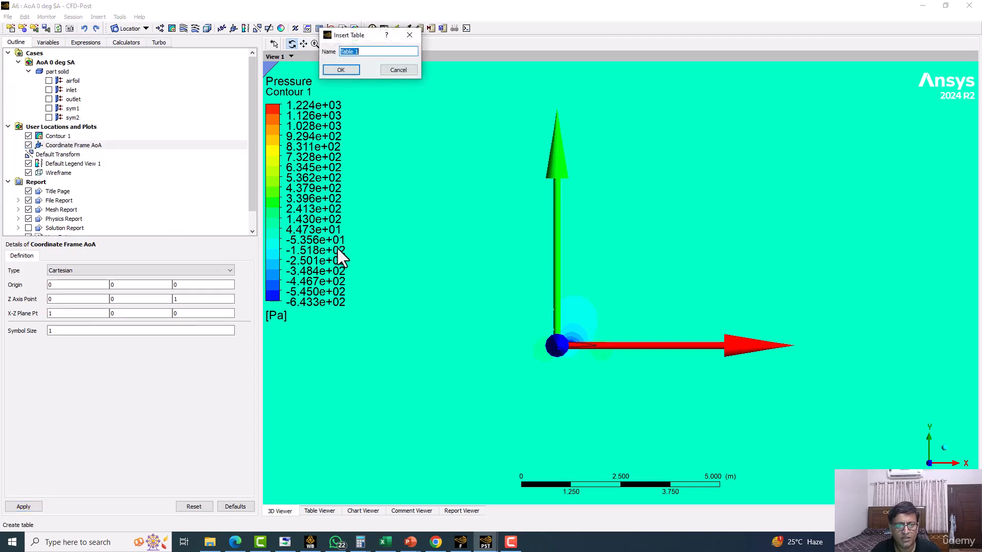
left_click(341, 69)
left_click(343, 94)
right_click(343, 93)
mouse_move(379, 115)
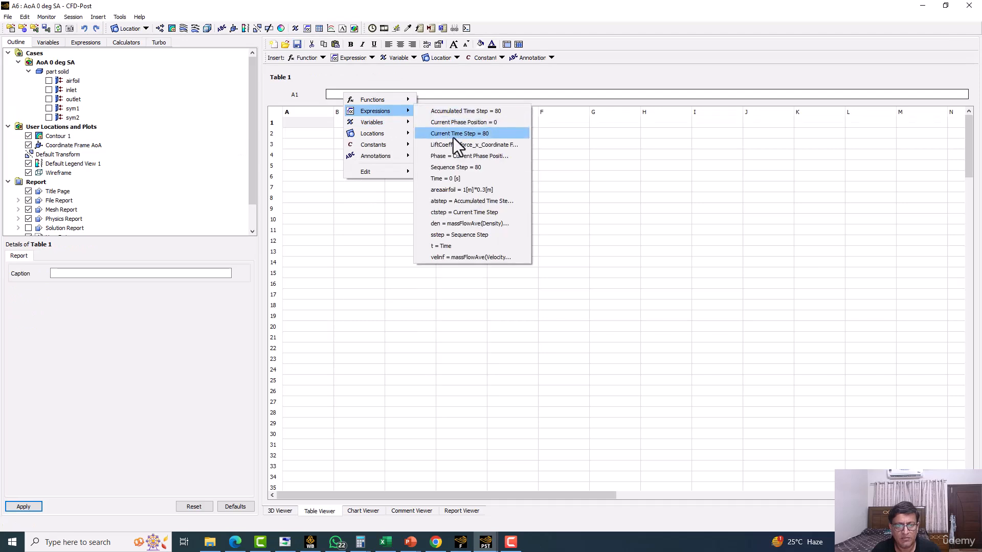
left_click(458, 142)
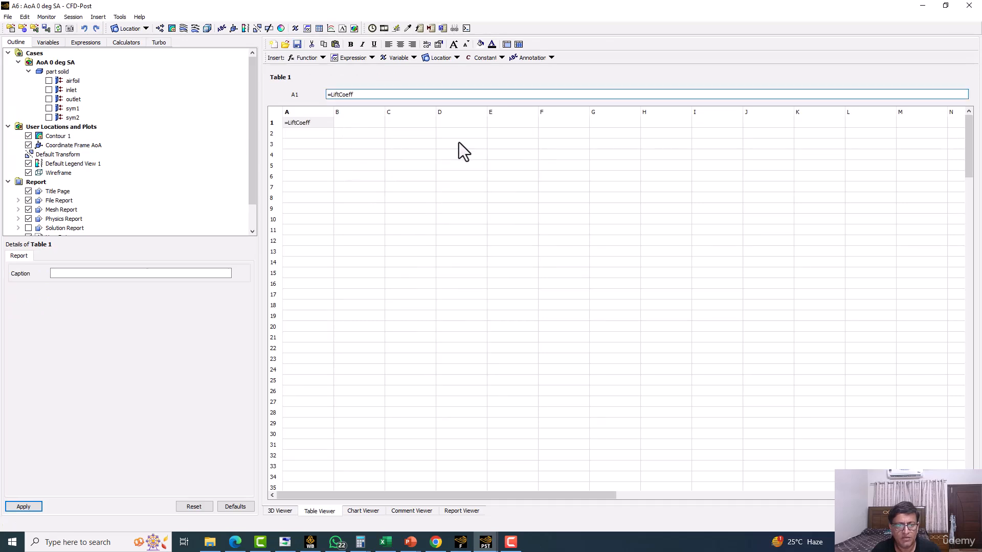
key("Return")
Step: Label the value by entering Lift Coefficient in cell B1, and select cell A2
left_click(360, 125)
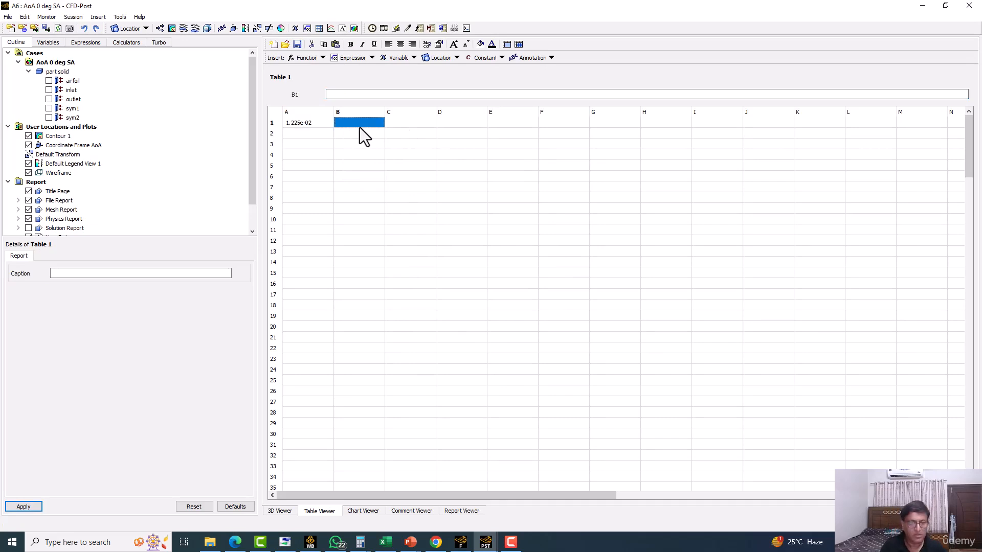
type("Lif")
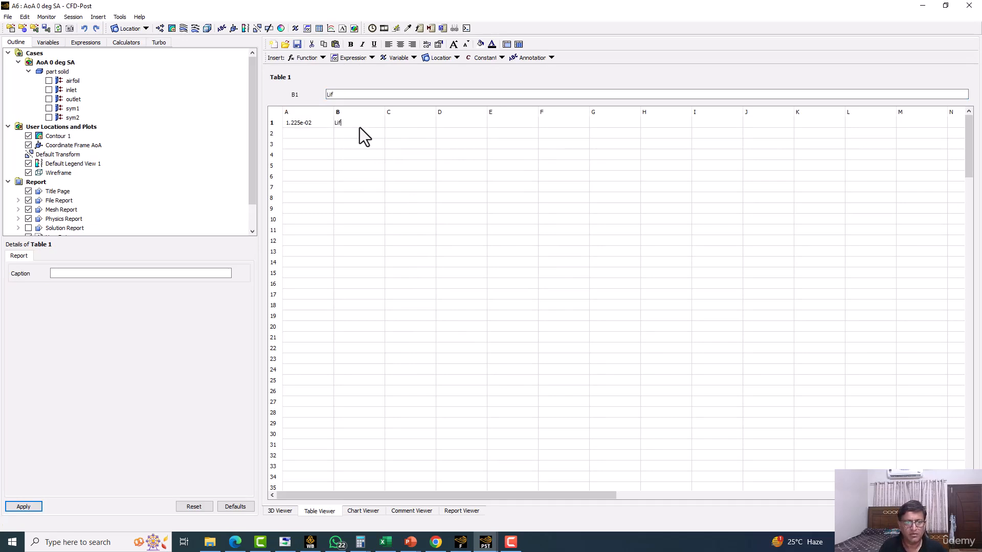
type("t Coefficient")
key("Return")
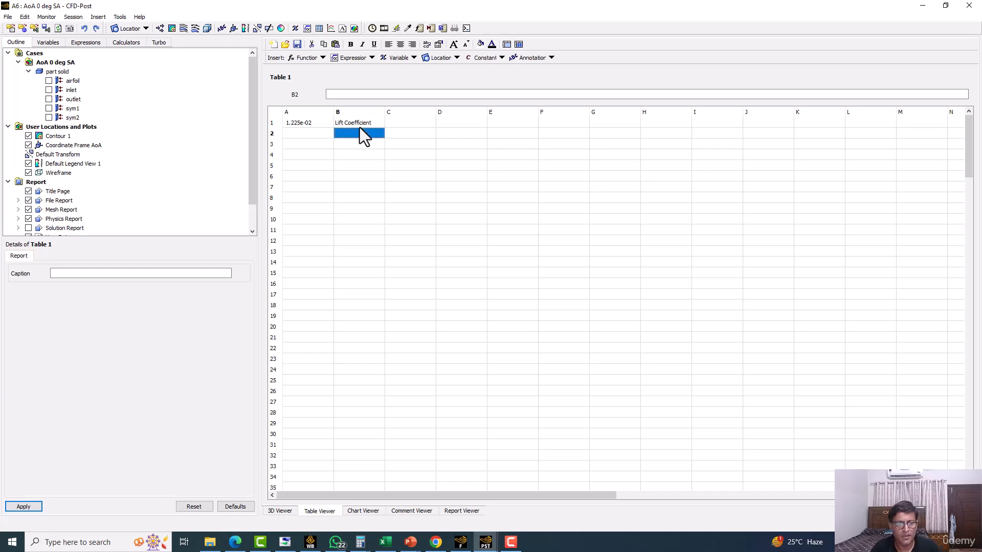
left_click(310, 135)
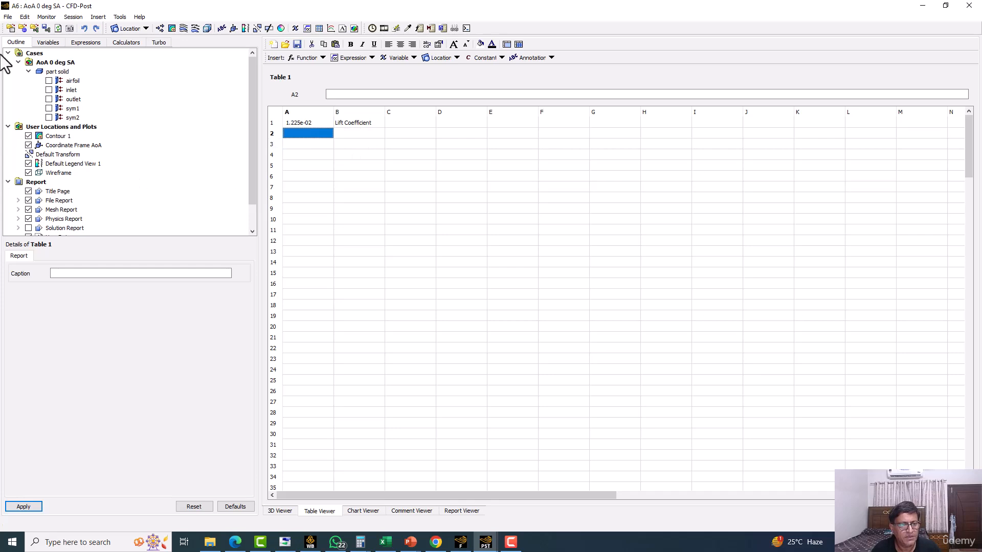
left_click(86, 43)
right_click(96, 219)
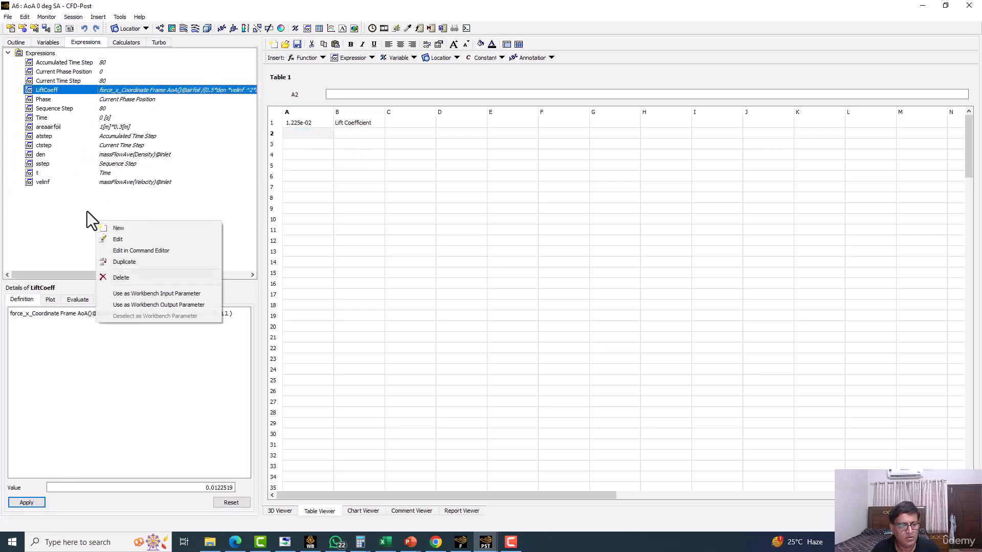
left_click(103, 226)
type("Dra")
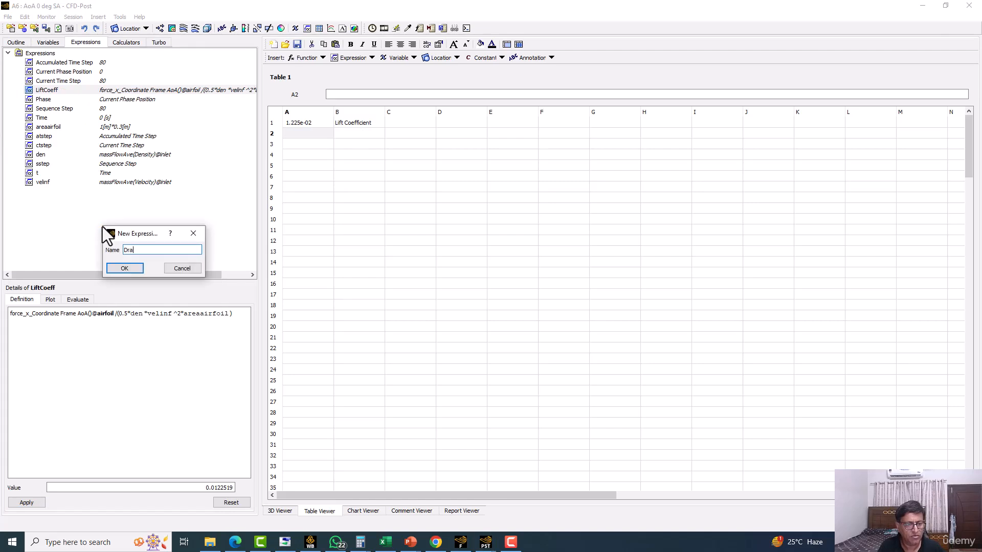
type("gcoef")
key("BackSpace")
type("eff")
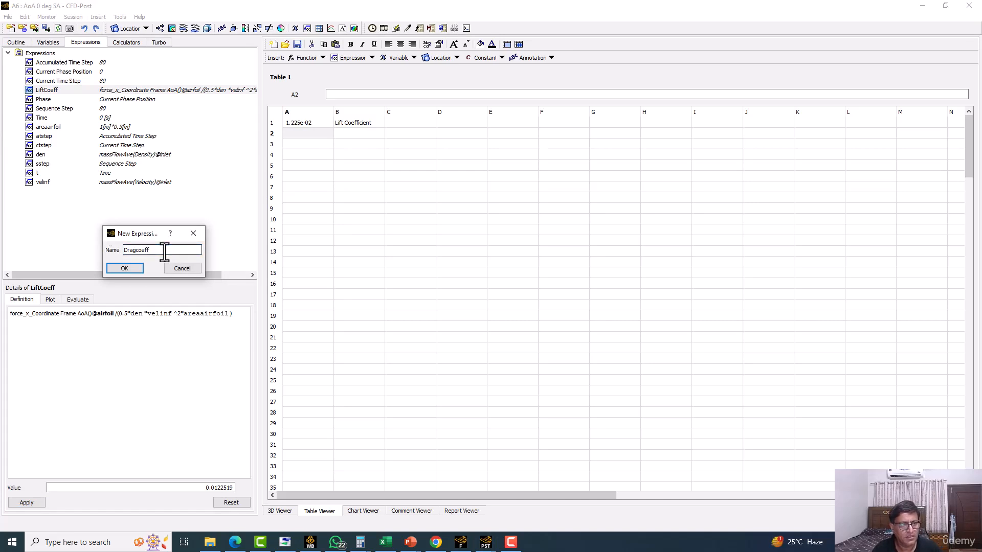
left_click(177, 268)
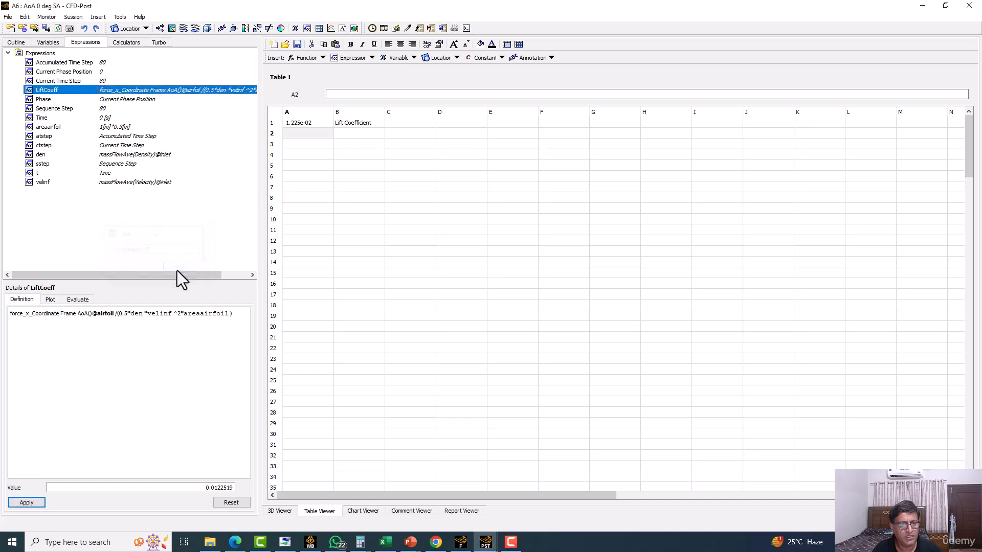
Step: Duplicate the LiftCoeff expression under the name Dragcoeff
right_click(41, 88)
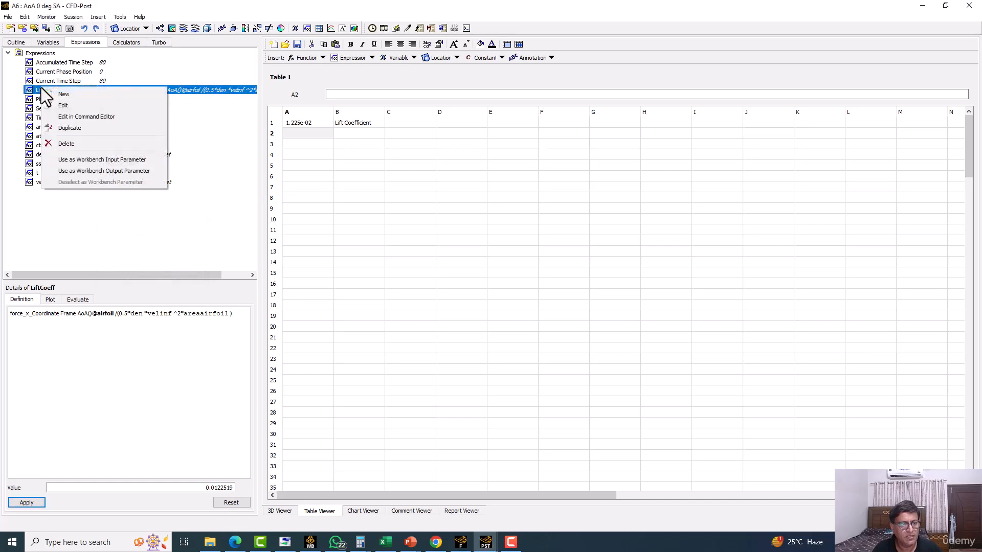
left_click(62, 105)
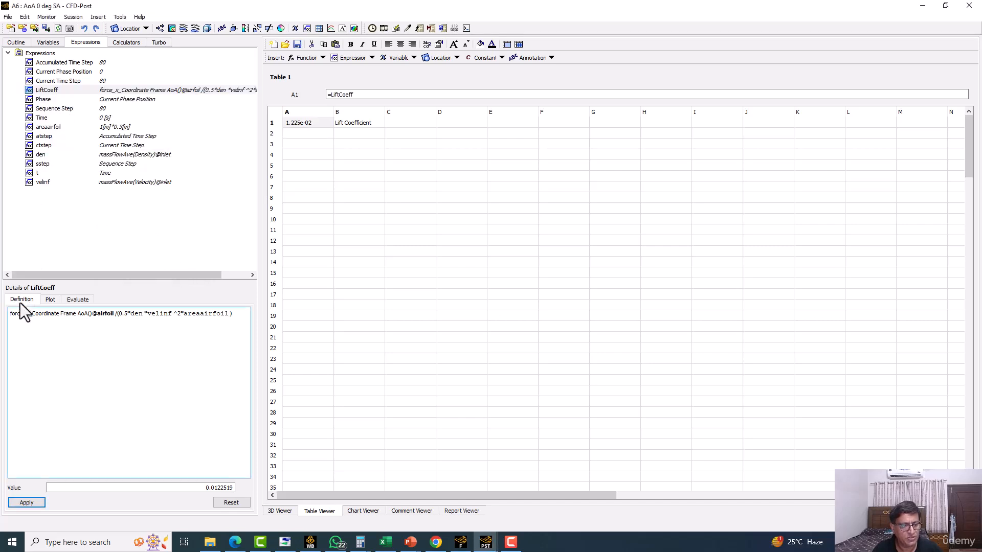
right_click(51, 92)
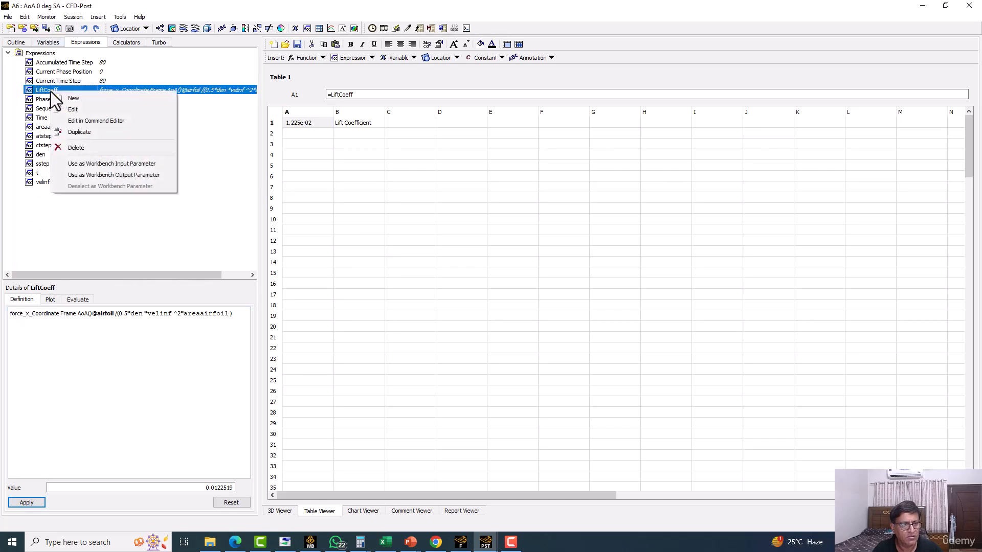
left_click(80, 134)
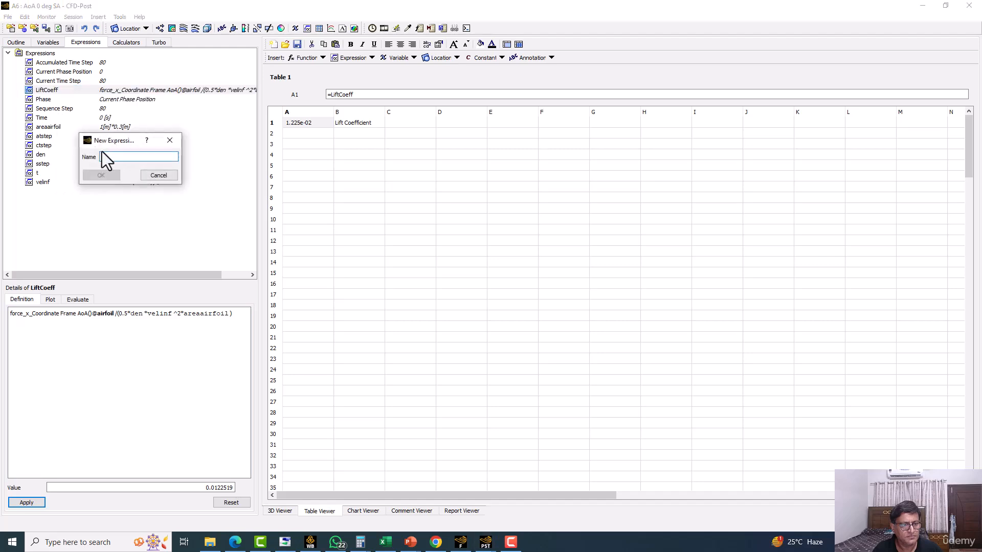
type("Dragcoeff")
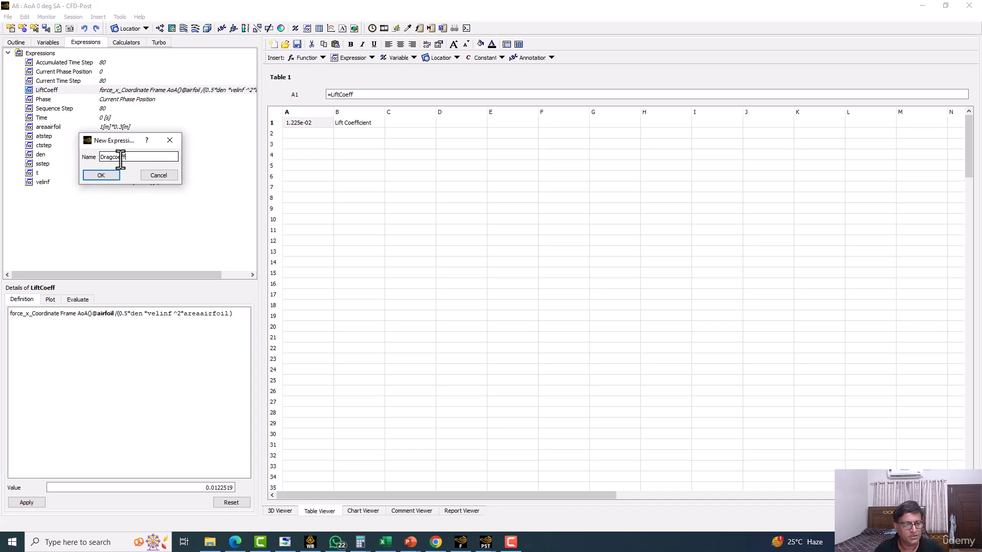
left_click(97, 175)
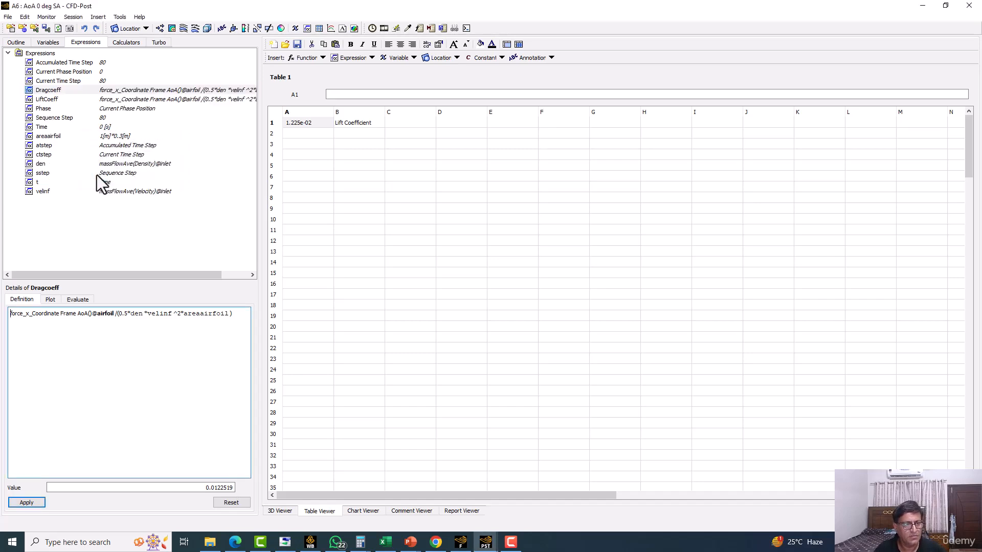
Step: Change the force component in the LiftCoeff definition from x to y and apply the expression
double_click(52, 90)
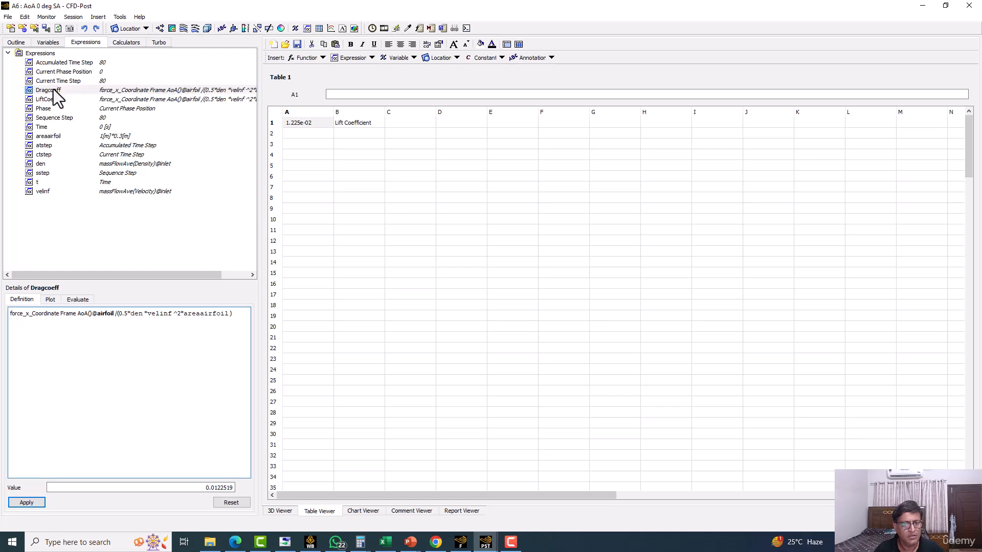
double_click(47, 99)
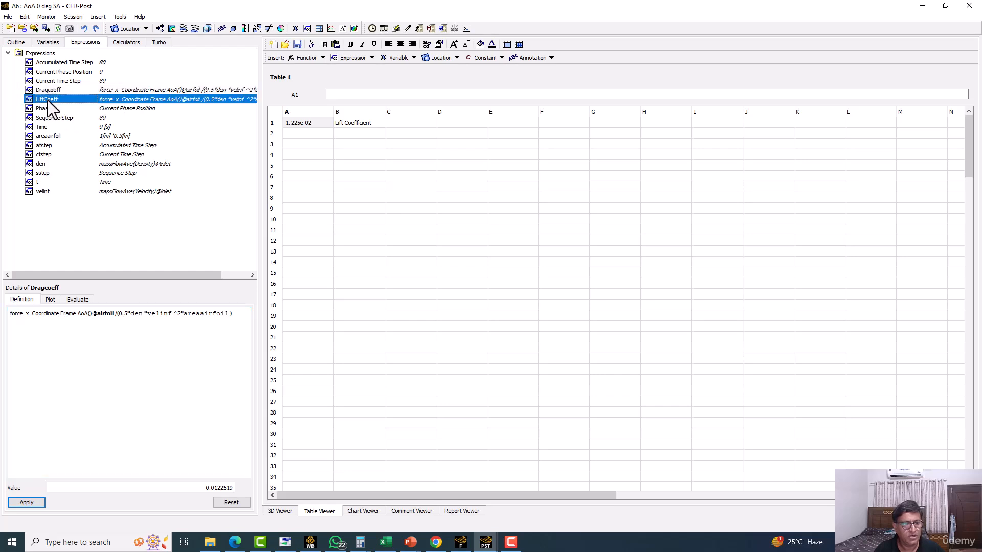
double_click(28, 314)
type("y")
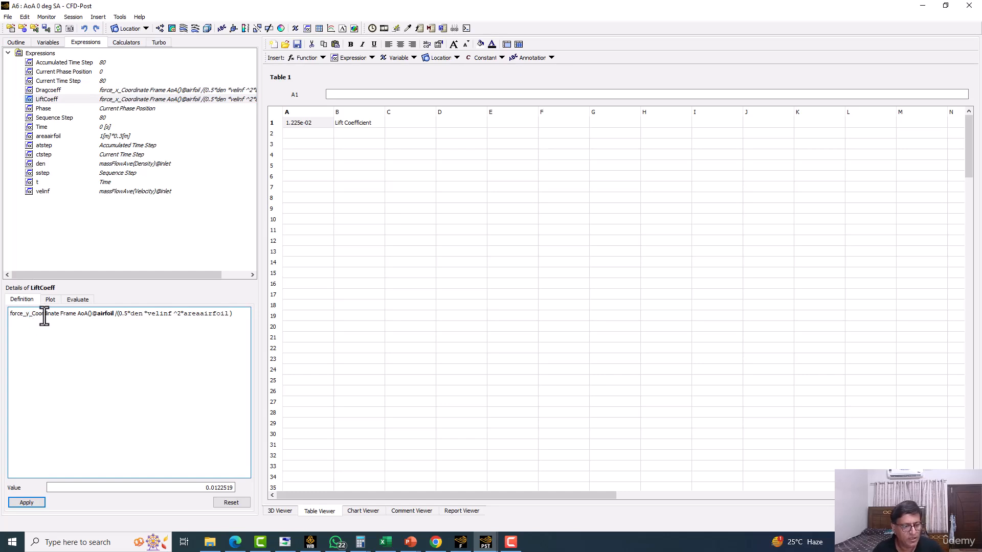
left_click(26, 502)
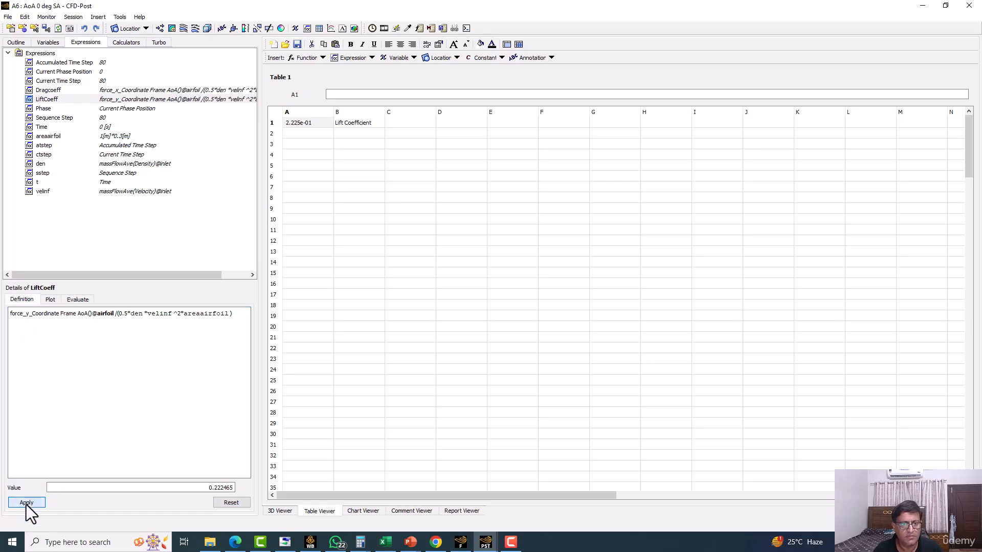
Step: Format the lift coefficient value in cell A1 in Fixed notation with four decimals
left_click(314, 124)
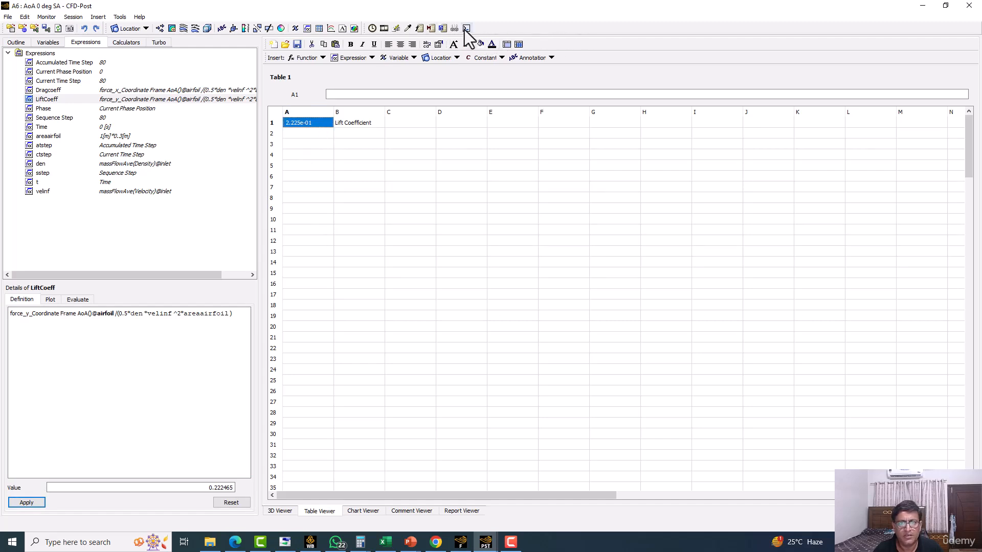
left_click(439, 44)
left_click(518, 251)
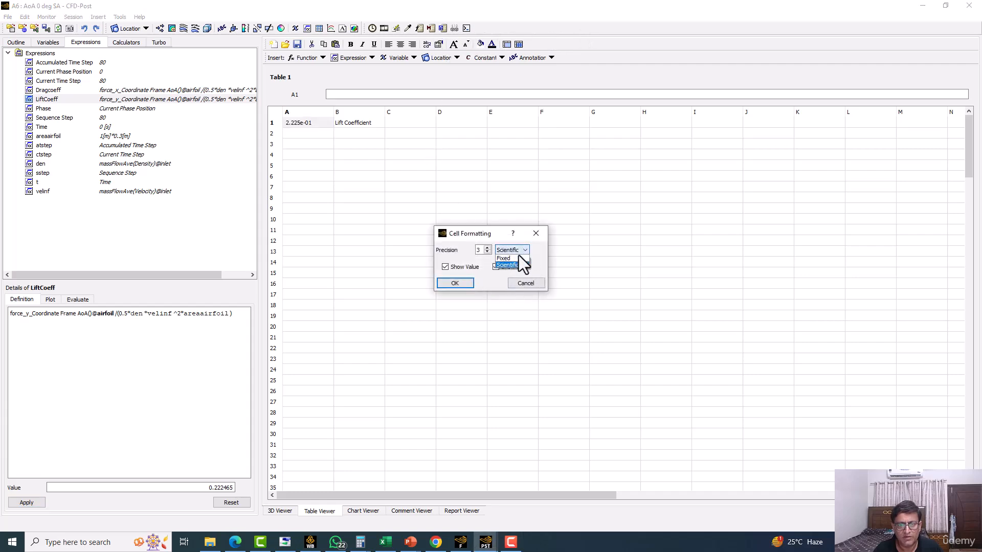
left_click(513, 261)
left_click(461, 283)
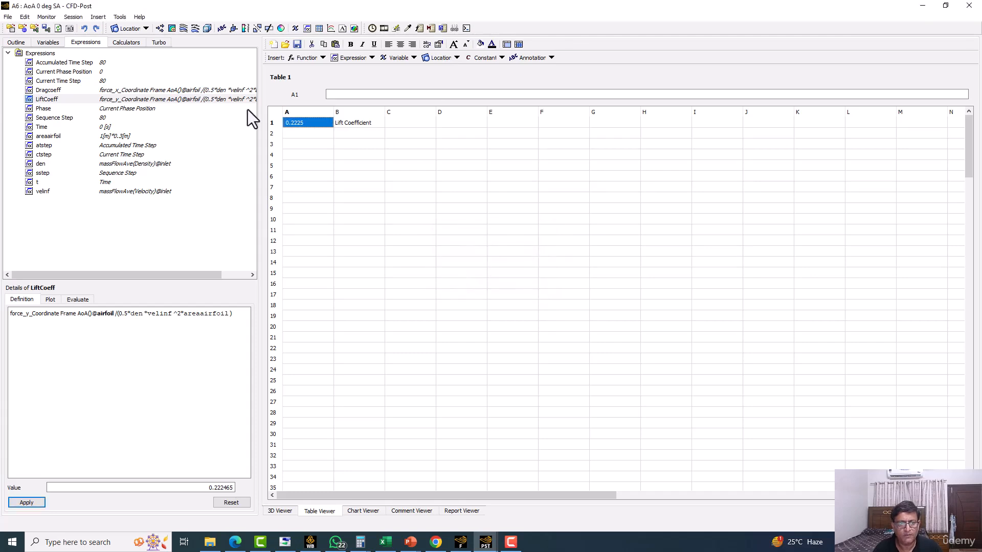
Step: Enter the Dragcoeff expression in cell A2 of the table
left_click(306, 132)
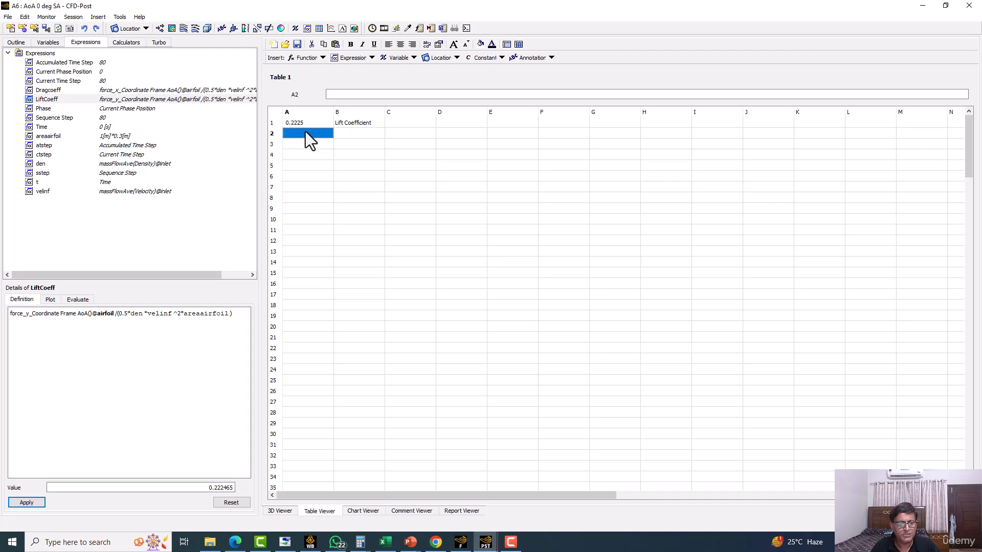
left_click(333, 94)
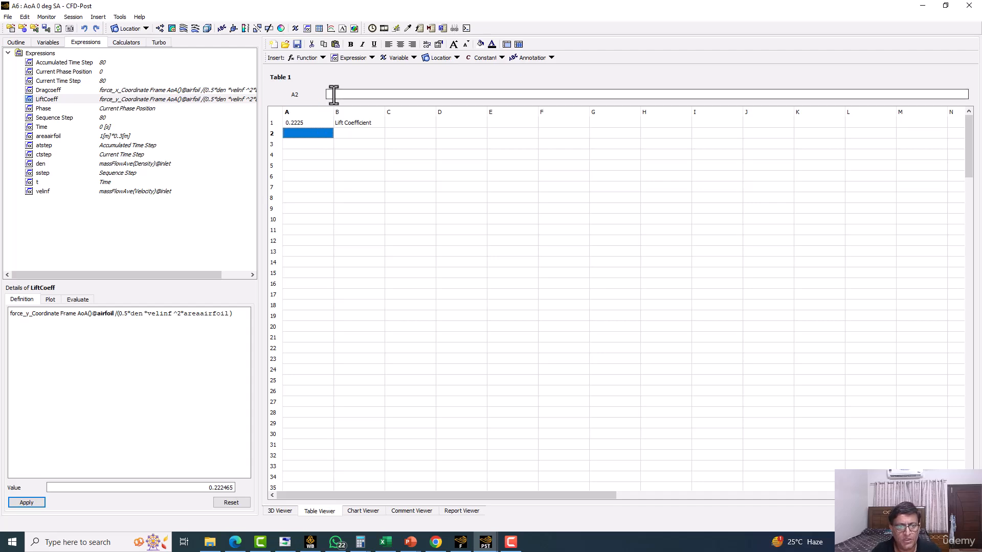
right_click(333, 94)
mouse_move(385, 124)
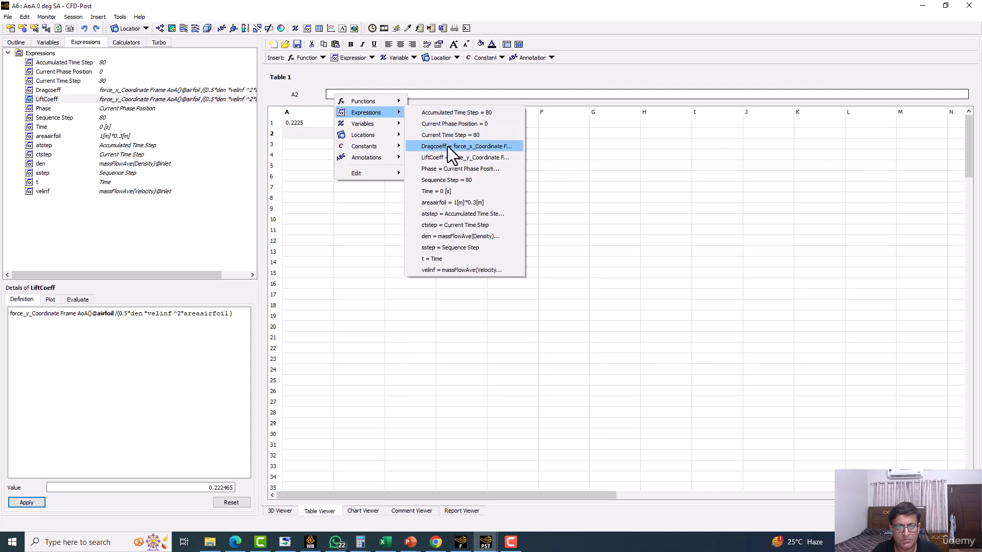
left_click(447, 146)
key("Return")
Step: Format the drag coefficient value in cell A2 in Fixed notation with four decimals
left_click(304, 115)
left_click(308, 121)
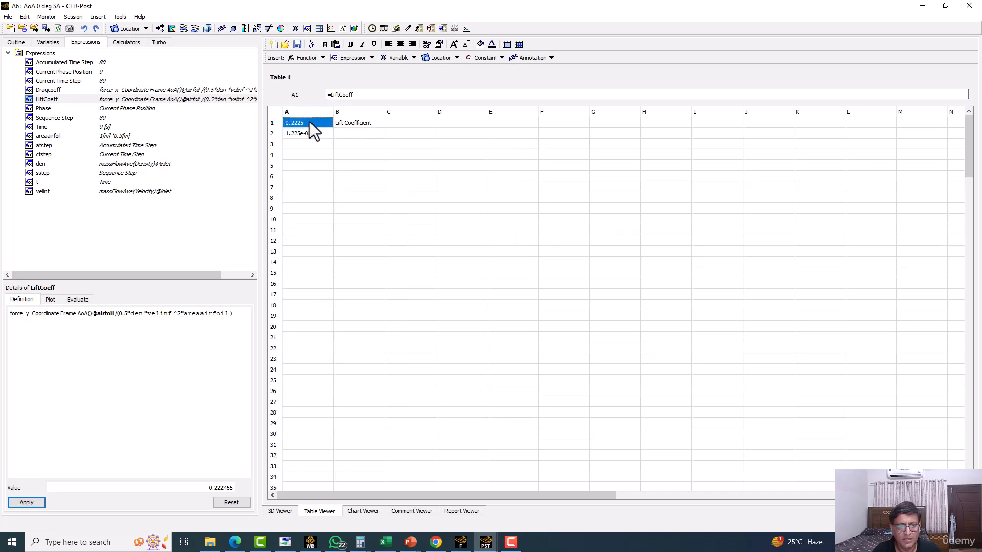
left_click(311, 136)
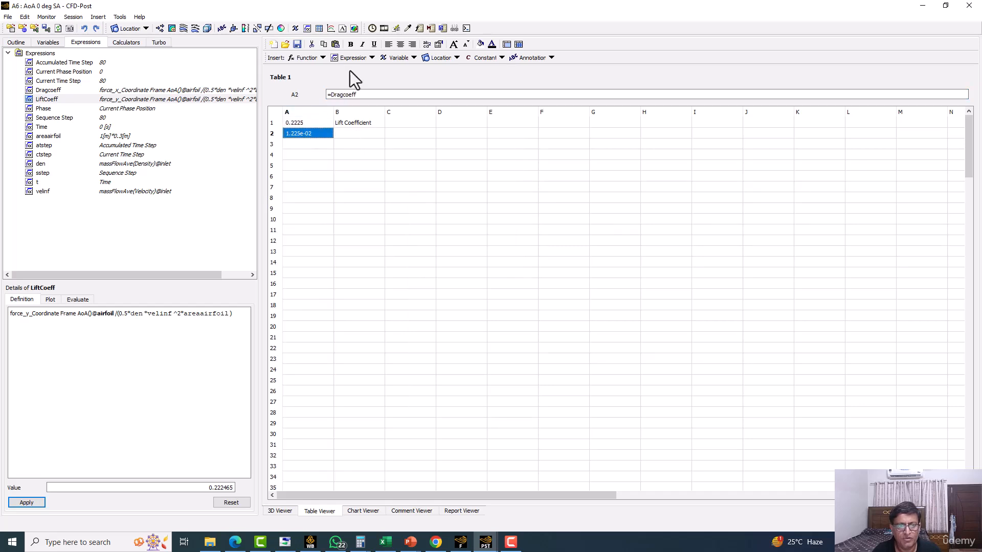
left_click(438, 44)
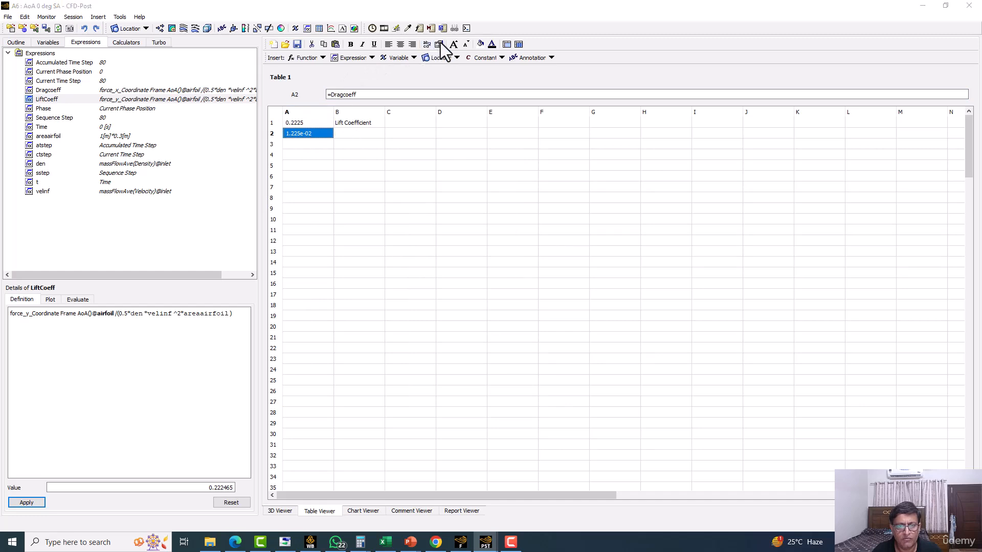
left_click(518, 249)
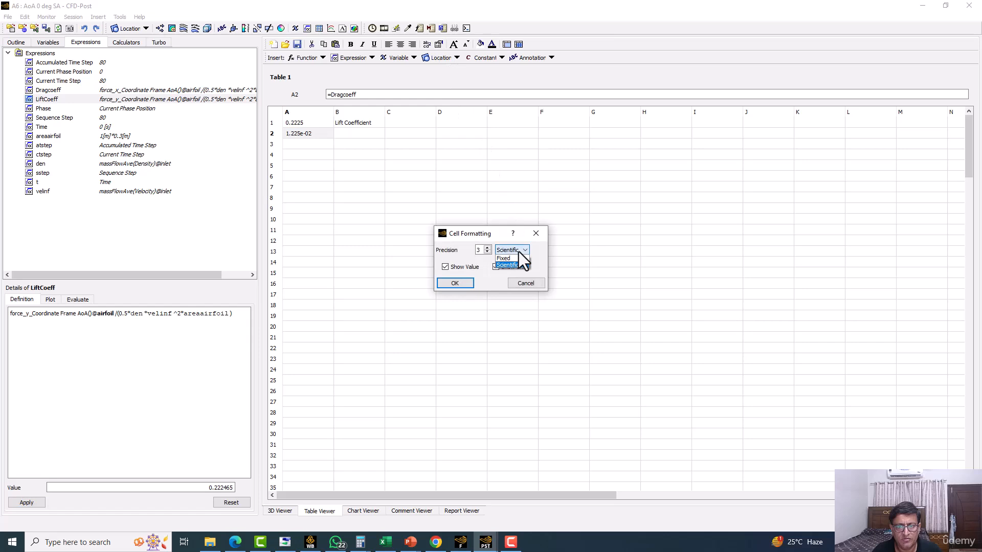
left_click(500, 258)
left_click(486, 247)
left_click(455, 286)
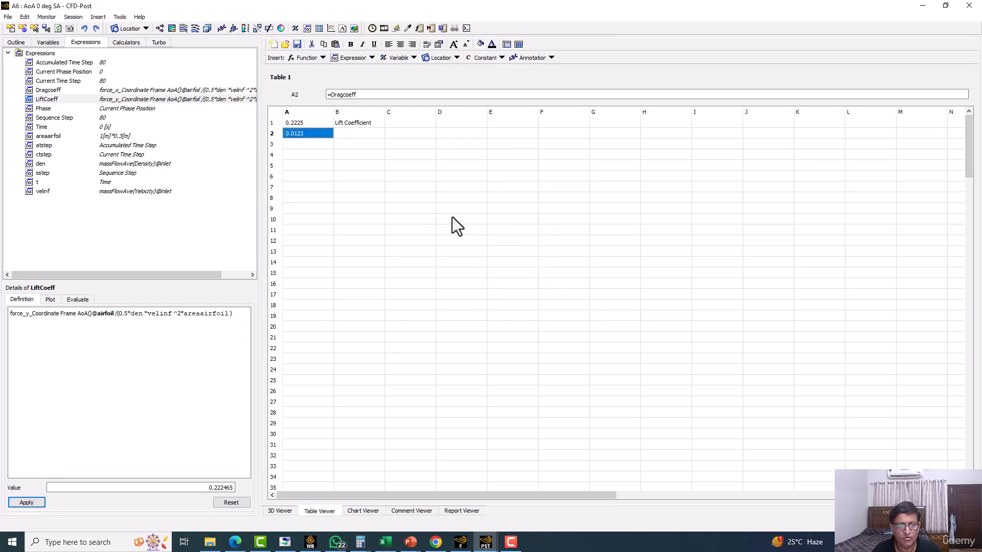
Step: Label the second value by entering Drag Coefficient in cell B2
left_click(344, 134)
type("Drag Co")
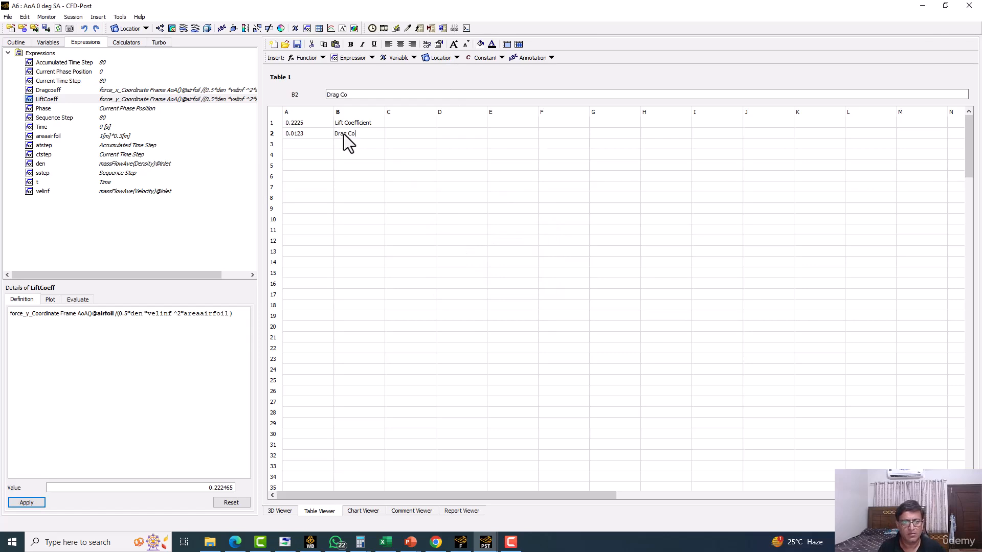
type("efficient")
key("Return")
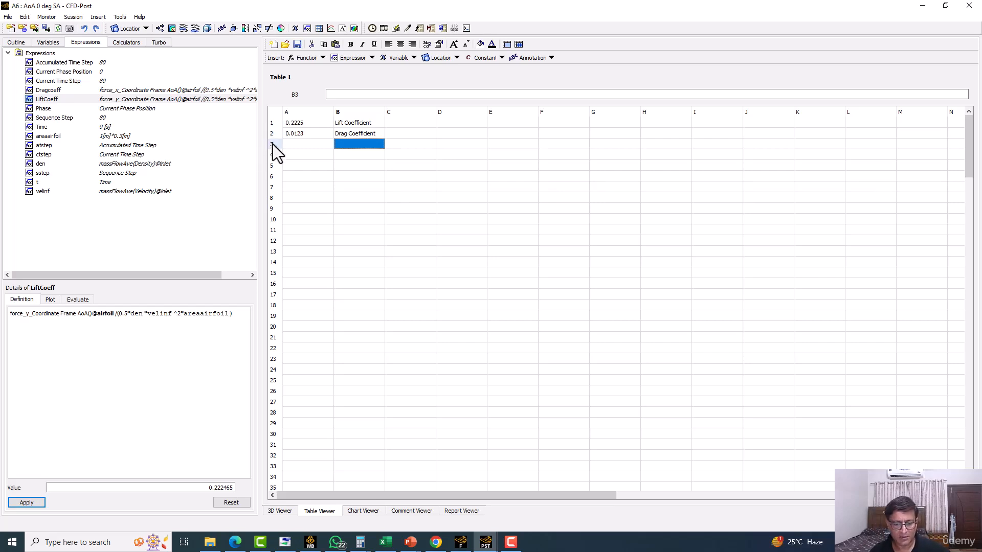
Step: Switch to the CFD analysis of NACA 2412 presentation in PowerPoint and show the Results slide with the coefficient tables
left_click(410, 542)
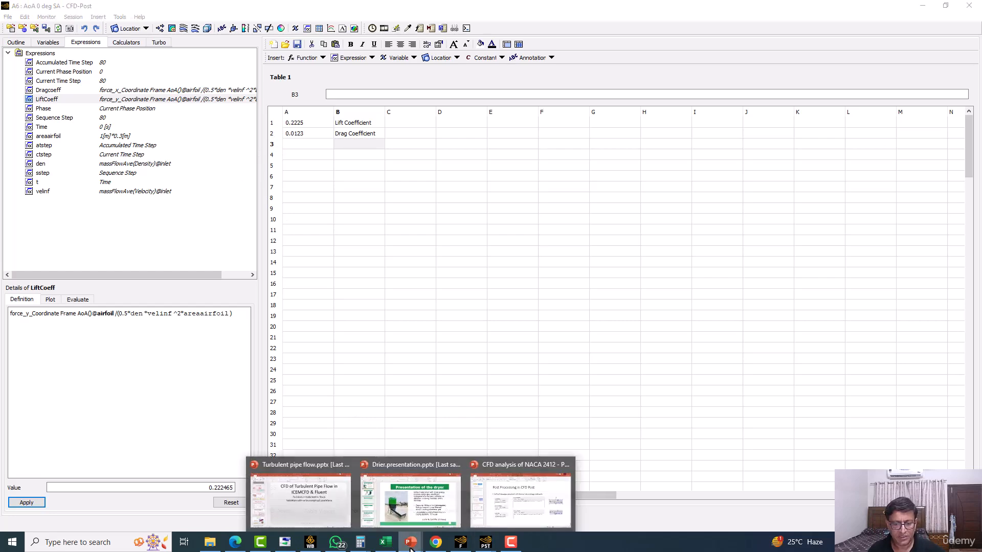
left_click(520, 496)
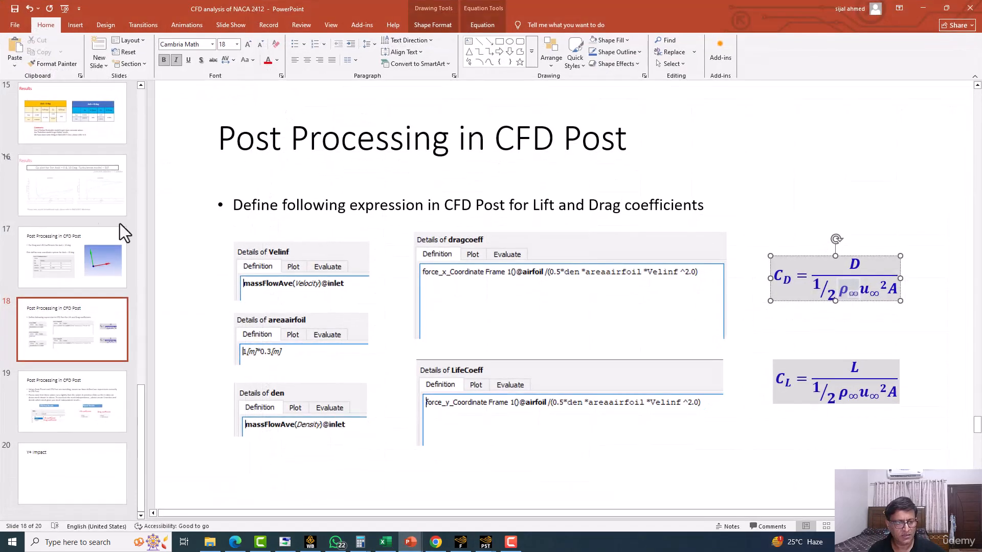
scroll(65, 210, "up", 2)
left_click(82, 192)
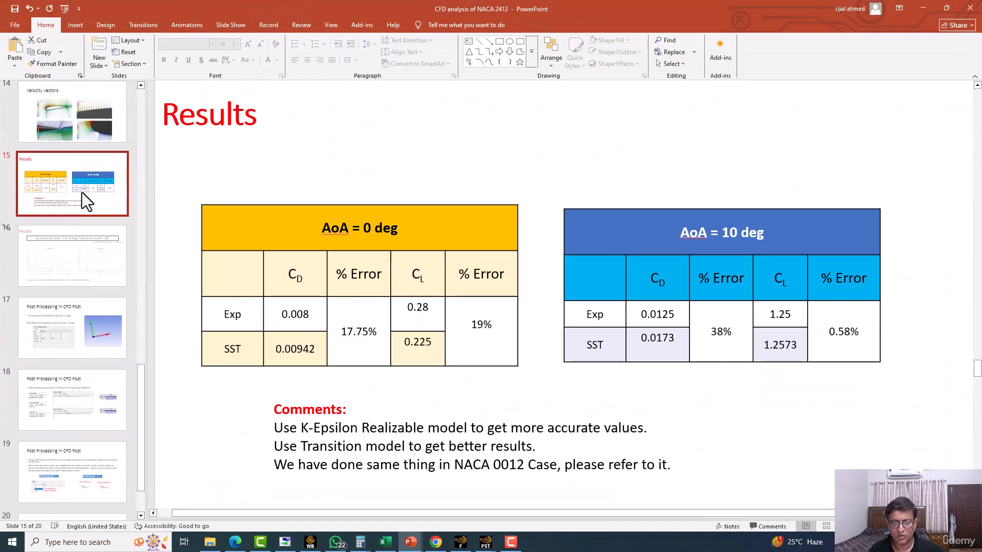
left_click(334, 152)
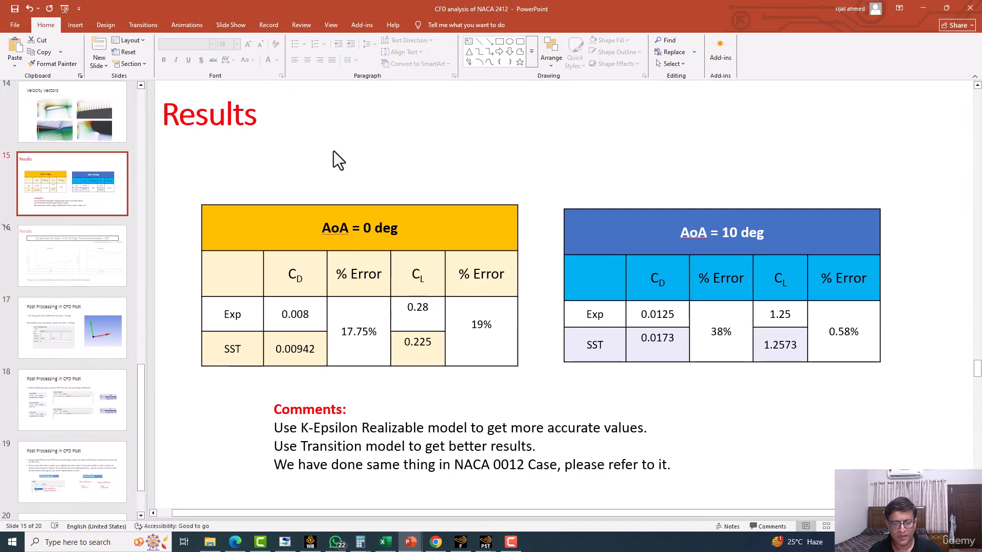
scroll(333, 152, "down", 2, "ctrl")
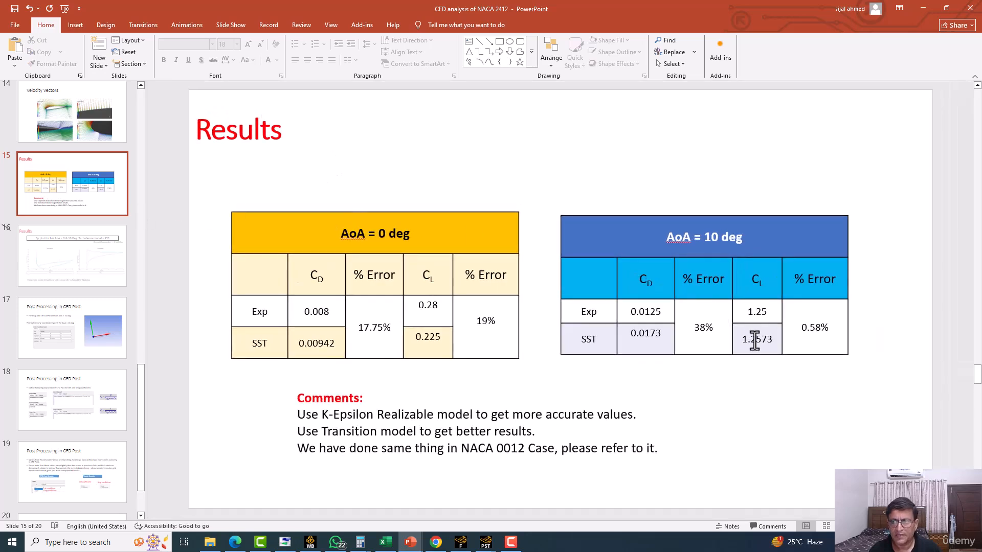
Step: Place the reduced presentation window below the CFD-Post table, compare the coefficients, and return to cell A1
left_click(947, 8)
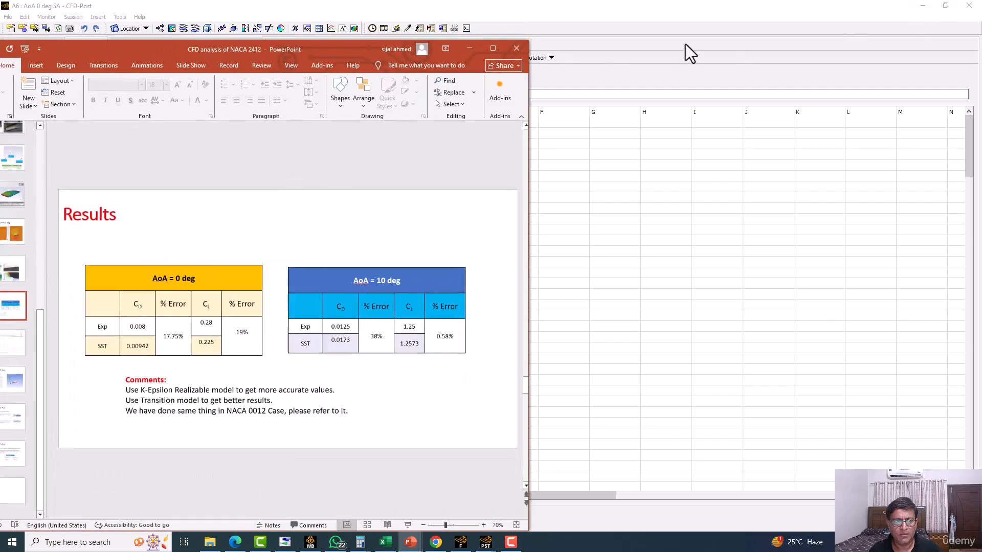
left_click_drag(86, 47, 299, 176)
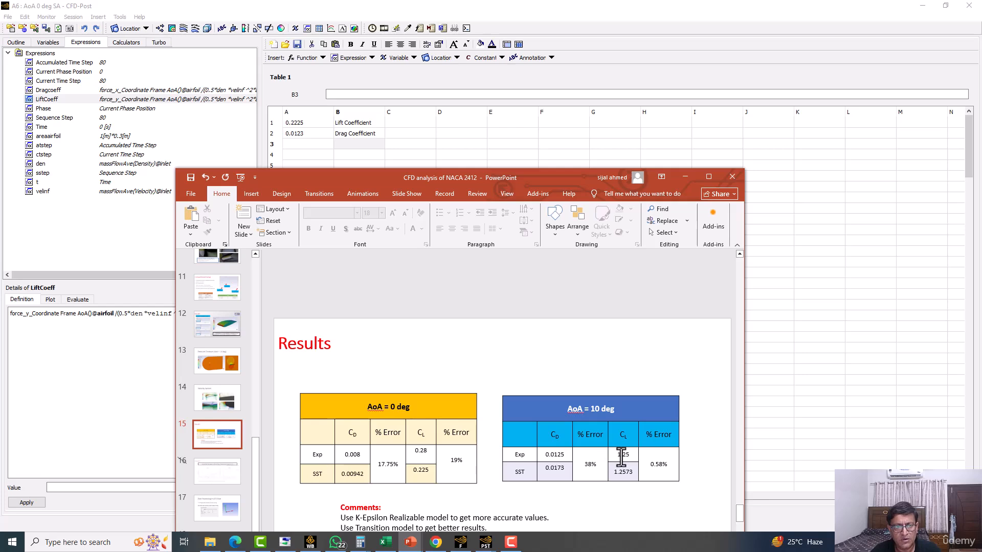
left_click(302, 127)
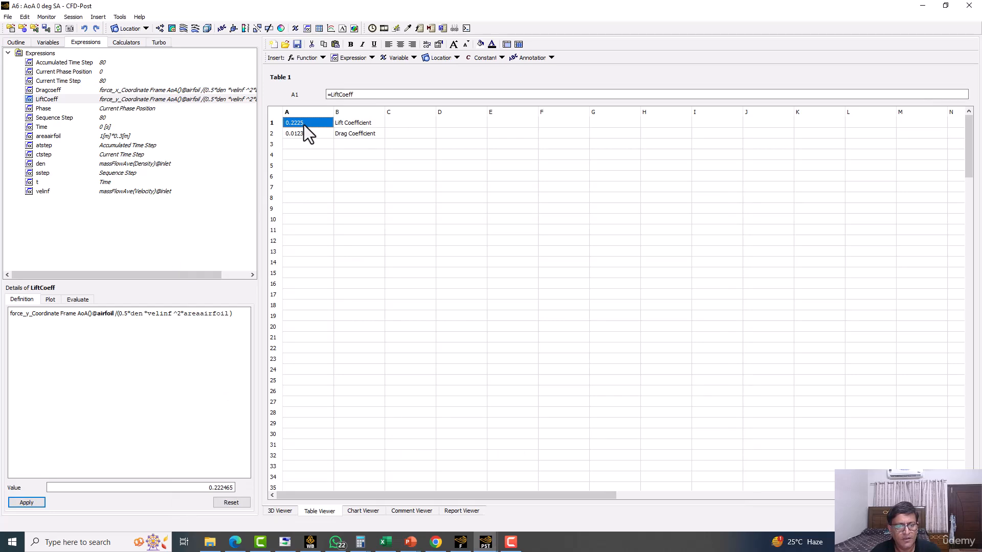
Step: Reinsert the force_y function before the coordinate frame name in the LiftCoeff definition and apply the expression
left_click(34, 313)
left_click_drag(29, 314, 3, 317)
key("Delete")
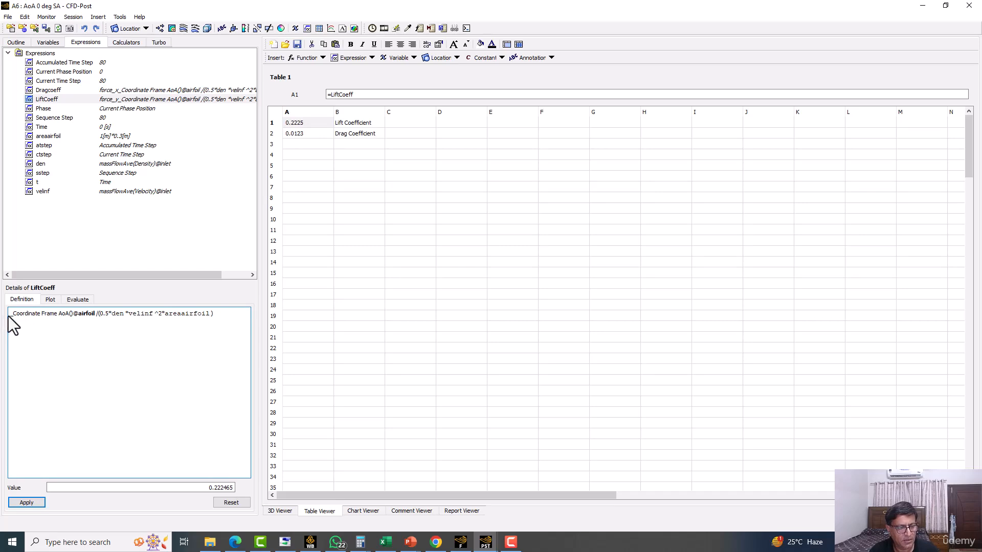
right_click(9, 317)
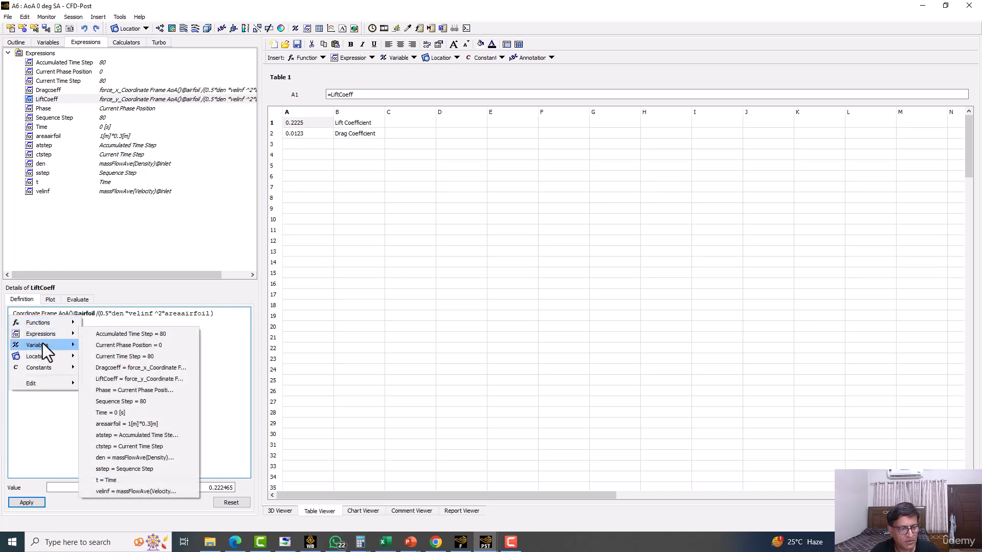
mouse_move(45, 323)
mouse_move(107, 319)
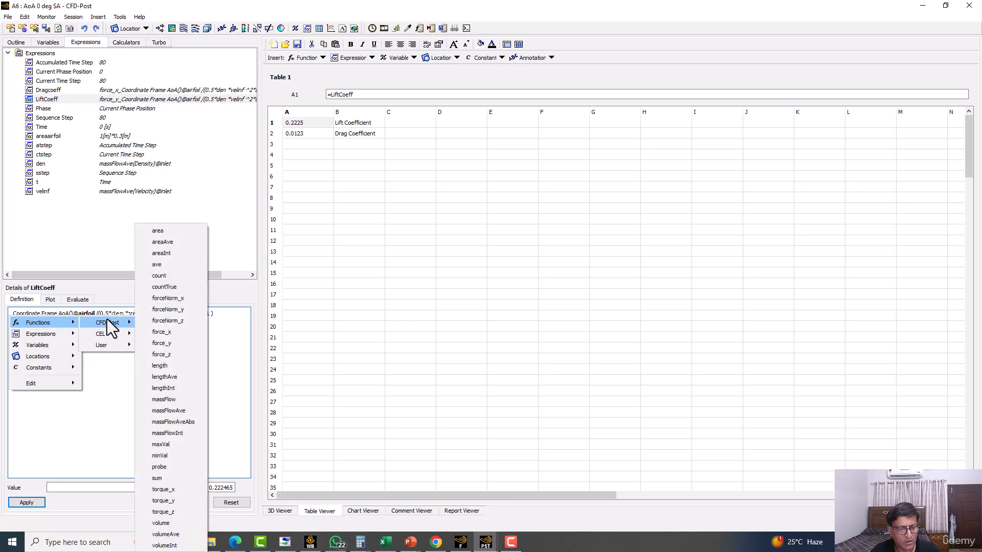
left_click(160, 344)
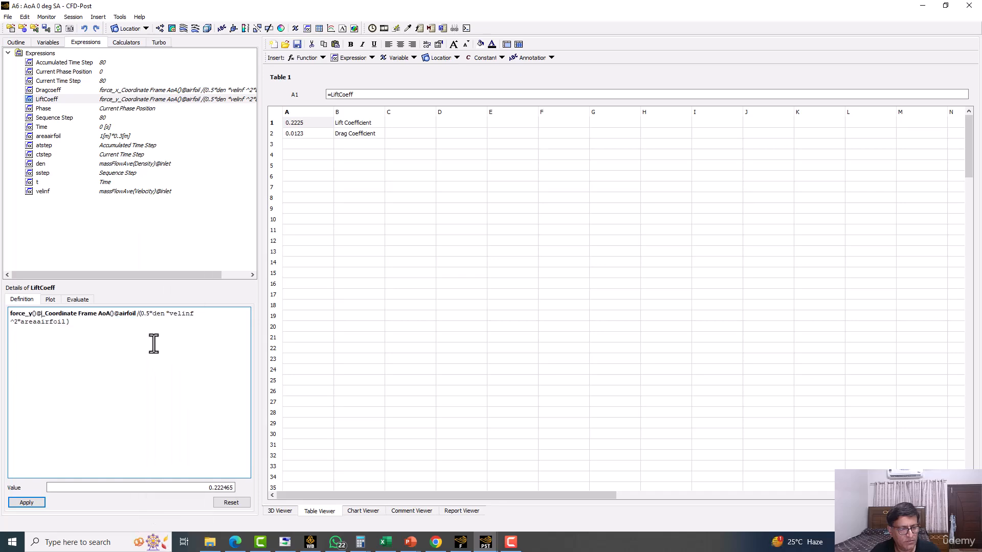
key("BackSpace")
key("BackSpace")
key("BackSpace")
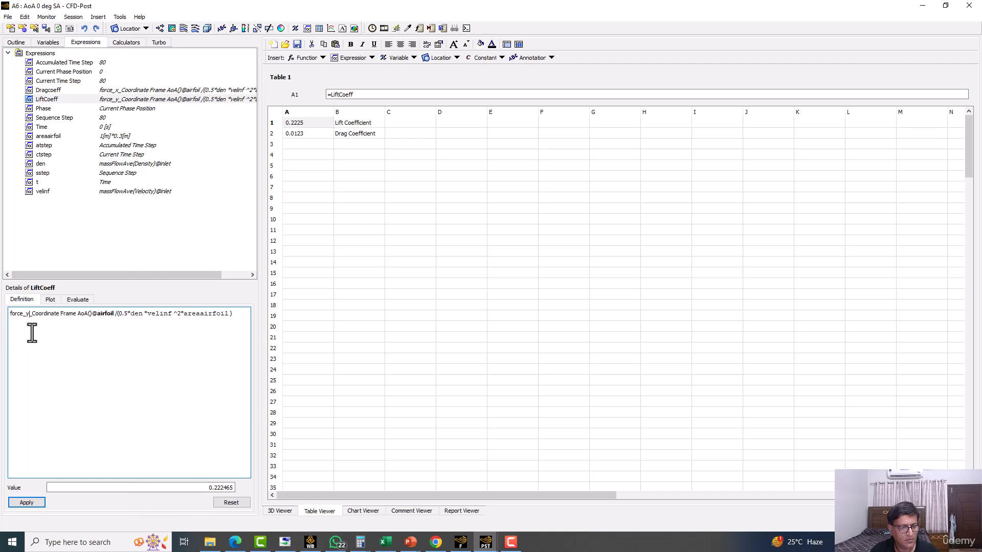
left_click(36, 505)
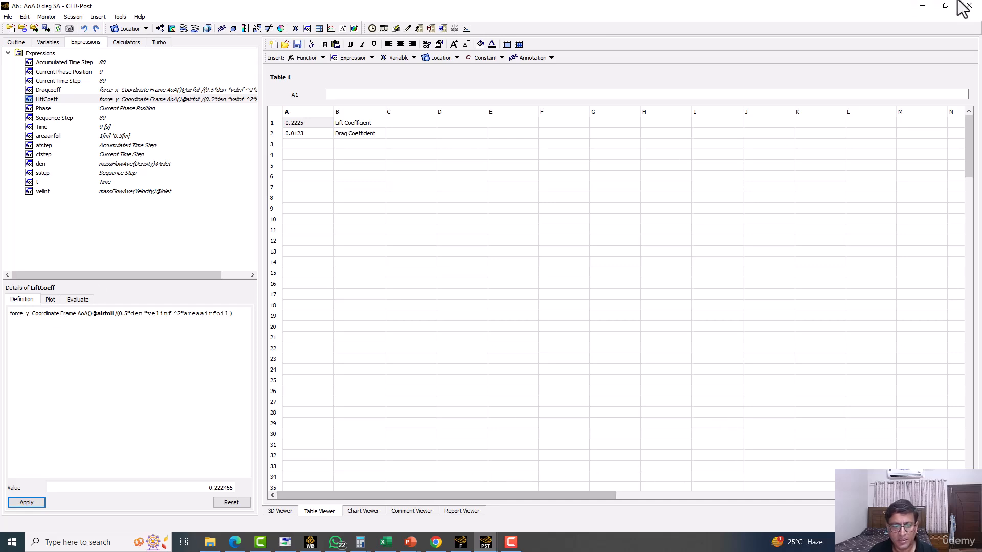
Step: Return to the NACA 2412 presentation in PowerPoint and examine the drag and lift coefficients with their errors for both angles of attack
mouse_move(411, 540)
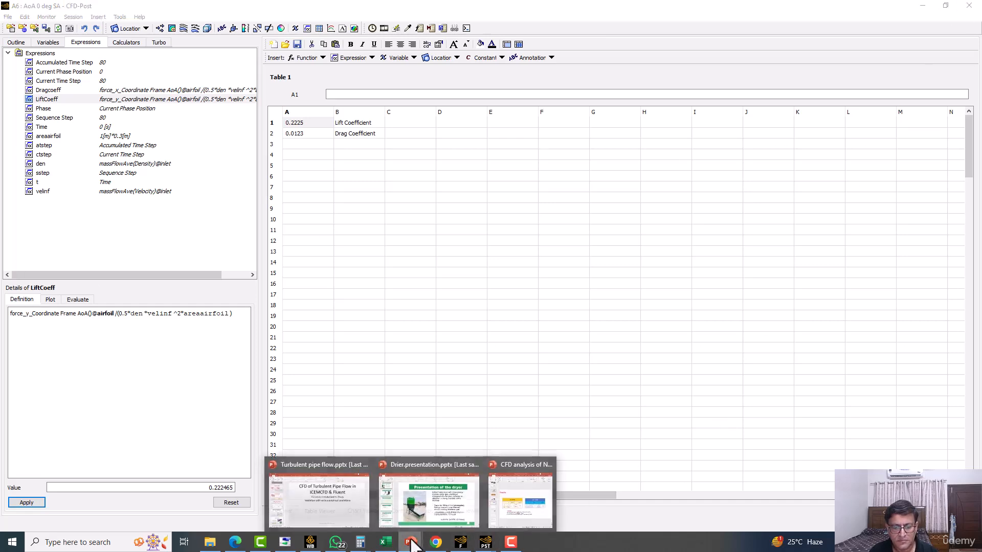
left_click(507, 499)
left_click_drag(318, 183, 311, 169)
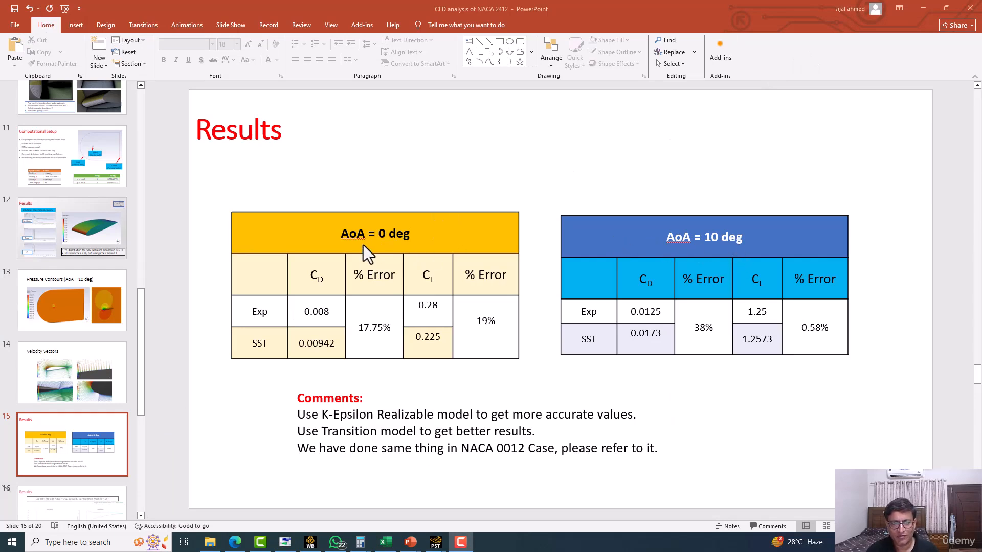
left_click(947, 8)
Step: Reopen the AoA 0 deg SA results from Workbench, refreshing them with the new upstream data, and bring up the PowerPoint Results slide
left_click(326, 367)
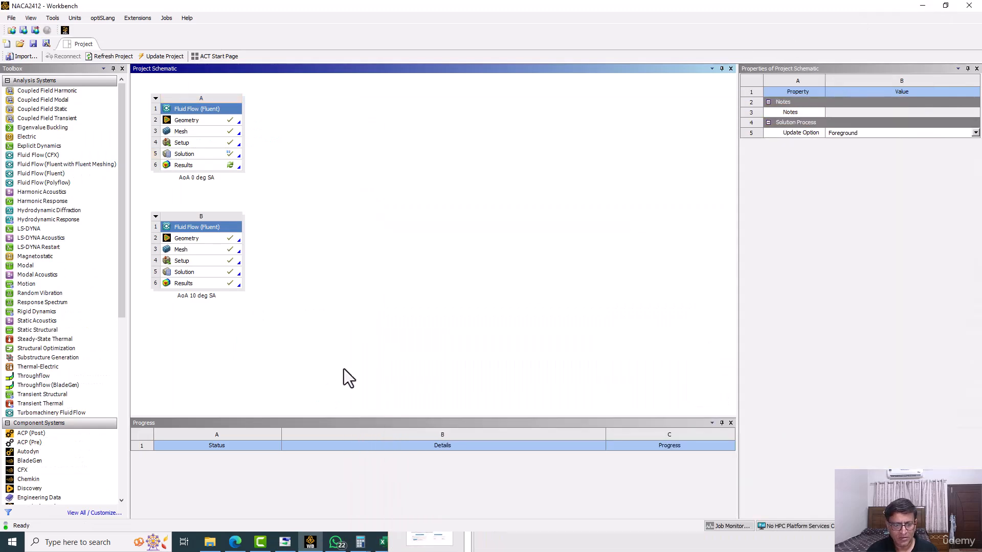
left_click(438, 548)
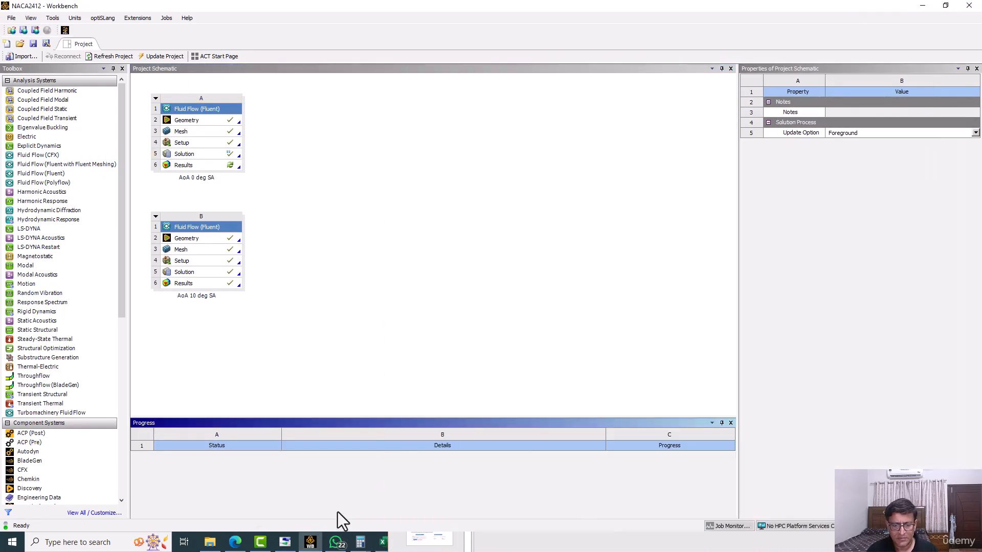
left_click(337, 521)
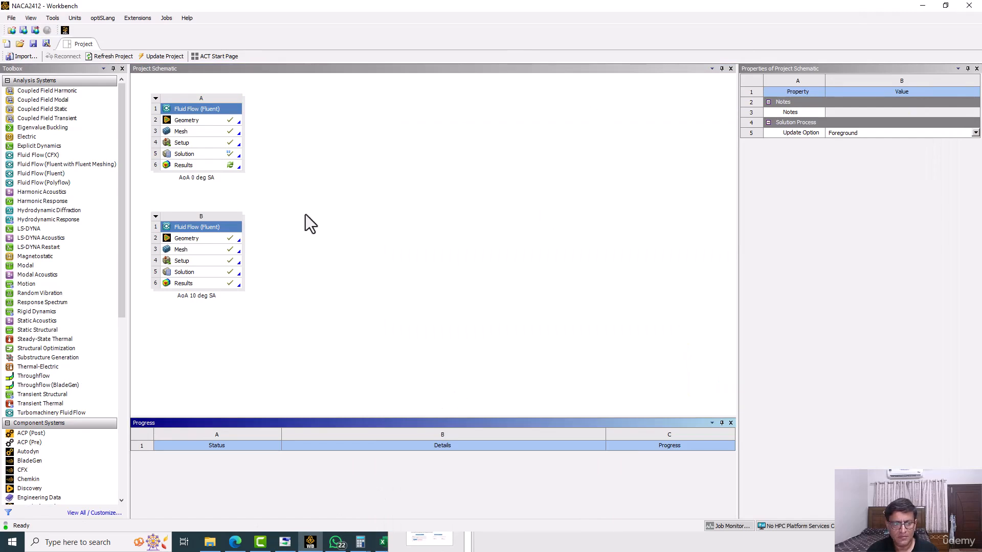
left_click(195, 284)
double_click(212, 161)
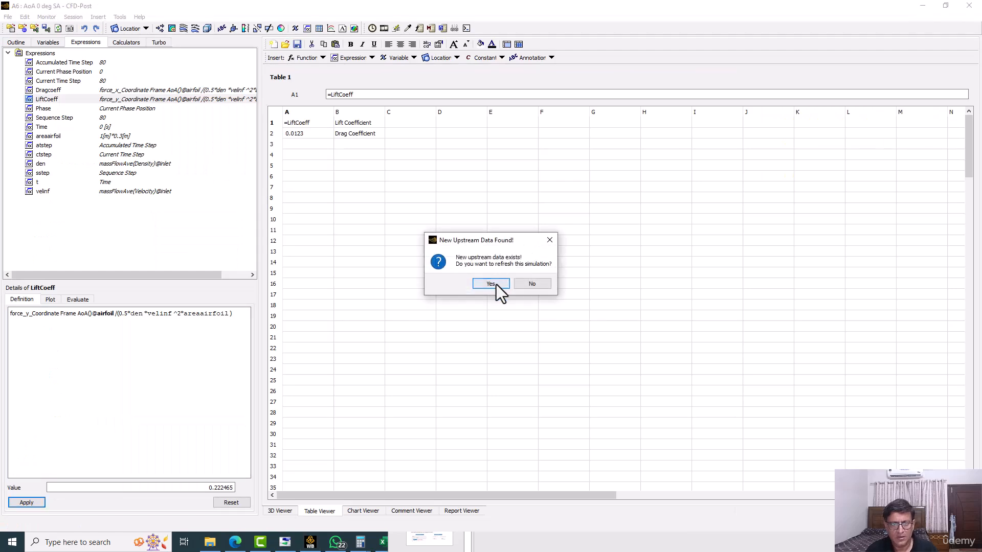
left_click(491, 284)
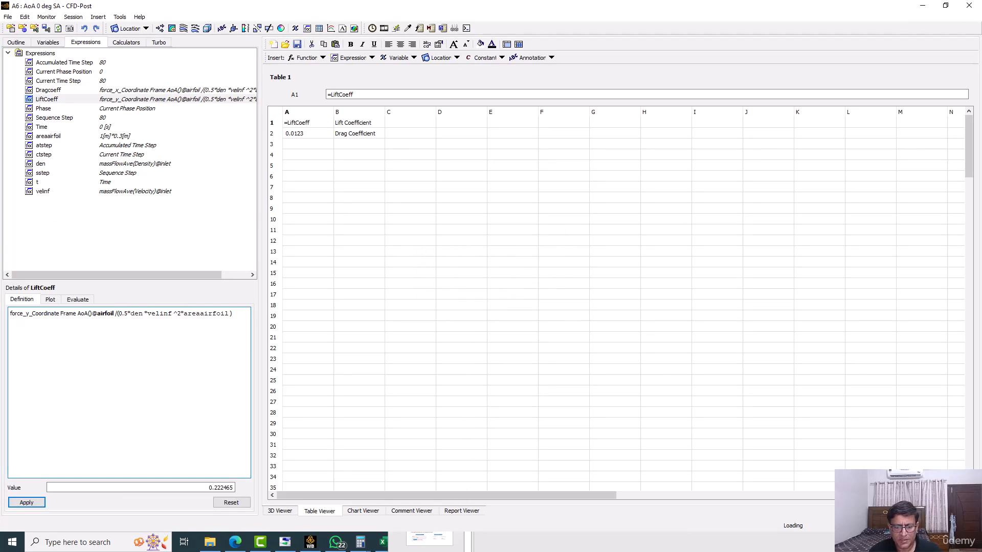
left_click(443, 543)
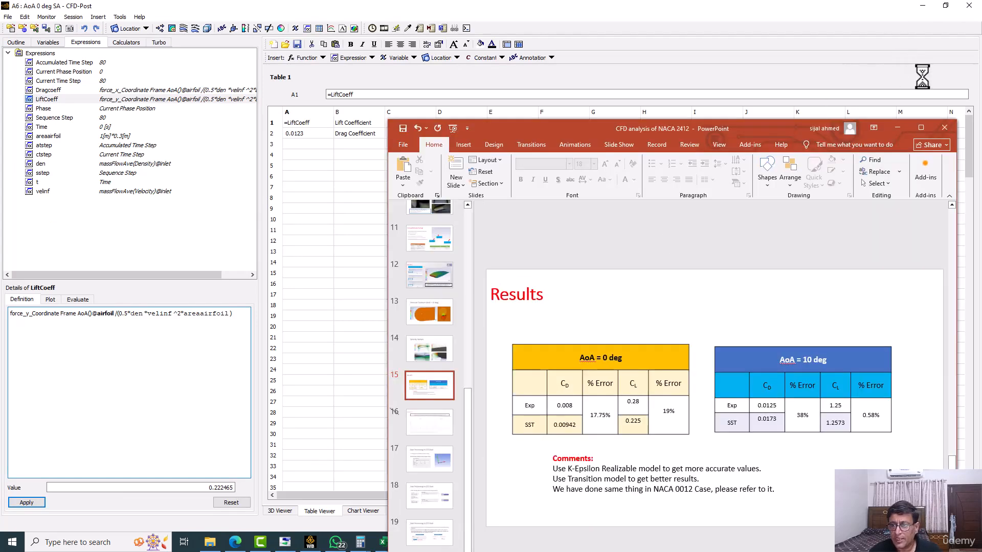
Step: Return to the CFD-Post table and re-evaluate the =LiftCoeff formula in cell A1 with the refreshed results
left_click(921, 127)
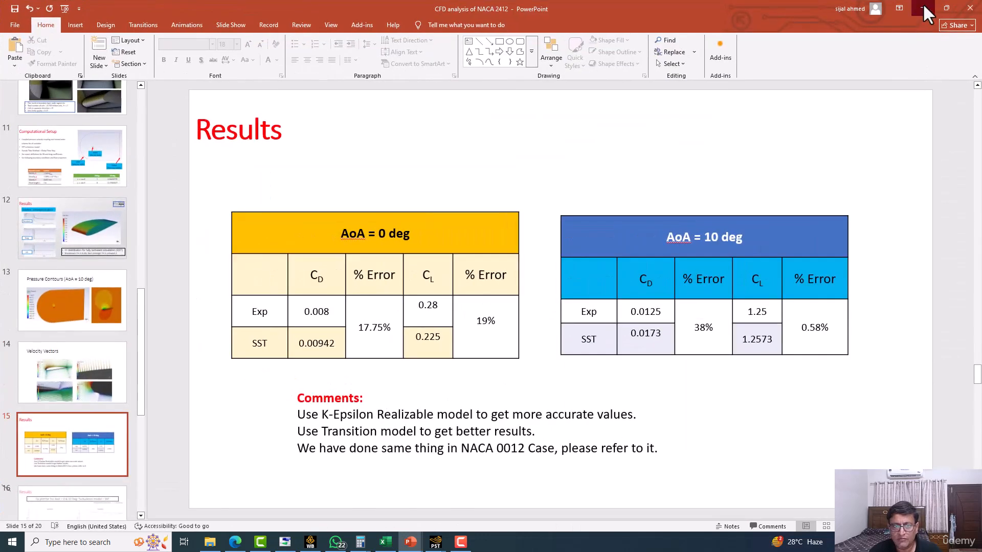
left_click(923, 7)
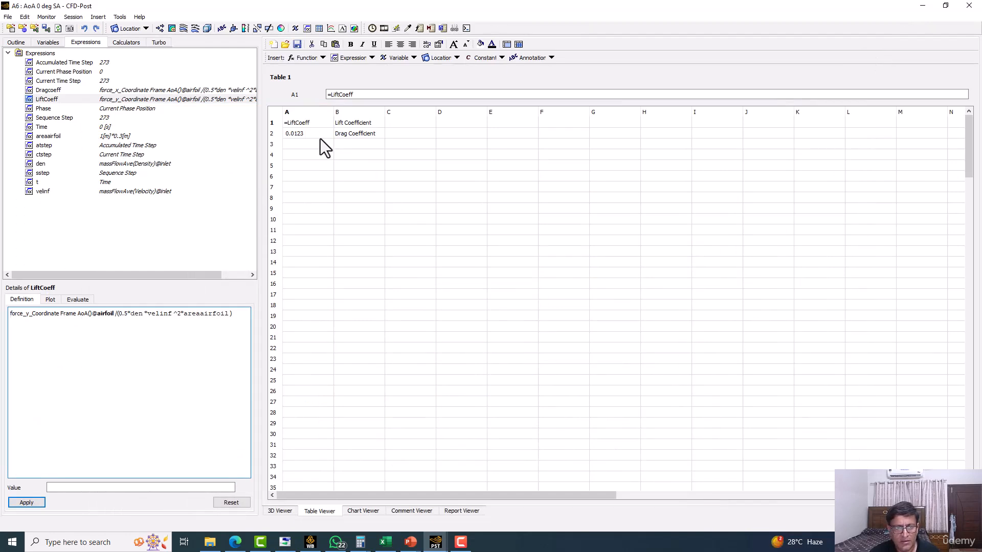
double_click(316, 123)
key("Return")
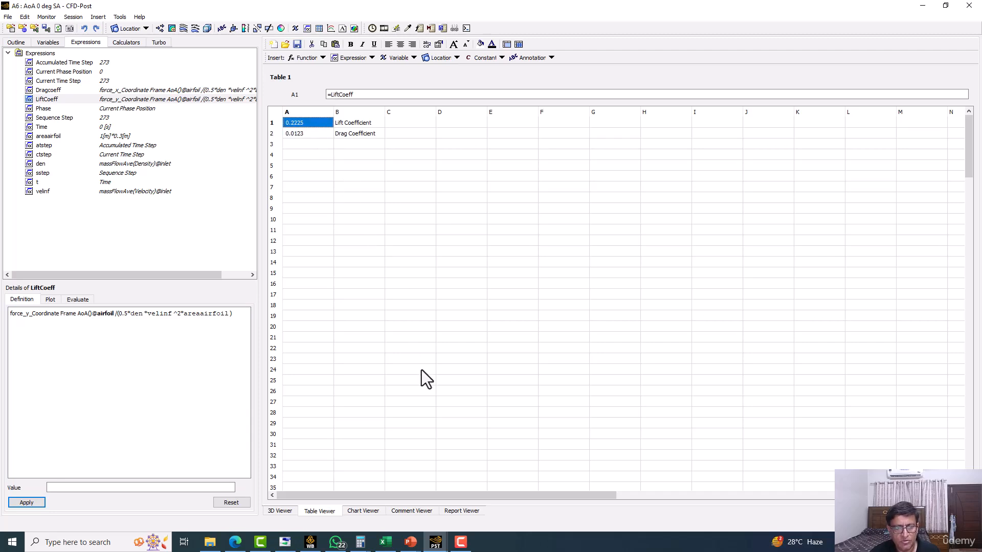
Step: Place the reduced NACA 2412 presentation window beside the CFD-Post table and compare the lift and drag coefficients with the AoA = 0 deg reference values
mouse_move(409, 541)
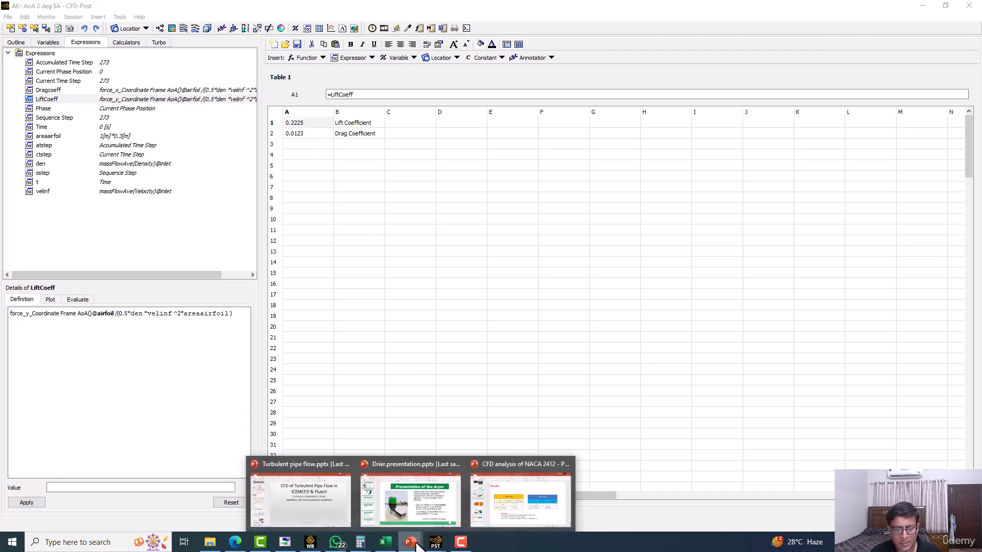
left_click(514, 506)
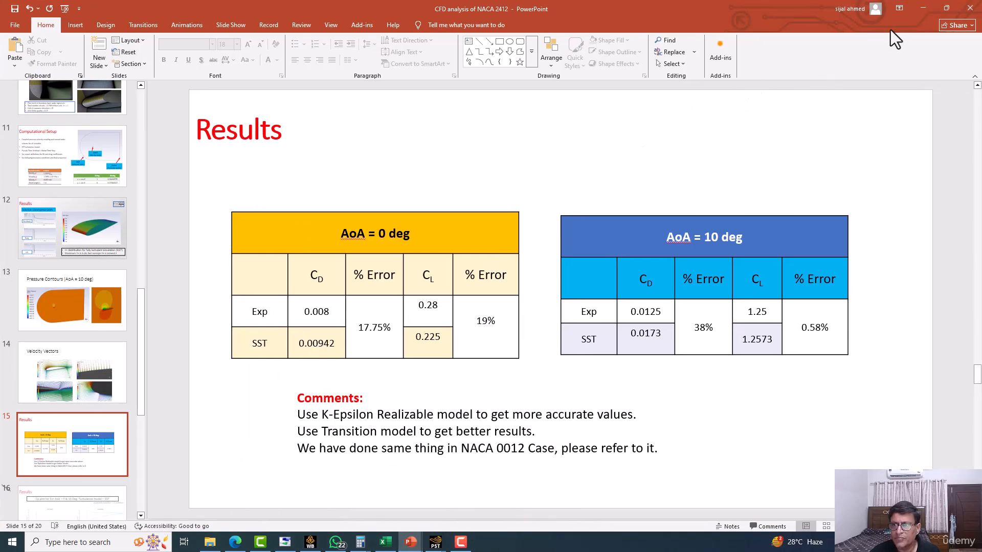
left_click(943, 8)
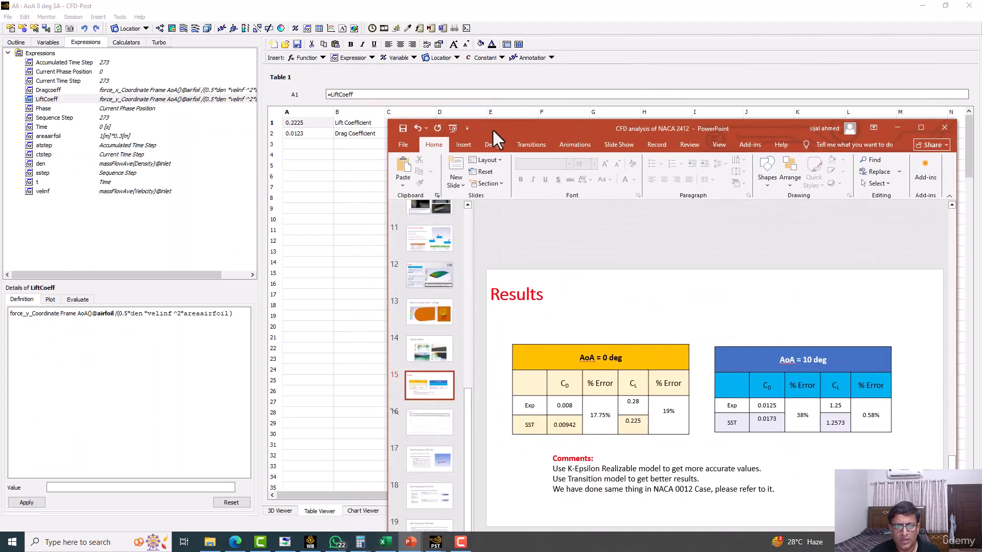
left_click_drag(504, 128, 529, 112)
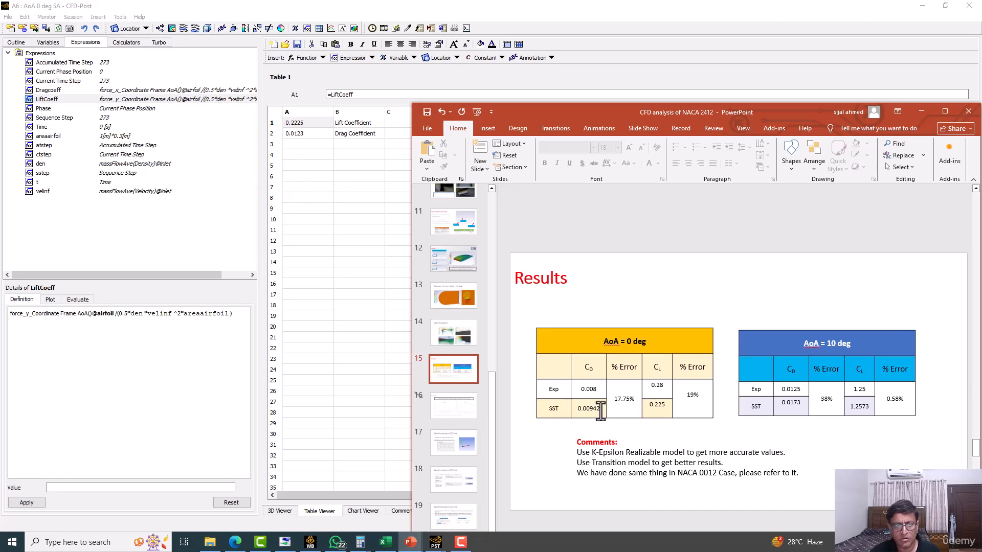
left_click_drag(577, 409, 599, 408)
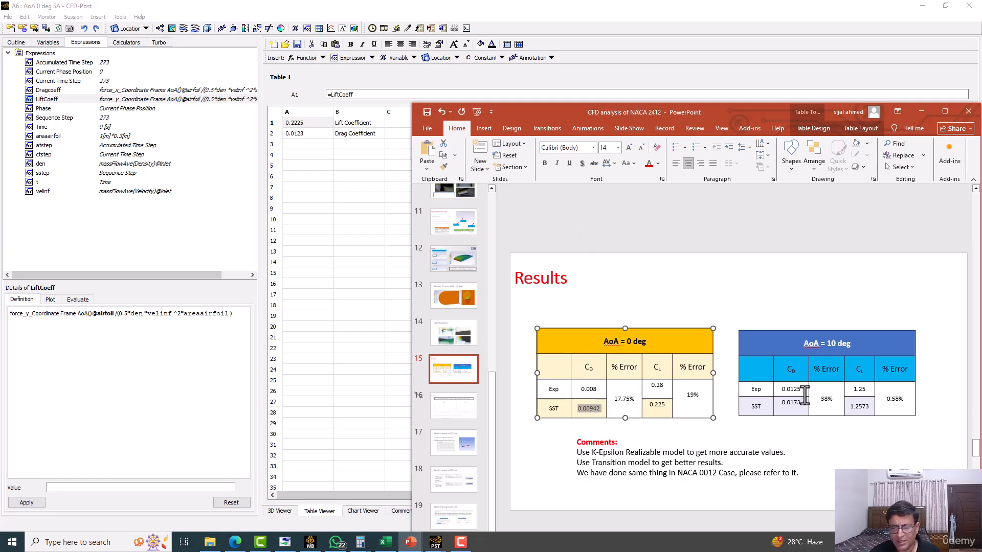
left_click(295, 207)
left_click(310, 124)
left_click(307, 135)
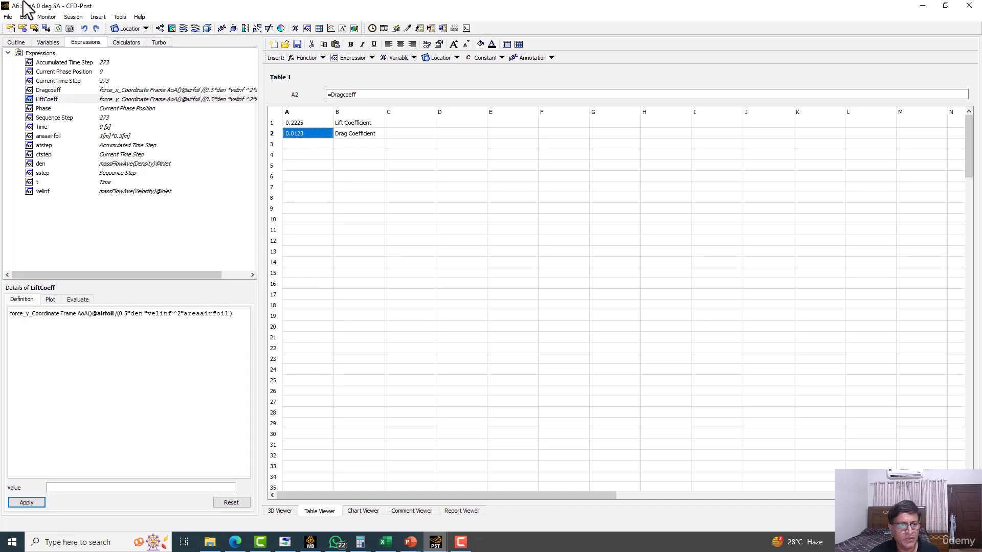
Step: Insert a velocity vector plot with sym1 as its location and apply it
left_click(161, 29)
left_click(201, 69)
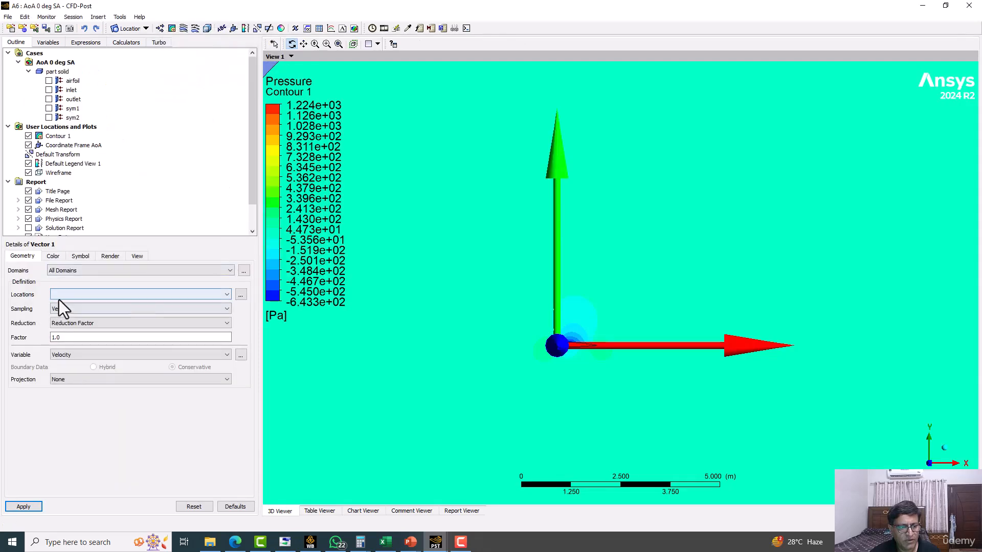
left_click(59, 297)
left_click(76, 323)
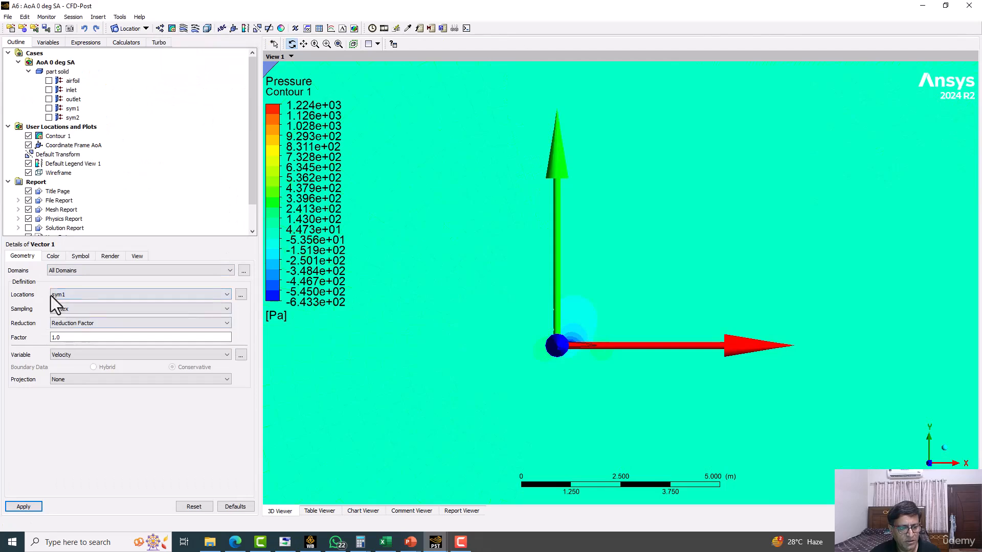
left_click(36, 511)
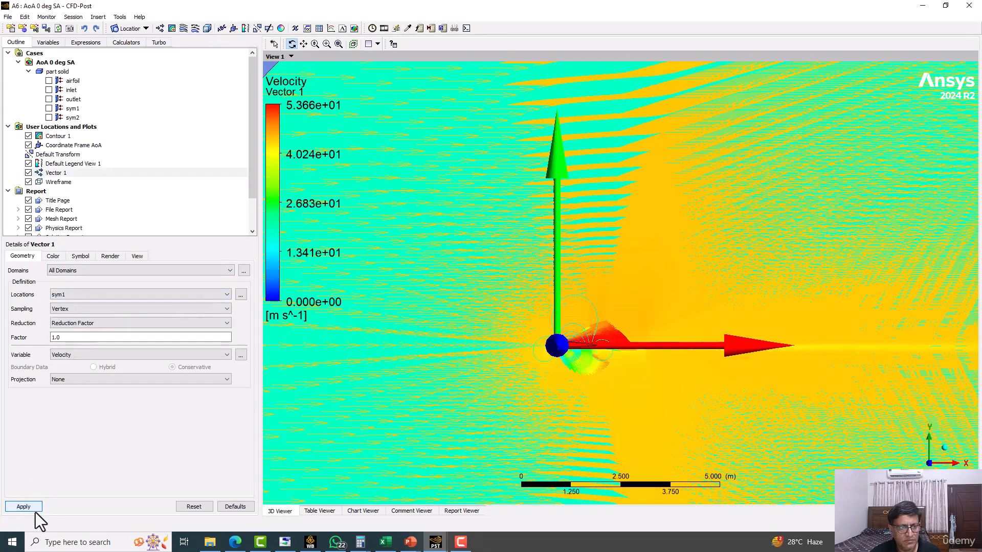
Step: Hide the pressure contour and the AoA coordinate frame, and display the airfoil surface with the vectors
left_click(32, 138)
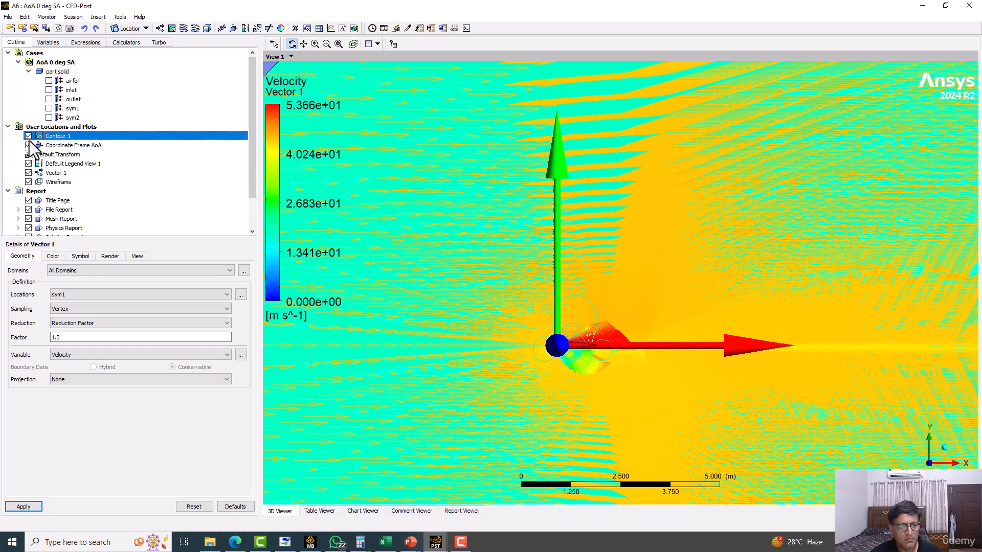
left_click(29, 136)
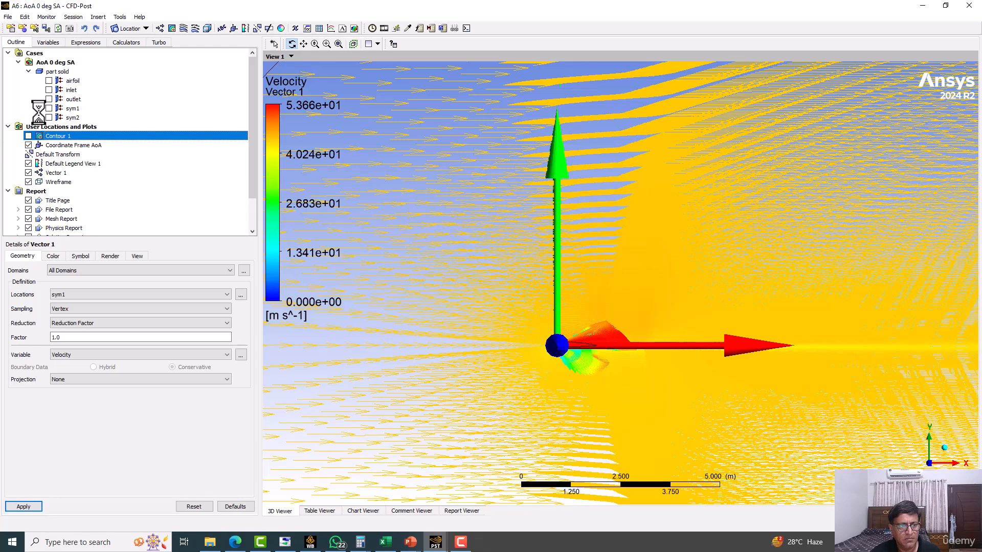
left_click(49, 81)
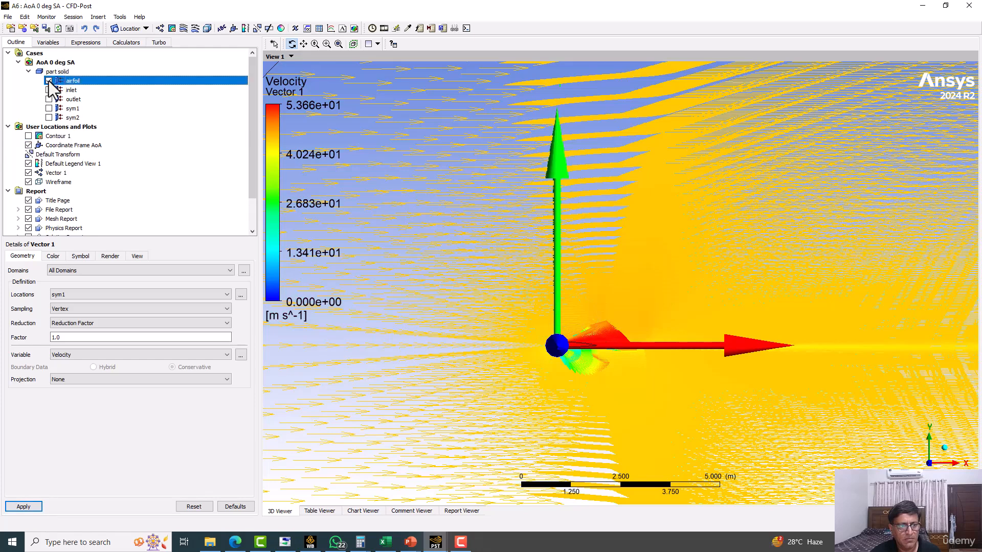
left_click(29, 145)
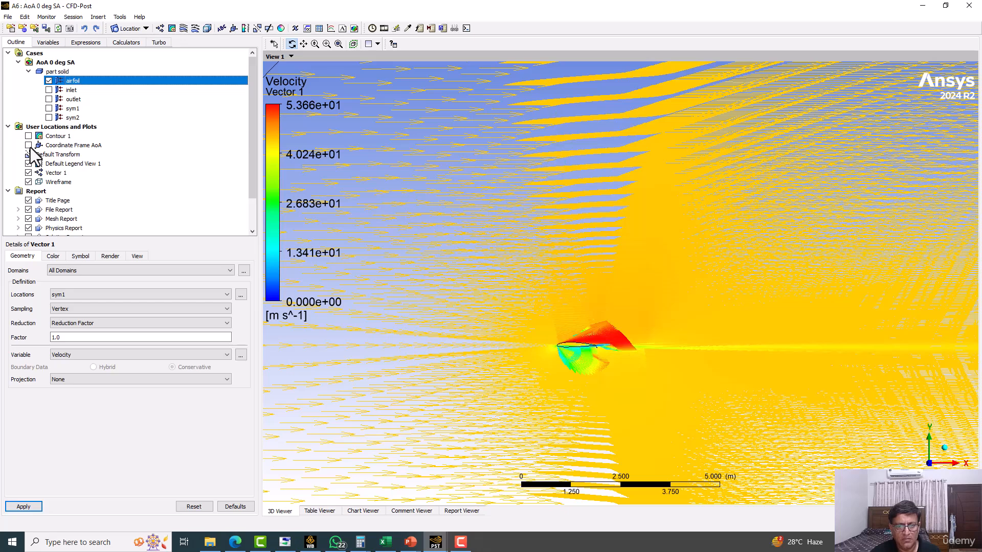
scroll(373, 263, "down", 1)
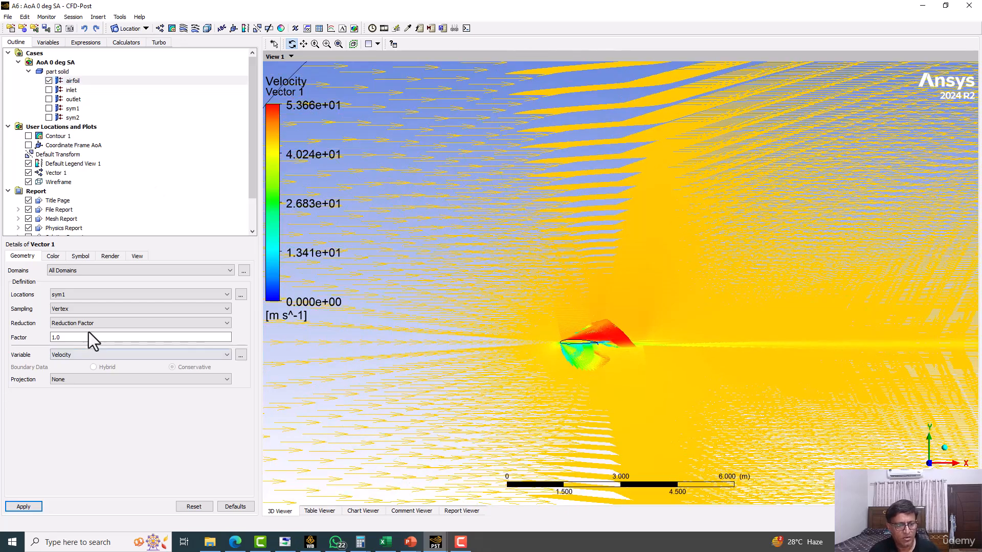
Step: Set the vector plot's symbol size to 0.1, apply it, and inspect the velocity vectors around the airfoil up close
left_click(78, 256)
double_click(63, 285)
type("0.1")
left_click(23, 506)
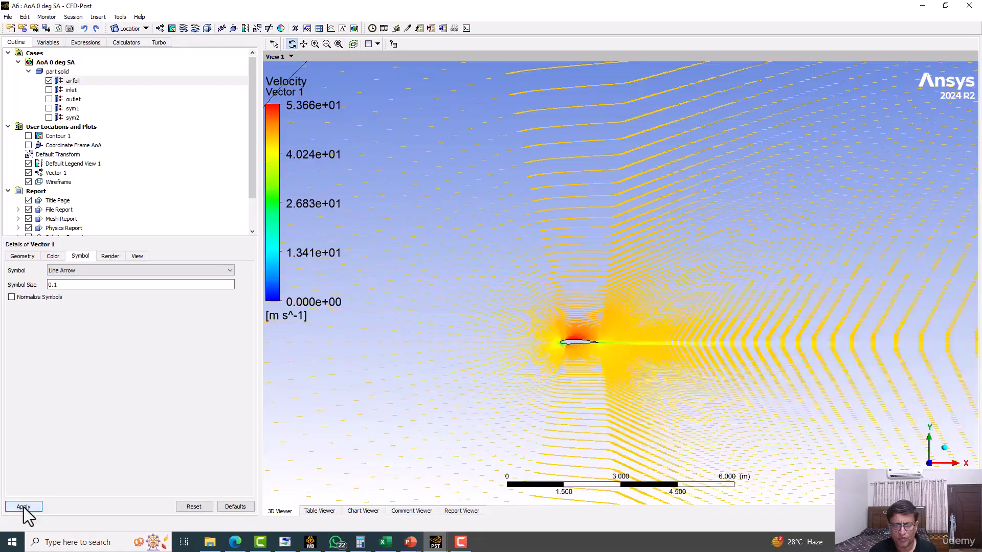
scroll(631, 339, "up", 3)
scroll(517, 380, "up", 2)
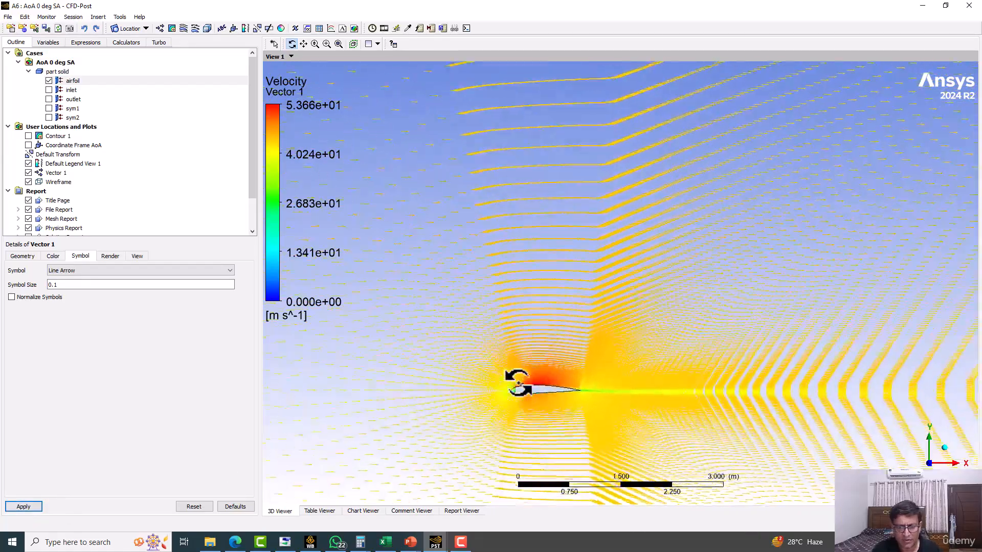
scroll(515, 393, "up", 4)
middle_click_drag(515, 394, 612, 280, "ctrl")
scroll(571, 365, "up", 2)
middle_click_drag(572, 365, 408, 357)
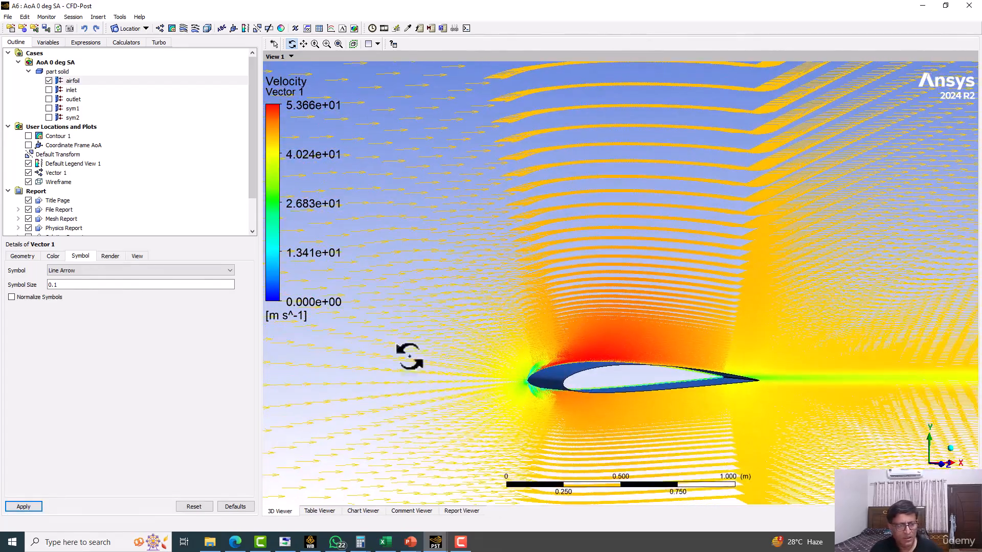
Step: Set the symbol size of Vector 1 to 0.04 and examine the arrows around the airfoil's leading edge
left_click(74, 286)
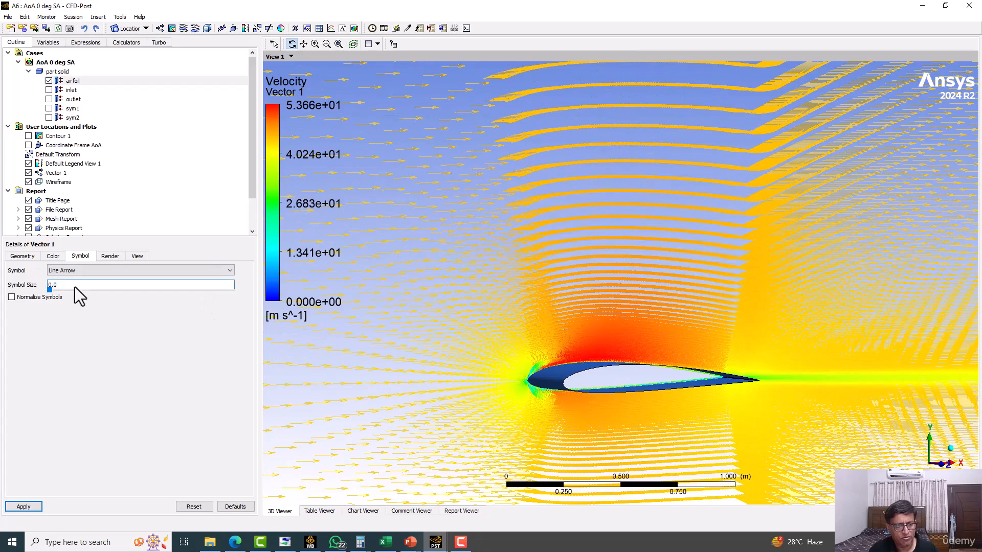
left_click(29, 507)
scroll(366, 355, "up", 4)
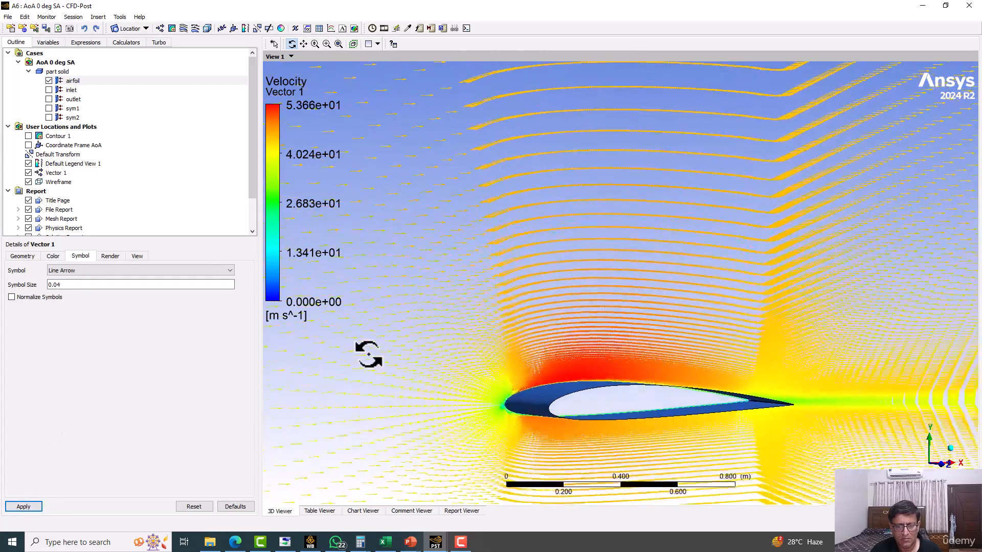
middle_click_drag(368, 354, 464, 315)
scroll(463, 317, "up", 5)
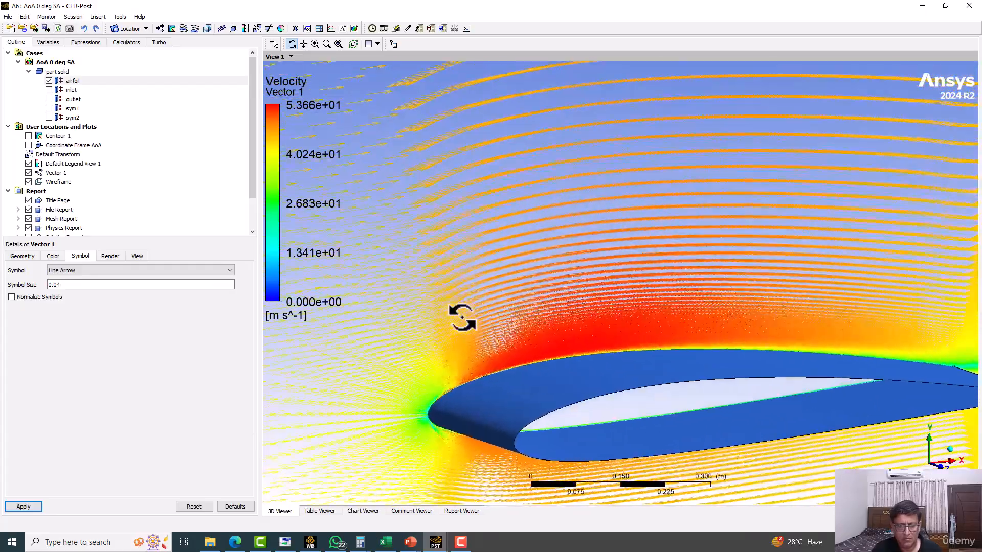
scroll(463, 318, "up", 3)
middle_click_drag(368, 443, 547, 282, "ctrl")
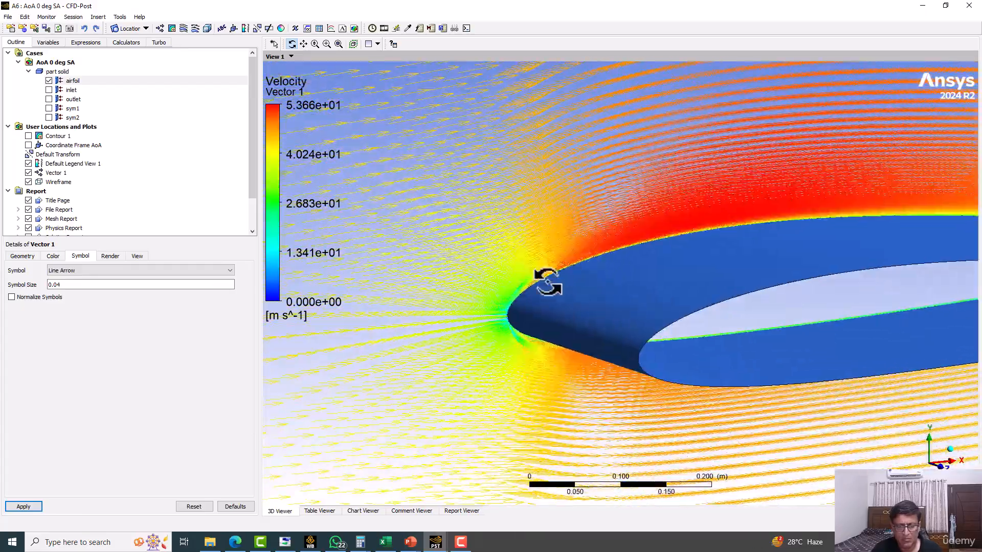
scroll(547, 282, "up", 3)
scroll(547, 282, "up", 3)
Step: Reduce the symbol size of Vector 1 to 0.01 and apply it
double_click(98, 285)
type("01")
left_click(23, 506)
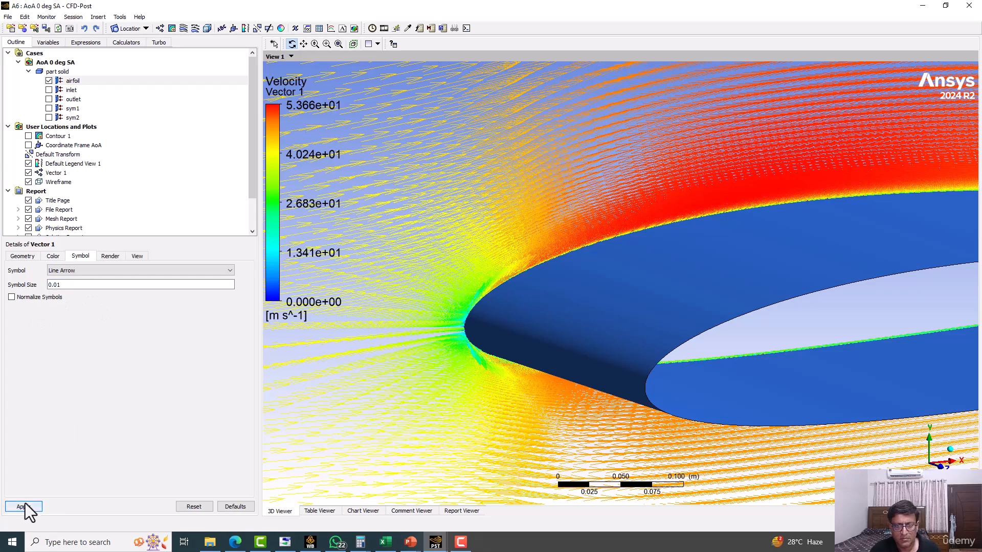
Step: Set the symbol size of Vector 1 to 0.001 for a close-up of the airfoil's upper surface near the leading edge
scroll(493, 252, "up", 3)
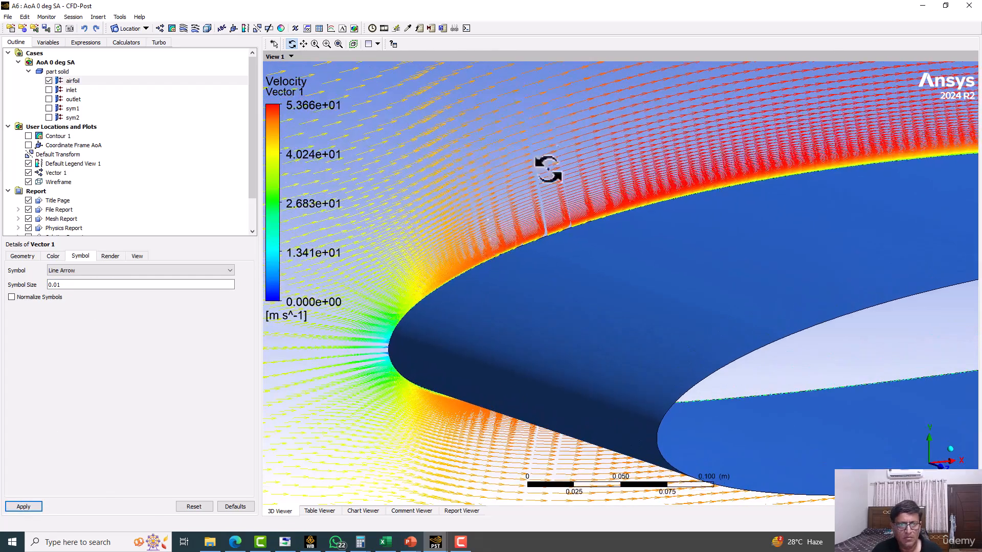
left_click(326, 44)
left_click_drag(383, 265, 498, 308)
left_click_drag(528, 224, 669, 324)
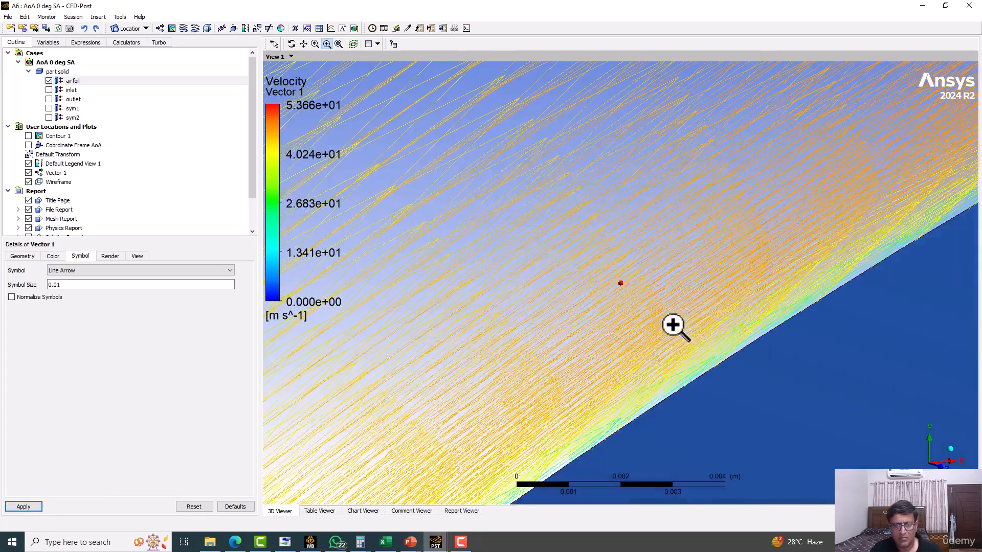
left_click(130, 284)
type("0.001")
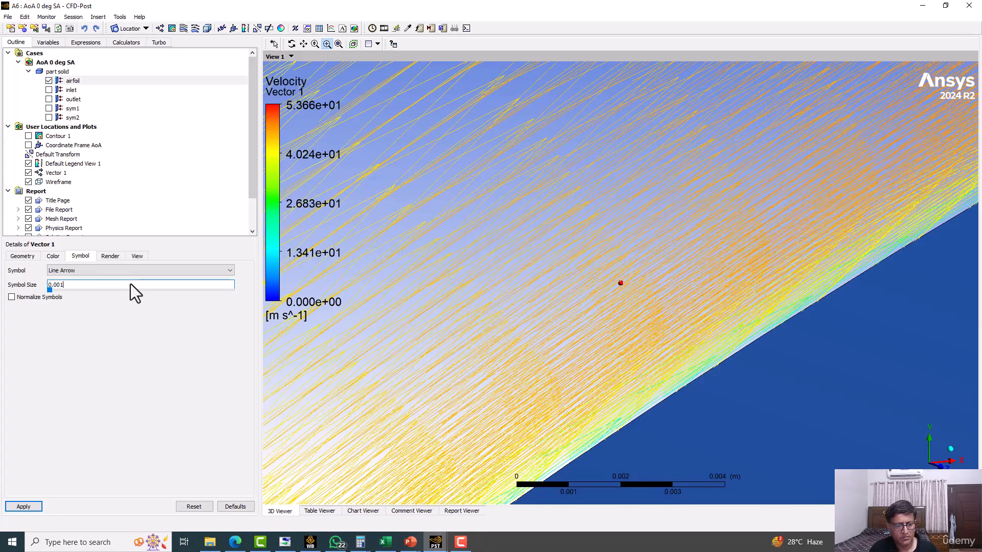
left_click(23, 506)
Step: Change the symbol of Vector 1 from line arrows to Arrow3D and apply it
scroll(588, 322, "down", 3)
middle_click_drag(592, 351, 585, 252, "ctrl")
left_click_drag(469, 305, 554, 379)
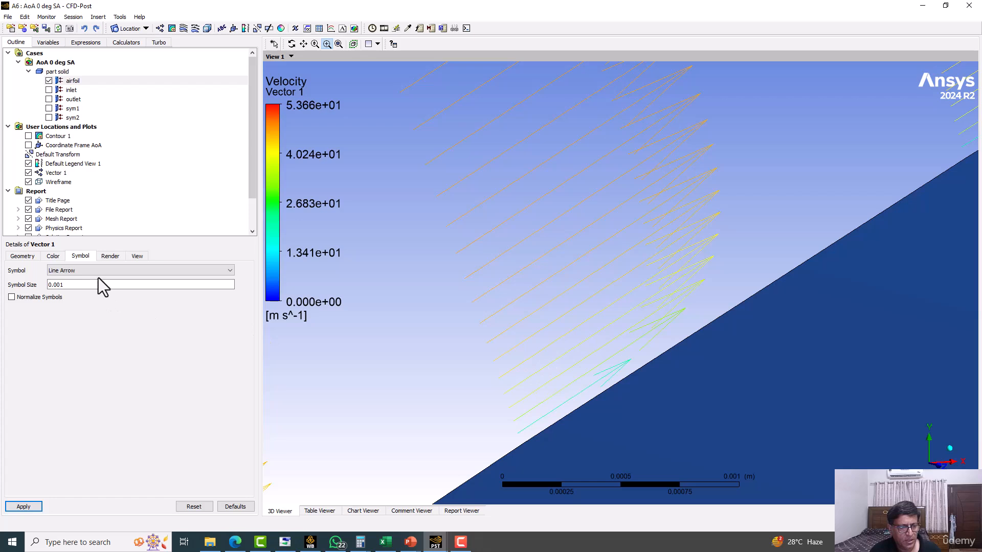
left_click(53, 270)
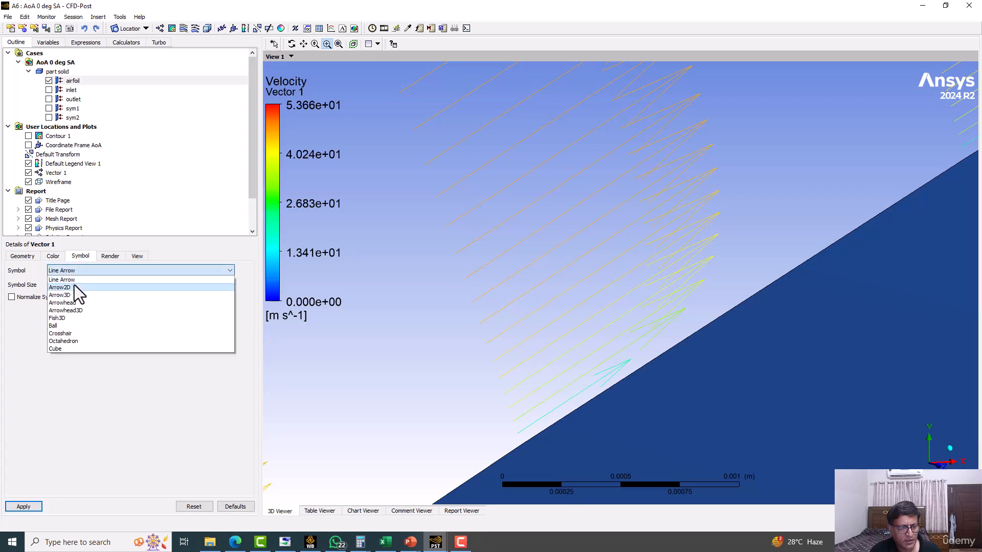
left_click(69, 294)
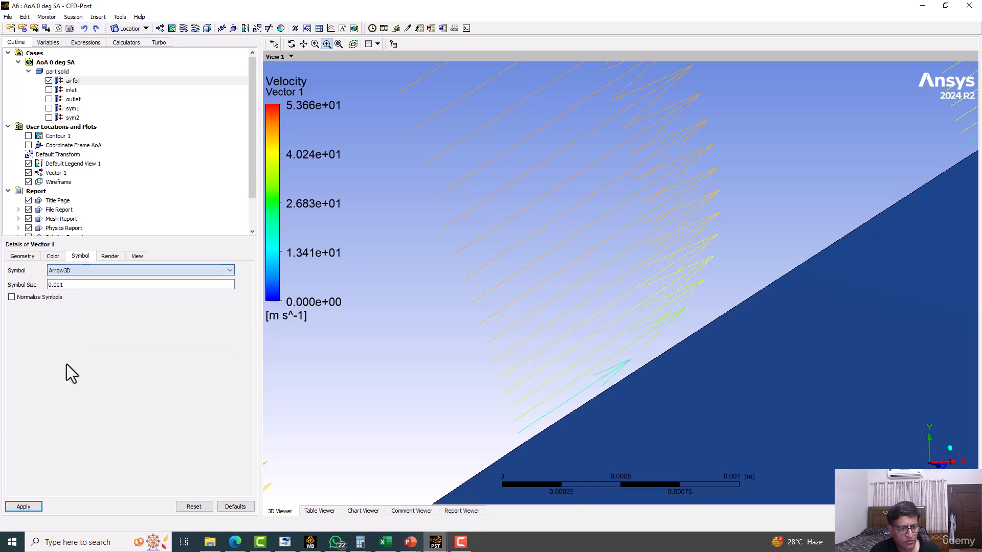
left_click(19, 506)
Step: Examine the near-wall velocity profiles along the airfoil's upper surface, from close up out to the leading edge
scroll(427, 276, "down", 5)
scroll(613, 339, "down", 8)
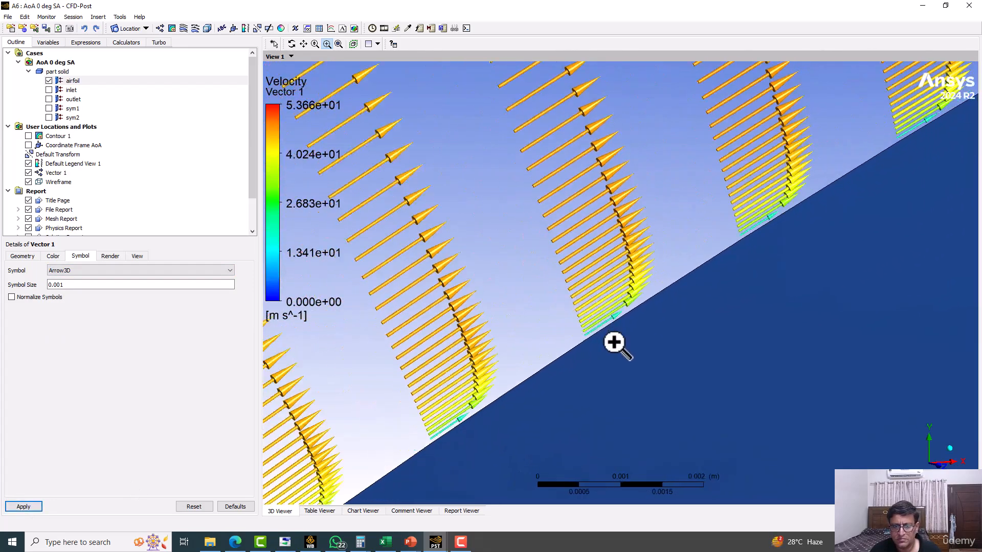
scroll(612, 345, "up", 4)
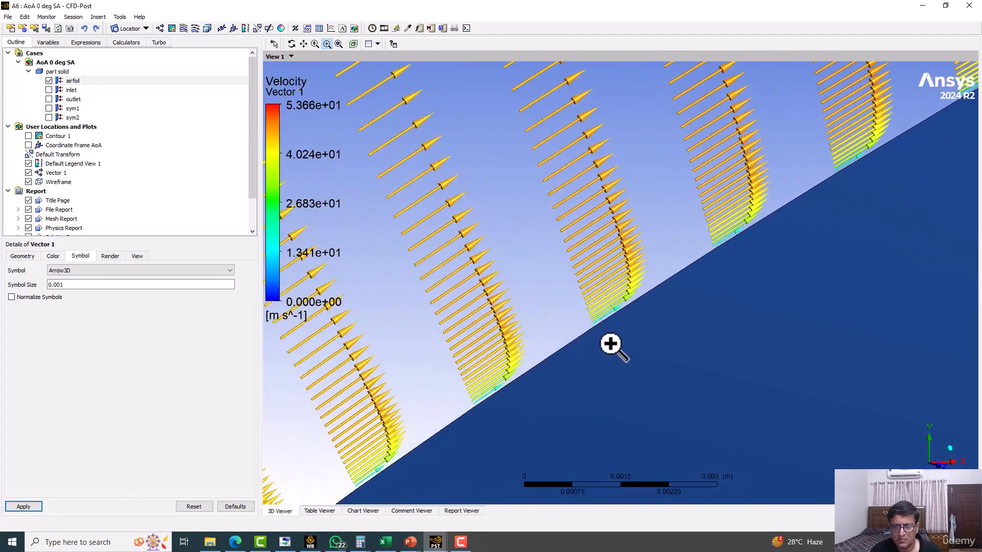
scroll(611, 344, "up", 3)
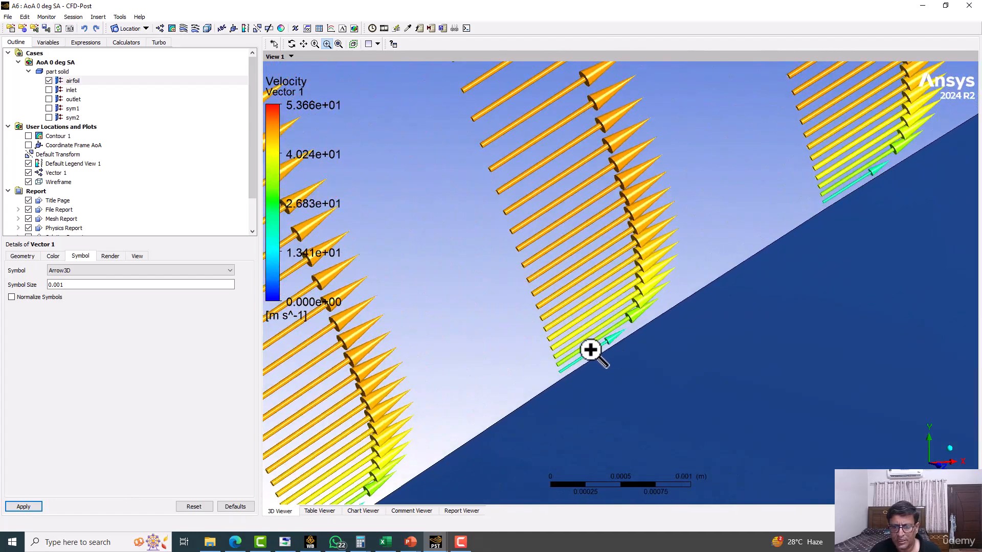
scroll(555, 310, "up", 2)
middle_click_drag(551, 306, 533, 300)
scroll(676, 253, "down", 8)
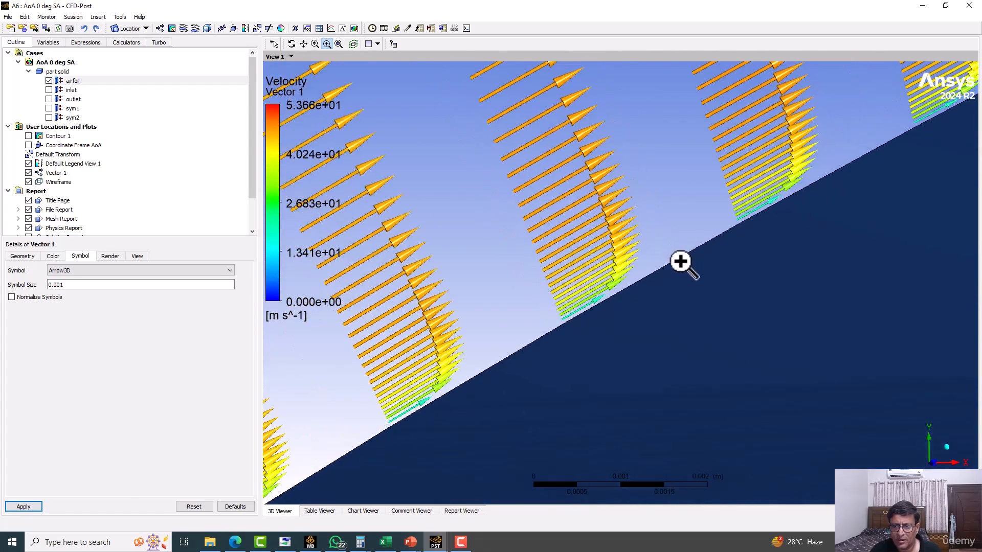
scroll(755, 285, "down", 6)
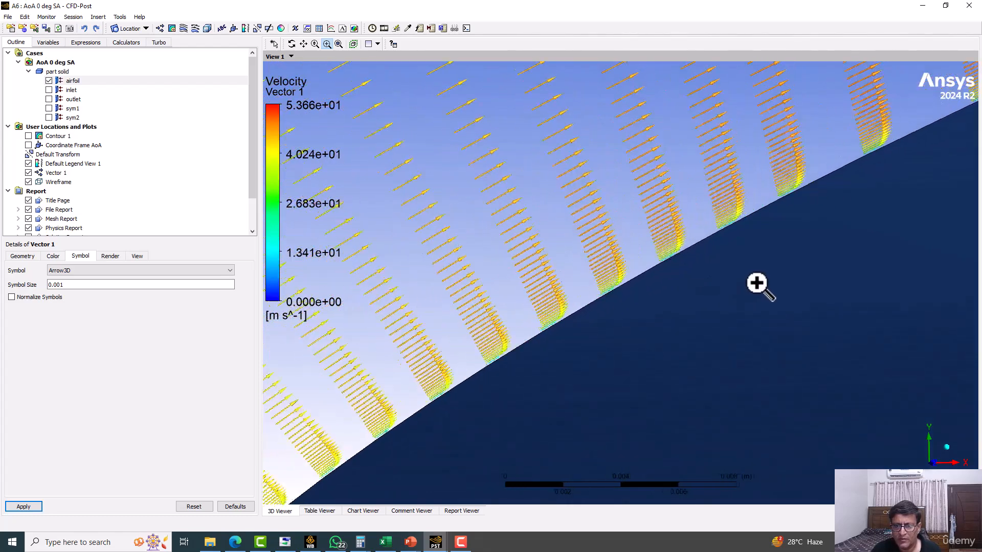
scroll(757, 284, "down", 6)
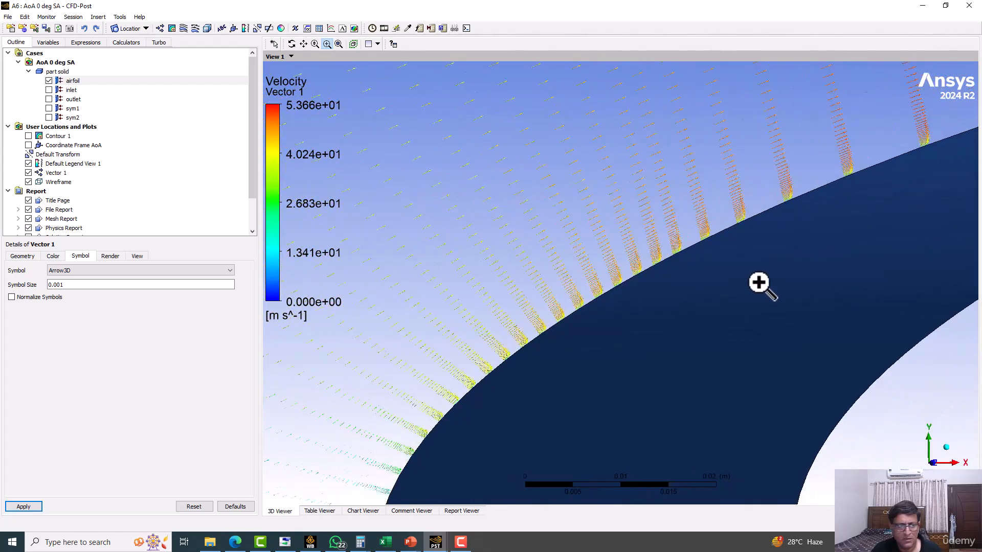
Step: Set the constant color of the airfoil surface to grey and apply it
left_click(79, 82)
left_click(85, 287)
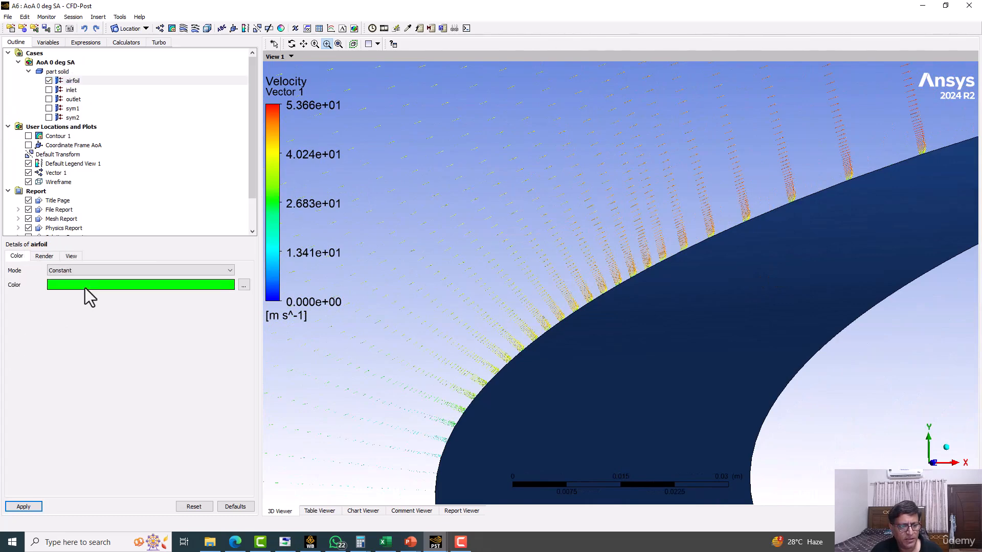
left_click(85, 287)
left_click(85, 287)
left_click(85, 287)
left_click(84, 287)
left_click(85, 287)
left_click(28, 509)
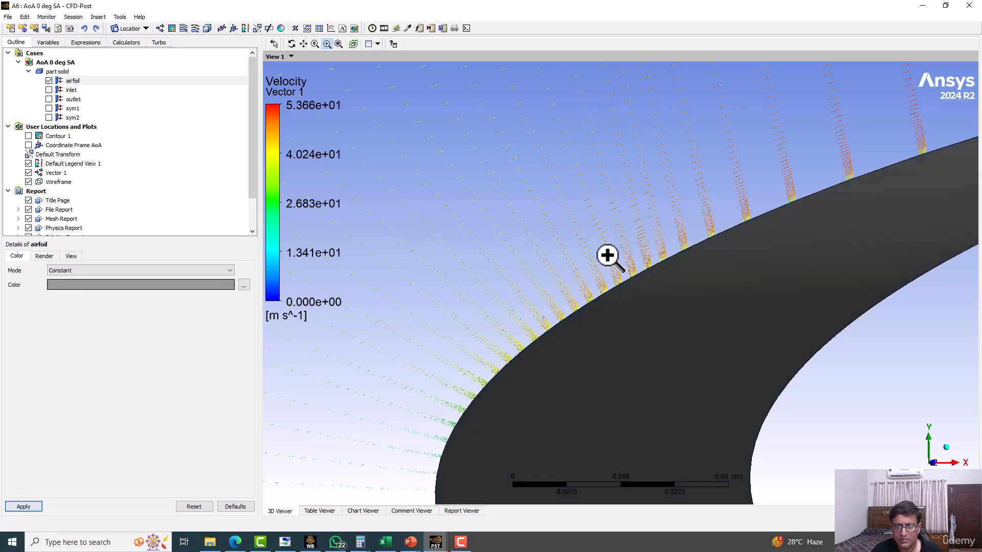
Step: Examine the boundary-layer velocity arrows against the grey airfoil surface, from a single profile out to the whole leading edge
scroll(615, 247, "down", 1)
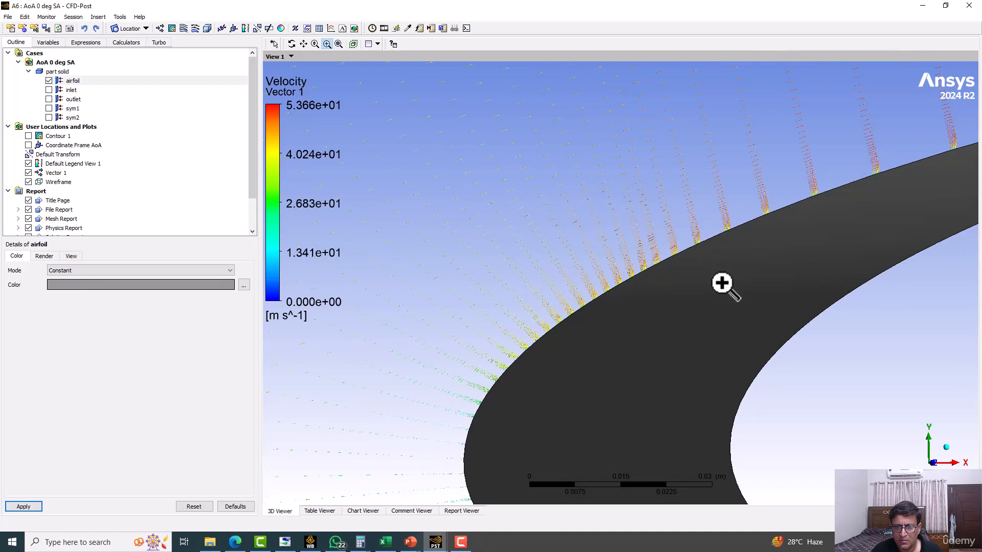
left_click_drag(721, 284, 565, 226)
left_click_drag(423, 217, 585, 335)
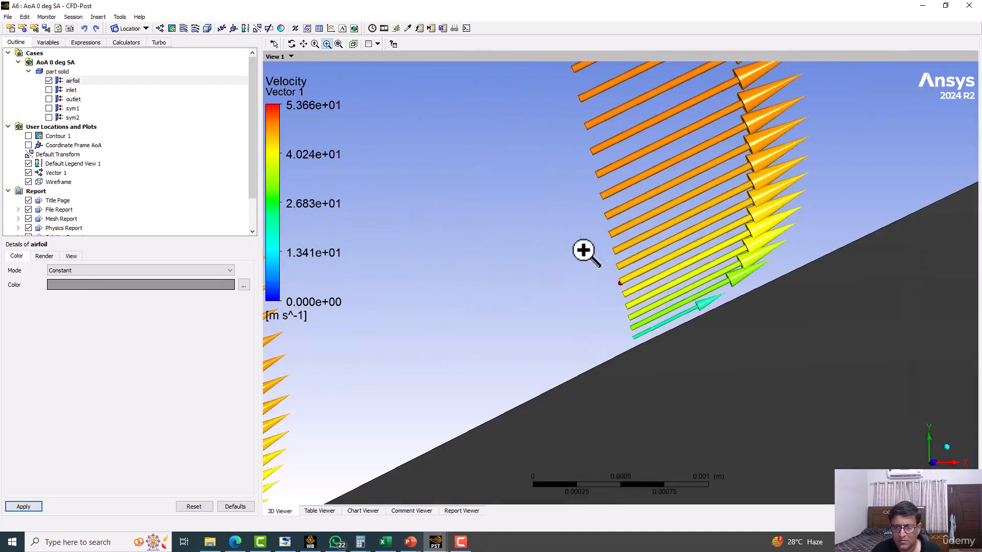
middle_click_drag(536, 260, 493, 275, "ctrl")
scroll(716, 363, "up", 4)
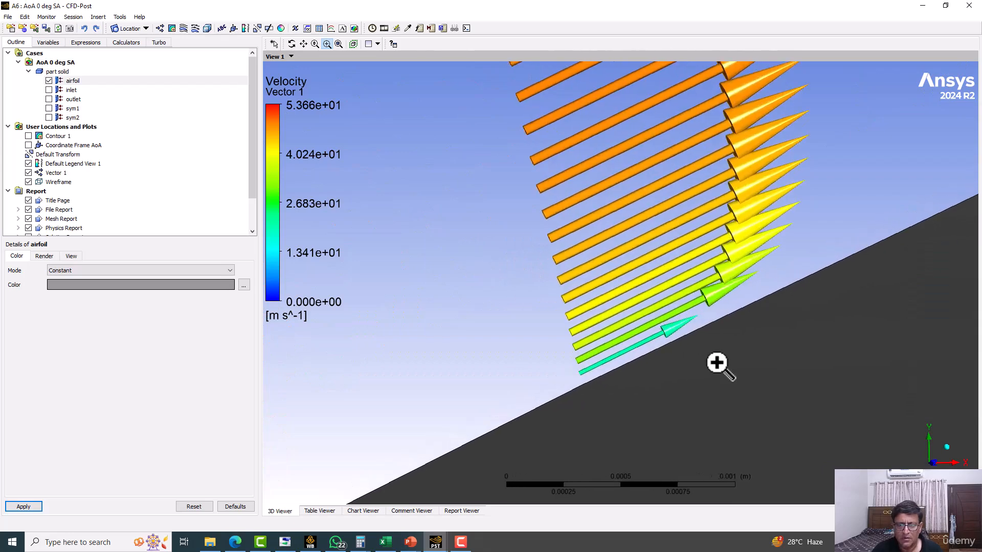
scroll(711, 364, "down", 8)
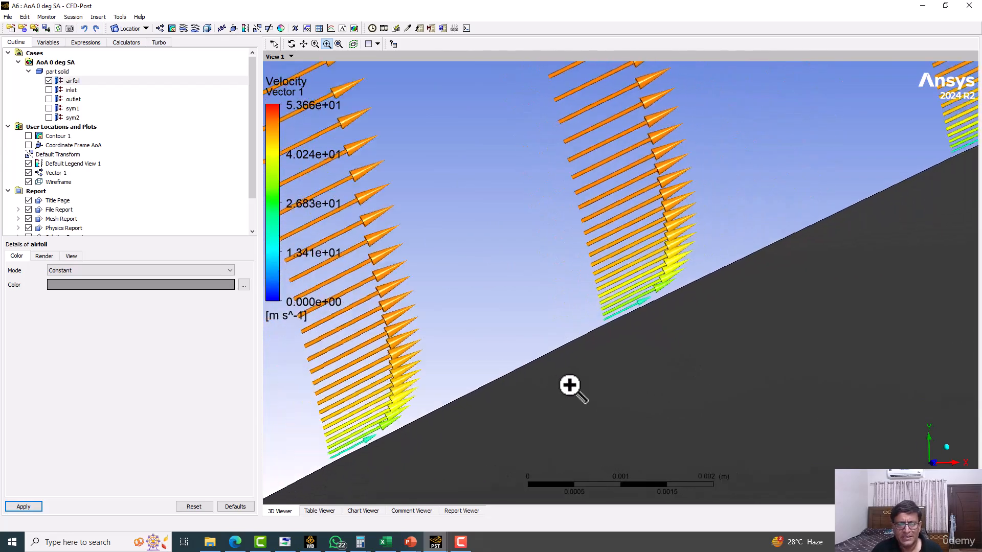
scroll(568, 379, "down", 8)
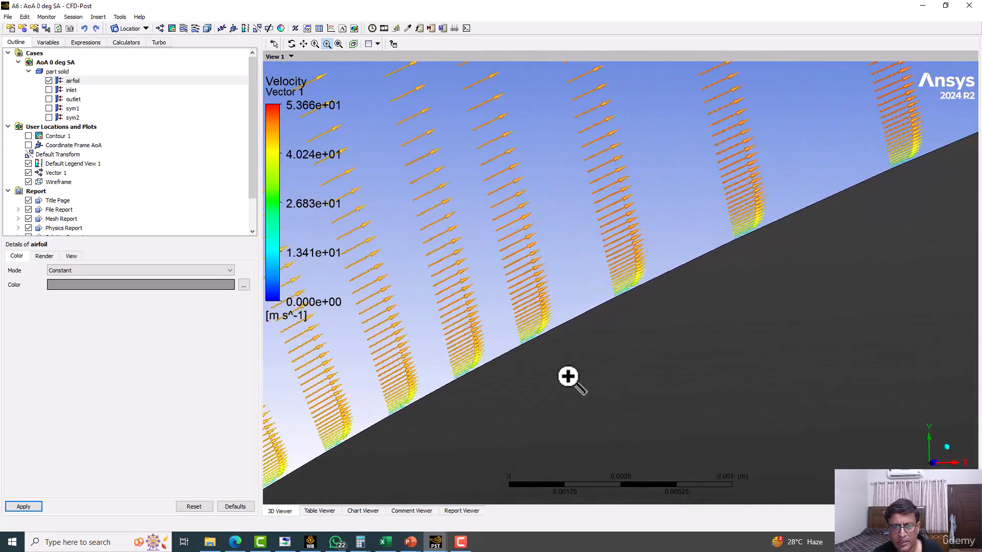
scroll(568, 378, "down", 8)
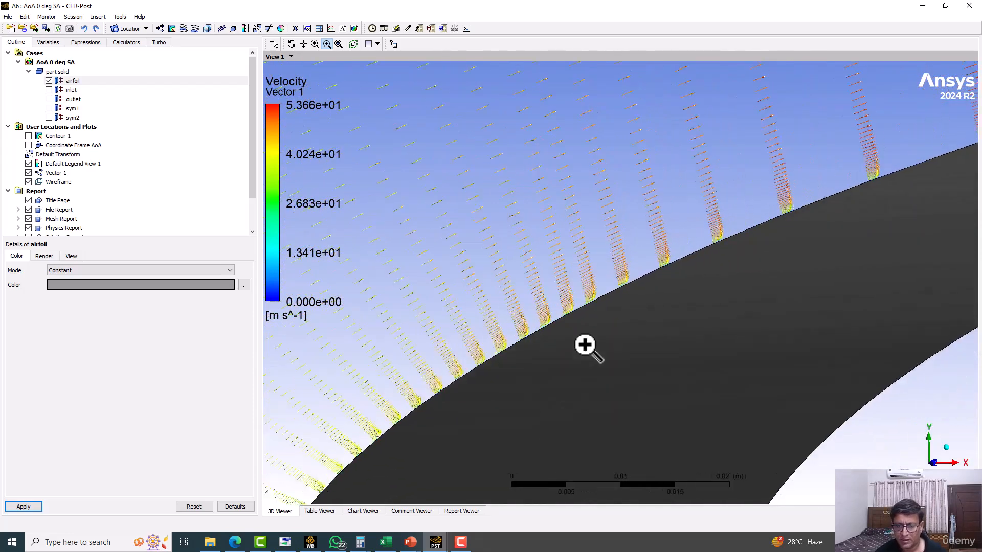
scroll(585, 346, "down", 8)
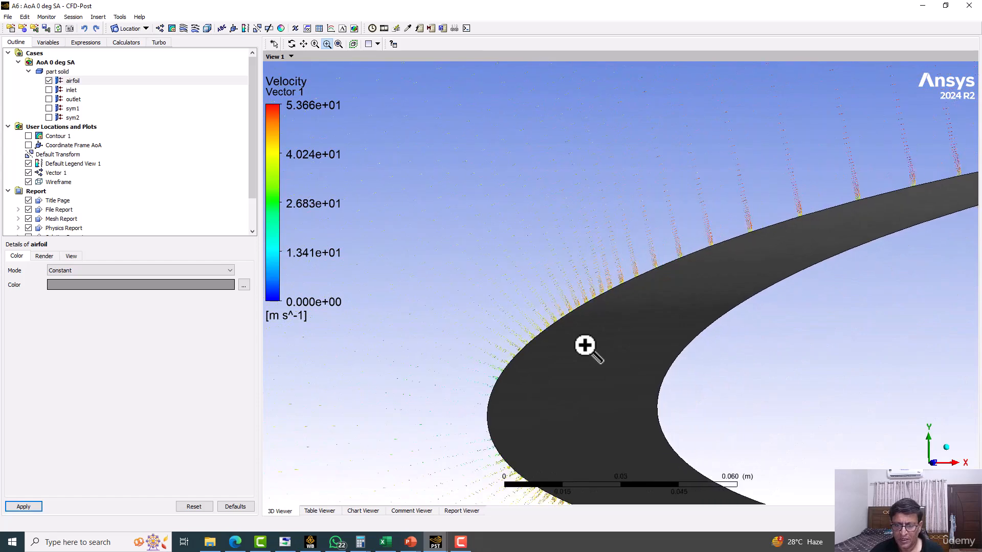
scroll(584, 346, "down", 2)
scroll(584, 346, "down", 3)
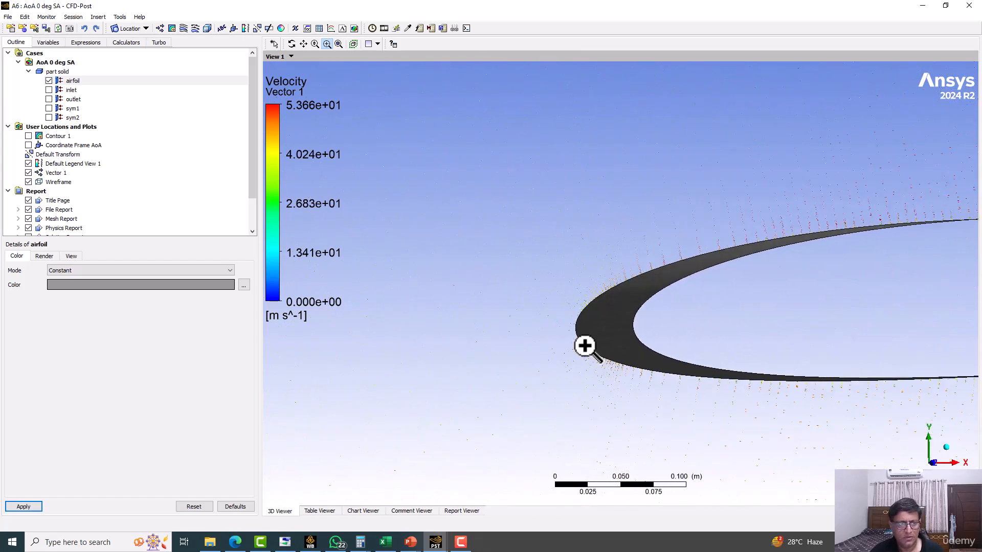
Step: Insert a new contour, Contour 2, showing Pressure on the airfoil with a Local range and 11 contours
left_click(172, 28)
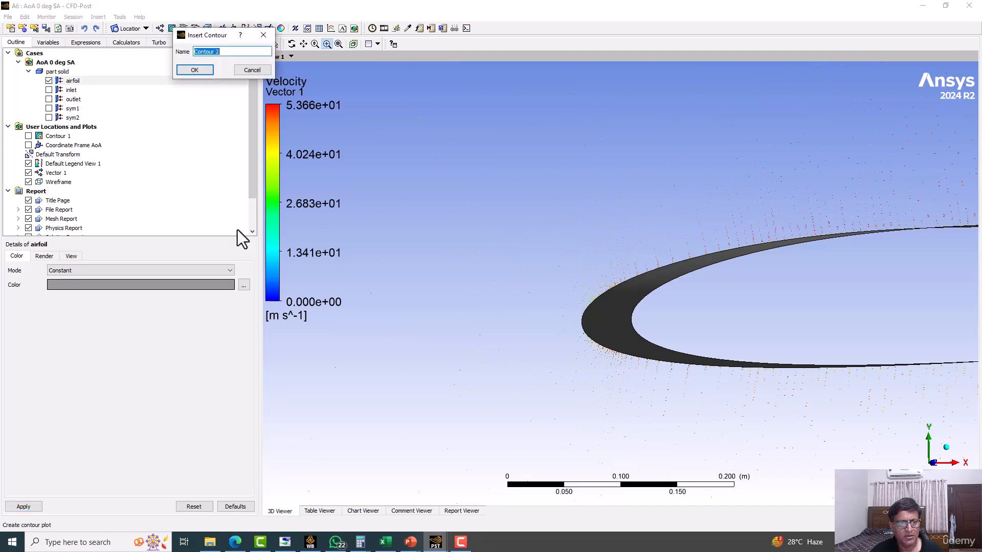
left_click(195, 70)
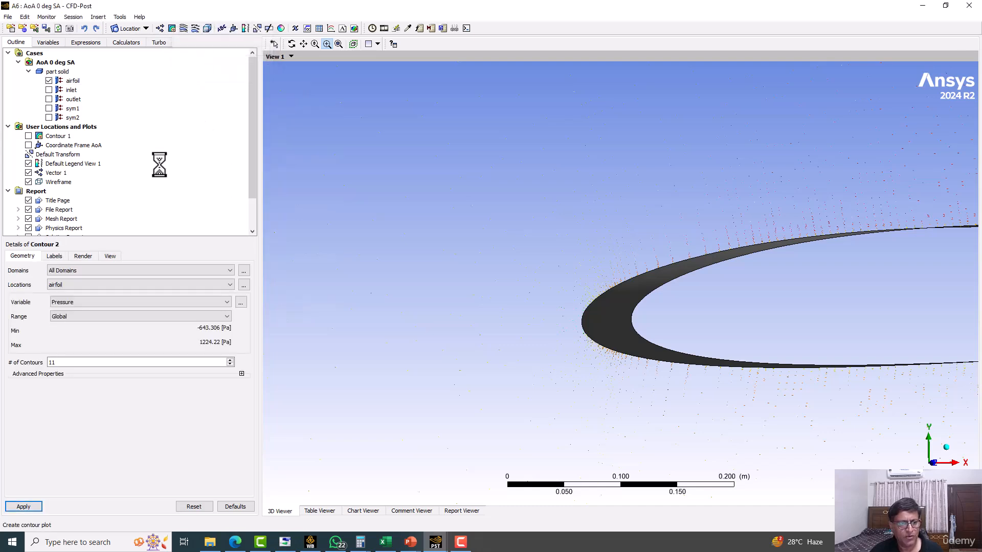
left_click(65, 318)
left_click(65, 332)
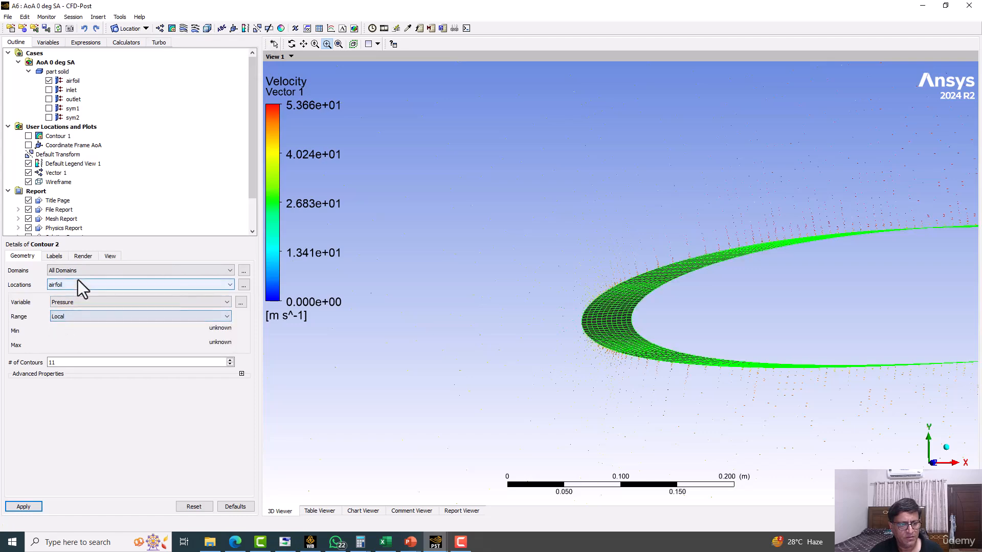
left_click(78, 284)
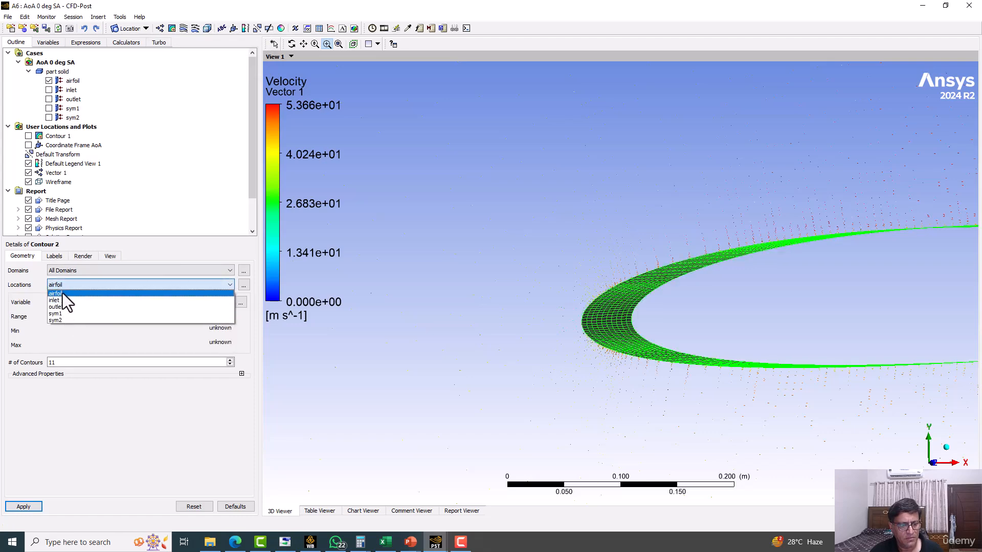
left_click(57, 292)
left_click(32, 508)
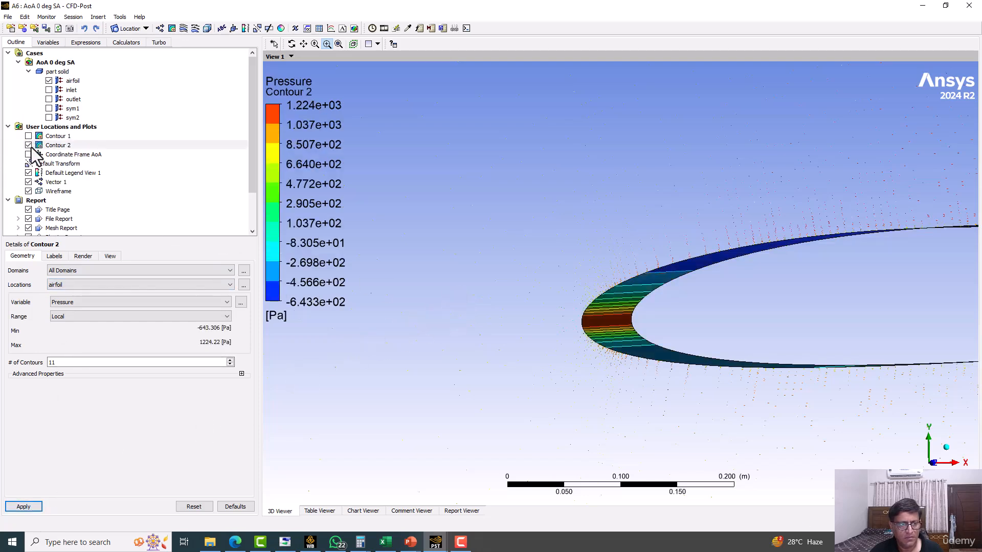
Step: Hide Vector 1 and the airfoil boundary, and show the sym1 boundary
left_click(28, 182)
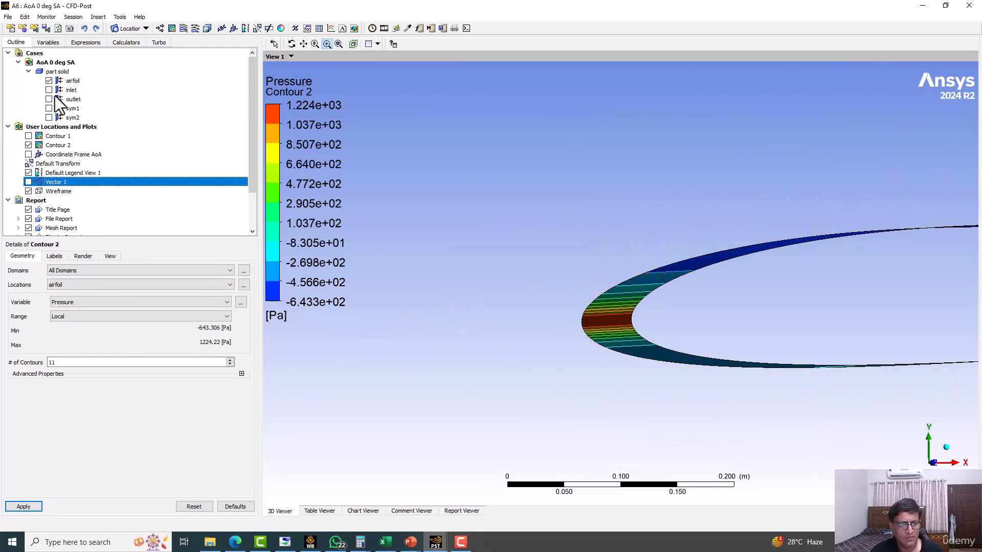
left_click(48, 81)
left_click(48, 108)
Step: Show mesh lines on the sym1 boundary with a user-specified black line color and apply it
left_click(67, 108)
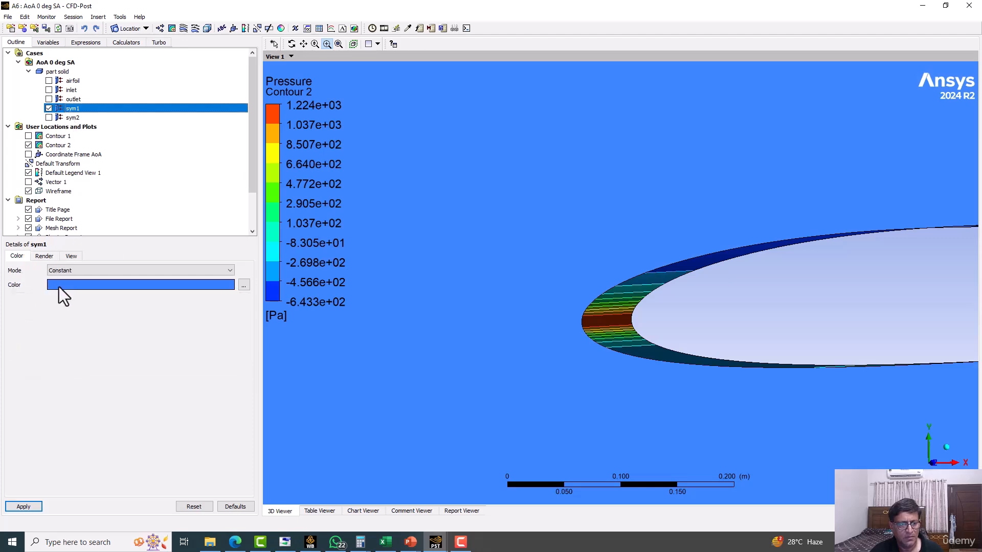
left_click(45, 256)
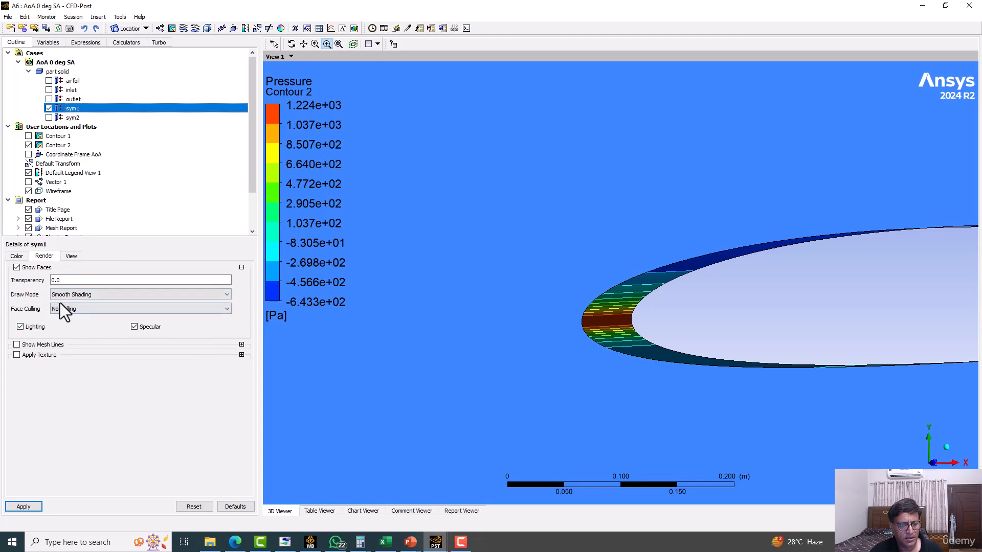
left_click(26, 343)
left_click(67, 392)
left_click(70, 406)
left_click(71, 404)
left_click(72, 403)
left_click(71, 403)
left_click(71, 404)
left_click(71, 403)
left_click(72, 403)
left_click(72, 403)
left_click(71, 404)
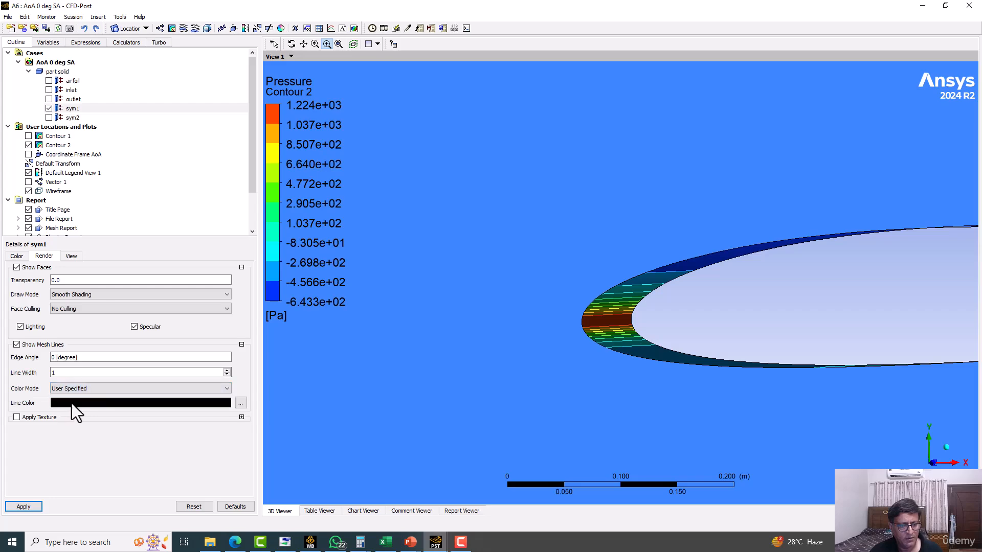
left_click(36, 507)
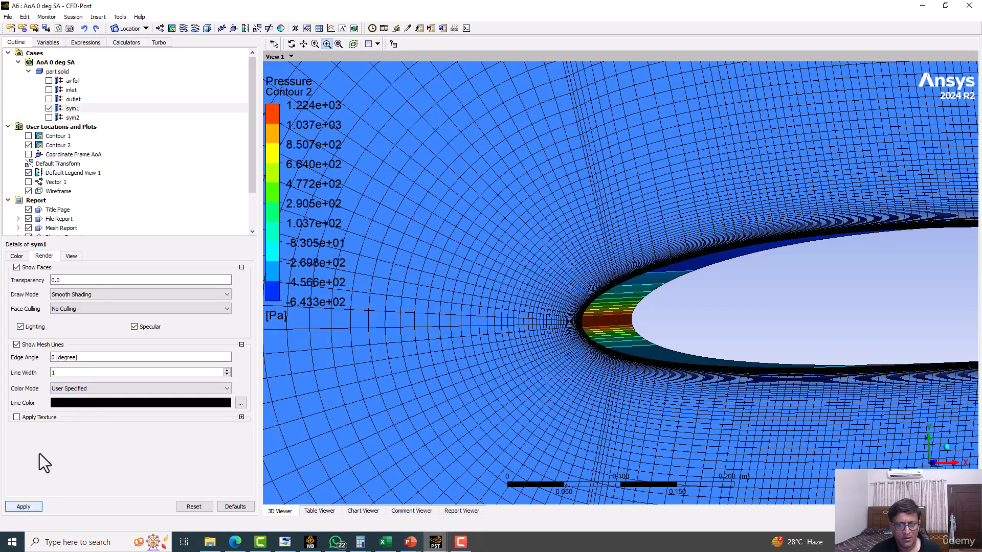
middle_click_drag(420, 350, 383, 348)
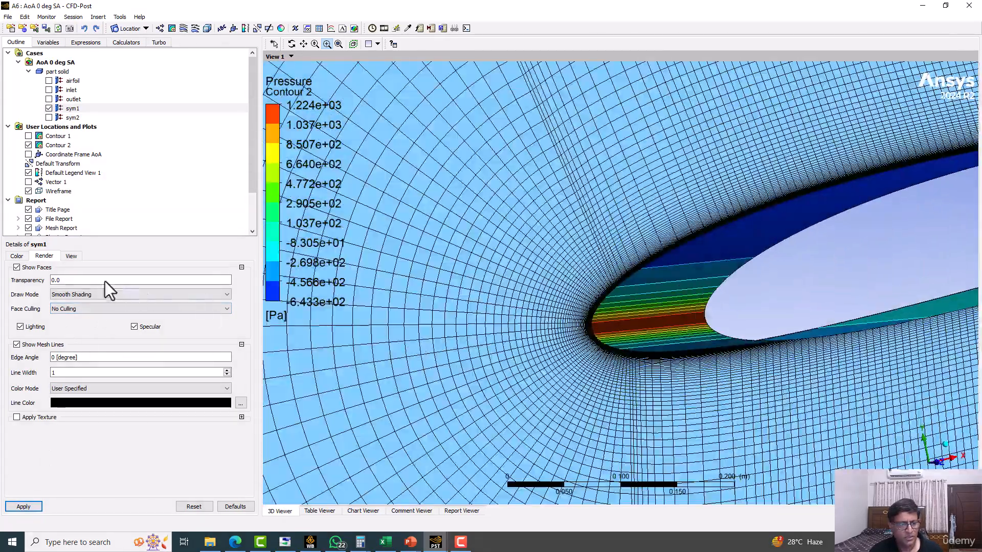
Step: Turn off the faces of the sym1 boundary so only its mesh lines are drawn around the airfoil
left_click(33, 269)
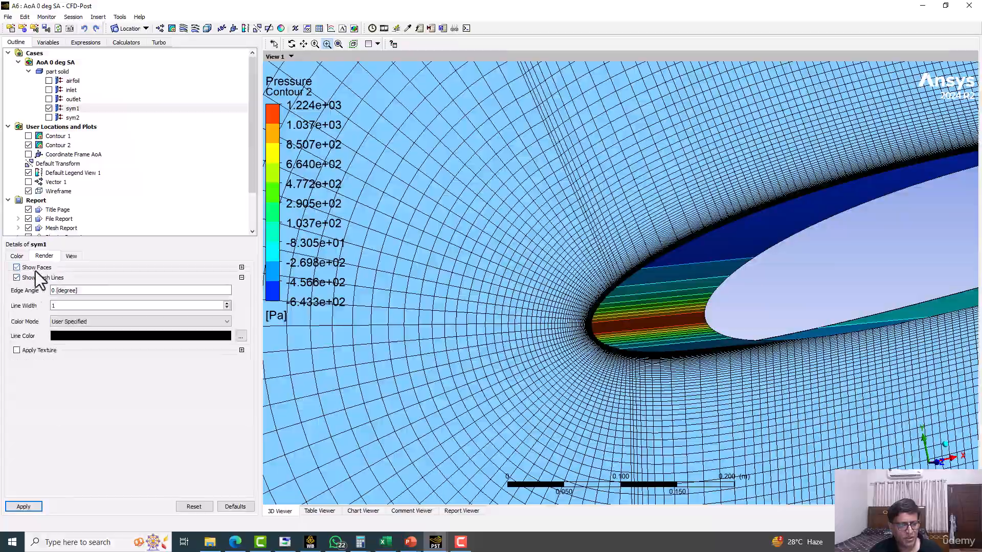
left_click(25, 507)
left_click_drag(481, 260, 710, 230)
middle_click_drag(710, 230, 619, 226)
scroll(620, 226, "up", 1)
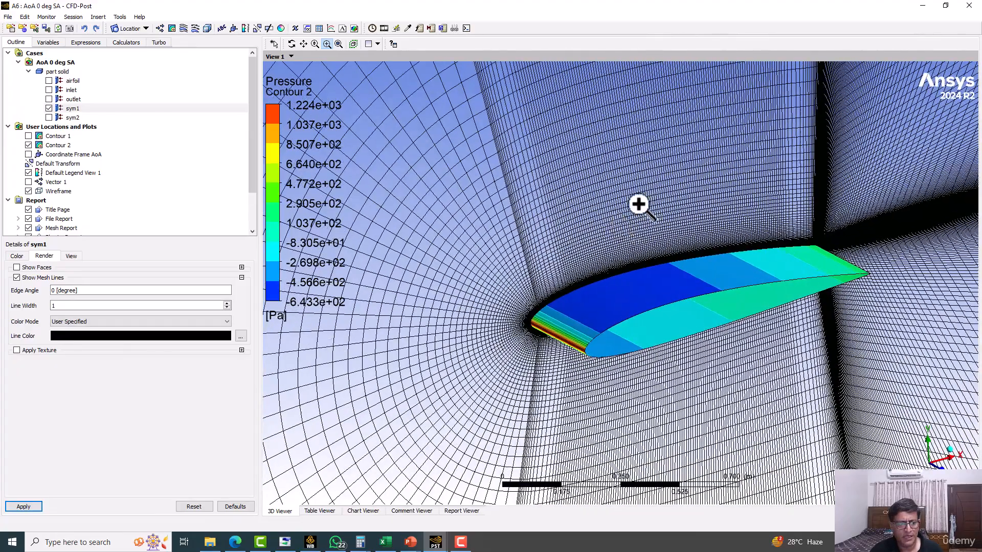
Step: Set the number of contours in Contour 2 to 20 and apply it
left_click(15, 256)
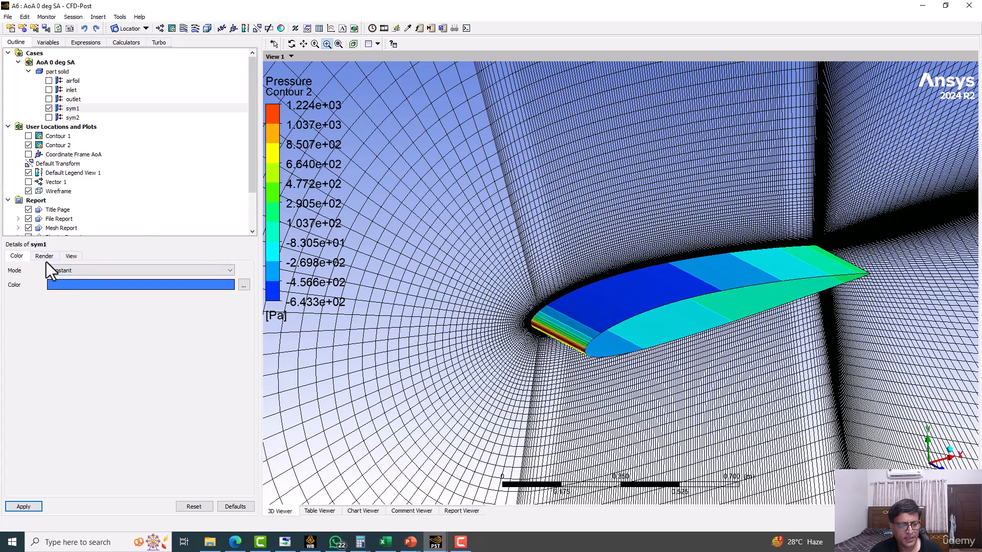
left_click(54, 143)
double_click(54, 145)
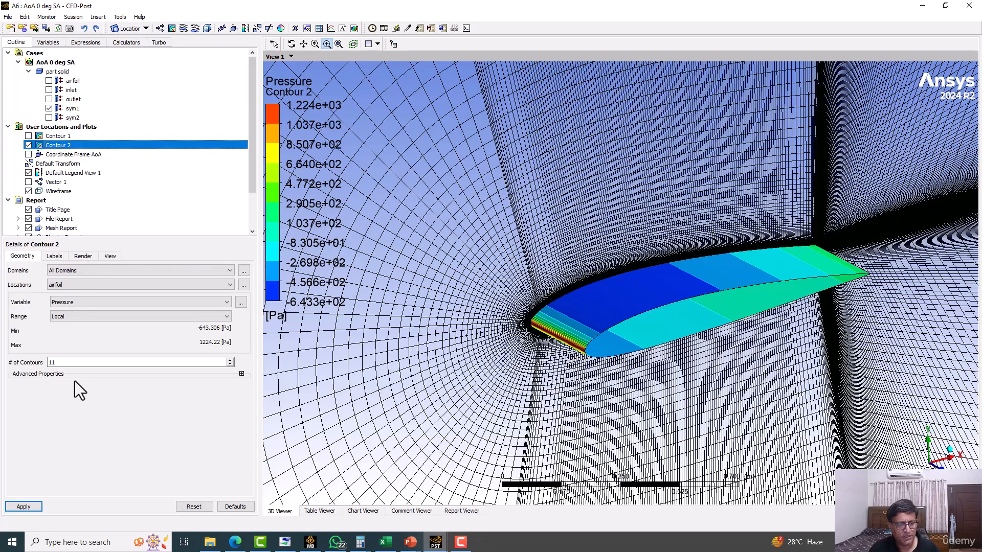
double_click(66, 361)
type("20")
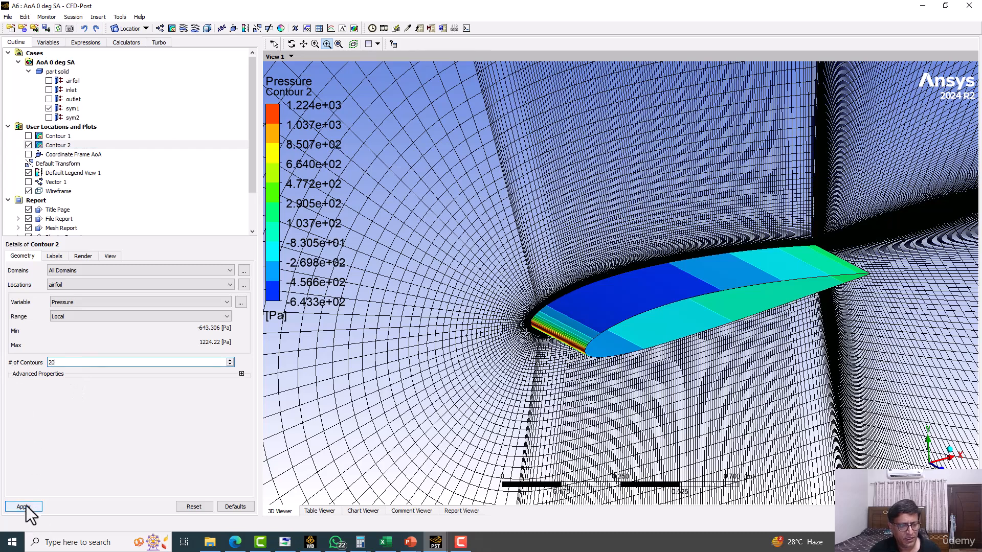
left_click(26, 505)
Step: Try Contour 2 with contour lines only, and with contour bands only
left_click(52, 254)
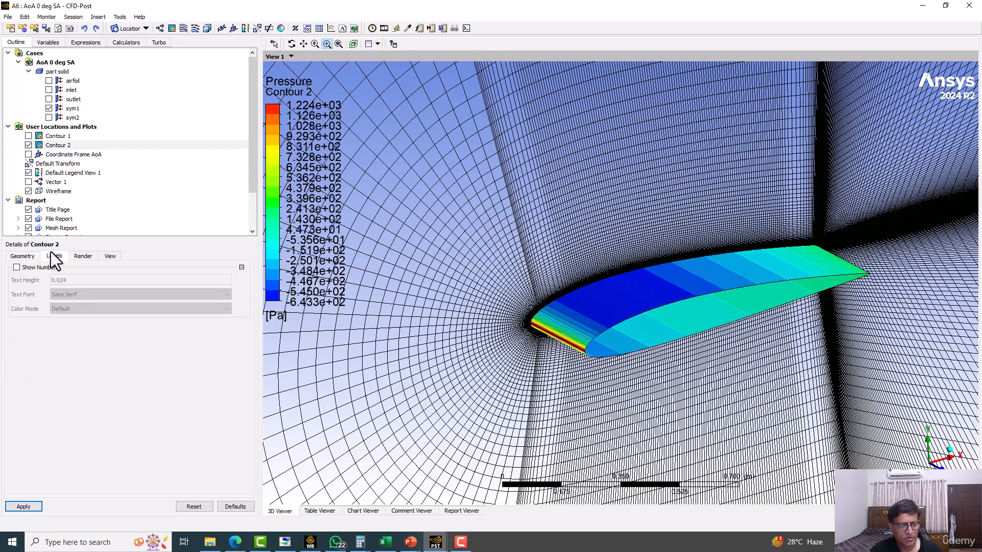
left_click(80, 258)
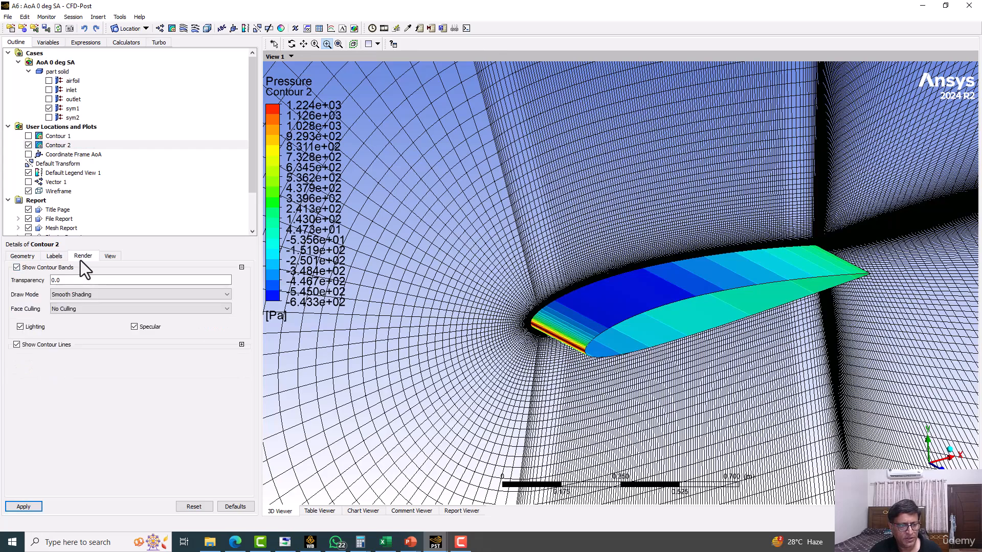
left_click(44, 268)
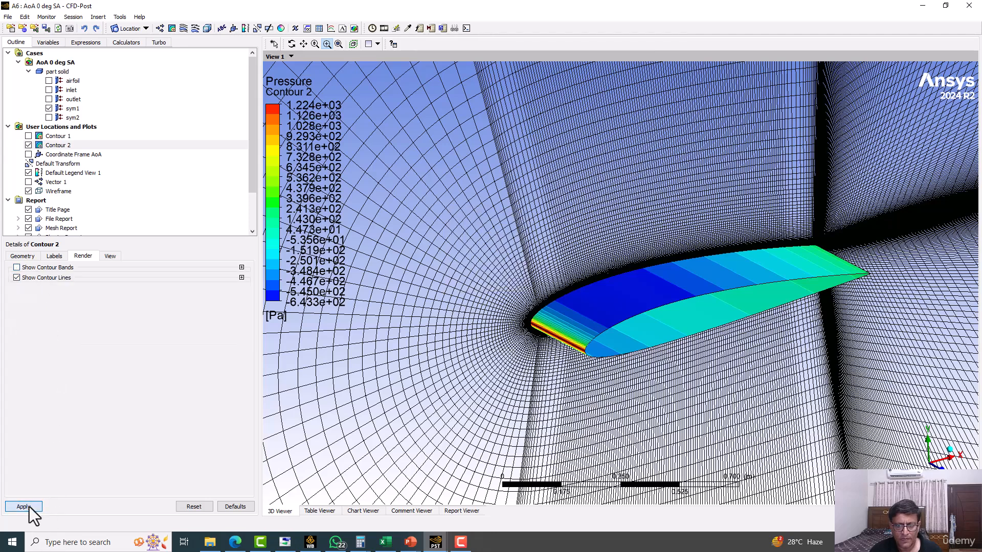
left_click(29, 507)
left_click(38, 266)
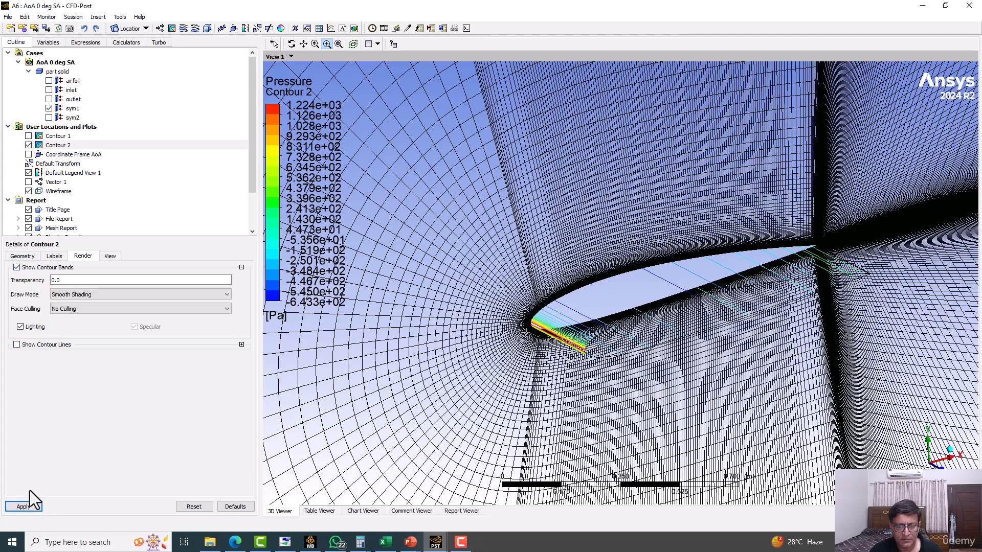
left_click(35, 507)
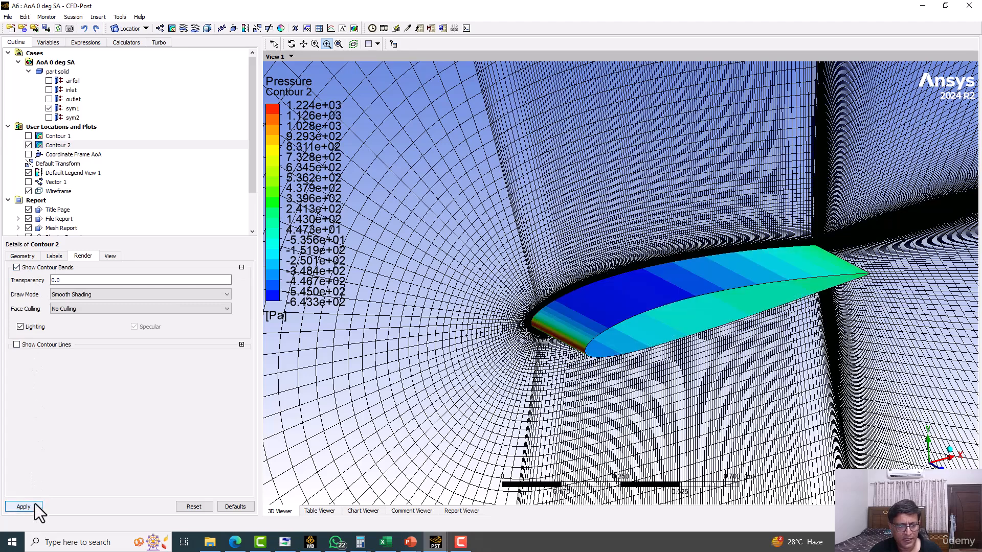
Step: Show the contour lines of Contour 2 over its bands, with constant coloring in user-specified black
left_click(27, 345)
left_click(44, 371)
left_click(71, 388)
left_click(68, 399)
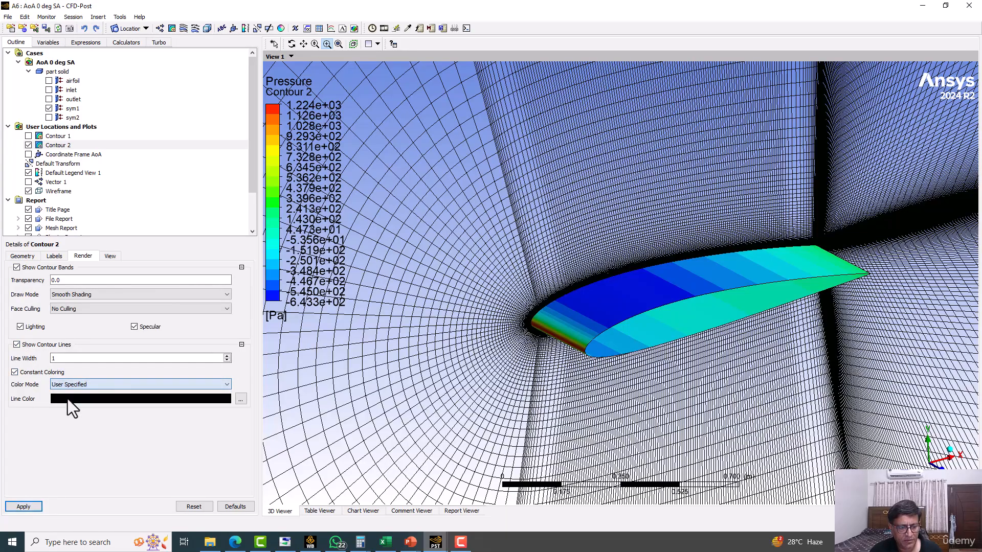
left_click(27, 509)
scroll(417, 350, "up", 5)
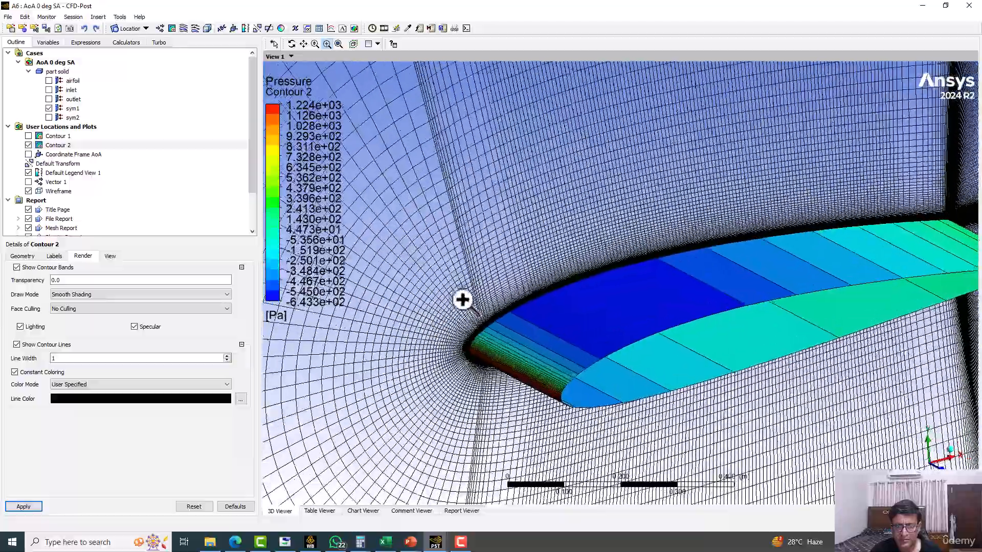
middle_click_drag(463, 298, 442, 307)
scroll(442, 308, "down", 1)
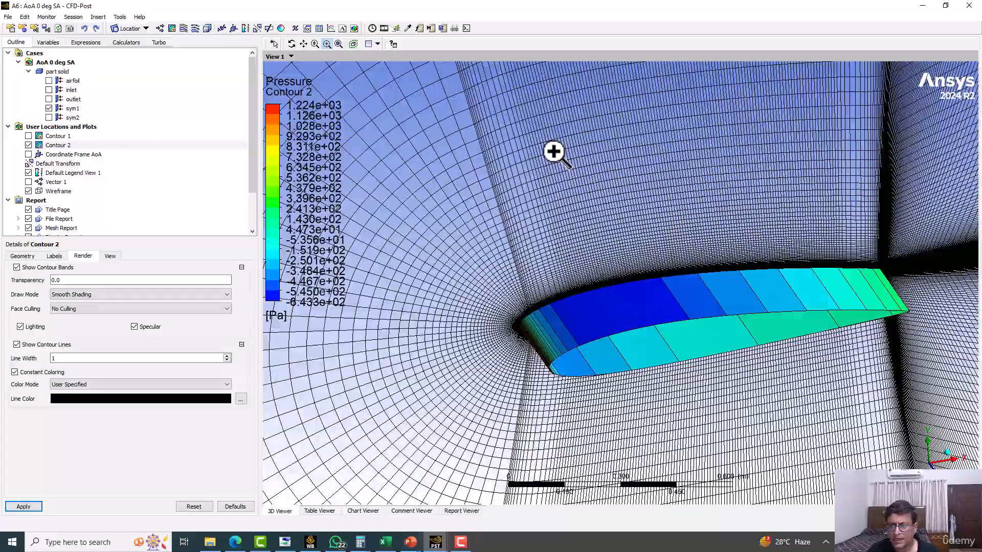
middle_click_drag(566, 193, 542, 213)
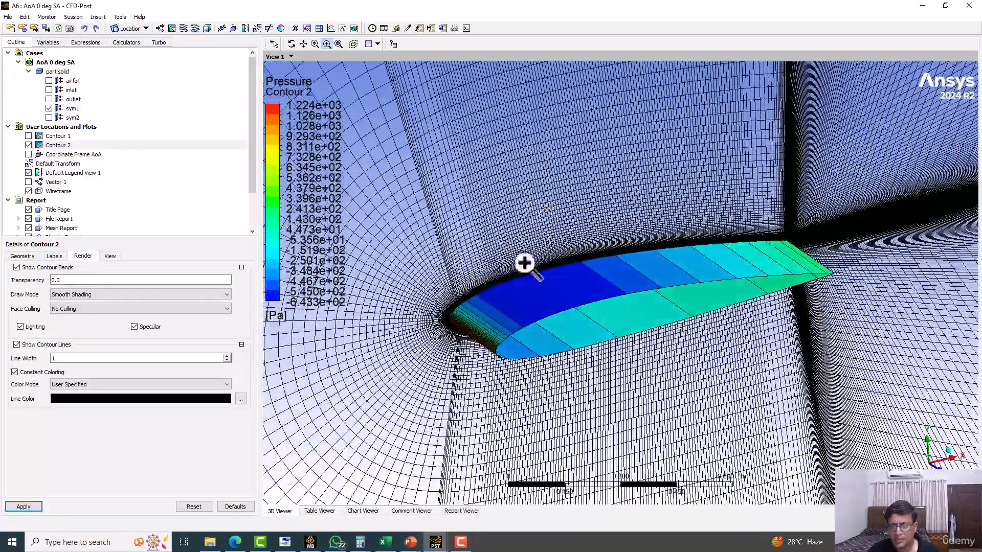
middle_click_drag(521, 263, 580, 235, "ctrl")
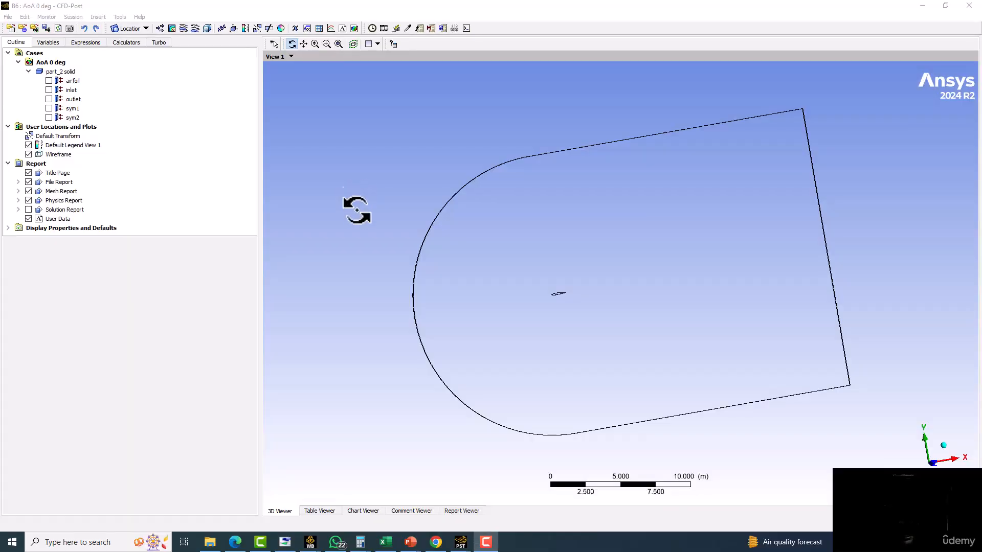
Step: View the domain wireframe of the AoA 0 deg case and, in its own CFD-Post window, that of the AoA 10 deg case
left_click_drag(356, 210, 363, 215)
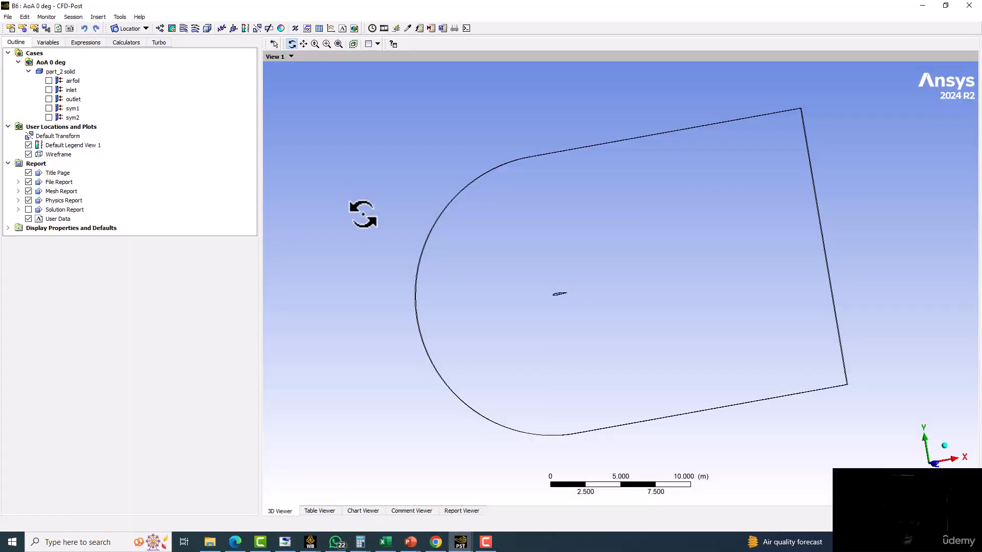
left_click(231, 81)
left_click_drag(347, 148, 361, 169)
left_click_drag(283, 200, 530, 243)
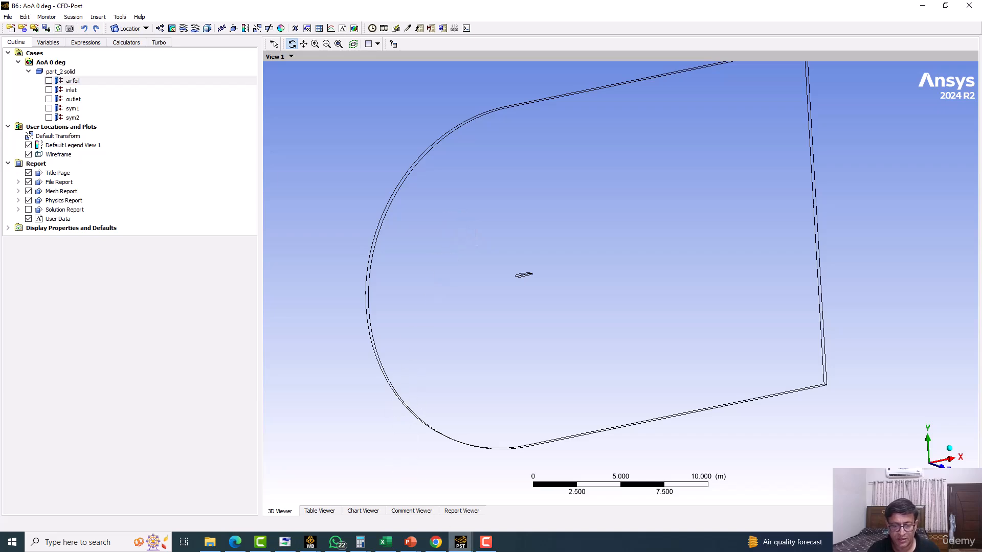
mouse_move(460, 542)
left_click(508, 495)
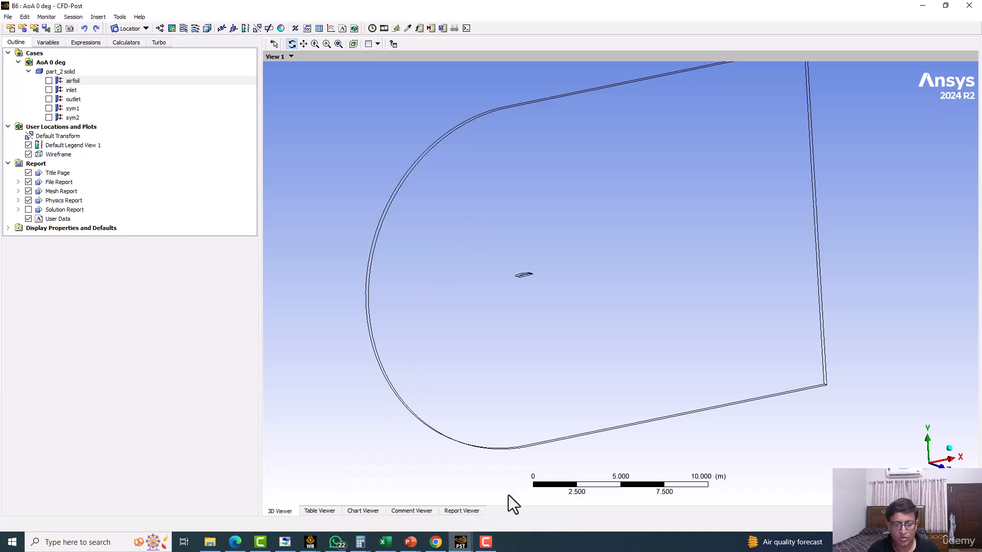
mouse_move(461, 543)
left_click(414, 494)
left_click_drag(613, 284, 639, 283)
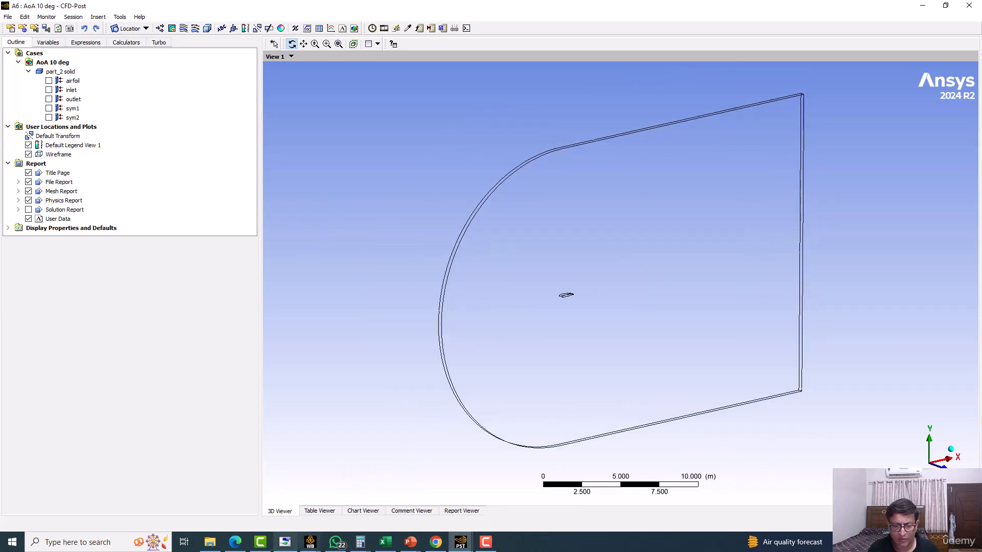
Step: Switch to the CFD analysis of NACA 2412 presentation in PowerPoint and start the slide show at the Life and Drag Coefficients slide
left_click(413, 542)
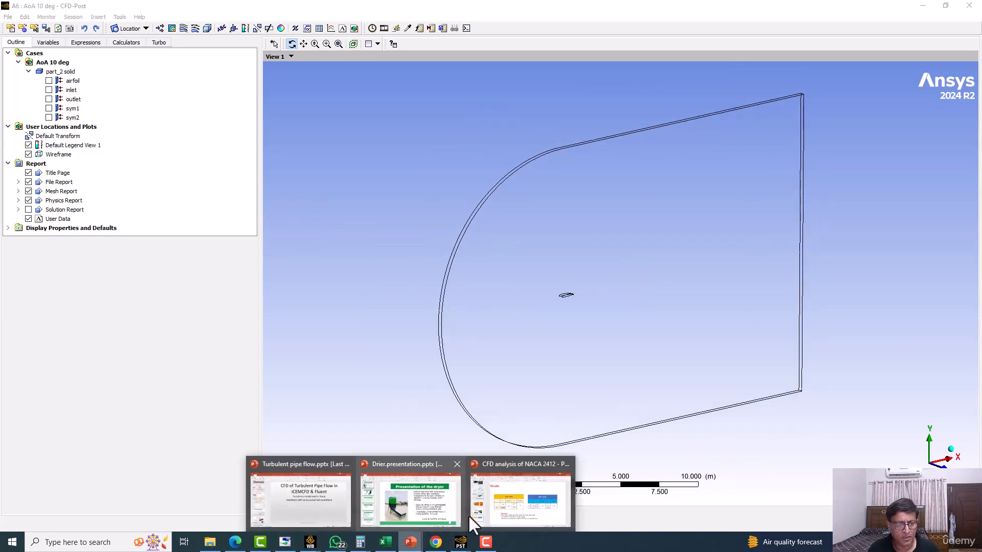
left_click(497, 511)
scroll(120, 286, "up", 10)
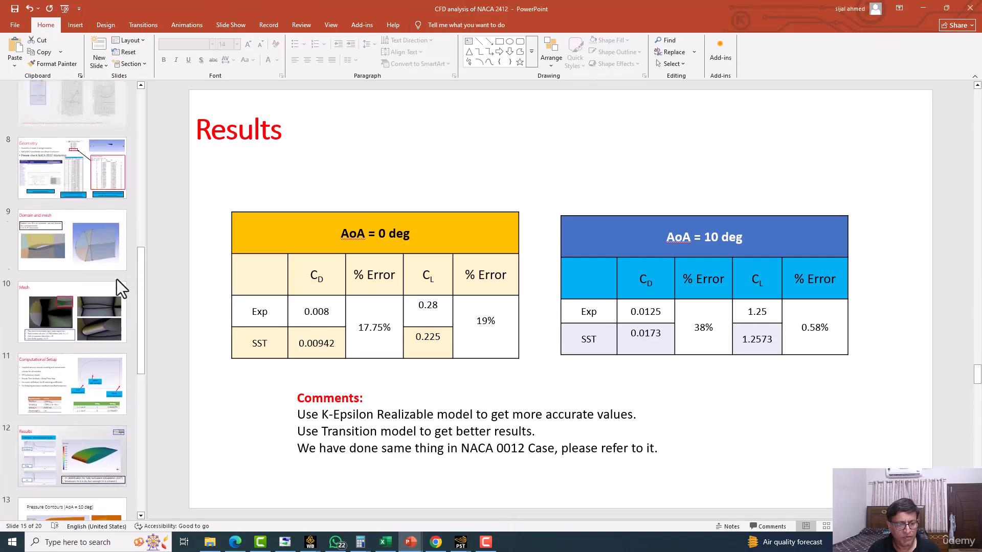
left_click(83, 414)
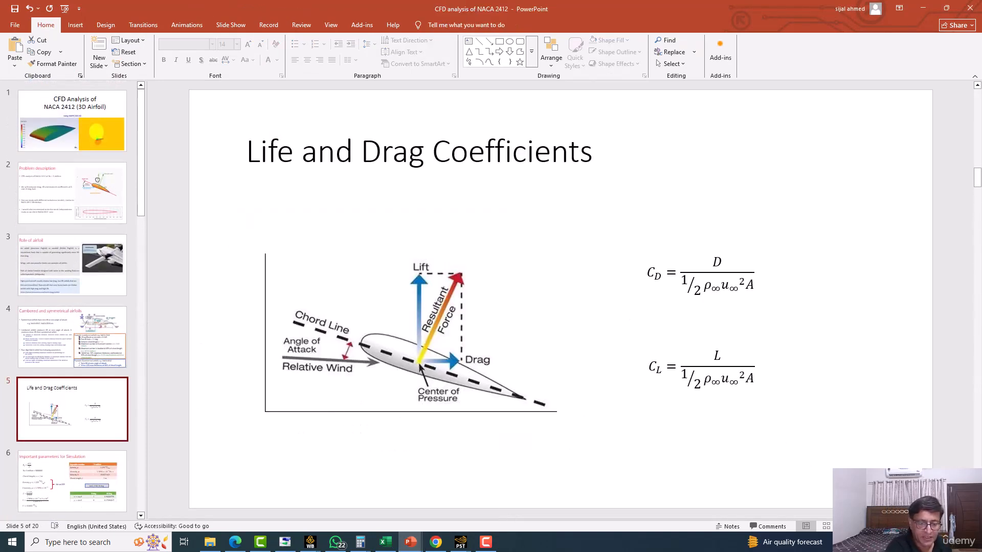
key("shift+F5")
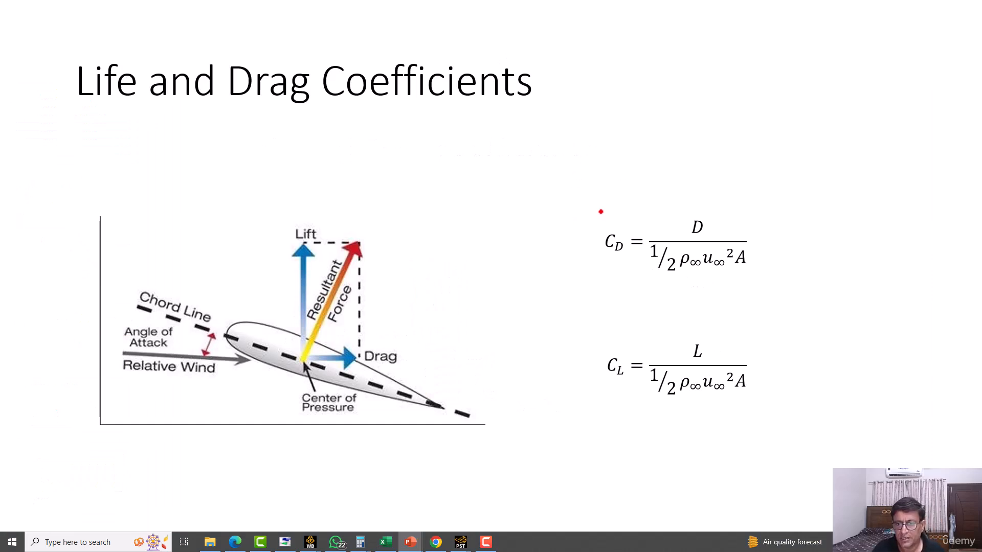
Step: Mark the drag coefficient, drag force, density, velocity and area in the drag equation, and circle the lift force in the lift equation
mouse_move(613, 229)
left_mouse_down()
mouse_move(611, 262)
mouse_move(612, 230)
left_mouse_up()
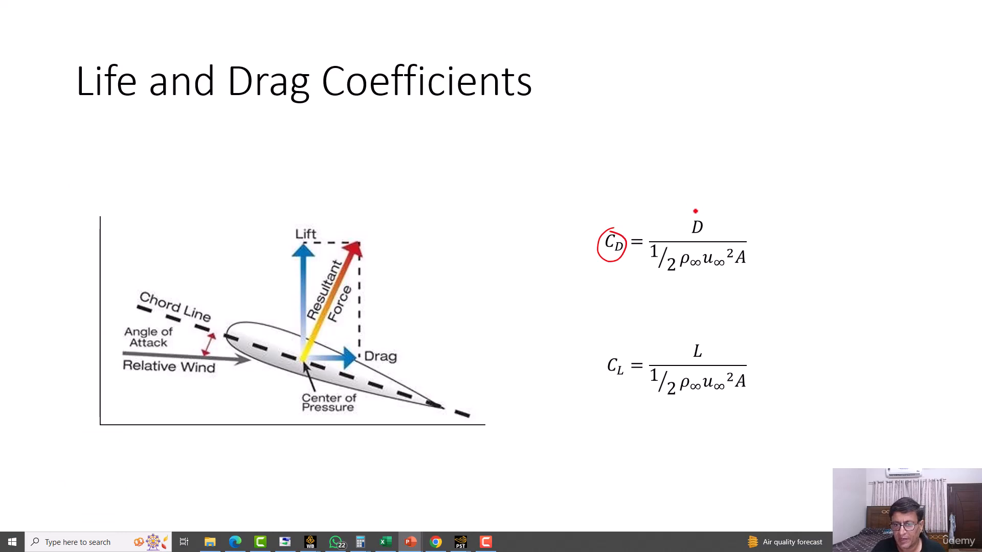
left_click_drag(689, 218, 701, 218)
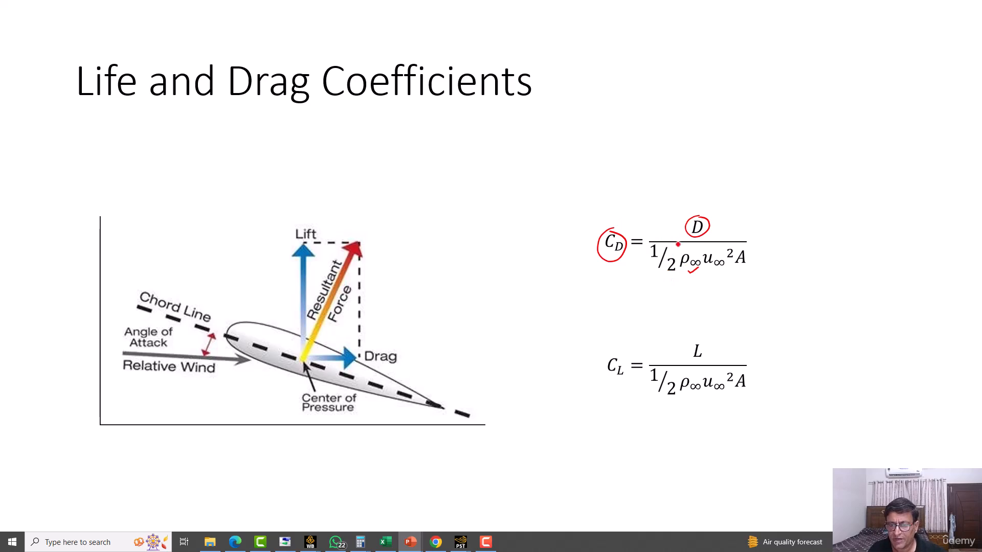
mouse_move(718, 249)
left_mouse_down()
mouse_move(696, 271)
mouse_move(702, 263)
left_mouse_up()
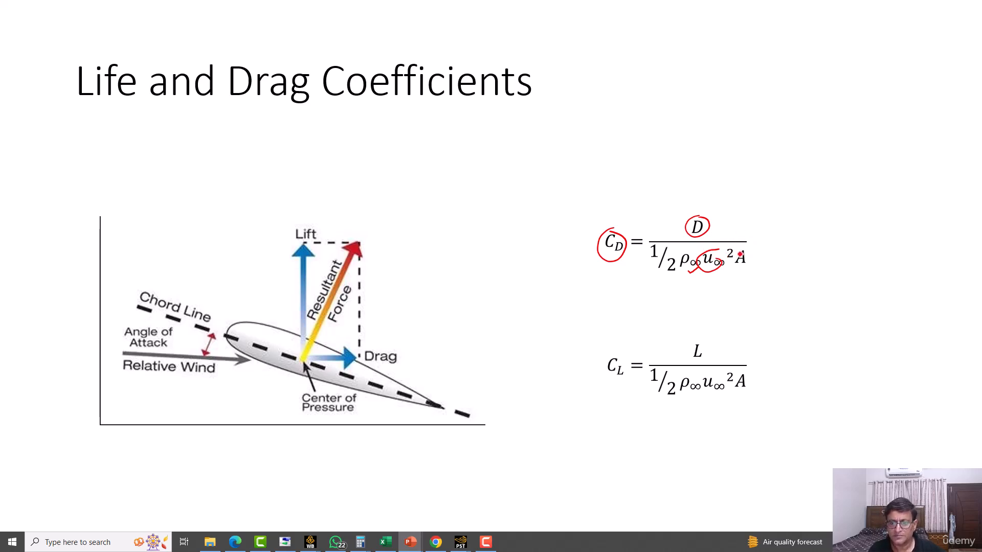
left_click_drag(743, 248, 735, 253)
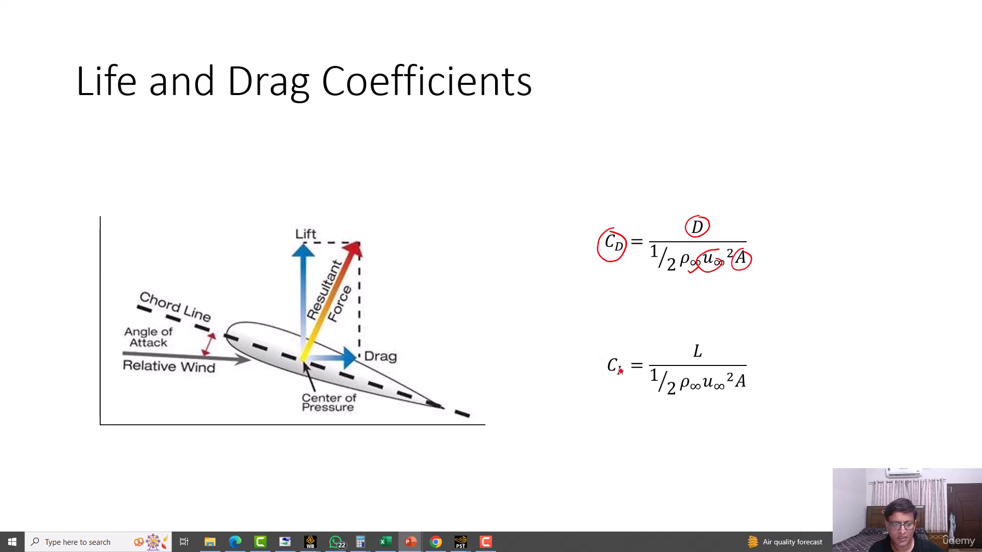
mouse_move(693, 350)
left_mouse_down()
mouse_move(696, 362)
mouse_move(692, 344)
left_mouse_up()
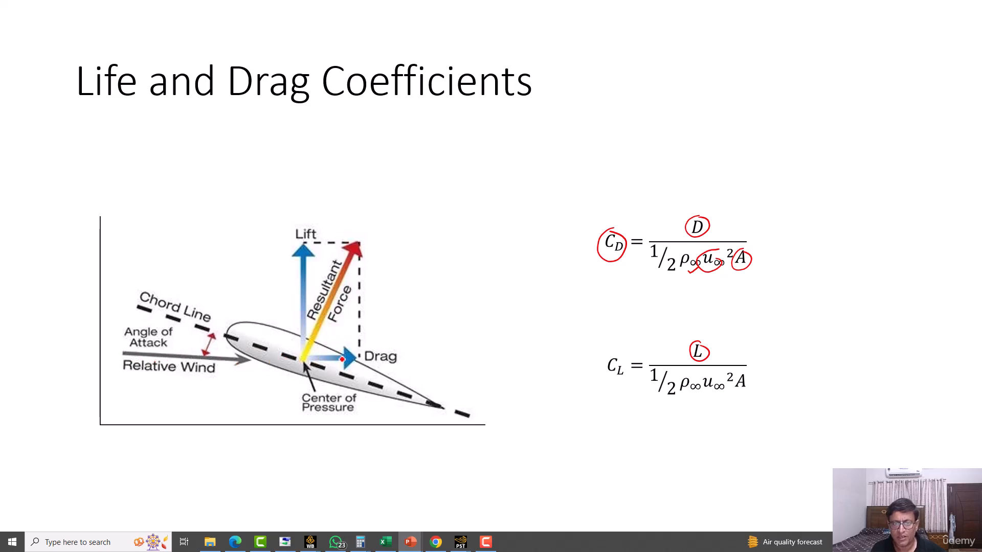
Step: Draw a freehand airfoil outline in the empty space between the slide title and the equations
left_click_drag(434, 169, 586, 145)
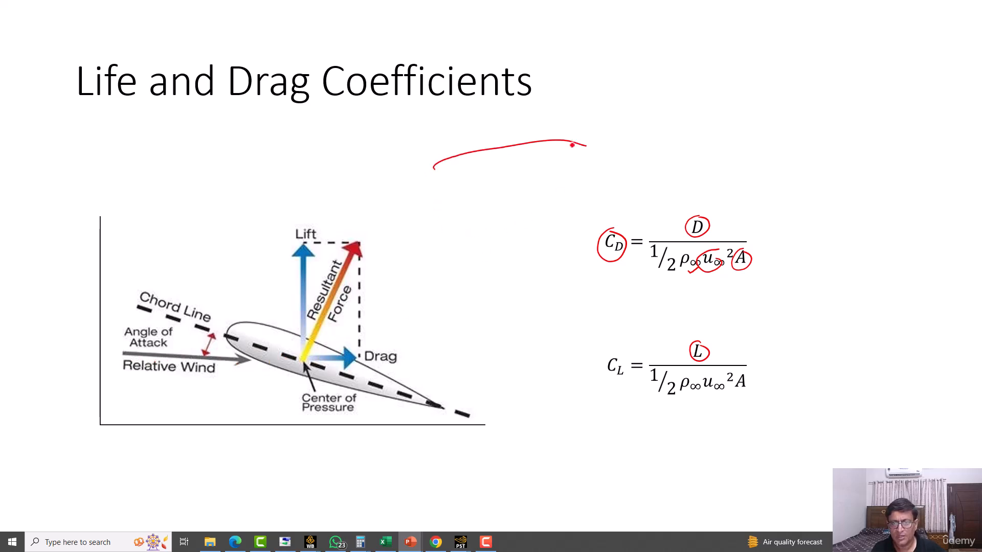
mouse_move(434, 166)
left_mouse_down()
mouse_move(460, 178)
mouse_move(590, 163)
left_mouse_up()
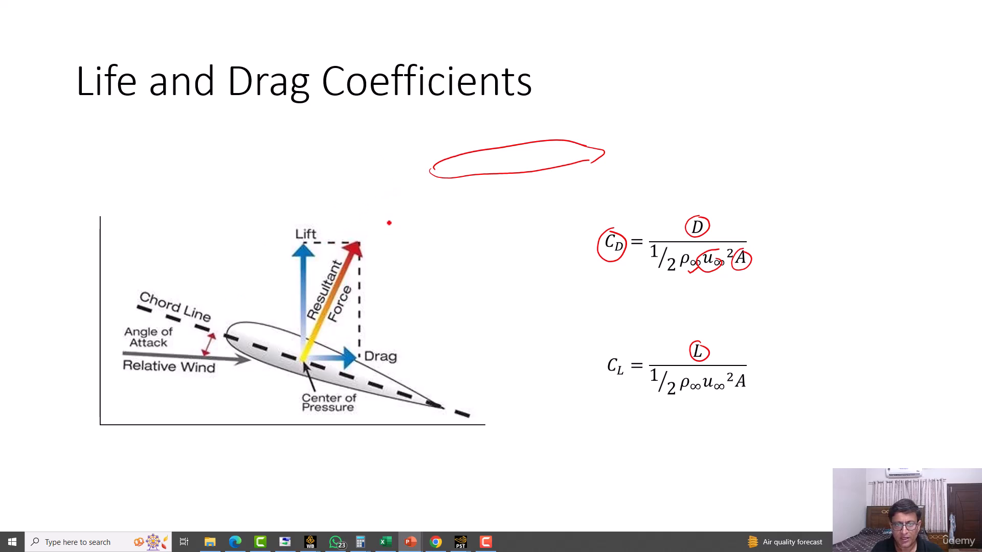
Step: Draw a wind arrow pointing at the airfoil sketch's leading edge and a chord line inside its outline
mouse_move(353, 181)
left_mouse_down()
mouse_move(432, 174)
mouse_move(424, 182)
left_mouse_up()
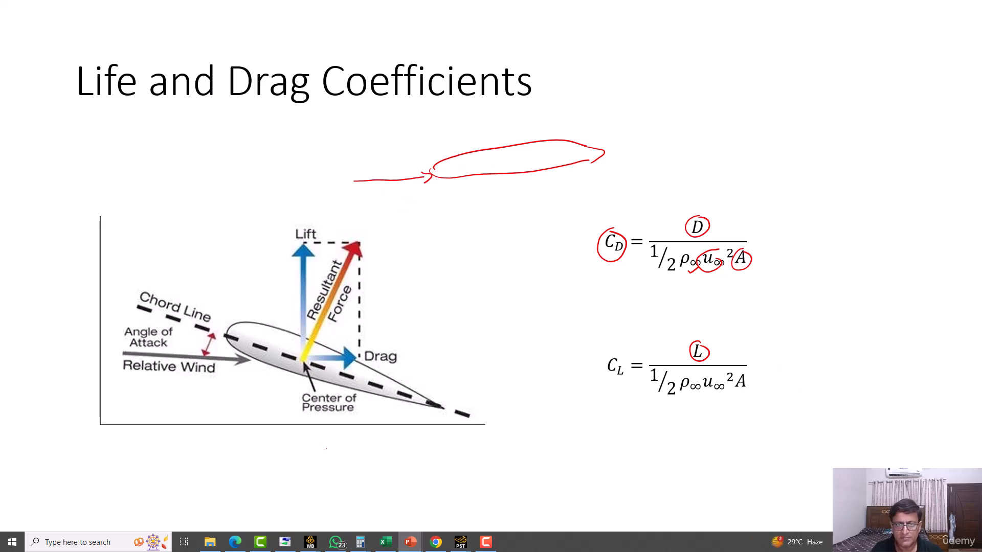
left_click_drag(435, 171, 582, 156)
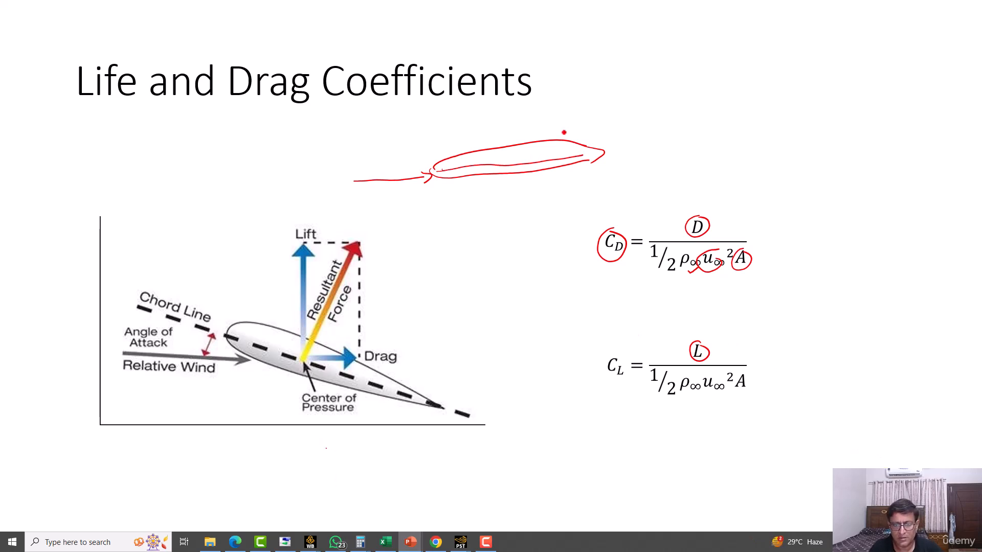
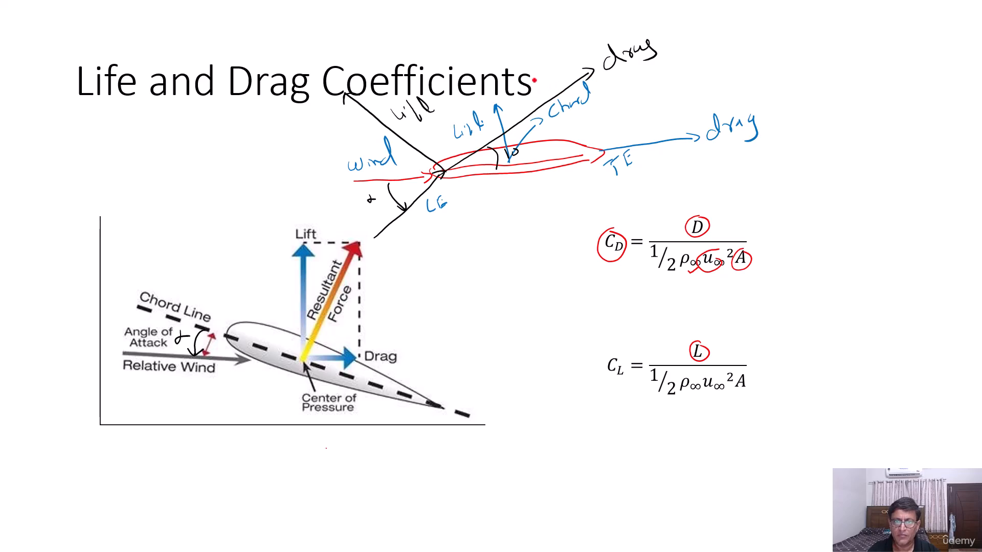
Step: Label the inclined drag axis "Force x" and "x New", and write x below the airfoil sketch
left_click_drag(542, 65, 601, 40)
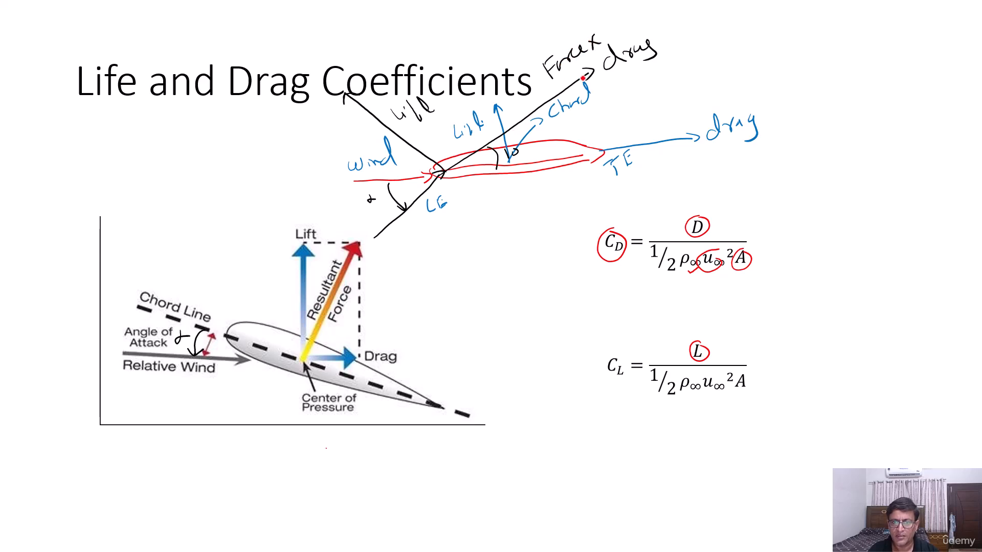
left_click_drag(535, 185, 545, 192)
left_click_drag(545, 184, 533, 192)
left_click_drag(603, 82, 642, 84)
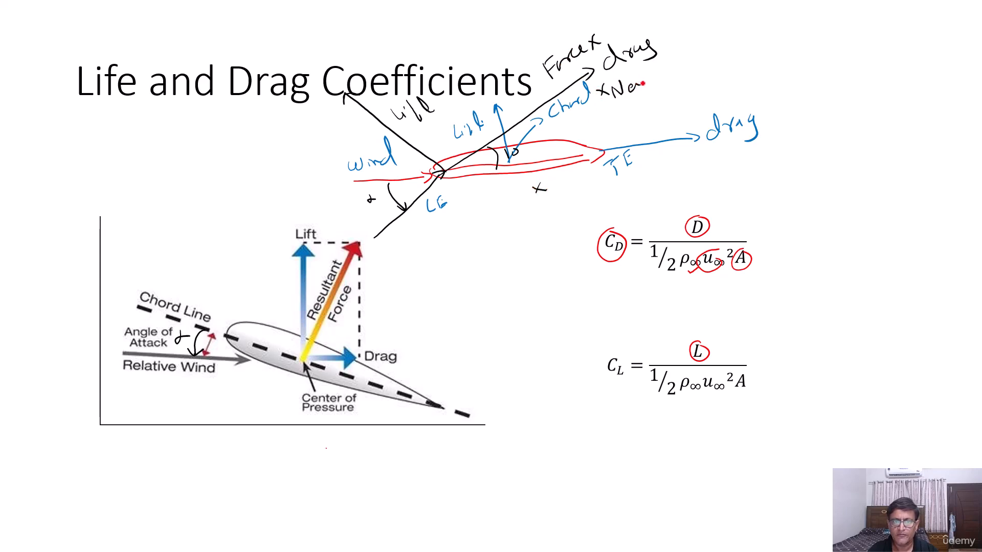
Step: Draw a y axis upward from the leading edge, and label the inclined lift axis "y new" and "Force y"
mouse_move(441, 173)
left_mouse_down()
mouse_move(450, 62)
mouse_move(461, 56)
left_mouse_up()
mouse_move(467, 50)
left_mouse_down()
mouse_move(480, 45)
mouse_move(478, 63)
left_mouse_up()
mouse_move(320, 121)
left_mouse_down()
mouse_move(337, 130)
mouse_move(362, 105)
left_mouse_up()
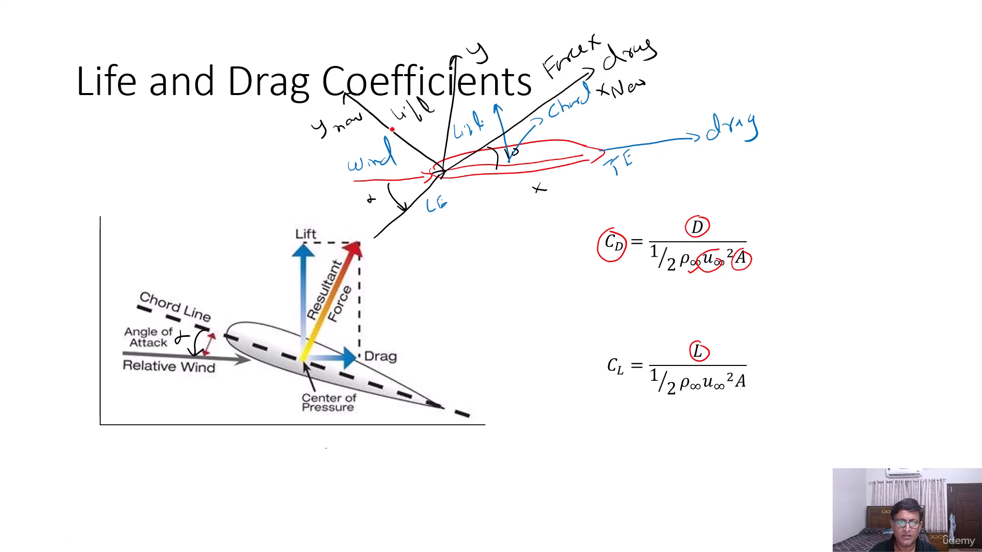
mouse_move(337, 43)
left_mouse_down()
mouse_move(393, 16)
mouse_move(393, 37)
left_mouse_up()
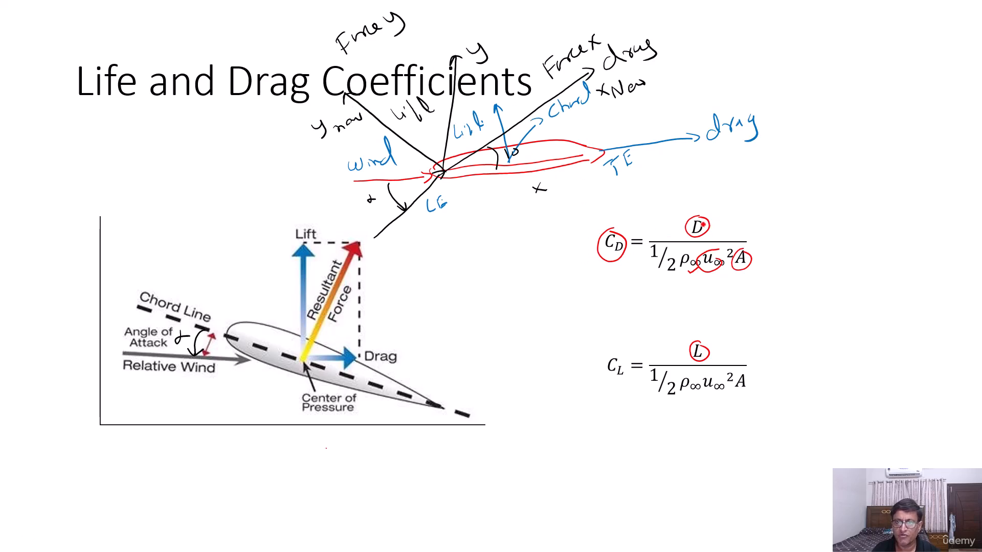
Step: Connect D in the drag equation to the Force x axis and L in the lift equation to the inclined lift axis with curved lines
mouse_move(714, 227)
left_mouse_down()
mouse_move(721, 81)
mouse_move(629, 42)
mouse_move(570, 75)
left_mouse_up()
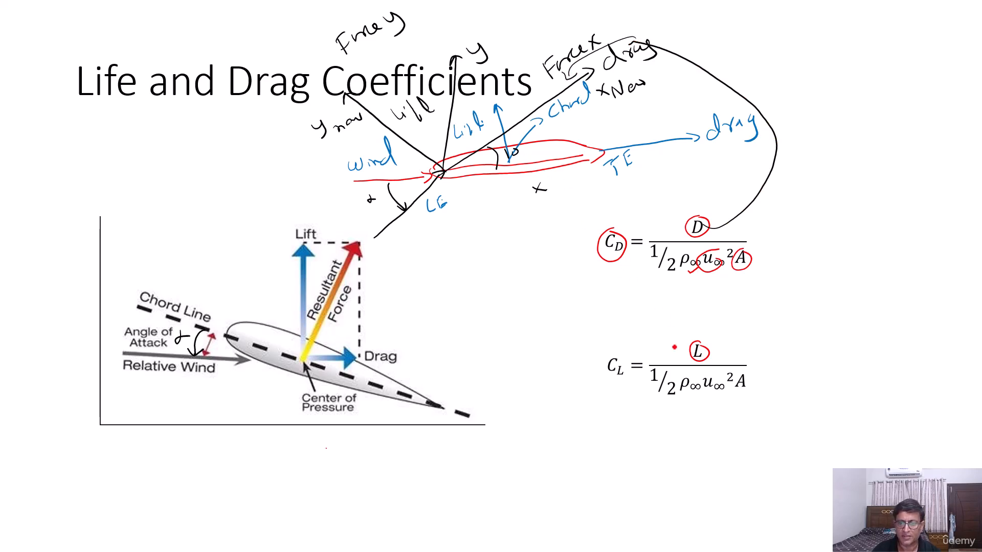
mouse_move(690, 351)
left_mouse_down()
mouse_move(490, 283)
mouse_move(386, 138)
mouse_move(398, 134)
left_mouse_up()
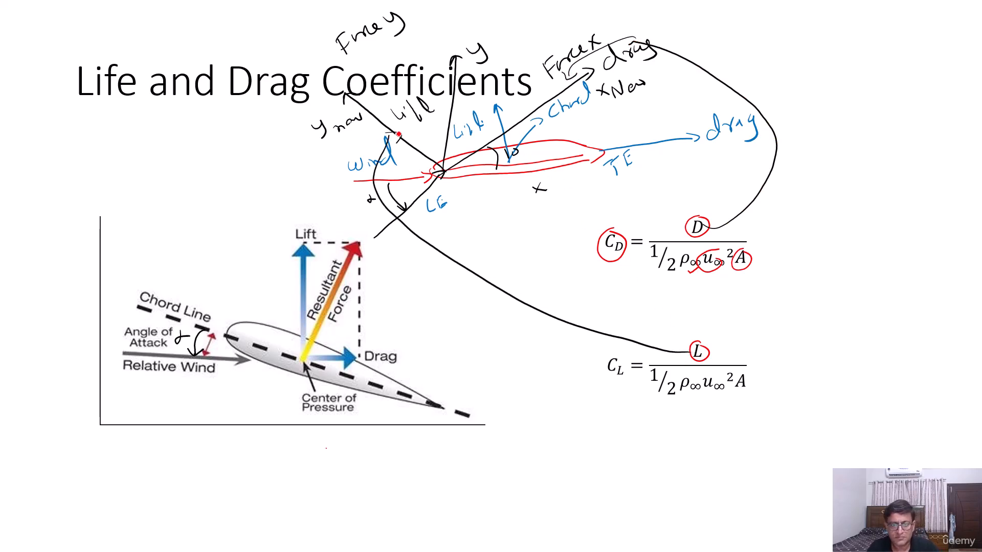
Step: End the slide show, discard the ink annotations and delete the remaining red ink drawing from the slide
key("Escape")
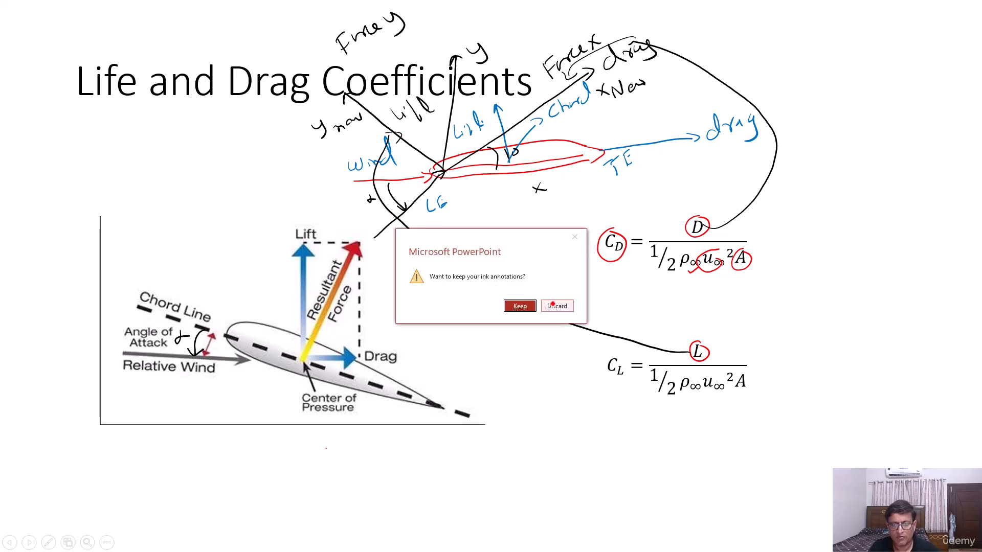
left_click(560, 306)
left_click(572, 224)
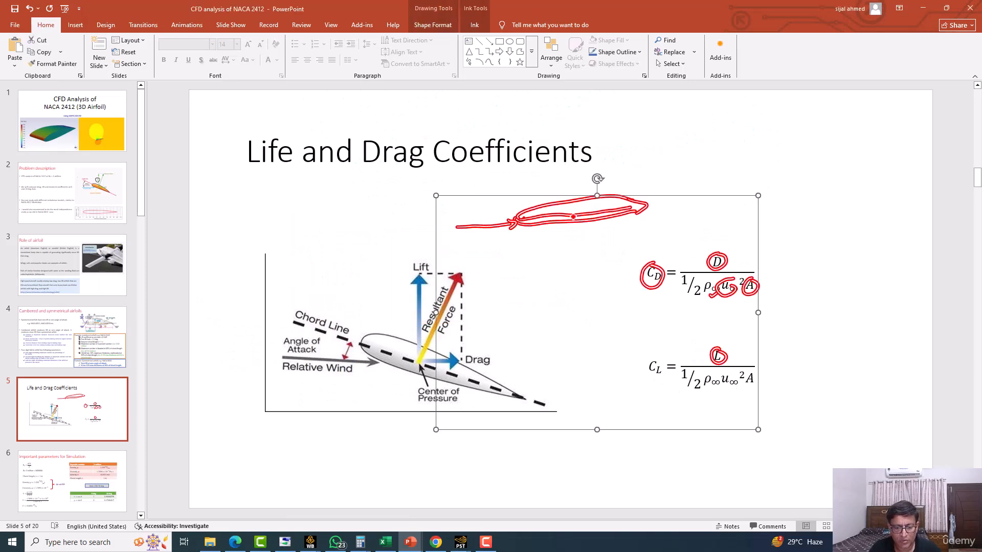
key("Delete")
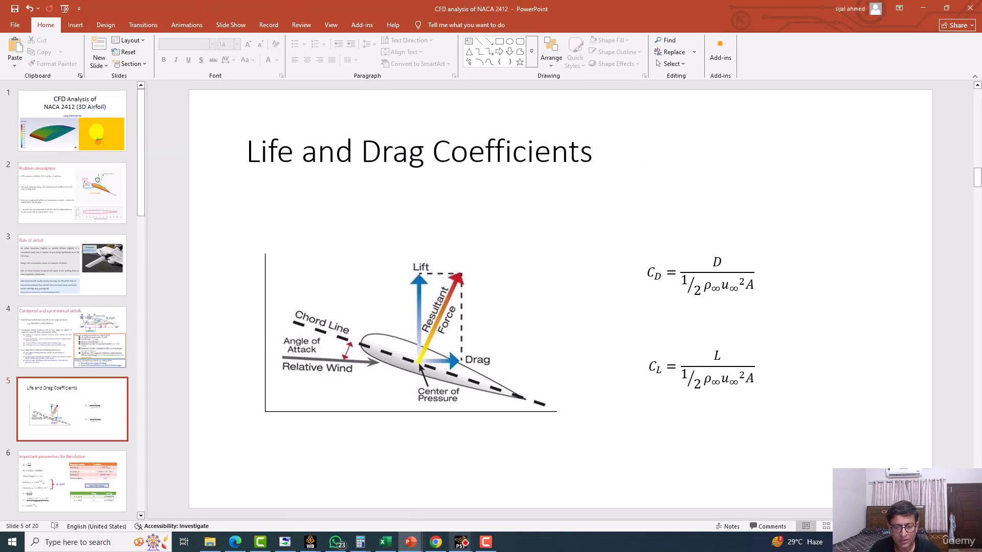
Step: Switch to the AoA 10 deg CFD-Post window and insert a coordinate frame named Coordinate Frame AoA
mouse_move(460, 541)
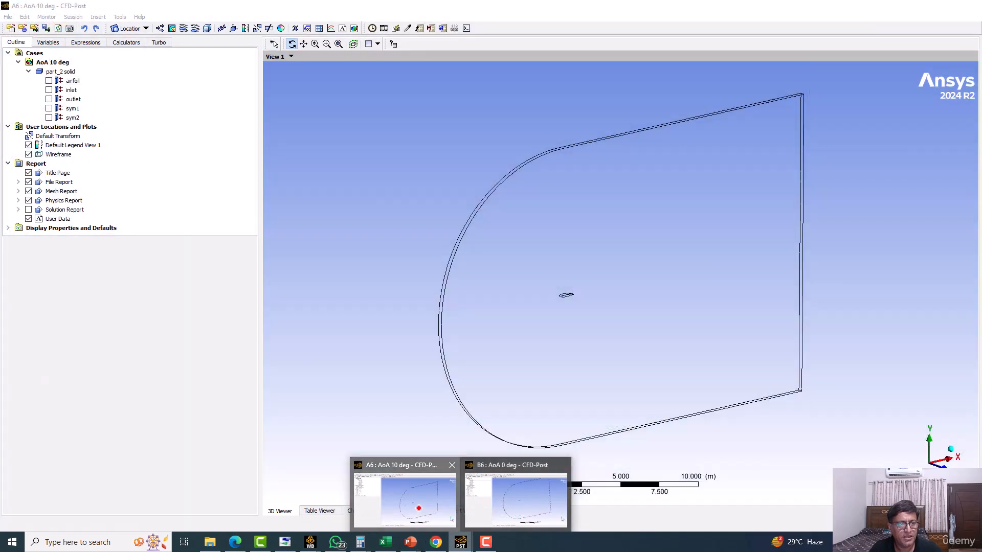
left_click(419, 504)
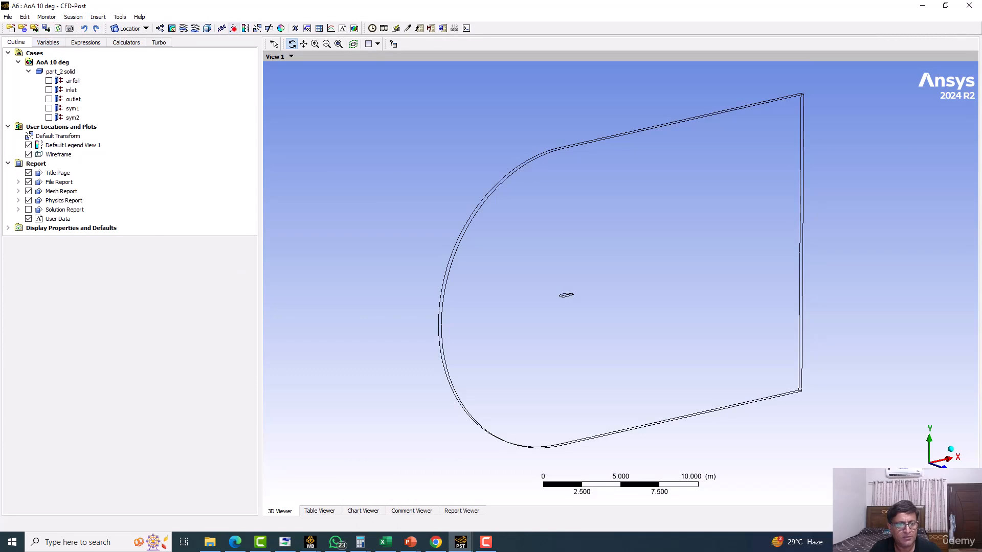
left_click(233, 28)
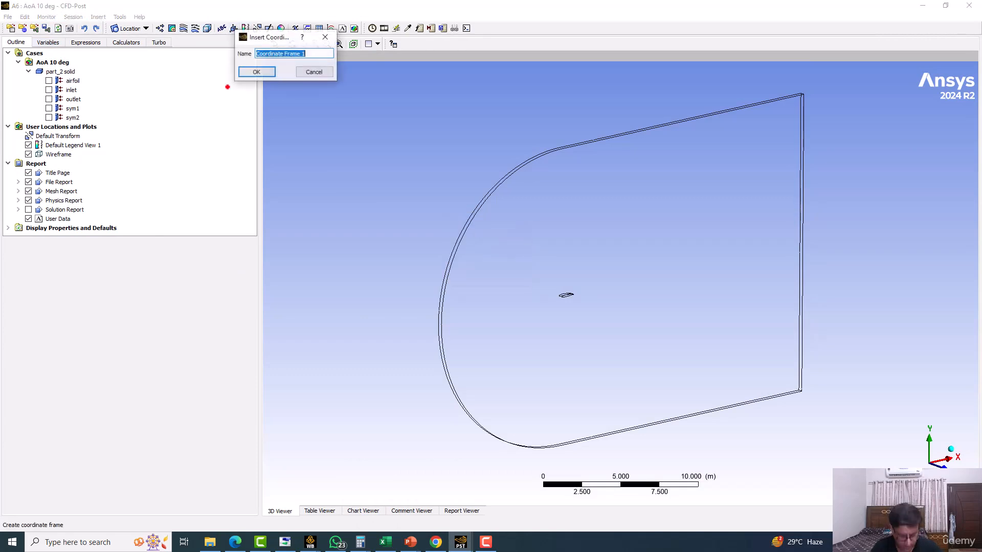
left_click(306, 53)
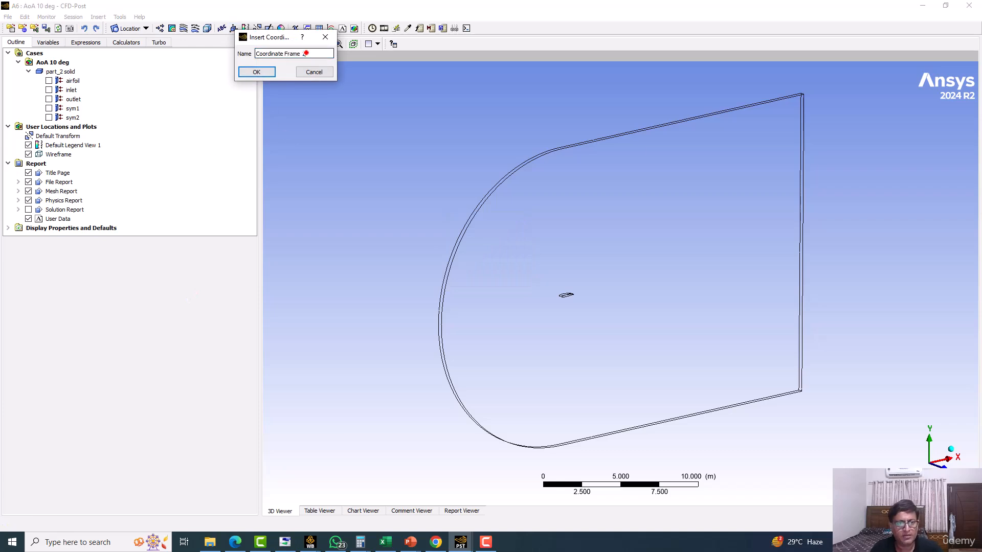
type("AoA")
left_click(256, 72)
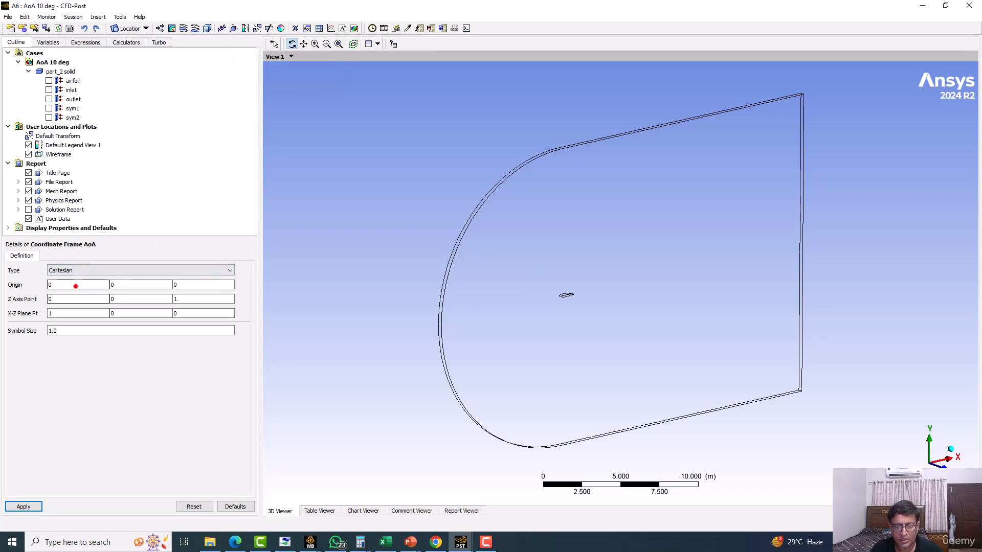
Step: Apply the Cartesian frame definition with origin 0, 0, 0, Z axis point 0, 0, 1 and X-Z plane point 1, 0, 0
scroll(646, 306, "up", 1)
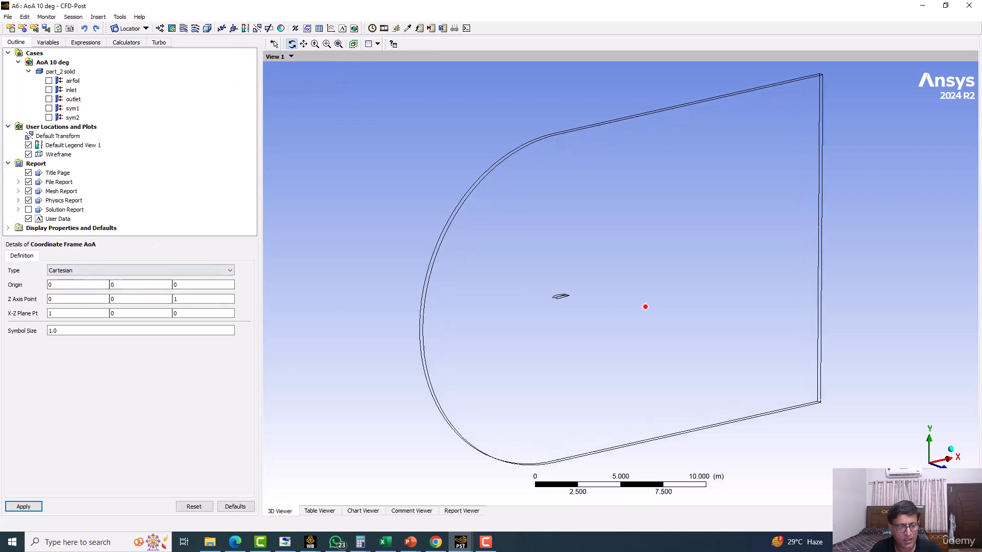
scroll(647, 306, "up", 2)
left_click(74, 299)
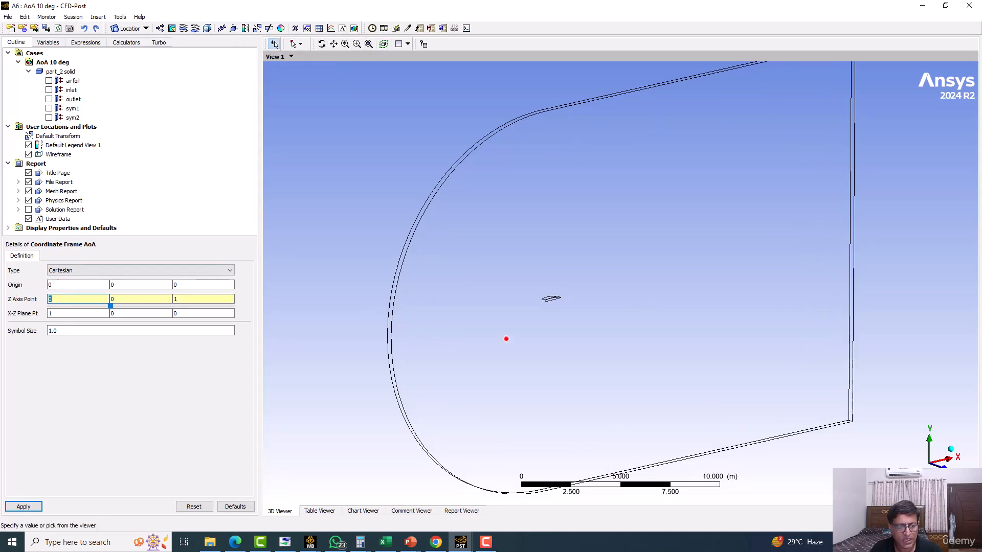
scroll(394, 327, "up", 3)
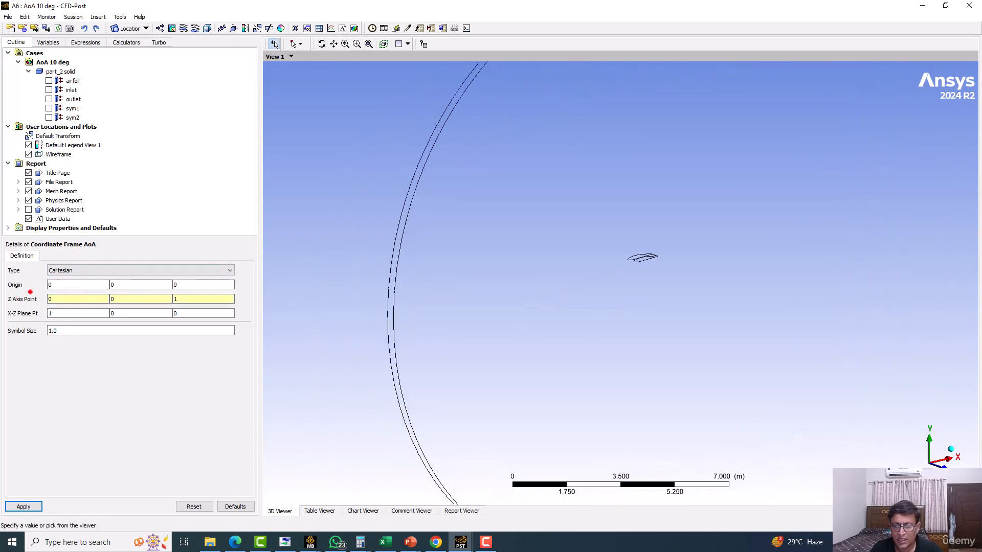
scroll(688, 272, "up", 2)
scroll(688, 272, "up", 5)
scroll(607, 322, "up", 3)
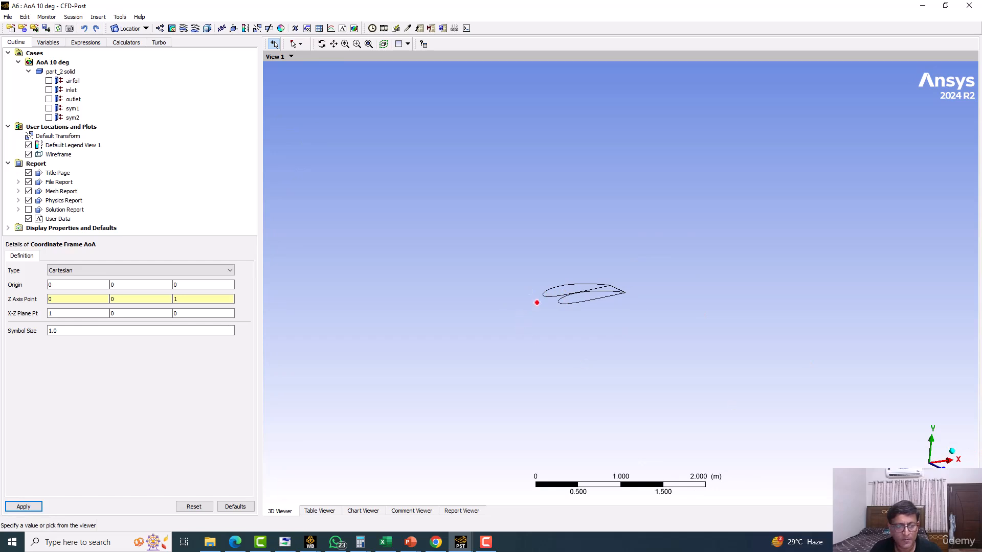
left_click(60, 298)
double_click(62, 301)
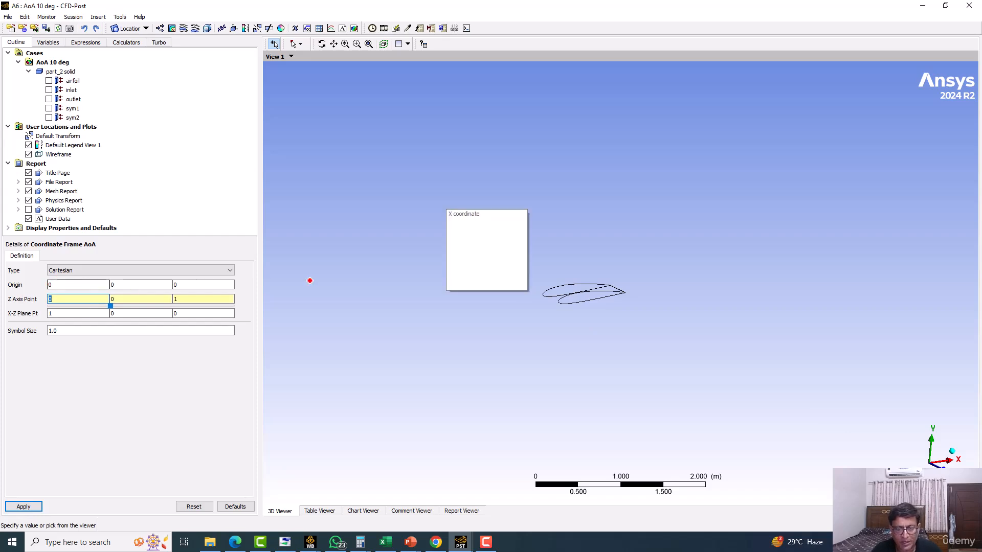
left_click(39, 505)
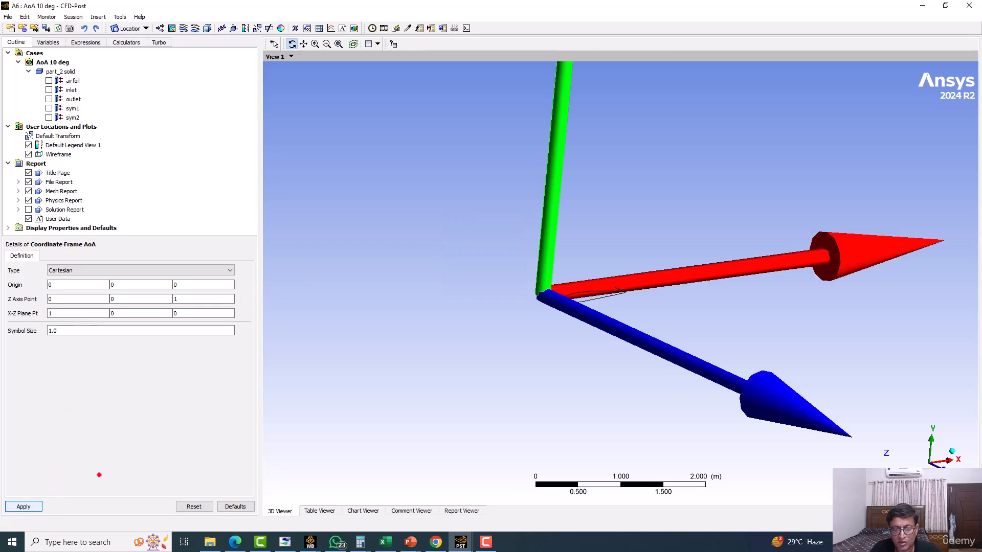
Step: Set the coordinate frame's symbol size to 0.3
scroll(417, 275, "up", 3)
left_click_drag(438, 270, 273, 311)
left_click_drag(82, 328, 33, 328)
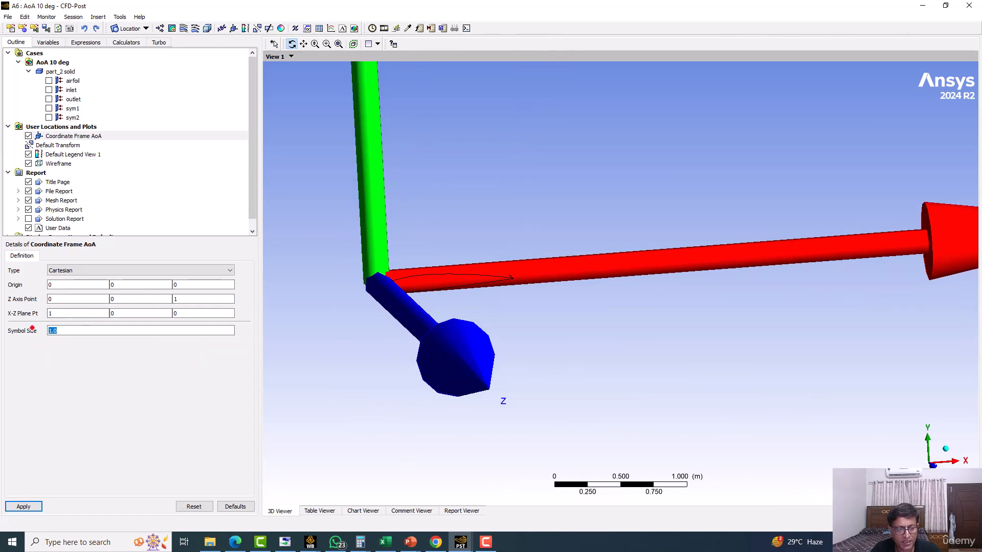
type("0.3")
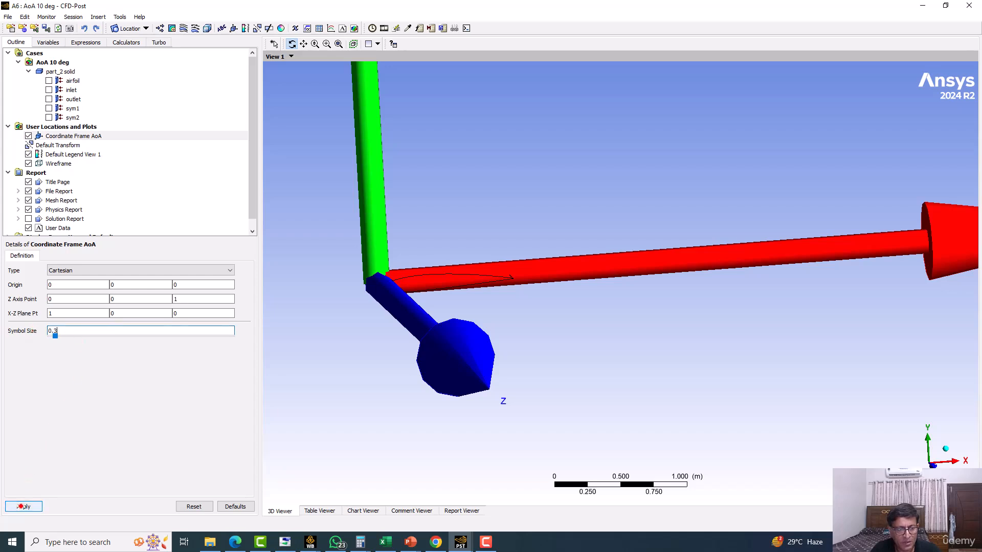
left_click(21, 506)
scroll(306, 264, "up", 3)
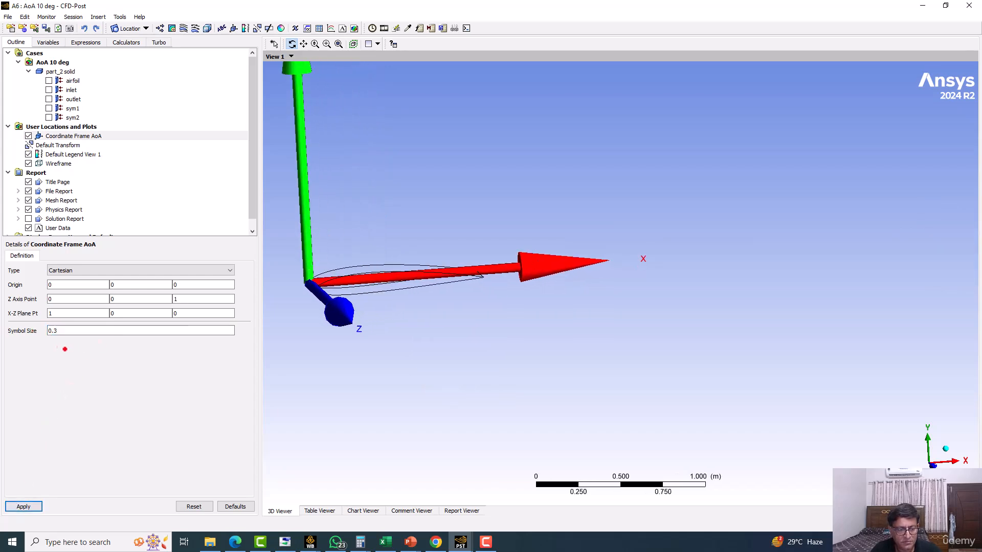
Step: Set the coordinate frame's symbol size to 0.1 so its axes fit beside the airfoil
left_click(68, 330)
key("BackSpace")
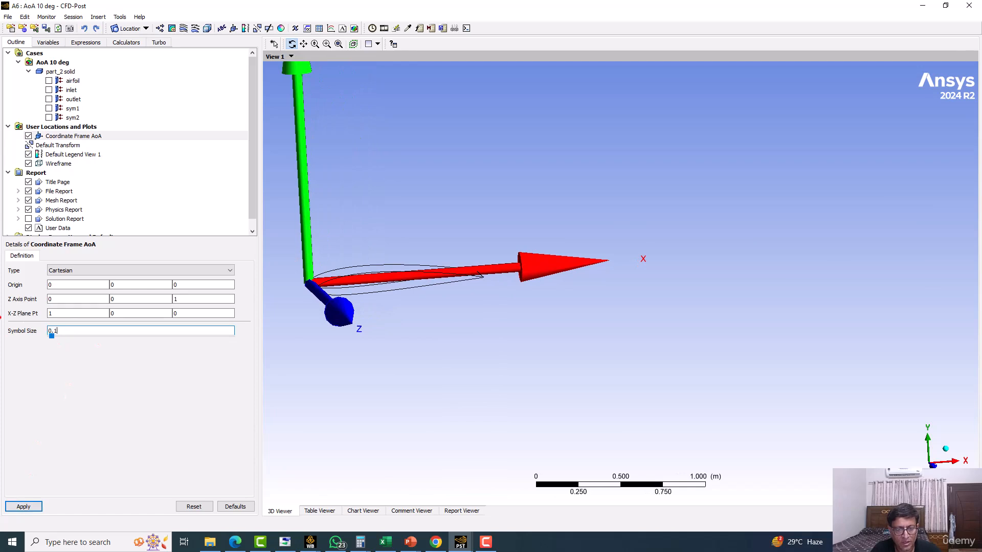
left_click(22, 506)
scroll(368, 318, "up", 3)
middle_click_drag(369, 318, 517, 302, "ctrl")
middle_click_drag(460, 287, 434, 297)
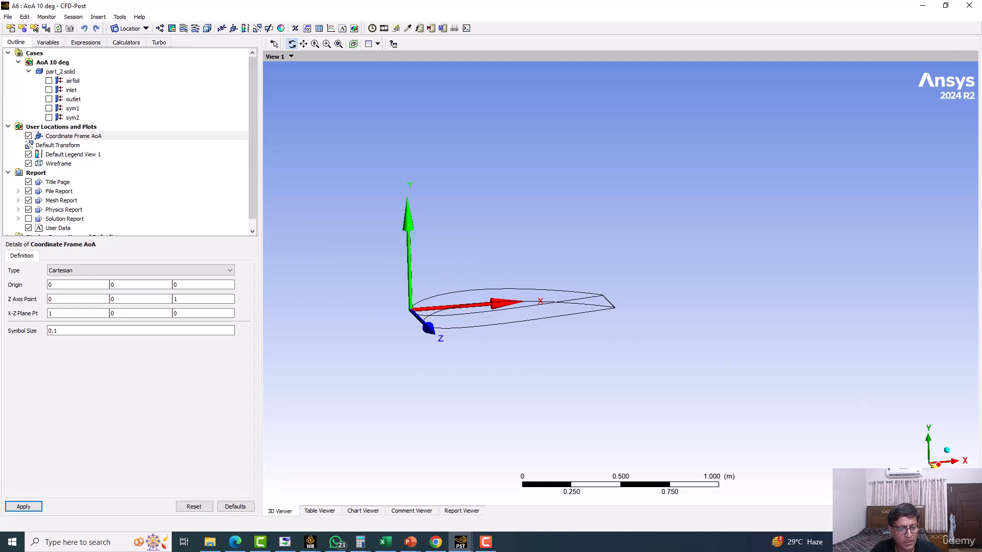
scroll(326, 271, "up", 4)
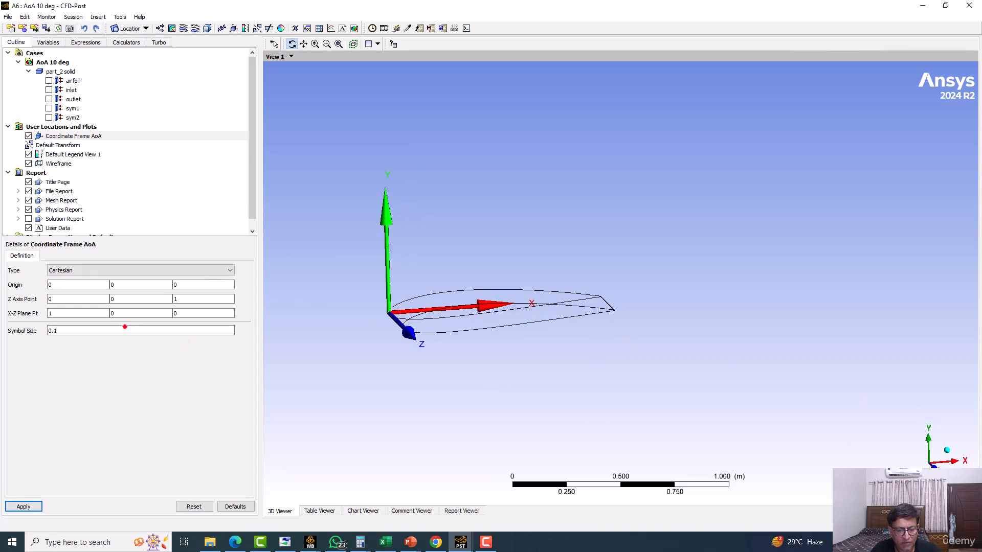
Step: Close two of the three open Calculator windows
left_click(76, 313)
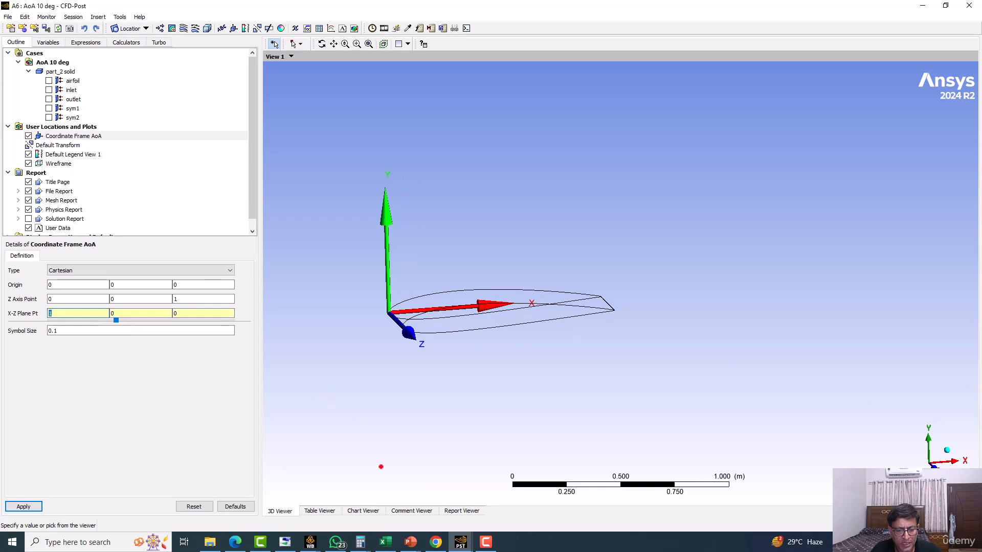
left_click(360, 542)
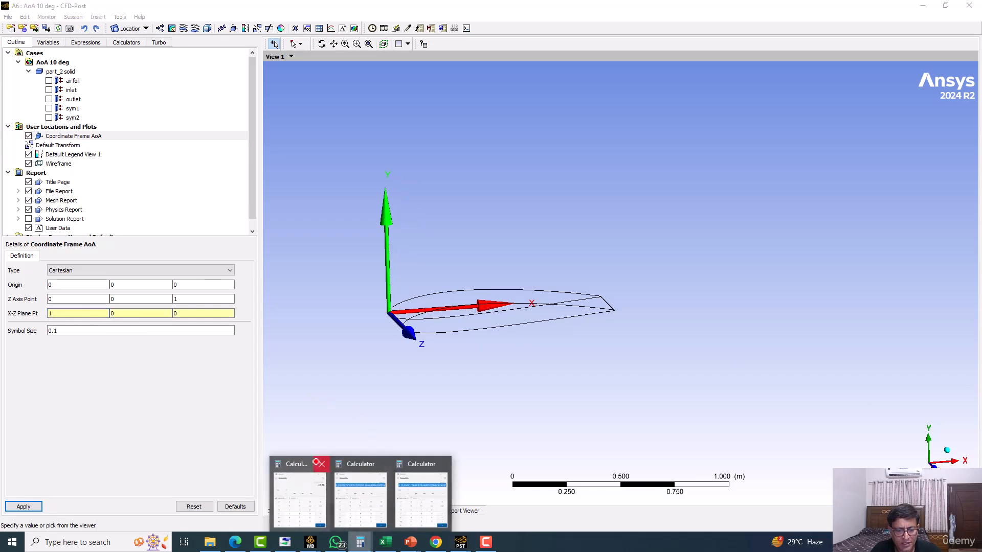
left_click(319, 464)
left_click(357, 463)
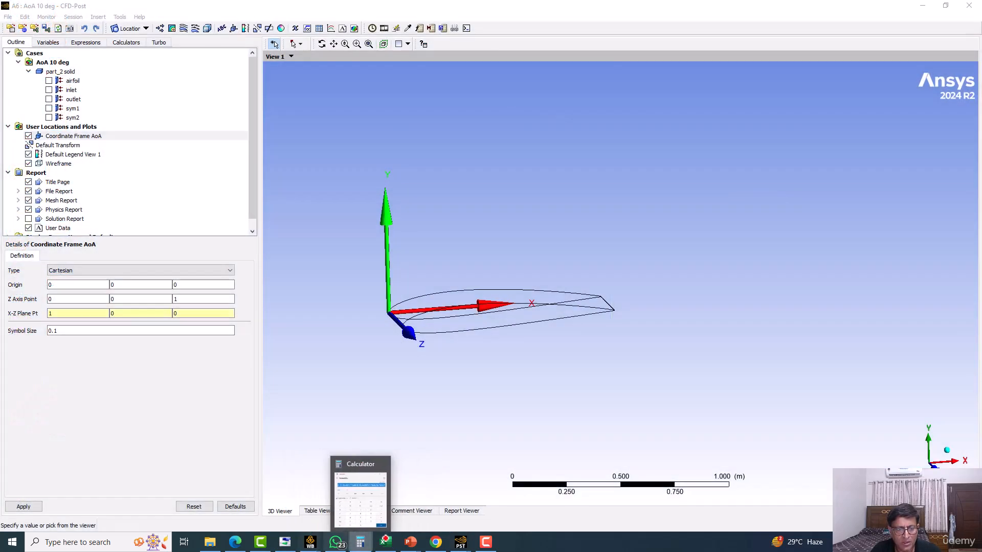
Step: Switch to the NACA 2412 presentation in PowerPoint and copy the 10 deg cos θ value 0.98480775 from the Important parameters for Simulation slide
mouse_move(410, 542)
left_click(517, 491)
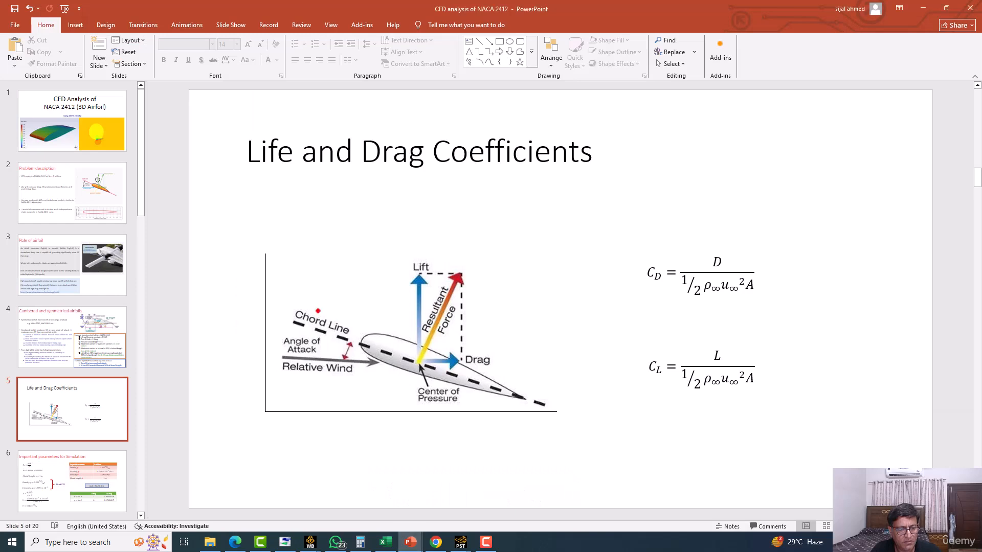
scroll(98, 342, "down", 3)
left_click(97, 333)
left_click_drag(781, 402, 849, 402)
right_click(846, 404)
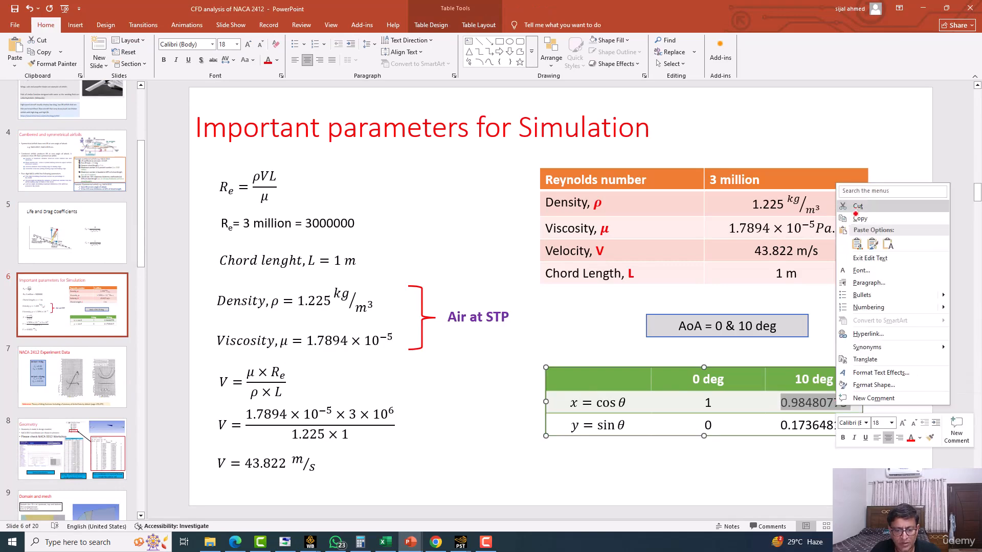
left_click(860, 218)
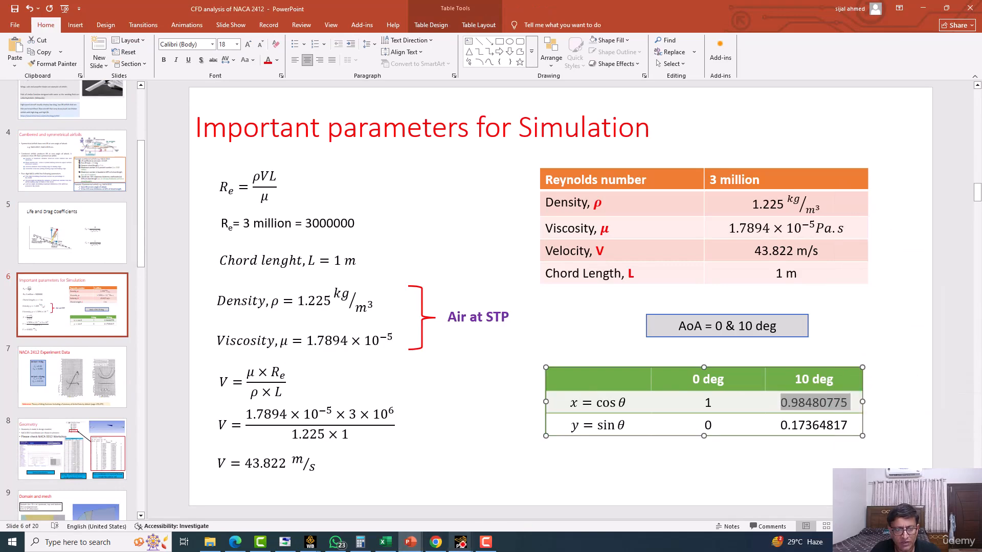
Step: Switch back to CFD-Post and paste 0.98480775 as the first component of the frame's X-Z Plane Pt
left_click(460, 542)
left_click(404, 498)
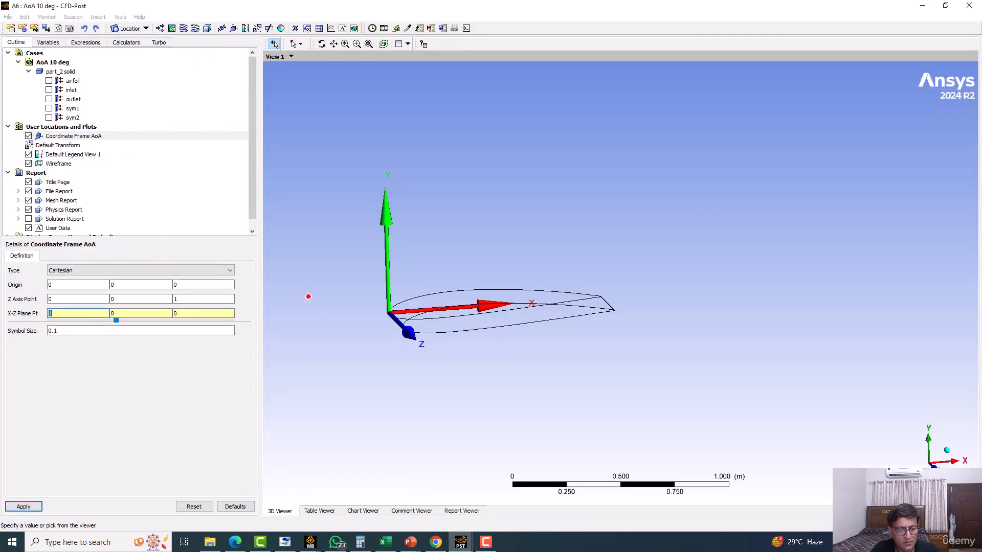
right_click(76, 311)
left_click(101, 368)
Step: Switch to the PowerPoint presentation and copy the 10 deg sin θ value 0.17364817 from the parameters table
mouse_move(410, 541)
left_click(541, 495)
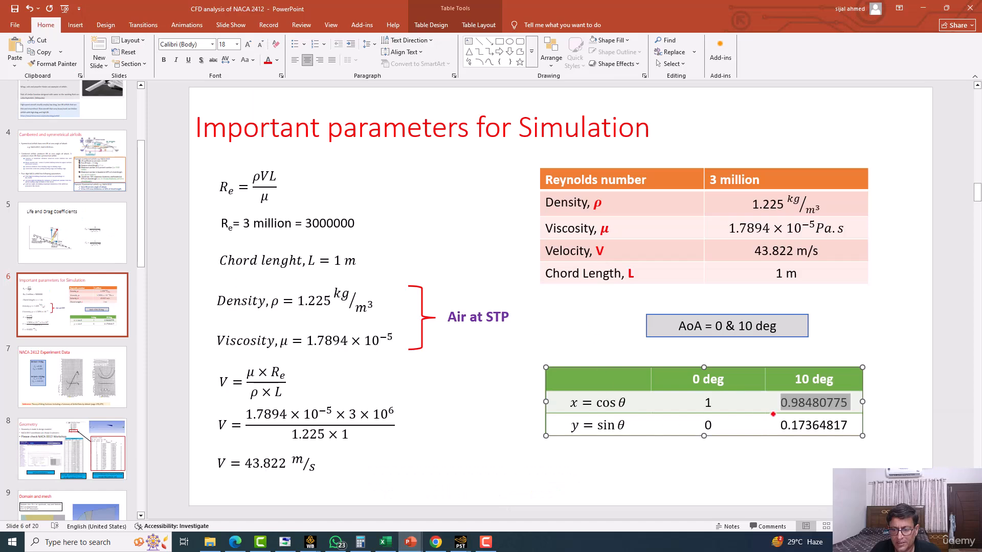
left_click_drag(777, 425, 848, 424)
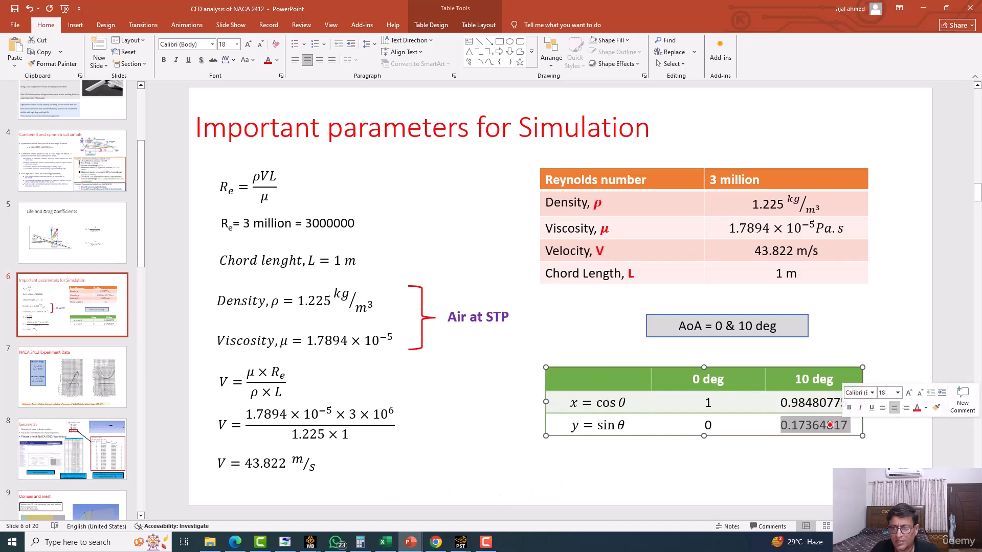
right_click(830, 424)
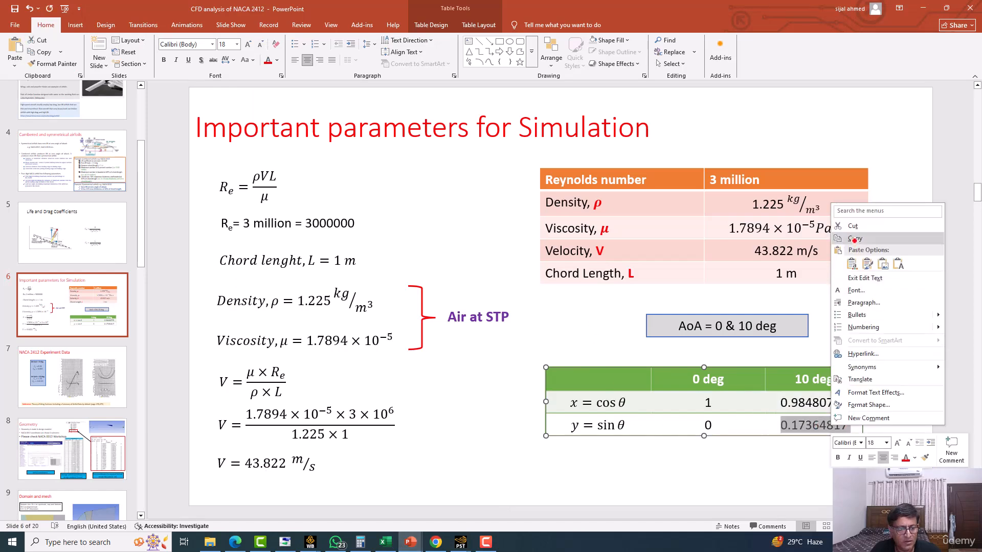
left_click(855, 239)
Step: Return to CFD-Post, paste 0.17364817 as the second X-Z Plane Pt component and apply the frame's definition
left_click(922, 6)
left_click(113, 313)
right_click(123, 314)
left_click(145, 372)
middle_click_drag(465, 344, 556, 366)
scroll(438, 344, "up", 3)
scroll(587, 370, "up", 3)
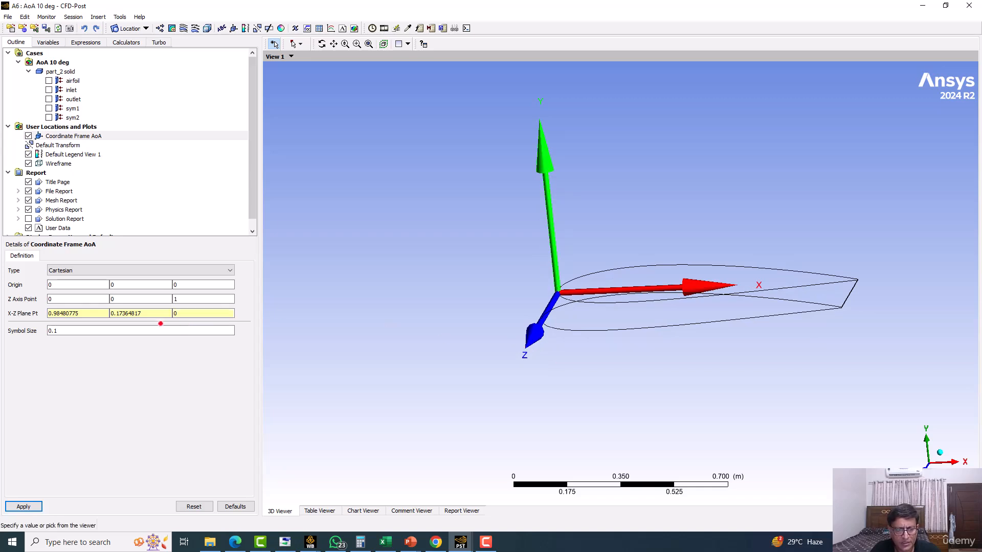
left_click(11, 508)
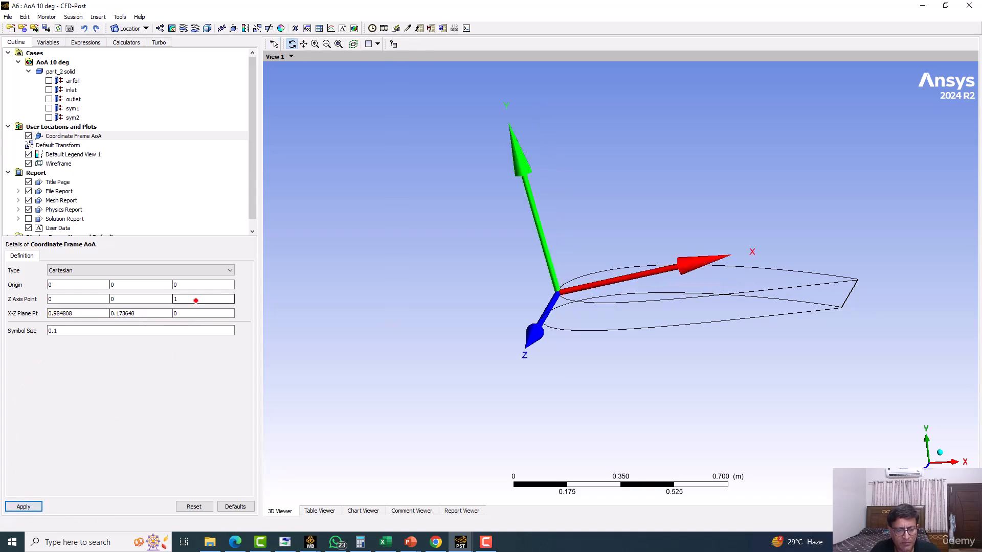
Step: Try 10 as the third component of the frame's Z Axis Point, and set it back to 1
left_click(196, 301)
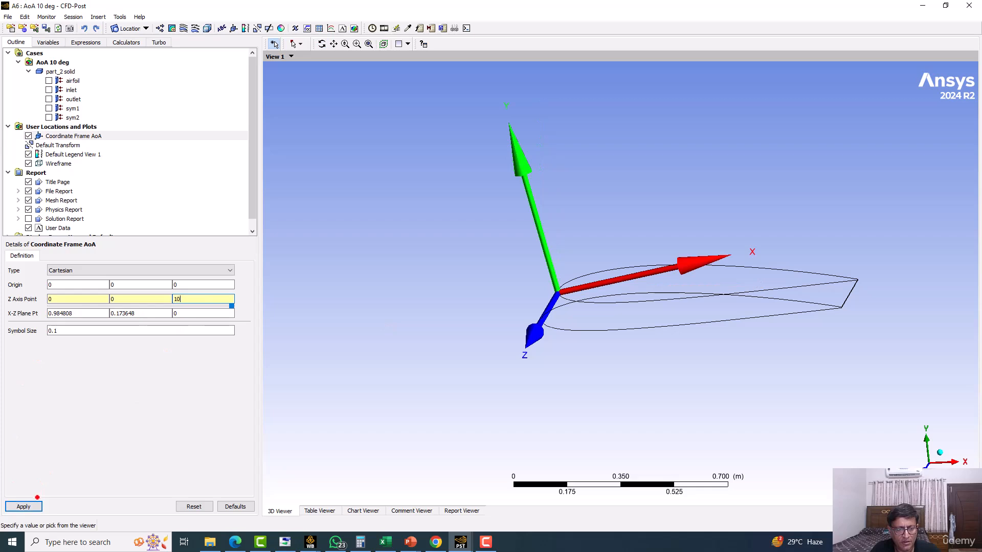
left_click(23, 507)
double_click(191, 298)
type("1")
left_click(23, 507)
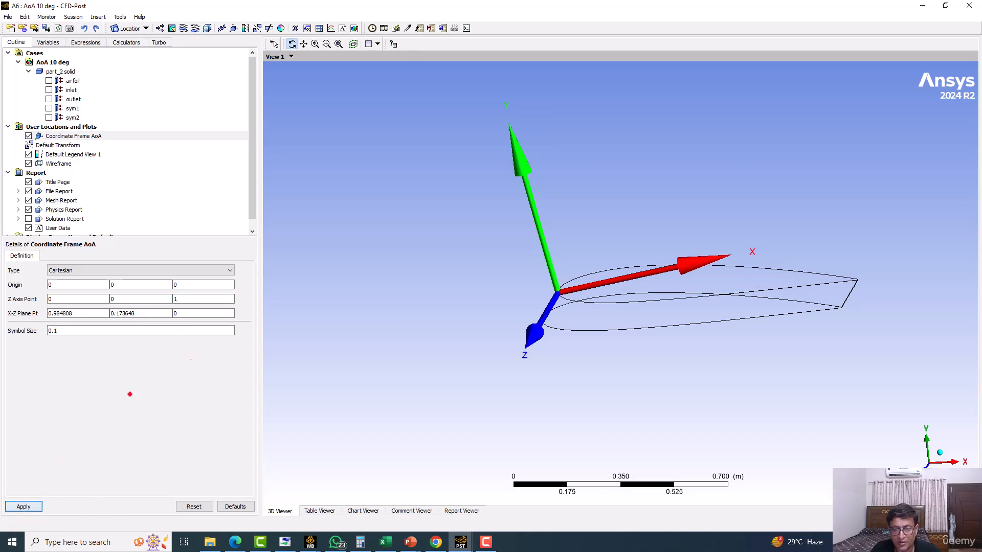
Step: Examine the rotated coordinate frame against the airfoil in a close-up side view facing the Z axis
left_click_drag(438, 333, 402, 335)
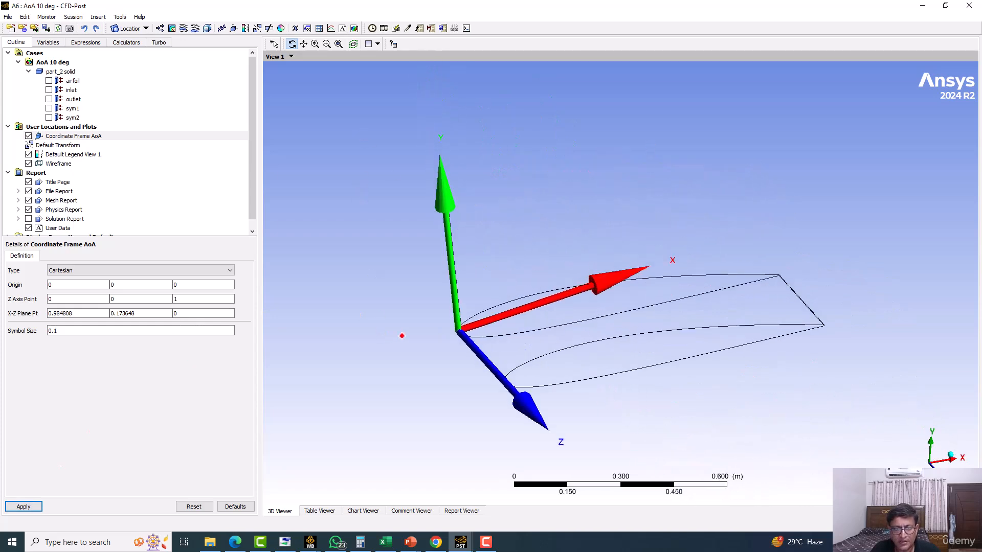
left_click(936, 470)
scroll(470, 288, "up", 4)
scroll(470, 287, "up", 4)
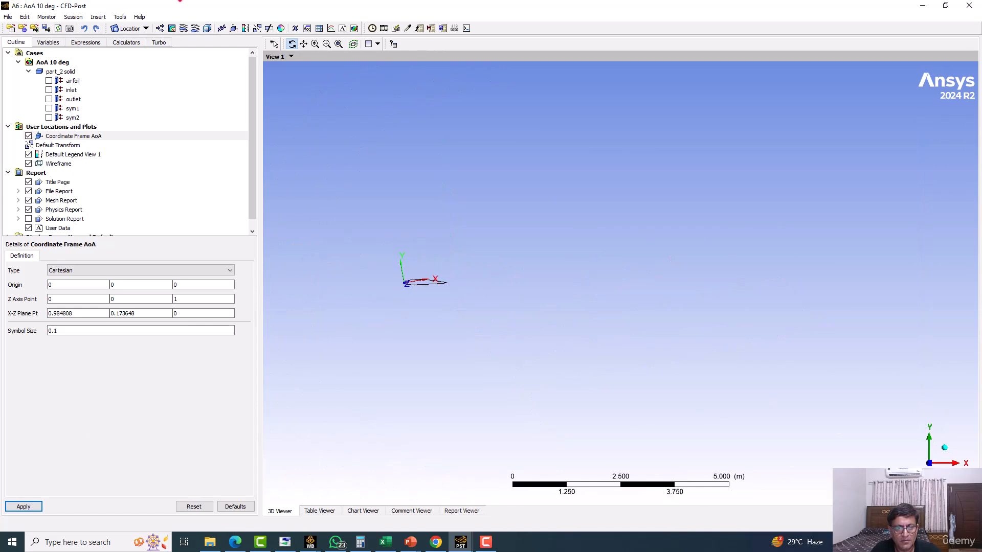
left_click(326, 43)
left_click_drag(344, 232, 477, 316)
left_click_drag(459, 144, 918, 403)
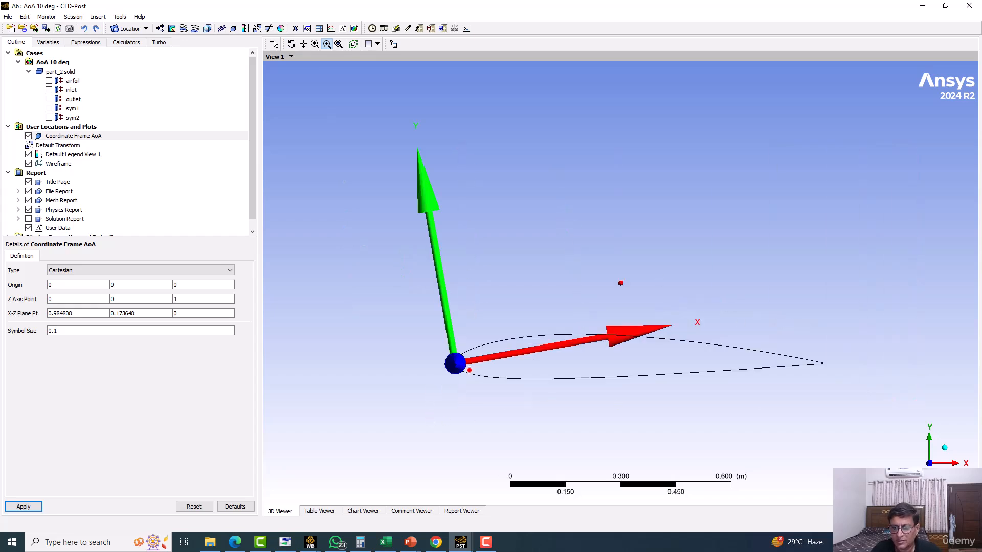
Step: Annotate the airfoil view with the tilted reference lines and the angle of attack α = 10 deg at the frame's origin
key("ctrl+alt+g")
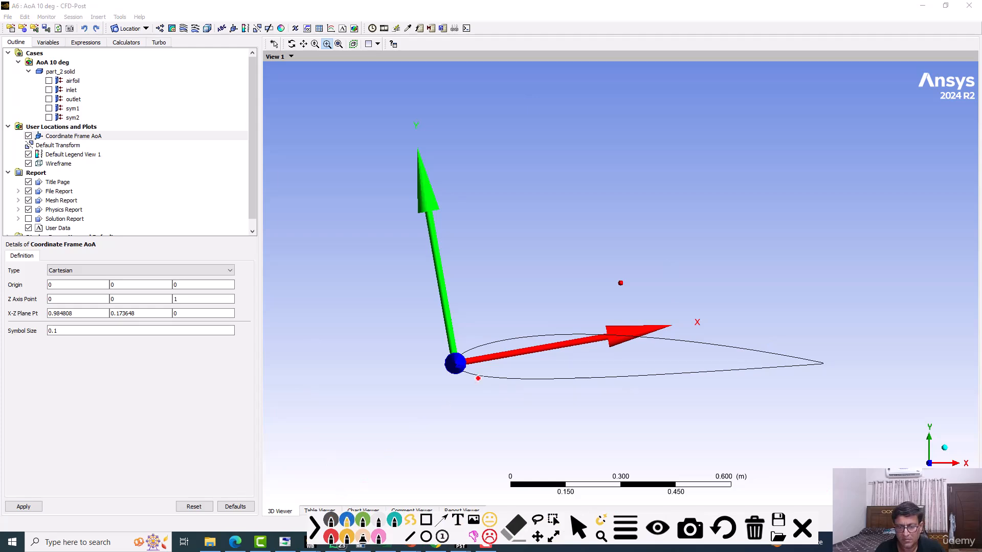
mouse_move(460, 367)
left_mouse_down()
mouse_move(637, 354)
mouse_move(579, 352)
mouse_move(606, 343)
left_mouse_up()
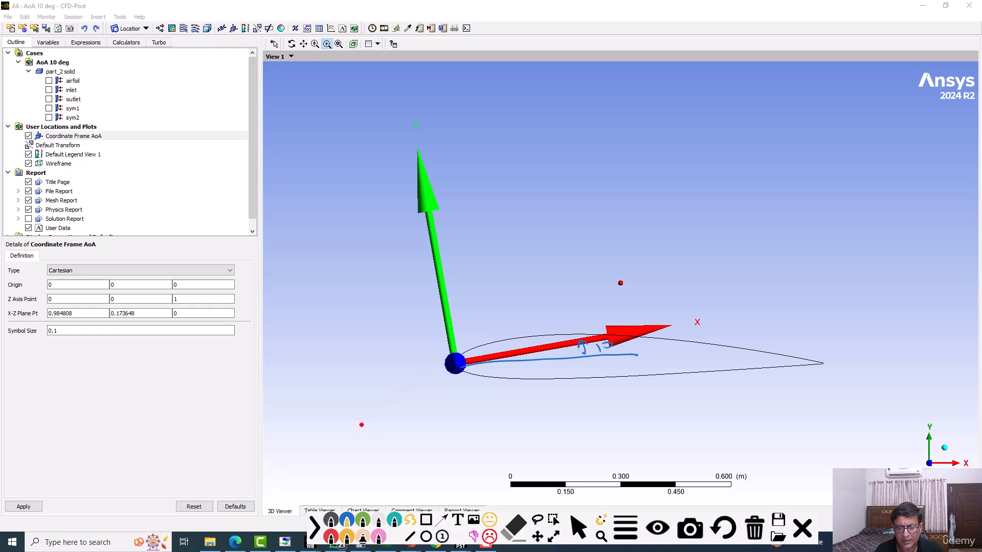
left_click_drag(348, 441, 452, 367)
mouse_move(333, 377)
left_mouse_down()
mouse_move(444, 364)
mouse_move(409, 398)
mouse_move(366, 397)
mouse_move(374, 395)
left_mouse_up()
mouse_move(381, 394)
left_mouse_down()
mouse_move(429, 368)
mouse_move(438, 374)
left_mouse_up()
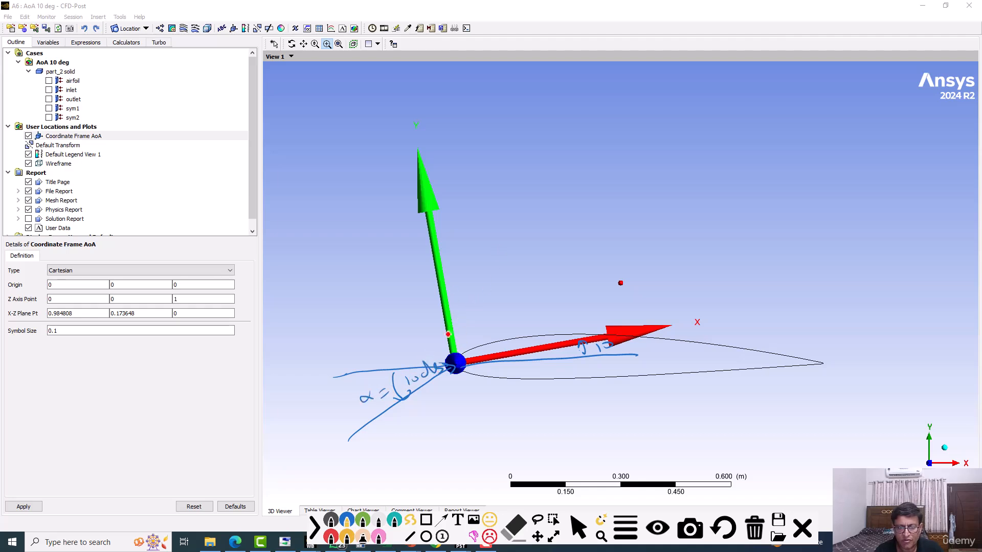
Step: Annotate the frame's Y axis as lift with Force-y and its X axis with Force-x, and close the annotation overlay
left_click_drag(460, 248, 450, 258)
mouse_move(446, 252)
left_mouse_down()
mouse_move(441, 263)
mouse_move(454, 264)
left_mouse_up()
left_click_drag(465, 228, 499, 249)
left_click(479, 229)
mouse_move(505, 241)
left_mouse_down()
mouse_move(497, 217)
mouse_move(508, 236)
left_mouse_up()
left_click_drag(511, 227, 506, 232)
mouse_move(549, 196)
left_mouse_down()
mouse_move(556, 211)
mouse_move(565, 193)
mouse_move(622, 171)
left_mouse_up()
mouse_move(621, 311)
left_mouse_down()
mouse_move(630, 295)
mouse_move(687, 278)
left_mouse_up()
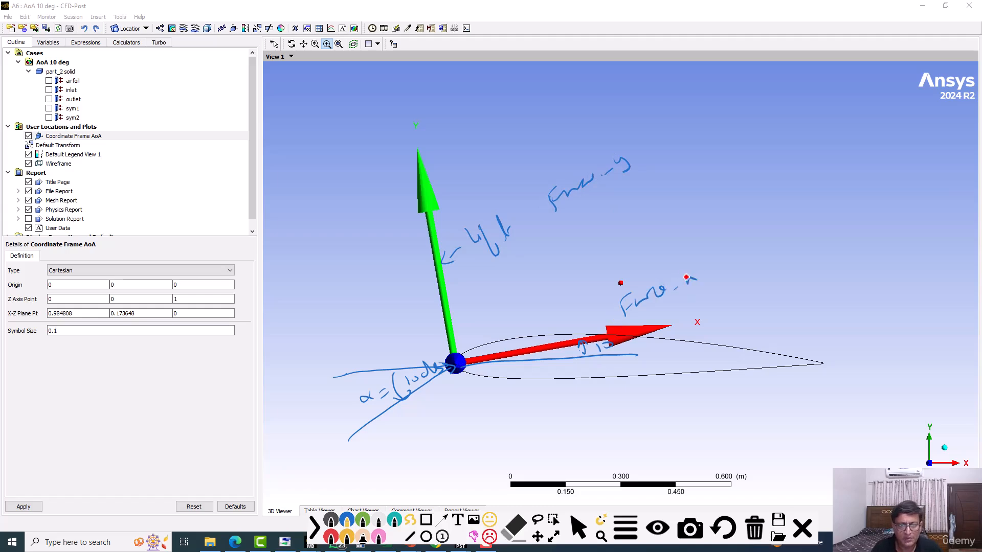
key("Escape")
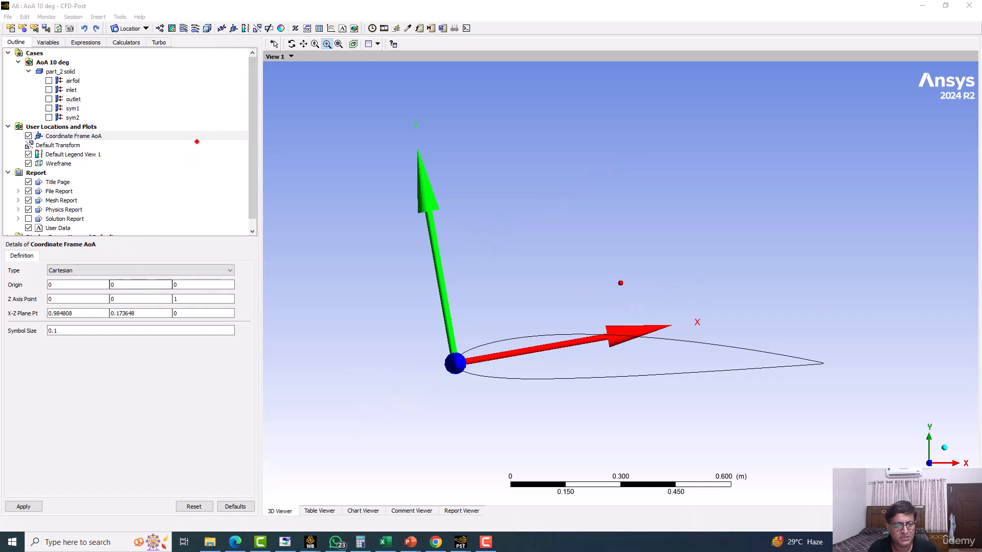
Step: Open the Expressions list, and bring up the presentation's slide with the CFD Post expressions for the lift and drag coefficients
left_click(81, 41)
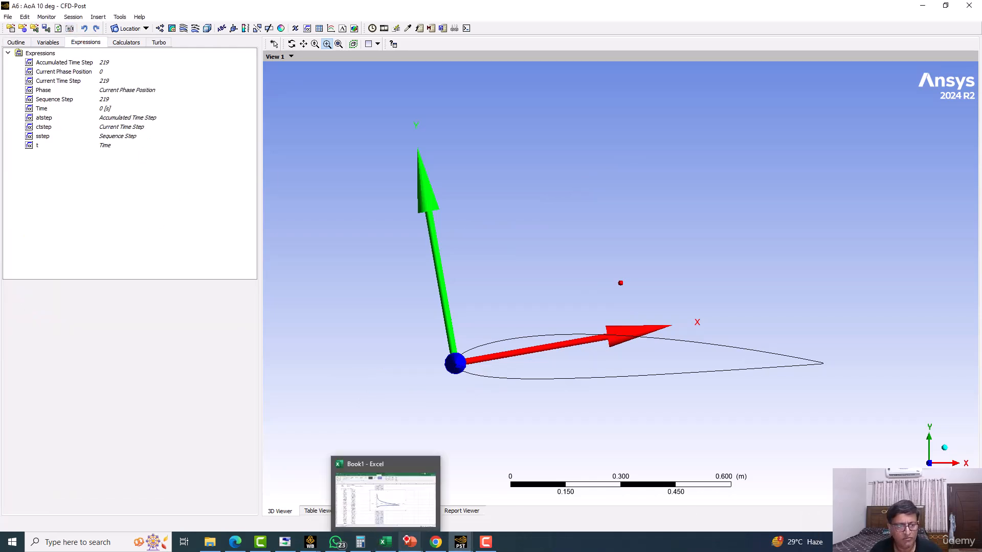
left_click(409, 541)
left_click(520, 496)
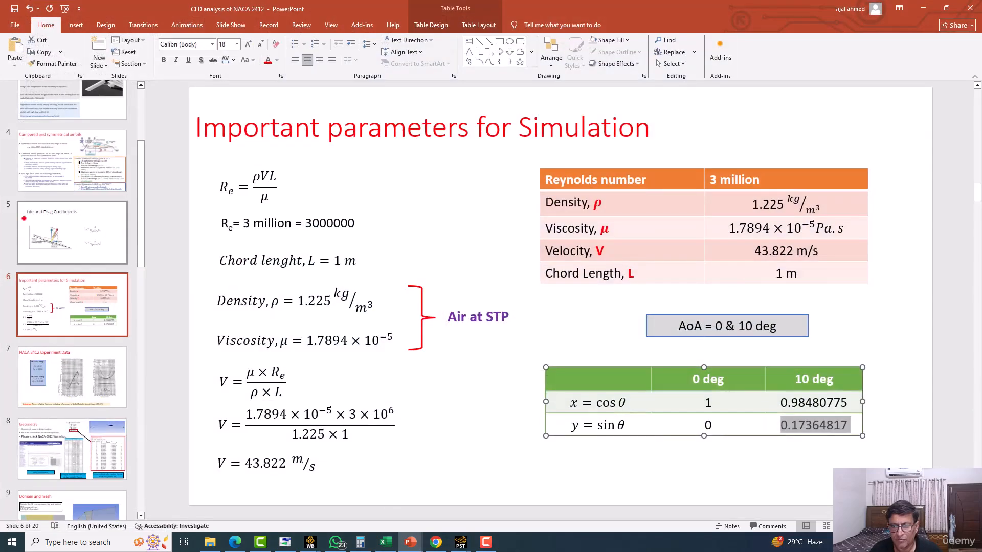
left_click(45, 221)
left_click(690, 261)
scroll(56, 373, "down", 10)
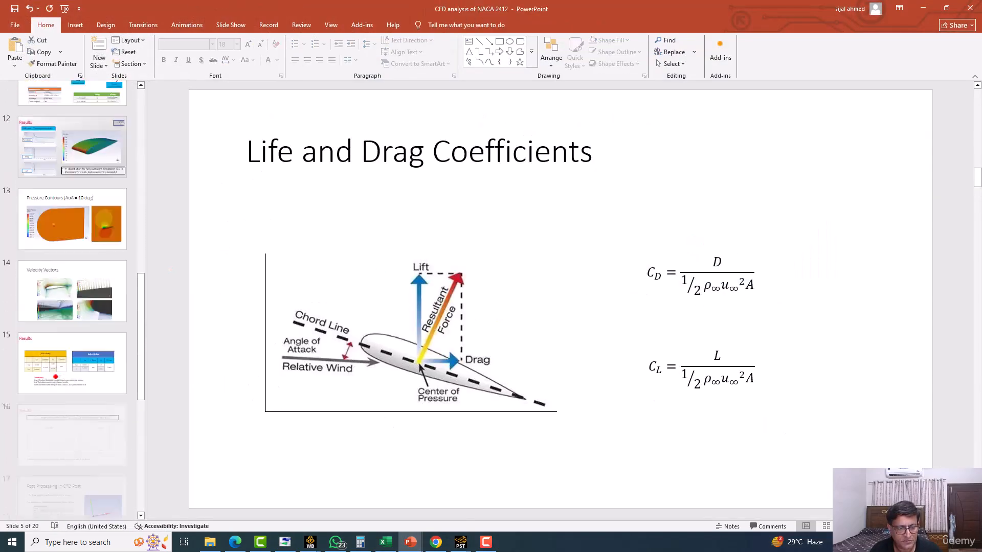
left_click(55, 374)
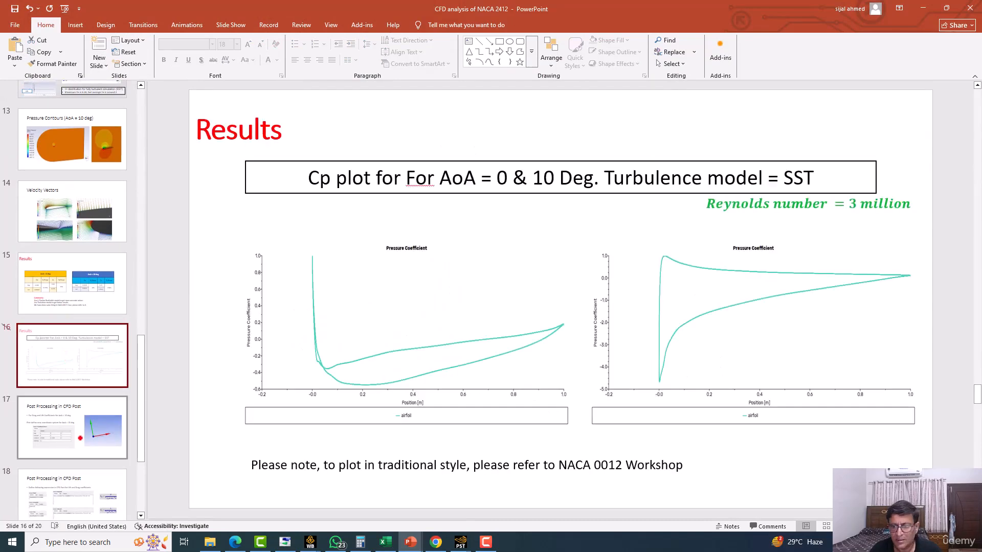
left_click(80, 438)
scroll(80, 455, "down", 1)
left_click(84, 440)
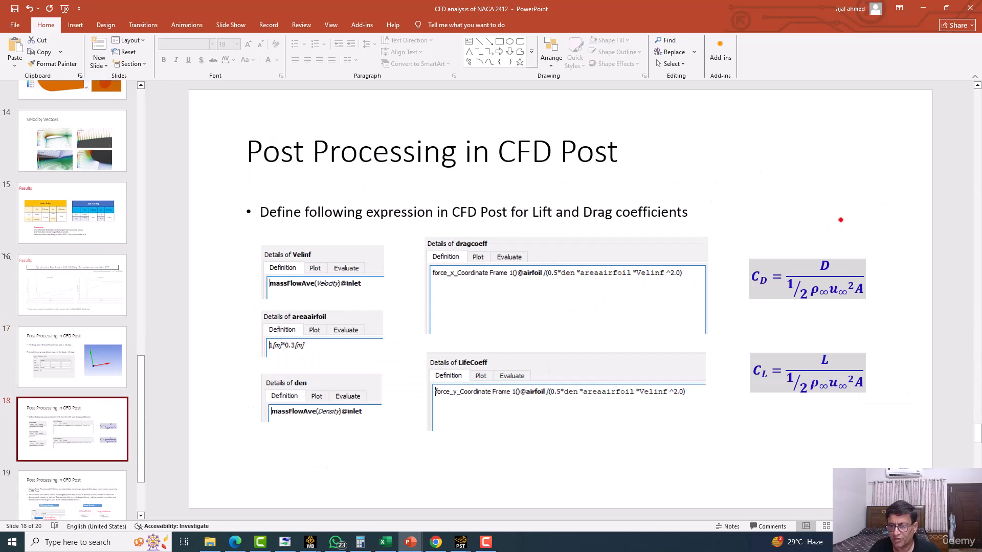
Step: Examine the numerators and denominators of the drag and lift coefficient formulas on the slide
left_click(818, 267)
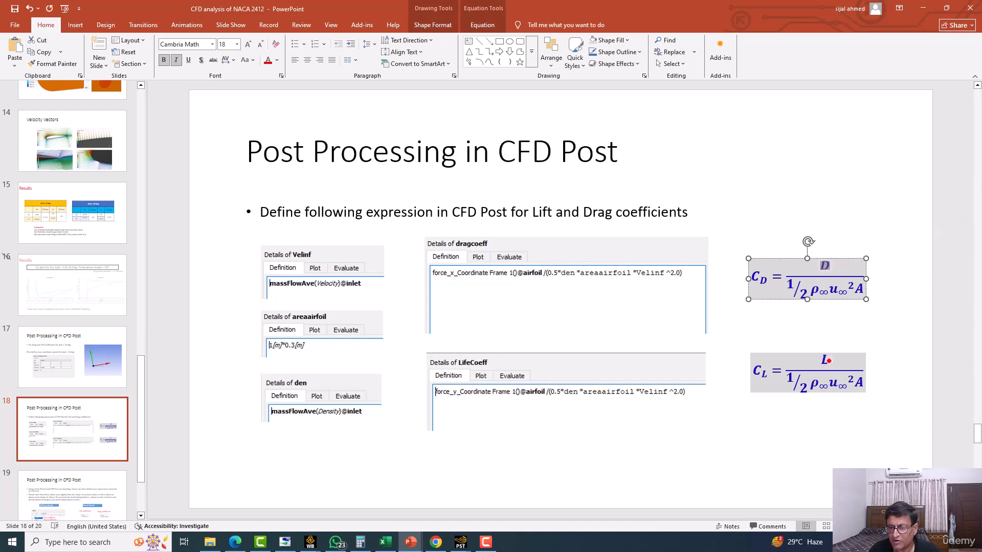
left_click(820, 360)
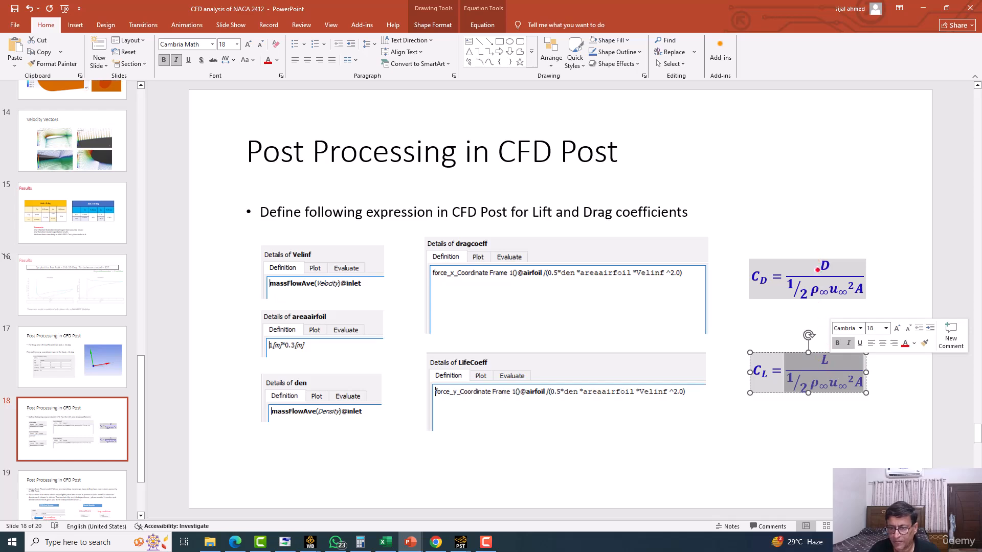
left_click(818, 266)
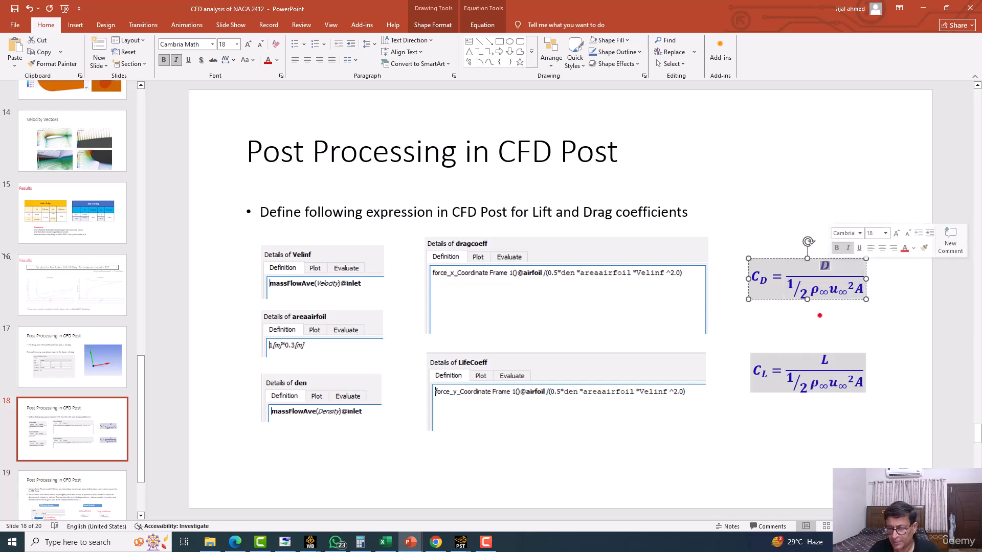
left_click_drag(784, 381, 859, 382)
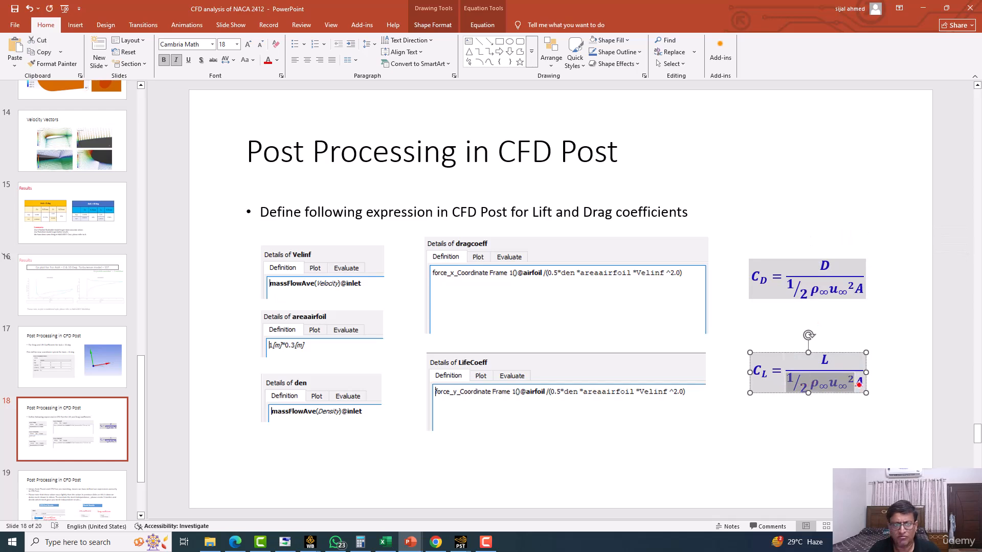
Step: Switch back to CFD-Post and create a new expression named den
left_click(923, 8)
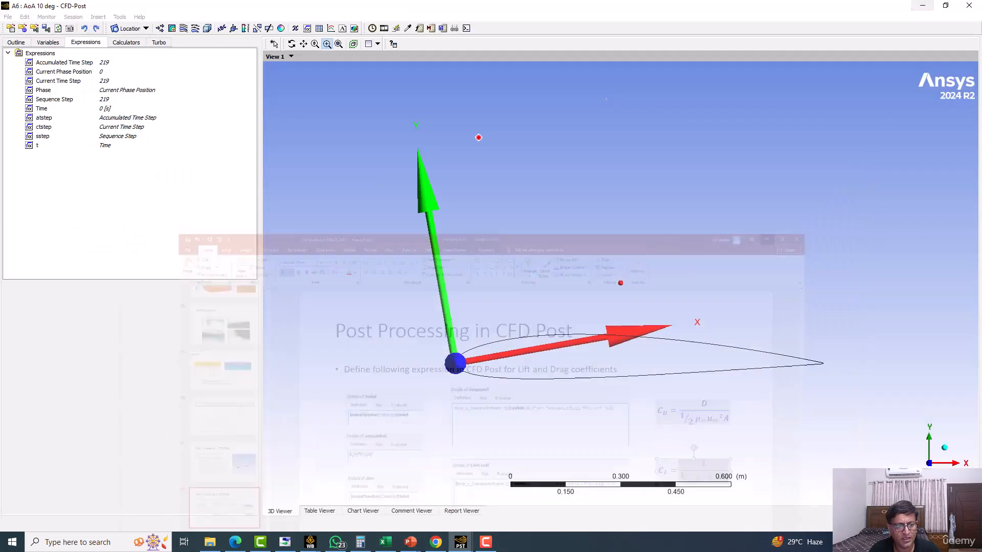
right_click(37, 196)
left_click(41, 202)
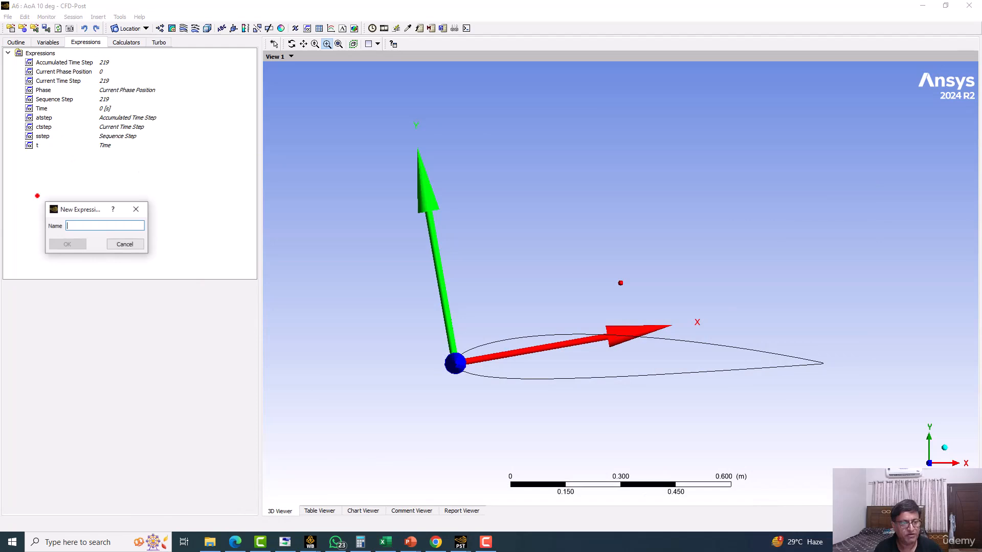
type("den")
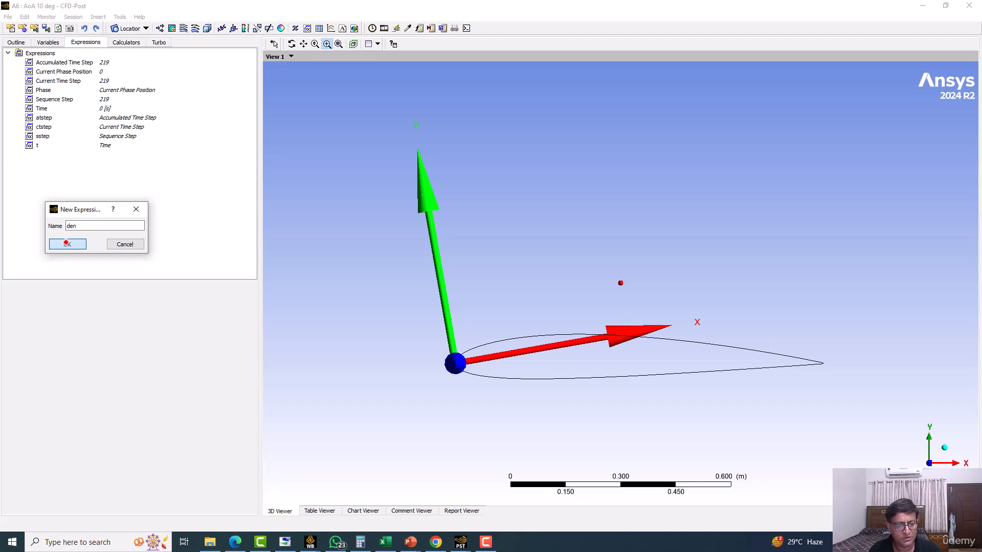
left_click(66, 243)
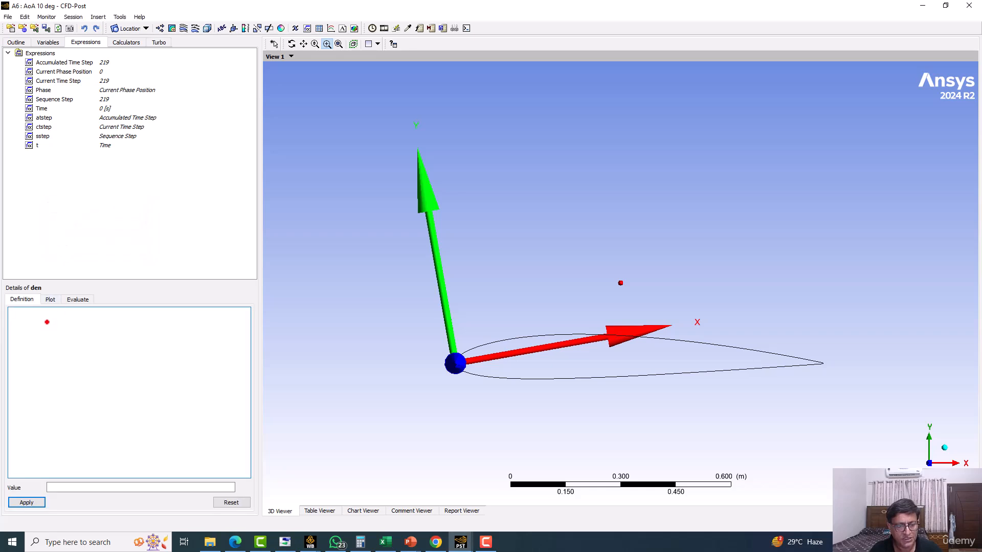
right_click(47, 322)
mouse_move(77, 328)
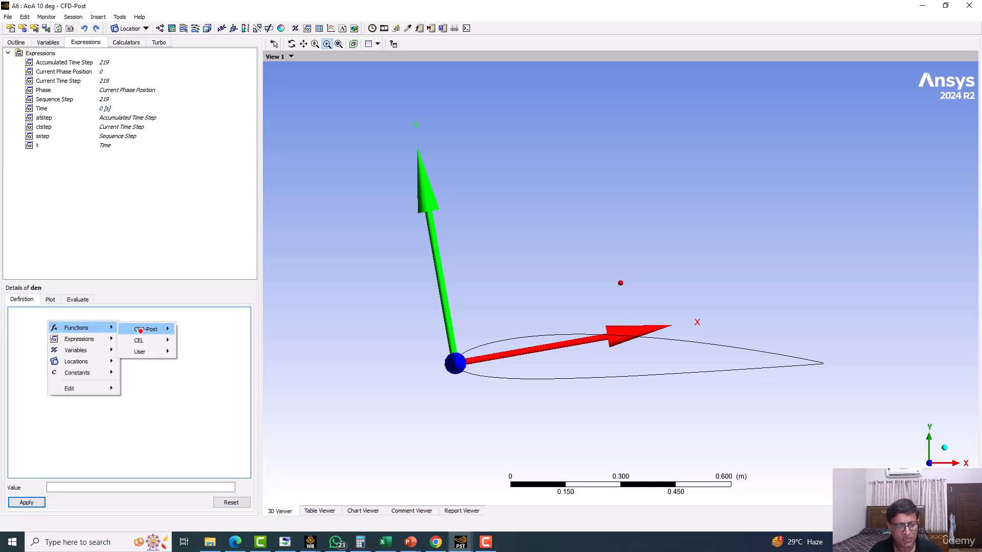
mouse_move(141, 330)
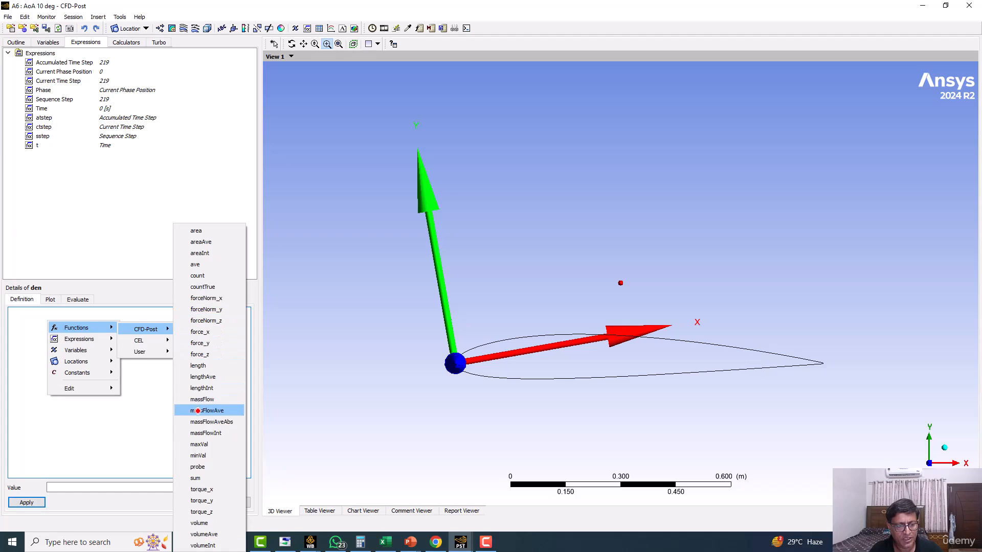
left_click(198, 410)
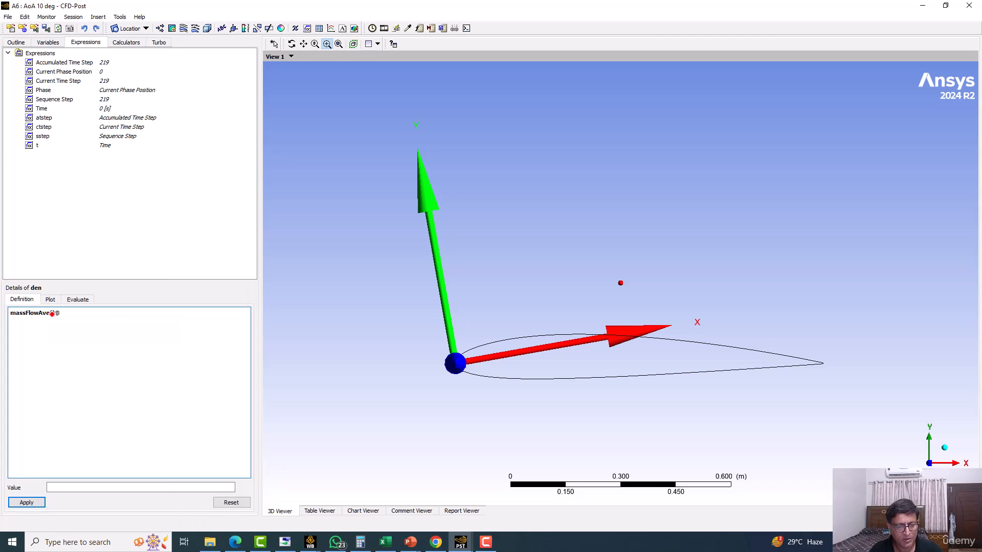
right_click(52, 314)
mouse_move(95, 344)
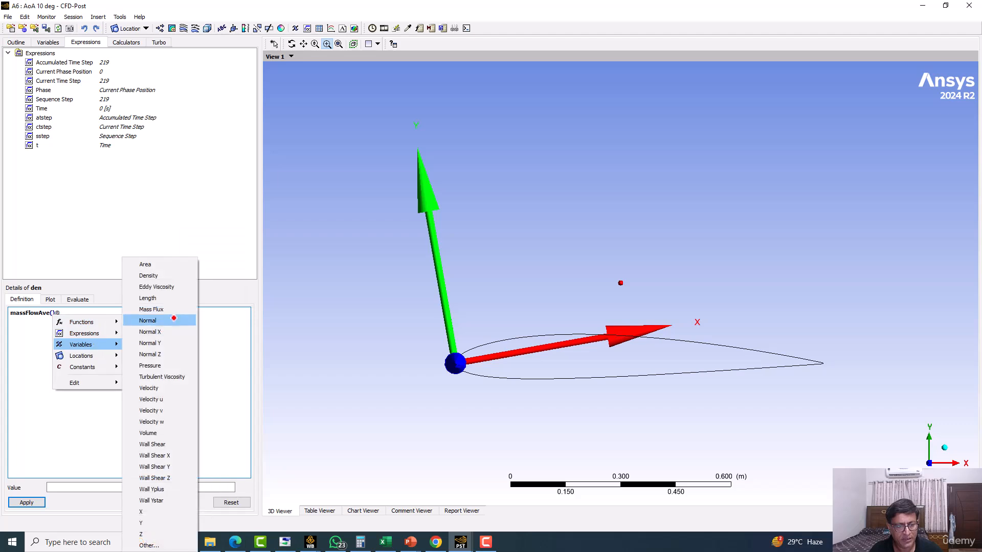
left_click(160, 275)
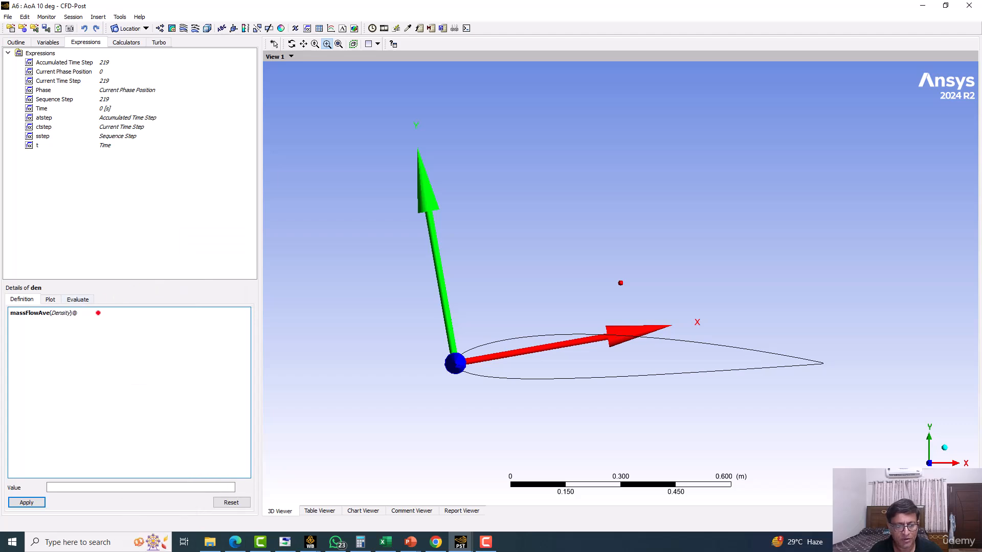
right_click(98, 313)
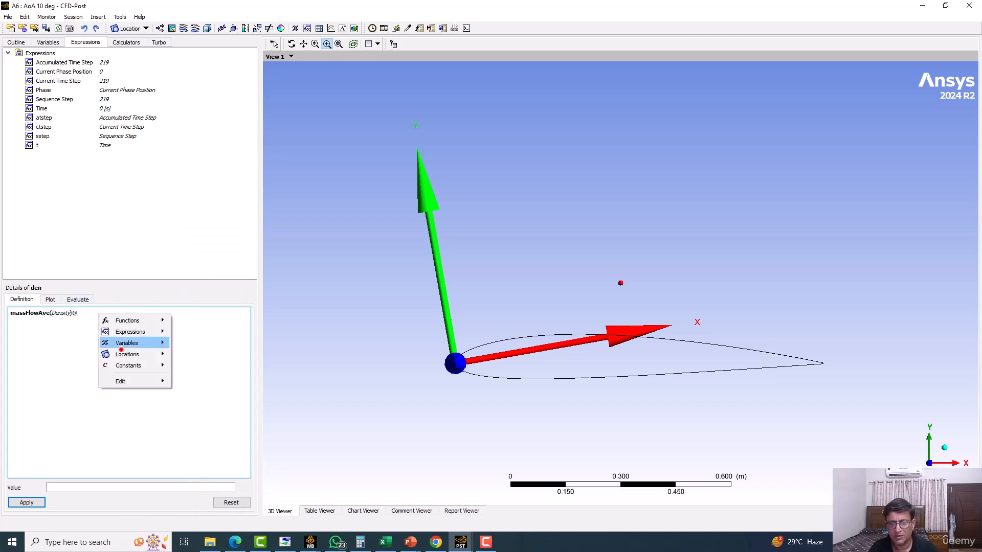
mouse_move(126, 345)
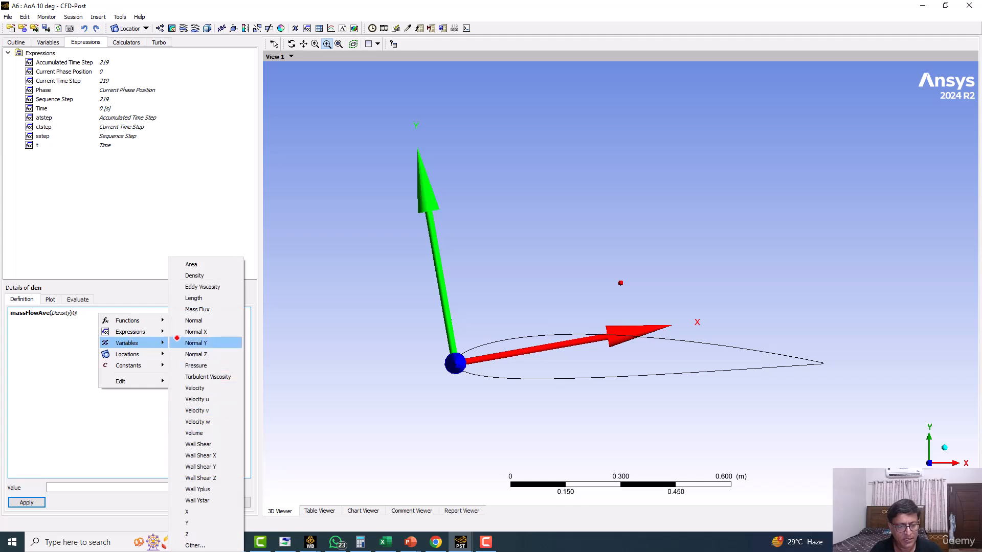
mouse_move(173, 353)
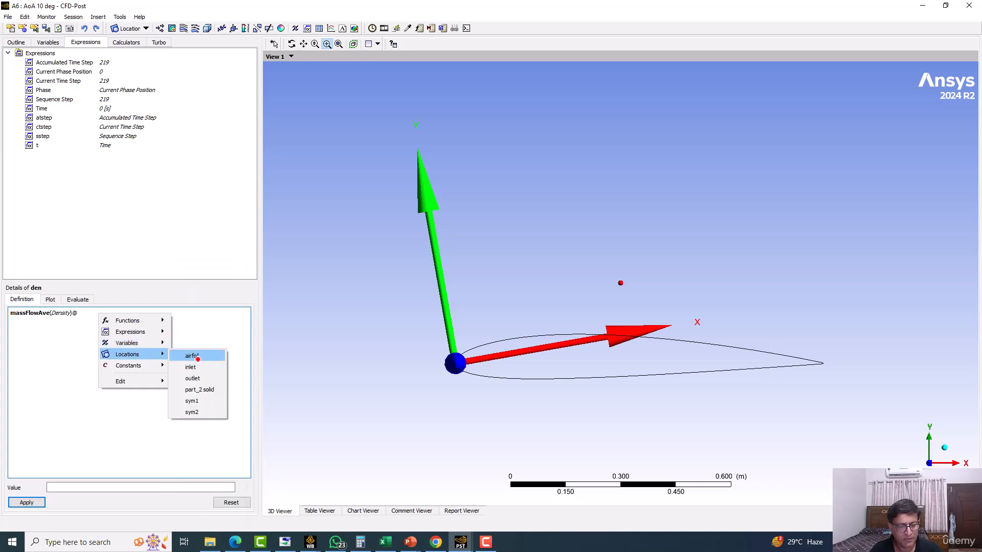
left_click(196, 367)
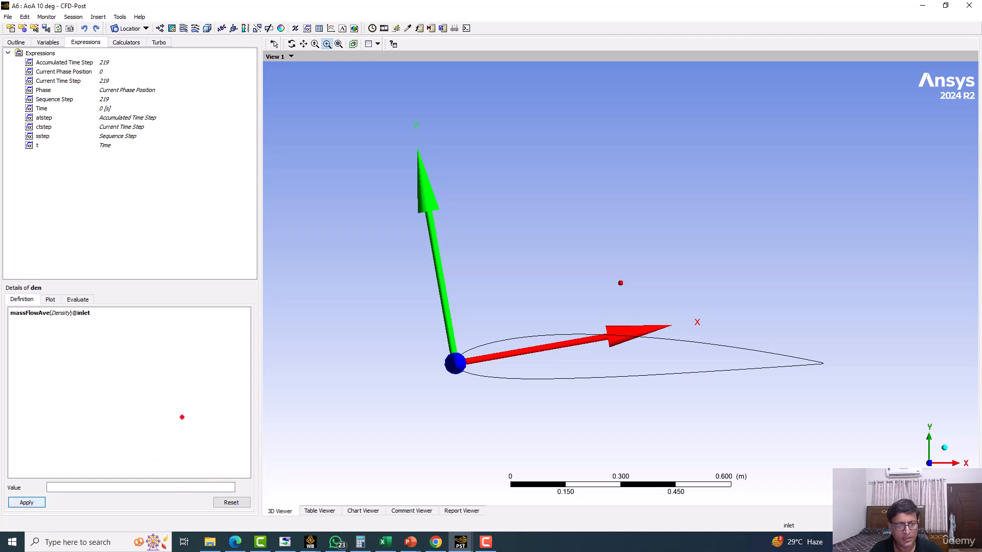
Step: Create a new expression named velinf
right_click(150, 170)
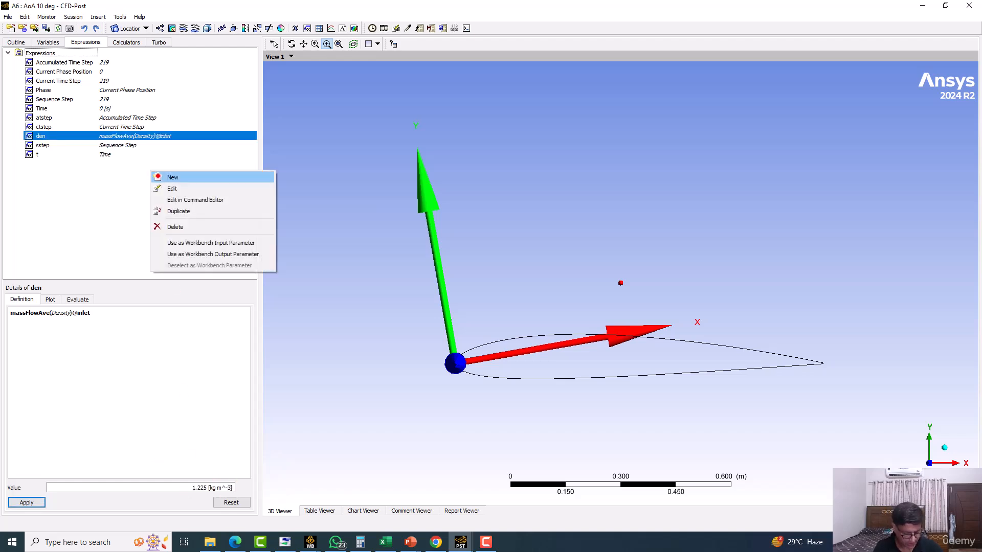
left_click(160, 176)
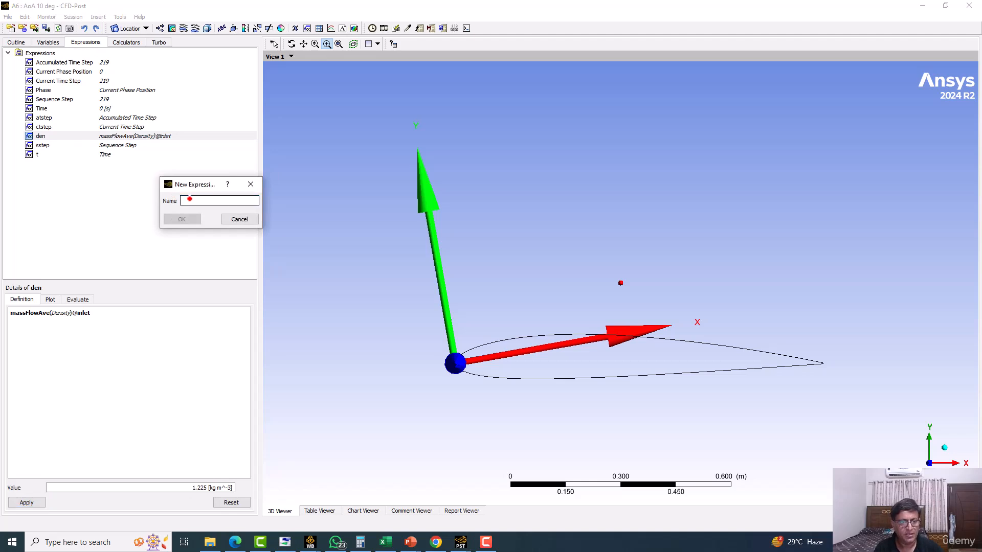
type("velinf")
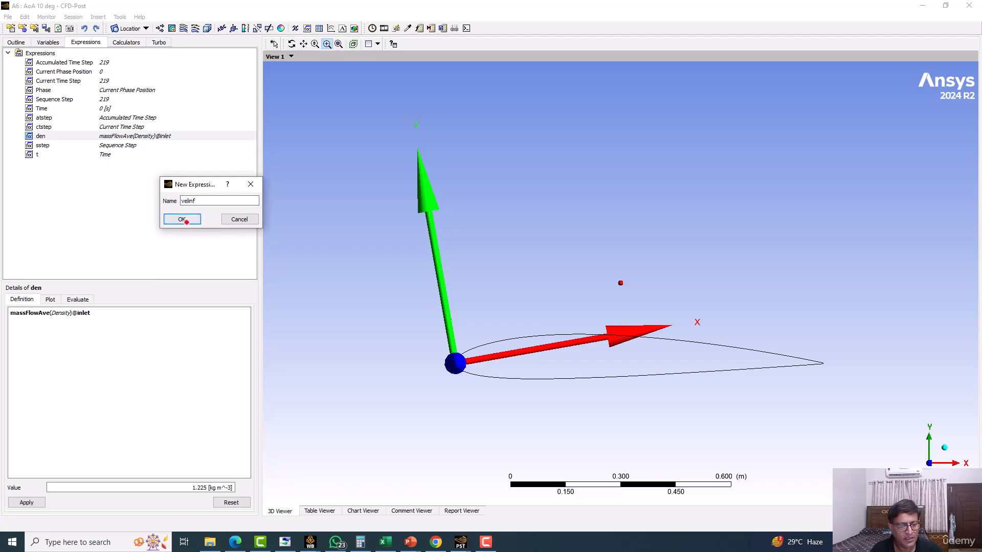
left_click(184, 220)
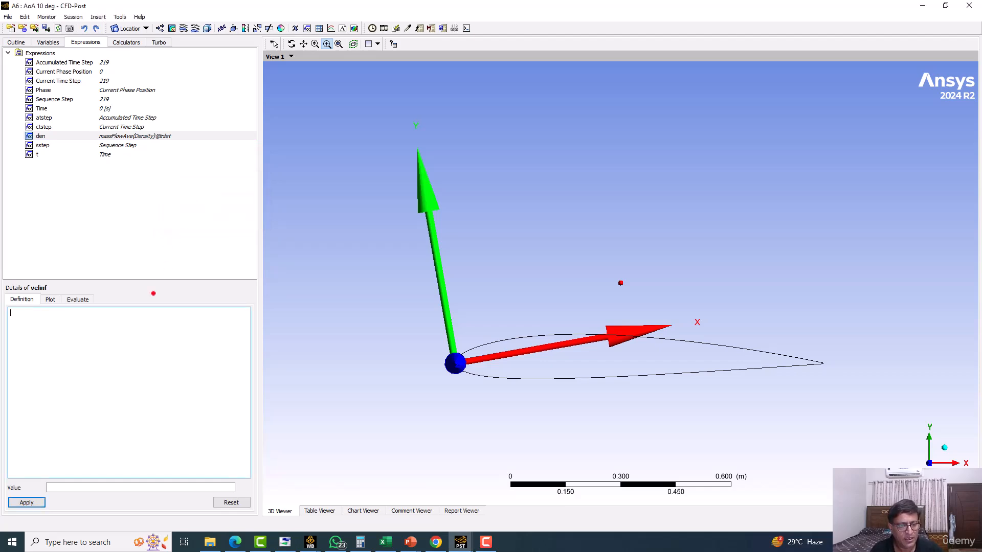
right_click(80, 314)
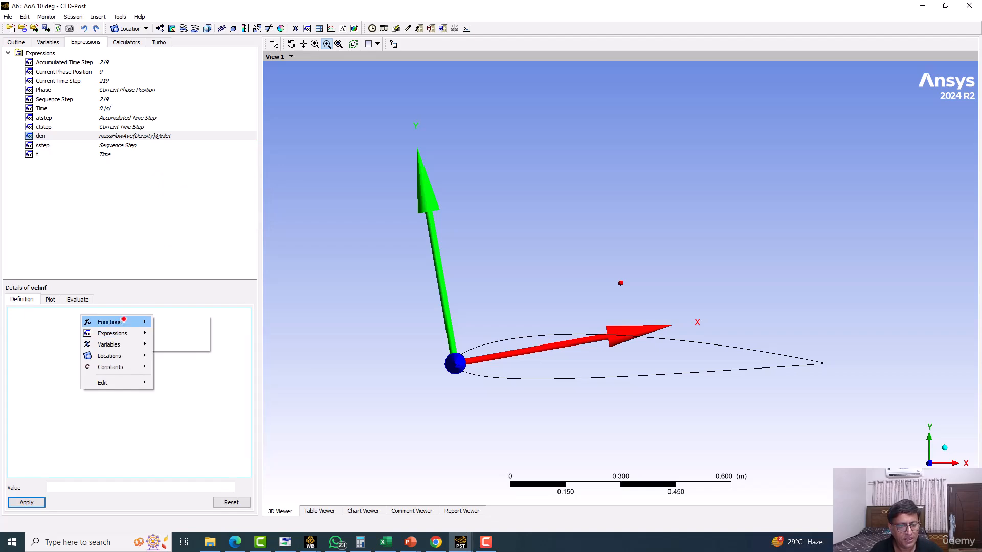
mouse_move(123, 320)
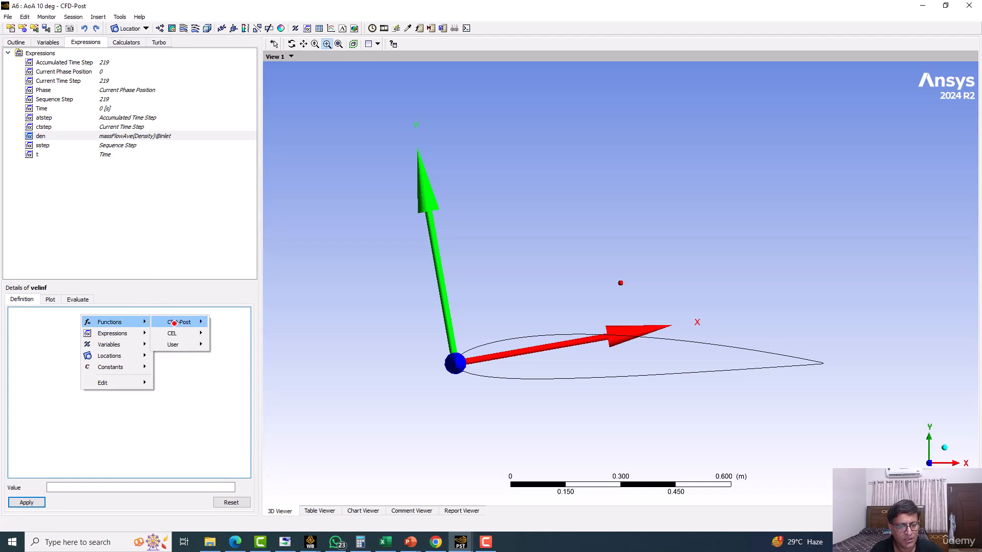
mouse_move(173, 322)
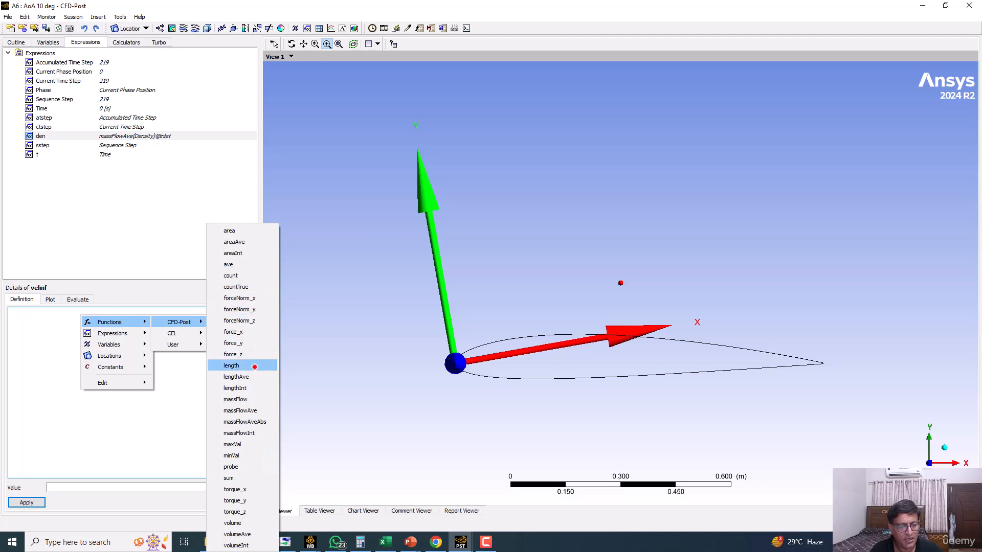
left_click(240, 411)
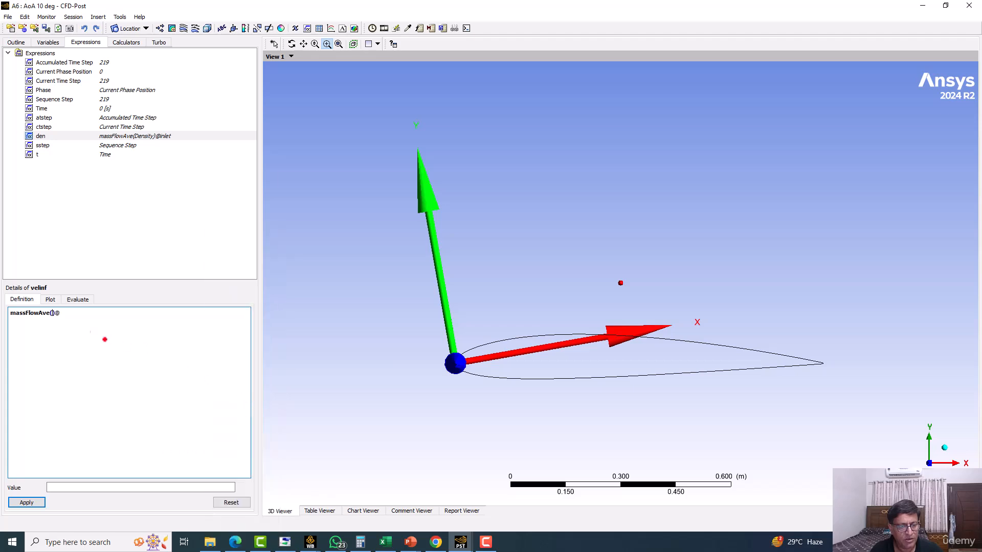
right_click(50, 313)
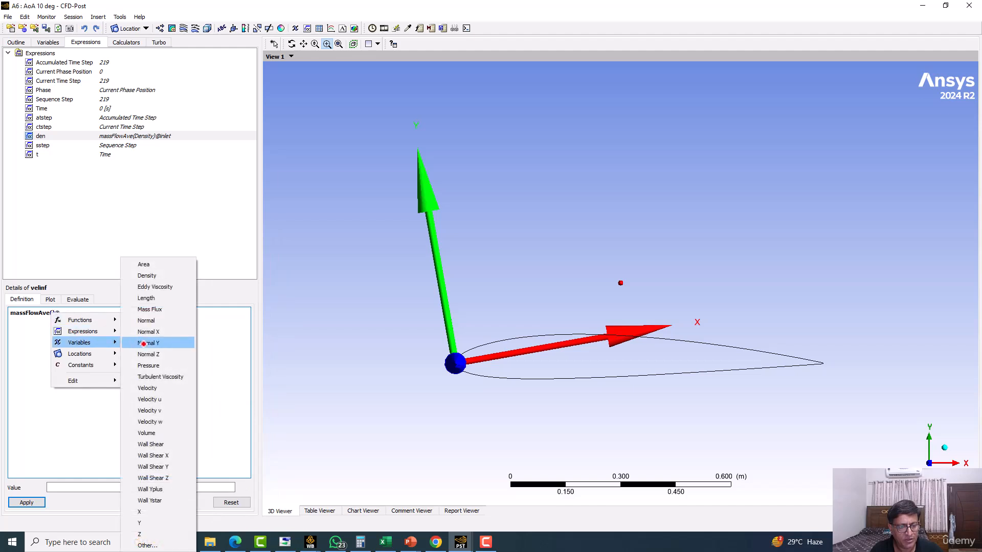
left_click(147, 388)
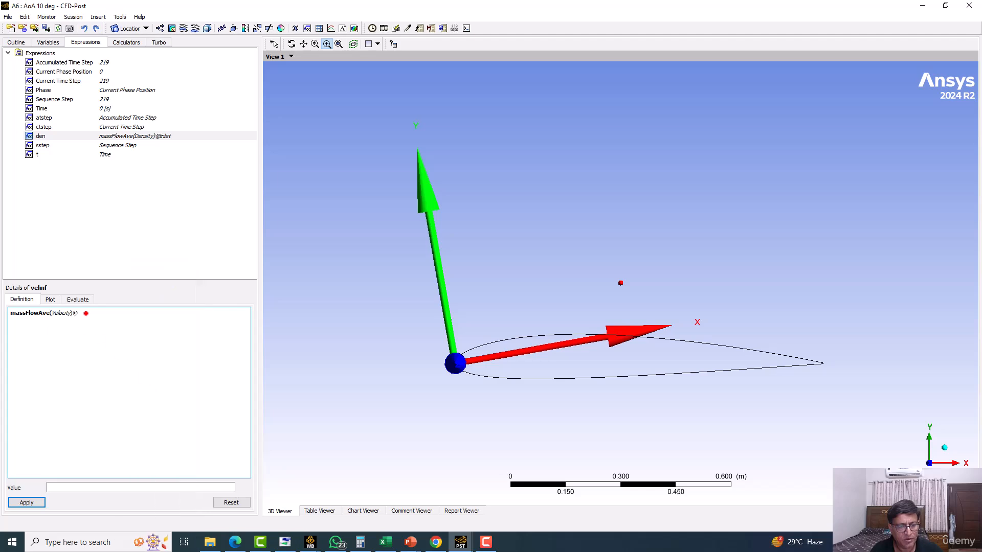
right_click(86, 313)
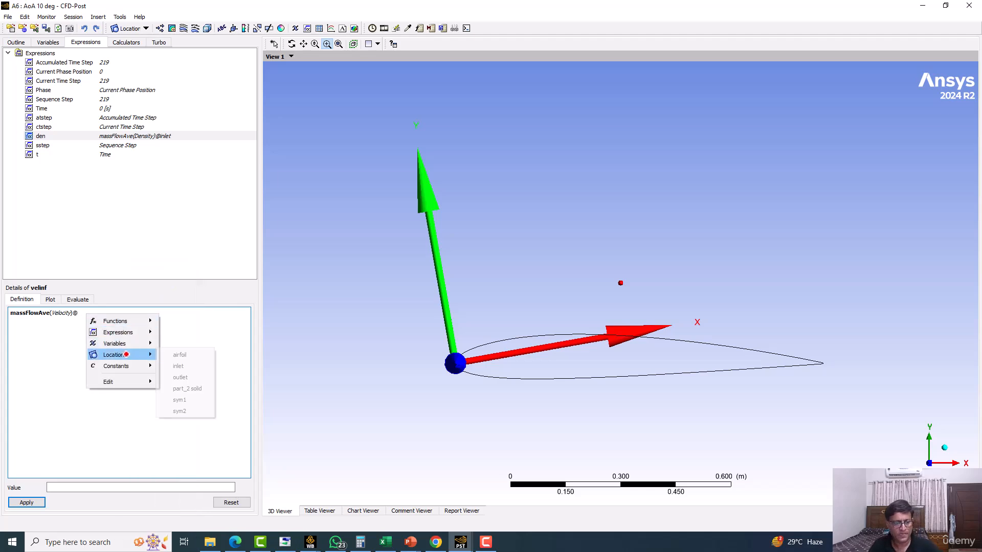
left_click(176, 366)
left_click(28, 502)
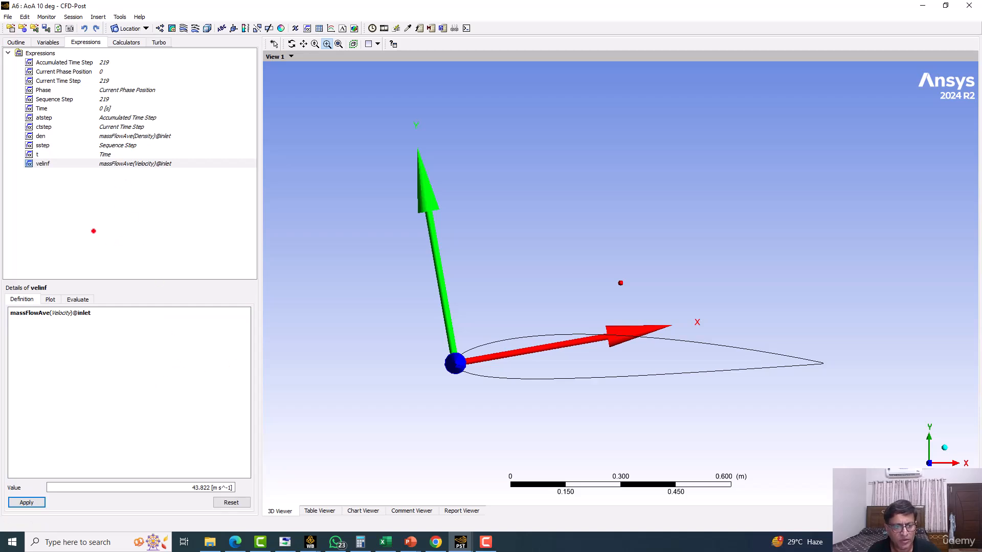
Step: Create a new expression named areaairfoil for the airfoil's reference area
right_click(94, 233)
left_click(115, 236)
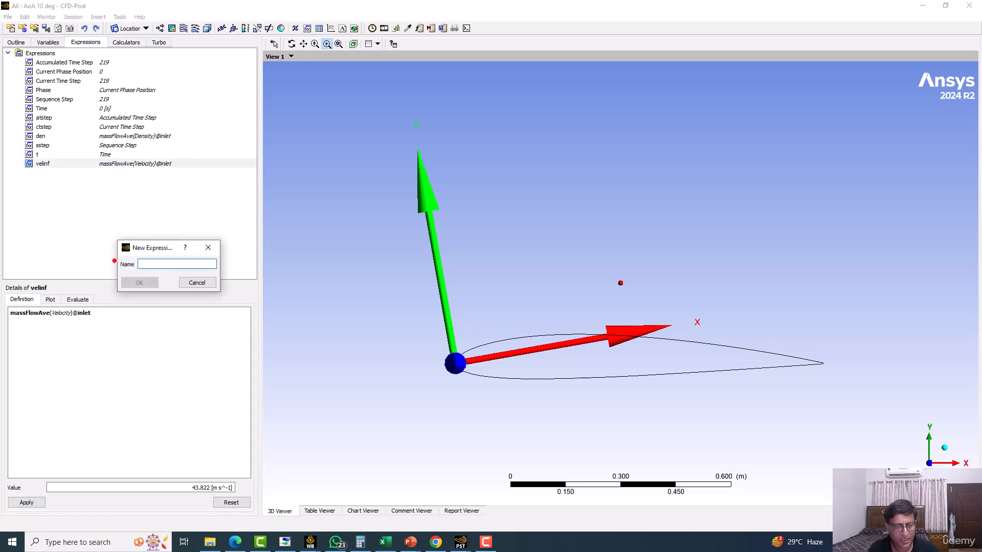
type("areaairfoil")
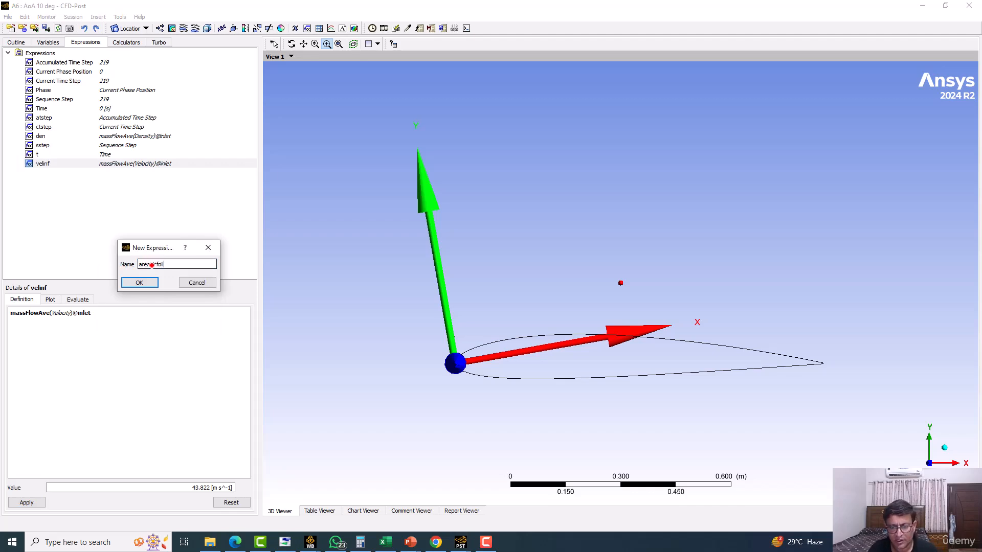
left_click(140, 281)
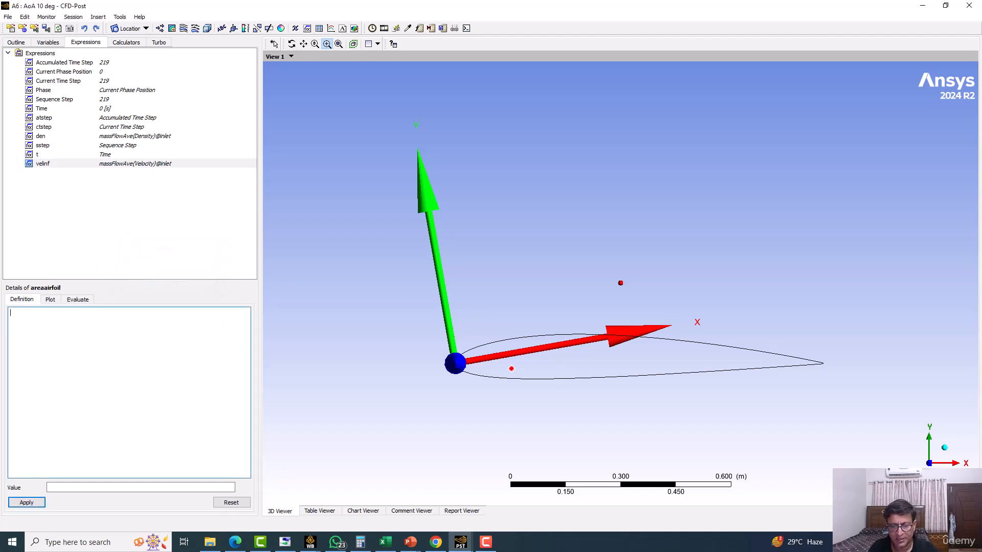
Step: Define areaairfoil as chord times span, 1[m]*0.3[m], and apply it
middle_click_drag(580, 336, 611, 355)
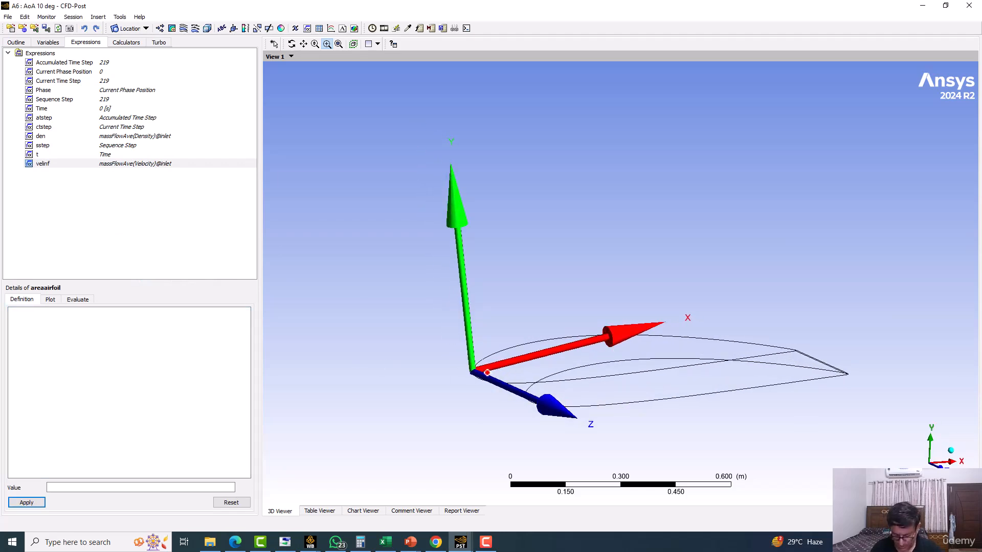
left_click(29, 319)
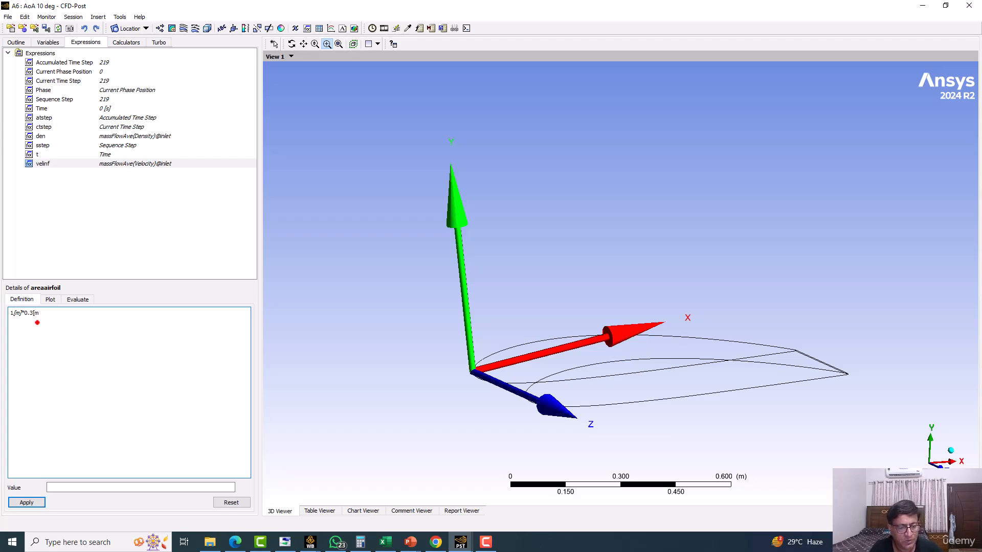
left_click(37, 502)
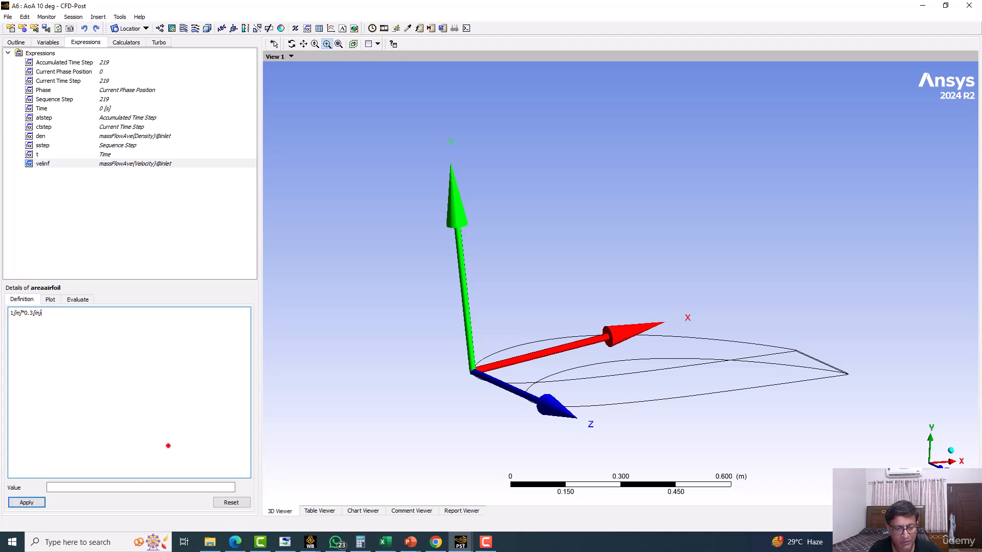
left_click(31, 503)
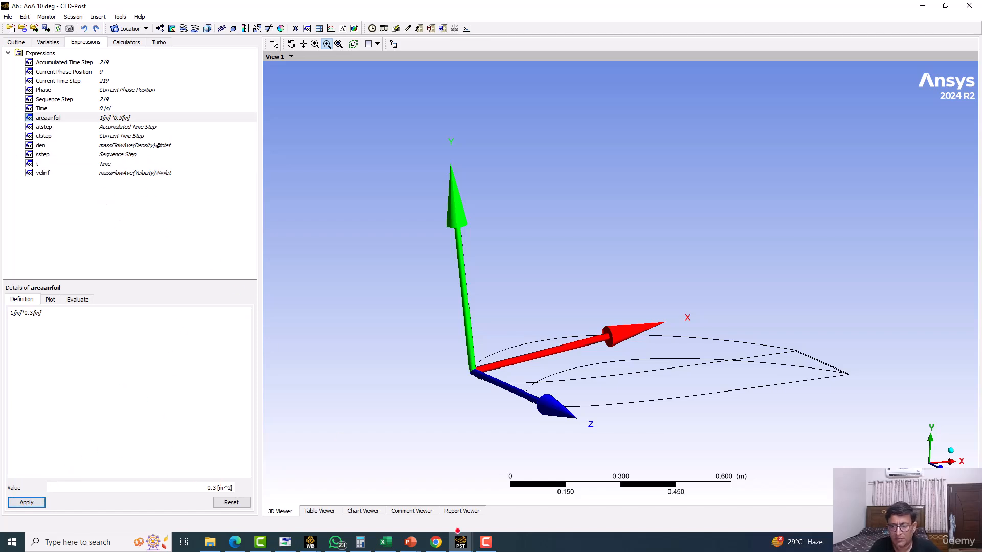
Step: Check the denominator of the drag and lift coefficient formulas on the PowerPoint slide, and return to CFD-Post
mouse_move(409, 541)
left_click(516, 503)
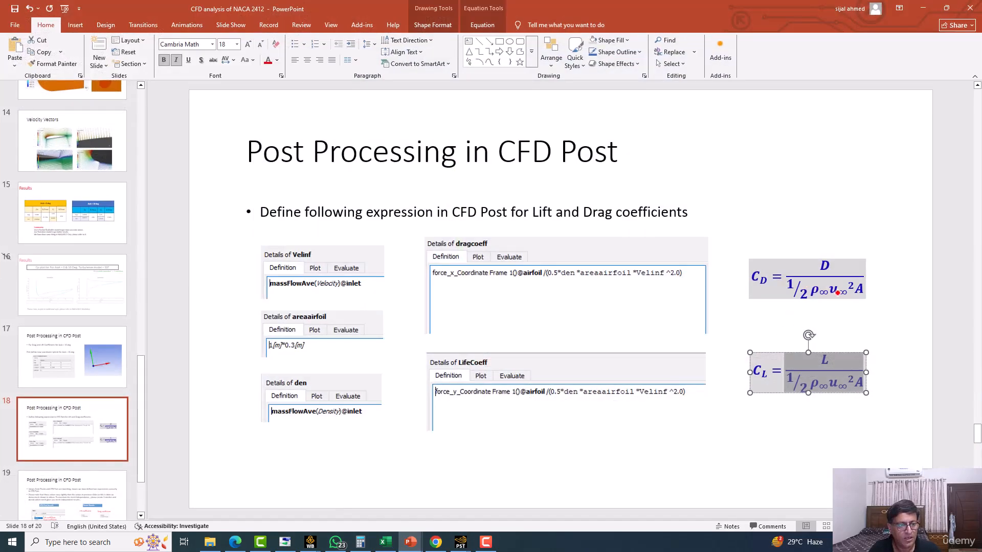
left_click(923, 8)
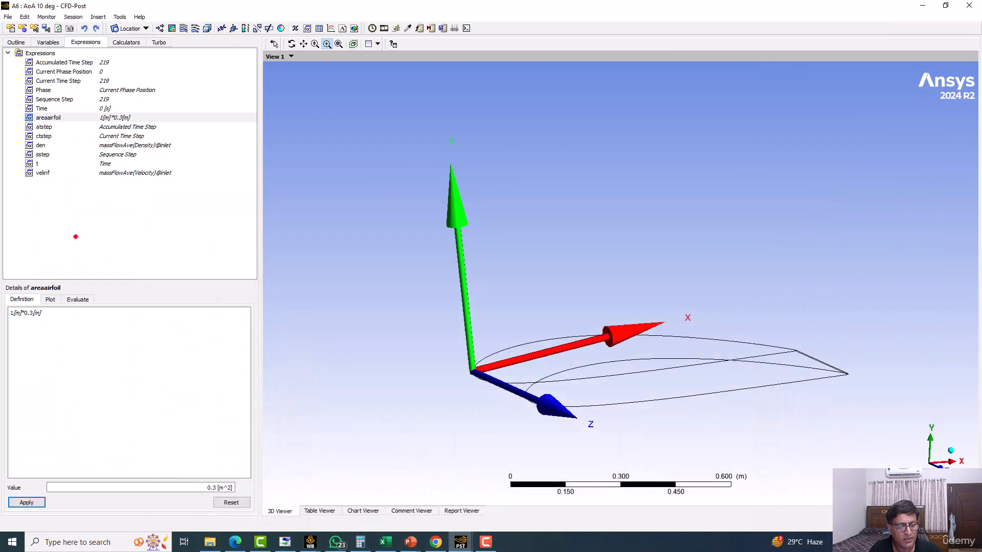
Step: Create a new expression named denom and begin its definition with 0.5*
right_click(98, 222)
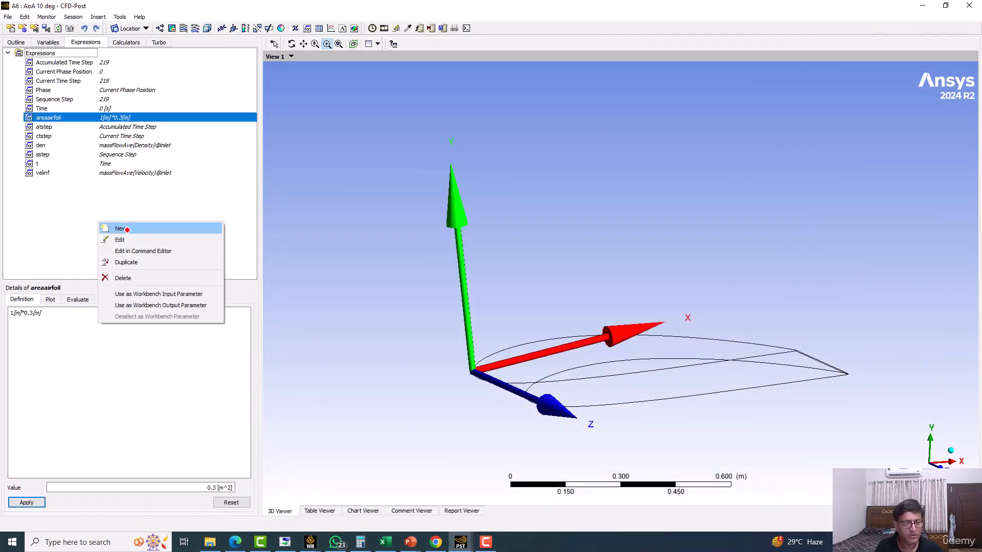
left_click(121, 228)
type("den")
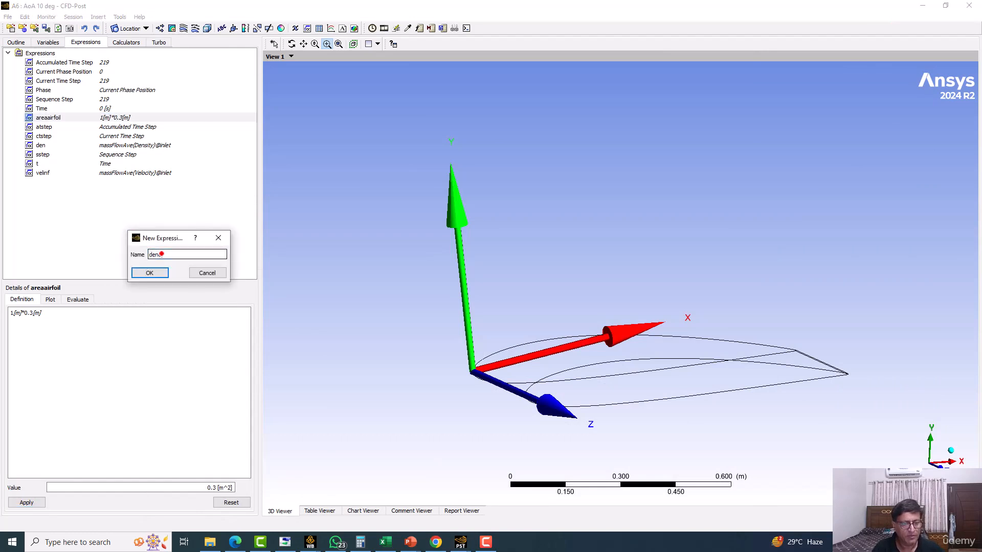
type("om")
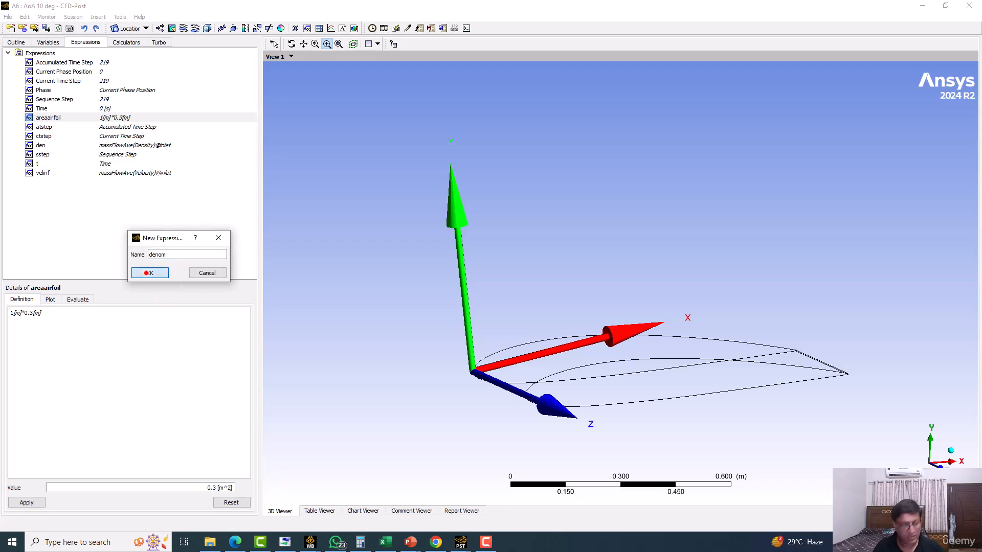
left_click(147, 273)
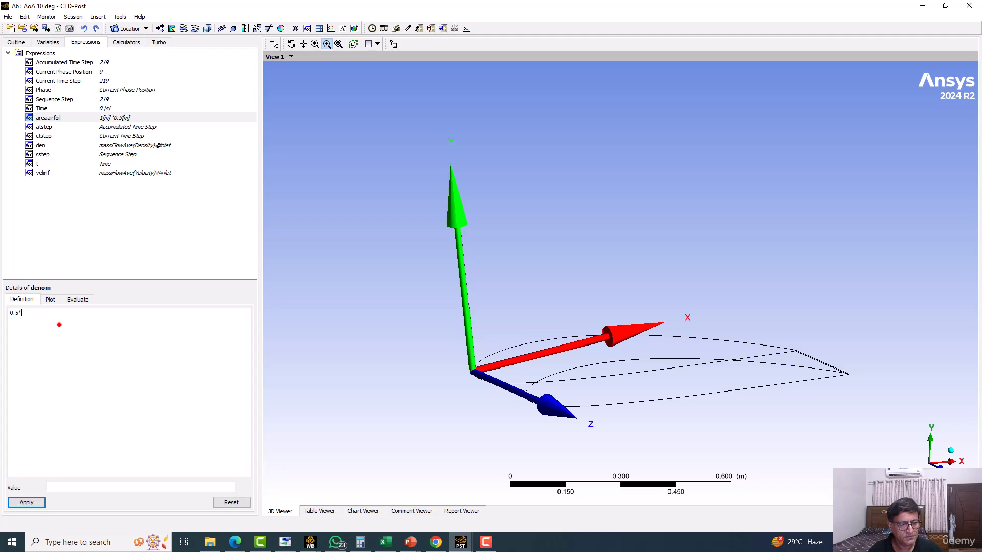
Step: Complete the denom definition as 0.5*den*velinf^2*areaairfoil, inserting the existing expressions, and apply it
right_click(62, 310)
mouse_move(84, 325)
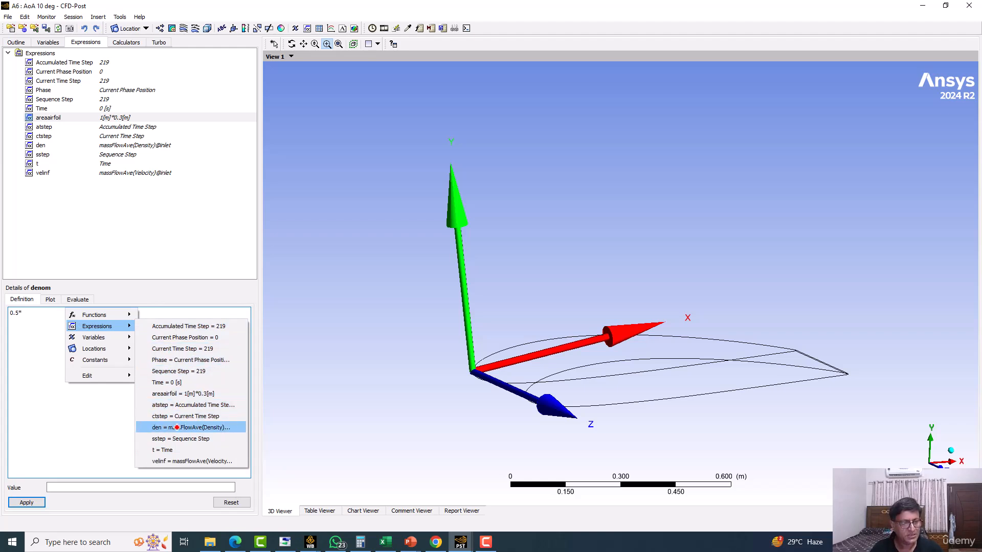
left_click(178, 428)
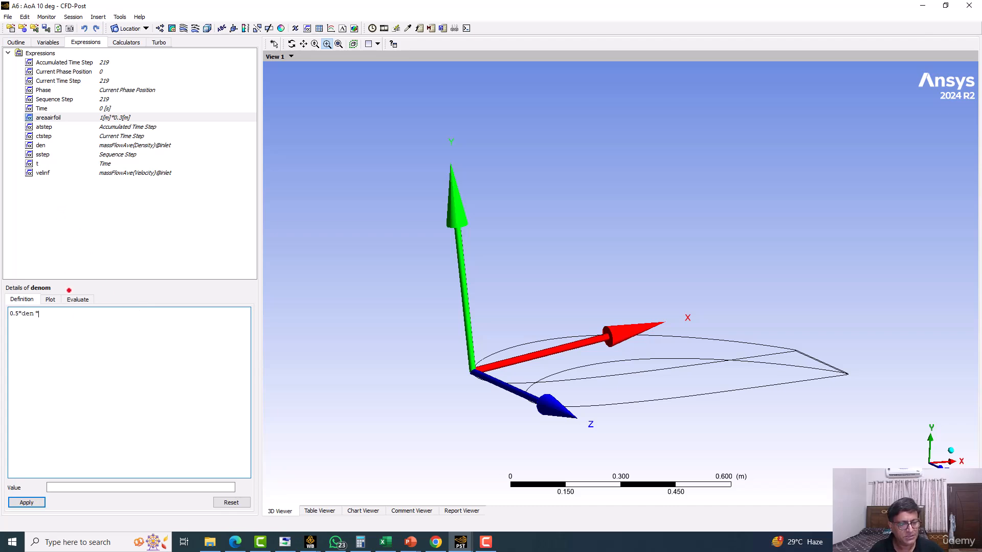
right_click(71, 321)
mouse_move(99, 338)
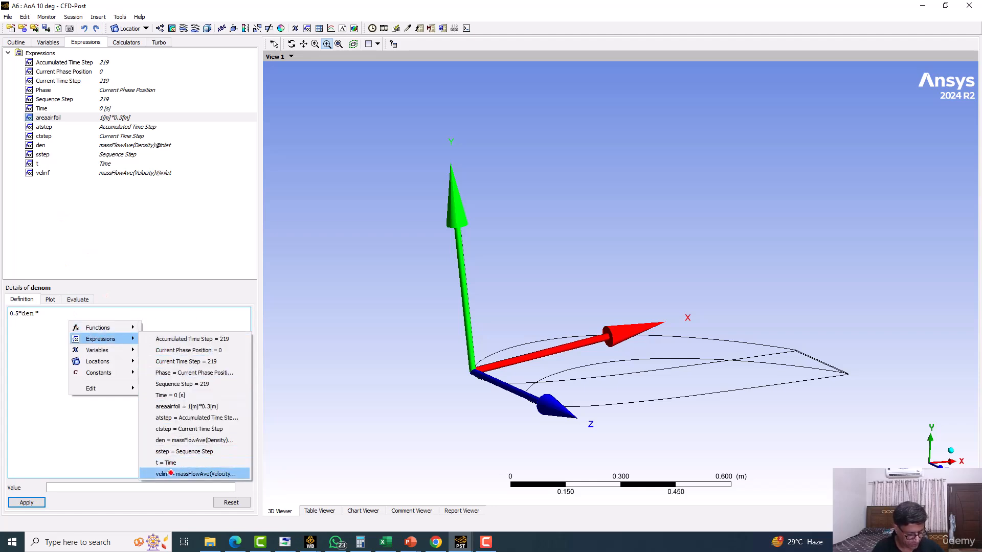
left_click(171, 473)
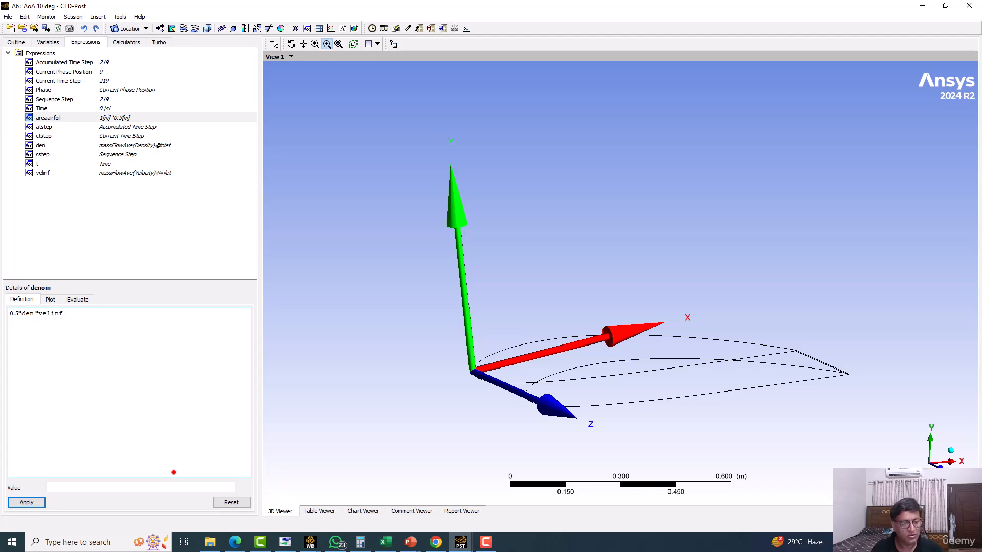
type("^2*")
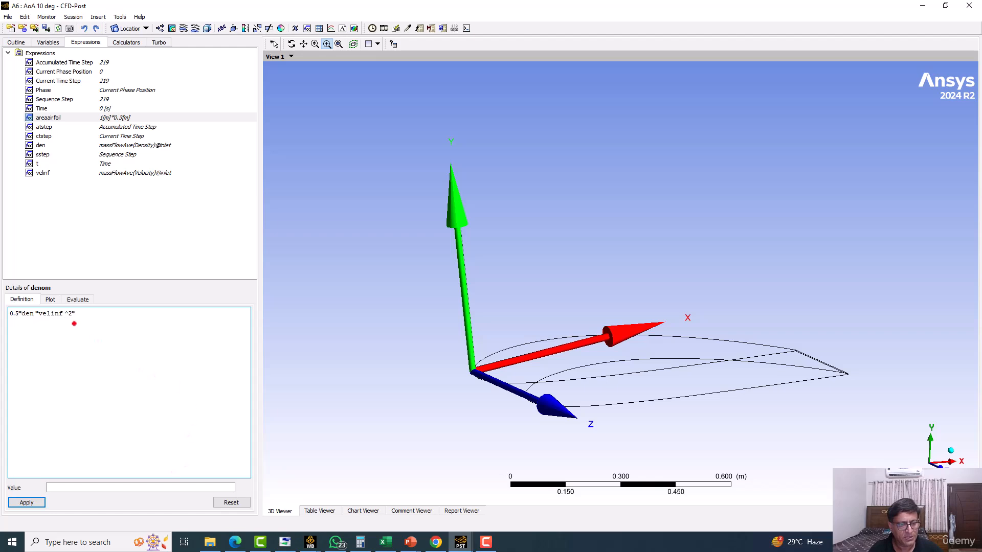
right_click(85, 310)
mouse_move(123, 329)
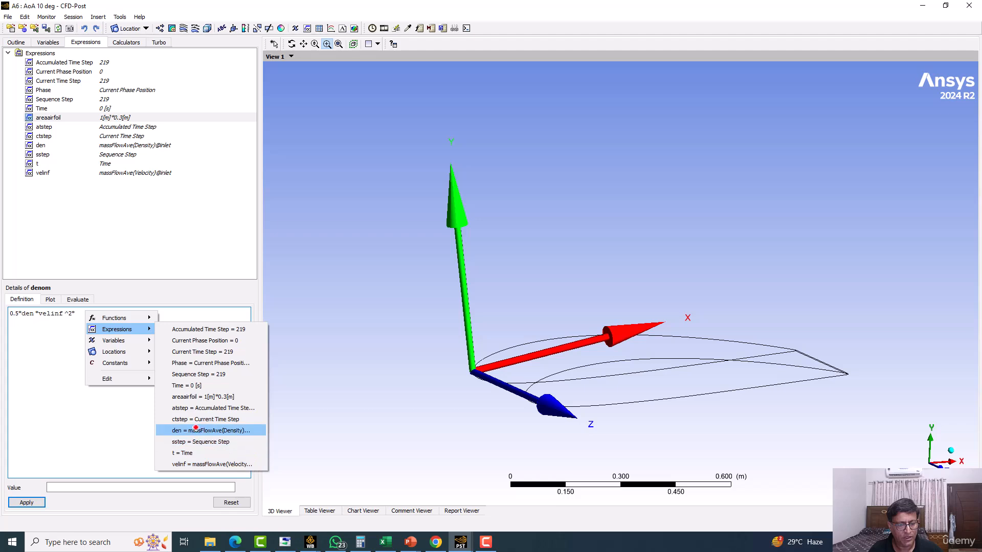
left_click(196, 398)
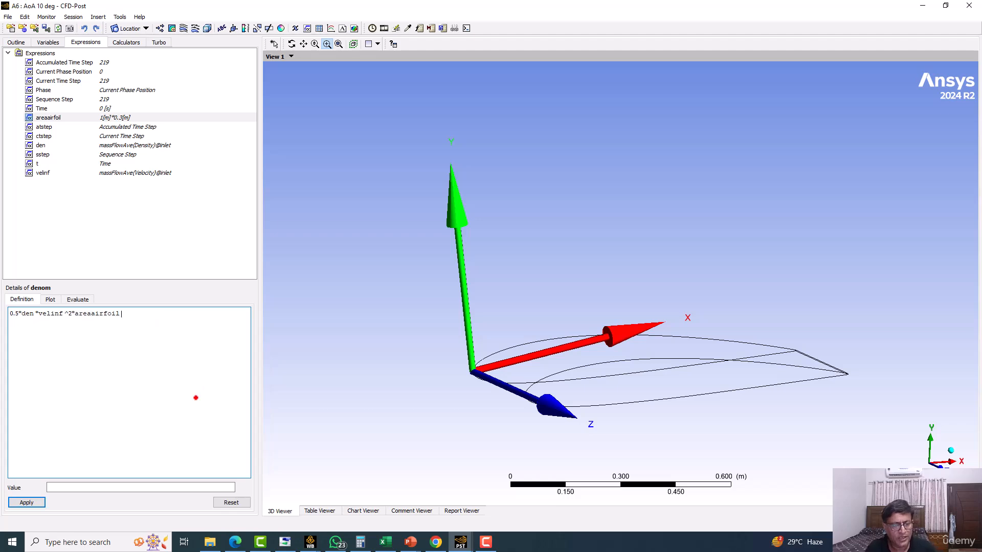
left_click(26, 503)
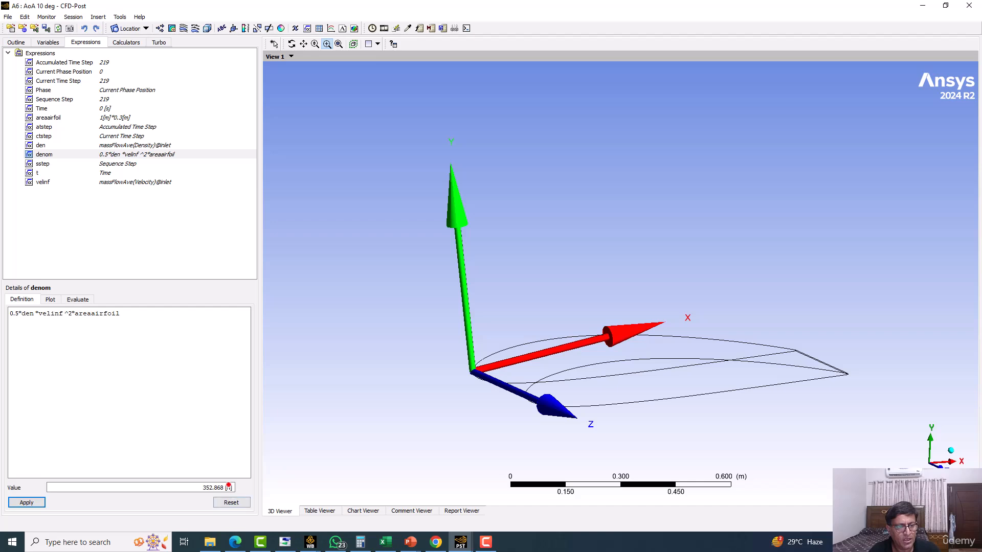
Step: Create a new expression named Dragcoeff for the airfoil's drag coefficient
right_click(66, 221)
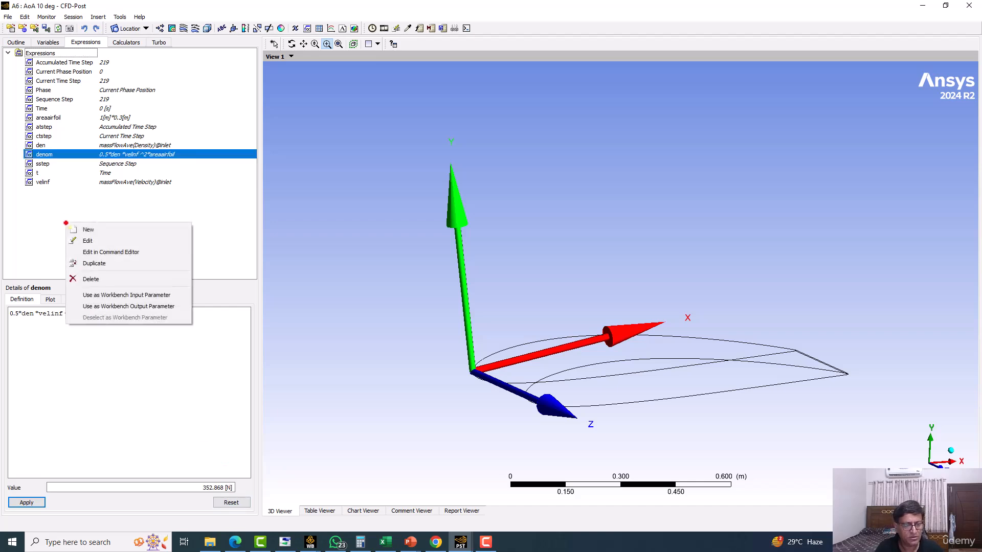
left_click(84, 230)
type("Dragcoe")
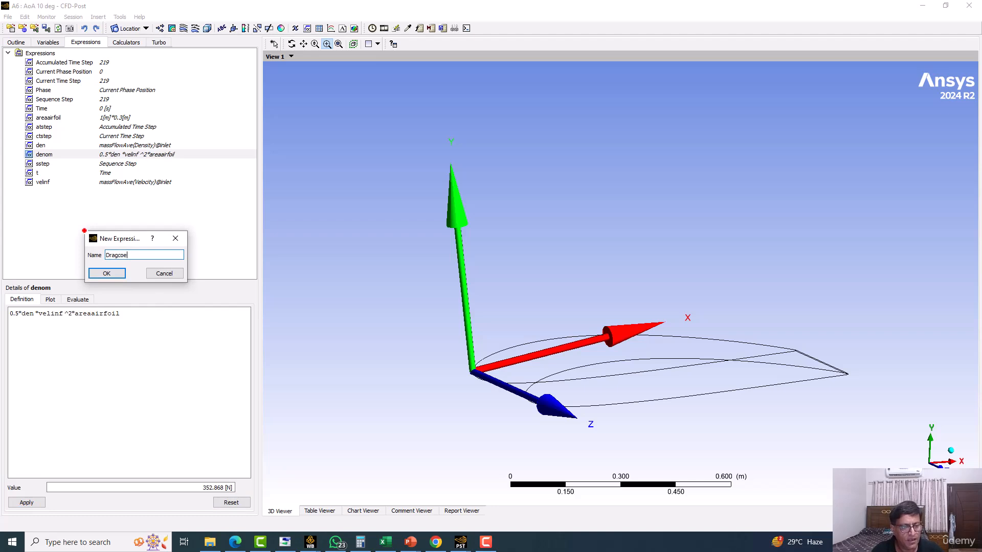
type("ff")
left_click(92, 272)
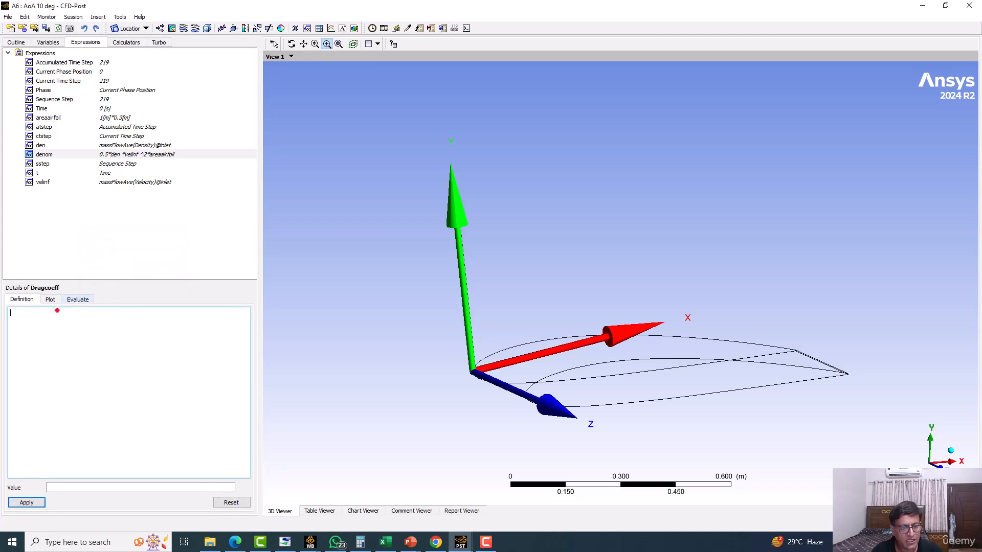
right_click(49, 318)
mouse_move(77, 326)
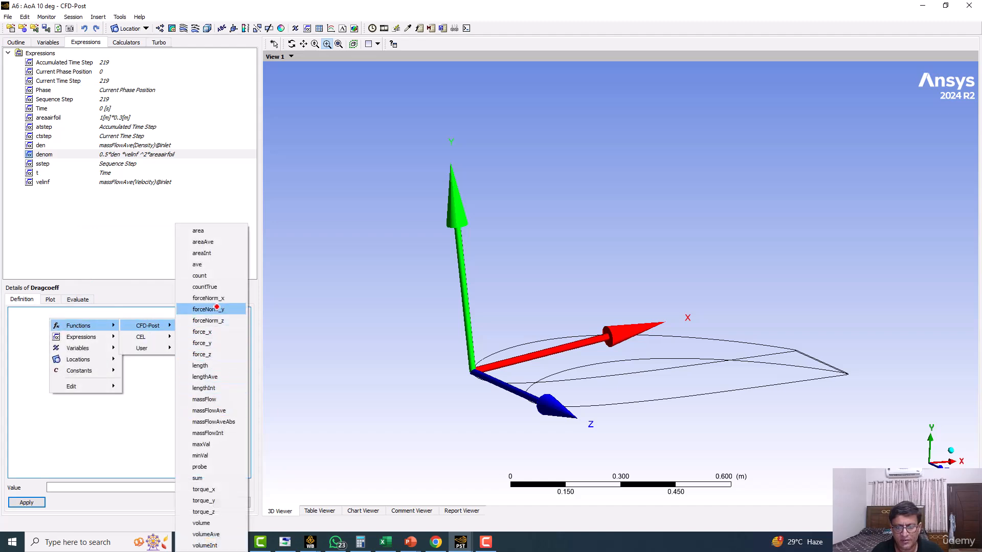
left_click(208, 332)
type("@")
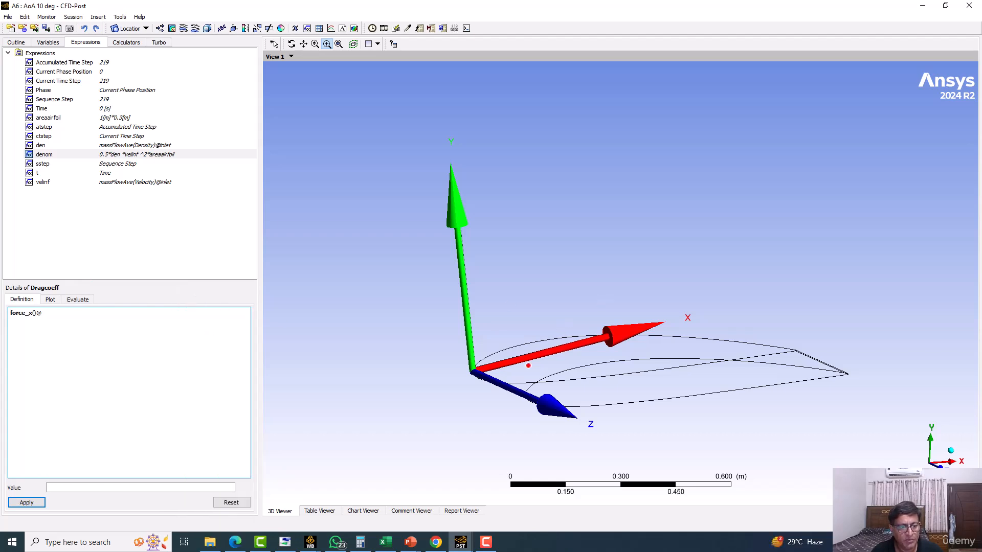
right_click(50, 310)
mouse_move(82, 317)
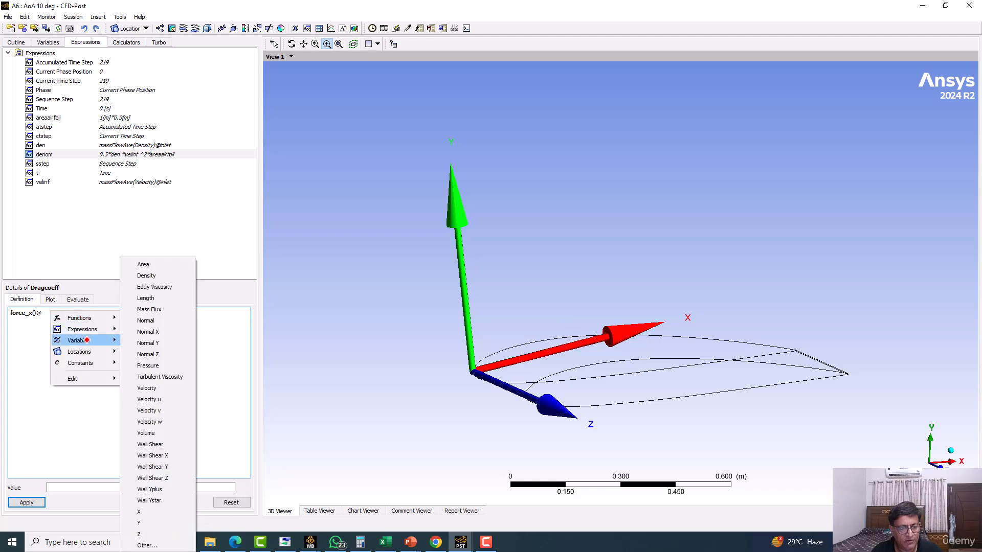
mouse_move(93, 349)
left_click(142, 352)
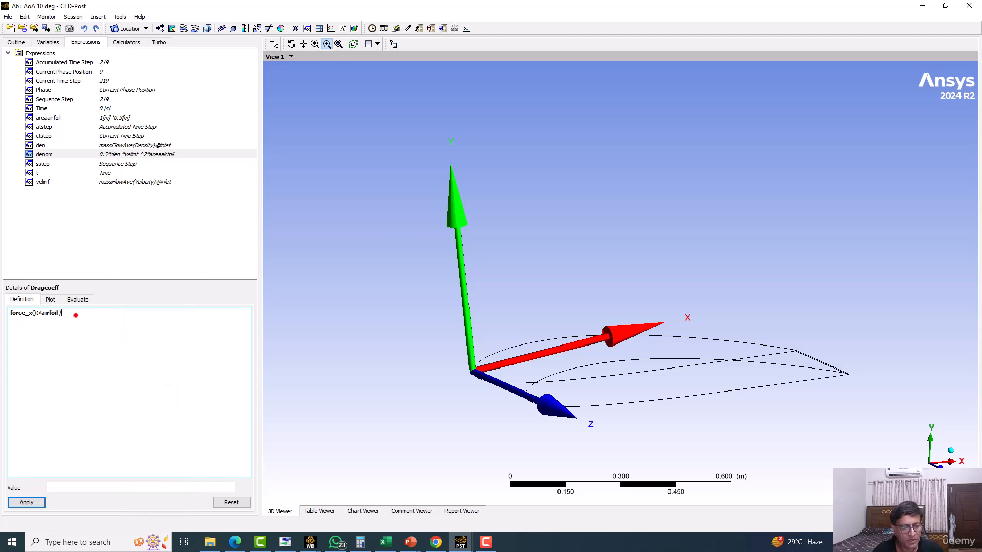
right_click(76, 315)
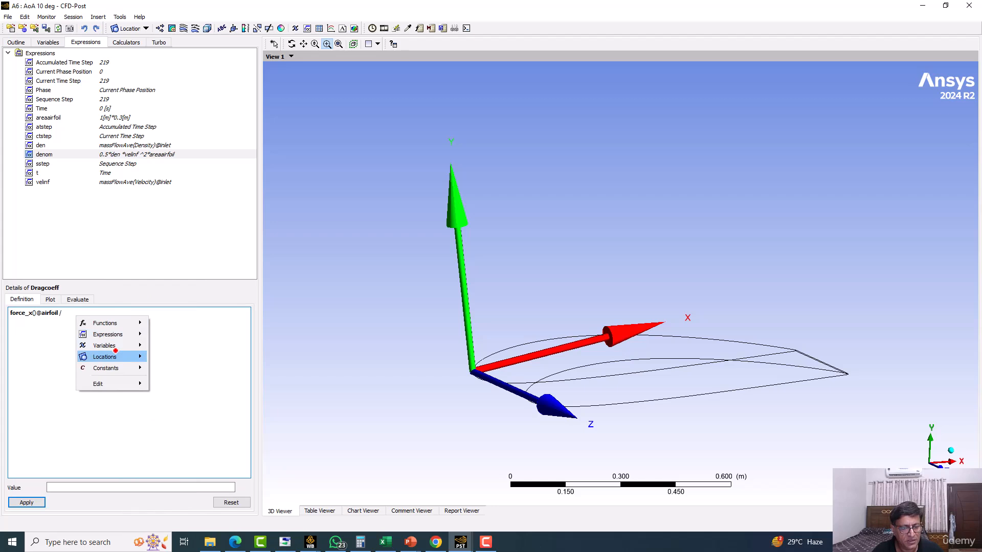
mouse_move(115, 350)
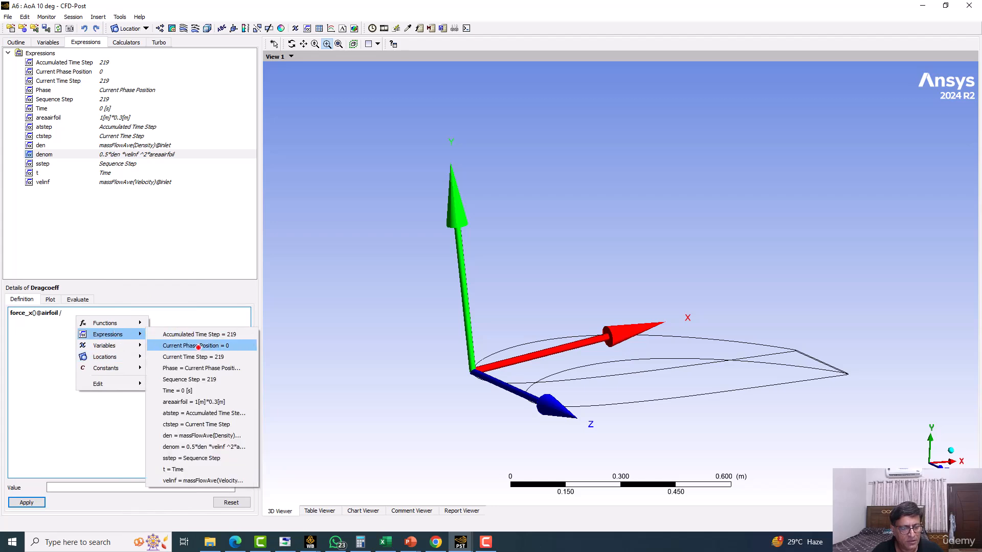
left_click(189, 446)
left_click(22, 503)
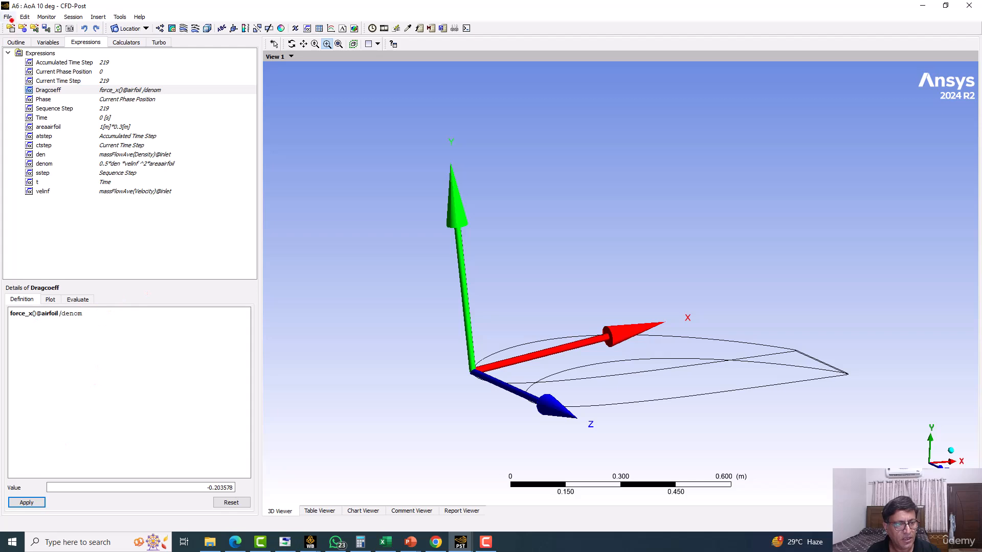
Step: Copy the exact name of Coordinate Frame AoA from its definition in the Command Editor, and close the editor
left_click(16, 42)
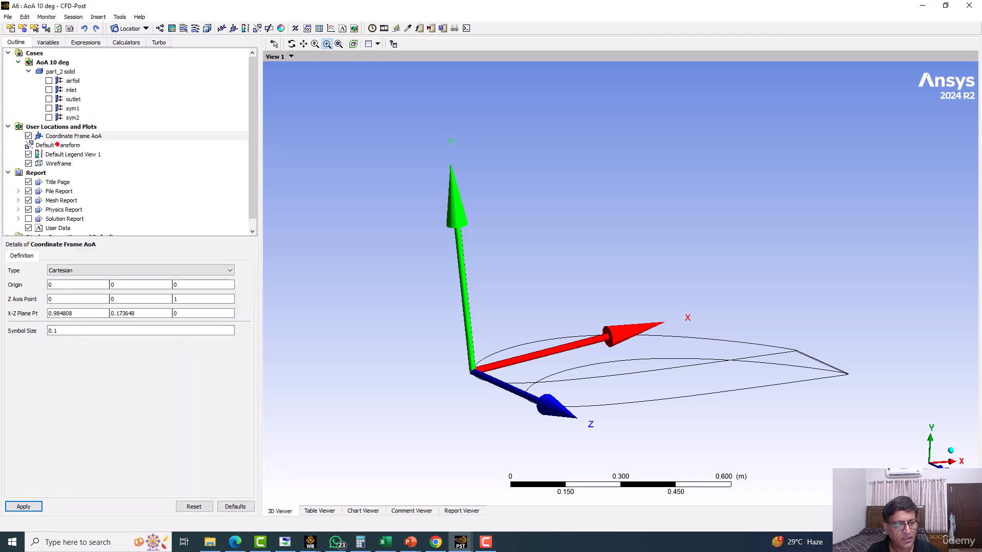
right_click(59, 136)
left_click(103, 194)
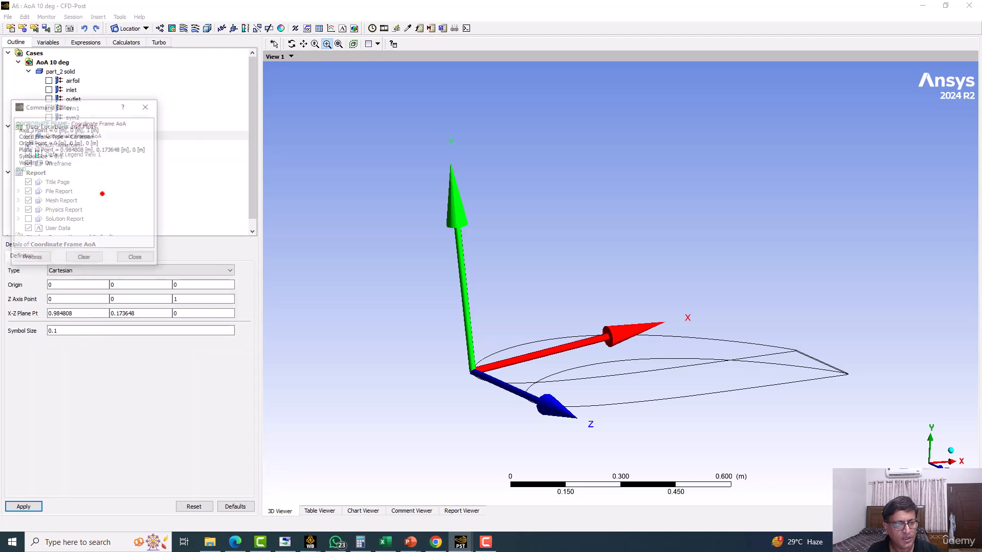
left_click_drag(73, 121, 128, 123)
right_click(119, 122)
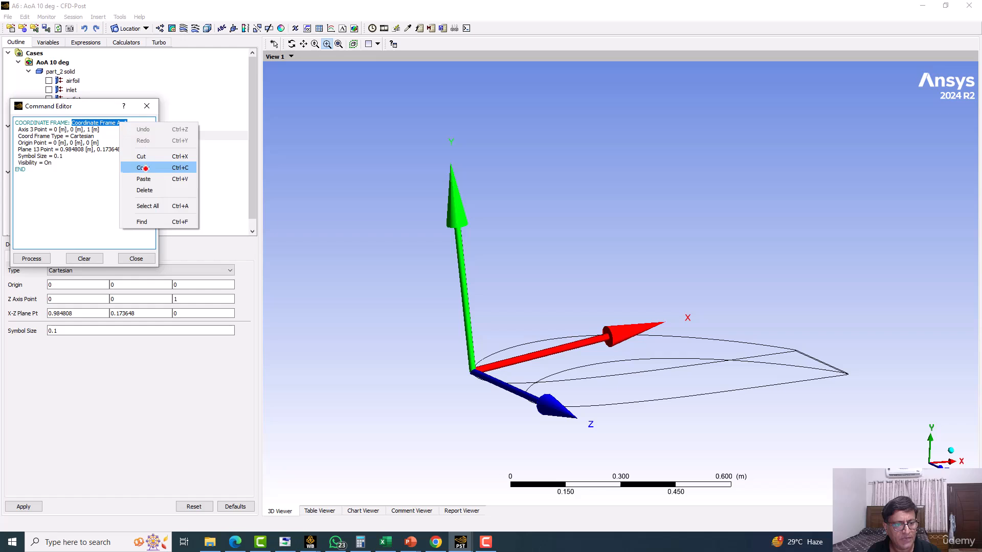
left_click(131, 168)
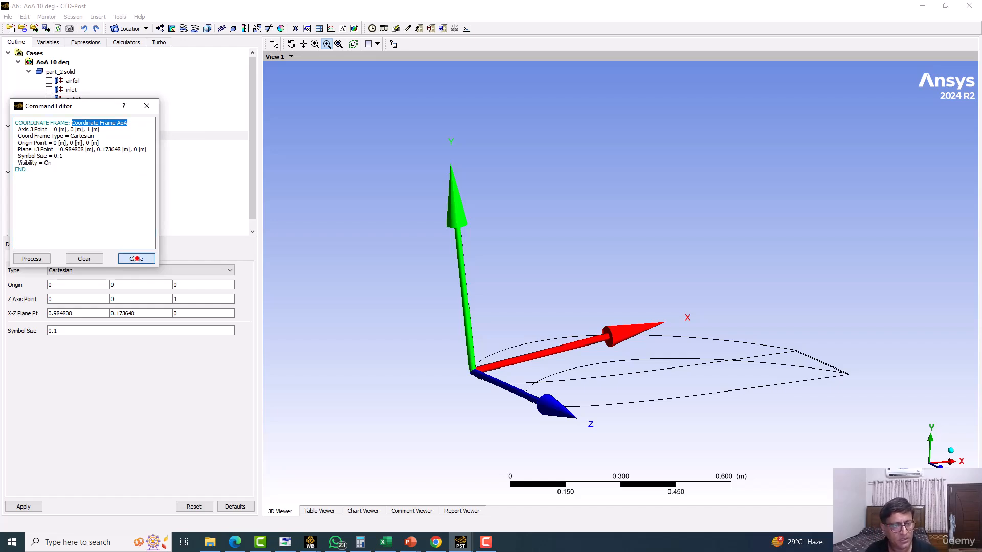
left_click(136, 258)
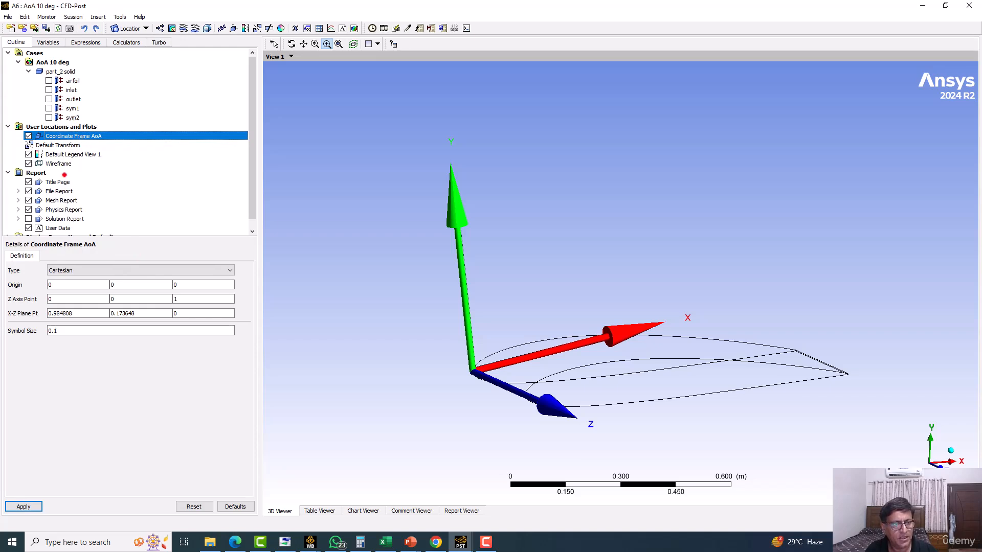
left_click(79, 42)
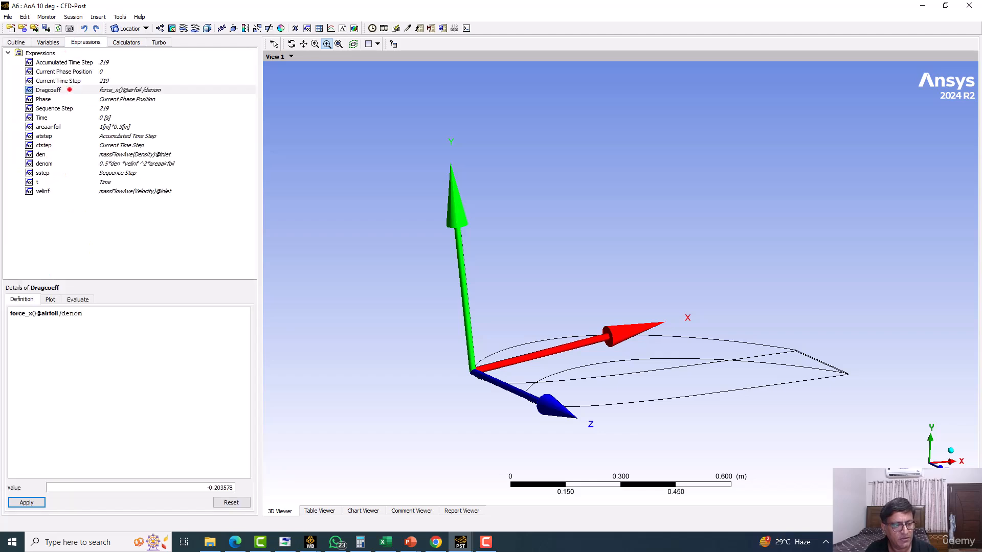
left_click(58, 90)
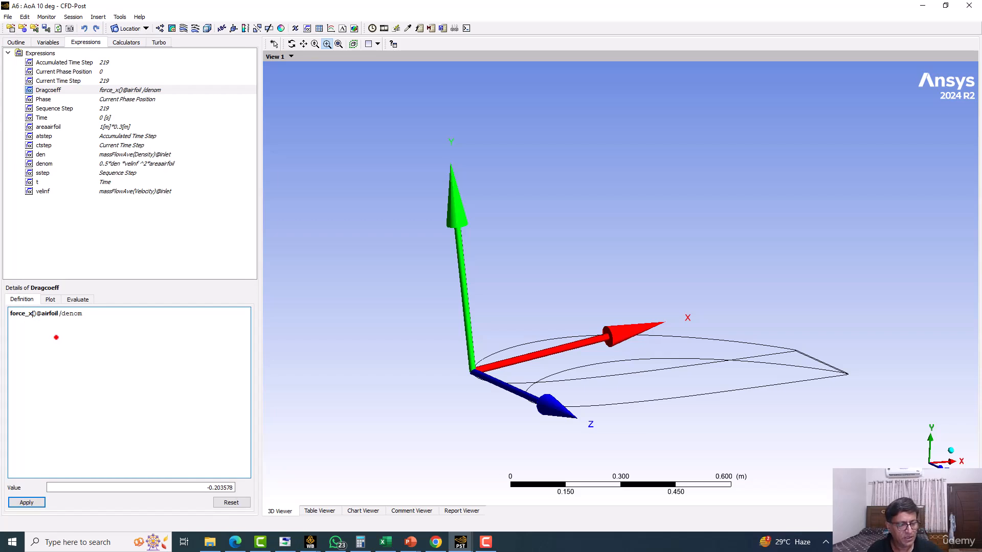
type("_")
key("ctrl+v")
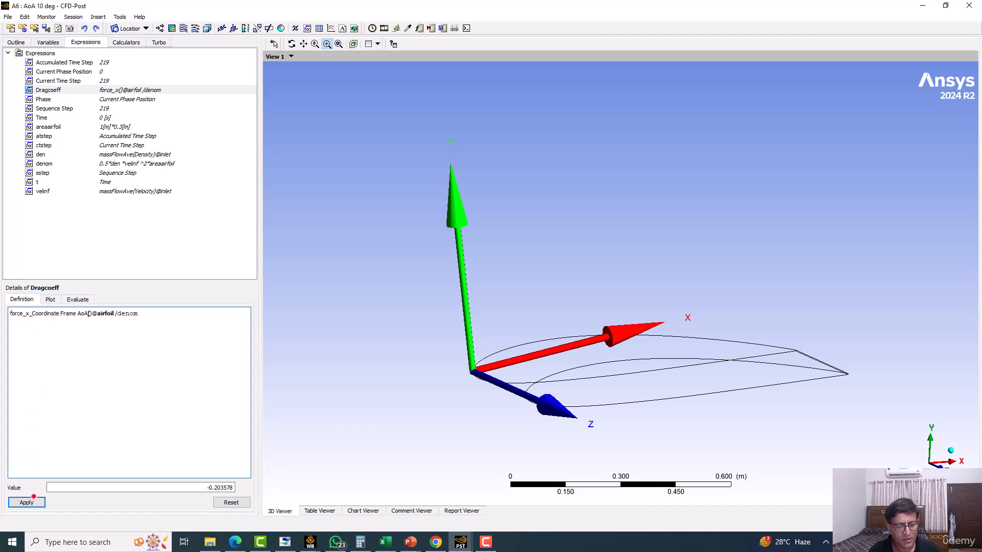
left_click(27, 502)
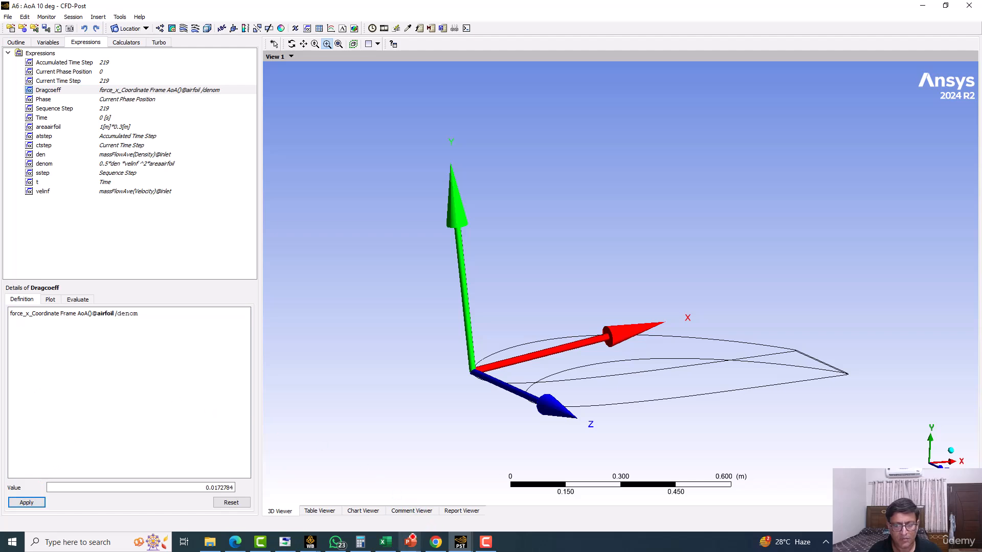
Step: Switch to PowerPoint, shrink its window and place the Results slide beside the expression values to compare the 10-degree drag coefficient
mouse_move(410, 541)
left_click(516, 498)
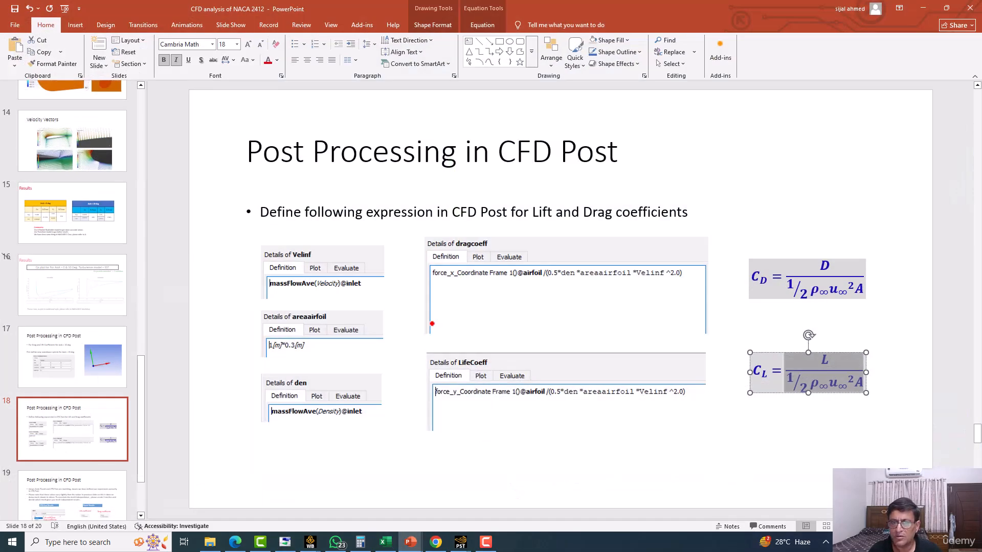
left_click(947, 7)
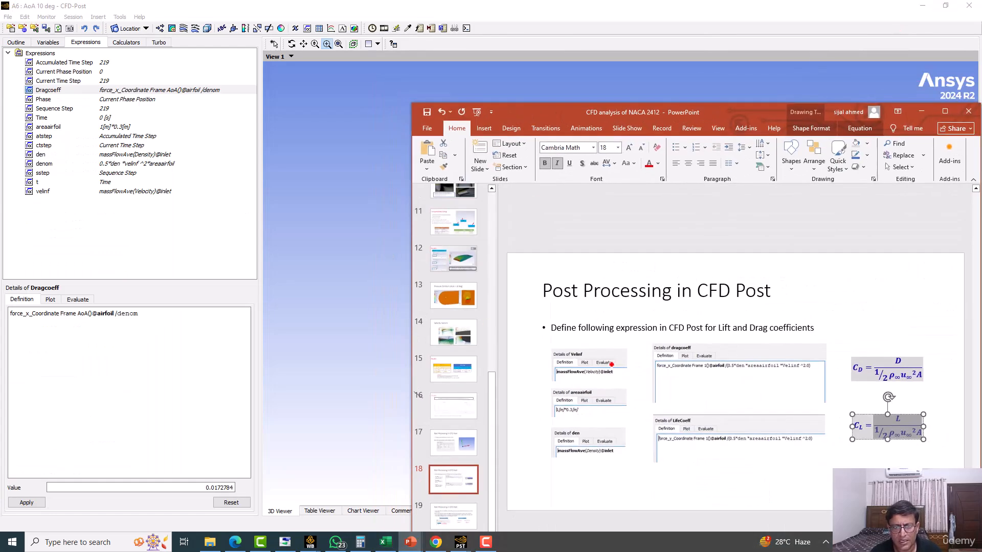
scroll(452, 258, "up", 1)
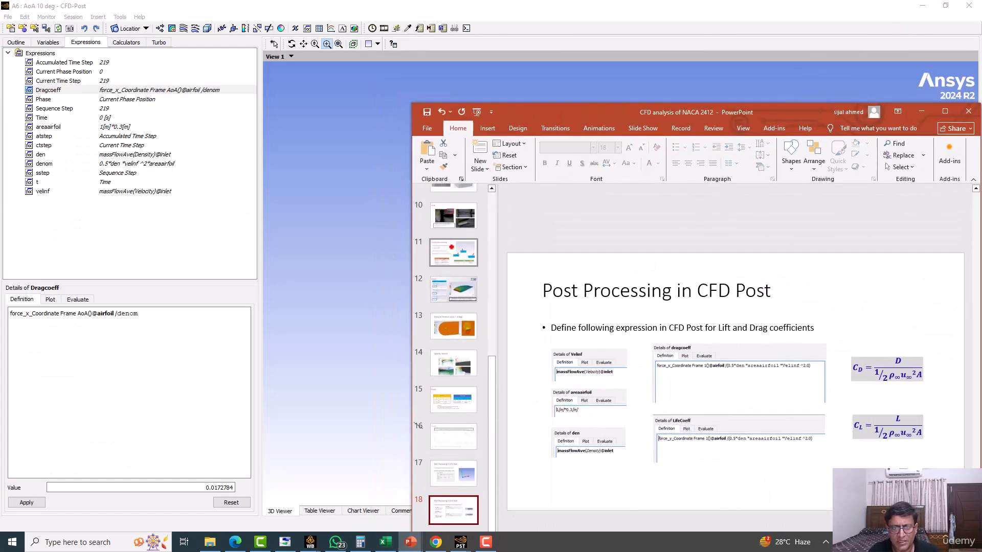
scroll(452, 274, "up", 4)
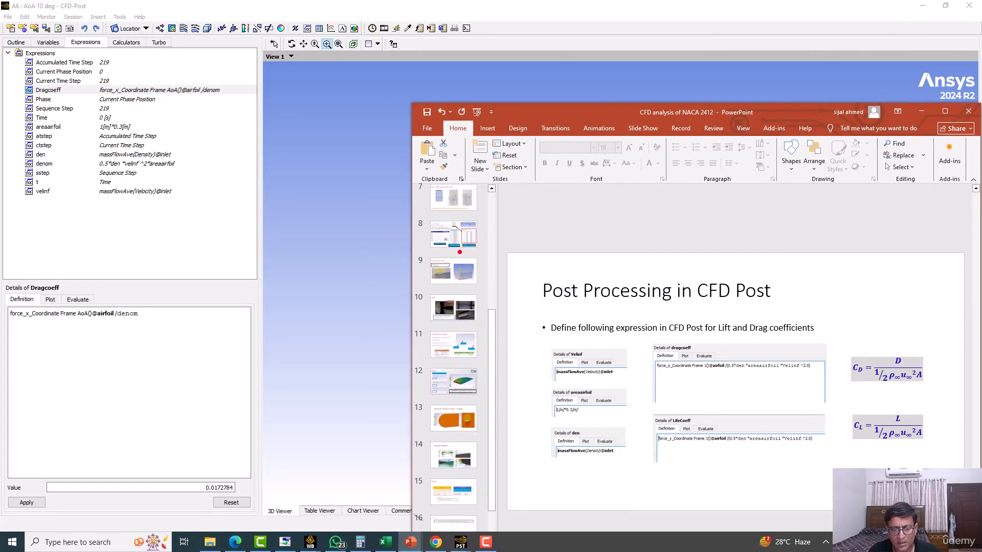
scroll(452, 287, "down", 3)
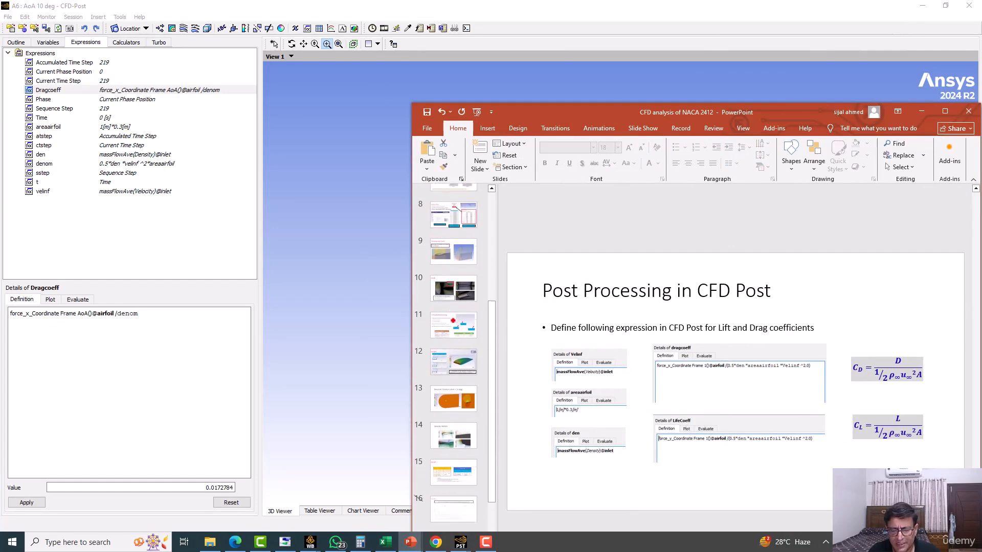
left_click(464, 457)
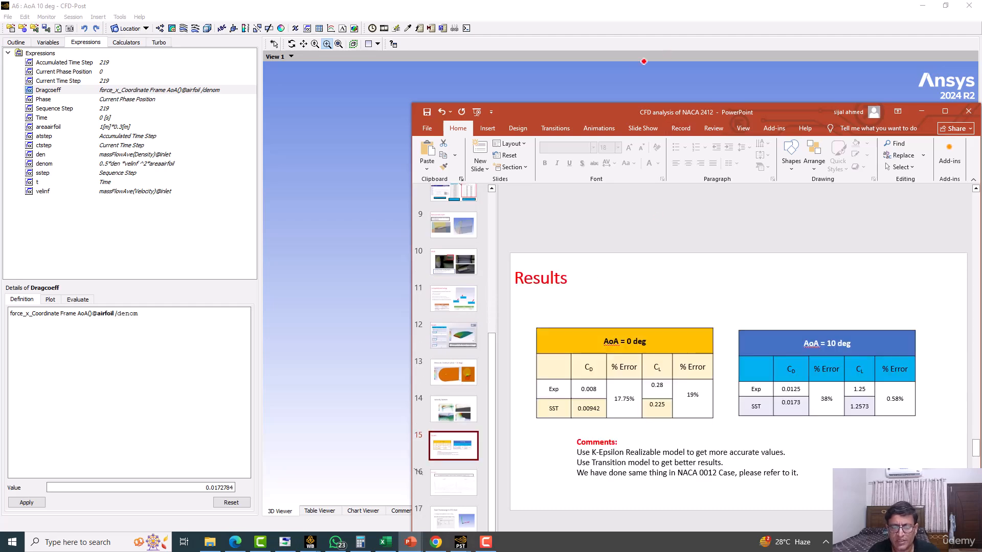
left_click_drag(594, 107, 444, 33)
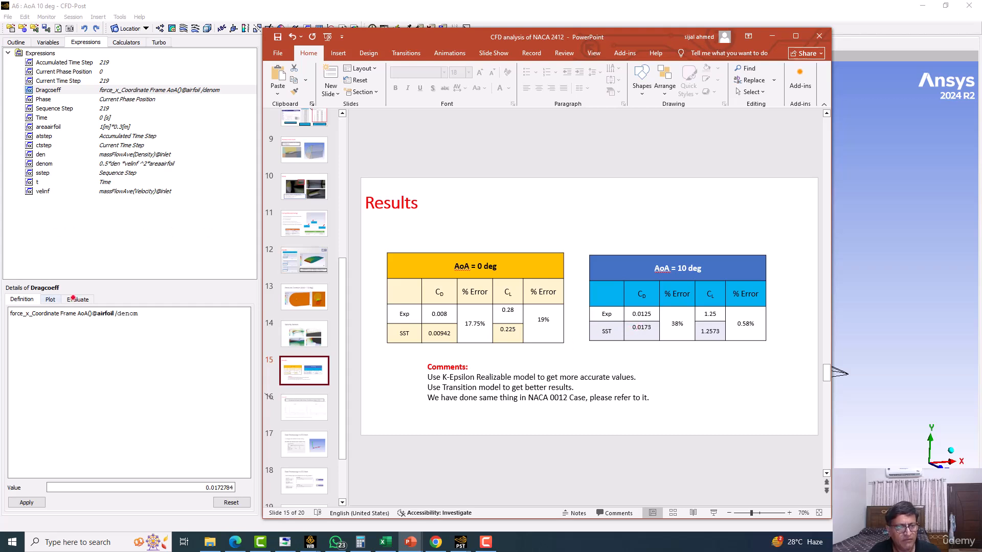
Step: Duplicate the Dragcoeff expression under the name Liftcoeff
left_click(65, 90)
right_click(64, 90)
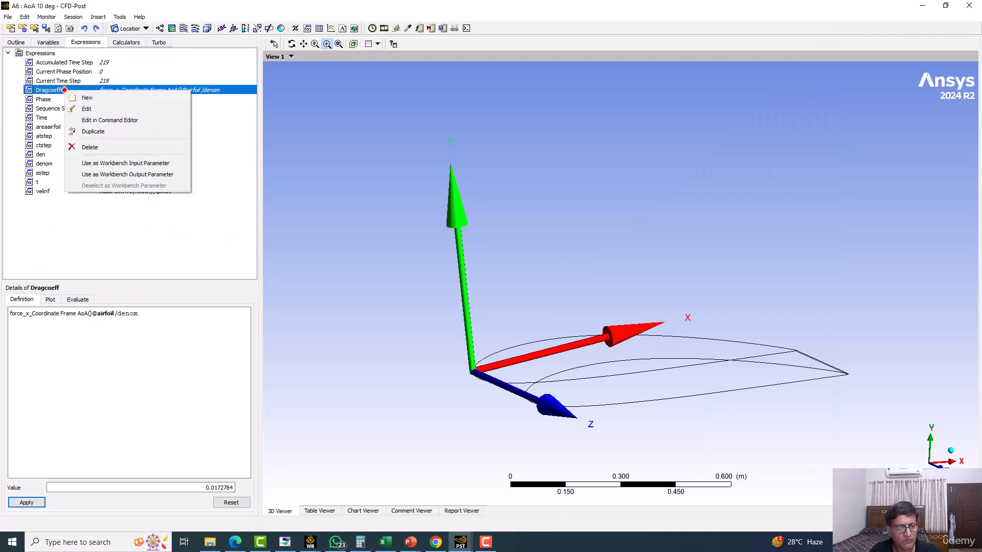
left_click(93, 131)
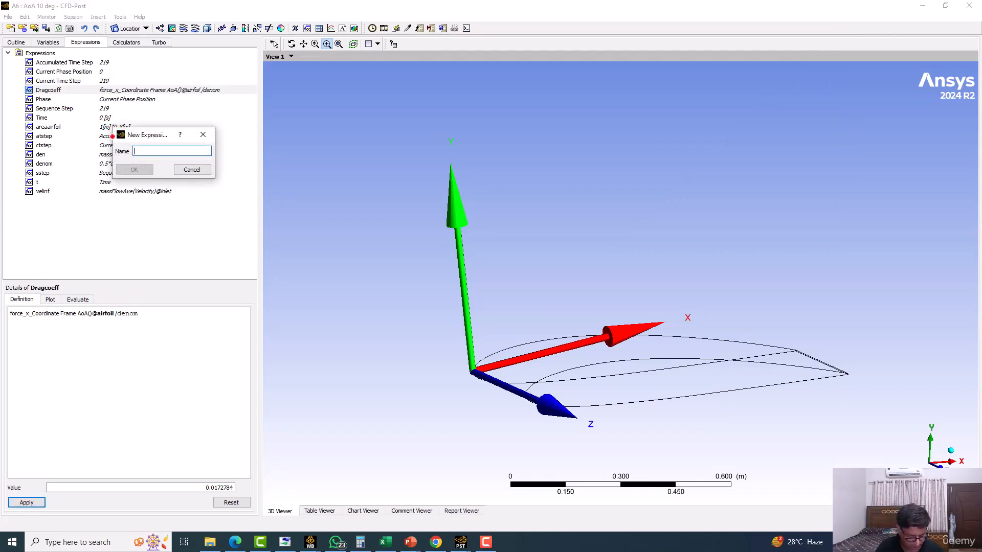
type("Liftc")
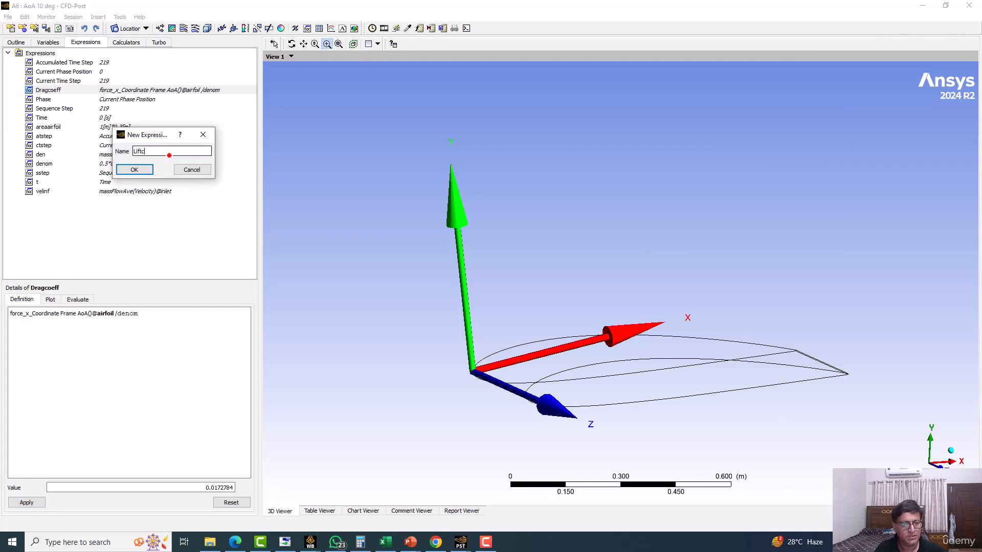
type("of")
key("BackSpace")
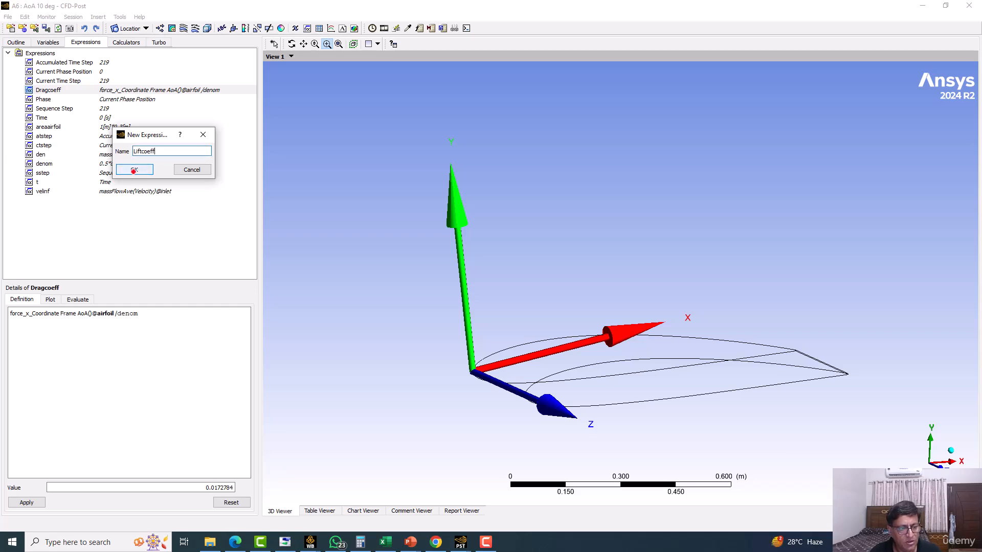
left_click(134, 170)
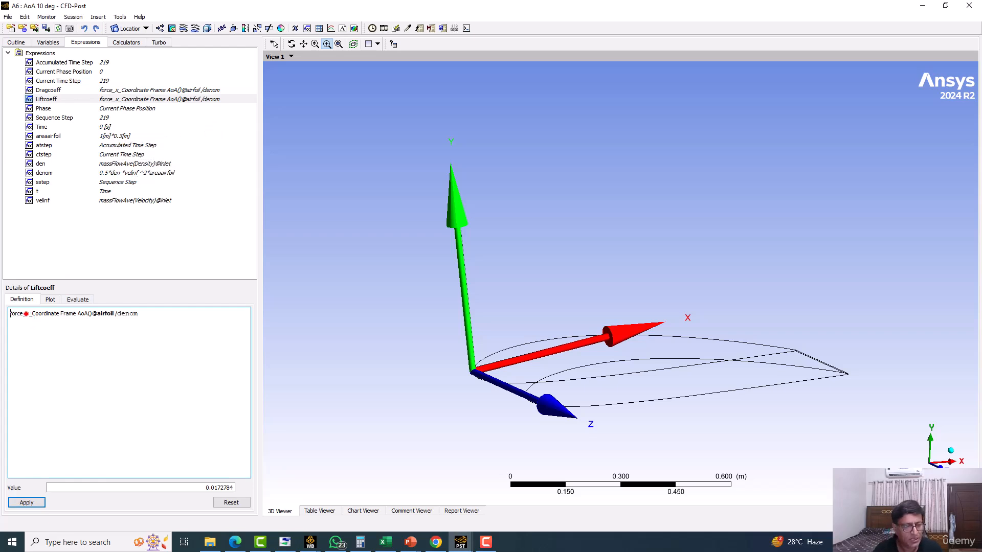
left_click(26, 314)
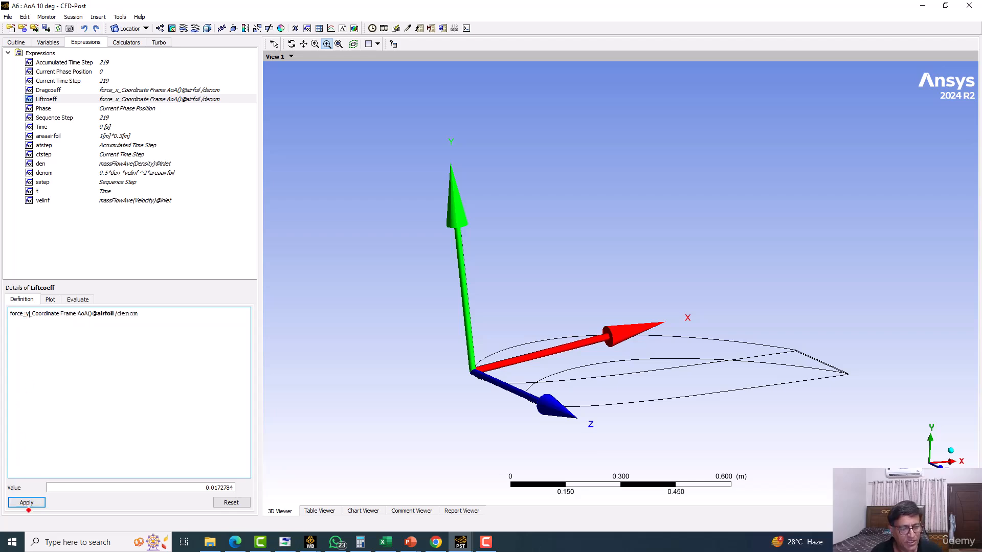
left_click(28, 502)
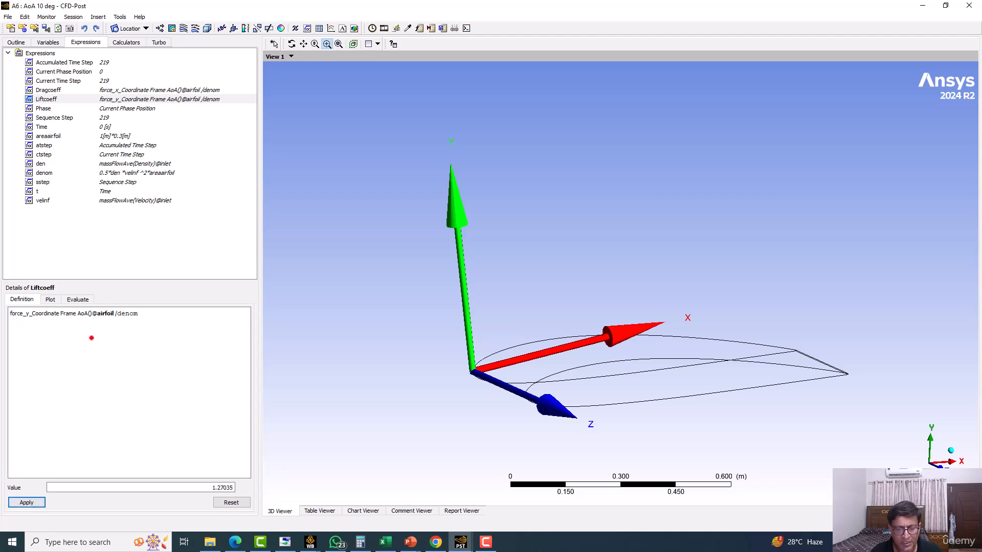
mouse_move(410, 542)
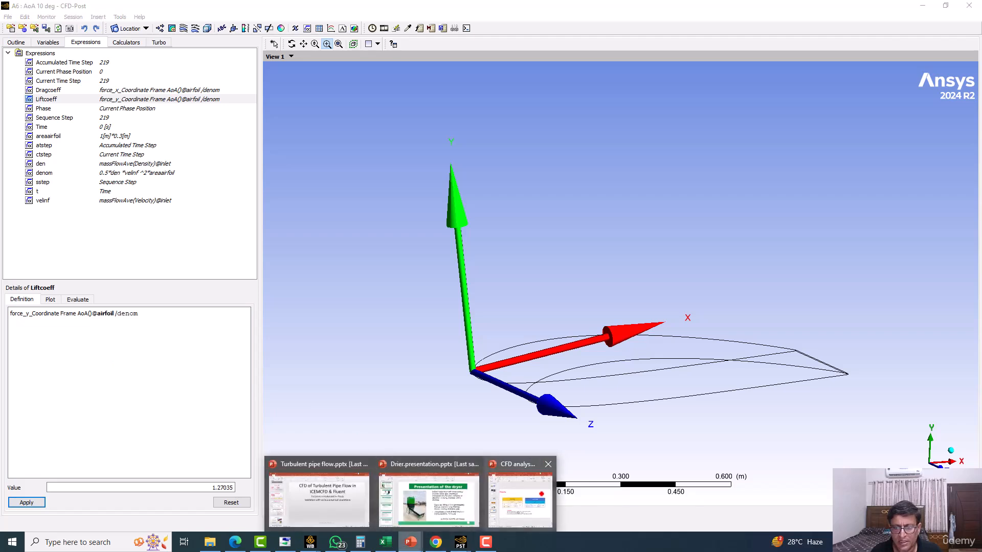
left_click(541, 494)
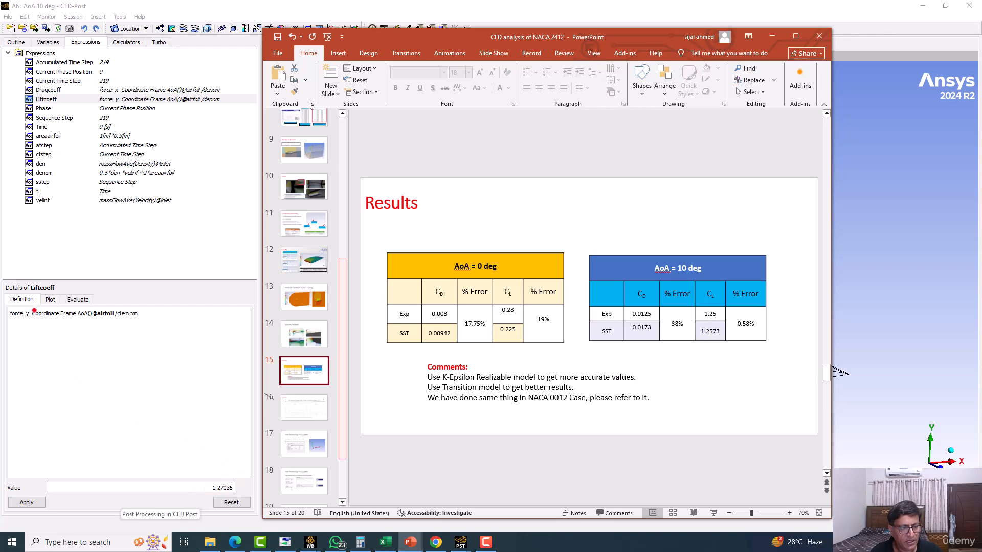
Step: Back in CFD-Post, reinsert the force_y function at the start of the Liftcoeff definition, remove the duplicate characters and reapply it
left_click(9, 314)
right_click(10, 314)
mouse_move(38, 321)
mouse_move(119, 325)
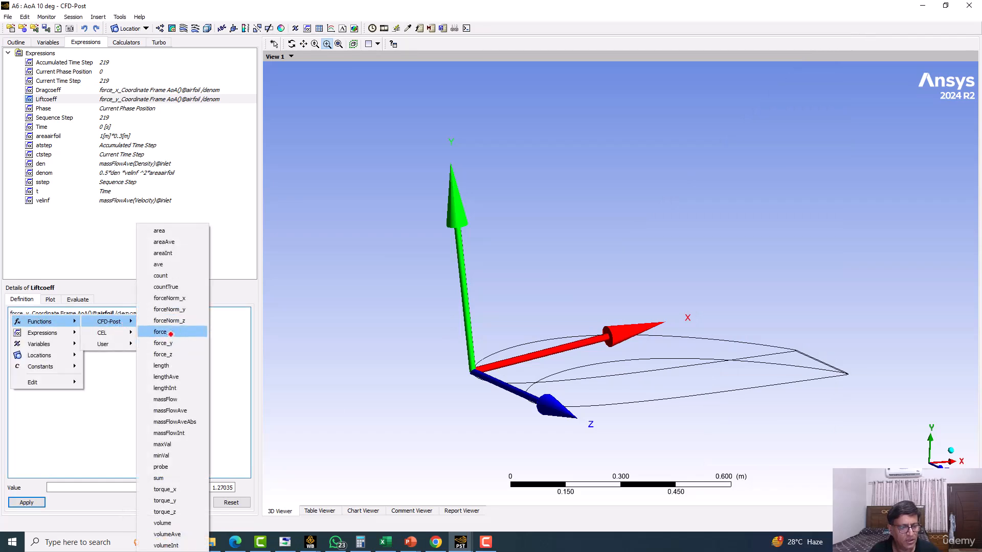
left_click(167, 340)
key("Delete")
key("Delete")
key("Delete")
key("Delete")
key("Delete")
key("Delete")
key("Delete")
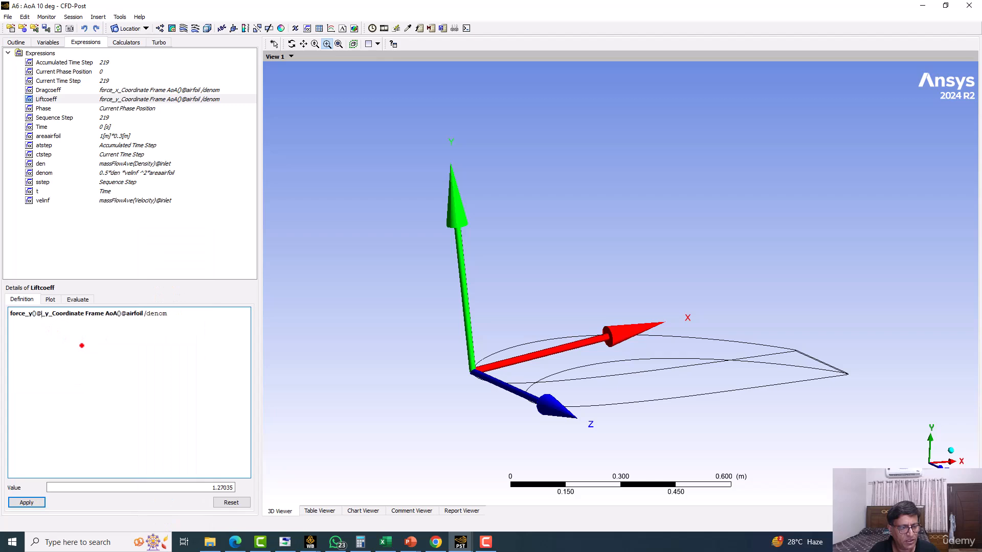
key("BackSpace")
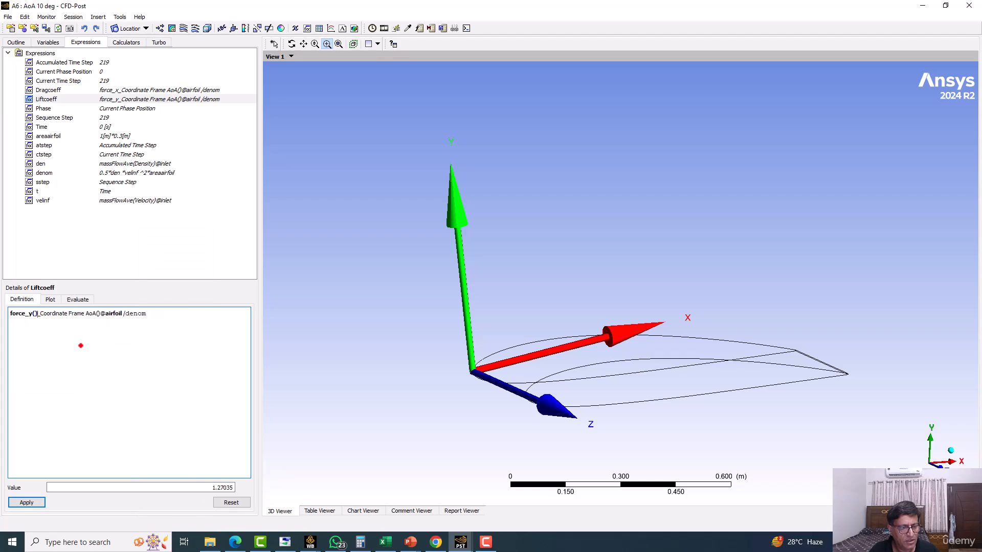
key("BackSpace")
key("BackSpace")
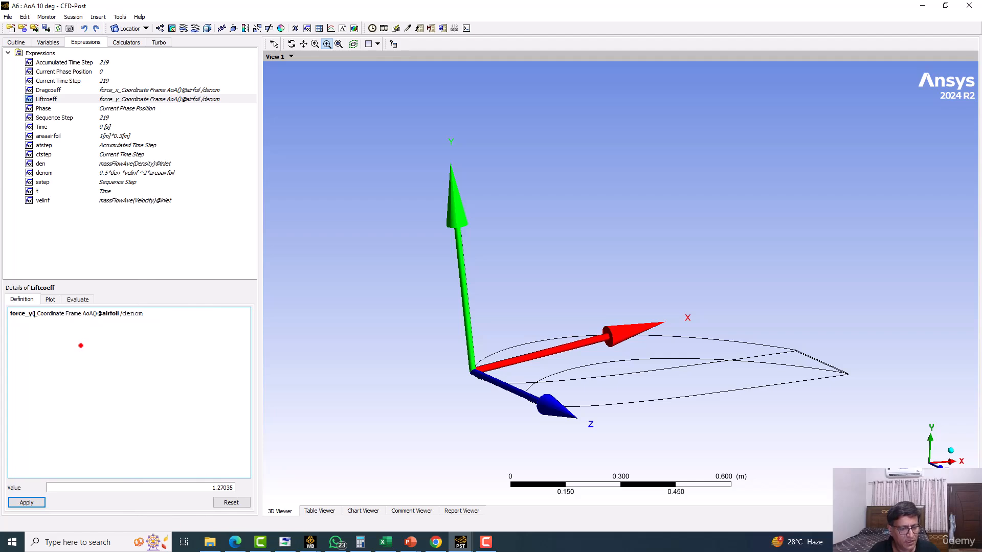
left_click(26, 502)
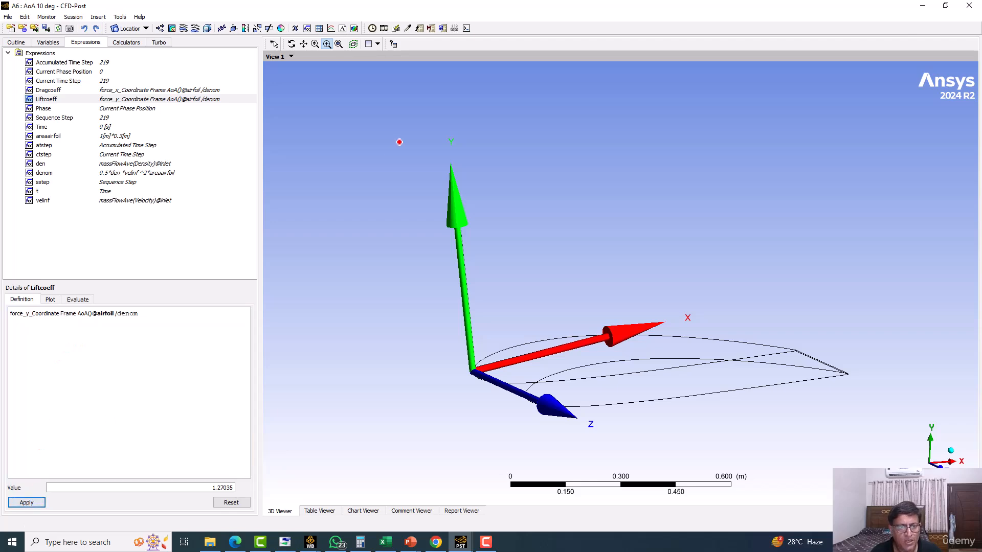
Step: Insert a new table named Table 1 and select its cell A1
left_click(309, 511)
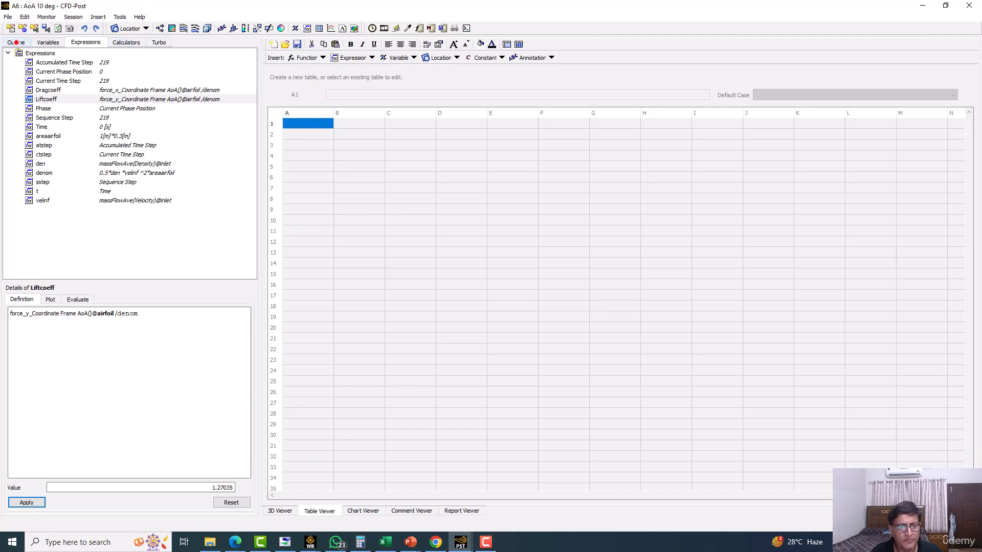
left_click(15, 43)
left_click(322, 511)
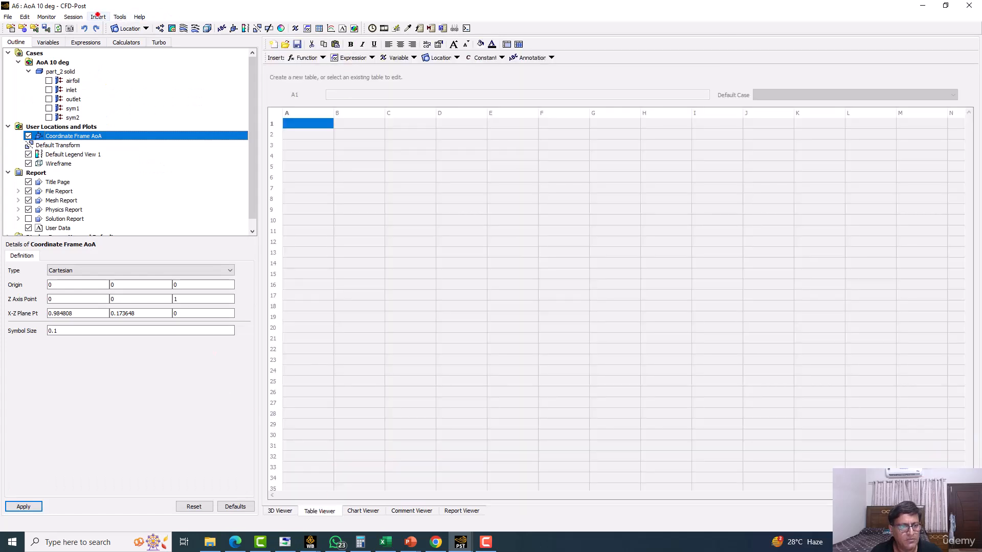
left_click(97, 16)
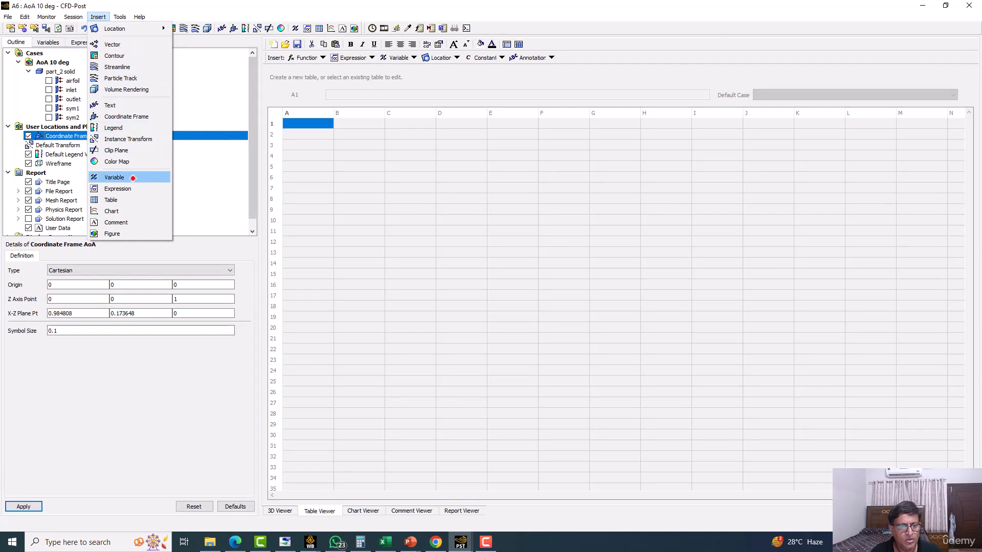
left_click(126, 199)
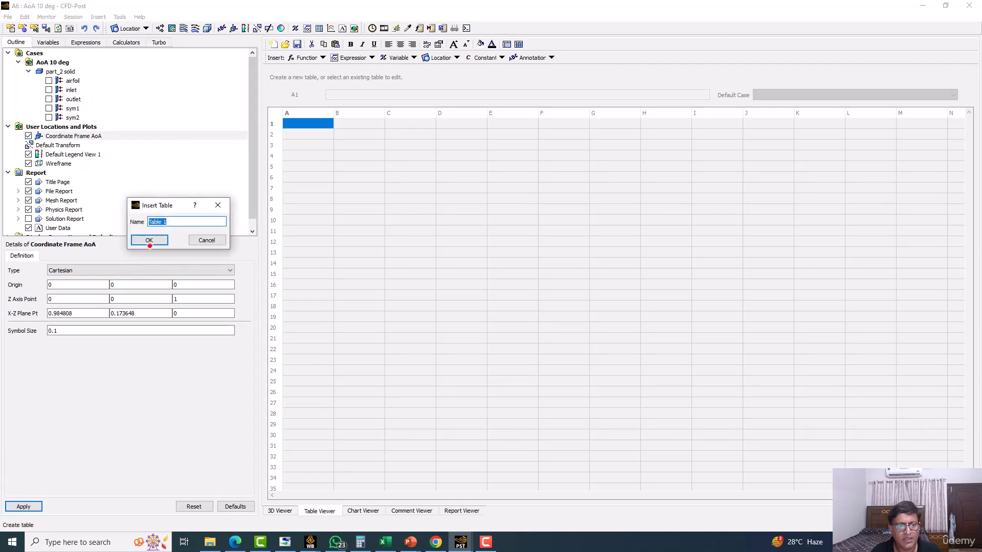
left_click(148, 240)
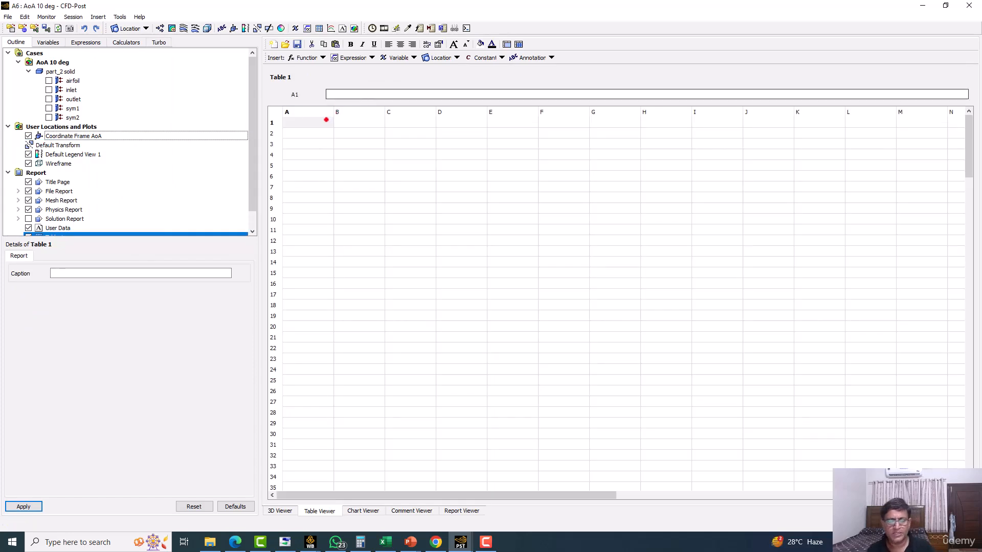
left_click(324, 120)
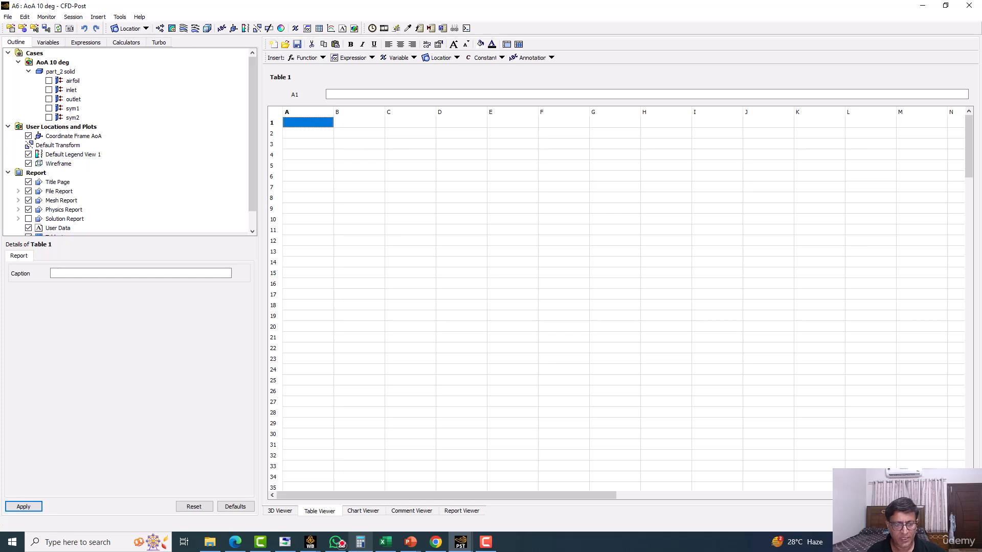
Step: Switch to Workbench to look over the two NACA2412 project schematics, and return to the AoA 10 deg CFD-Post session
left_click(310, 541)
left_click(359, 495)
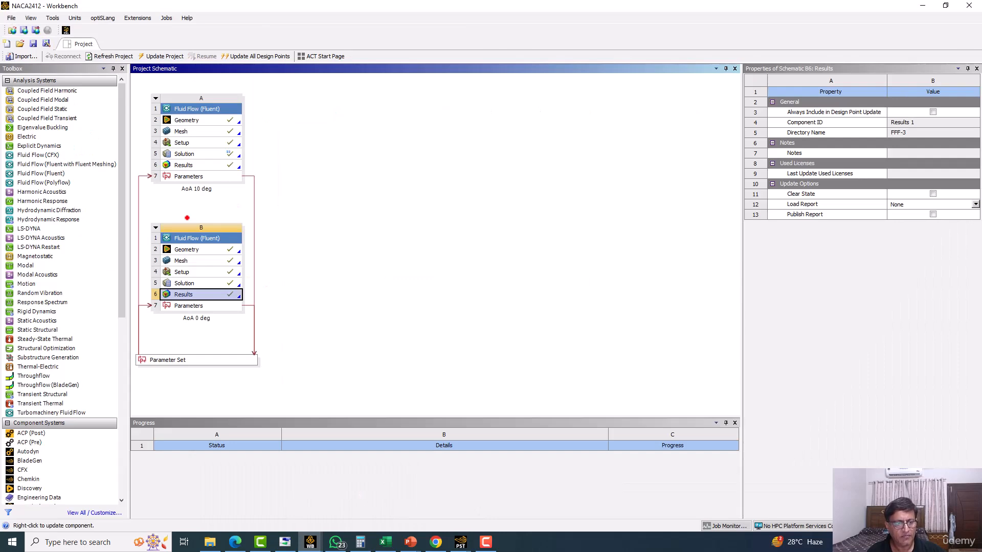
left_click(310, 542)
left_click(263, 495)
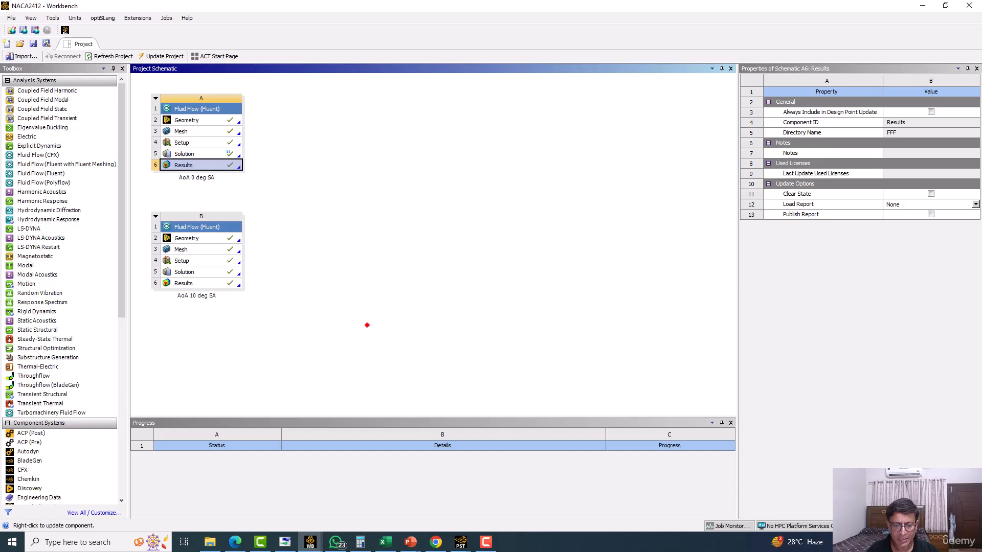
left_click(460, 541)
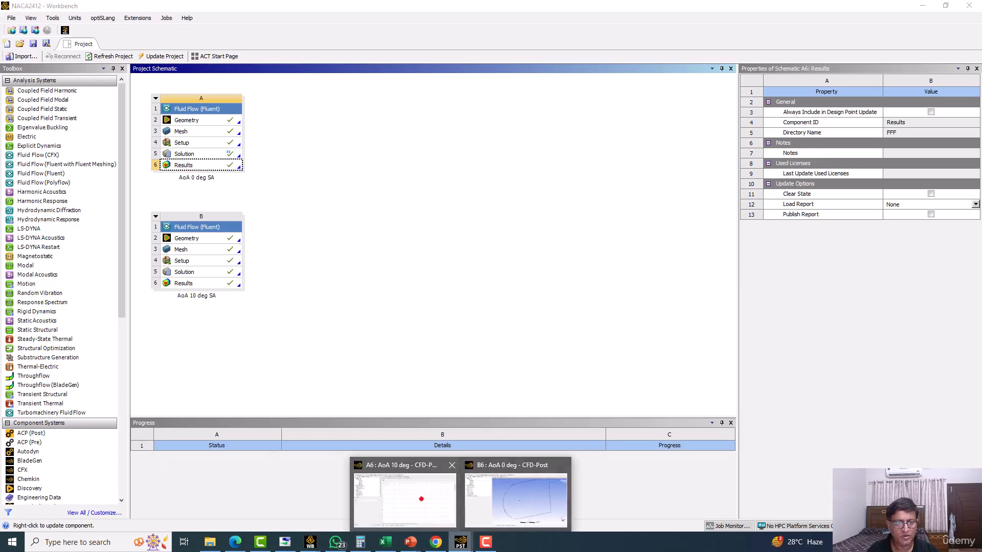
left_click(421, 498)
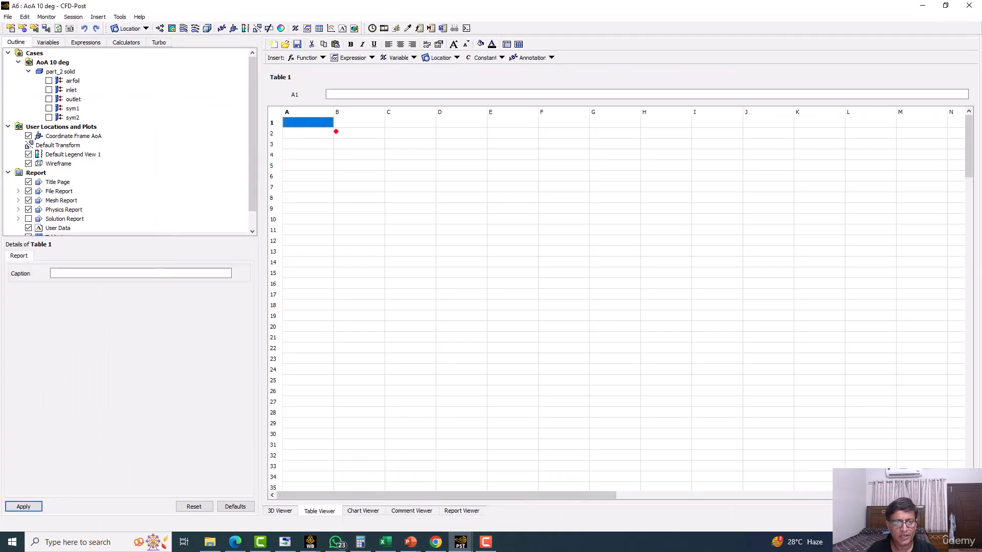
Step: Insert the Dragcoeff expression in cell A1 and the Liftcoeff expression in cell A2 of Table 1
left_click(329, 94)
right_click(338, 95)
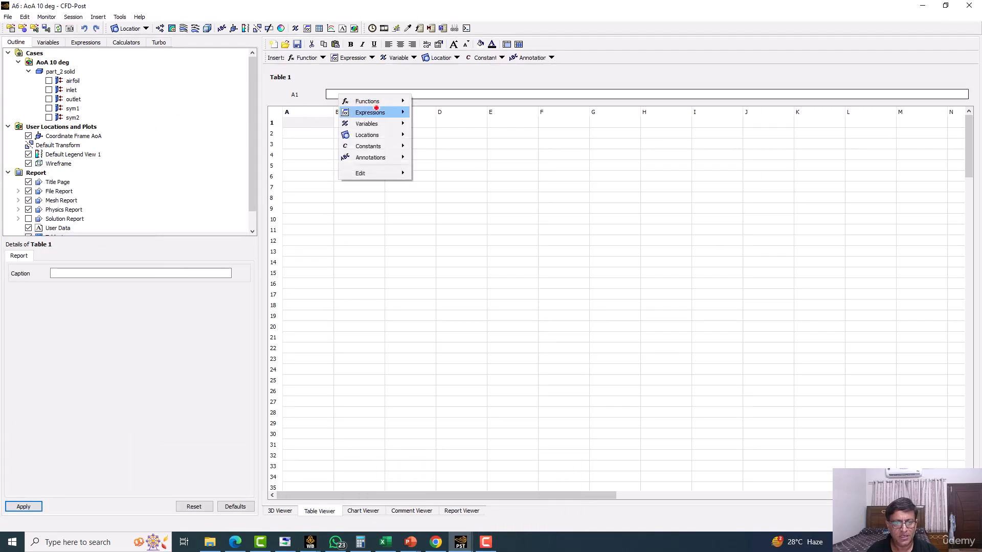
mouse_move(376, 110)
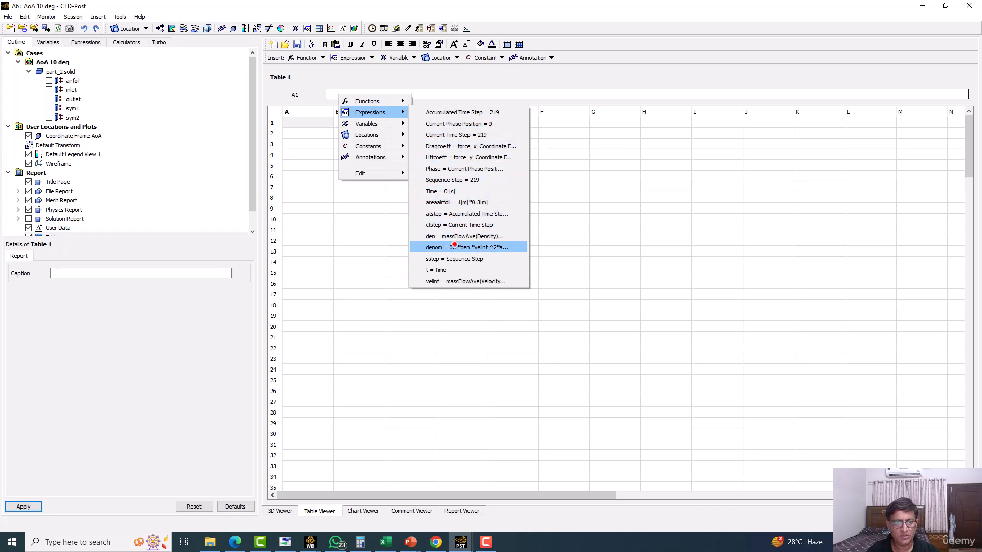
left_click(455, 148)
key("Return")
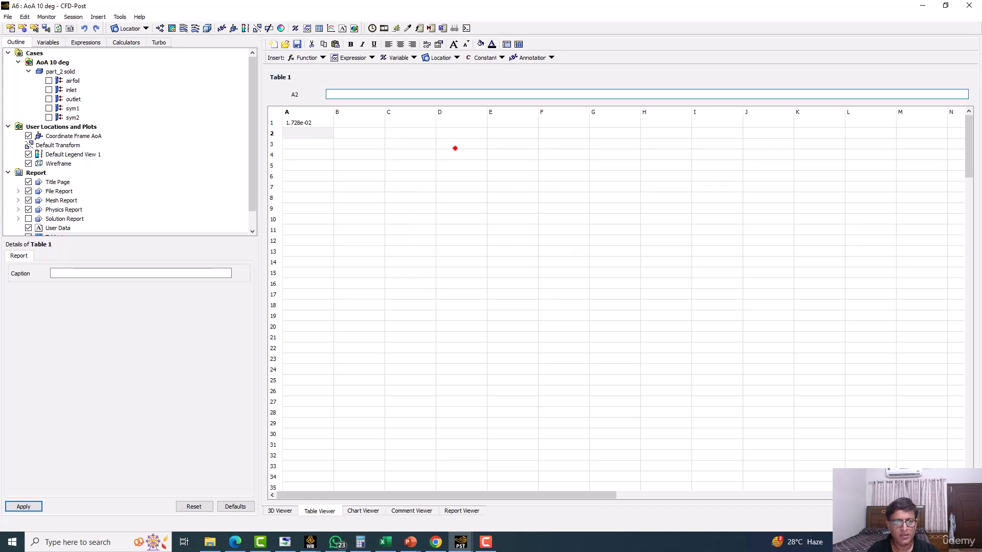
left_click(307, 131)
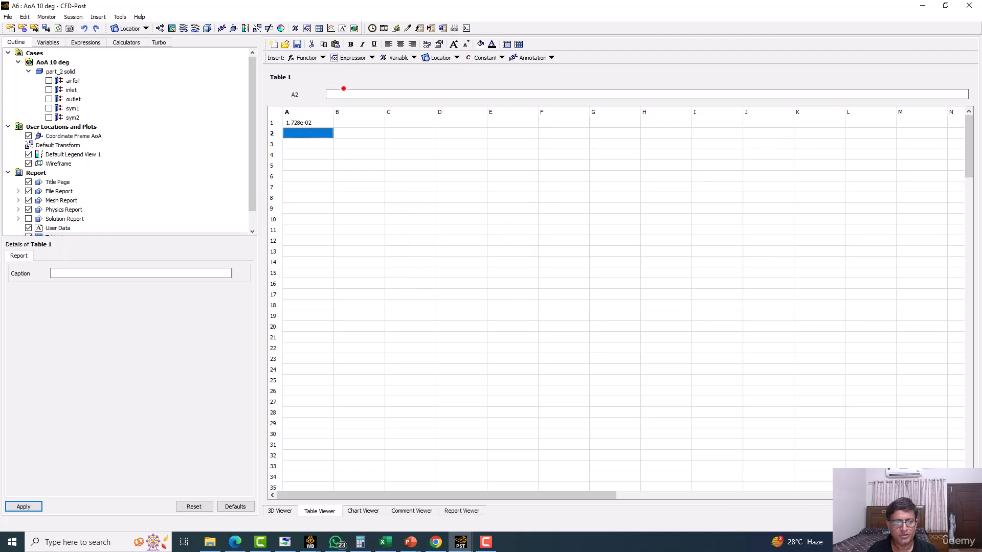
right_click(344, 89)
mouse_move(401, 109)
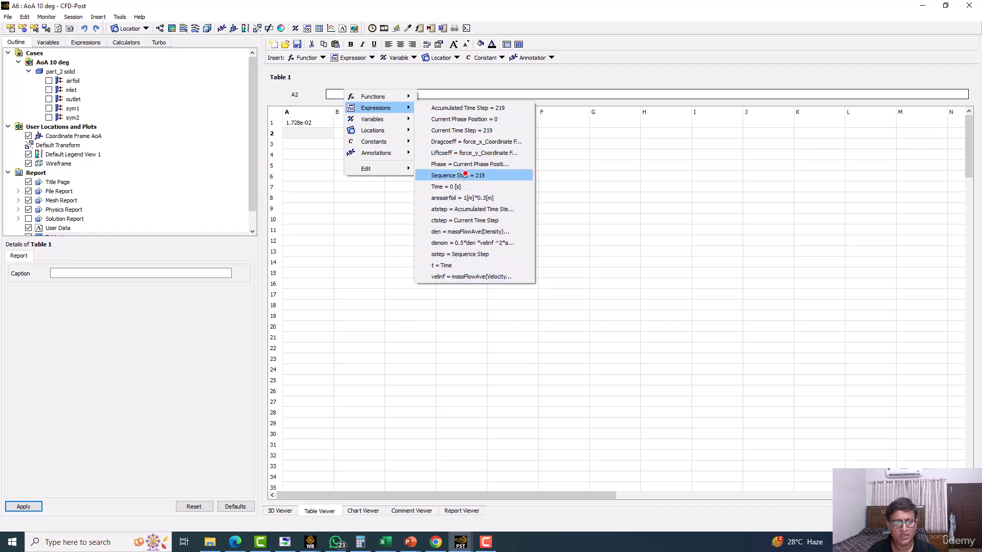
left_click(468, 153)
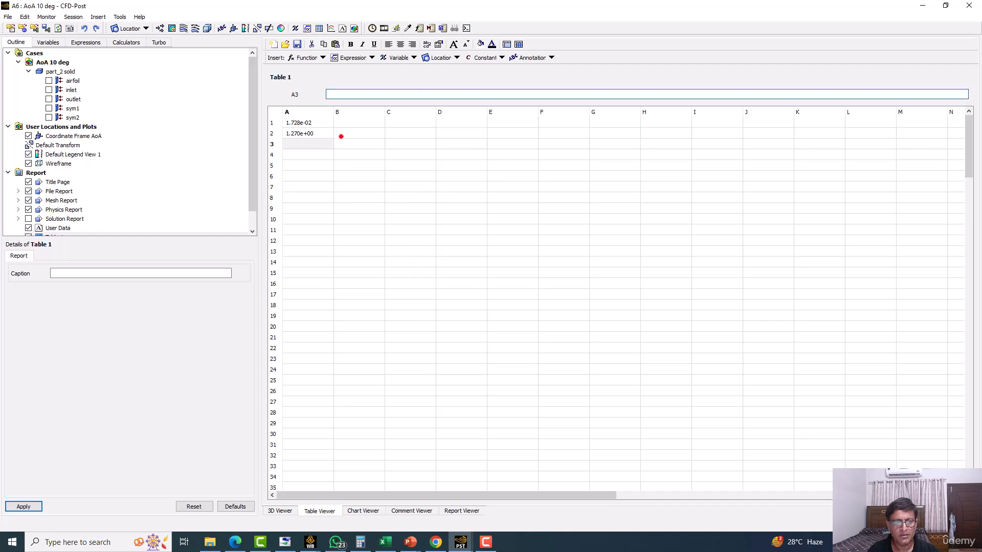
Step: Format cells A1 and A2 as Fixed numbers with a precision of 4
left_click(317, 113)
left_click_drag(311, 120, 315, 132)
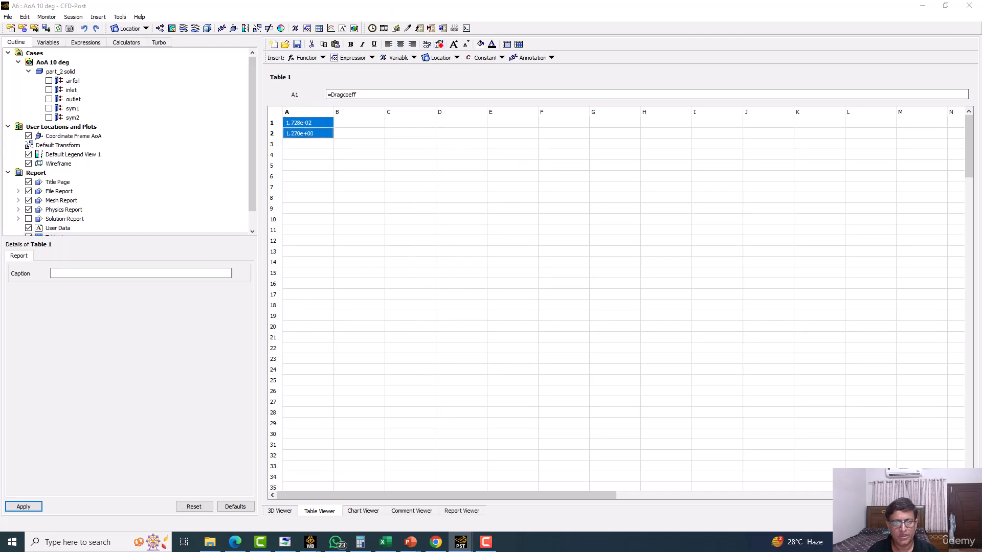
left_click(438, 44)
left_click(502, 250)
left_click(506, 258)
left_click(488, 248)
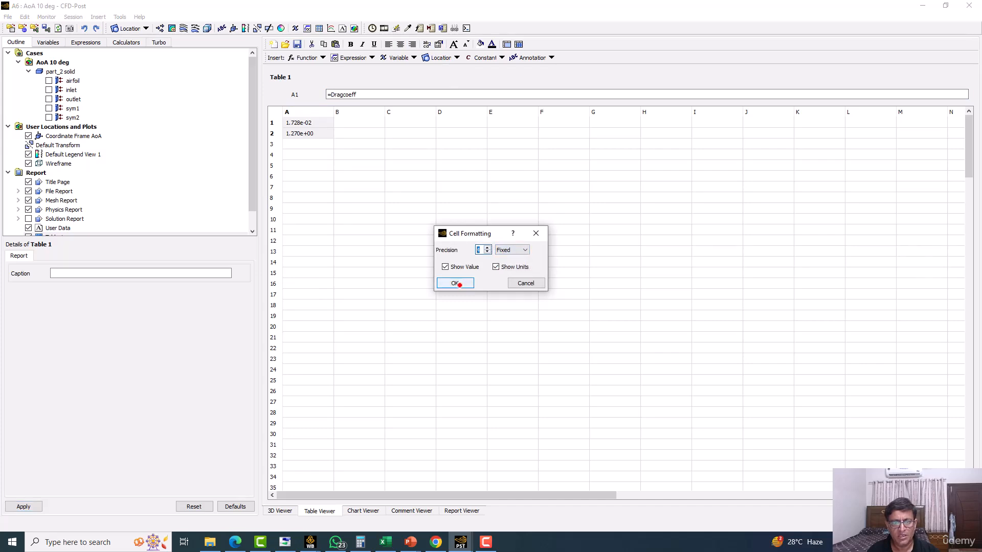
left_click(458, 283)
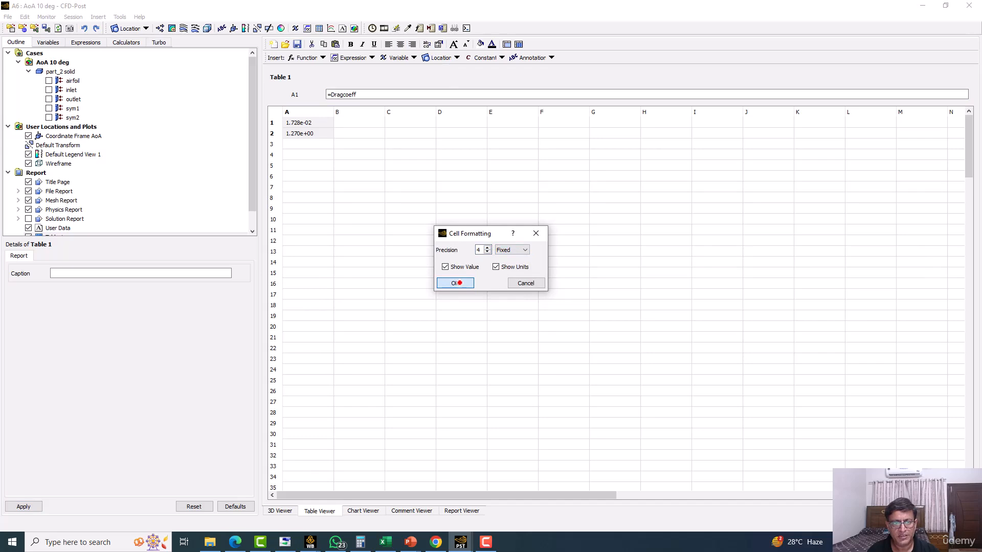
left_click(340, 155)
left_click(325, 154)
Step: Label the drag value by entering "Drag coefficient" in cell B1
left_click(306, 120)
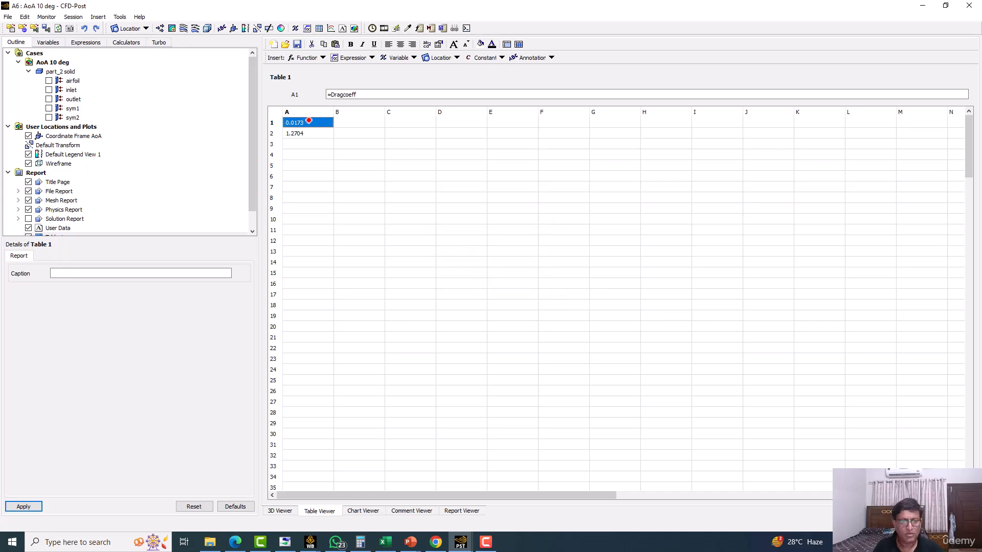
left_click(378, 123)
type("Drag coefficient")
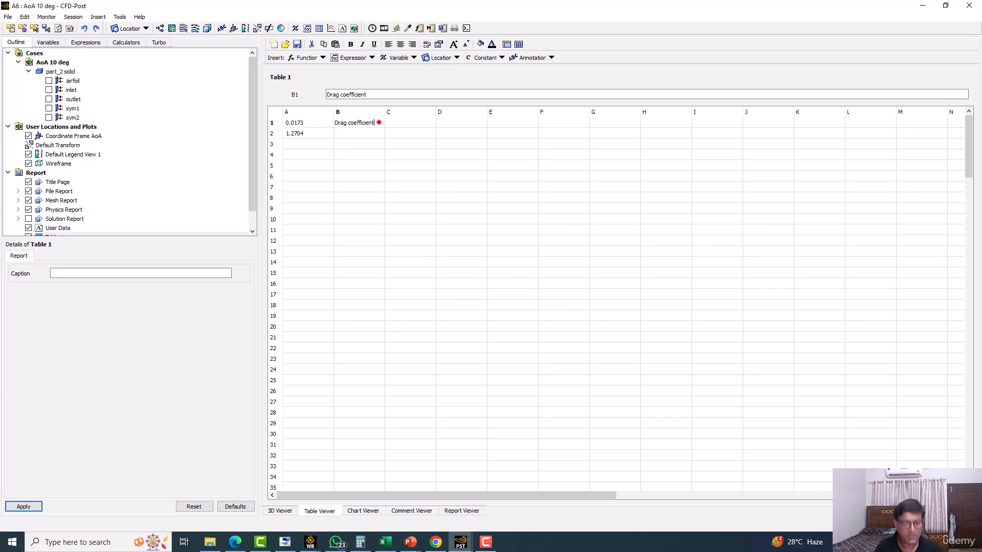
Step: Label the lift value by entering "Lift Coefficient" in cell B2
key("Return")
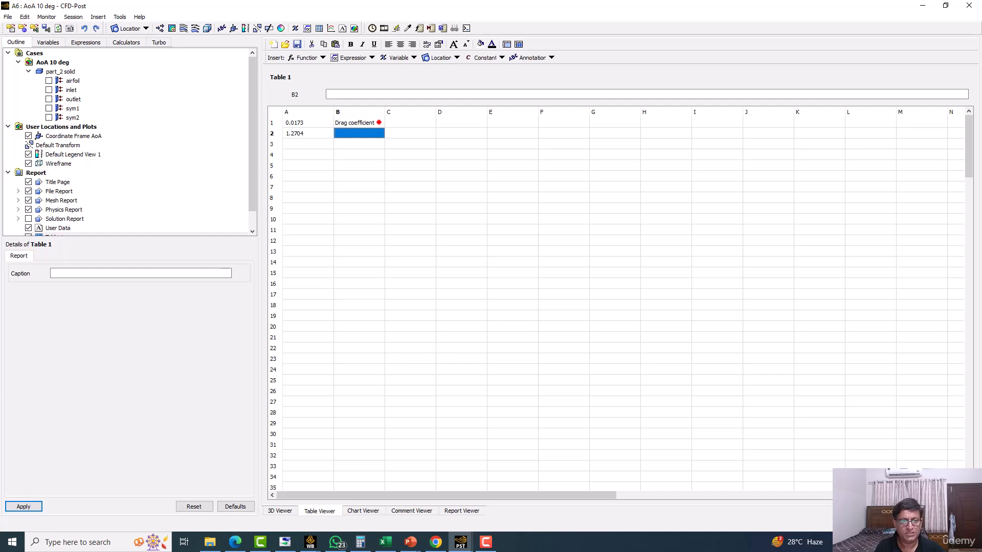
type("Lift Coefficien")
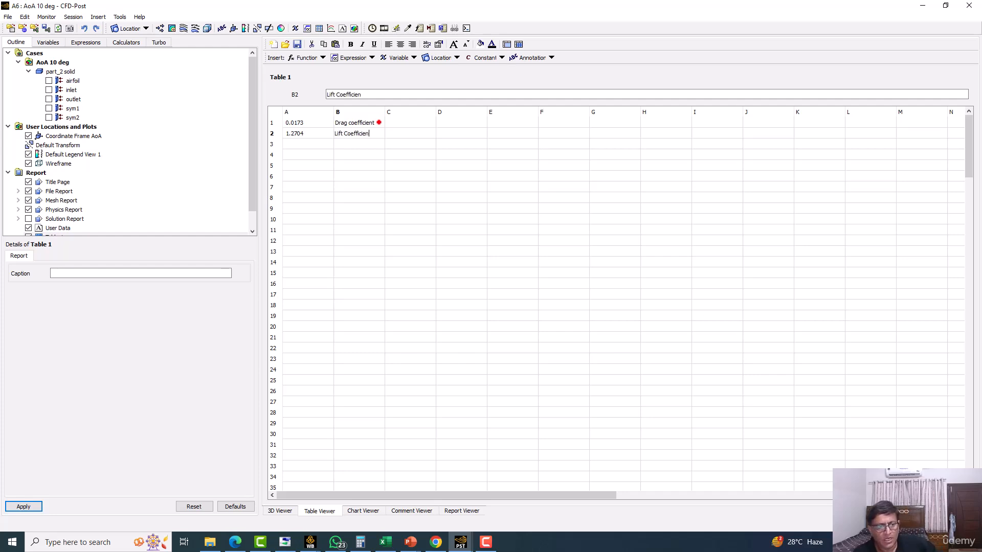
type("t")
key("Return")
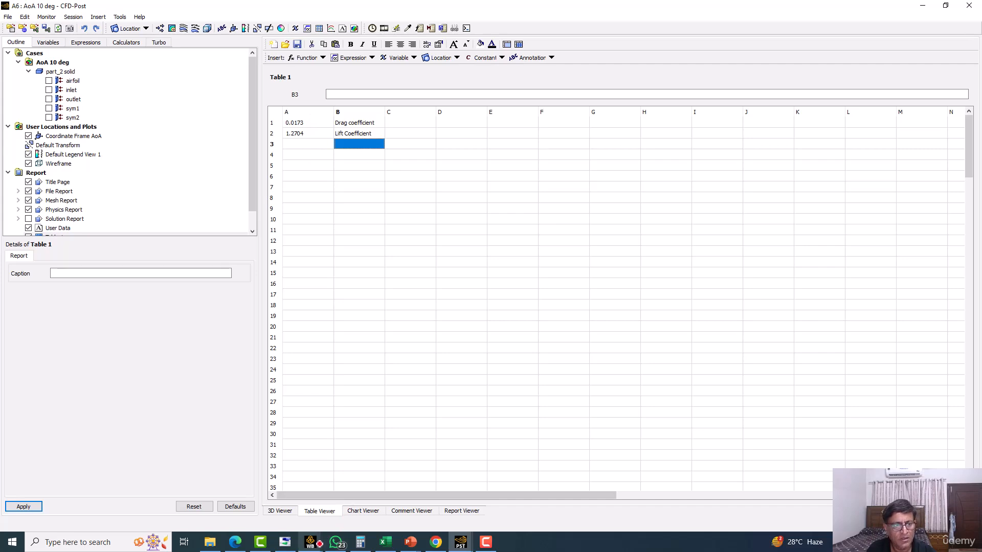
left_click(310, 542)
left_click(254, 499)
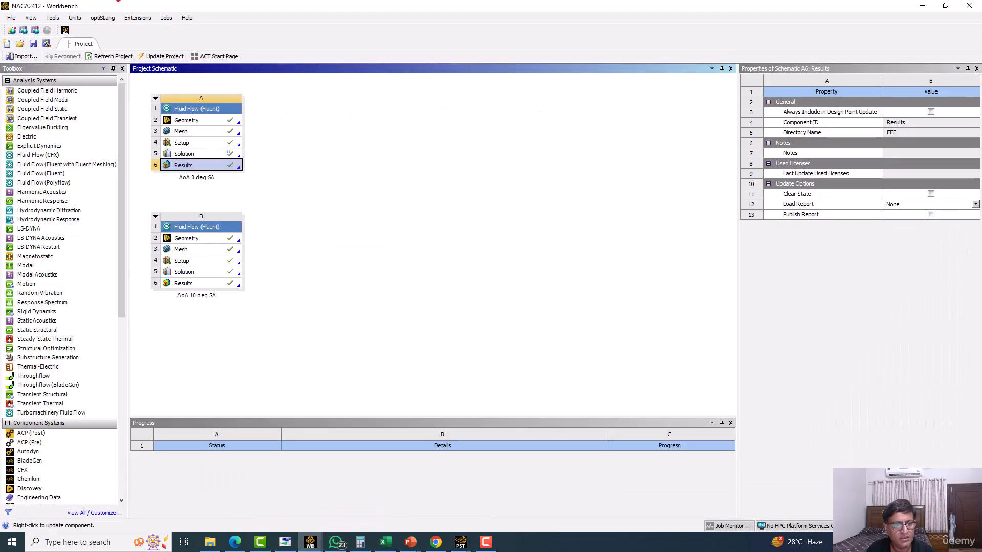
left_click(11, 18)
left_click(30, 62)
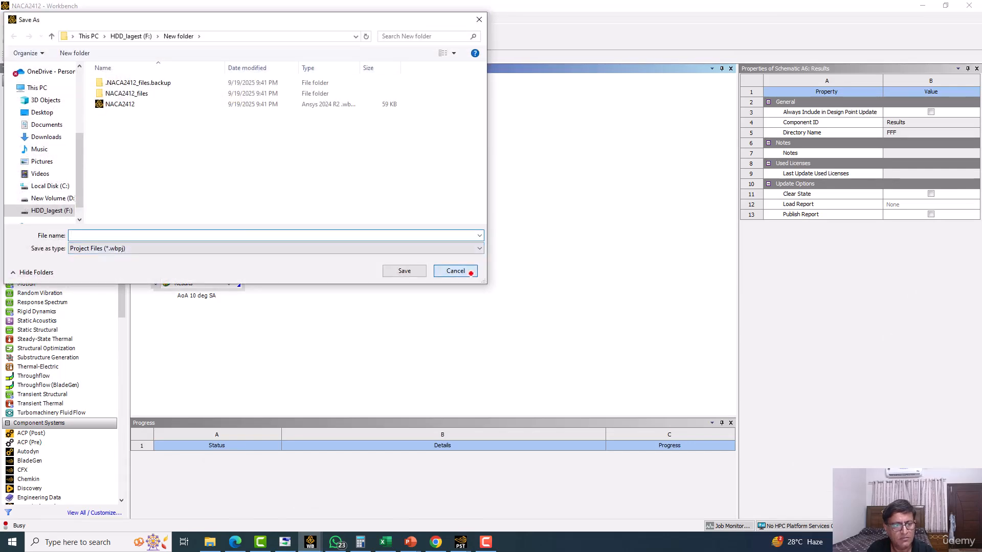
left_click(463, 271)
Step: Save the Workbench project that has the Parameter Set over the existing NACA2412 file in the WS3_NACA2412 folder
mouse_move(309, 541)
left_click(346, 517)
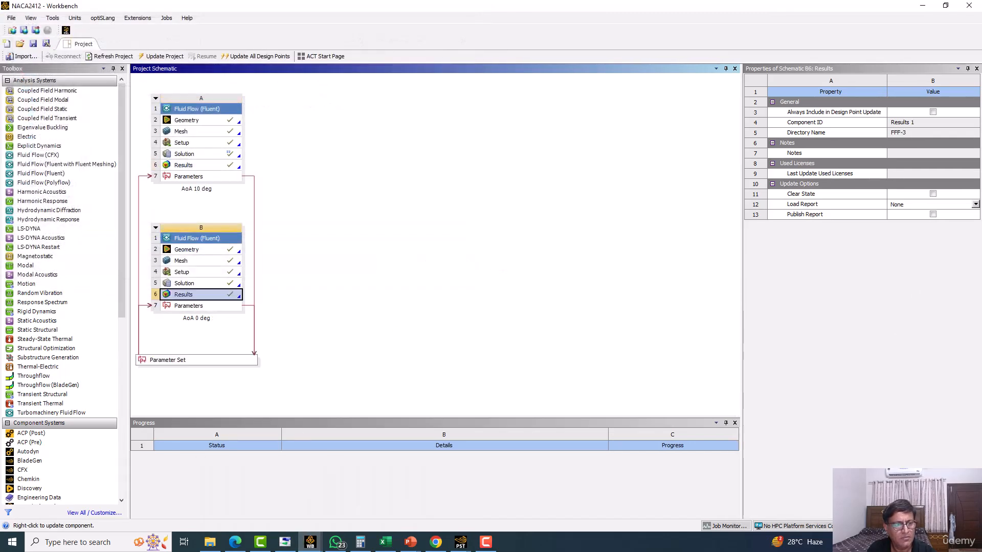
left_click(10, 18)
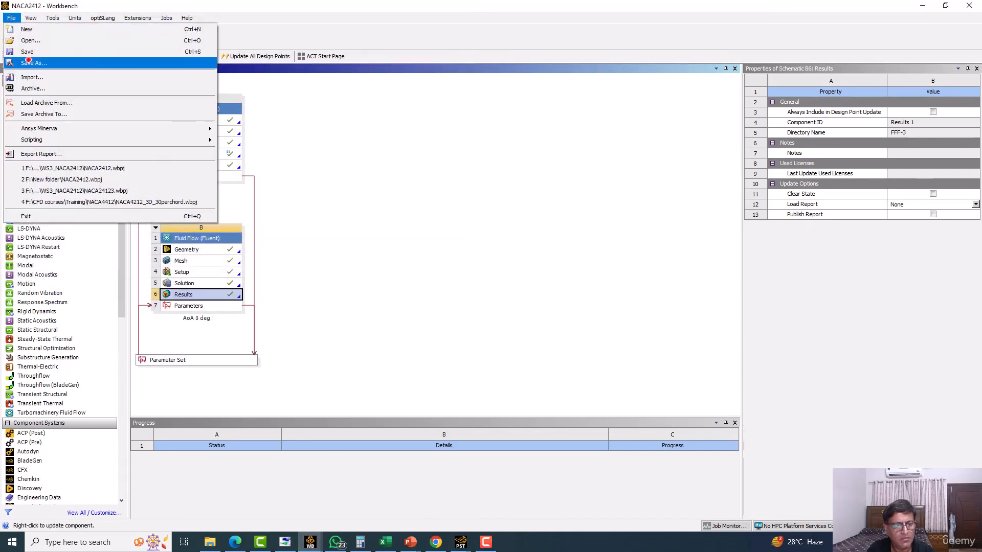
left_click(30, 63)
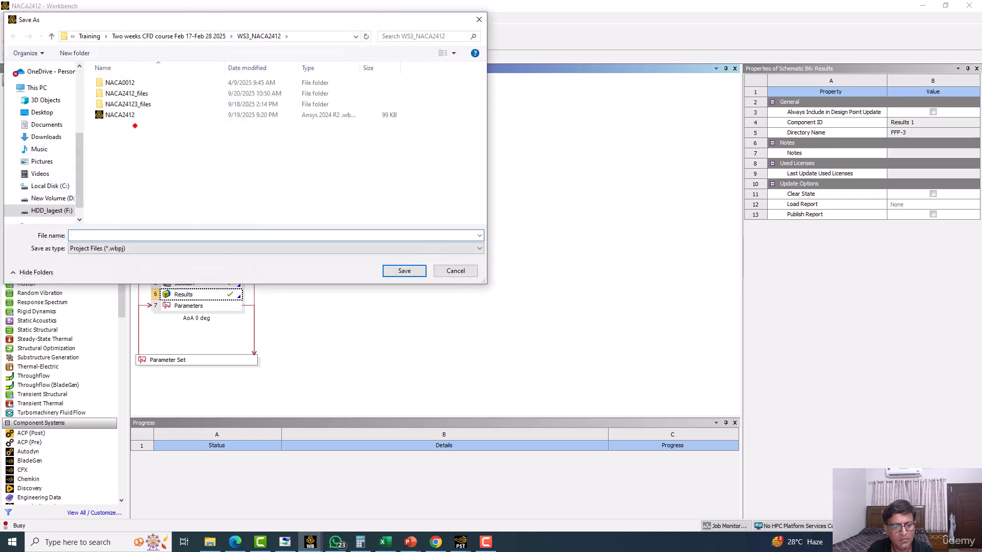
left_click(132, 118)
left_click(418, 275)
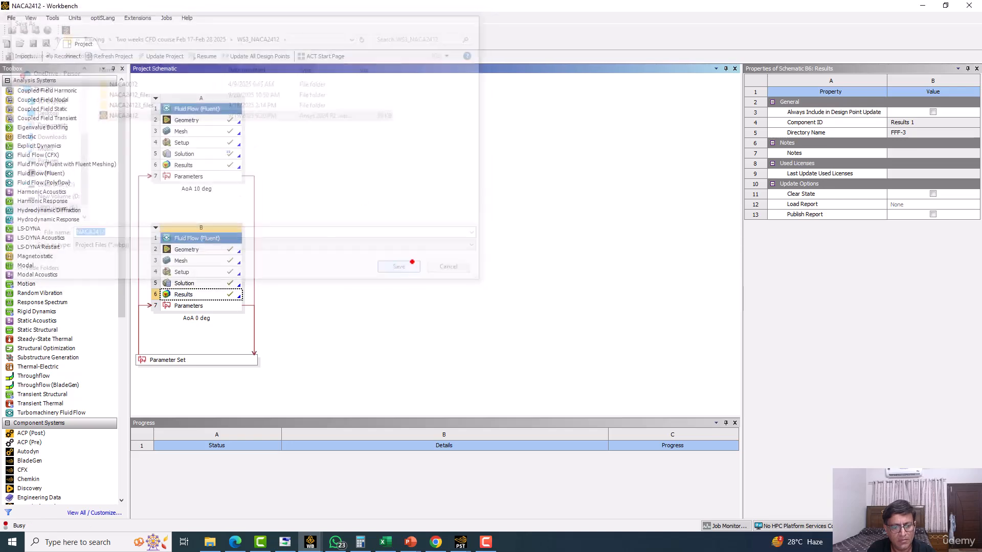
left_click(574, 288)
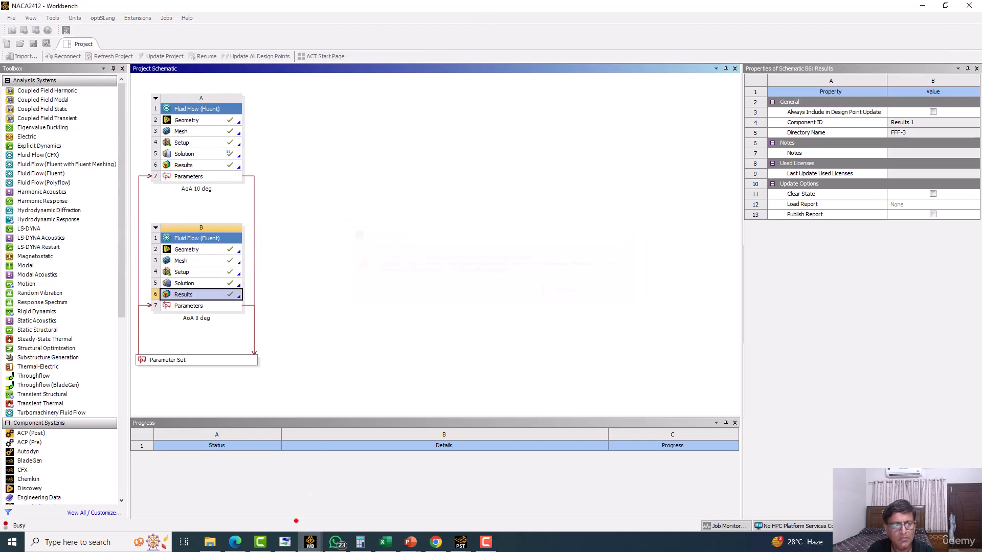
Step: Close the other Workbench project, holding the AoA 0 deg SA and AoA 10 deg SA systems, and save its changes
left_click(308, 542)
left_click(258, 510)
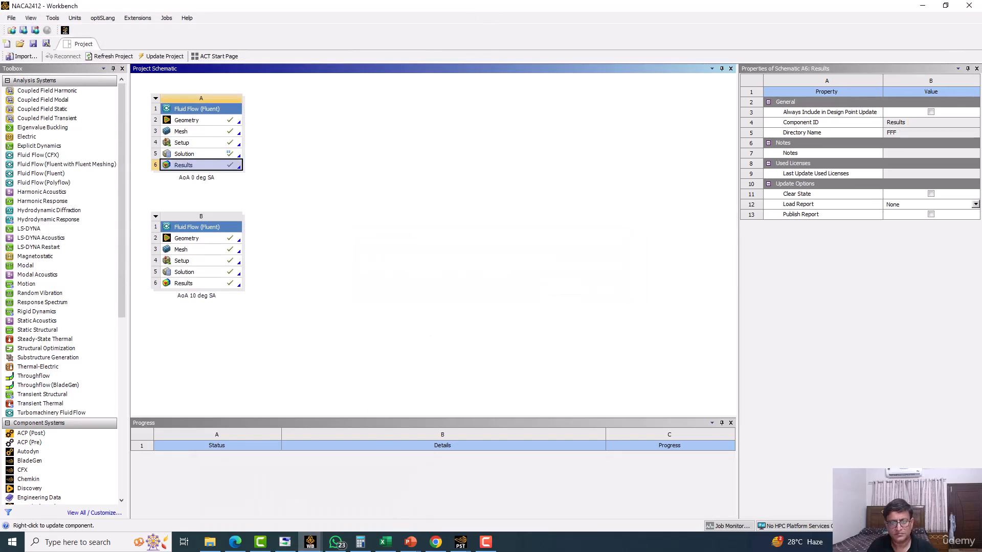
left_click(970, 5)
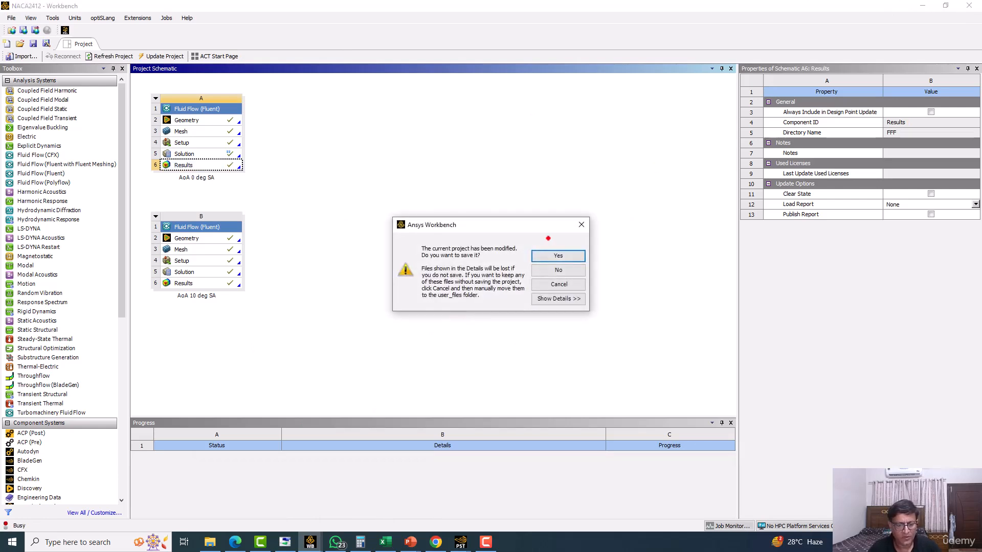
left_click(555, 257)
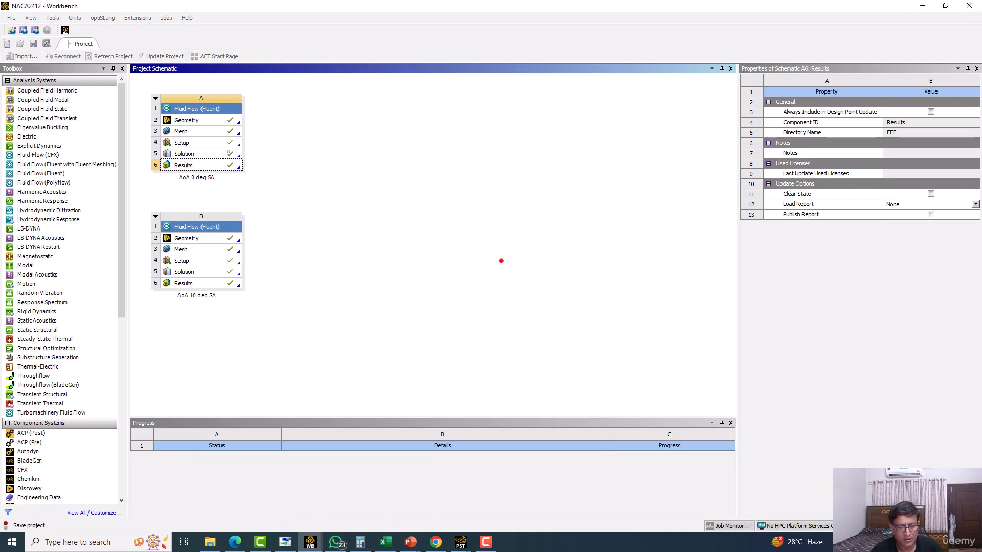
Step: Rearrange the remaining project's schematic so AoA 0 deg is system A and AoA 10 deg sits beside it as system B
left_click(305, 546)
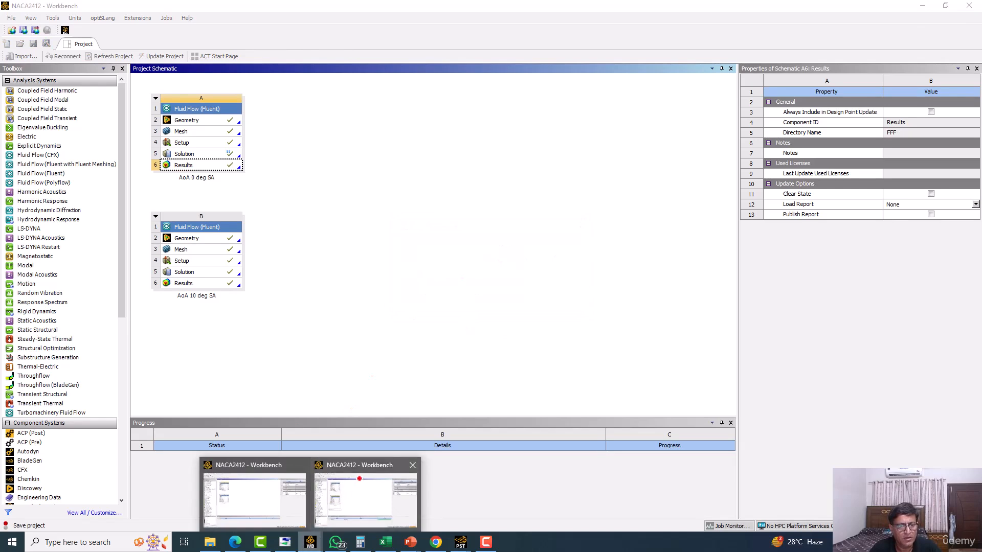
left_click(360, 478)
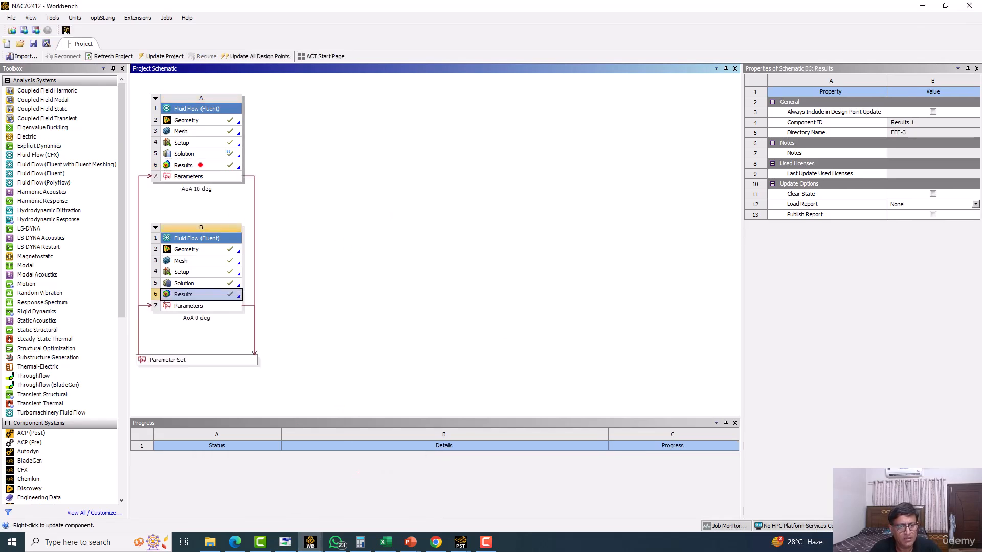
left_click(198, 165)
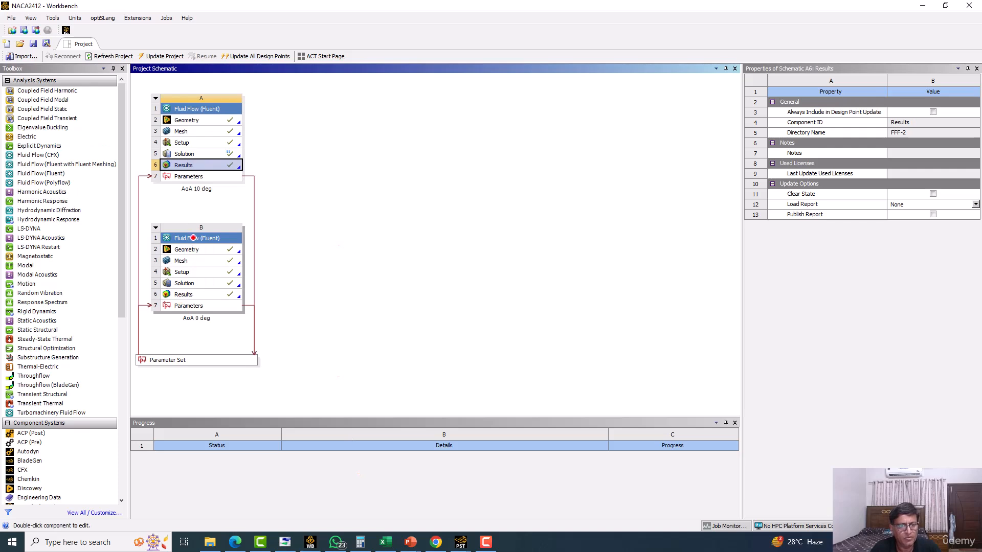
left_click(192, 238)
left_click_drag(189, 239, 307, 119)
left_click_drag(220, 114, 449, 121)
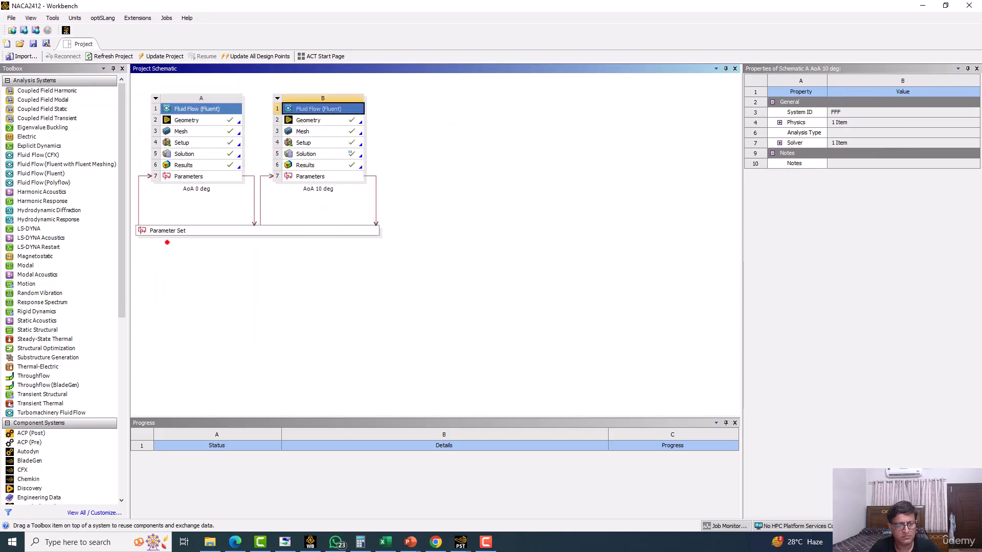
left_click(169, 230)
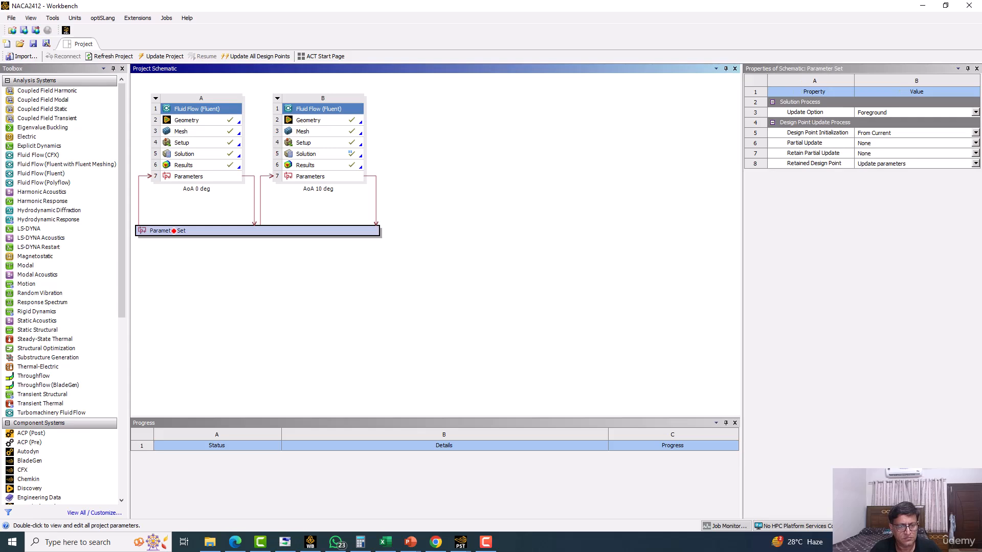
right_click(174, 231)
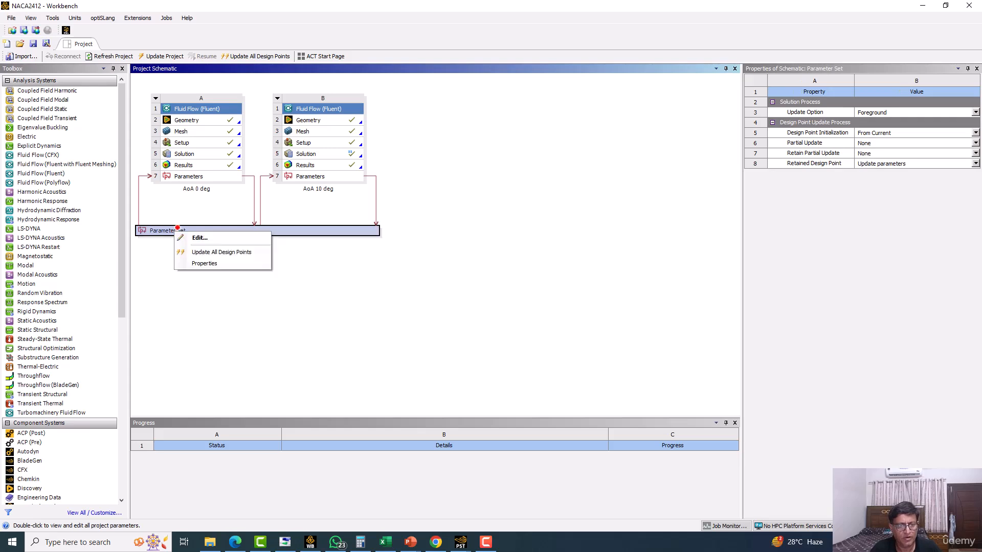
left_click(196, 207)
Step: Open the AoA 0 deg results in CFD-Post and minimize the Workbench project window
double_click(195, 165)
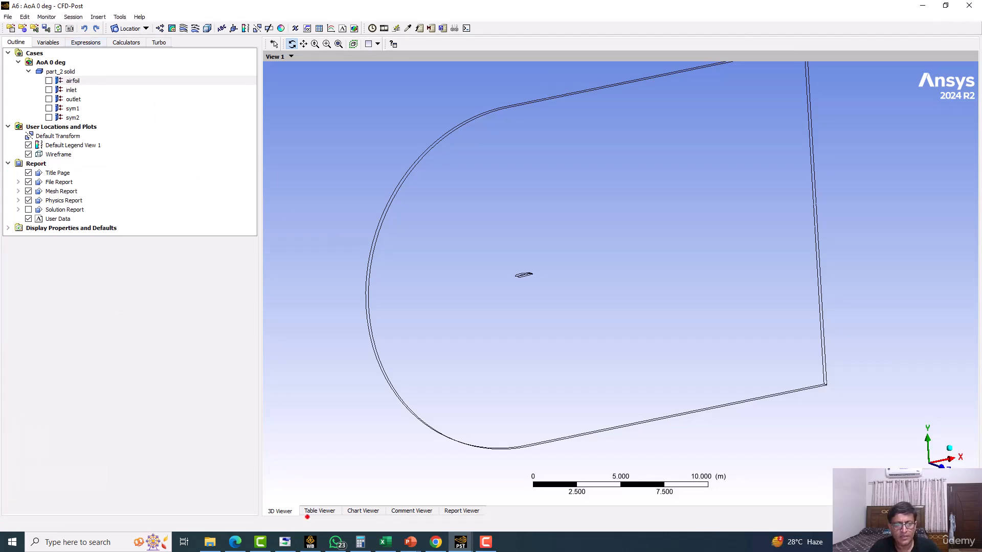
left_click(310, 542)
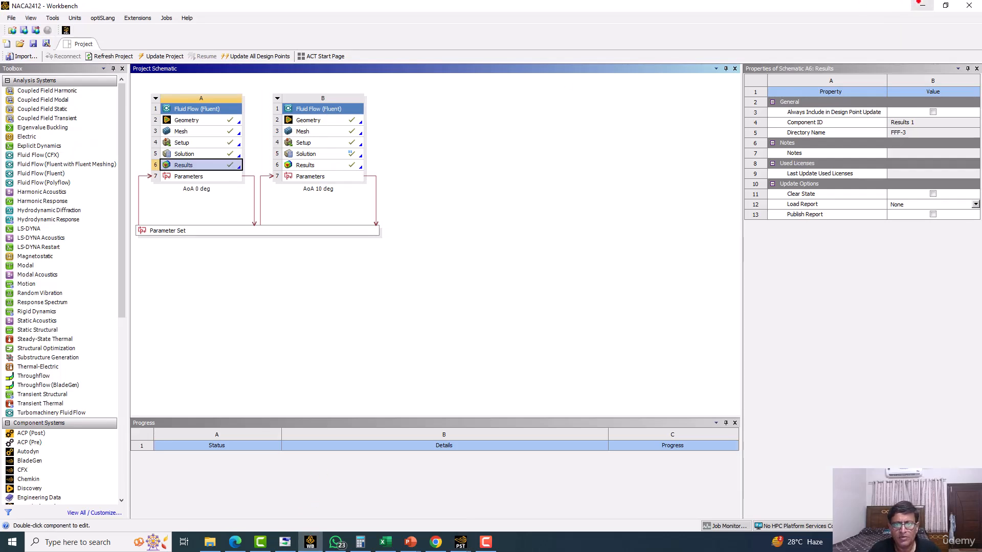
left_click(920, 5)
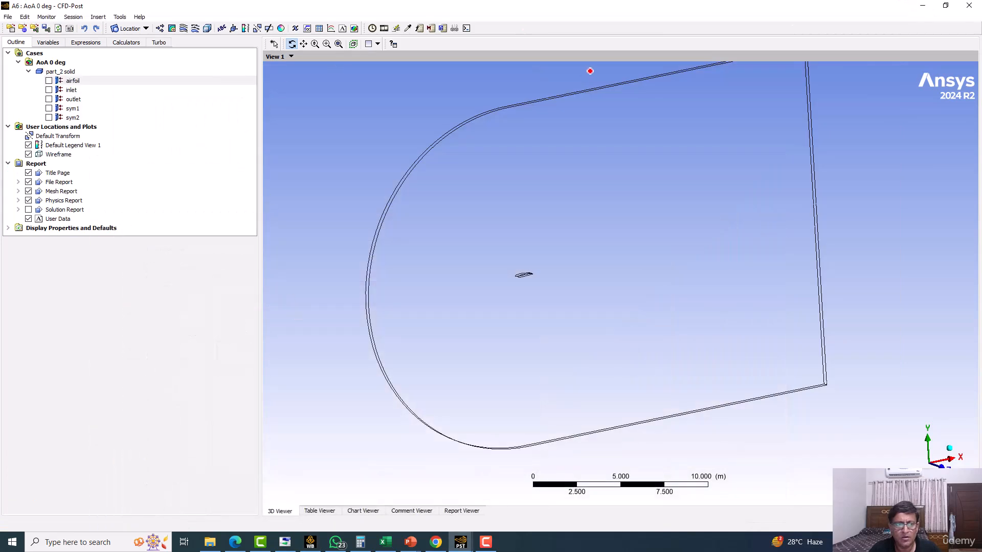
Step: Arrange the AoA 0 deg and AoA 10 deg CFD-Post windows side by side
double_click(562, 5)
left_click_drag(552, 12, 297, 21)
left_click(134, 5)
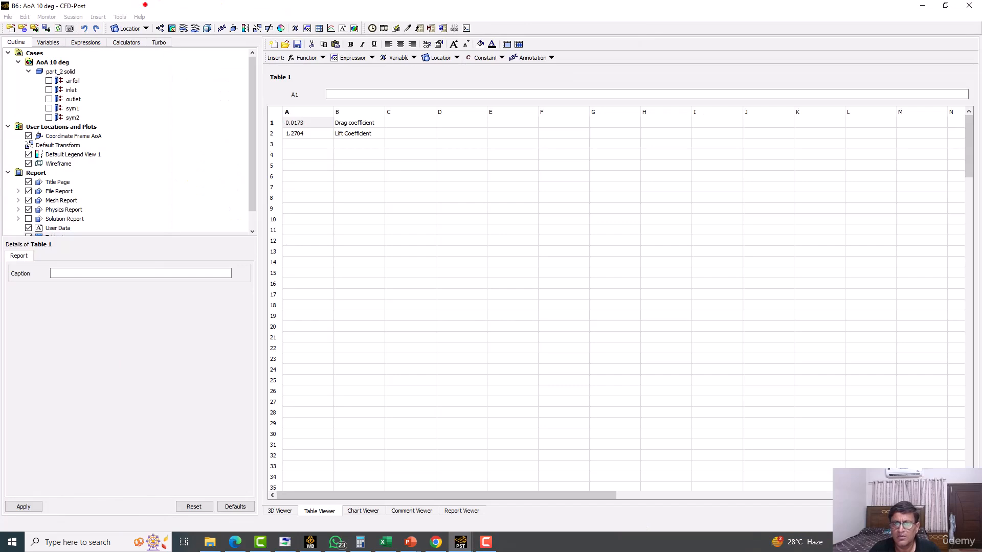
left_click(954, 3)
left_click(949, 4)
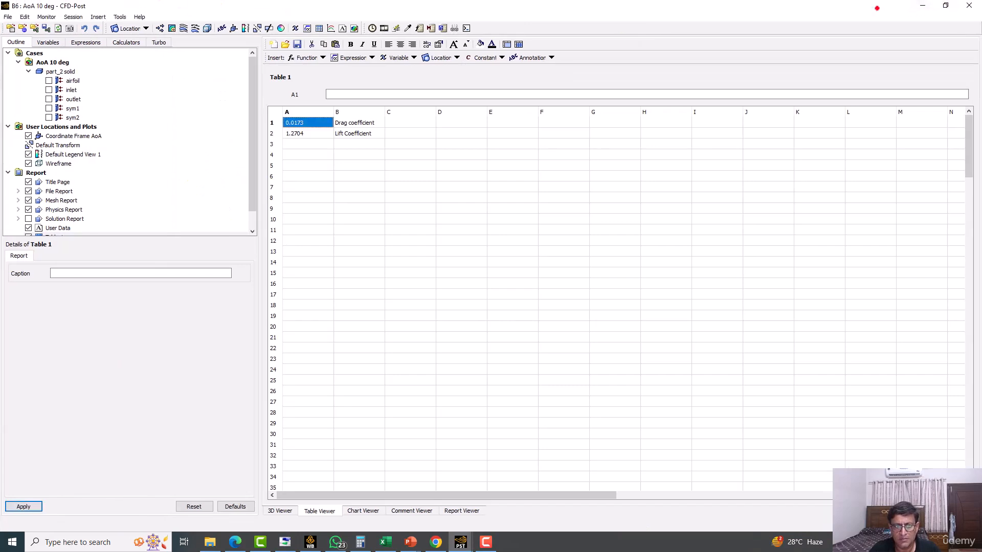
left_click(485, 542)
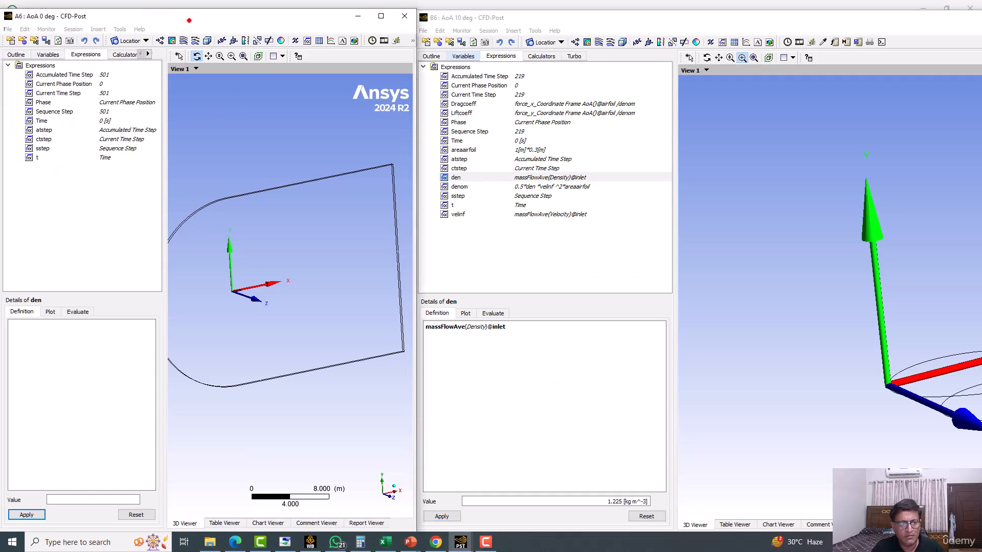
left_click(510, 330)
left_click_drag(511, 329, 486, 329)
left_click_drag(289, 17, 226, 11)
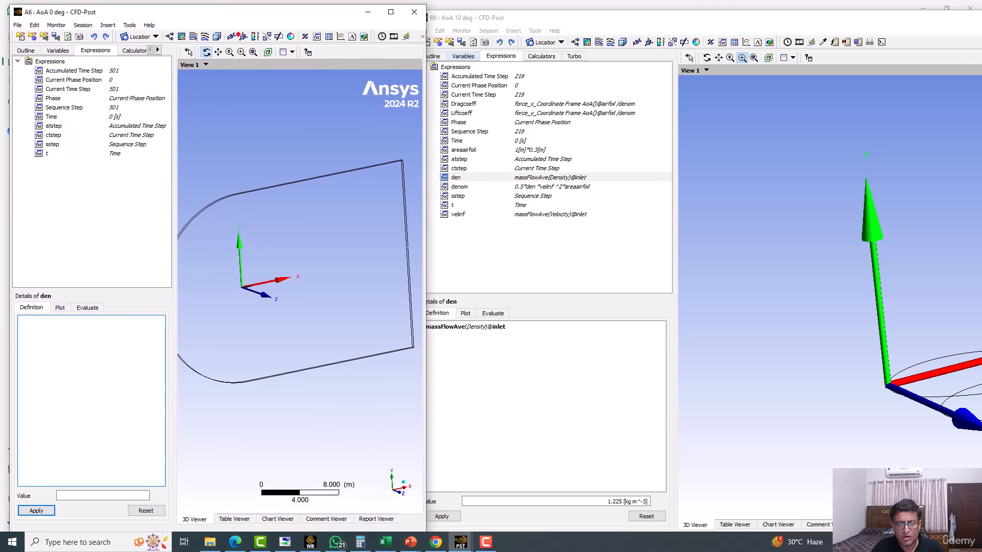
left_click(527, 327)
left_click_drag(527, 327, 426, 325)
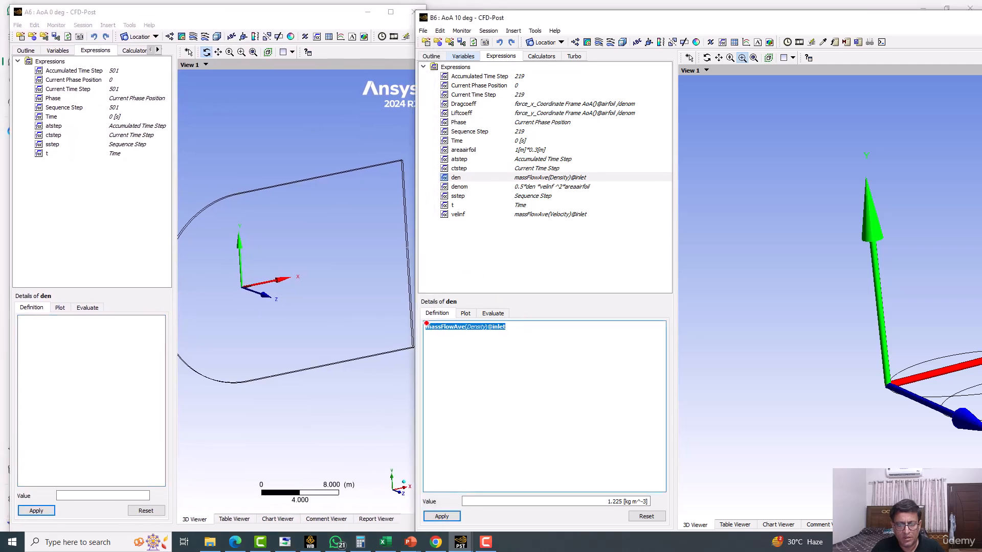
right_click(427, 325)
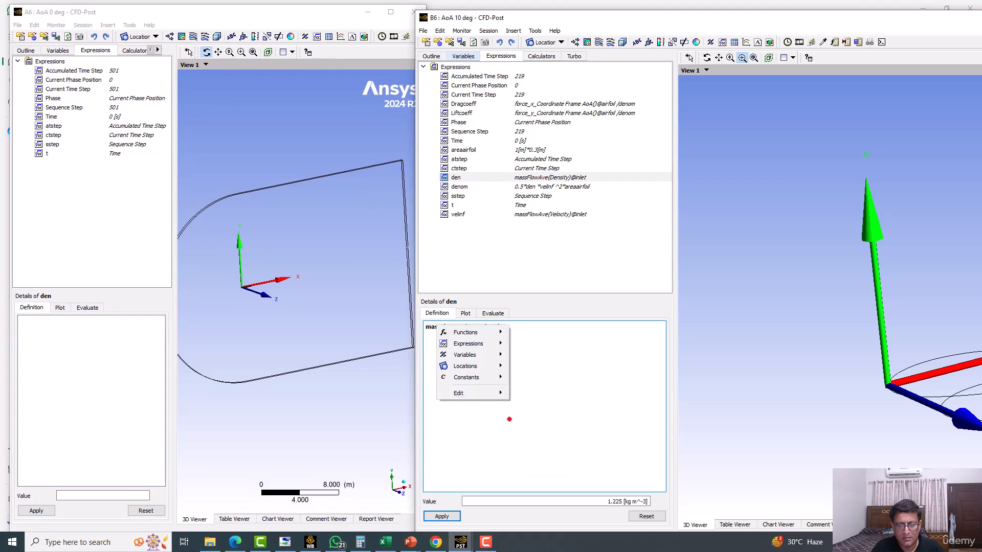
mouse_move(491, 392)
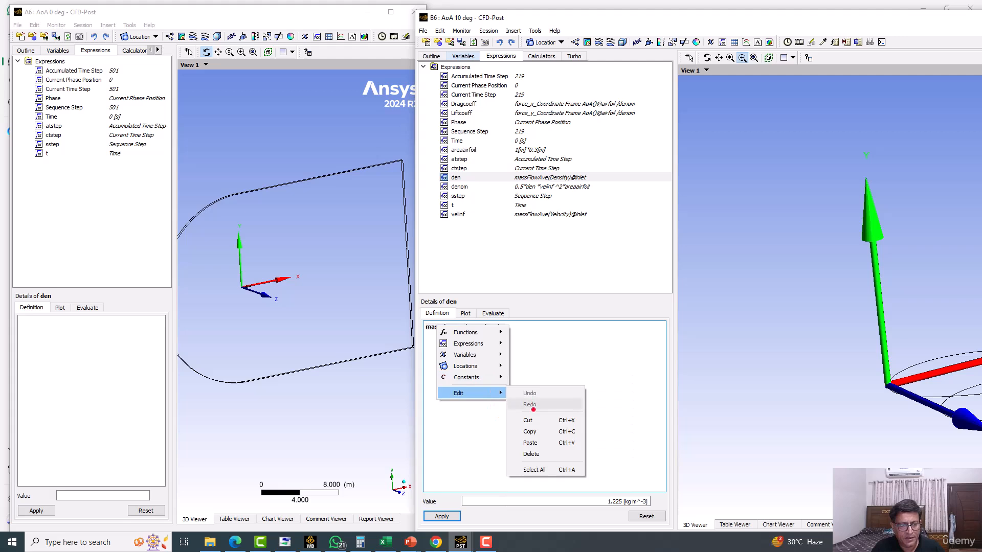
left_click(530, 432)
left_click(78, 333)
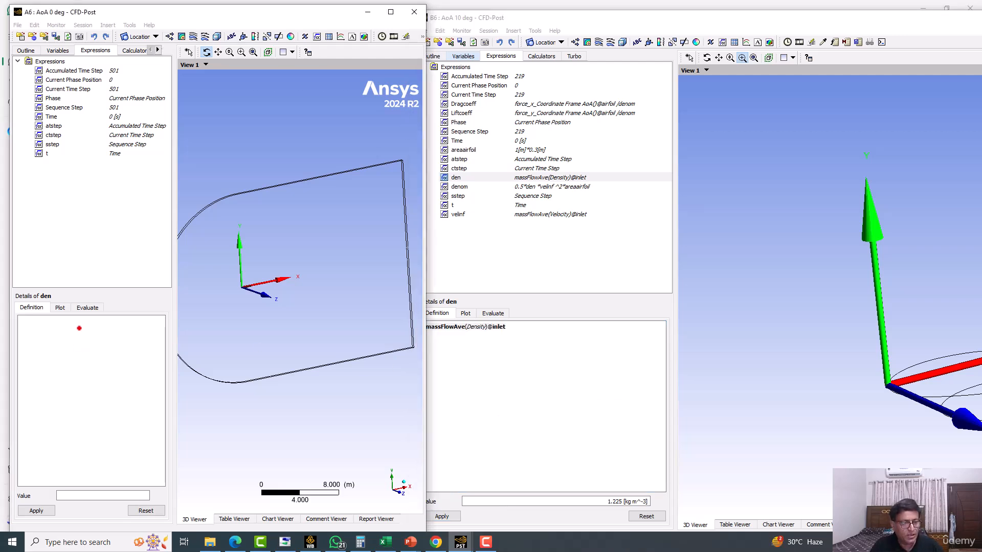
key("ctrl+v")
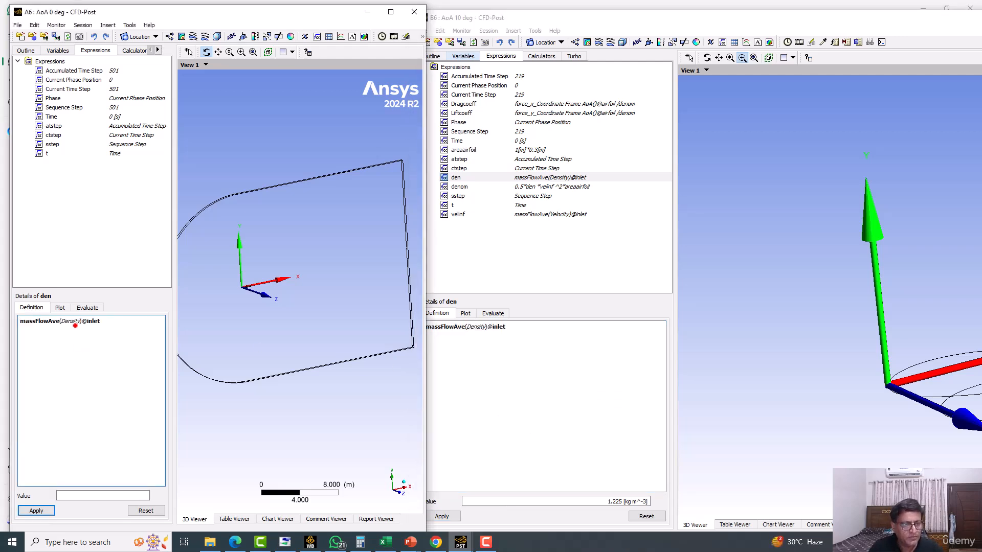
left_click(36, 510)
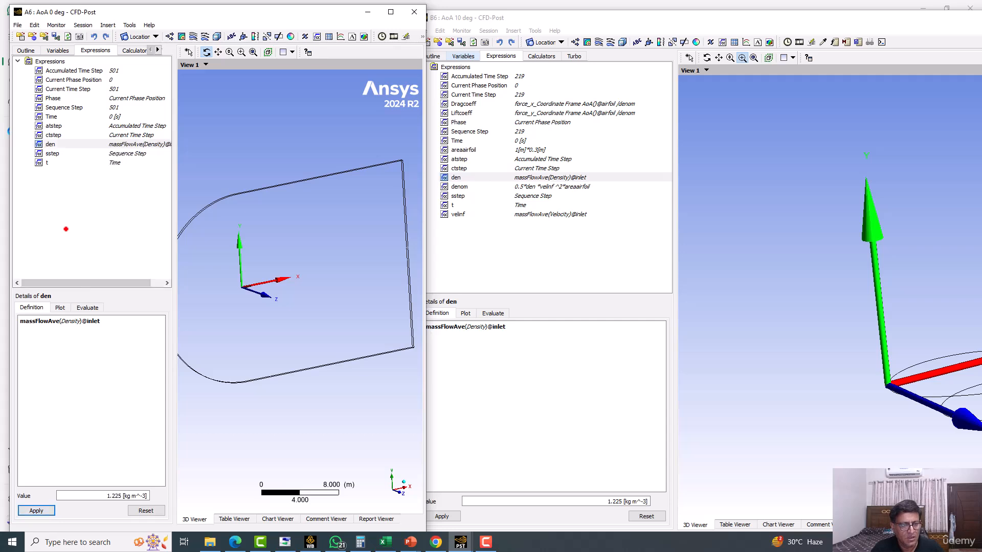
Step: Create a new expression named Areaairfoil in the AoA 0 deg session
right_click(67, 230)
left_click(81, 237)
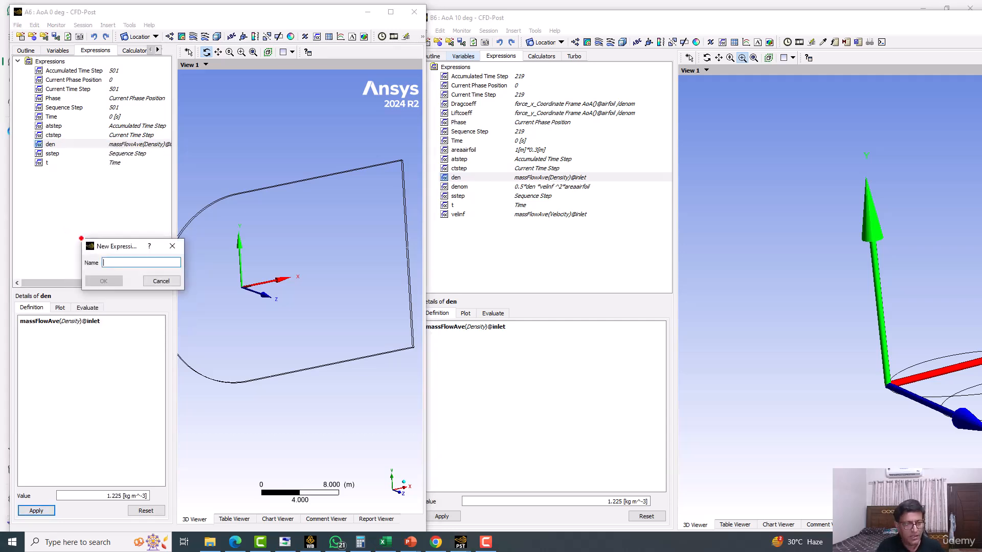
type("Area")
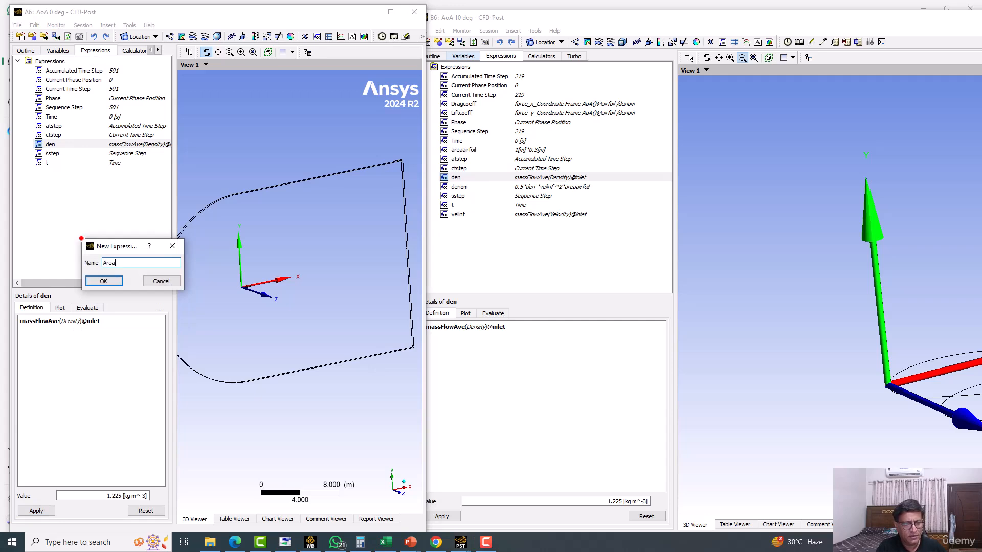
type("airfoil")
left_click(96, 275)
Step: Copy the definition 1[m]*0.3[m] from the AoA 10 deg session's areaairfoil into the AoA 0 deg session's Areaairfoil and apply it
left_click(461, 151)
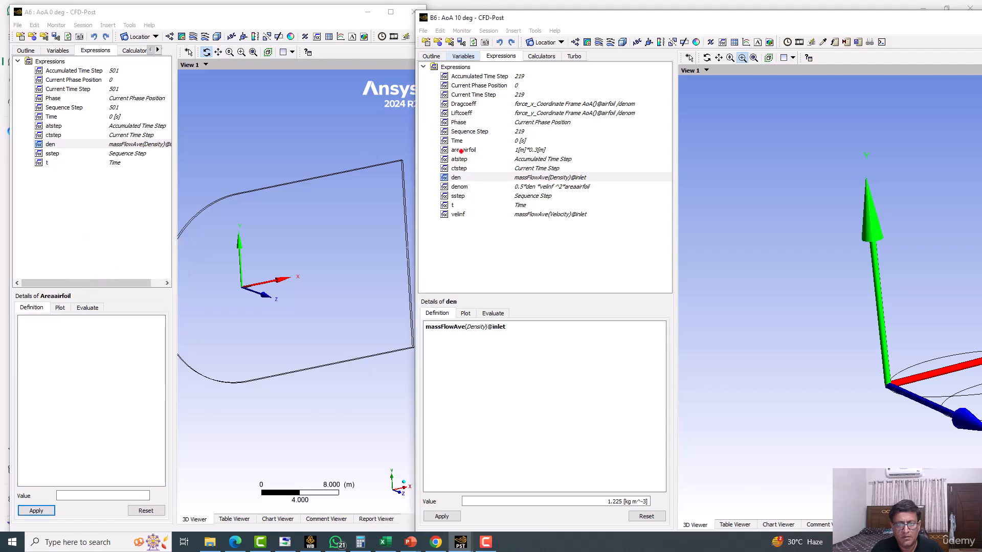
left_click(461, 151)
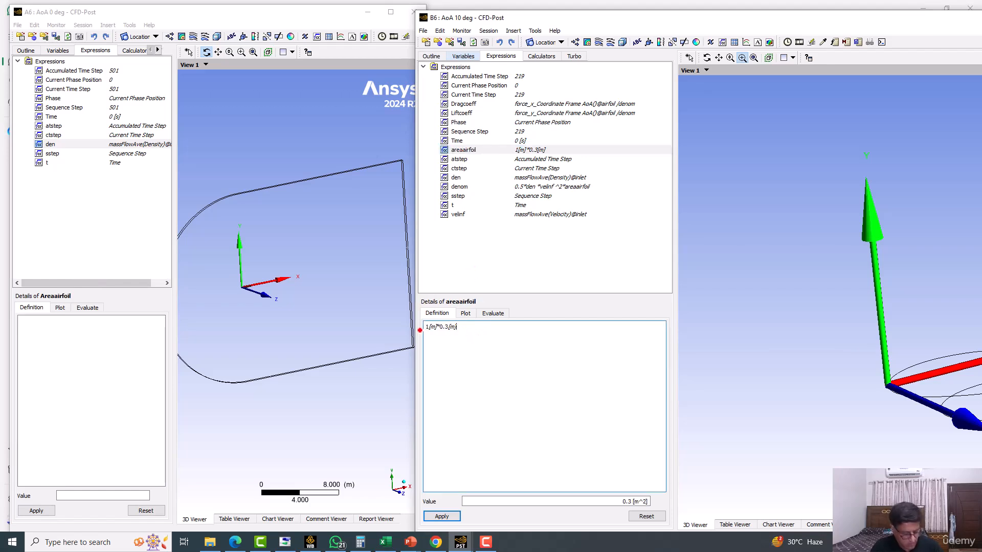
left_click_drag(521, 331, 385, 318)
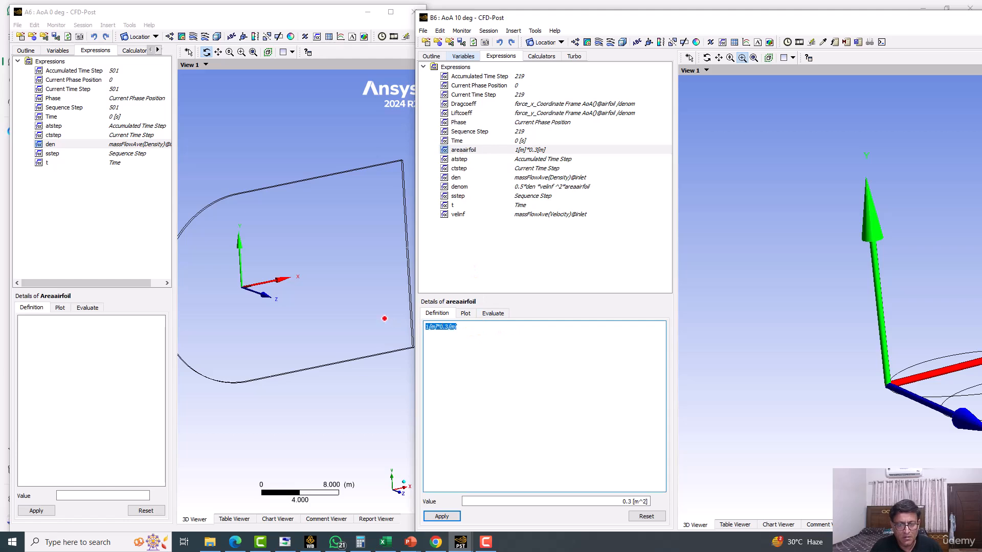
key("ctrl+c")
left_click_drag(504, 331, 375, 327)
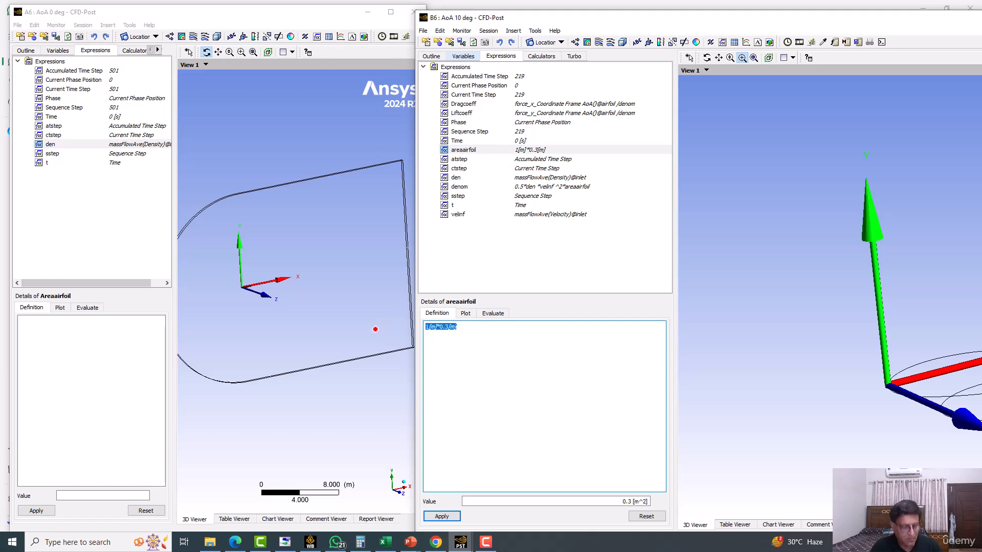
left_click(90, 330)
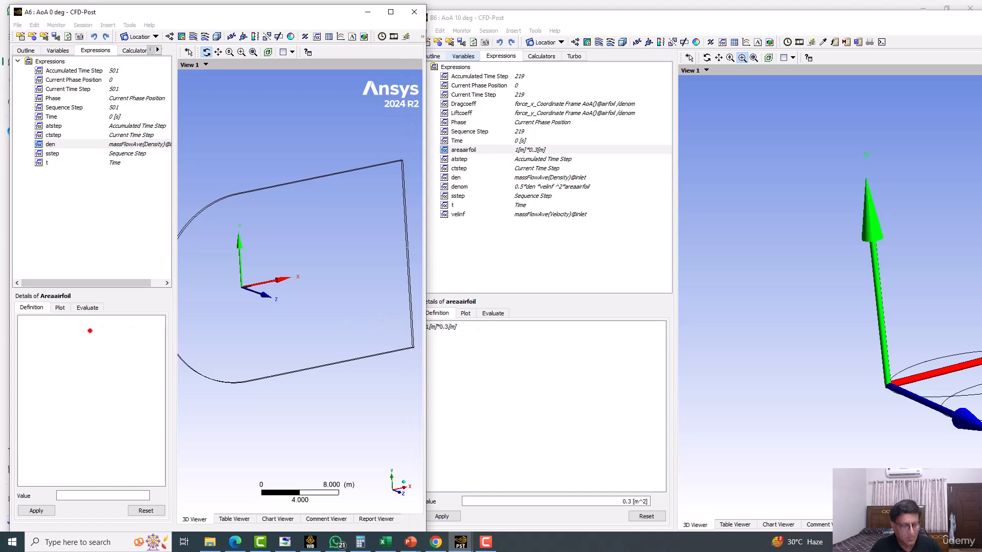
left_click(90, 331)
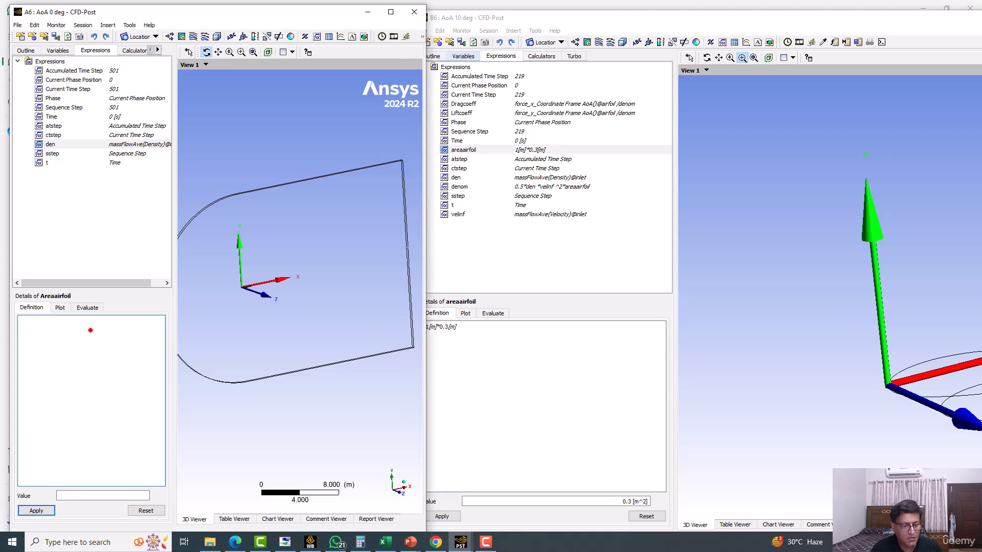
key("ctrl+v")
left_click(36, 511)
Step: Create a new expression named velinf in the AoA 0 deg session
right_click(59, 208)
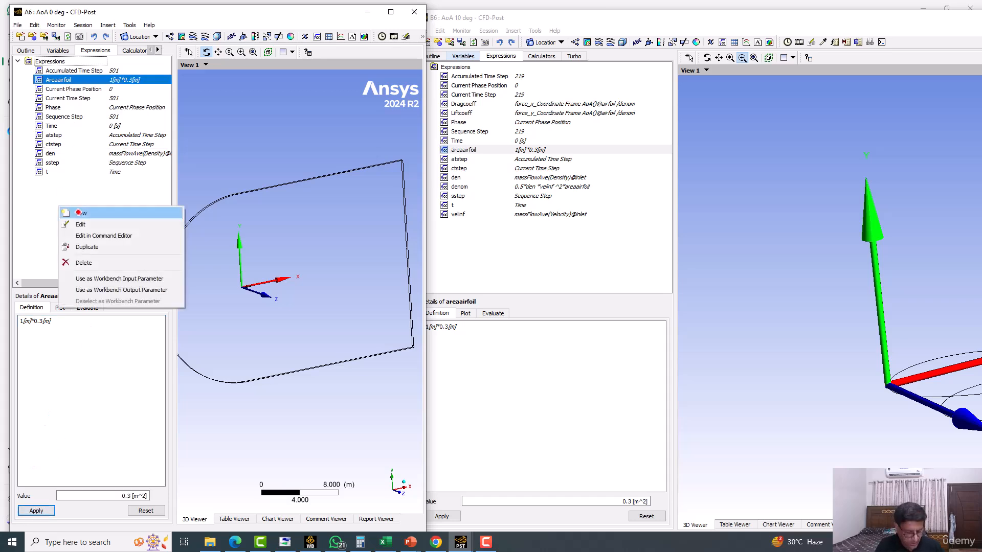
left_click(80, 212)
type("velinf")
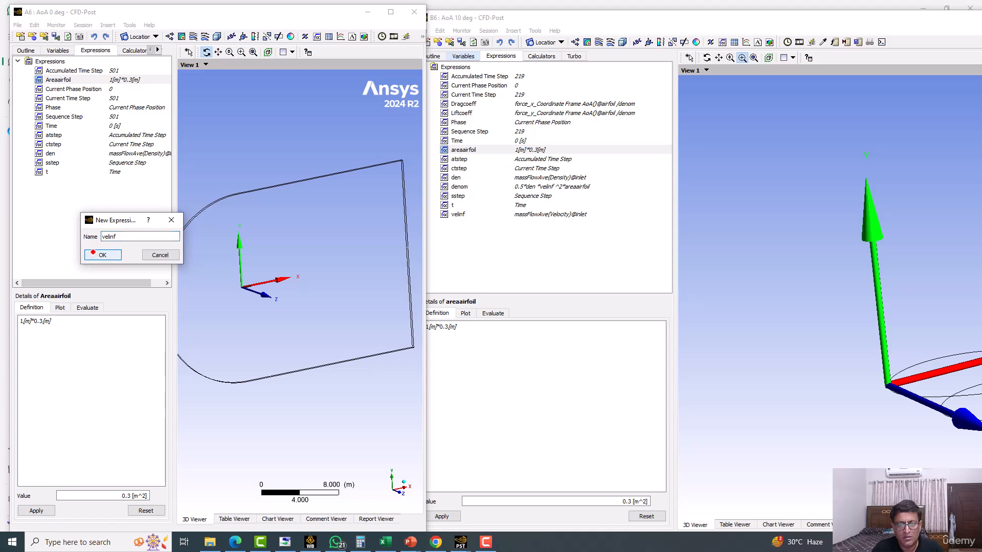
left_click(102, 254)
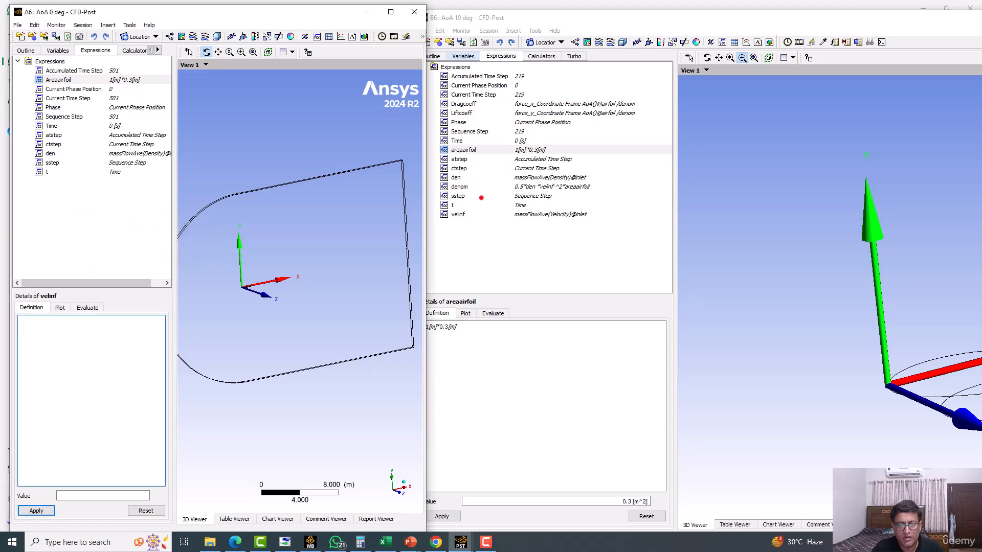
left_click(455, 214)
left_click(456, 214)
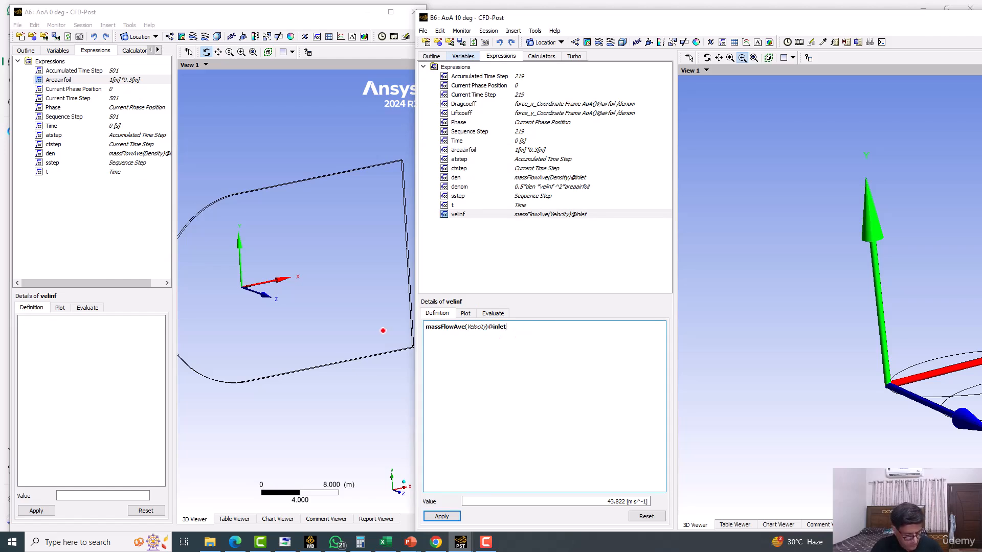
left_click_drag(536, 328, 344, 317)
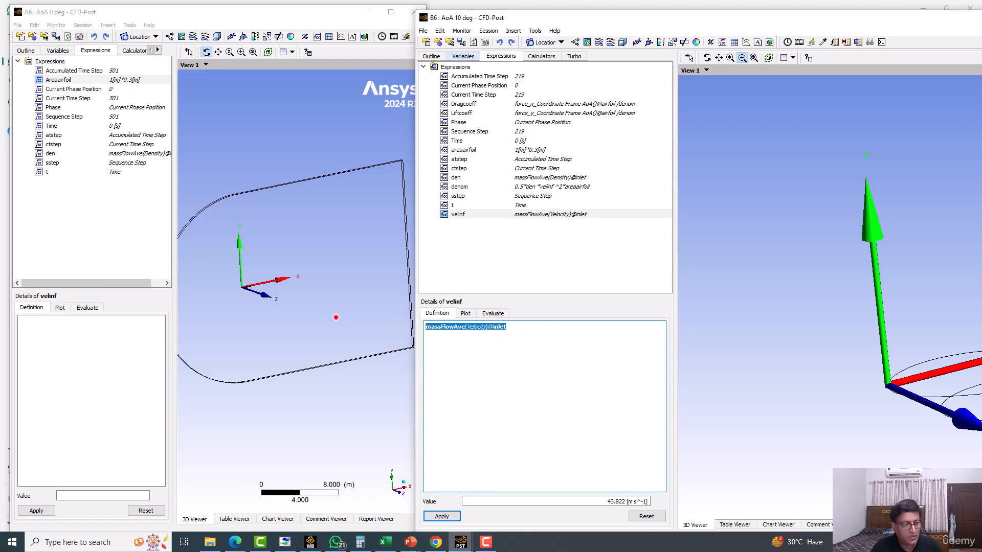
left_click(55, 340)
left_click(56, 341)
key("ctrl+v")
left_click(37, 510)
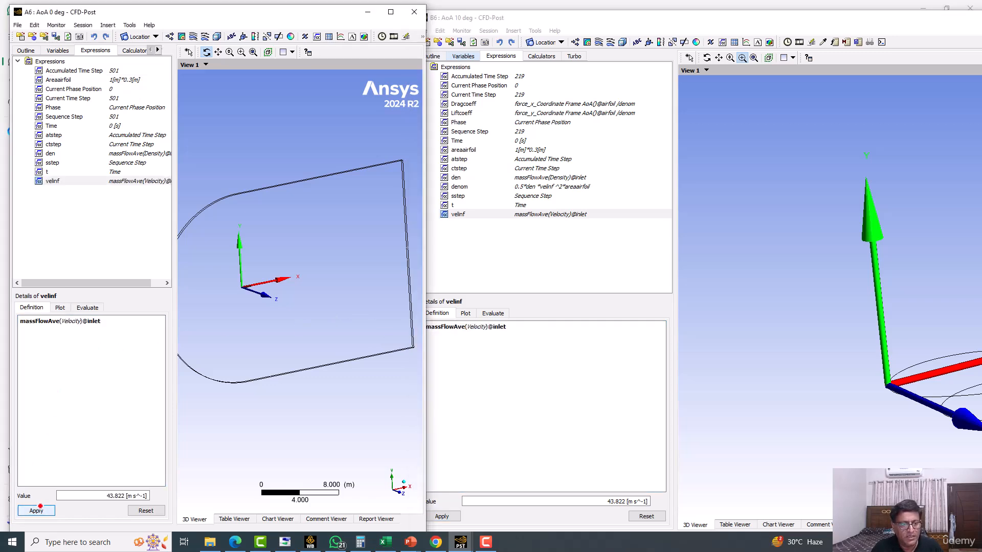
Step: Create a new expression named dragcoeff in the AoA 0 deg session
right_click(71, 238)
left_click(90, 245)
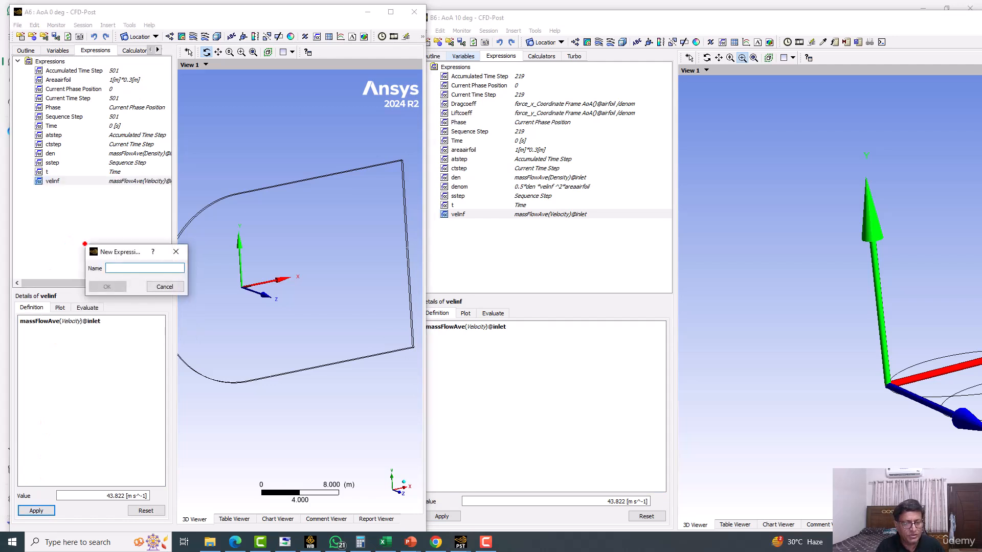
type("dragco")
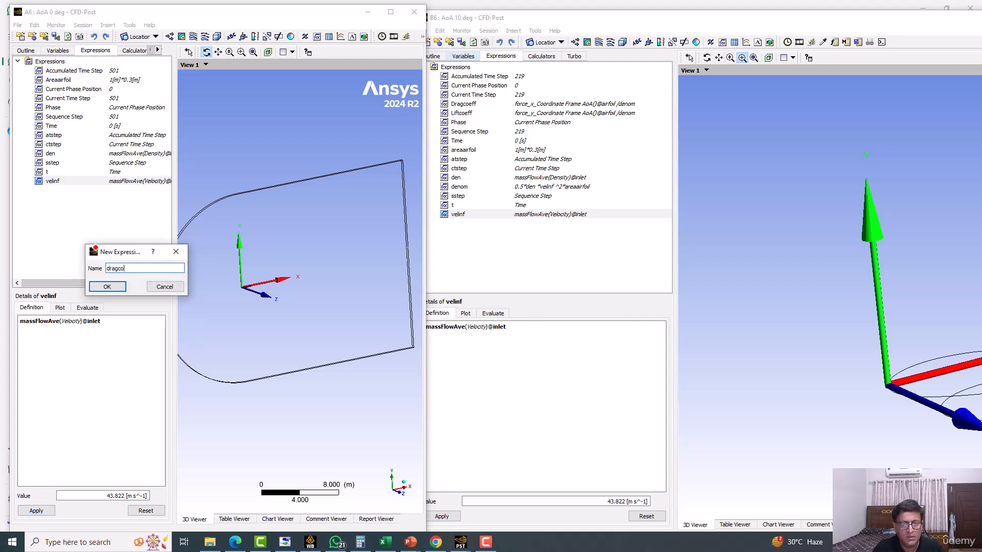
key("Return")
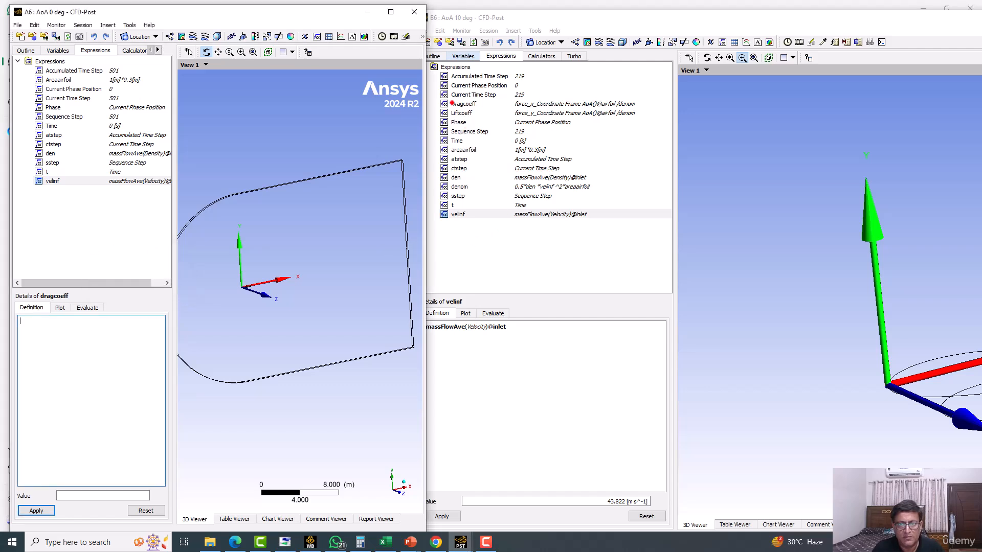
left_click(452, 103)
left_click(454, 103)
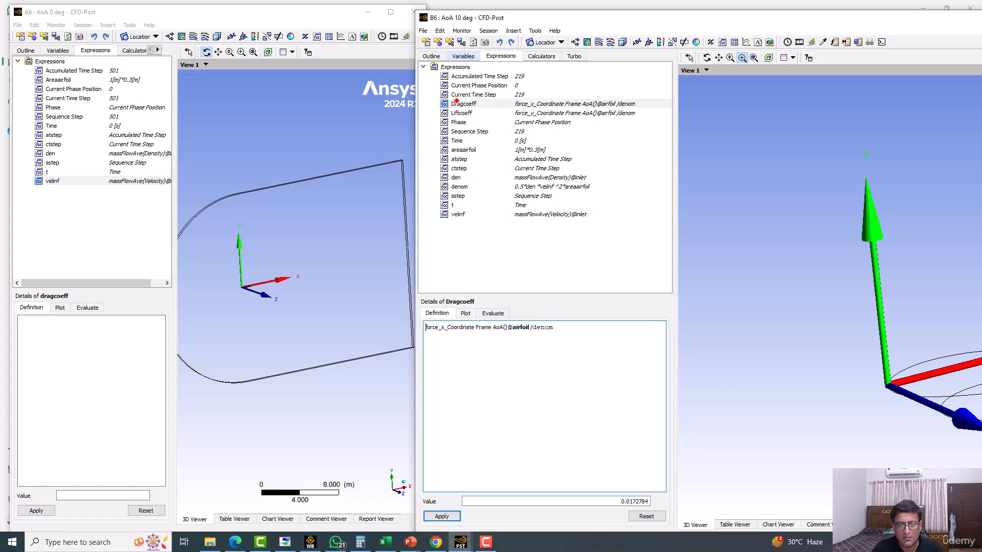
left_click(582, 328)
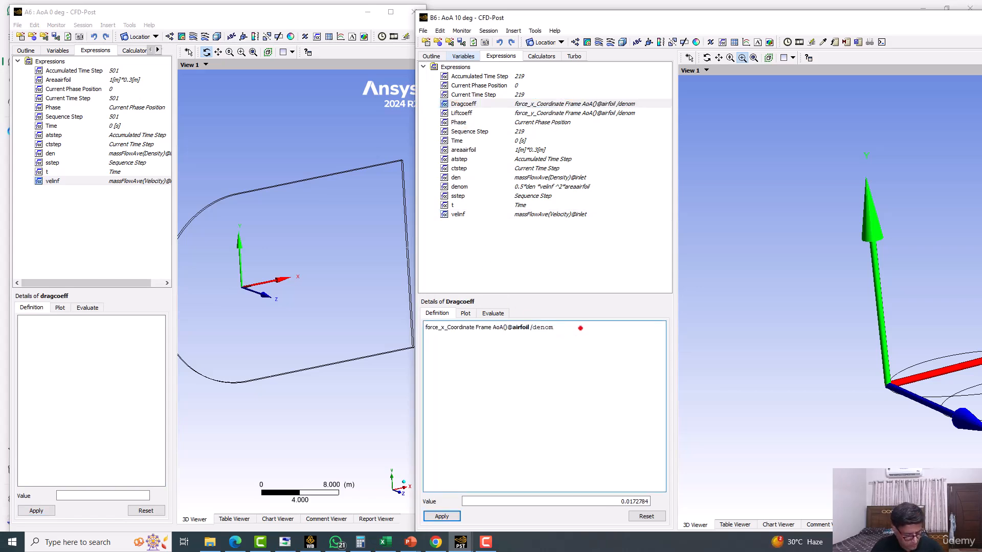
left_click_drag(580, 327, 372, 328)
key("ctrl+c")
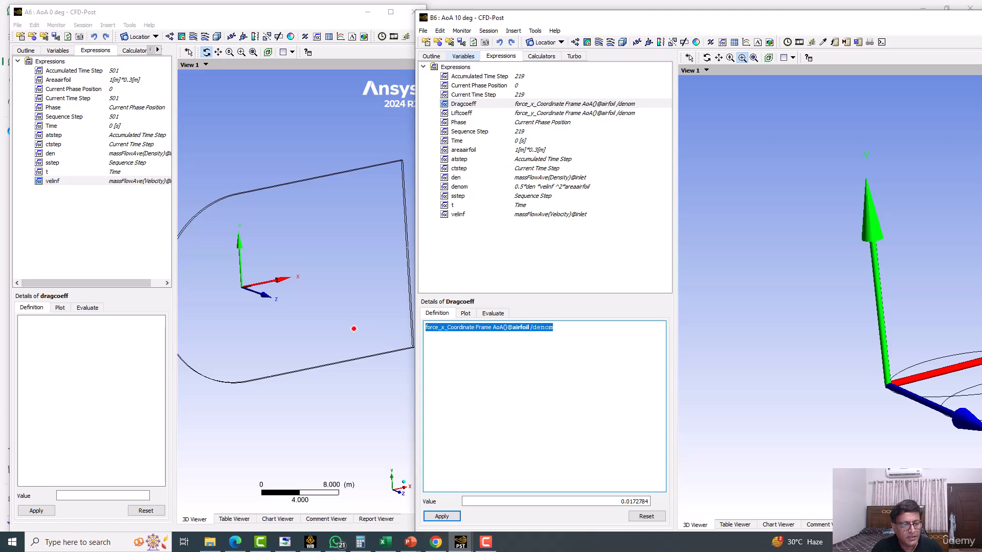
left_click(92, 339)
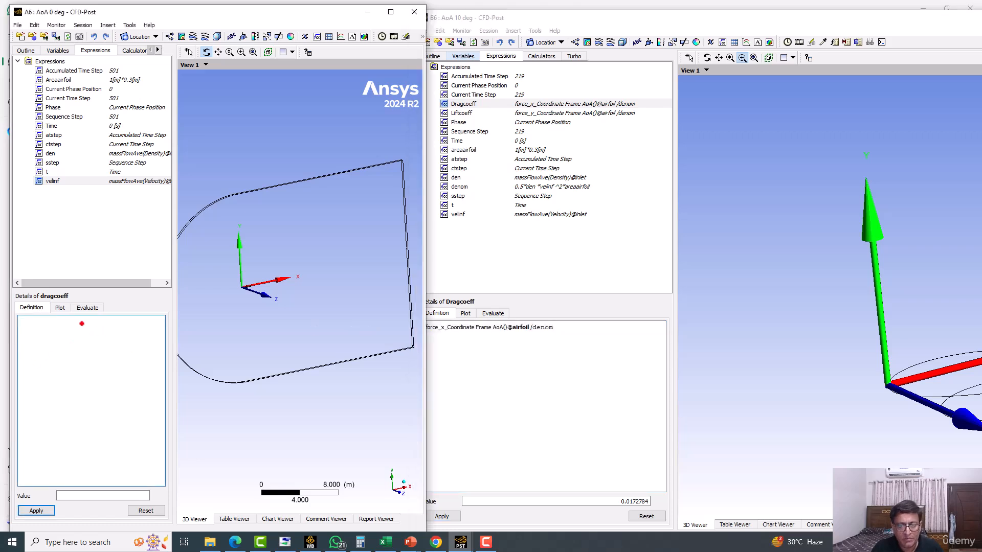
right_click(81, 323)
mouse_move(135, 342)
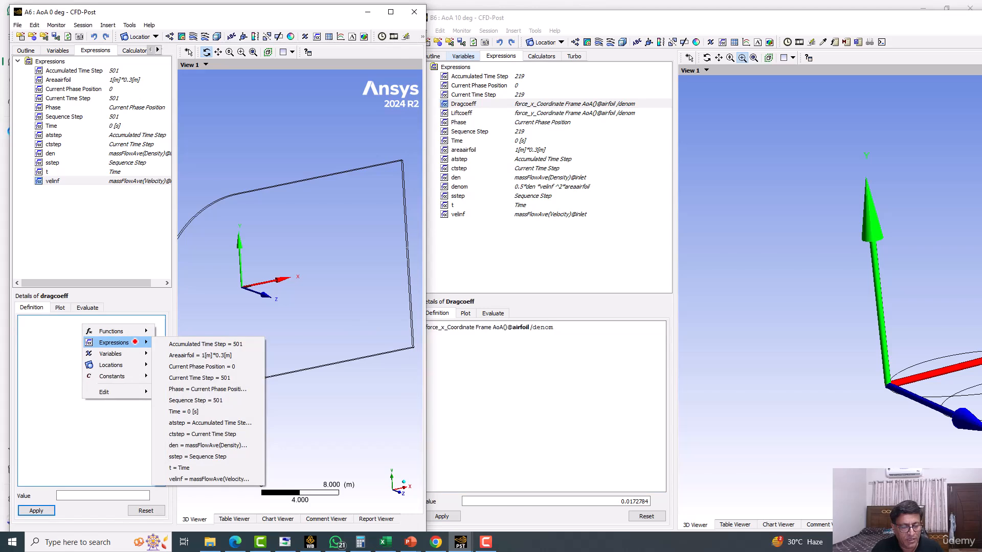
mouse_move(116, 365)
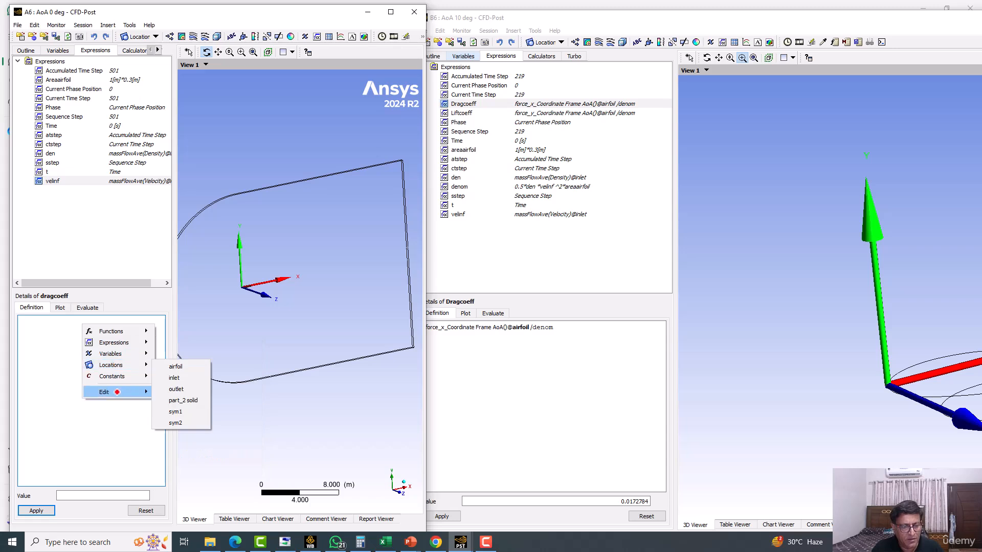
left_click(176, 441)
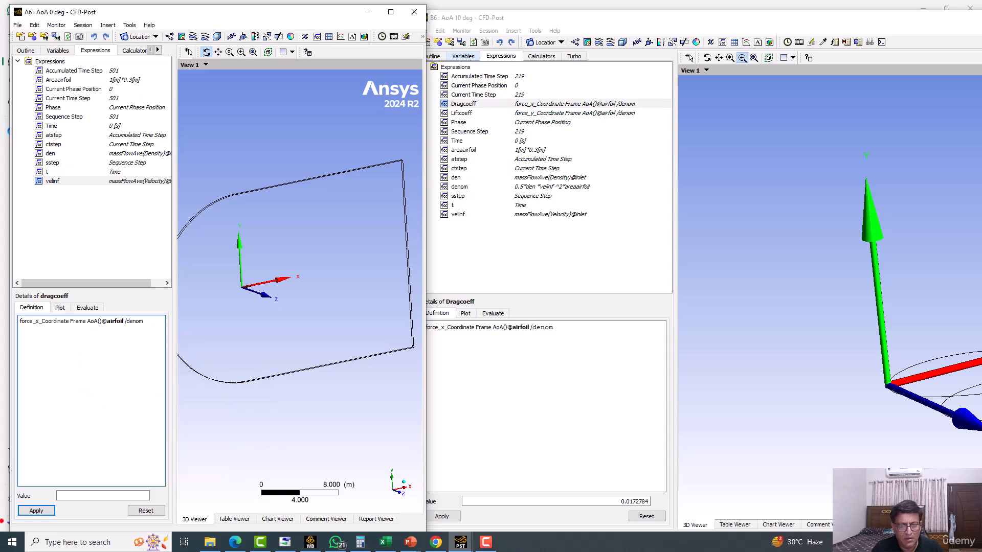
left_click(30, 509)
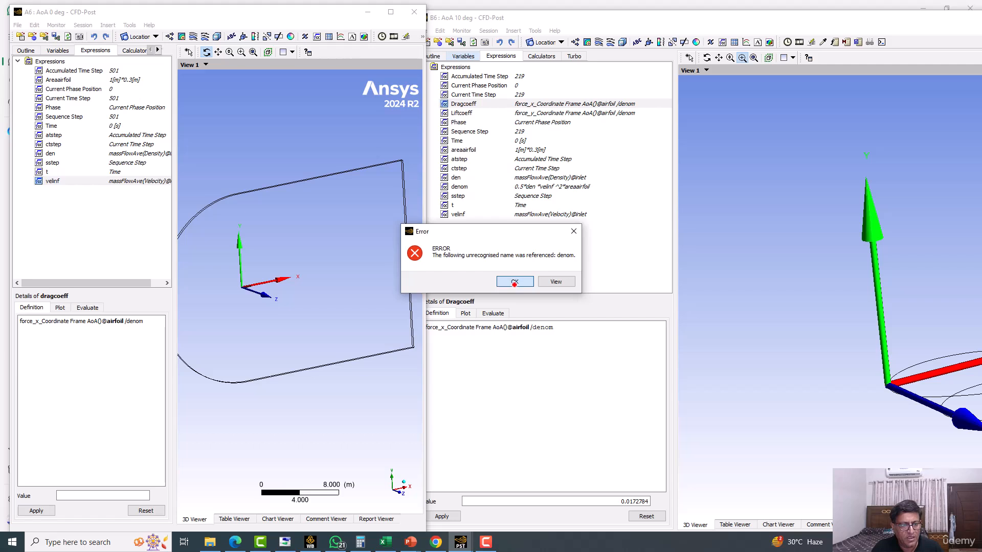
left_click(514, 282)
Step: Create a new expression named denom in the AoA 0 deg session
right_click(72, 221)
left_click(83, 230)
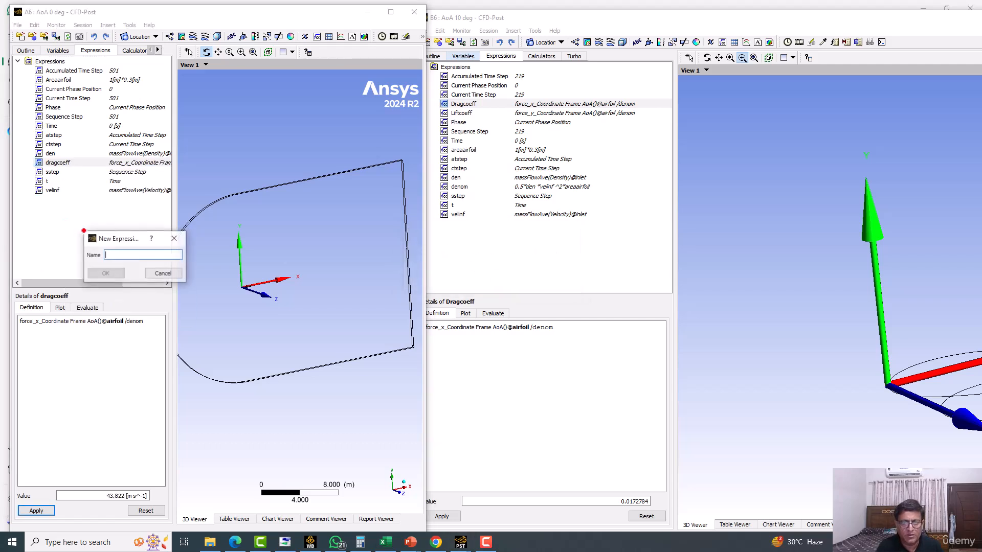
type("denom")
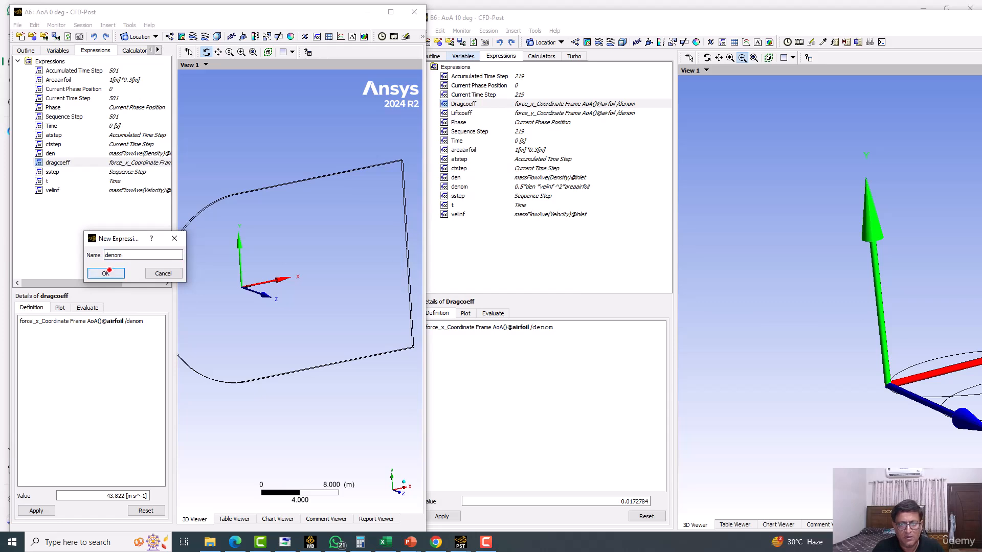
left_click(105, 273)
Step: Copy the denom definition 0.5*den *velinf ^2*areaairfoil from the AoA 10 deg session into the AoA 0 deg session's denom and apply it
left_click(474, 187)
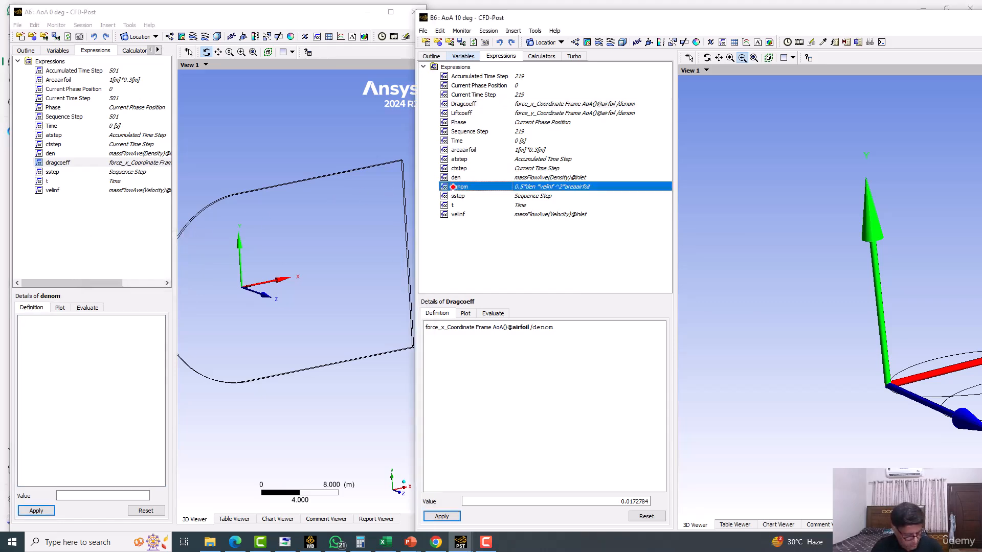
left_click_drag(536, 327, 396, 323)
key("ctrl+c")
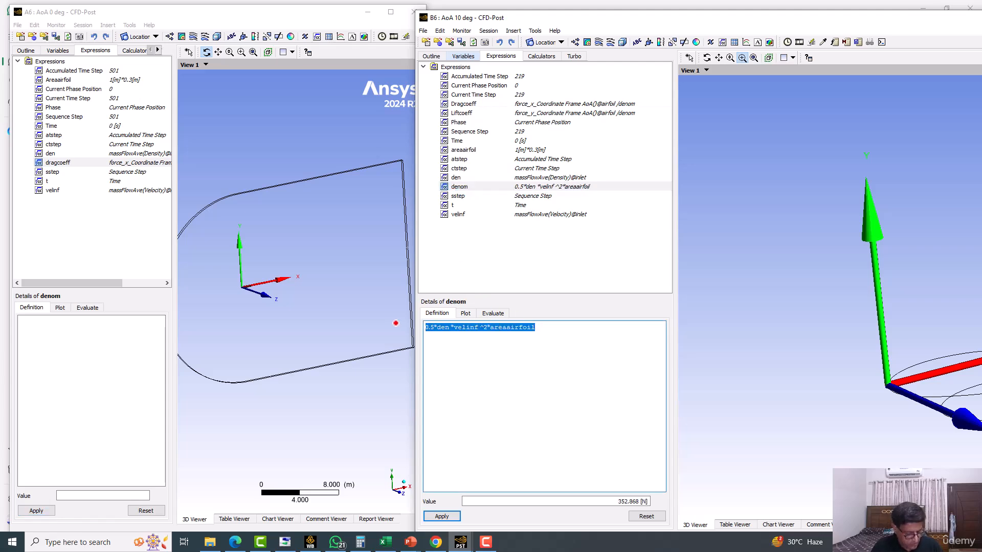
left_click(85, 333)
key("ctrl+v")
left_click(29, 506)
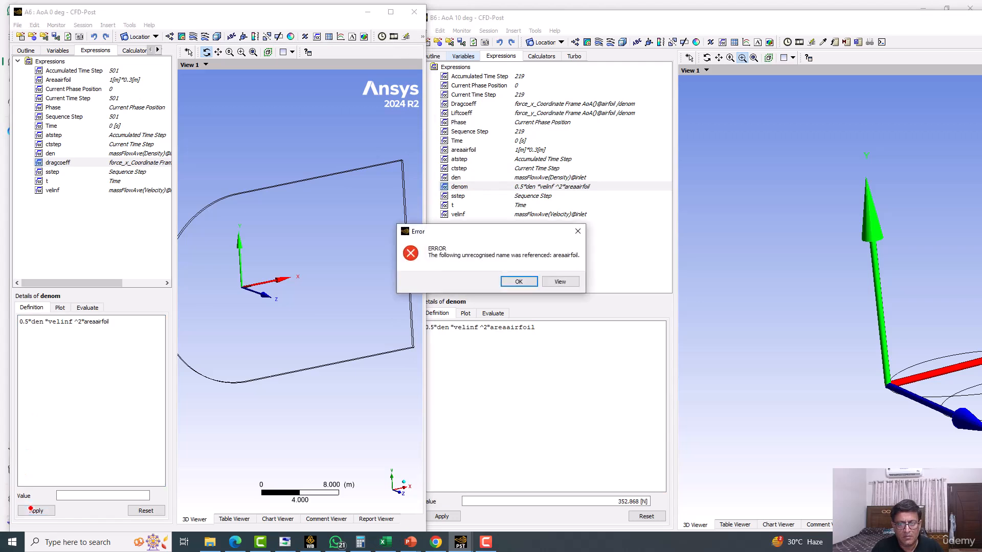
left_click(518, 281)
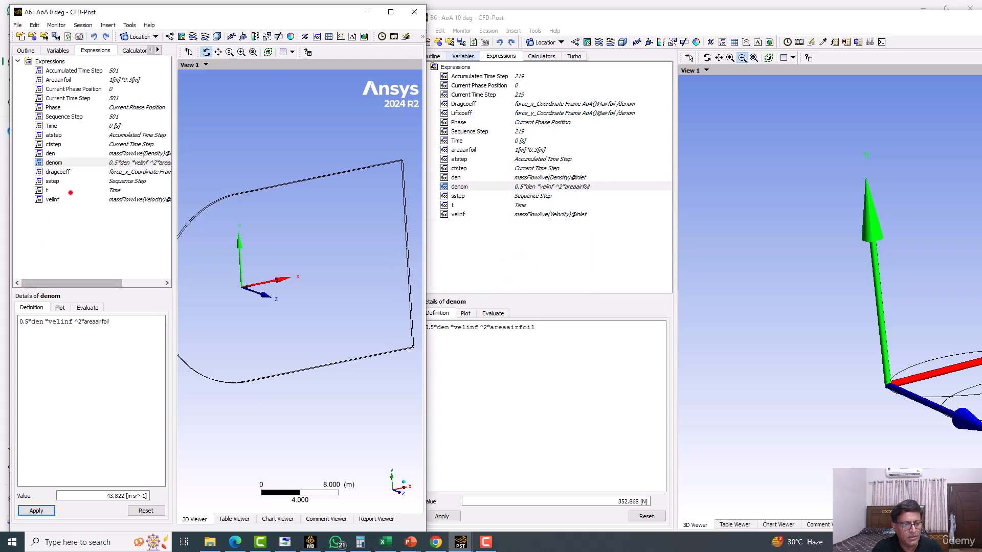
Step: Create an expression named areaairfoil in the AoA 0 deg session, copying its name from the denom definition, with definition 1[m]*0.3[m]
left_click(86, 328)
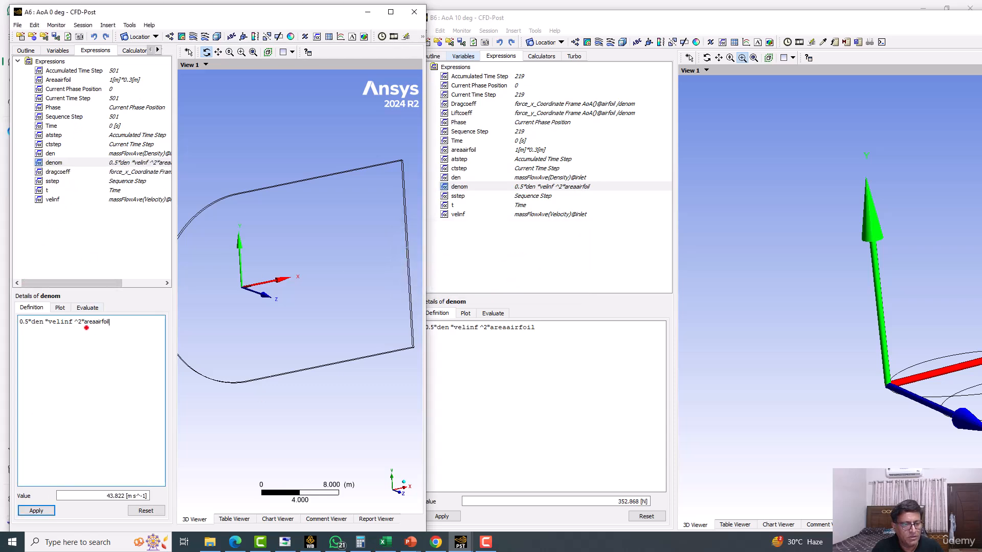
left_click_drag(84, 323, 113, 323)
right_click(105, 324)
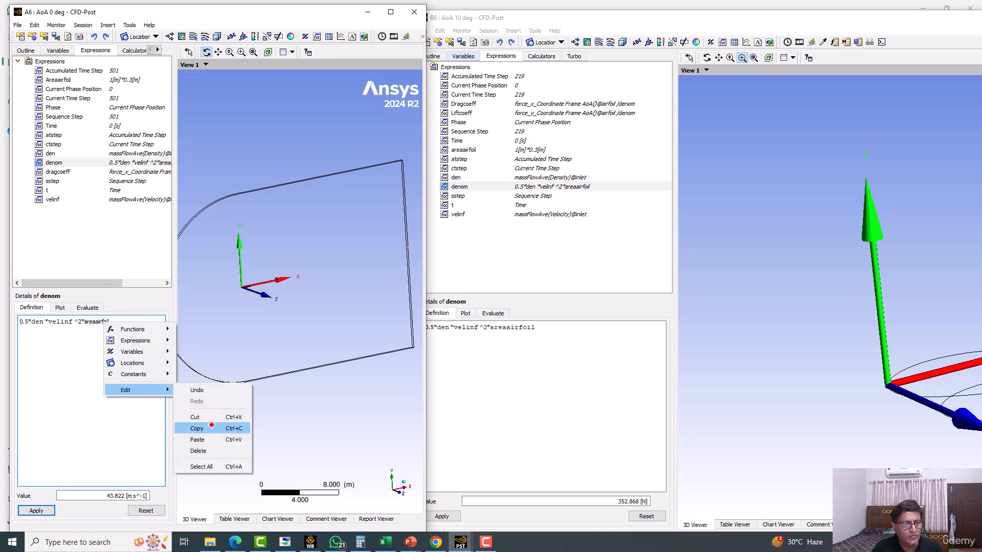
left_click(63, 209)
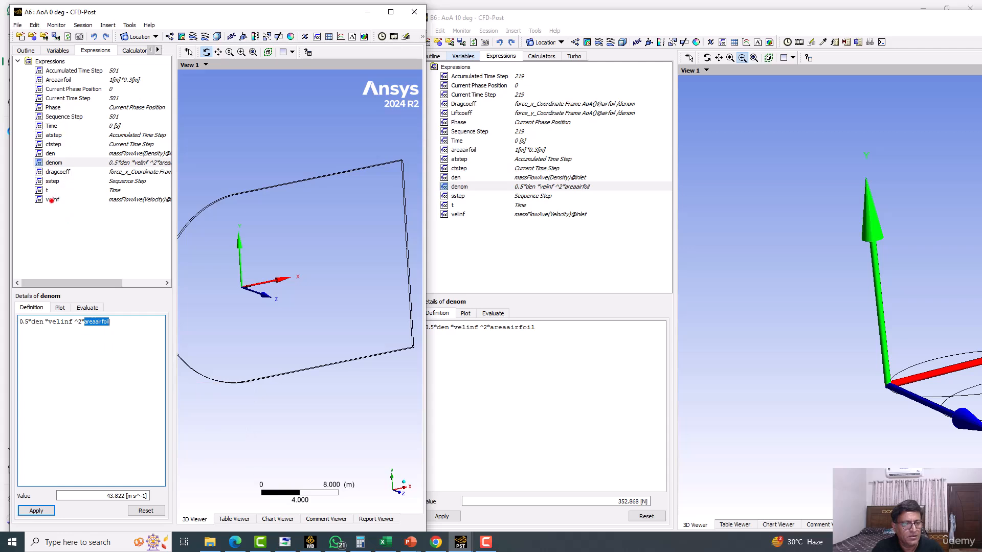
left_click(54, 172)
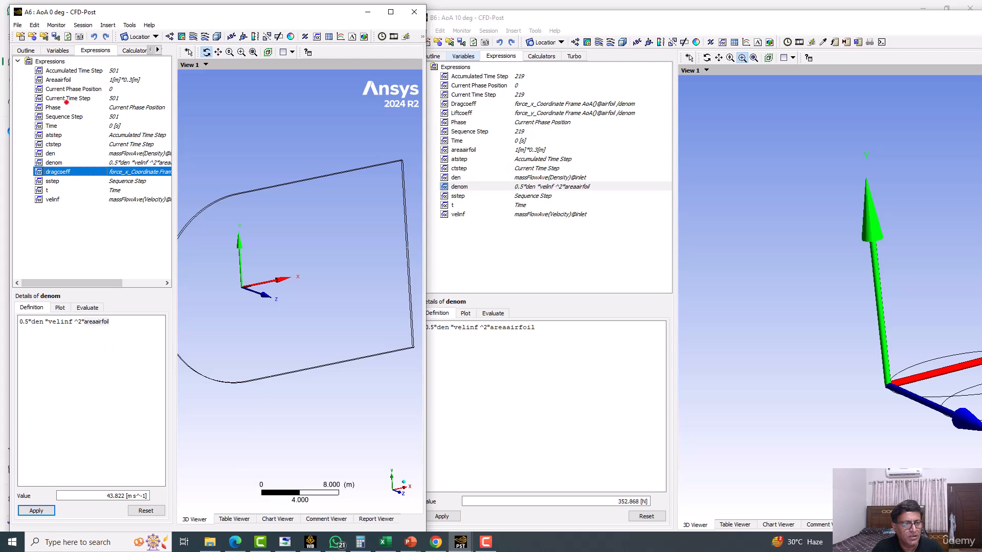
right_click(58, 79)
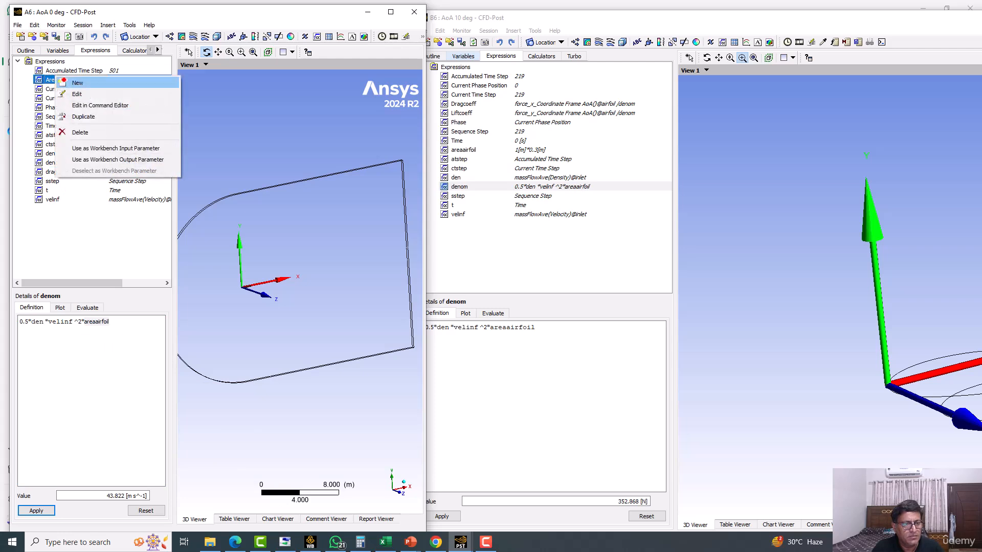
left_click(77, 82)
right_click(125, 137)
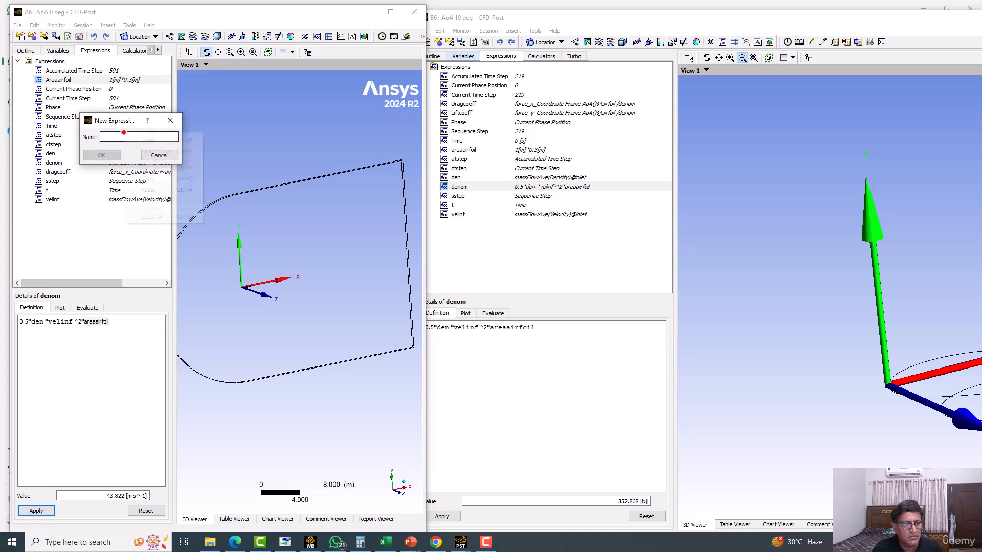
left_click(148, 189)
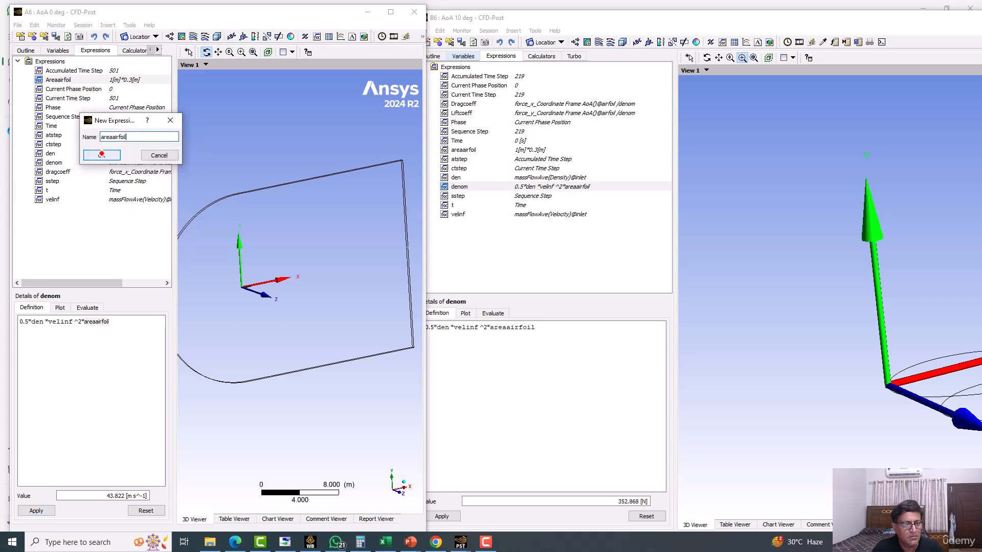
left_click(101, 155)
Step: Delete the capitalised Areaairfoil expression from the AoA 0 deg session
right_click(54, 81)
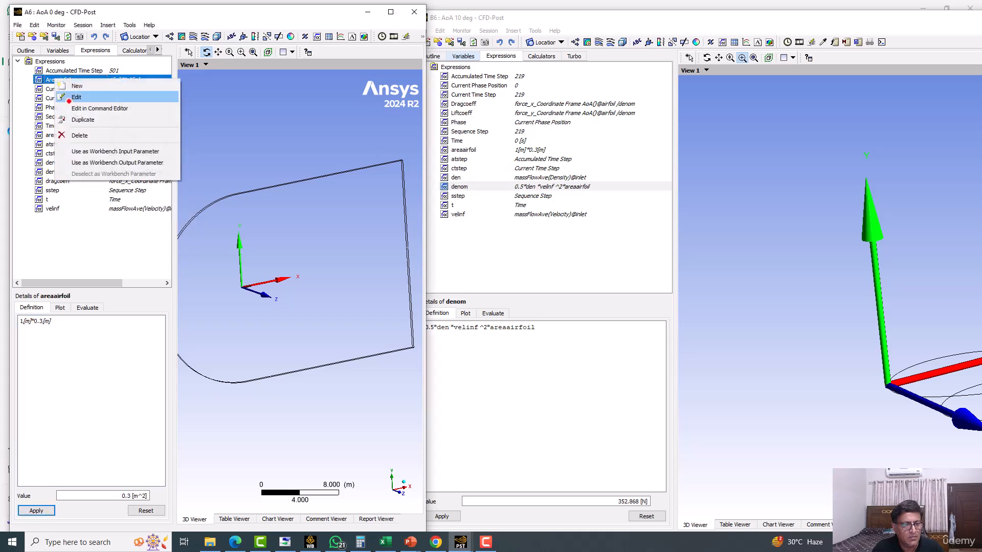
left_click(79, 135)
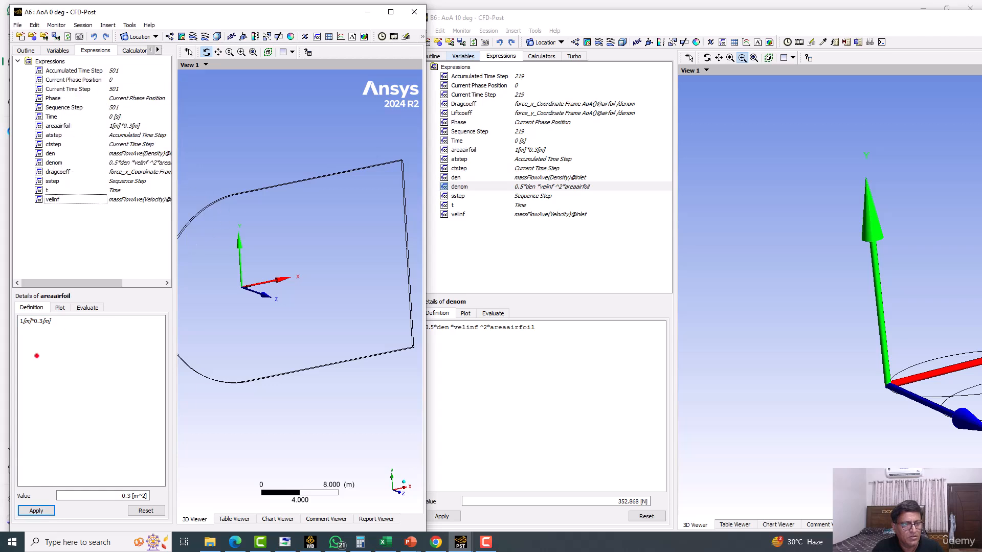
left_click(54, 173)
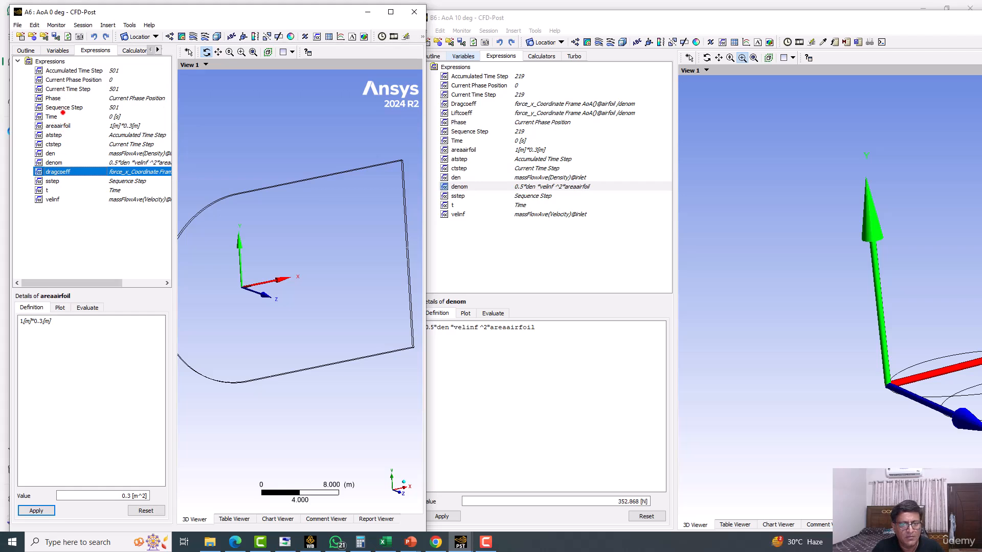
Step: Recreate denom in the AoA 0 deg session with the definition 0.5*den *velinf ^2*areaairfoil copied from the AoA 10 deg session, and apply it
right_click(82, 248)
left_click(91, 250)
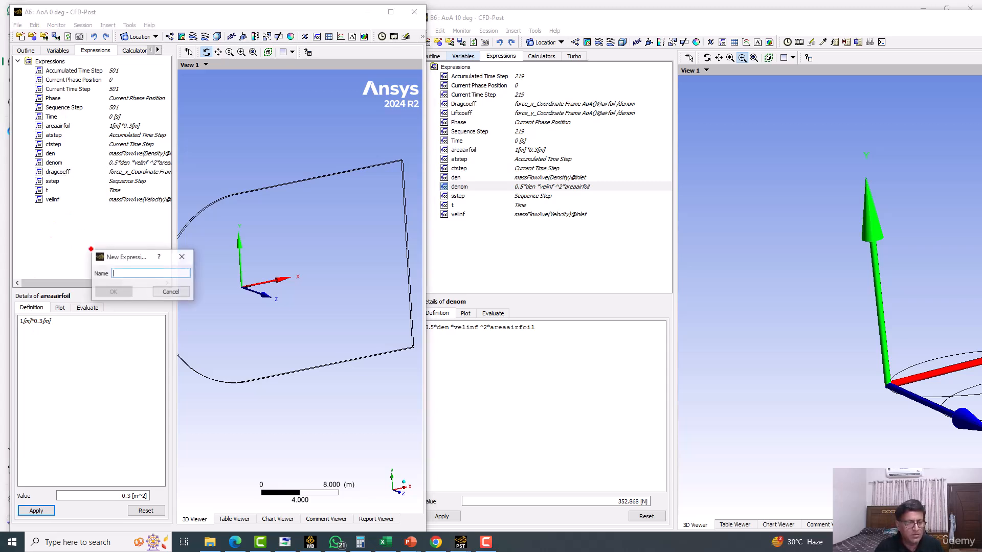
type("denom")
key("Return")
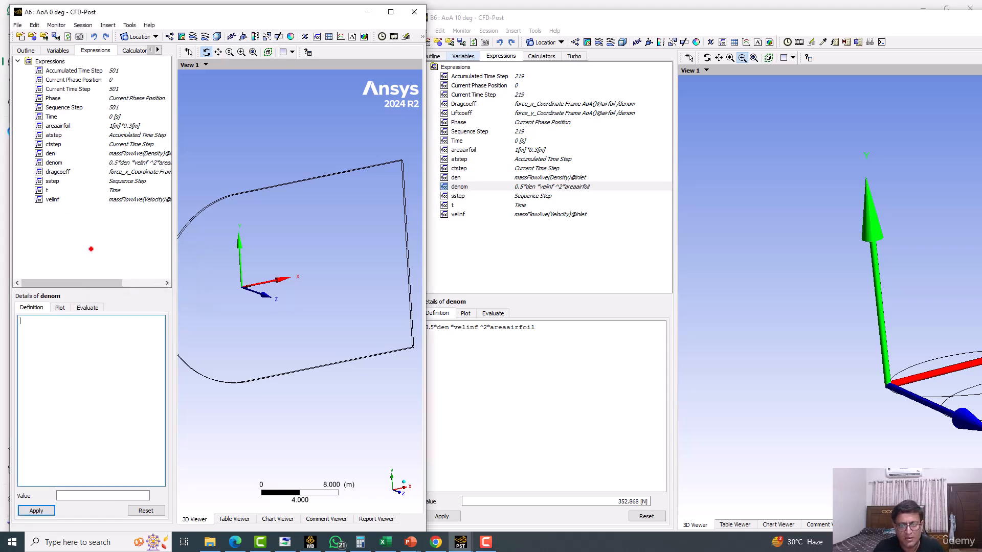
left_click(544, 327)
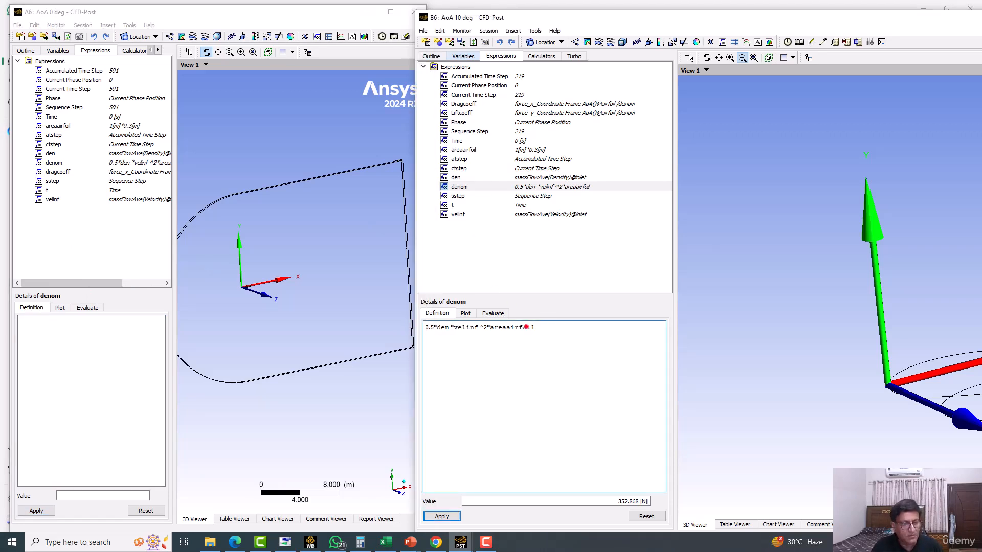
left_click_drag(535, 327, 352, 326)
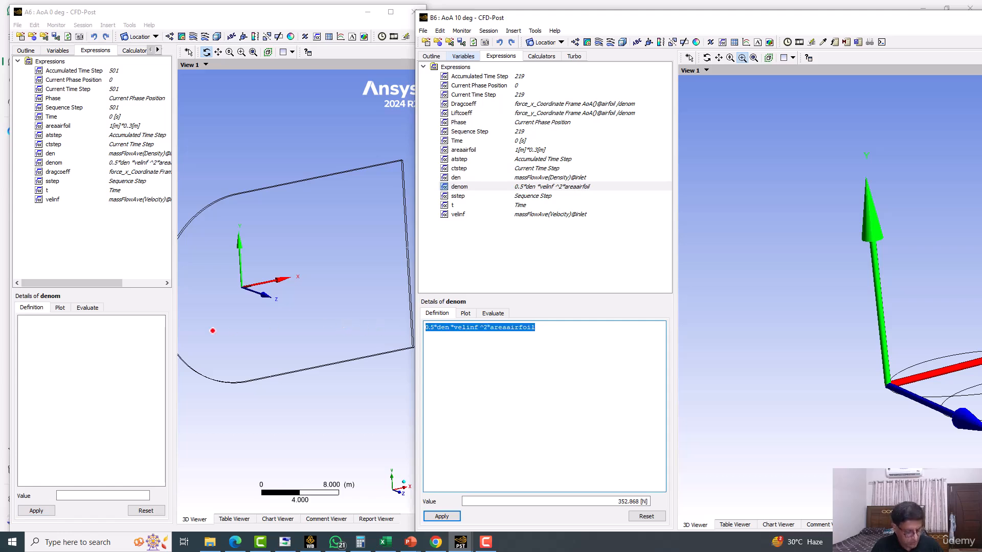
left_click(100, 334)
key("ctrl+v")
left_click(29, 513)
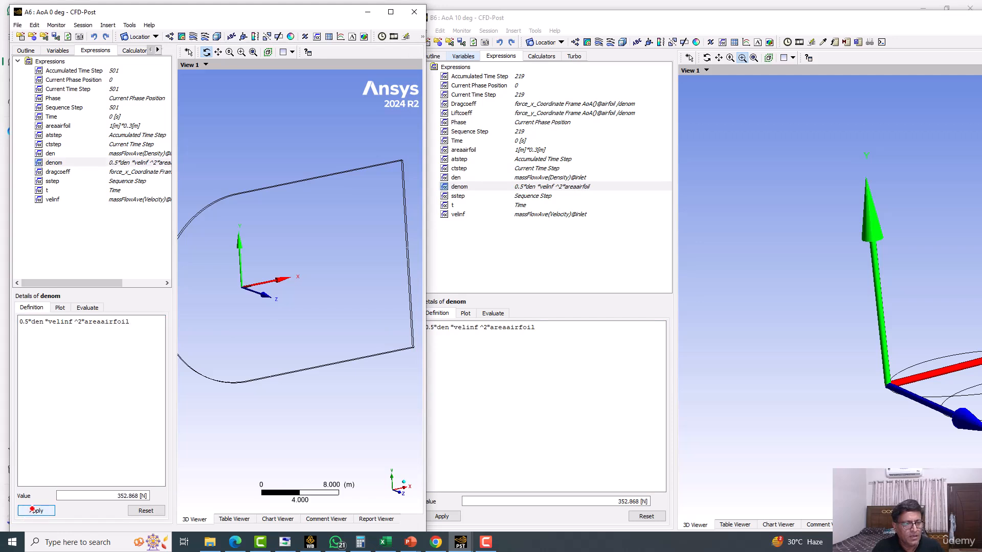
Step: Reapply the dragcoeff expression and compare its value with the AoA = 0 deg drag coefficient on the PowerPoint Results slide
right_click(86, 236)
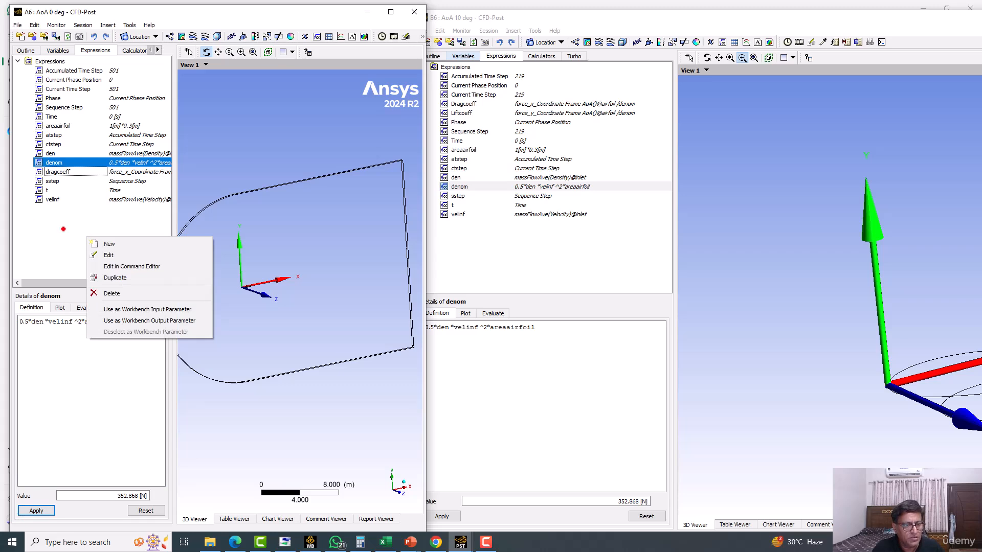
left_click(76, 172)
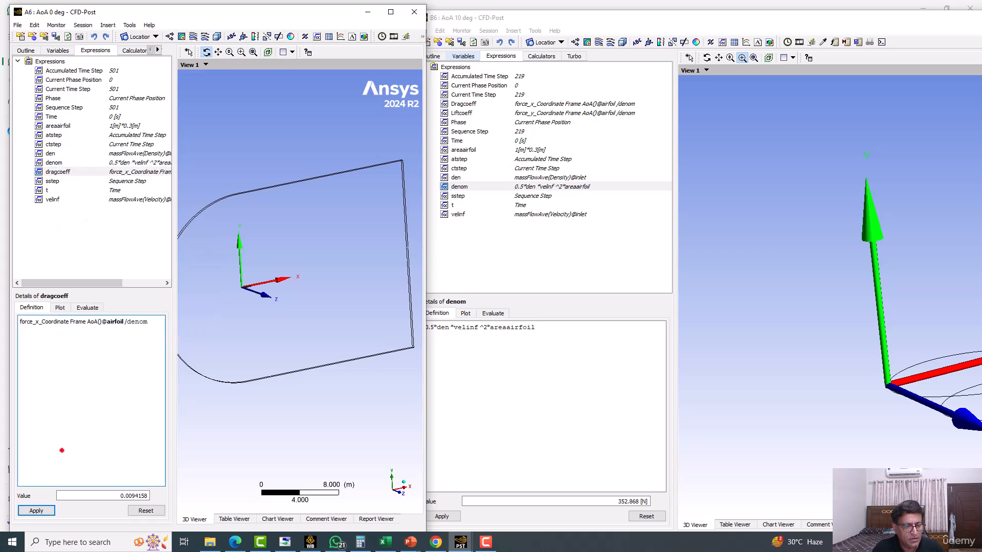
left_click(30, 511)
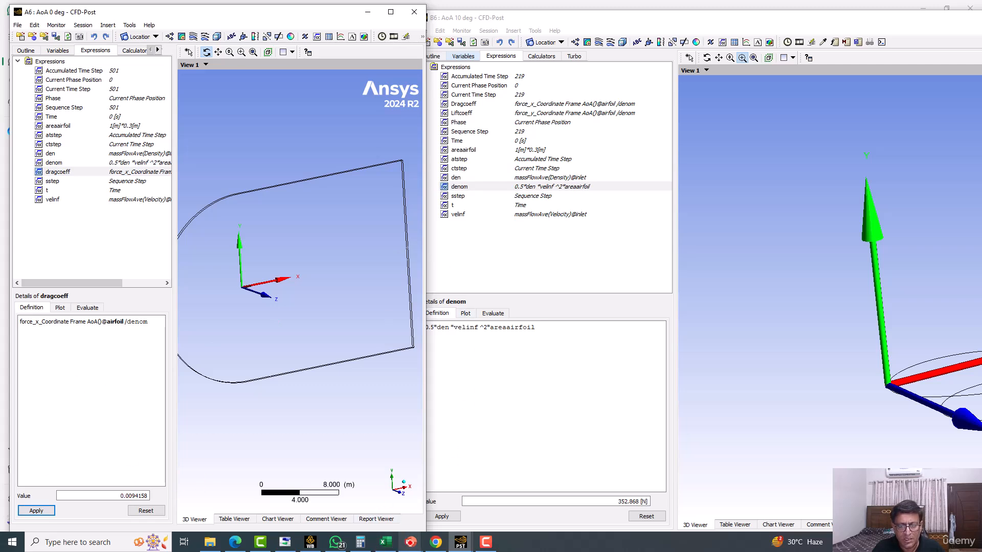
left_click(410, 542)
left_click(520, 499)
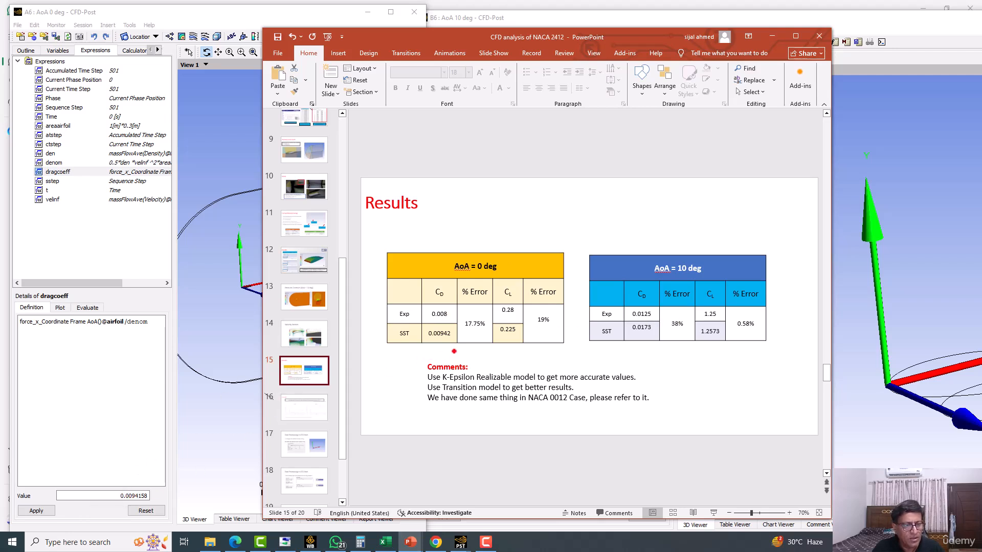
Step: Return to the AoA 0 deg CFD-Post session and create a new expression named Liftcoeff
left_click(186, 354)
right_click(91, 248)
left_click(93, 249)
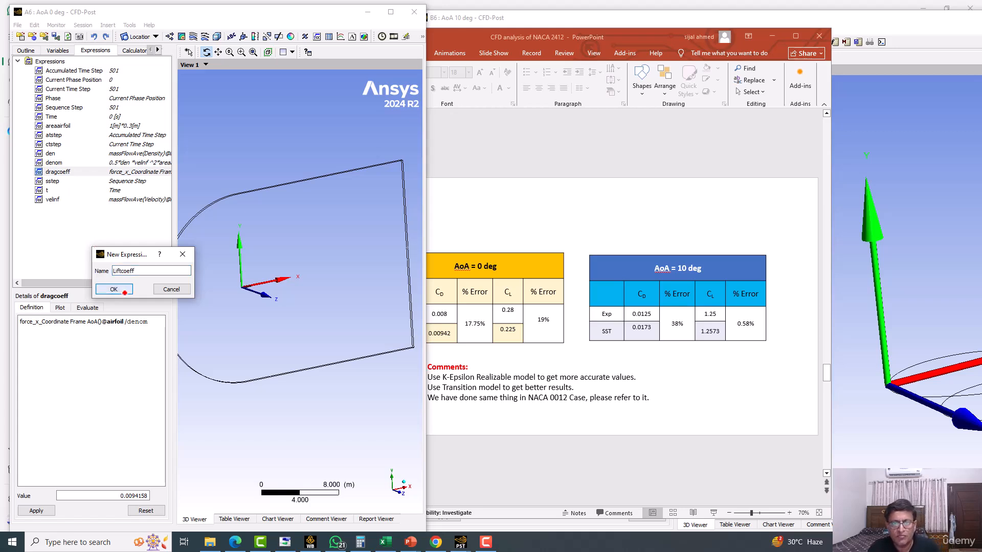
left_click(115, 290)
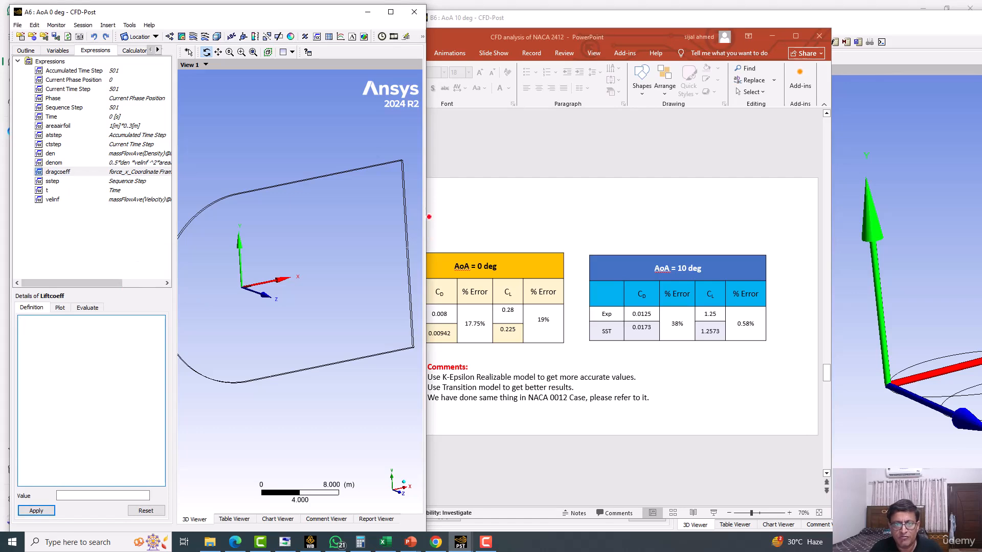
left_click(883, 122)
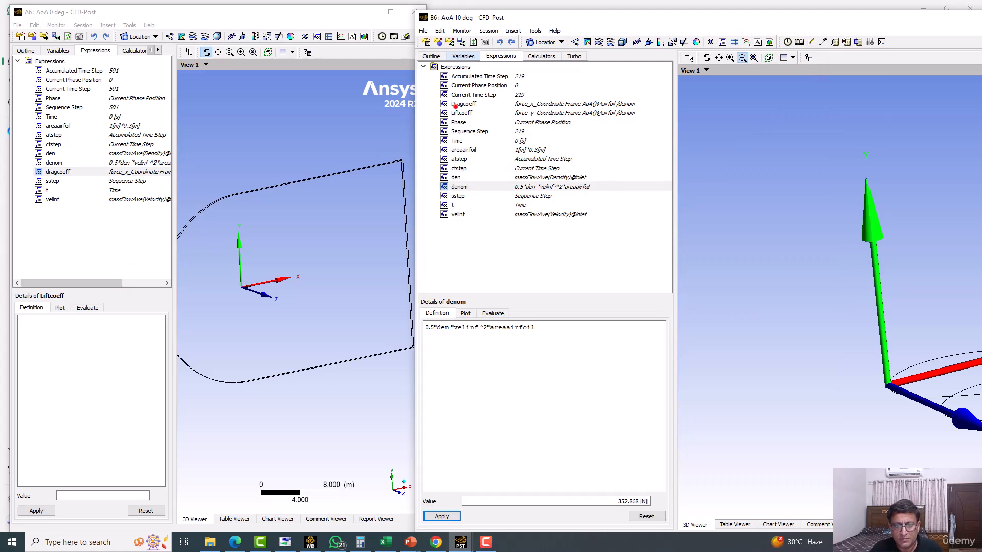
left_click(454, 106)
left_click(455, 113)
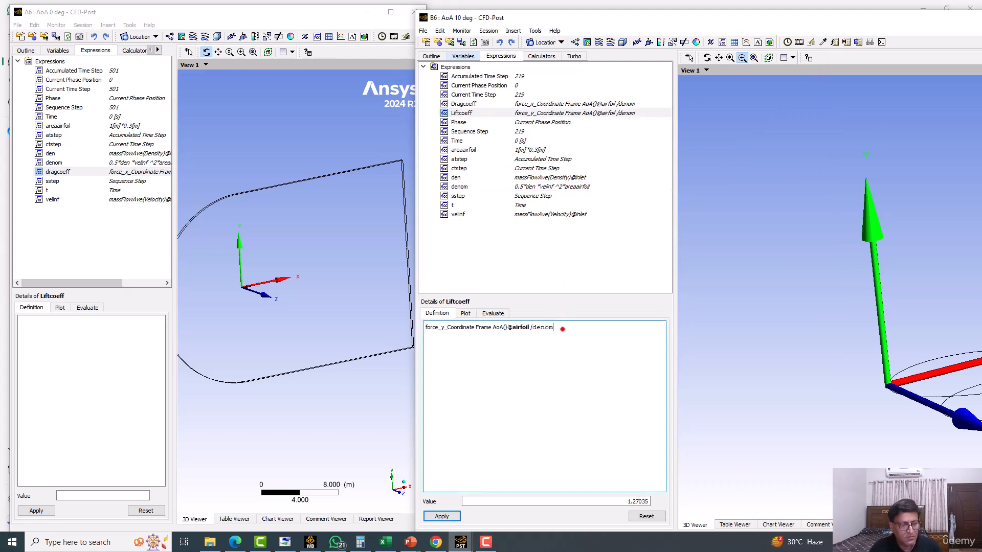
left_click_drag(566, 328, 401, 314)
key("ctrl+c")
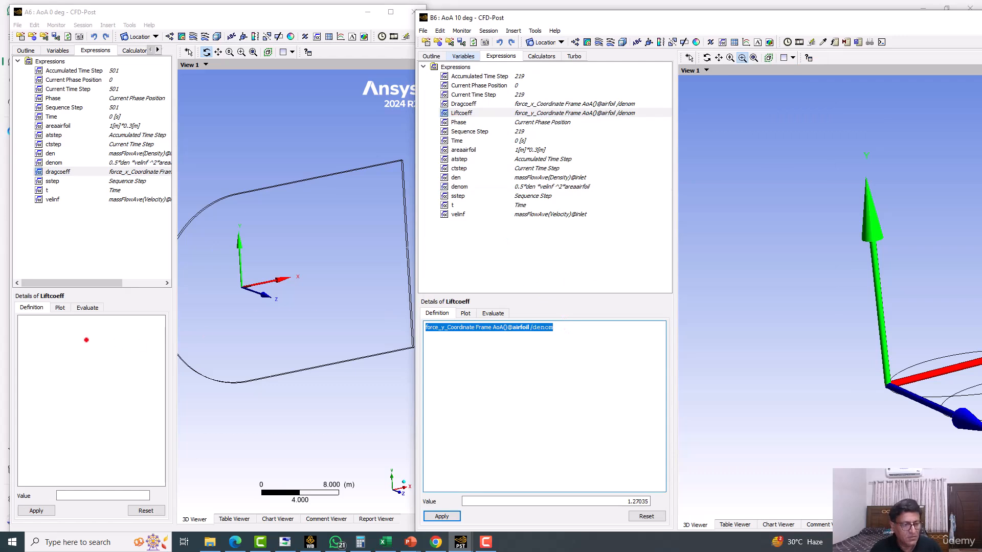
left_click(87, 340)
key("ctrl+v")
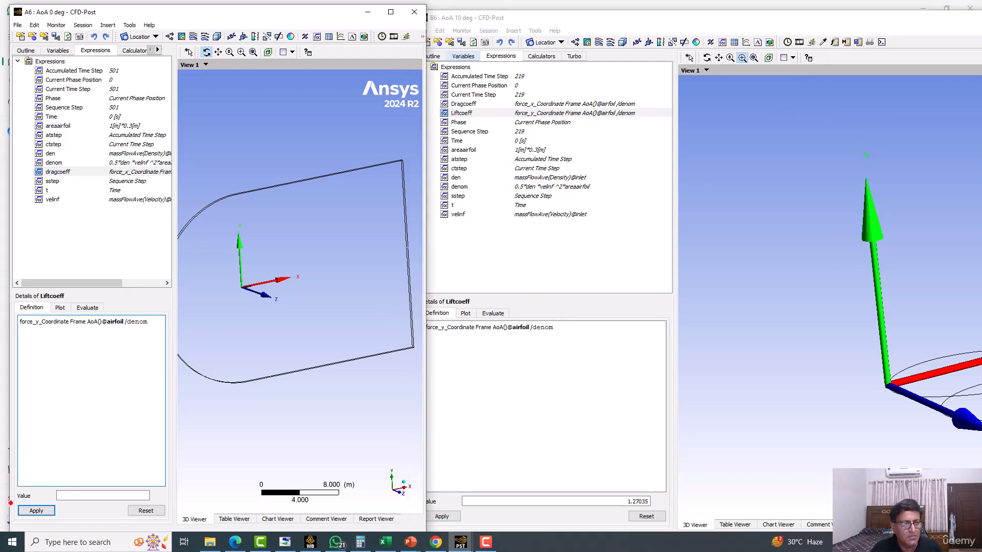
left_click(36, 511)
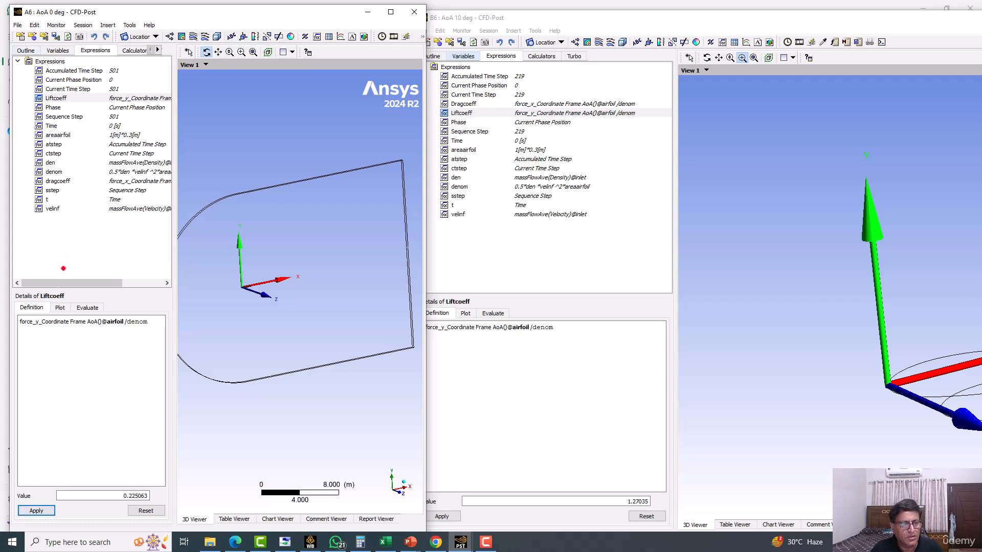
Step: Maximise the AoA 0 deg session with its outline shown, and save the NACA2412 project in Workbench
left_click(21, 49)
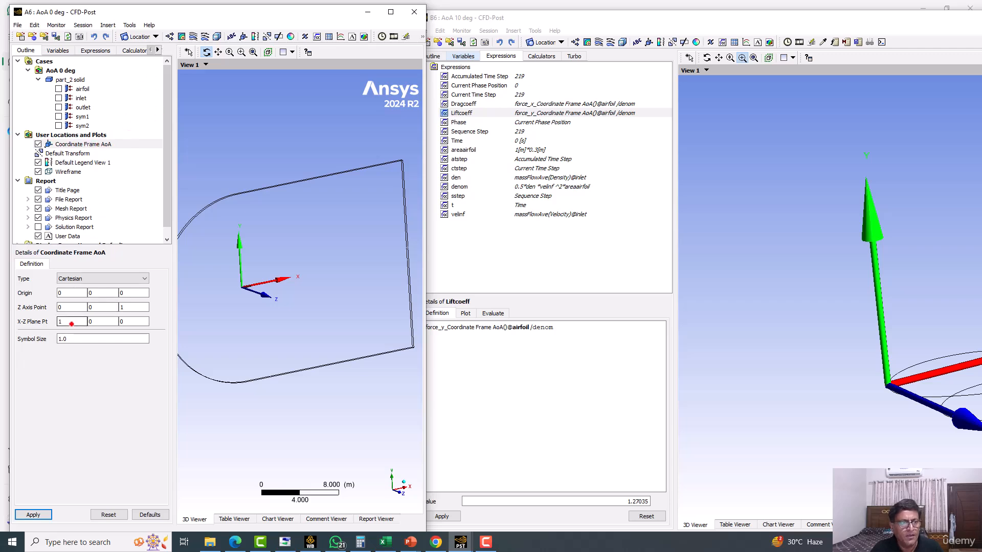
double_click(291, 9)
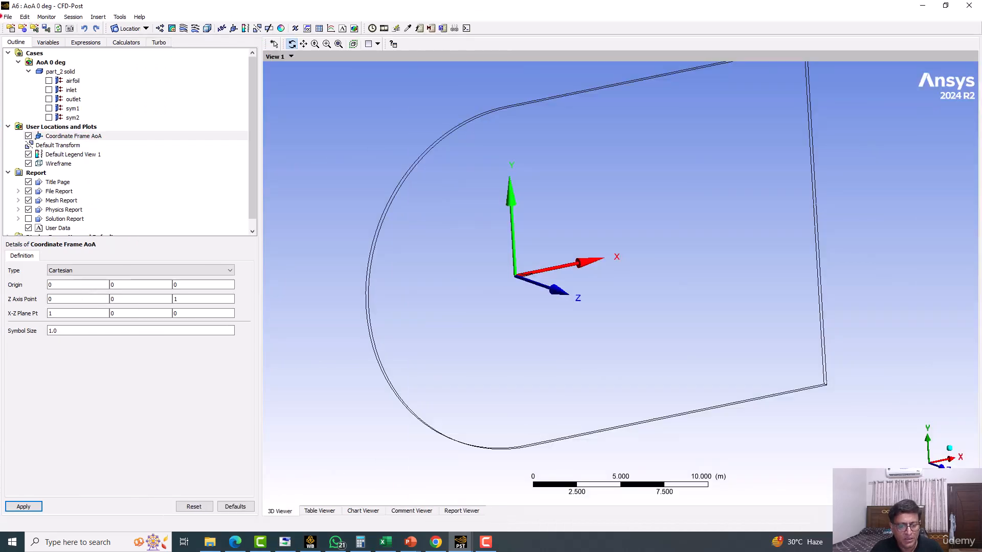
left_click(5, 17)
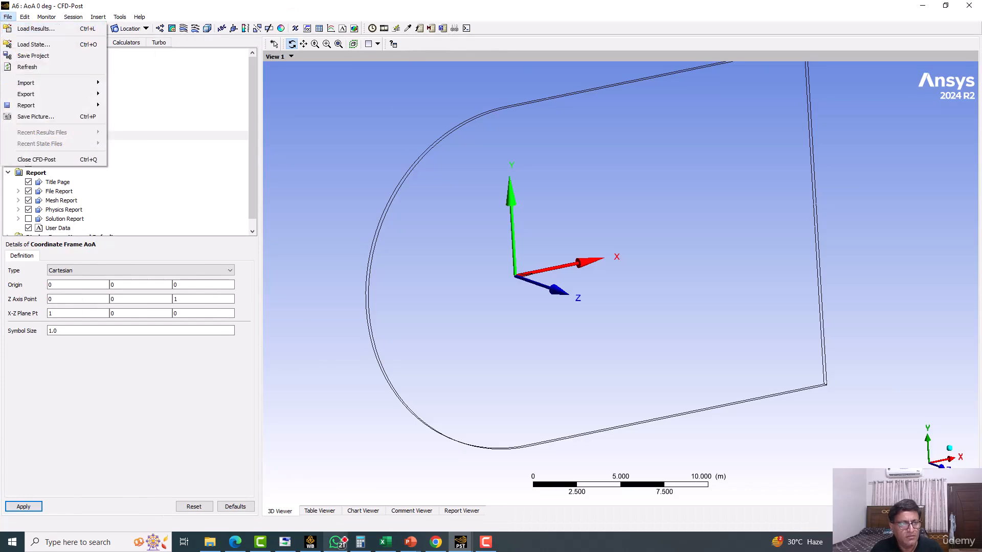
left_click(317, 543)
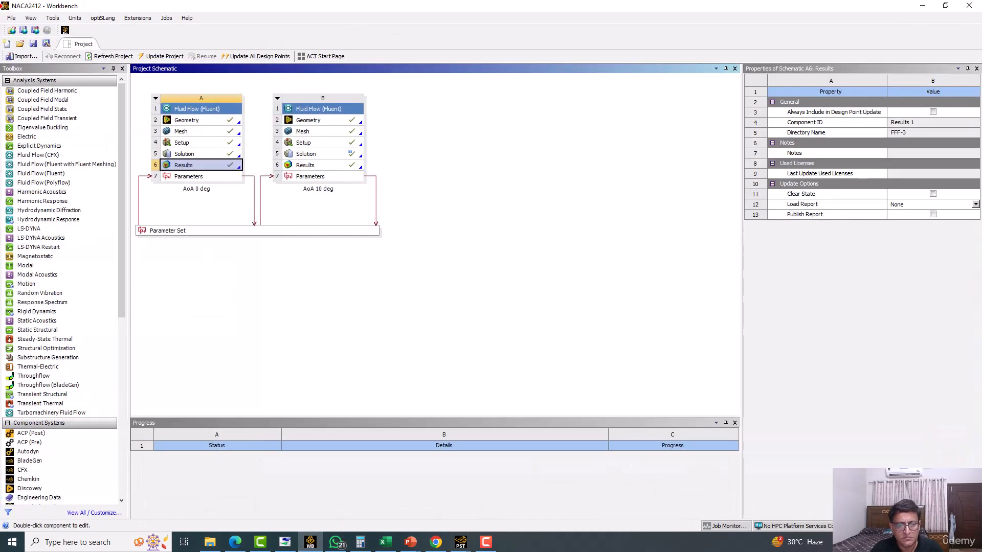
key("ctrl+s")
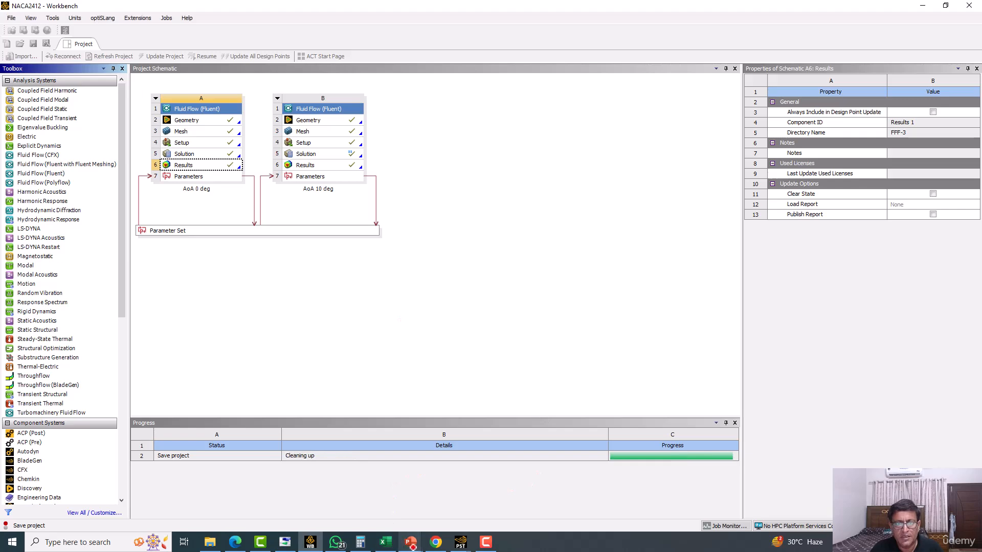
Step: Switch to the CFD analysis of NACA 2412 presentation in PowerPoint and maximise its window to review the Results slide
mouse_move(410, 542)
left_click(520, 499)
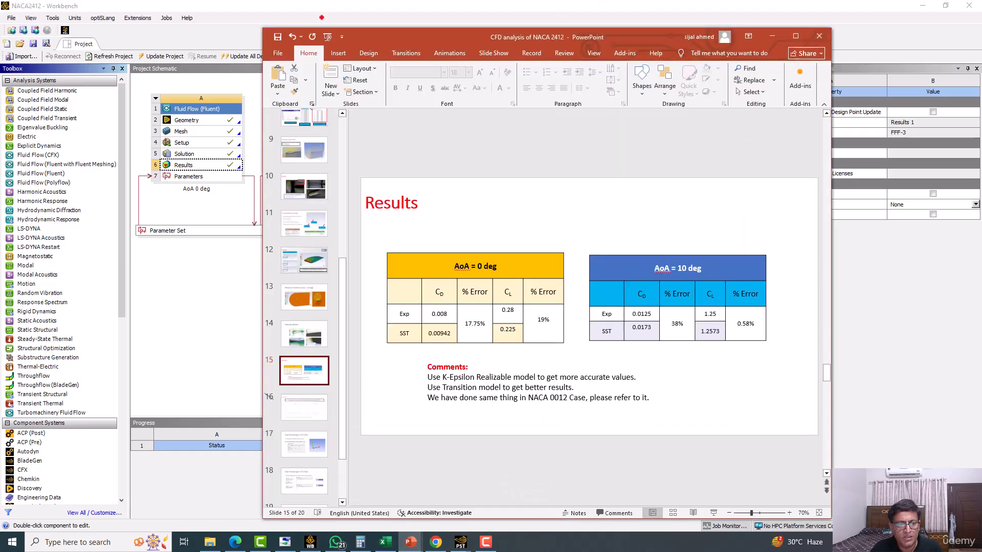
double_click(372, 36)
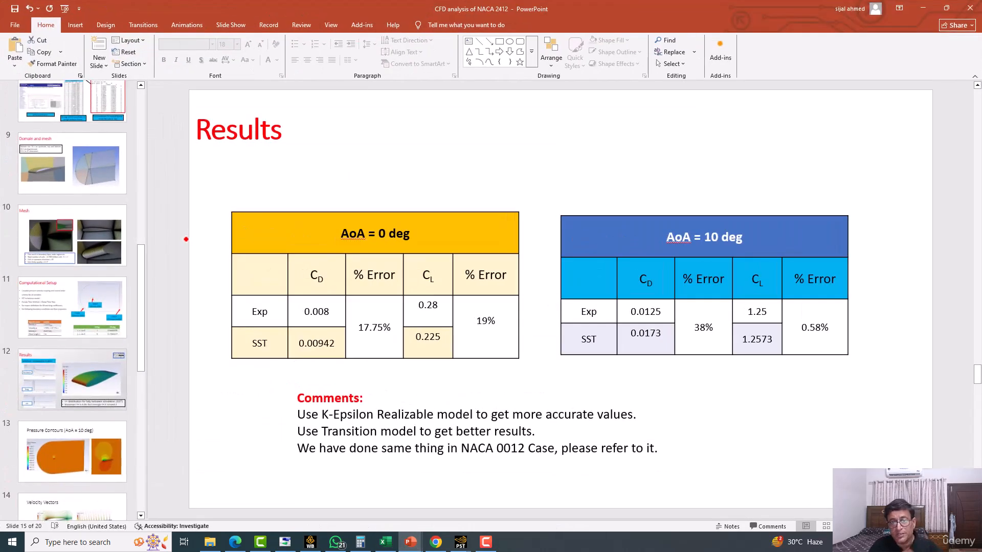